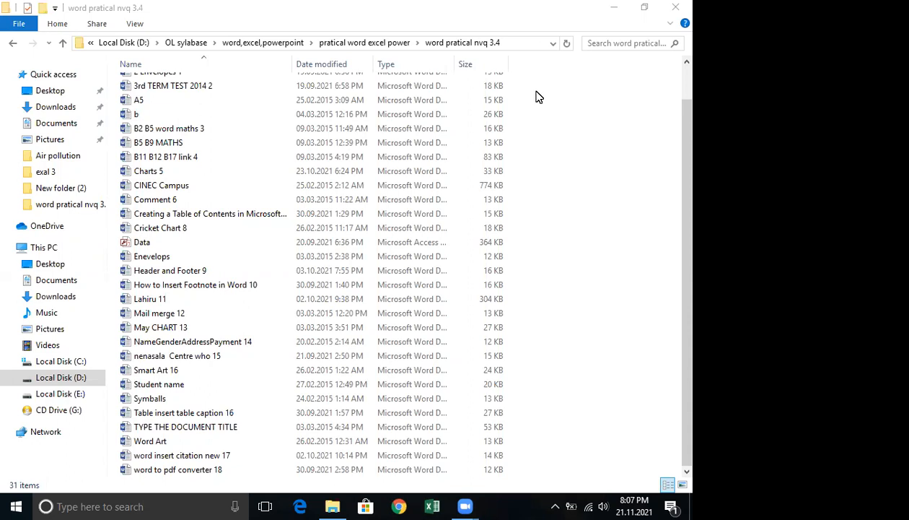
Open the Mail merge 12 document from the word pratical nvq 3.4 folder and look over the letter.
{"action": "scroll", "coordinate": [536, 97], "scroll_direction": "up", "scroll_amount": 1}
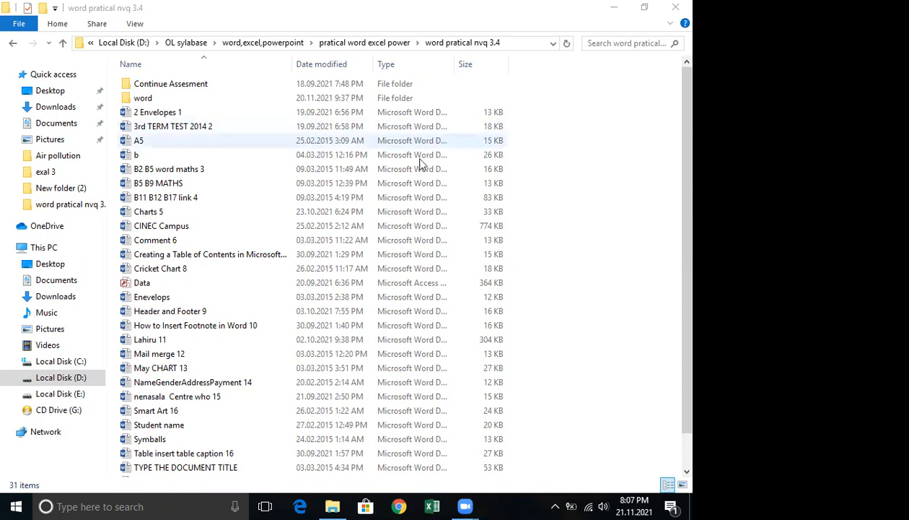
{"action": "double_click", "coordinate": [145, 355]}
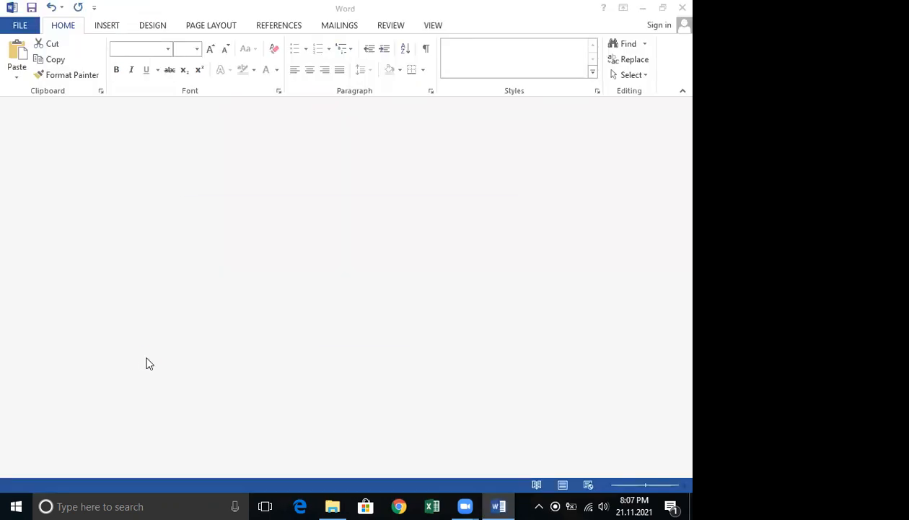
{"action": "left_click", "coordinate": [387, 318]}
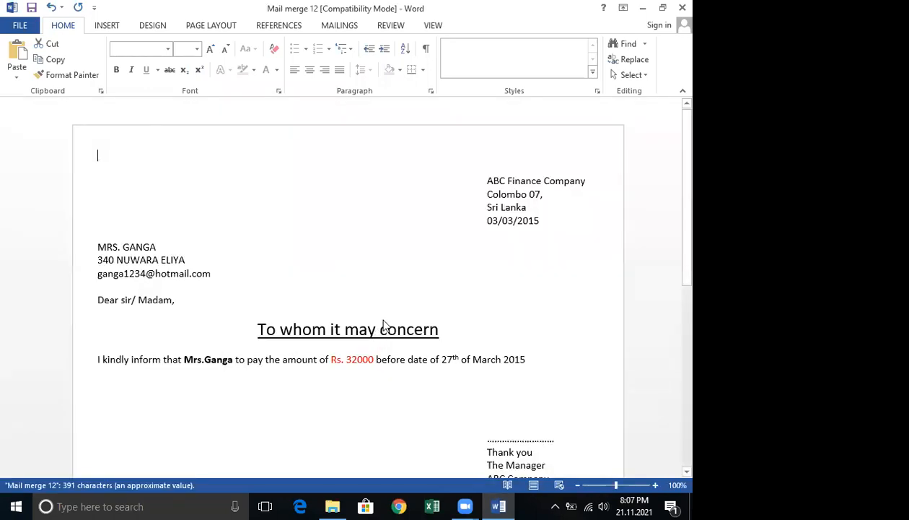
{"action": "scroll", "coordinate": [486, 315], "scroll_direction": "down", "scroll_amount": 4}
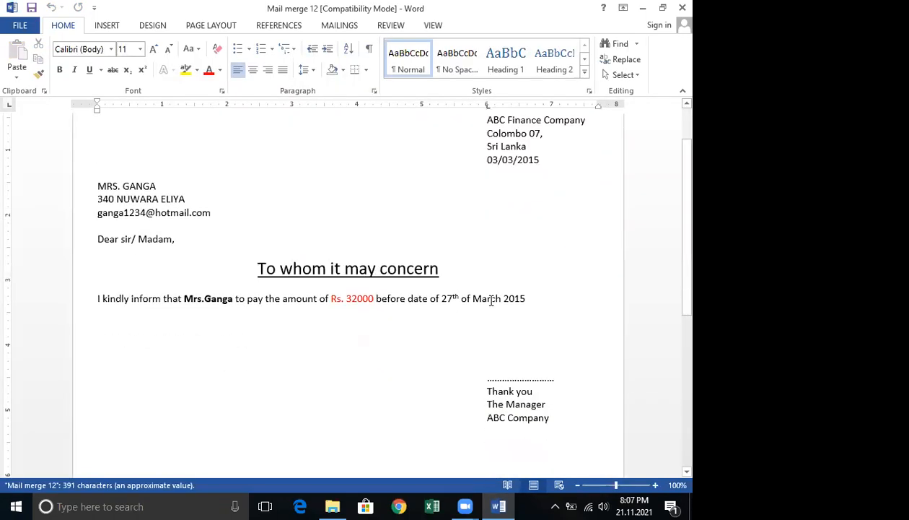
{"action": "scroll", "coordinate": [491, 300], "scroll_direction": "up", "scroll_amount": 3}
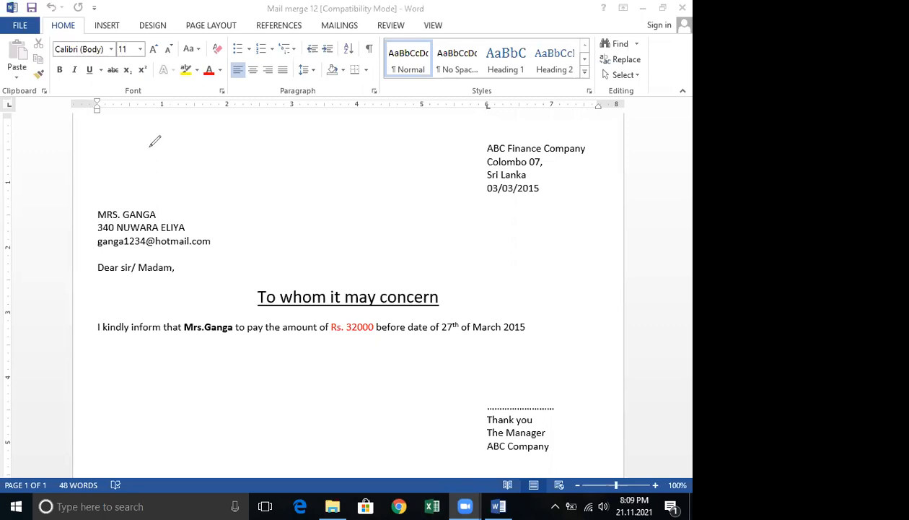
{"action": "left_click_drag", "start_coordinate": [148, 145], "coordinate": [149, 176]}
{"action": "mouse_move", "coordinate": [145, 143]}
{"action": "left_mouse_down"}
{"action": "mouse_move", "coordinate": [192, 177]}
{"action": "mouse_move", "coordinate": [229, 170]}
{"action": "left_mouse_up"}
{"action": "left_click_drag", "start_coordinate": [257, 155], "coordinate": [258, 171]}
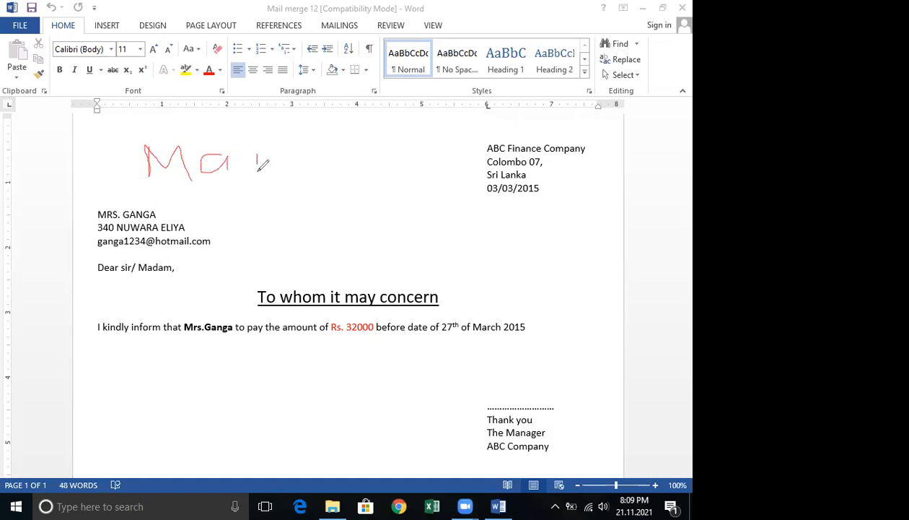
{"action": "mouse_move", "coordinate": [267, 124]}
{"action": "left_mouse_down"}
{"action": "mouse_move", "coordinate": [268, 169]}
{"action": "mouse_move", "coordinate": [317, 150]}
{"action": "mouse_move", "coordinate": [335, 167]}
{"action": "mouse_move", "coordinate": [363, 153]}
{"action": "mouse_move", "coordinate": [377, 171]}
{"action": "mouse_move", "coordinate": [395, 152]}
{"action": "mouse_move", "coordinate": [431, 168]}
{"action": "mouse_move", "coordinate": [469, 140]}
{"action": "mouse_move", "coordinate": [477, 163]}
{"action": "mouse_move", "coordinate": [514, 143]}
{"action": "left_mouse_up"}
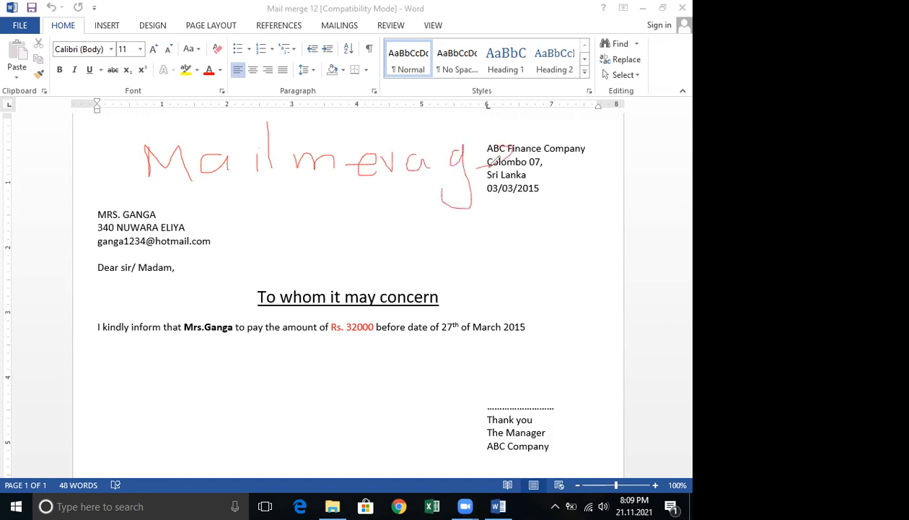
{"action": "left_click_drag", "start_coordinate": [193, 202], "coordinate": [491, 199]}
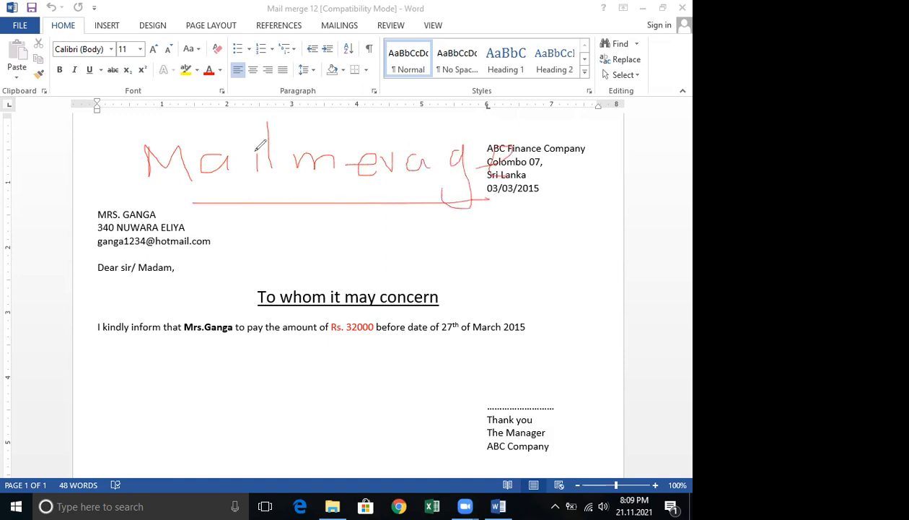
{"action": "left_click_drag", "start_coordinate": [247, 148], "coordinate": [258, 140]}
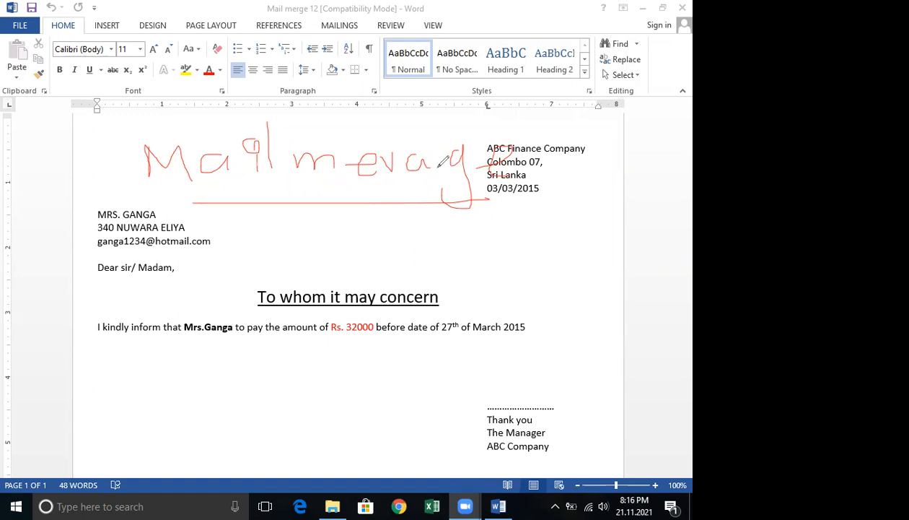
{"action": "left_click", "coordinate": [457, 92]}
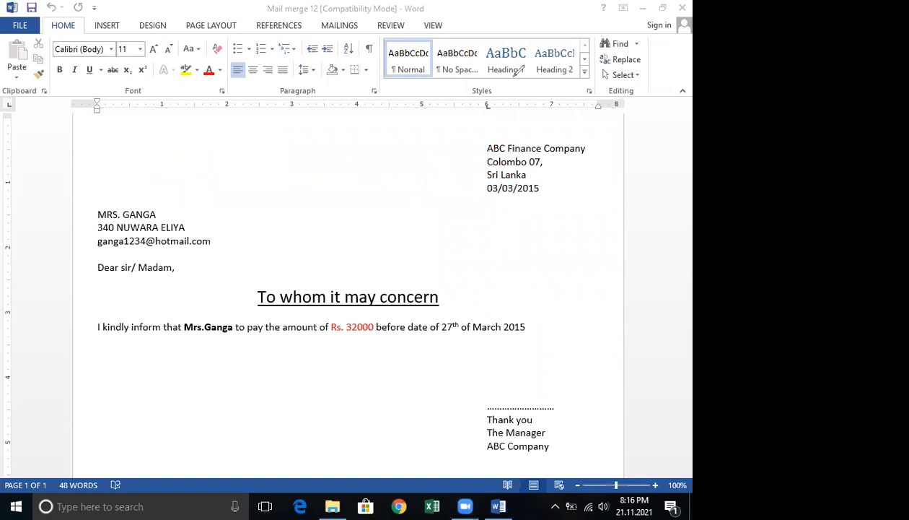
{"action": "mouse_move", "coordinate": [584, 121]}
{"action": "left_mouse_down"}
{"action": "mouse_move", "coordinate": [9, 134]}
{"action": "mouse_move", "coordinate": [69, 389]}
{"action": "mouse_move", "coordinate": [353, 457]}
{"action": "mouse_move", "coordinate": [657, 430]}
{"action": "mouse_move", "coordinate": [652, 113]}
{"action": "mouse_move", "coordinate": [575, 118]}
{"action": "left_mouse_up"}
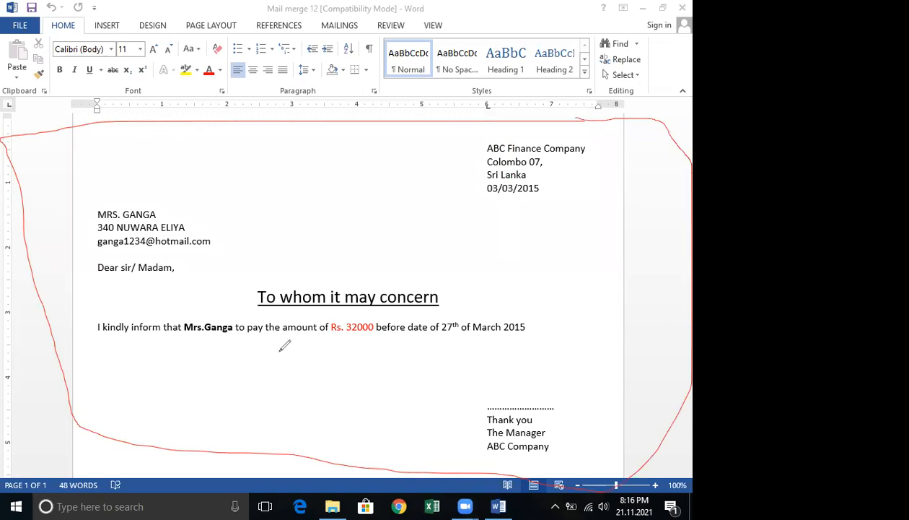
{"action": "left_click_drag", "start_coordinate": [376, 339], "coordinate": [524, 333]}
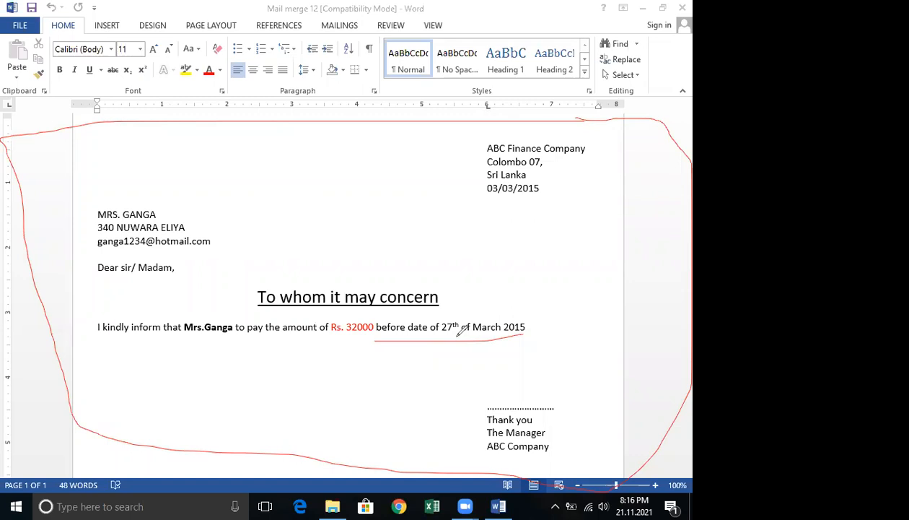
{"action": "left_click", "coordinate": [500, 81]}
{"action": "mouse_move", "coordinate": [76, 121]}
{"action": "left_mouse_down"}
{"action": "mouse_move", "coordinate": [604, 123]}
{"action": "mouse_move", "coordinate": [629, 402]}
{"action": "left_mouse_up"}
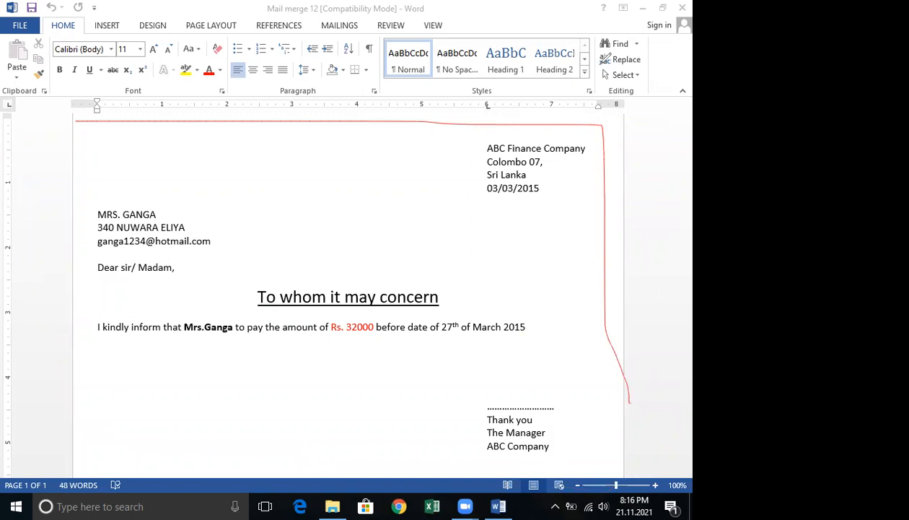
{"action": "key", "text": "ctrl+z"}
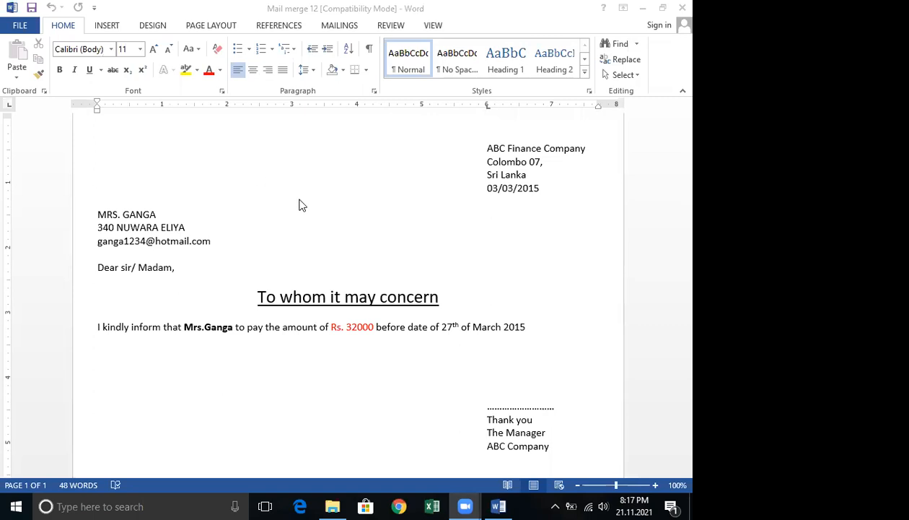
{"action": "scroll", "coordinate": [305, 201], "scroll_direction": "down", "scroll_amount": 2}
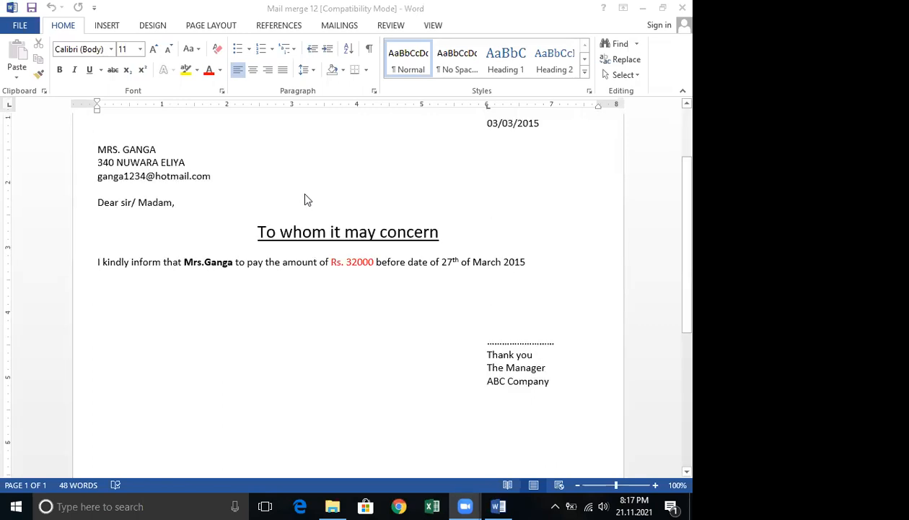
{"action": "scroll", "coordinate": [304, 200], "scroll_direction": "up", "scroll_amount": 3}
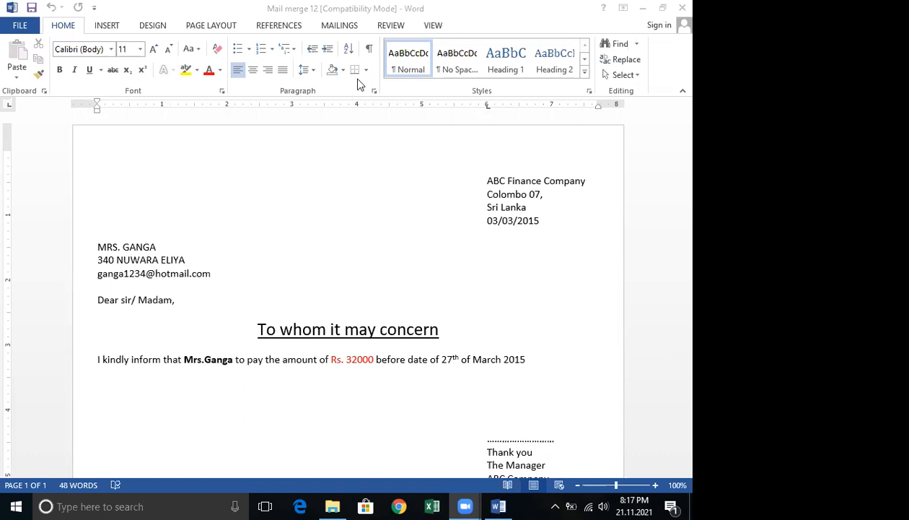
Select the whole letter to review its contents, then switch to the Mailings commands.
{"action": "left_click", "coordinate": [236, 153]}
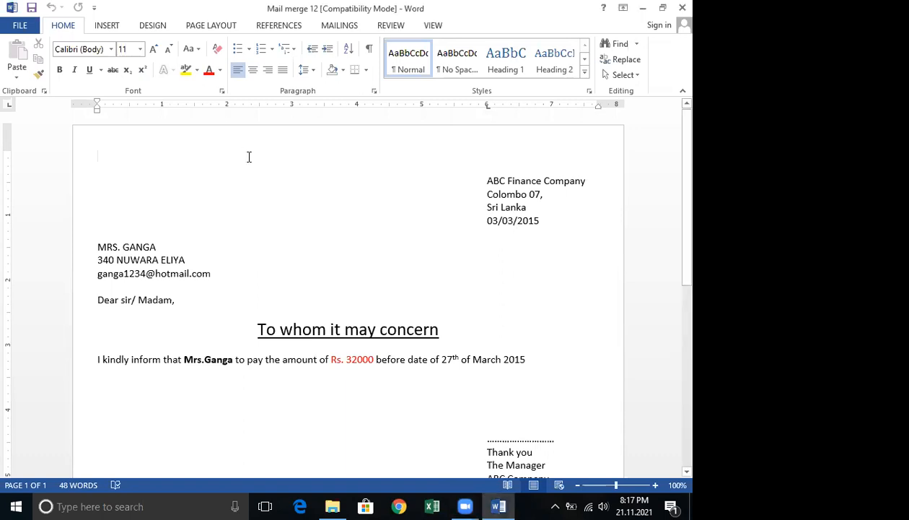
{"action": "left_click_drag", "start_coordinate": [482, 193], "coordinate": [543, 367]}
{"action": "scroll", "coordinate": [543, 366], "scroll_direction": "up", "scroll_amount": 5}
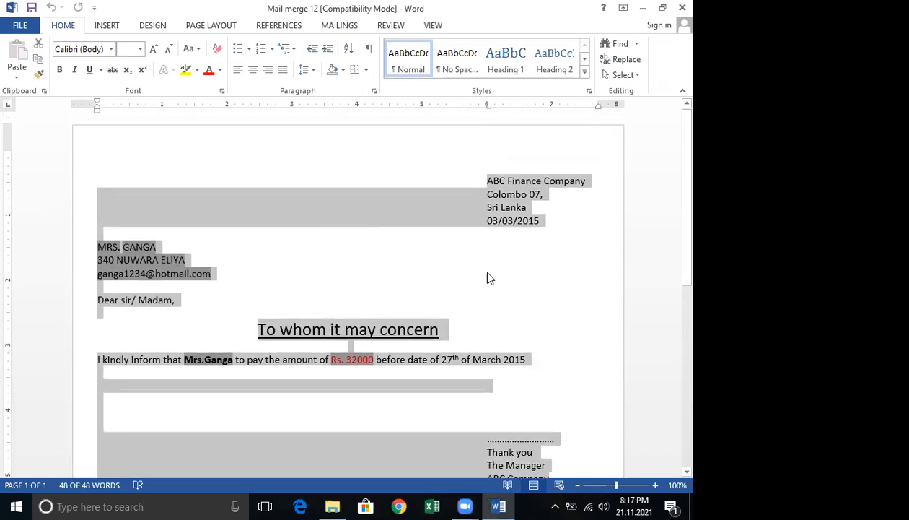
{"action": "left_click_drag", "start_coordinate": [464, 172], "coordinate": [553, 350]}
{"action": "scroll", "coordinate": [553, 350], "scroll_direction": "up", "scroll_amount": 3}
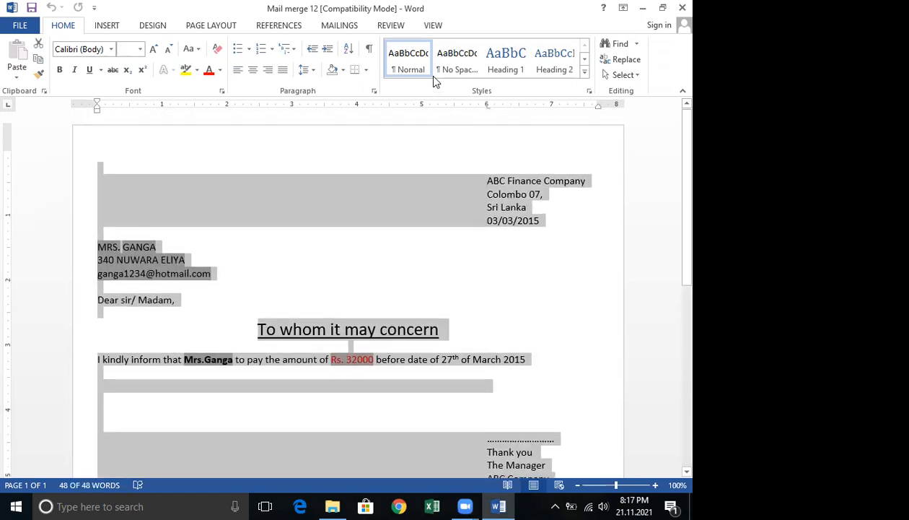
{"action": "left_click", "coordinate": [483, 64]}
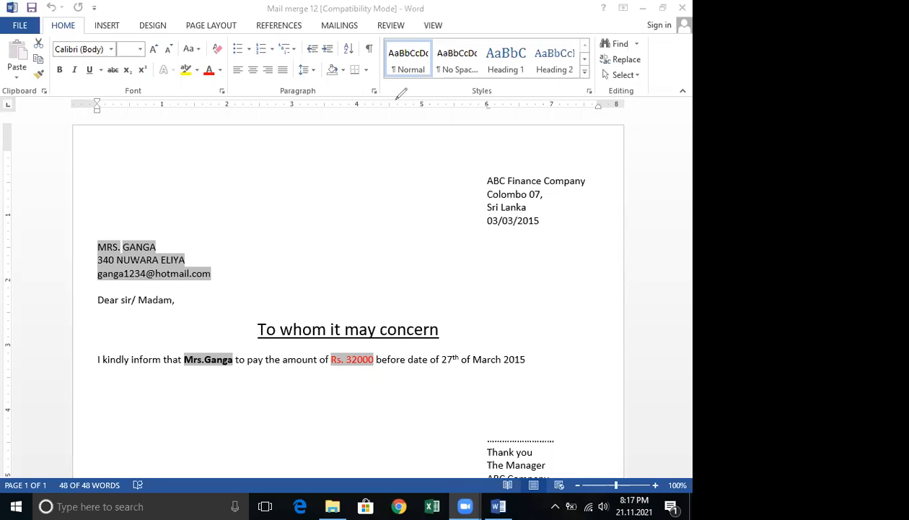
{"action": "mouse_move", "coordinate": [345, 35]}
{"action": "left_mouse_down"}
{"action": "mouse_move", "coordinate": [318, 26]}
{"action": "mouse_move", "coordinate": [363, 16]}
{"action": "mouse_move", "coordinate": [351, 32]}
{"action": "left_mouse_up"}
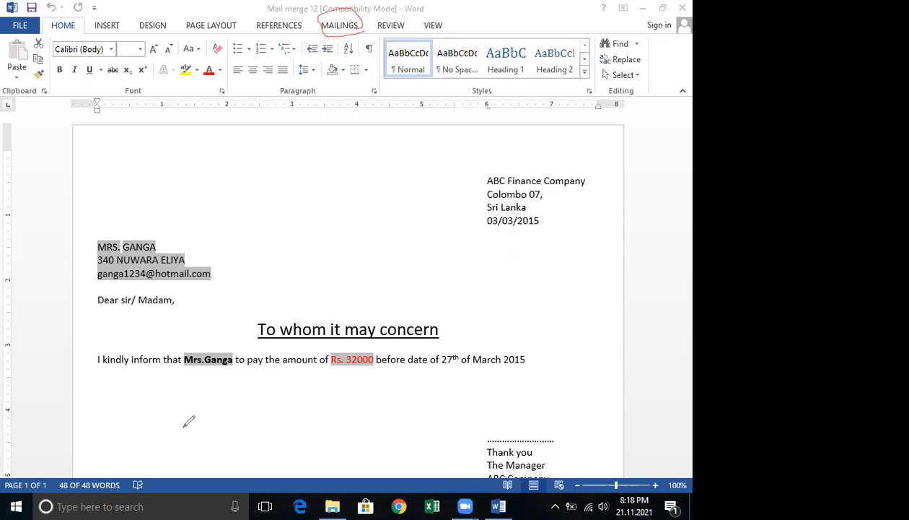
{"action": "key", "text": "ctrl+a"}
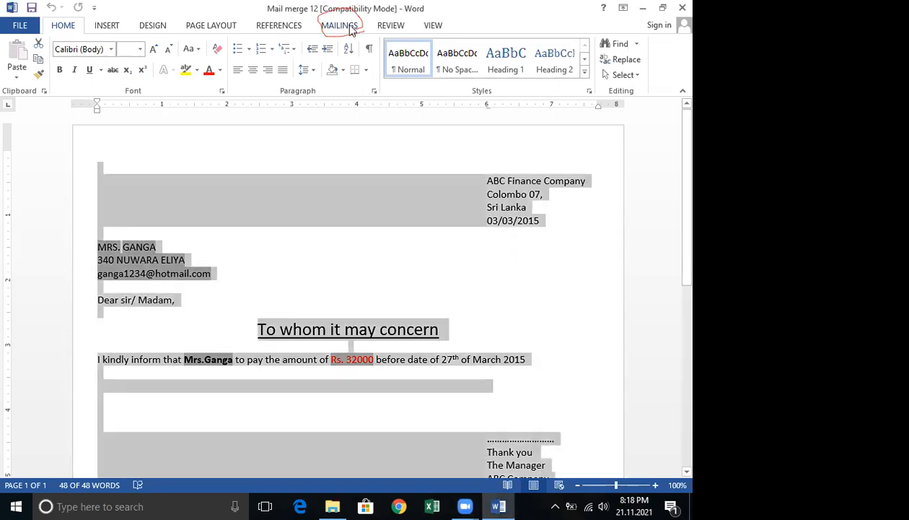
{"action": "left_click", "coordinate": [339, 25]}
{"action": "left_click", "coordinate": [302, 277]}
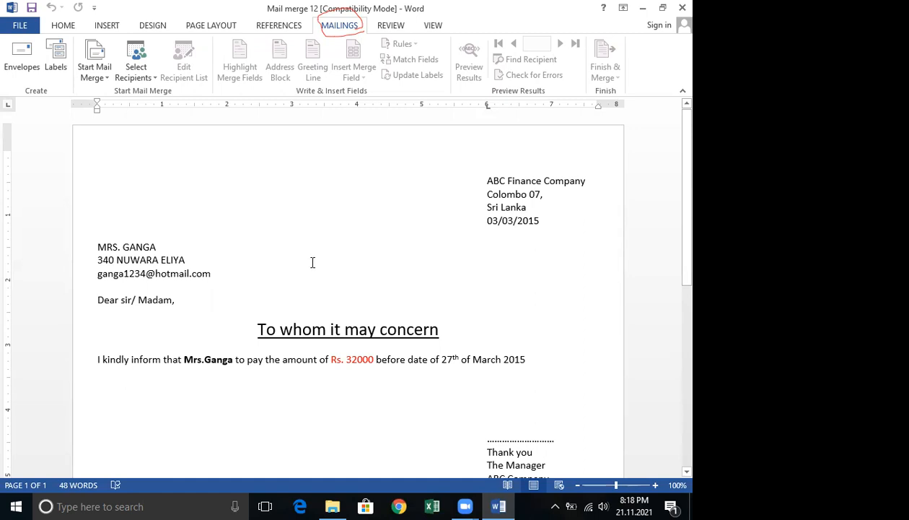
Switch to File Explorer and browse to the CCS folder inside lahiru excel on Local Disk (D:).
{"action": "left_click", "coordinate": [643, 8]}
{"action": "scroll", "coordinate": [385, 223], "scroll_direction": "down", "scroll_amount": 2}
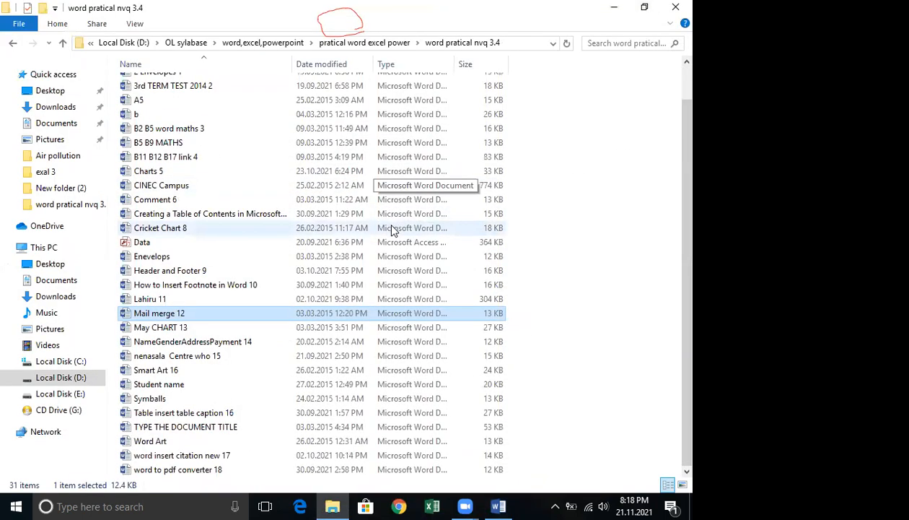
{"action": "scroll", "coordinate": [390, 230], "scroll_direction": "up", "scroll_amount": 1}
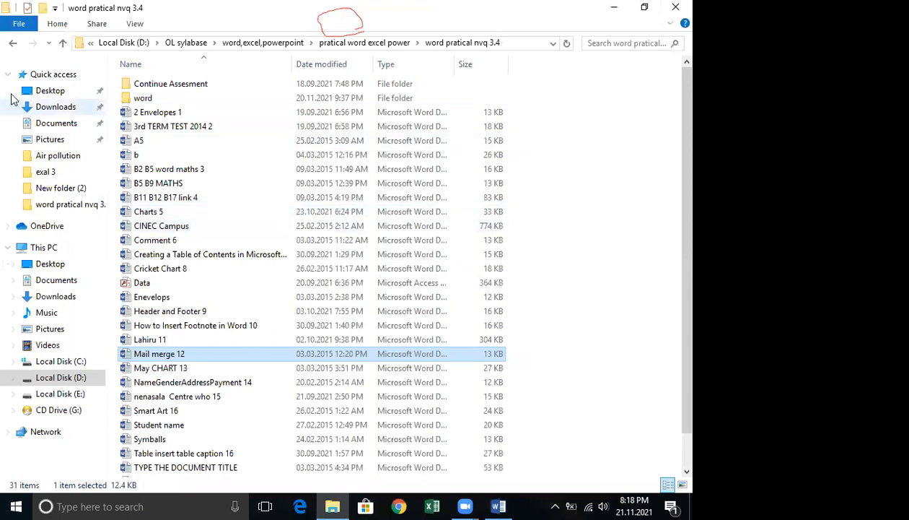
{"action": "left_click", "coordinate": [16, 45]}
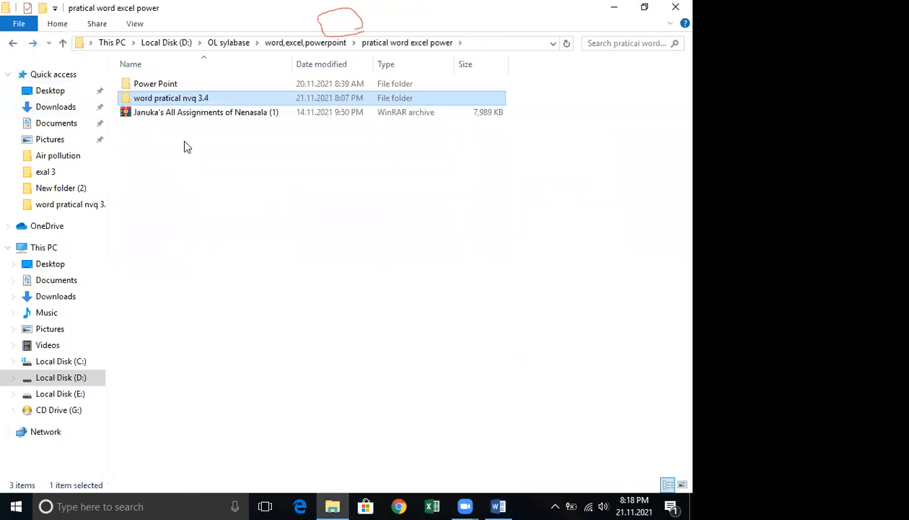
{"action": "left_click", "coordinate": [10, 44]}
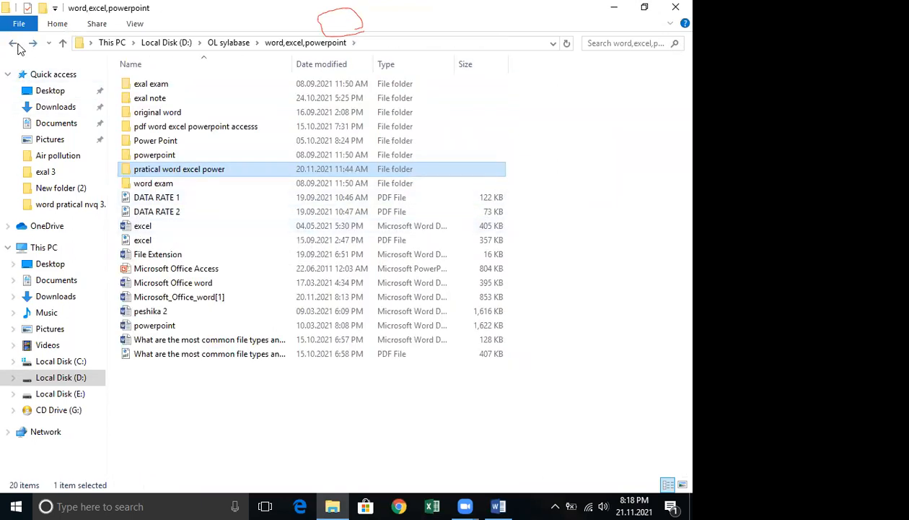
{"action": "left_click", "coordinate": [12, 44]}
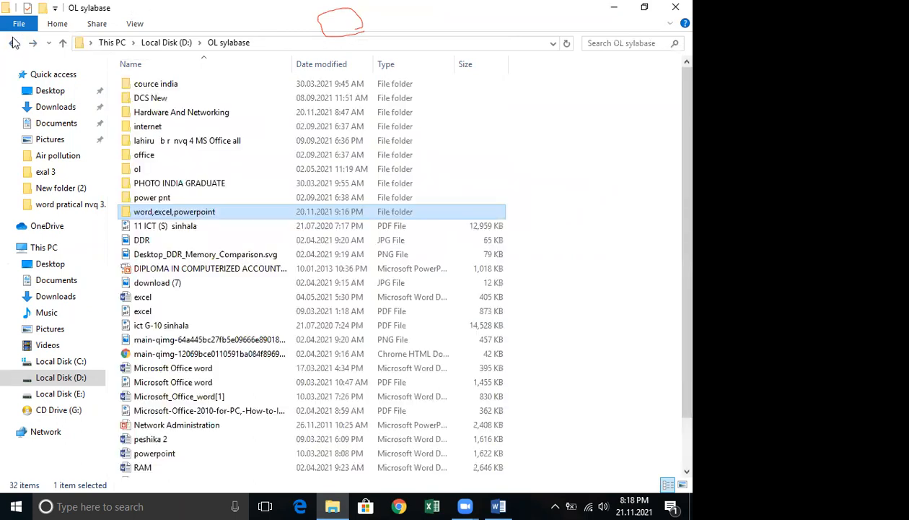
{"action": "left_click", "coordinate": [11, 44]}
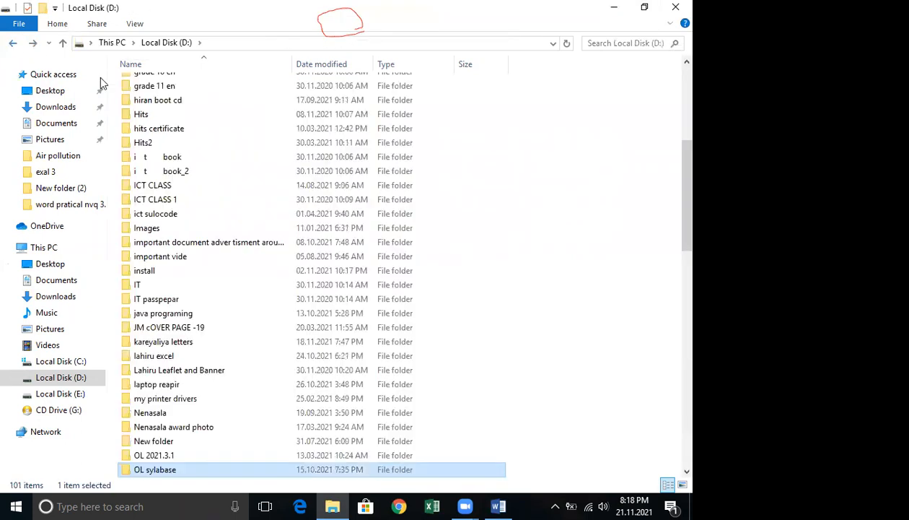
{"action": "scroll", "coordinate": [211, 240], "scroll_direction": "down", "scroll_amount": 4}
{"action": "scroll", "coordinate": [211, 241], "scroll_direction": "up", "scroll_amount": 10}
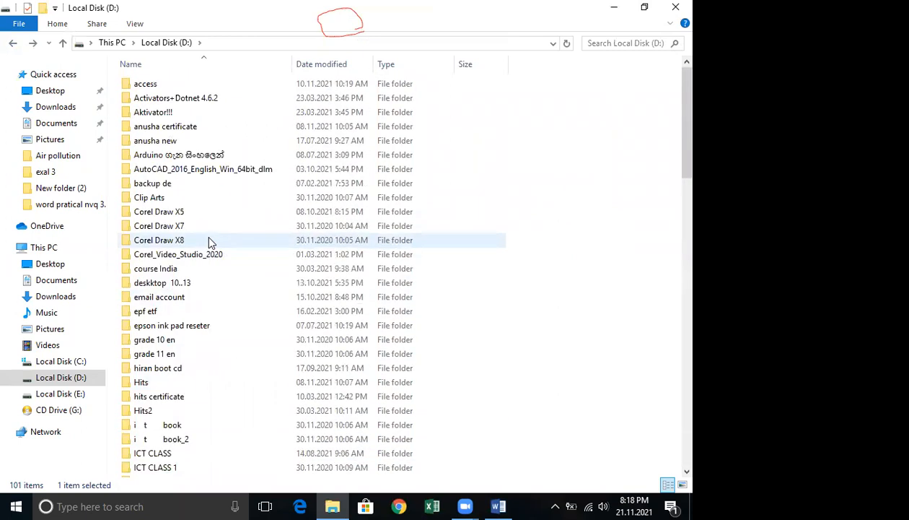
{"action": "scroll", "coordinate": [211, 242], "scroll_direction": "down", "scroll_amount": 11}
{"action": "scroll", "coordinate": [209, 243], "scroll_direction": "down", "scroll_amount": 5}
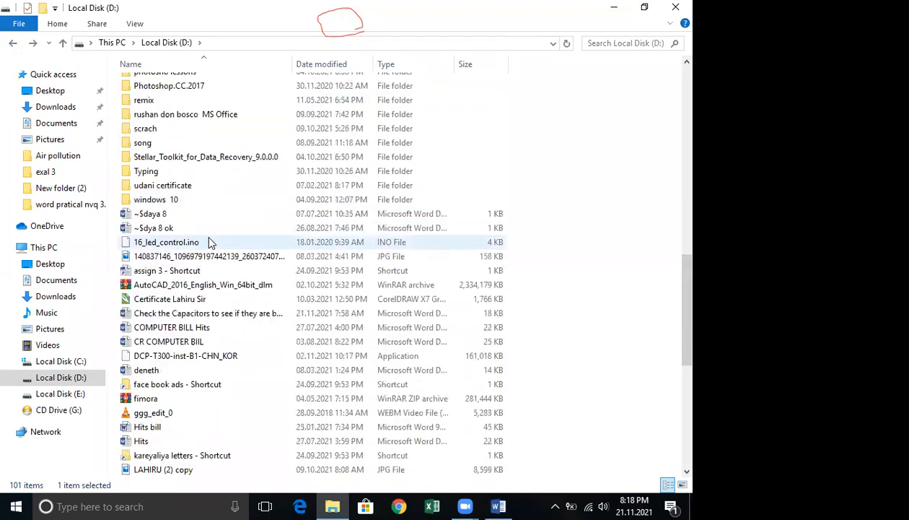
{"action": "scroll", "coordinate": [207, 240], "scroll_direction": "up", "scroll_amount": 6}
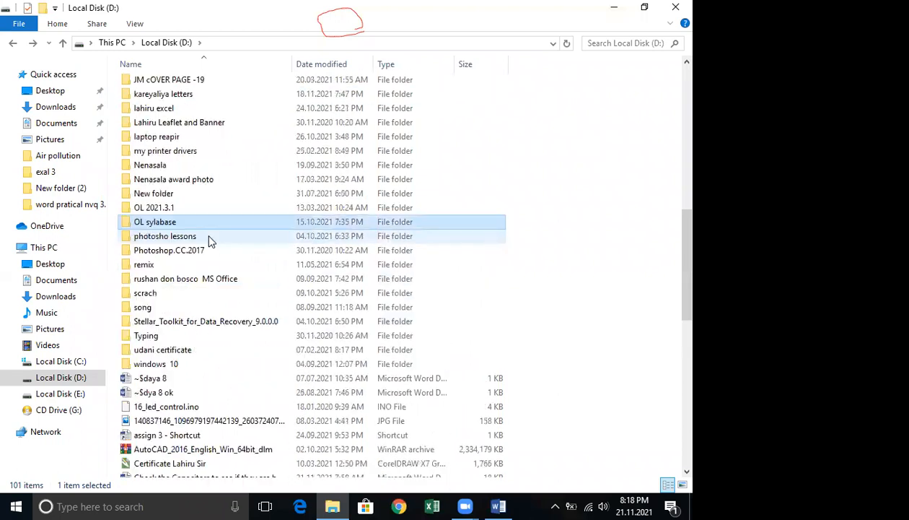
{"action": "double_click", "coordinate": [182, 198]}
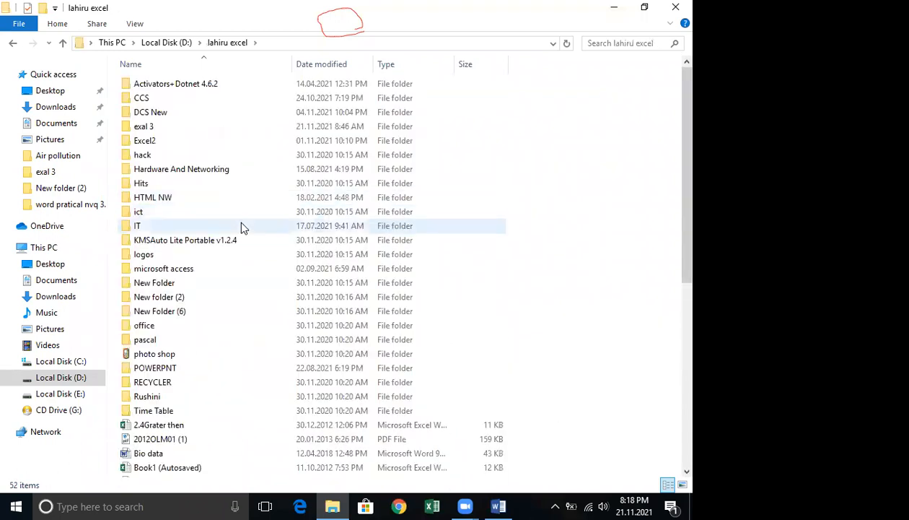
{"action": "scroll", "coordinate": [242, 230], "scroll_direction": "down", "scroll_amount": 8}
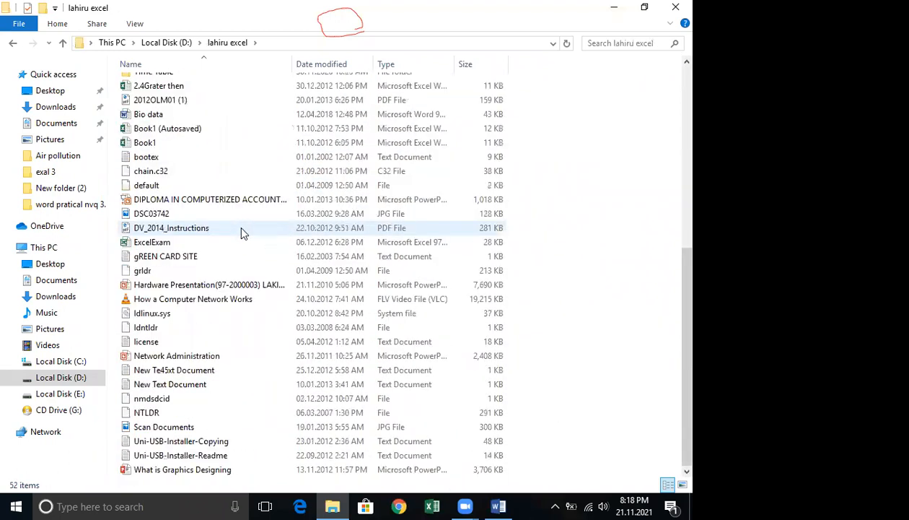
{"action": "scroll", "coordinate": [242, 231], "scroll_direction": "up", "scroll_amount": 8}
{"action": "double_click", "coordinate": [151, 98]}
{"action": "scroll", "coordinate": [232, 272], "scroll_direction": "down", "scroll_amount": 4}
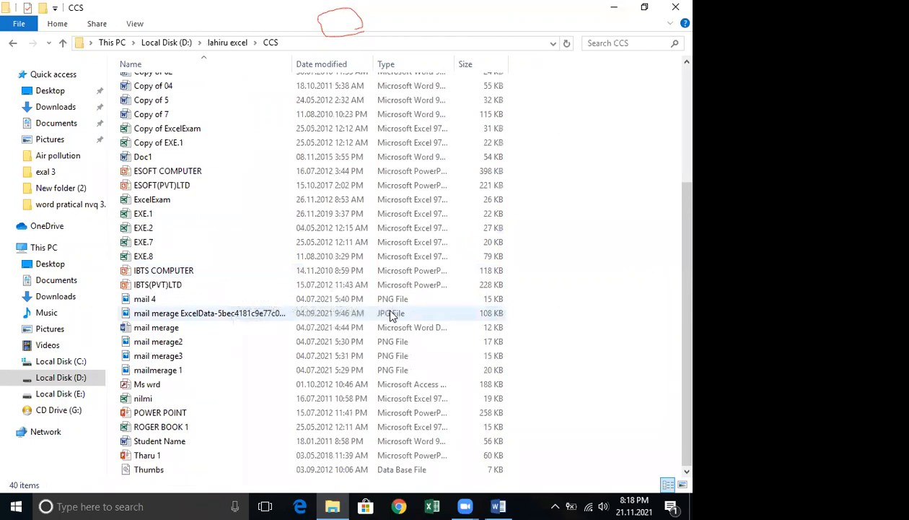
Scroll the CCS folder and view the mail merage2, mail merage3 and mailmerege 1 screenshot images in turn.
{"action": "scroll", "coordinate": [390, 315], "scroll_direction": "up", "scroll_amount": 4}
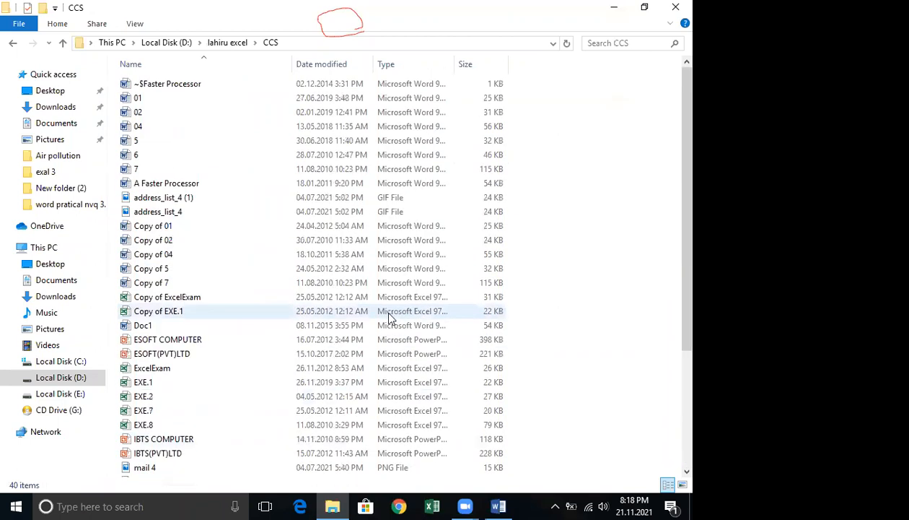
{"action": "scroll", "coordinate": [272, 198], "scroll_direction": "down", "scroll_amount": 4}
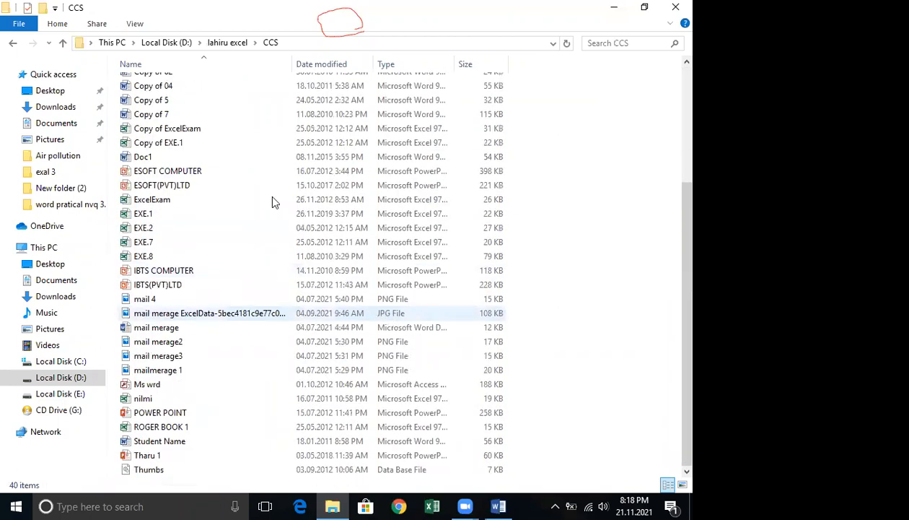
{"action": "left_click", "coordinate": [160, 341]}
{"action": "double_click", "coordinate": [163, 343]}
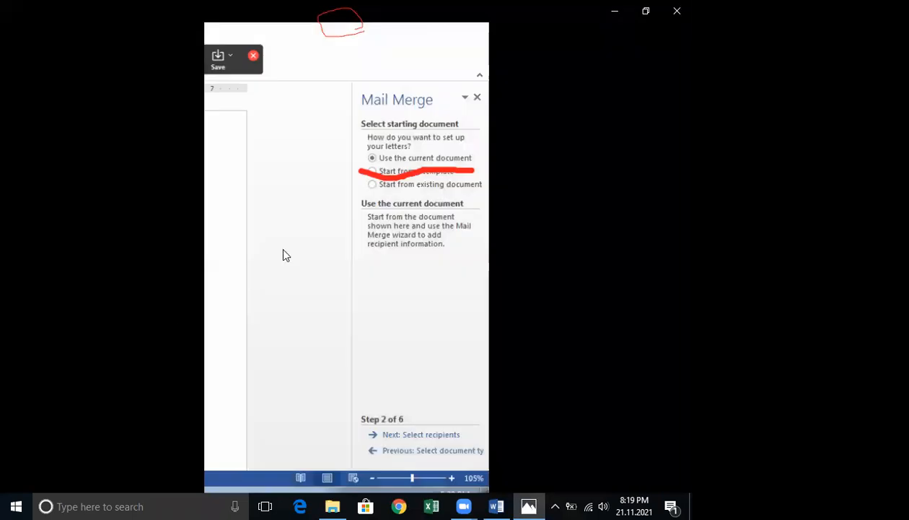
{"action": "left_click", "coordinate": [677, 10]}
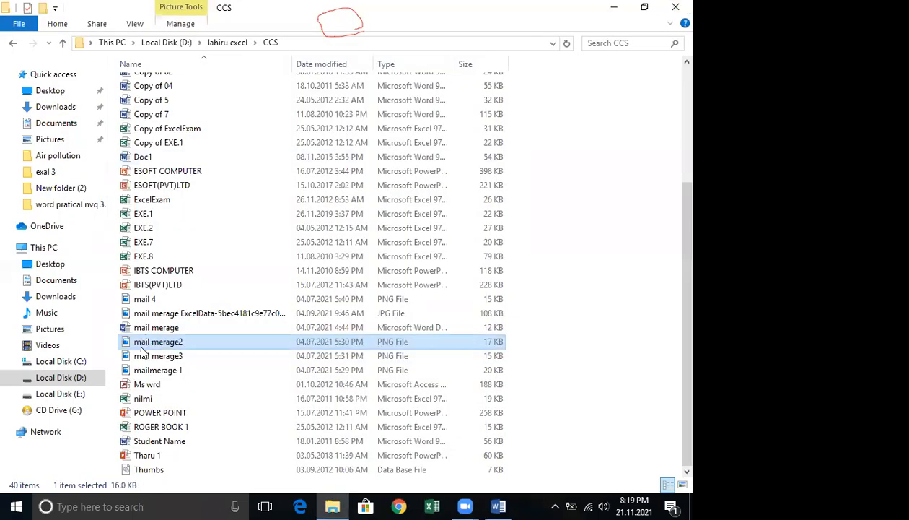
{"action": "double_click", "coordinate": [154, 356]}
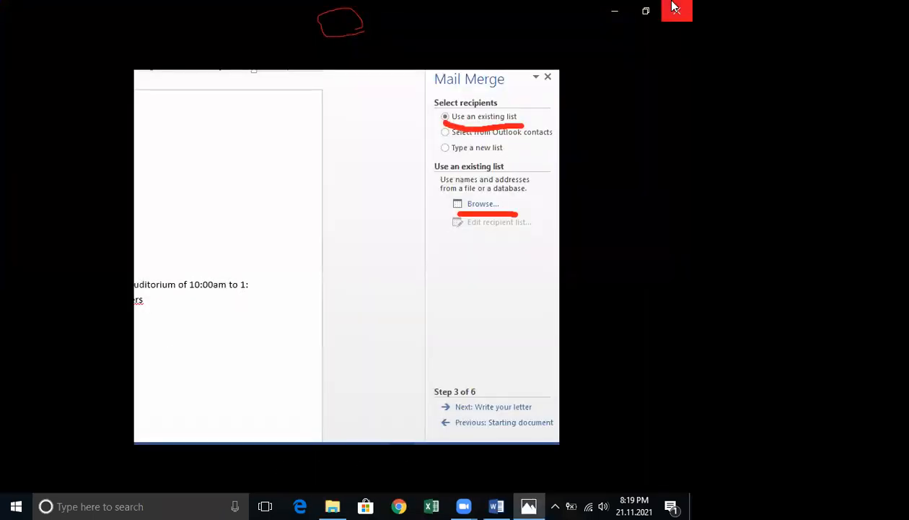
{"action": "left_click", "coordinate": [674, 7]}
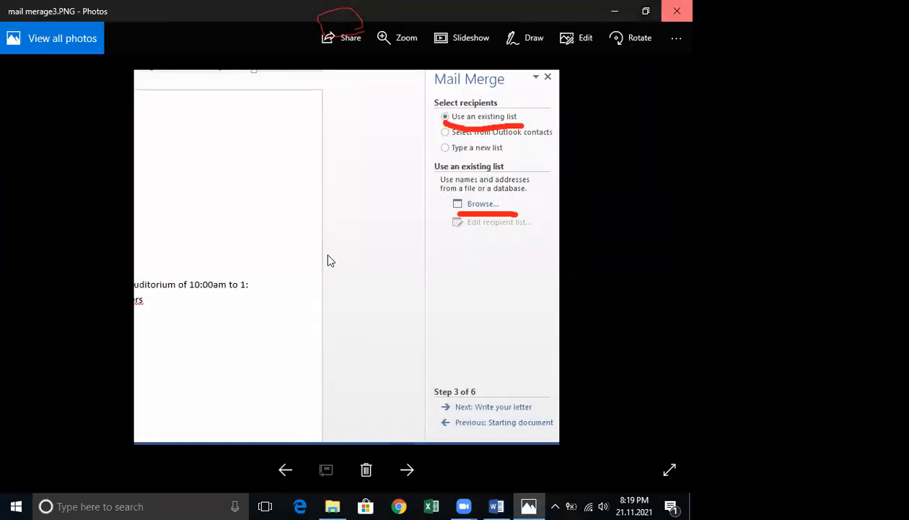
{"action": "double_click", "coordinate": [171, 370]}
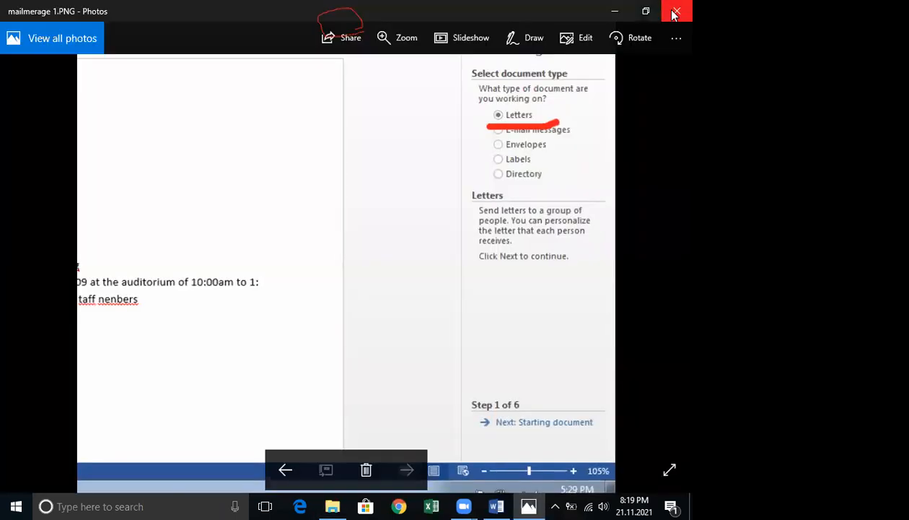
{"action": "left_click", "coordinate": [674, 13]}
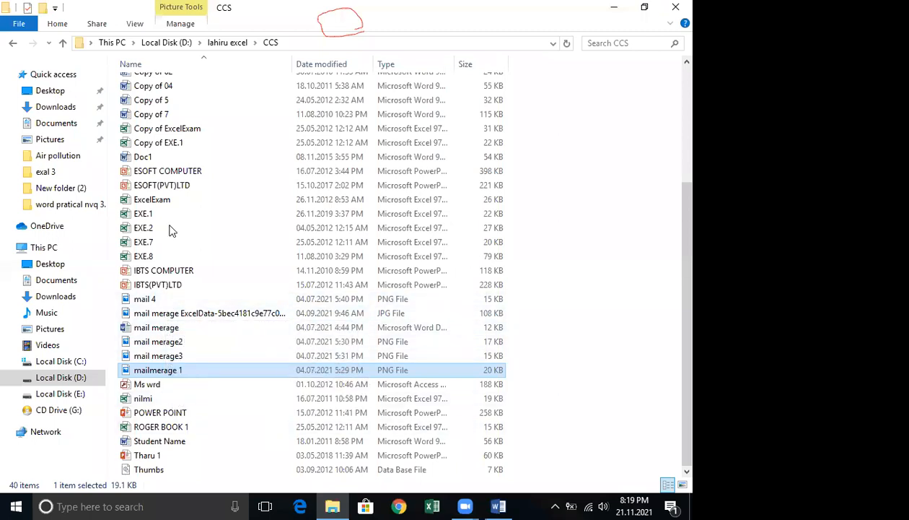
Open the mail merage ExcelData image to examine the sample recipient data.
{"action": "left_click", "coordinate": [167, 314]}
{"action": "double_click", "coordinate": [167, 316]}
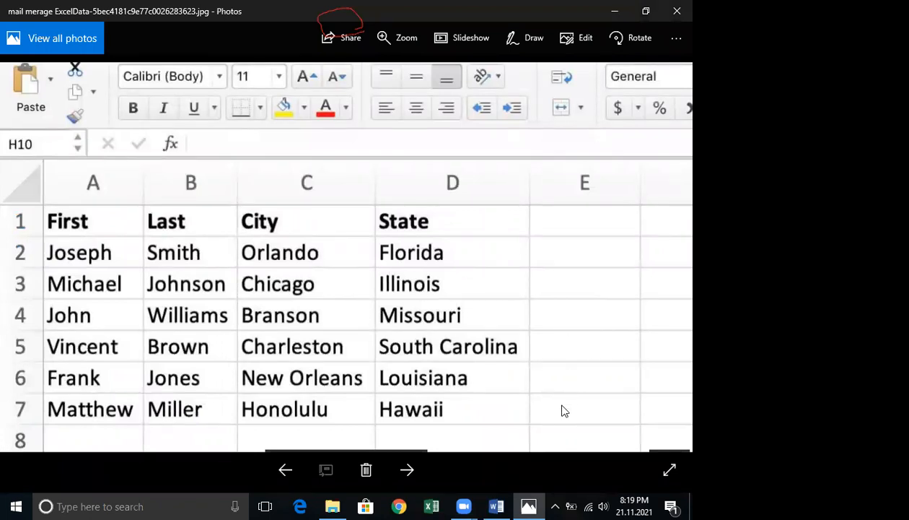
{"action": "left_click", "coordinate": [463, 505]}
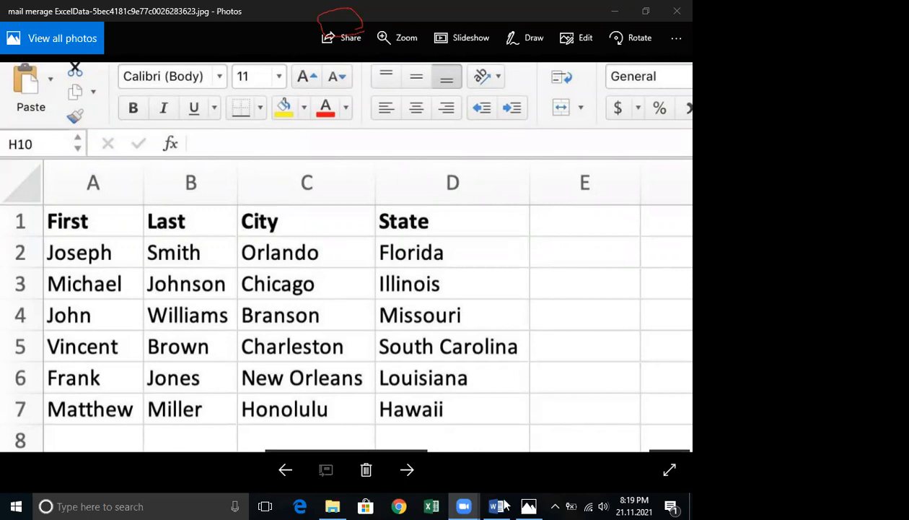
{"action": "mouse_move", "coordinate": [520, 176]}
{"action": "left_mouse_down"}
{"action": "mouse_move", "coordinate": [465, 168]}
{"action": "mouse_move", "coordinate": [29, 195]}
{"action": "mouse_move", "coordinate": [47, 383]}
{"action": "left_mouse_up"}
{"action": "mouse_move", "coordinate": [49, 422]}
{"action": "left_mouse_down"}
{"action": "mouse_move", "coordinate": [164, 424]}
{"action": "mouse_move", "coordinate": [552, 220]}
{"action": "mouse_move", "coordinate": [541, 205]}
{"action": "left_mouse_up"}
{"action": "left_click", "coordinate": [509, 401]}
{"action": "mouse_move", "coordinate": [498, 168]}
{"action": "left_mouse_down"}
{"action": "mouse_move", "coordinate": [32, 160]}
{"action": "mouse_move", "coordinate": [6, 234]}
{"action": "mouse_move", "coordinate": [21, 418]}
{"action": "mouse_move", "coordinate": [209, 430]}
{"action": "mouse_move", "coordinate": [508, 182]}
{"action": "mouse_move", "coordinate": [498, 169]}
{"action": "left_mouse_up"}
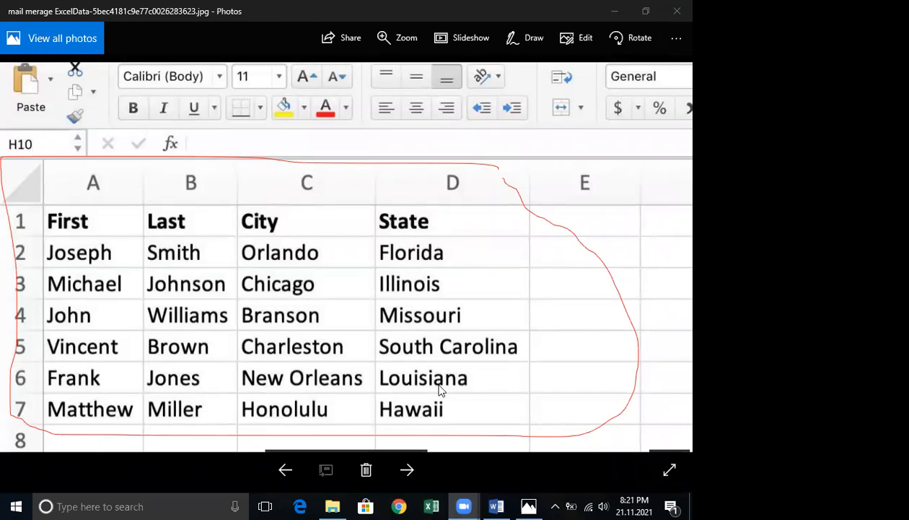
Return to the Word document and open the Select Recipients options.
{"action": "left_click", "coordinate": [496, 505]}
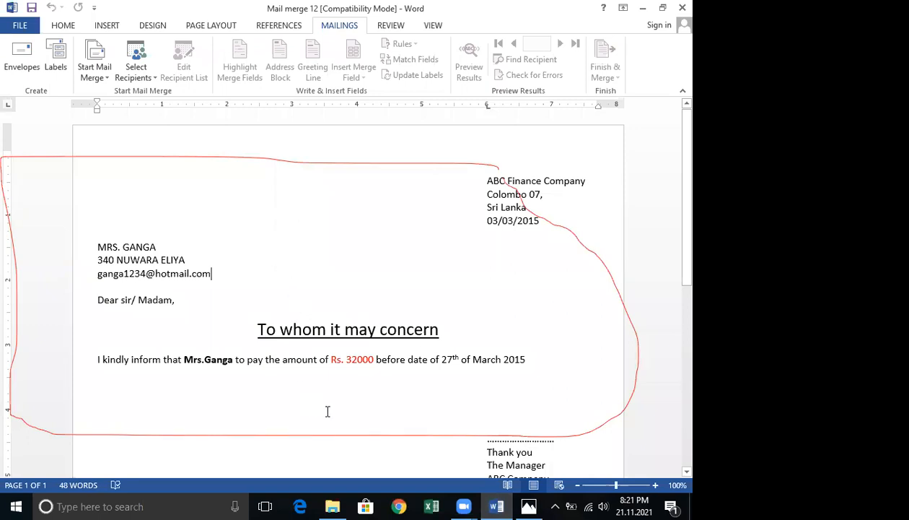
{"action": "left_click", "coordinate": [142, 78]}
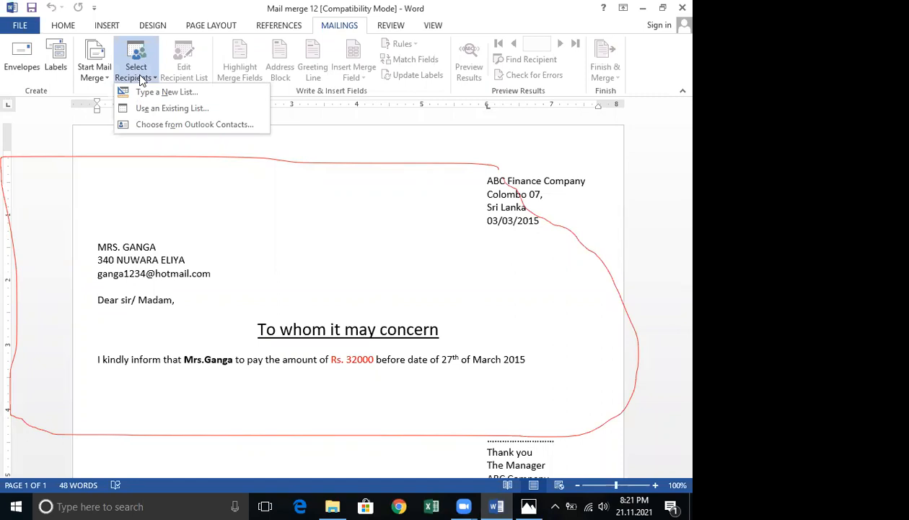
Launch Paint with the mspaint command and paste the captured screen image into it.
{"action": "key", "text": "super+r"}
{"action": "type", "text": "m"}
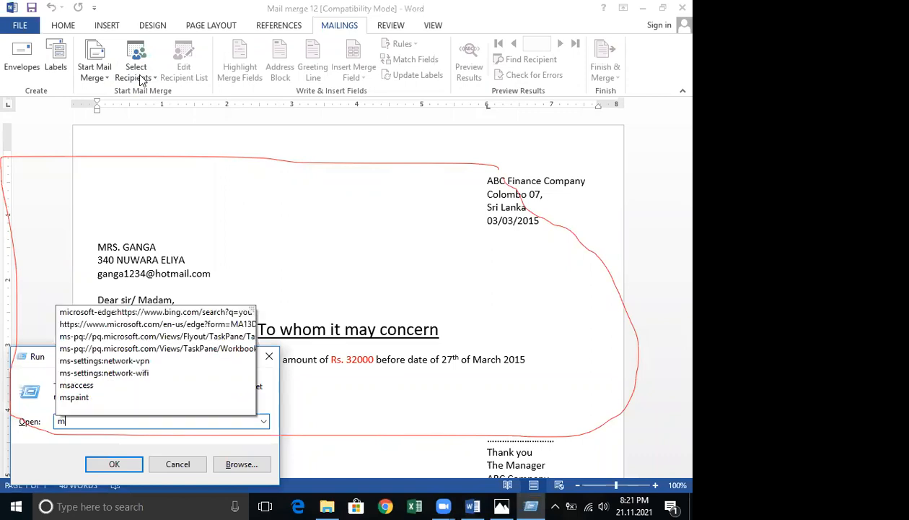
{"action": "type", "text": "spaint"}
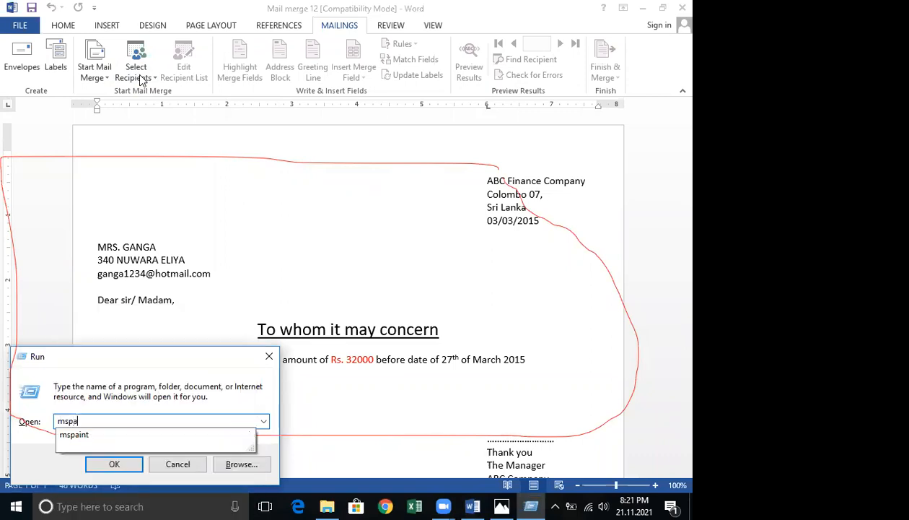
{"action": "key", "text": "Return"}
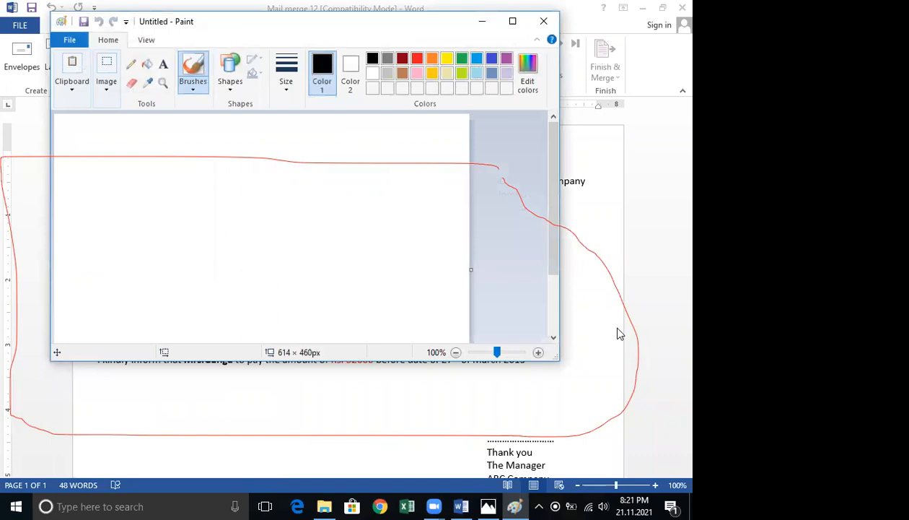
{"action": "key", "text": "ctrl+v"}
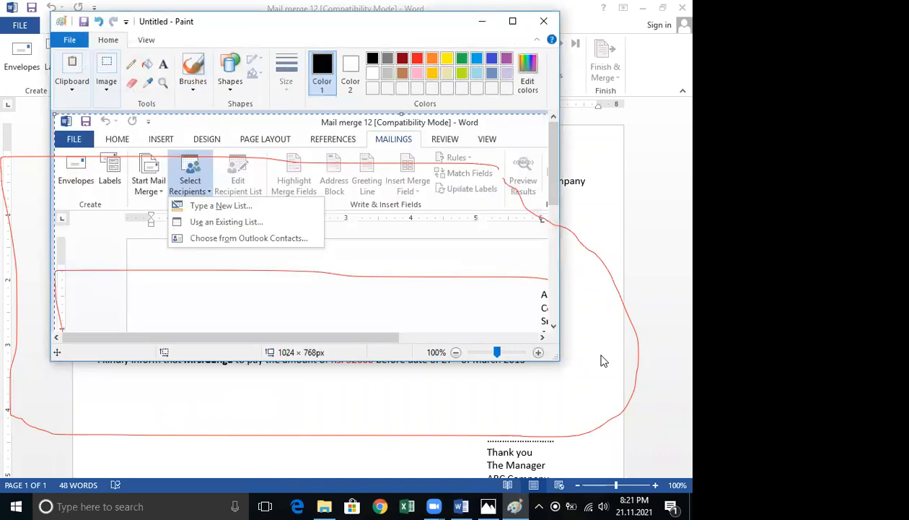
Start saving the Paint image as a PNG picture named mailmerage first database.
{"action": "left_click", "coordinate": [69, 41]}
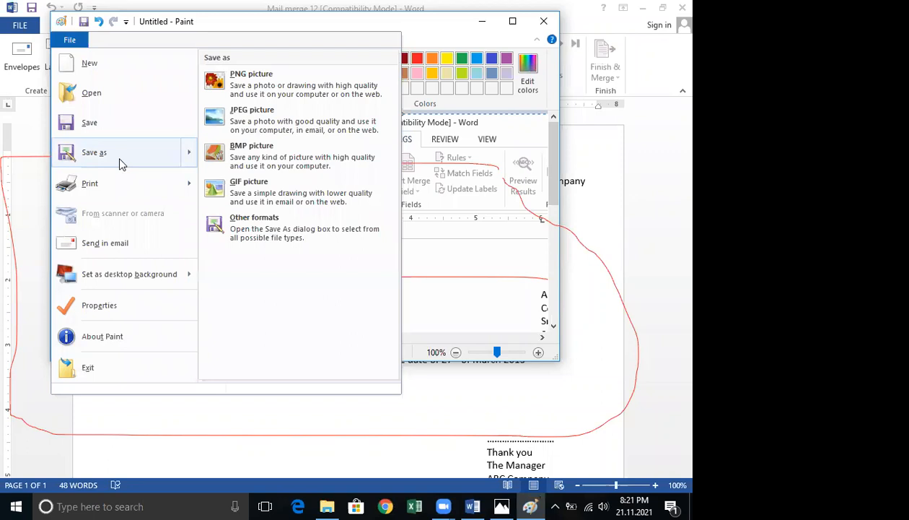
{"action": "left_click", "coordinate": [112, 162]}
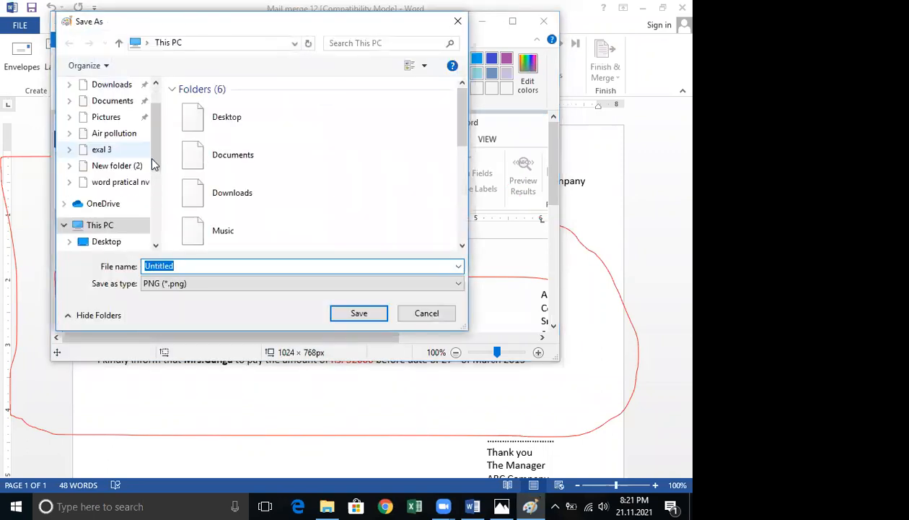
{"action": "key", "text": "BackSpace"}
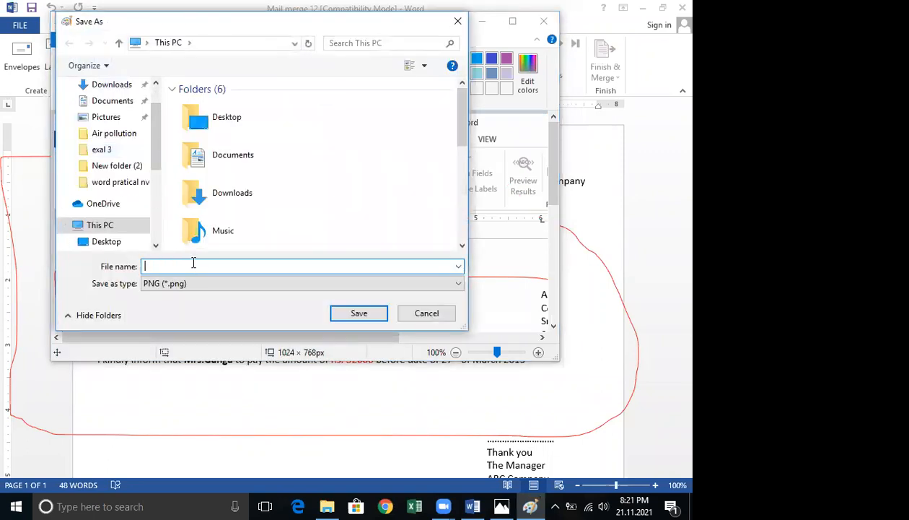
{"action": "type", "text": "mailmerage first database"}
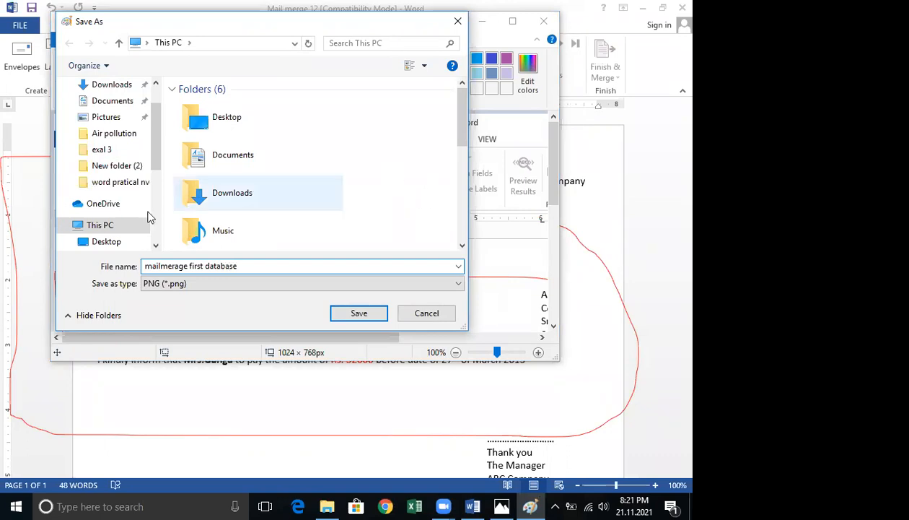
Browse to the CCS folder in lahiru excel on Local Disk (D:), save the image there and close Paint.
{"action": "left_click", "coordinate": [104, 226]}
{"action": "left_click_drag", "start_coordinate": [462, 113], "coordinate": [450, 199]}
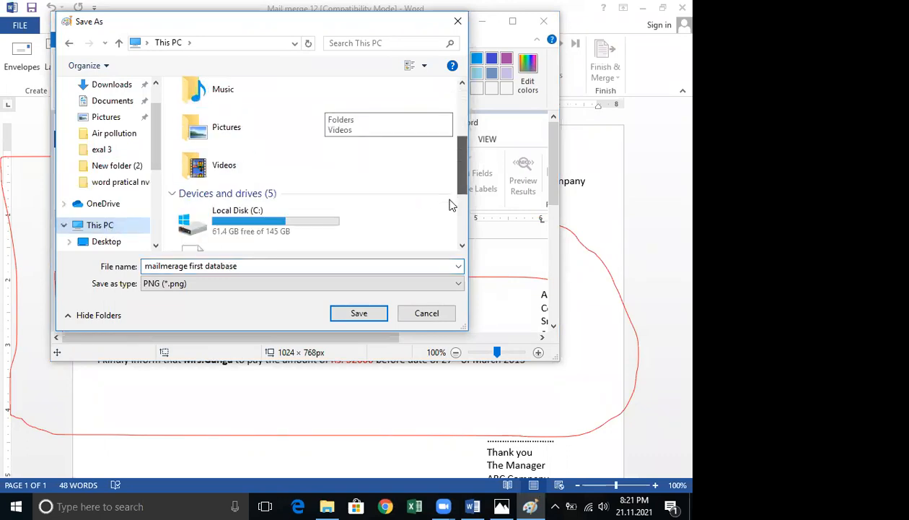
{"action": "scroll", "coordinate": [450, 205], "scroll_direction": "down", "scroll_amount": 3}
{"action": "double_click", "coordinate": [300, 139]}
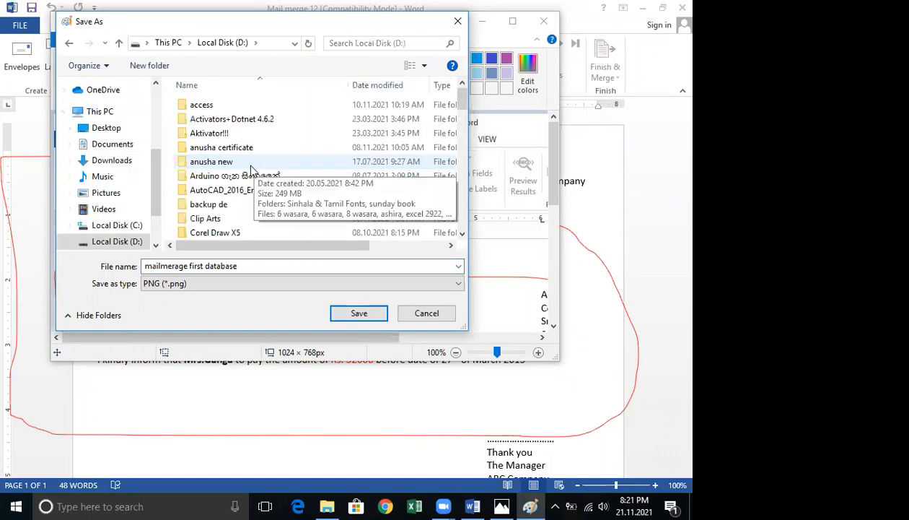
{"action": "scroll", "coordinate": [252, 168], "scroll_direction": "down", "scroll_amount": 5}
{"action": "scroll", "coordinate": [252, 168], "scroll_direction": "down", "scroll_amount": 3}
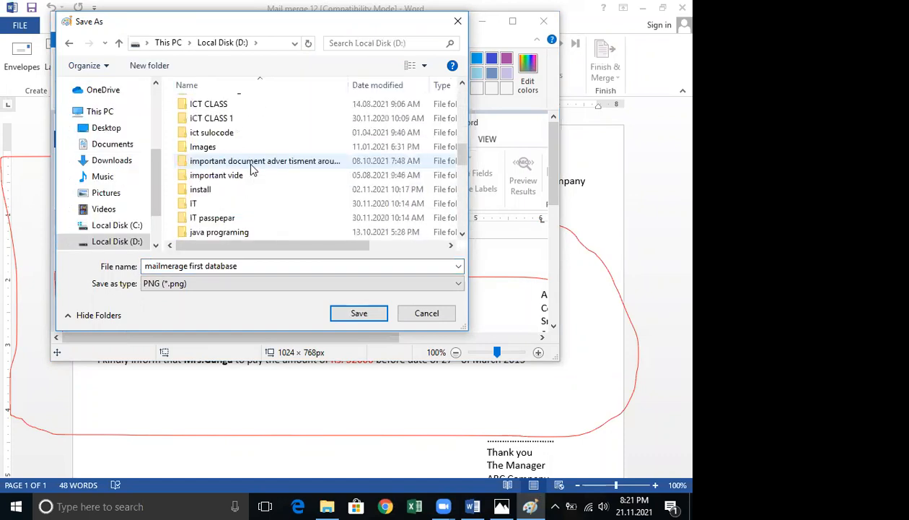
{"action": "scroll", "coordinate": [251, 168], "scroll_direction": "up", "scroll_amount": 8}
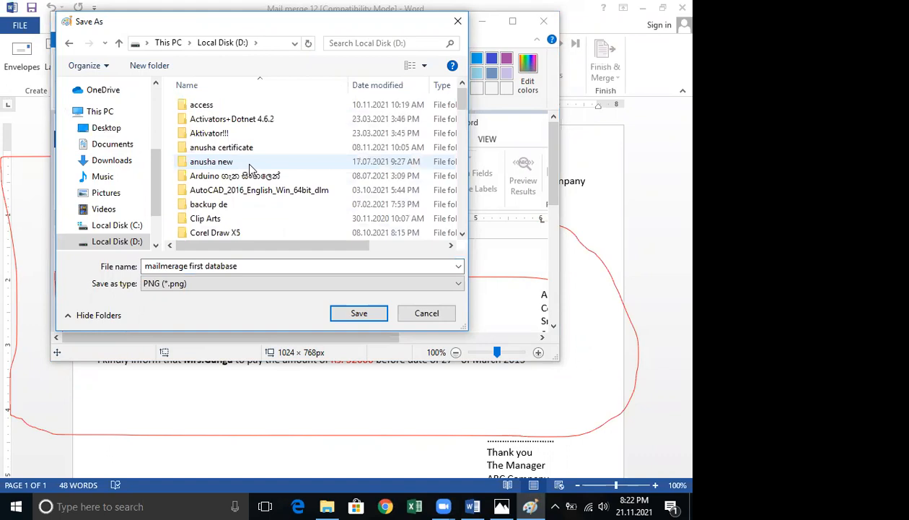
{"action": "scroll", "coordinate": [249, 167], "scroll_direction": "down", "scroll_amount": 9}
{"action": "double_click", "coordinate": [228, 189]}
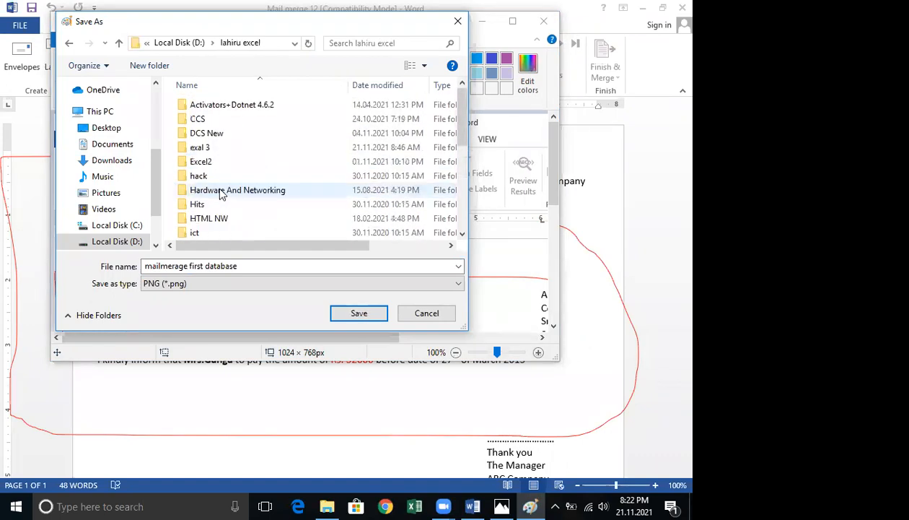
{"action": "double_click", "coordinate": [210, 120]}
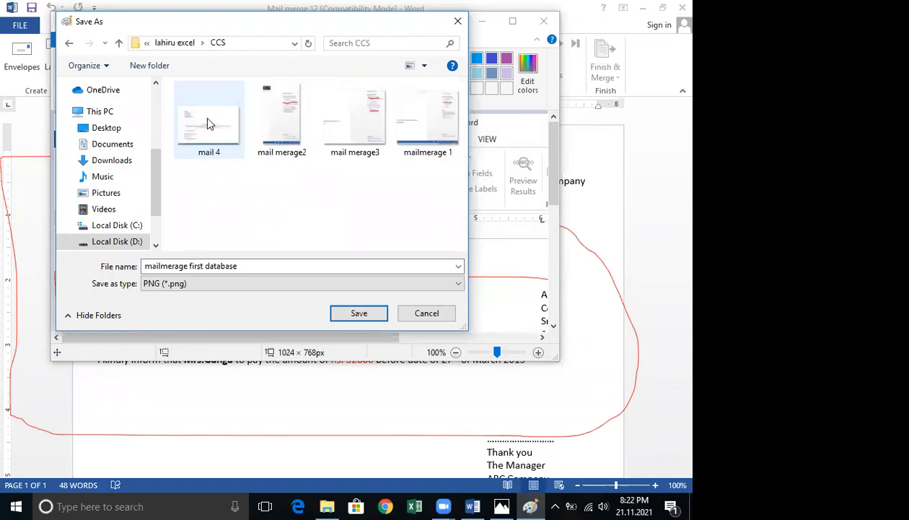
{"action": "left_click", "coordinate": [350, 313]}
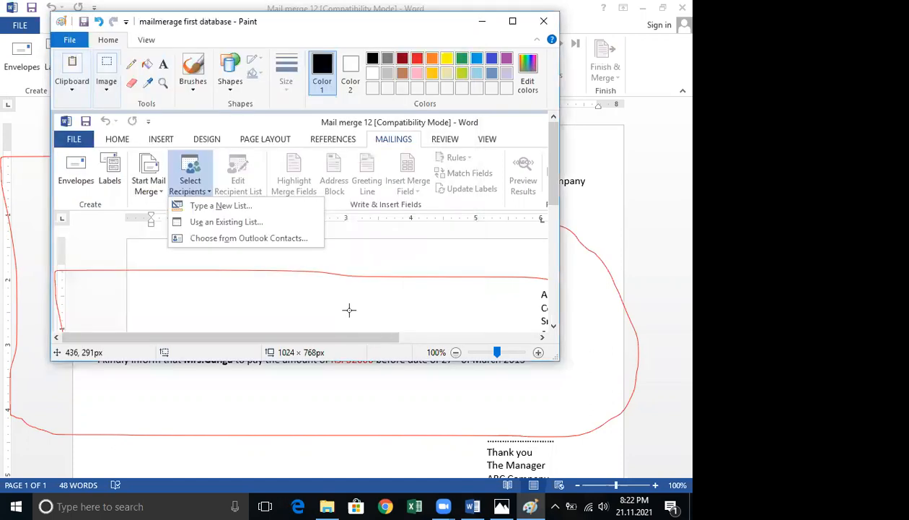
{"action": "left_click", "coordinate": [543, 21]}
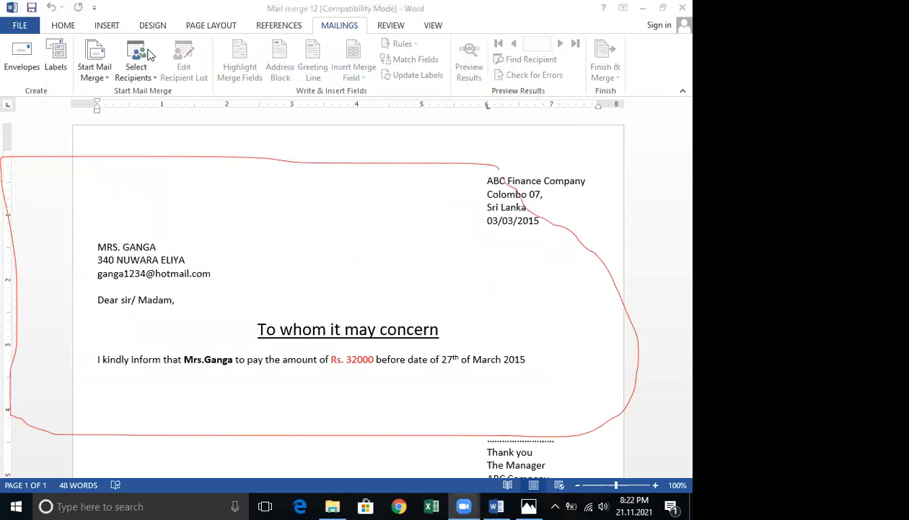
Start a new recipient list with Type a New List and refer back to the sample data image.
{"action": "left_click", "coordinate": [148, 77]}
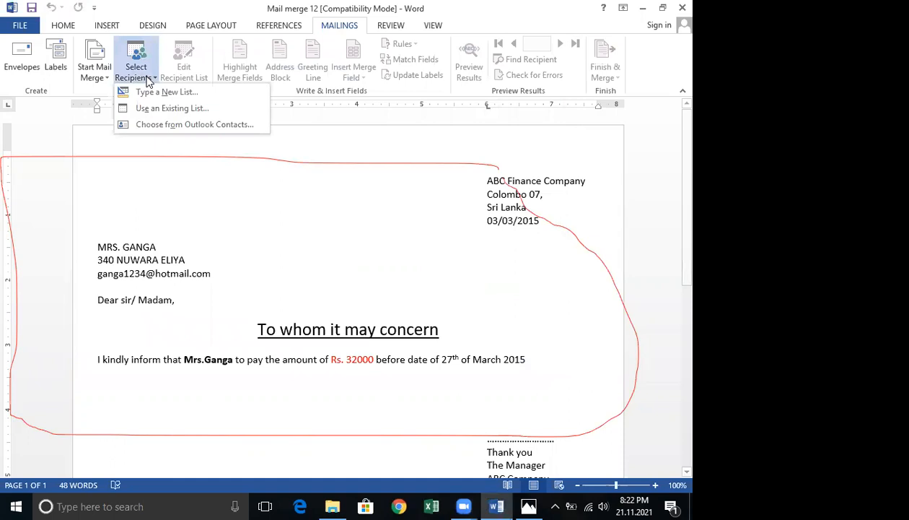
{"action": "left_click", "coordinate": [198, 97]}
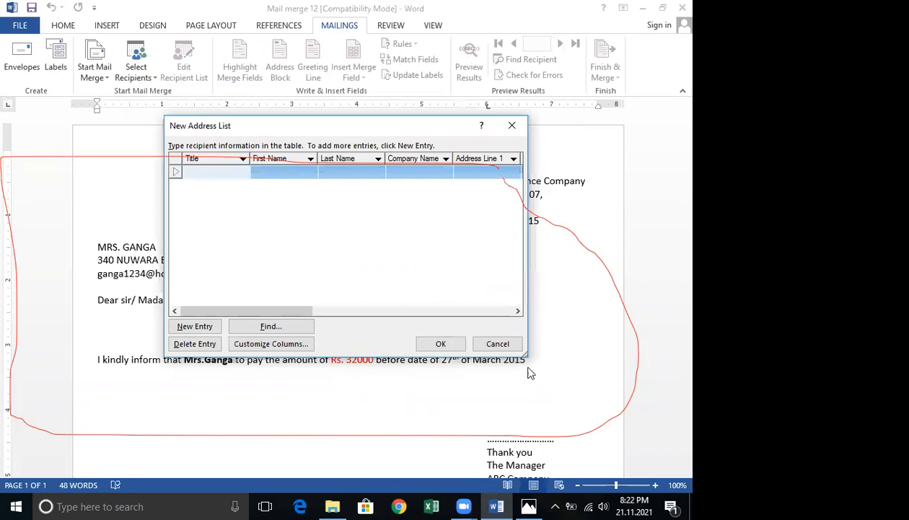
{"action": "left_click", "coordinate": [531, 505]}
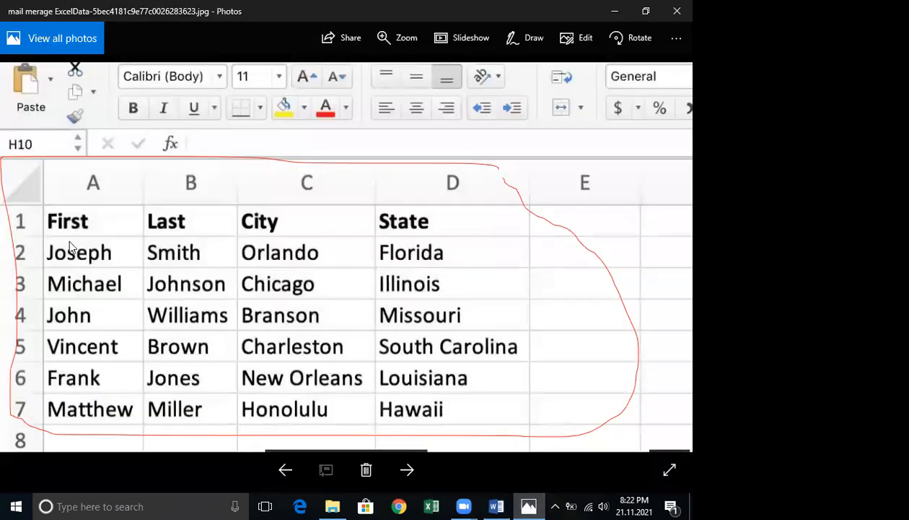
{"action": "left_click", "coordinate": [615, 11]}
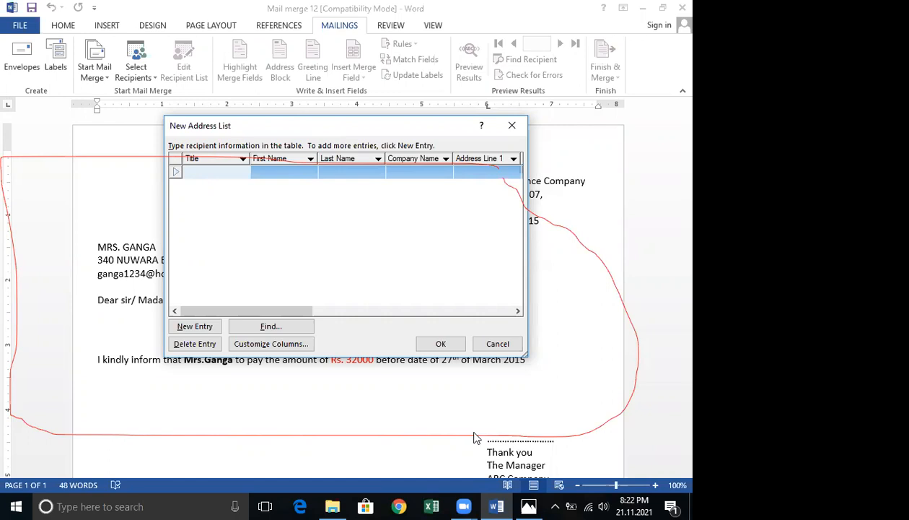
Open the column customization for the new address list.
{"action": "mouse_move", "coordinate": [313, 336]}
{"action": "left_mouse_down"}
{"action": "mouse_move", "coordinate": [246, 331]}
{"action": "mouse_move", "coordinate": [222, 345]}
{"action": "mouse_move", "coordinate": [305, 343]}
{"action": "mouse_move", "coordinate": [314, 329]}
{"action": "mouse_move", "coordinate": [290, 339]}
{"action": "left_mouse_up"}
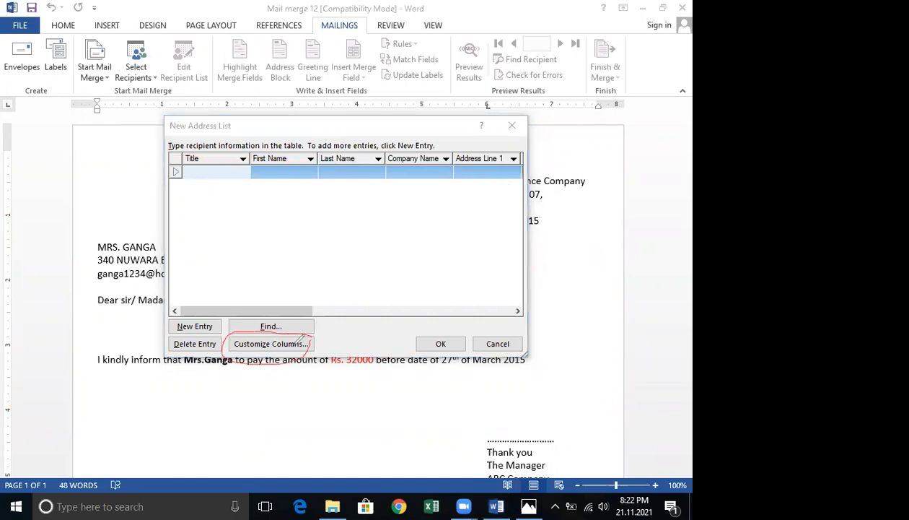
{"action": "left_click", "coordinate": [254, 345]}
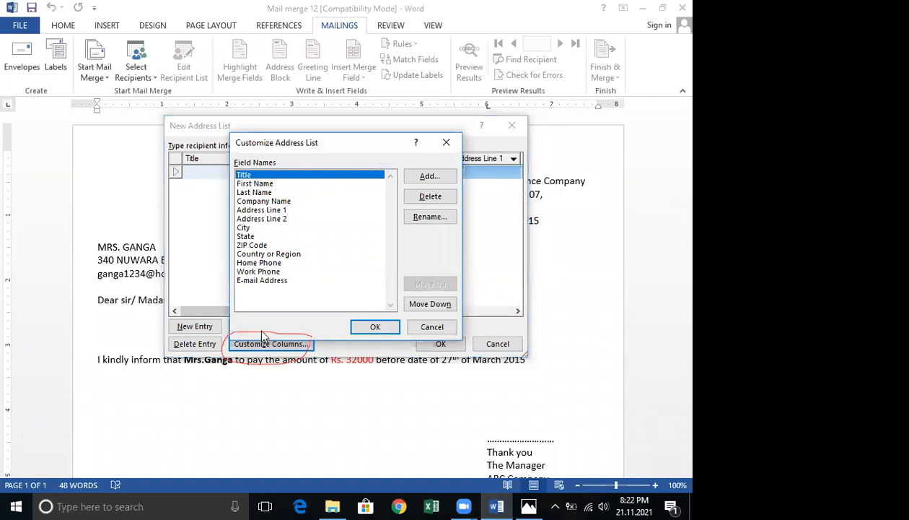
Move First Name and Last Name to the top of the field list, checking the sample data image for the order.
{"action": "left_click", "coordinate": [240, 185]}
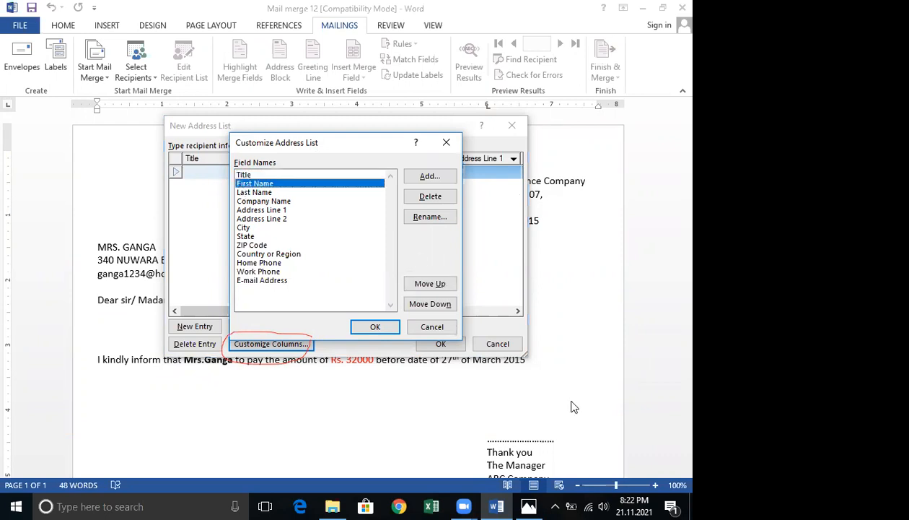
{"action": "left_click", "coordinate": [528, 505]}
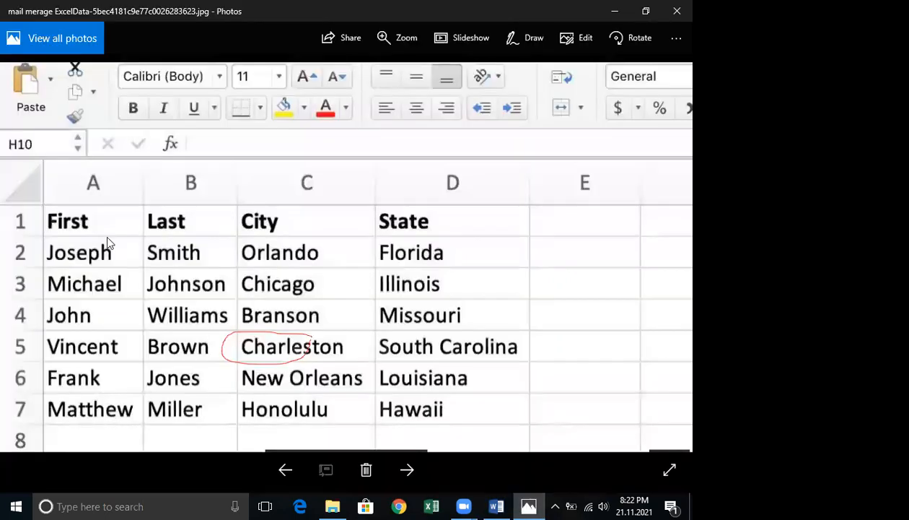
{"action": "left_click", "coordinate": [614, 12]}
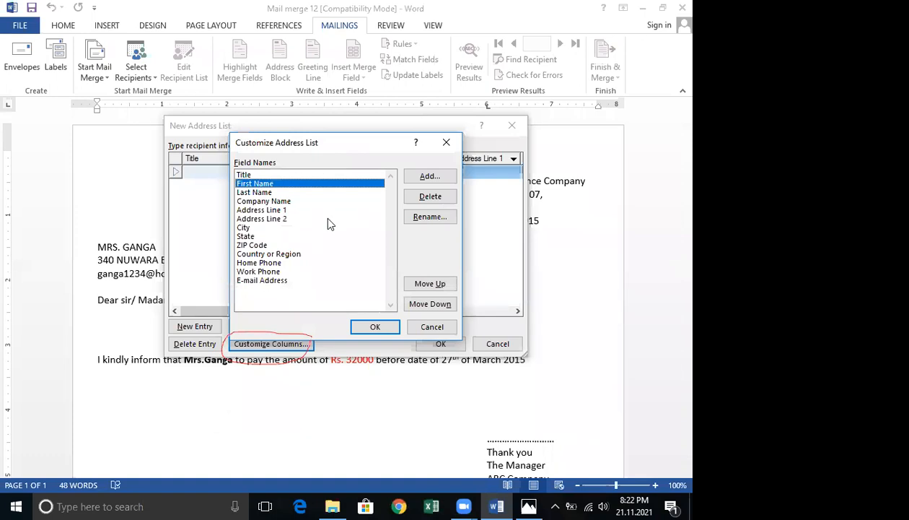
{"action": "left_click", "coordinate": [421, 285]}
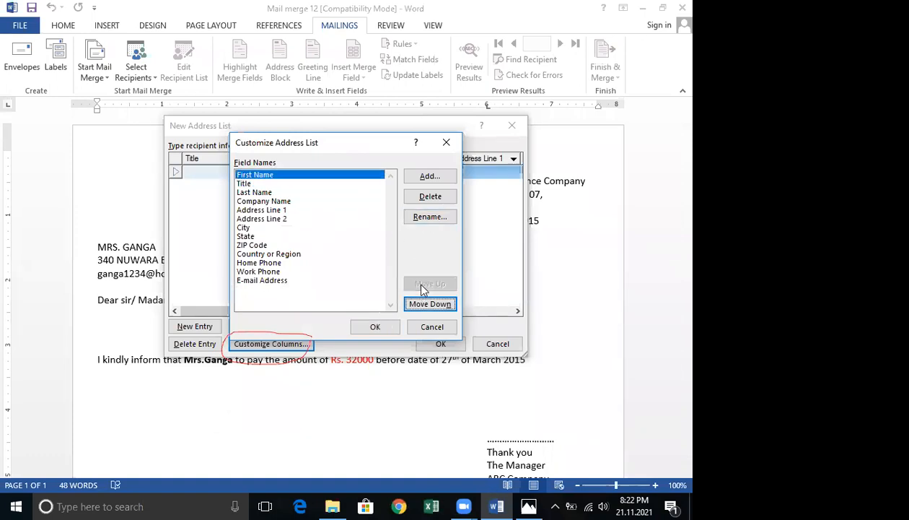
{"action": "left_click", "coordinate": [259, 192]}
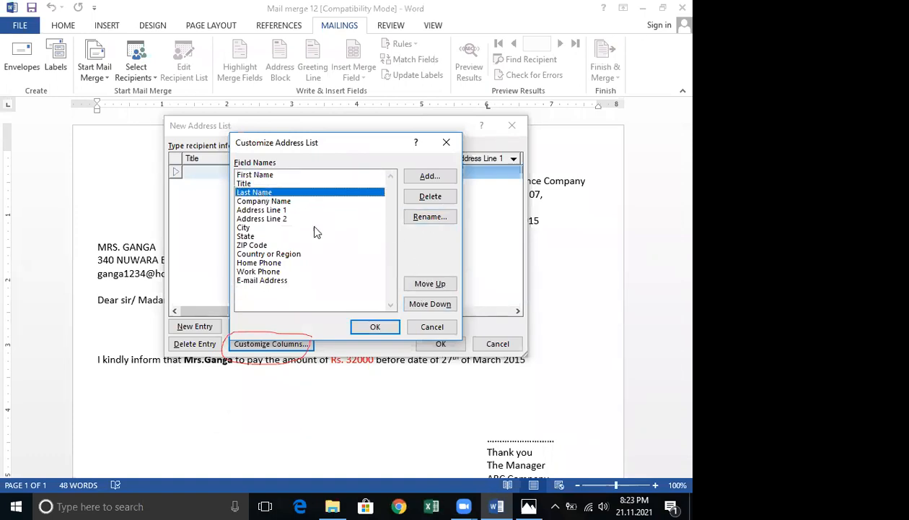
{"action": "left_click", "coordinate": [436, 285]}
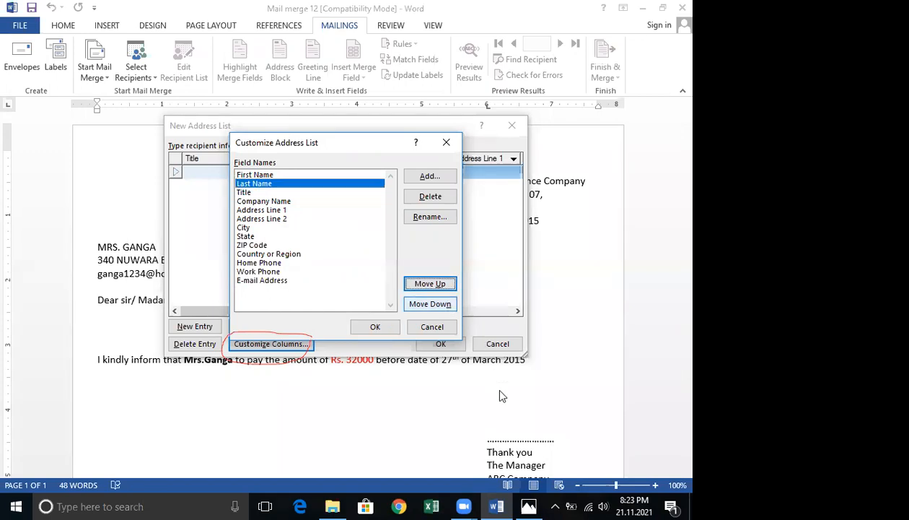
{"action": "left_click", "coordinate": [528, 506]}
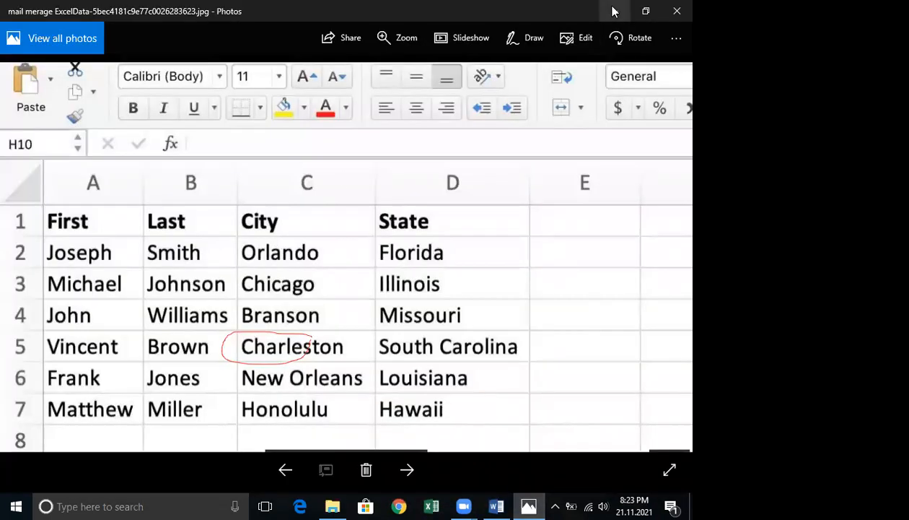
{"action": "left_click", "coordinate": [612, 11]}
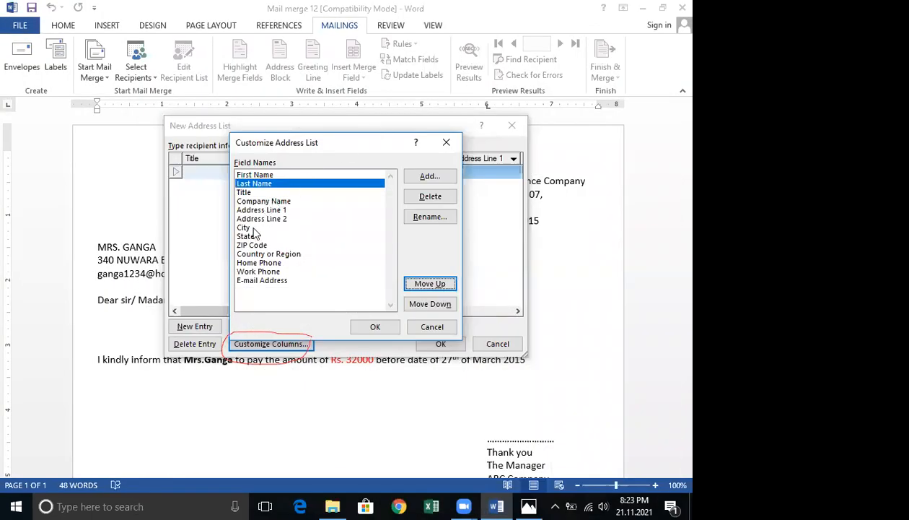
Move the City field up to sit directly below Last Name, referring back to the sample image.
{"action": "left_click", "coordinate": [249, 230]}
{"action": "left_click", "coordinate": [433, 284]}
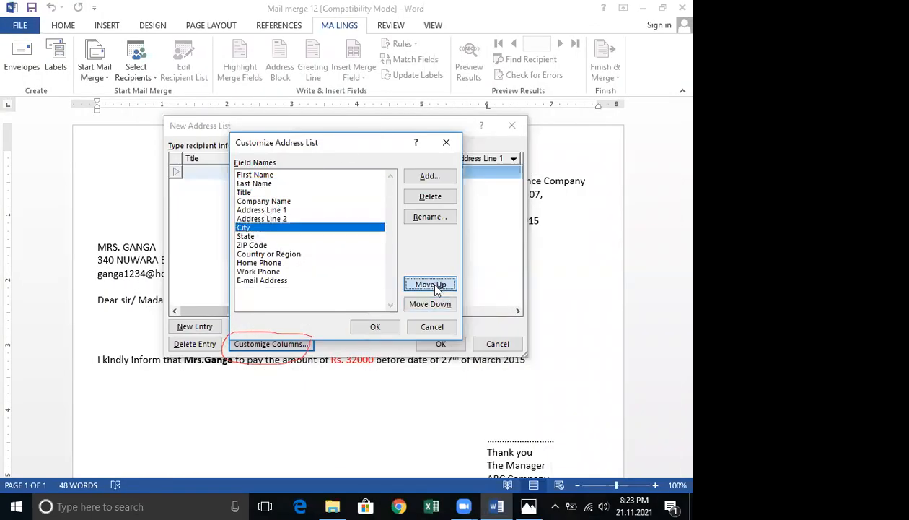
{"action": "left_click", "coordinate": [433, 284]}
{"action": "left_click", "coordinate": [433, 284]}
{"action": "left_click", "coordinate": [433, 284]}
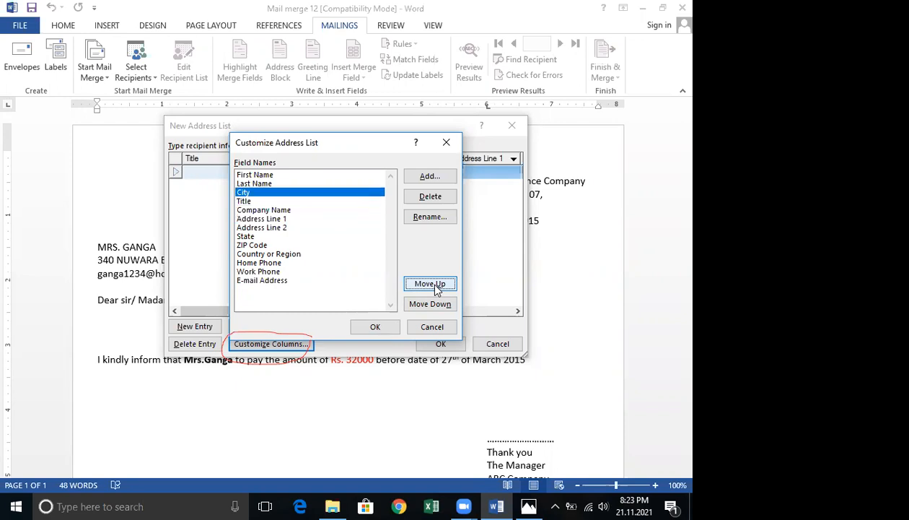
{"action": "left_click", "coordinate": [523, 505]}
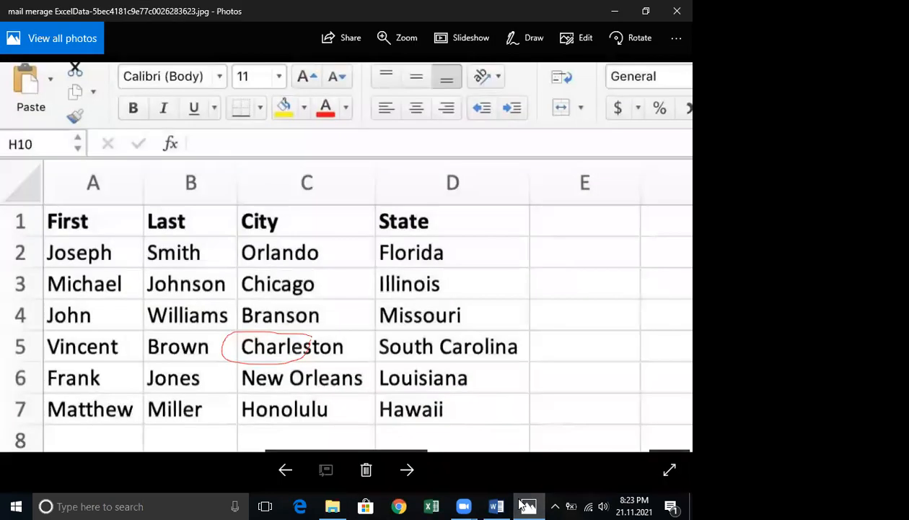
{"action": "left_click", "coordinate": [612, 12]}
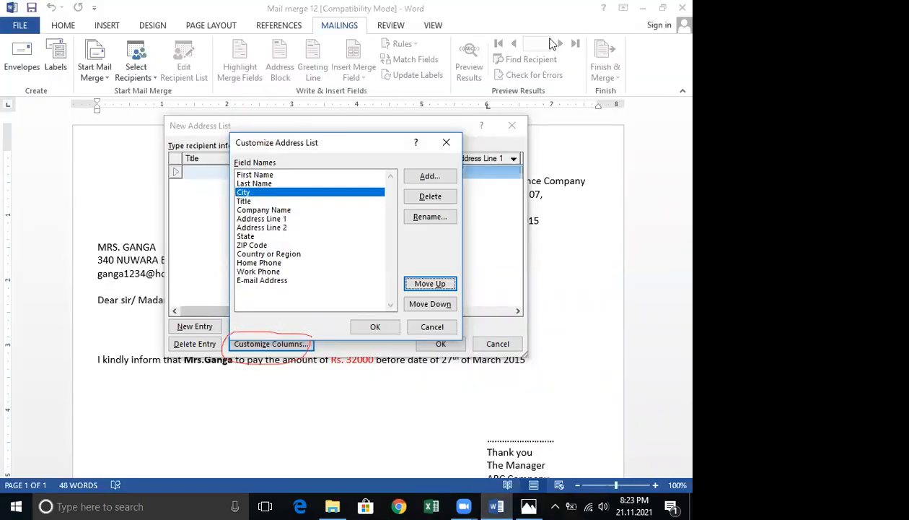
Move the State field up below City, confirm the field order and cancel the new address list.
{"action": "left_click", "coordinate": [245, 227]}
{"action": "left_click", "coordinate": [254, 236]}
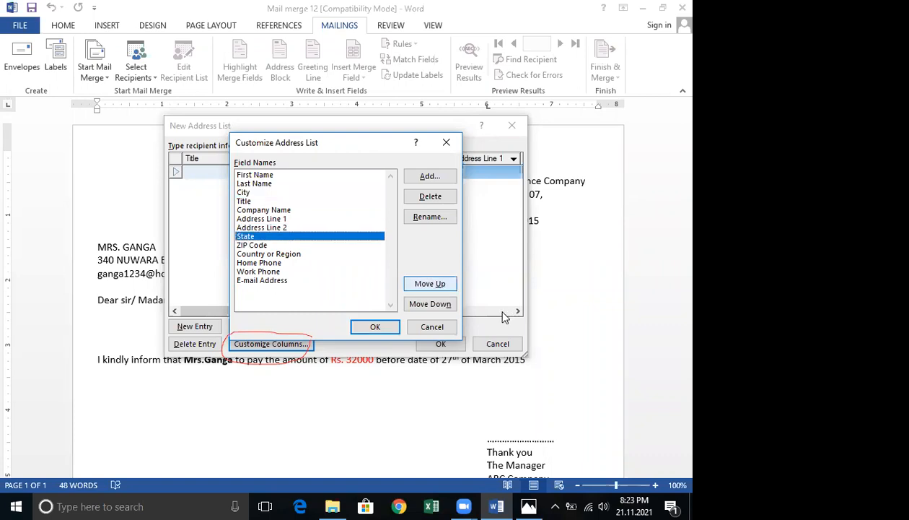
{"action": "left_click", "coordinate": [430, 285]}
{"action": "left_click", "coordinate": [428, 287]}
{"action": "left_click", "coordinate": [428, 287]}
{"action": "left_click", "coordinate": [428, 285]}
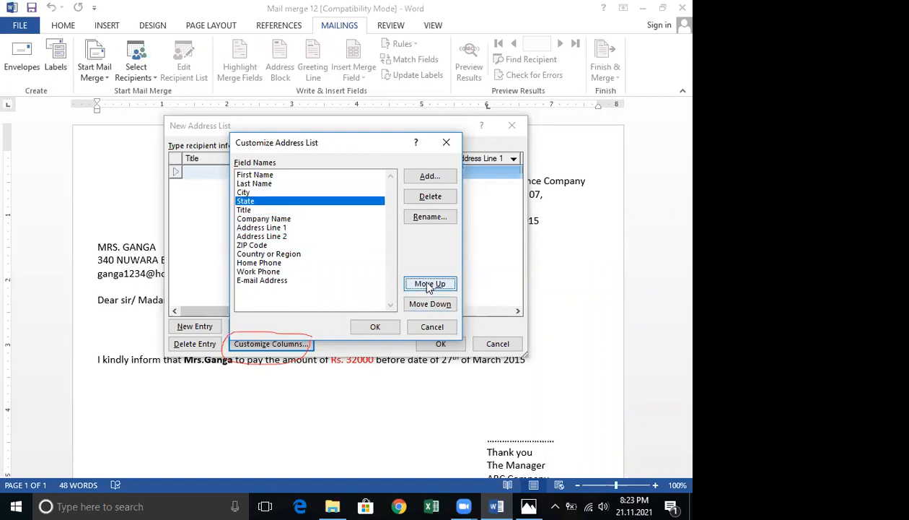
{"action": "left_click", "coordinate": [376, 326]}
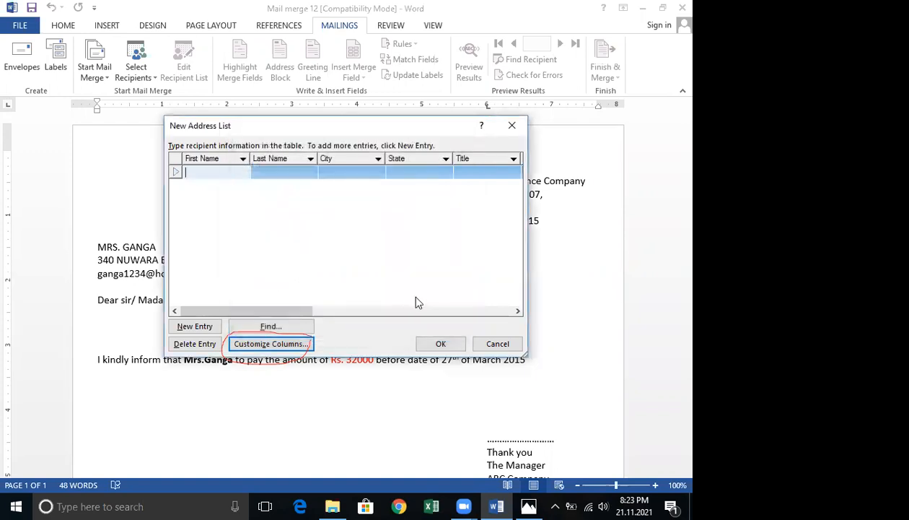
{"action": "left_click", "coordinate": [497, 344]}
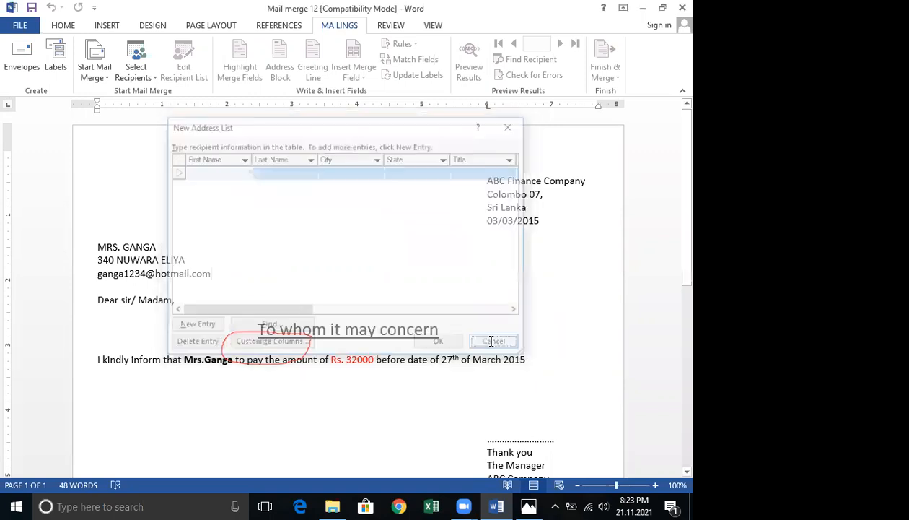
Restart Type a New List, open column customization and move First Name and Last Name to the top.
{"action": "left_click", "coordinate": [147, 78]}
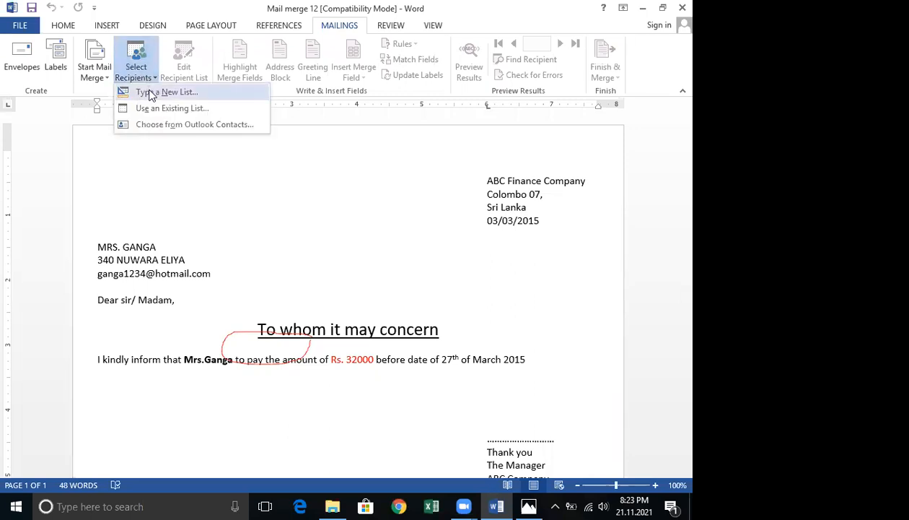
{"action": "left_click", "coordinate": [153, 94]}
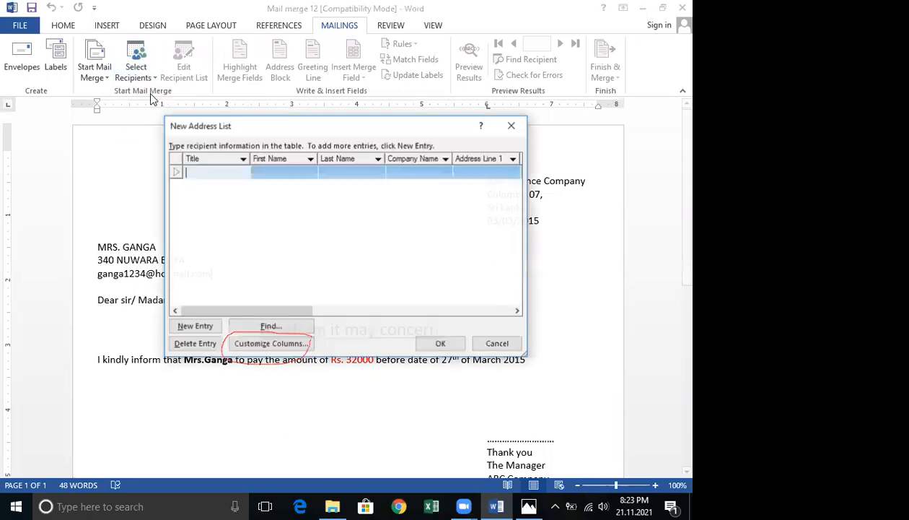
{"action": "left_click", "coordinate": [264, 346]}
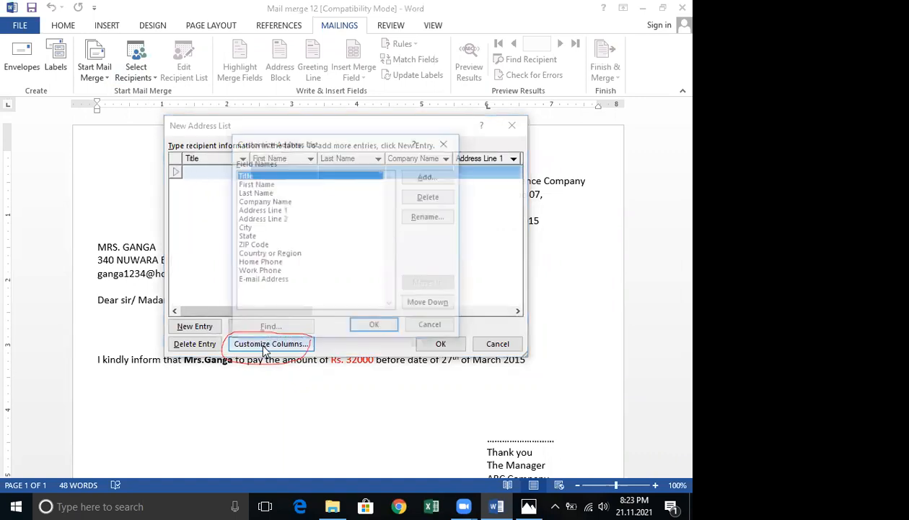
{"action": "left_click", "coordinate": [245, 185]}
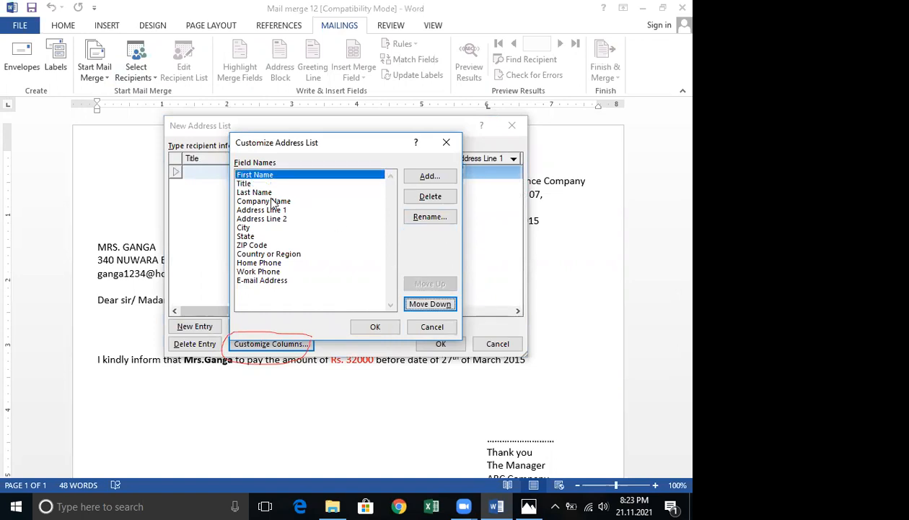
{"action": "left_click", "coordinate": [256, 192]}
{"action": "left_click", "coordinate": [423, 283]}
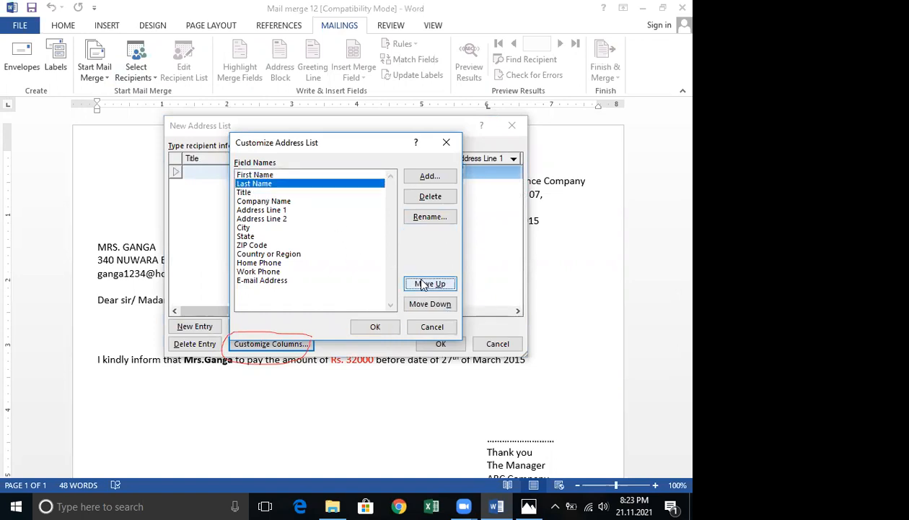
Move the City field up to third position, directly below Last Name.
{"action": "left_click", "coordinate": [246, 228]}
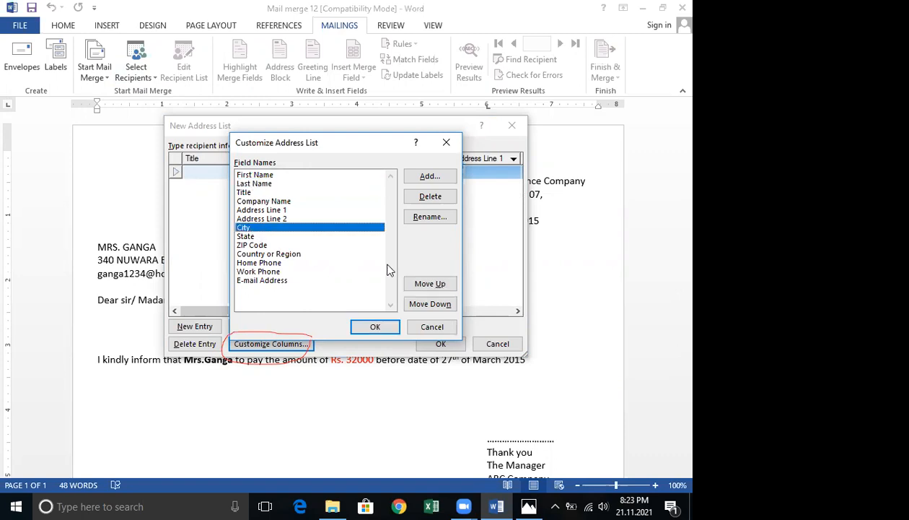
{"action": "left_click", "coordinate": [431, 284]}
{"action": "left_click", "coordinate": [431, 284]}
{"action": "left_click", "coordinate": [432, 285]}
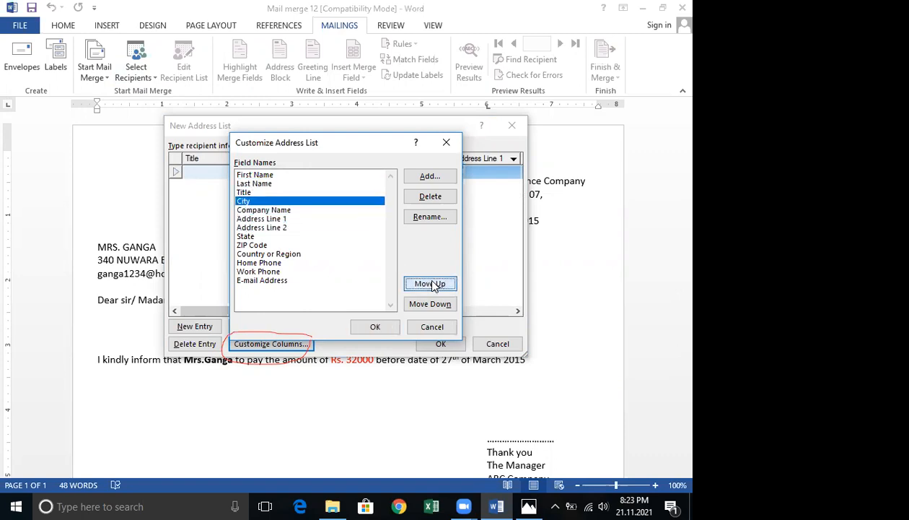
{"action": "left_click", "coordinate": [431, 285]}
Move the State field up to fourth position, directly below City.
{"action": "left_click", "coordinate": [254, 237]}
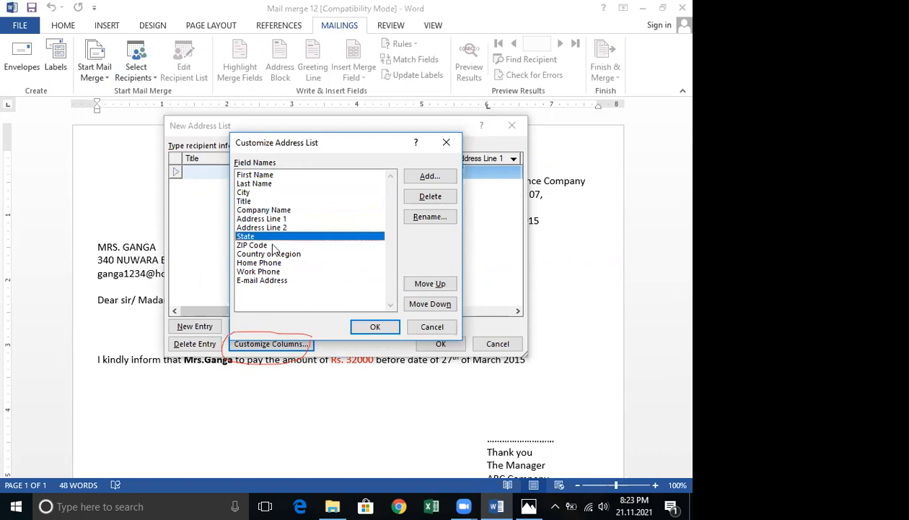
{"action": "left_click", "coordinate": [437, 285]}
{"action": "left_click", "coordinate": [437, 285]}
{"action": "left_click", "coordinate": [437, 285]}
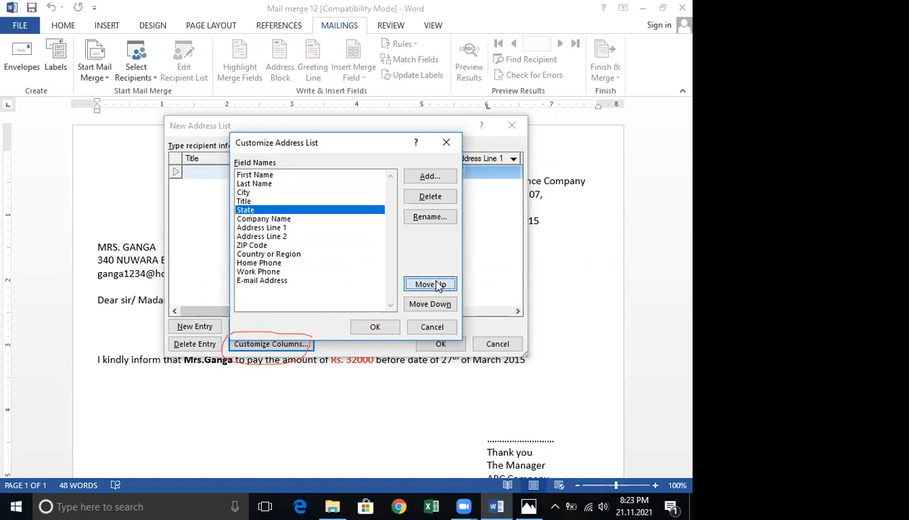
{"action": "left_click", "coordinate": [437, 285]}
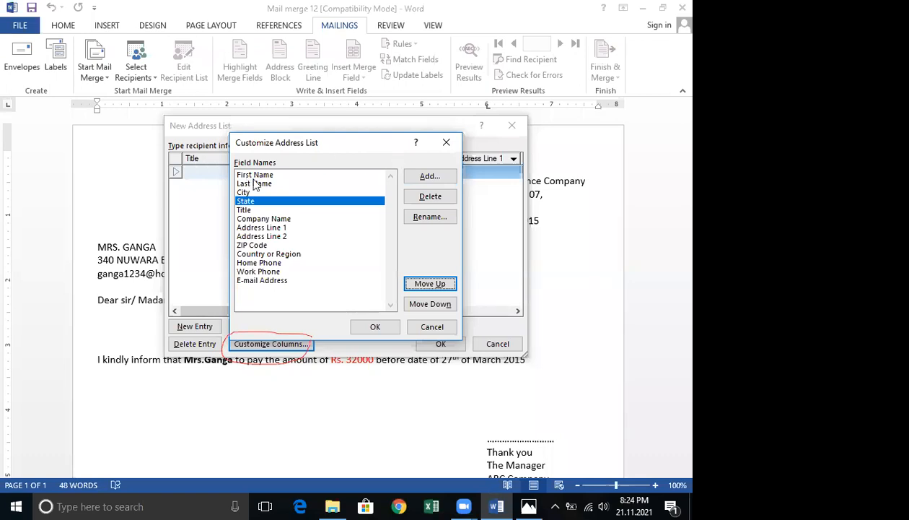
Add a new field named department below State and apply the column customization.
{"action": "left_click", "coordinate": [430, 179]}
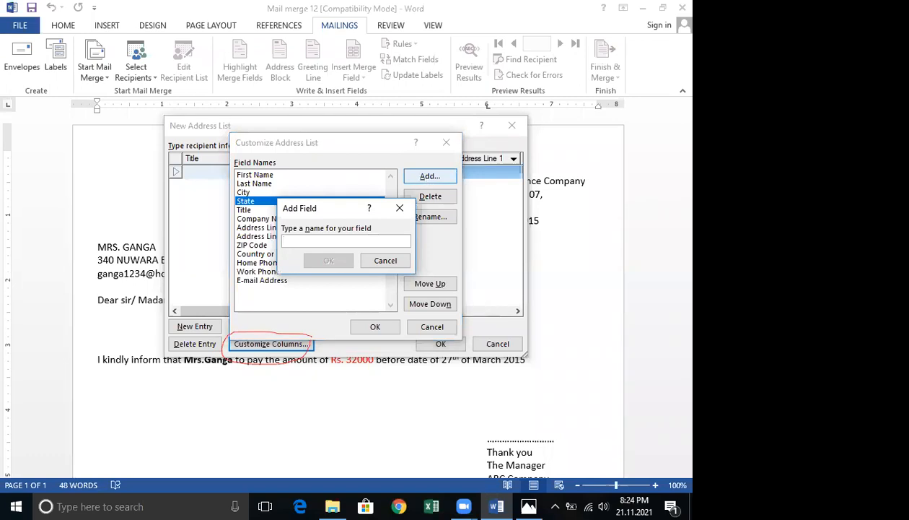
{"action": "type", "text": "lah"}
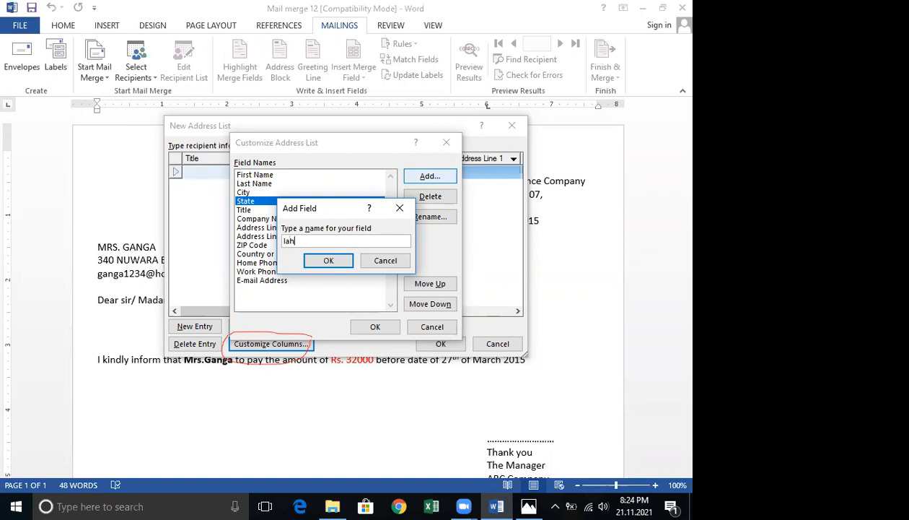
{"action": "key", "text": "BackSpace"}
{"action": "key", "text": "BackSpace"}
{"action": "key", "text": "BackSpace"}
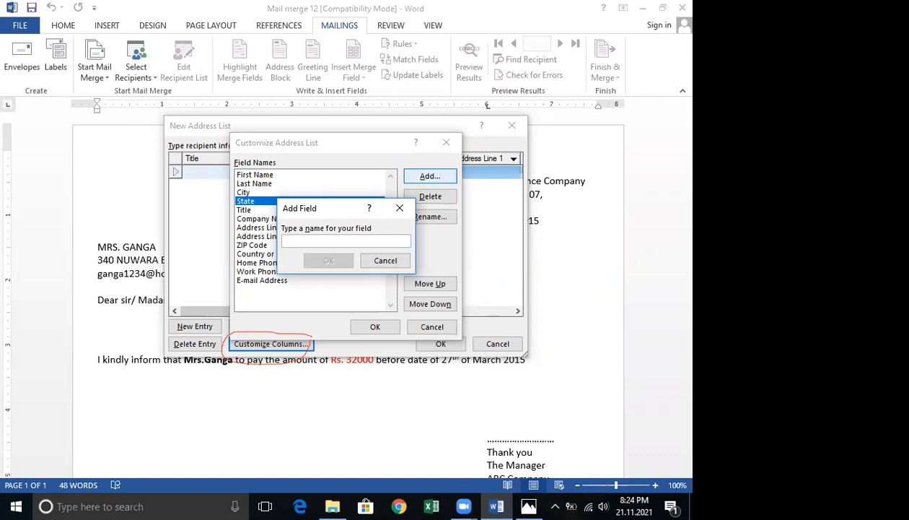
{"action": "type", "text": "depat"}
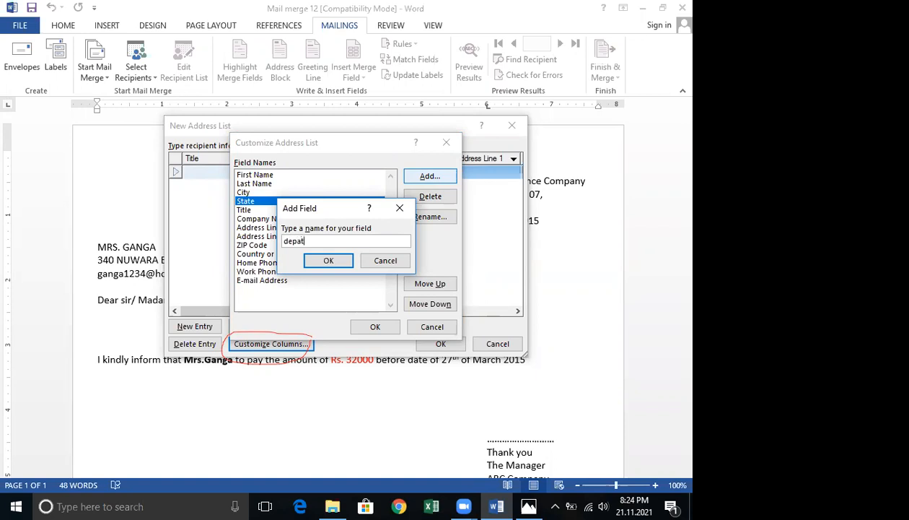
{"action": "key", "text": "BackSpace"}
{"action": "type", "text": "rtment"}
{"action": "left_click", "coordinate": [320, 261]}
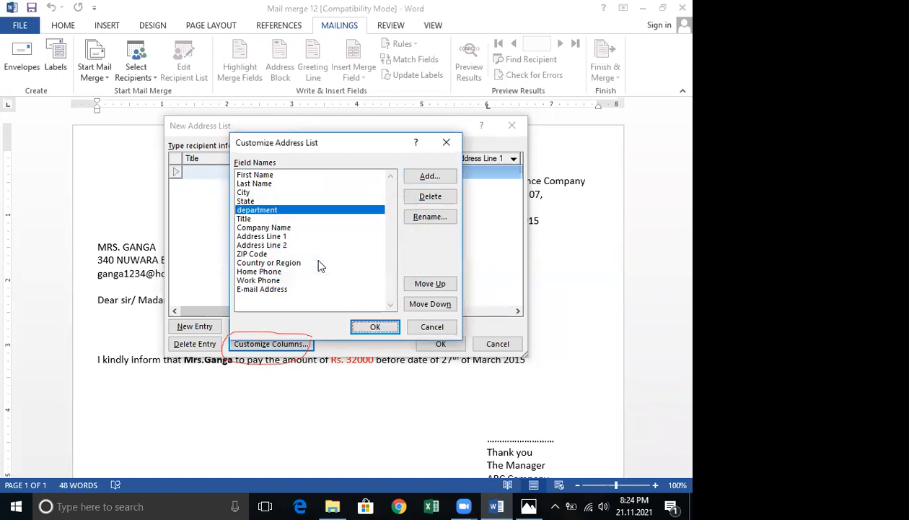
{"action": "left_click", "coordinate": [370, 327]}
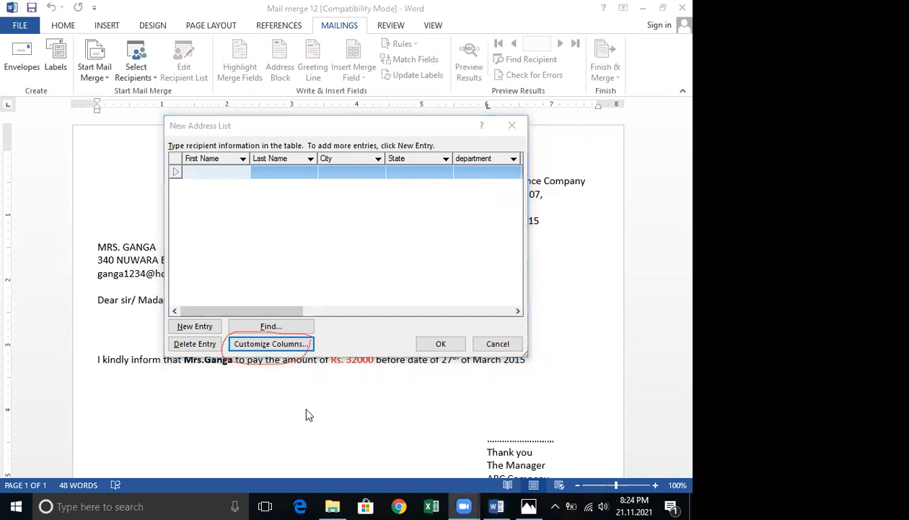
Try renaming the department field, then cancel the column customization and the new address list.
{"action": "left_click", "coordinate": [264, 345]}
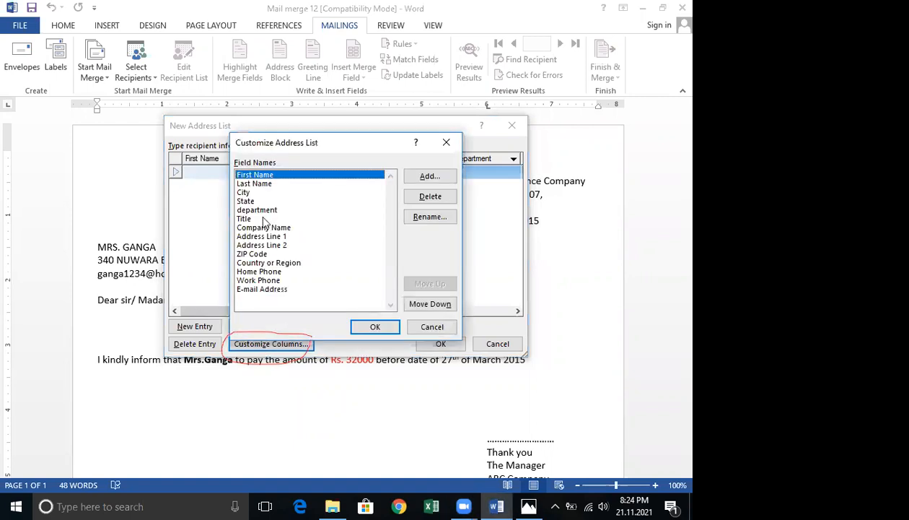
{"action": "left_click", "coordinate": [264, 210]}
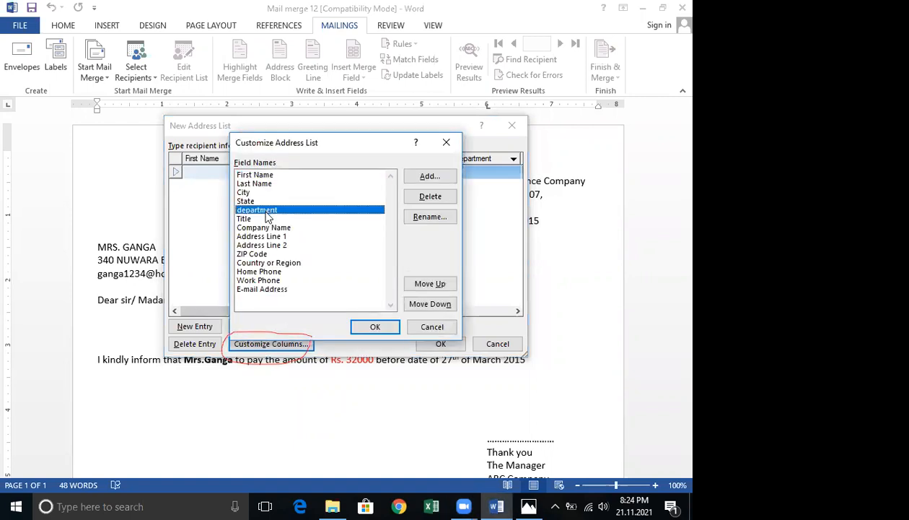
{"action": "left_click", "coordinate": [417, 218]}
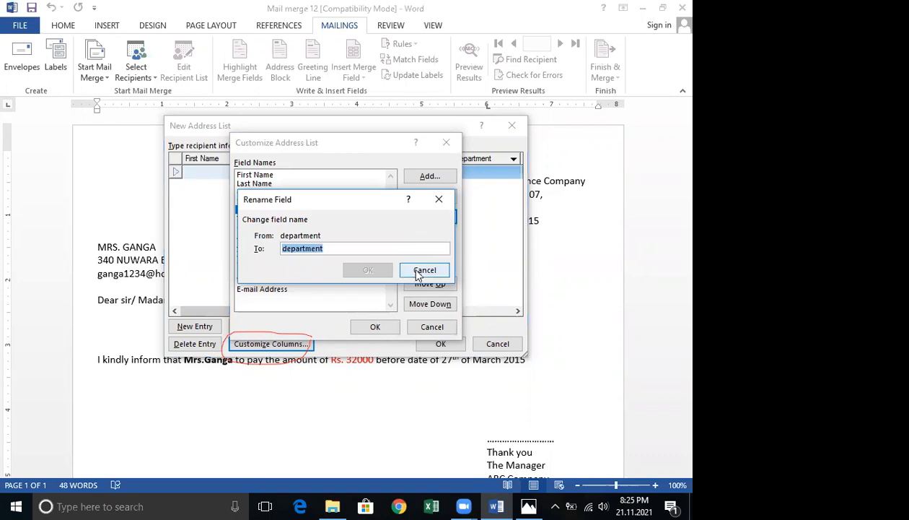
{"action": "left_click", "coordinate": [419, 270]}
{"action": "left_click", "coordinate": [429, 218]}
{"action": "left_click", "coordinate": [420, 268]}
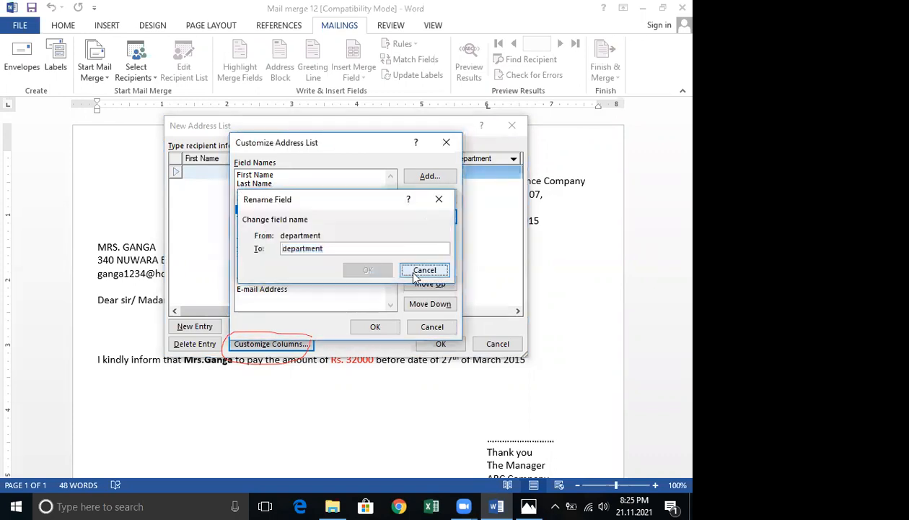
{"action": "left_click", "coordinate": [391, 411]}
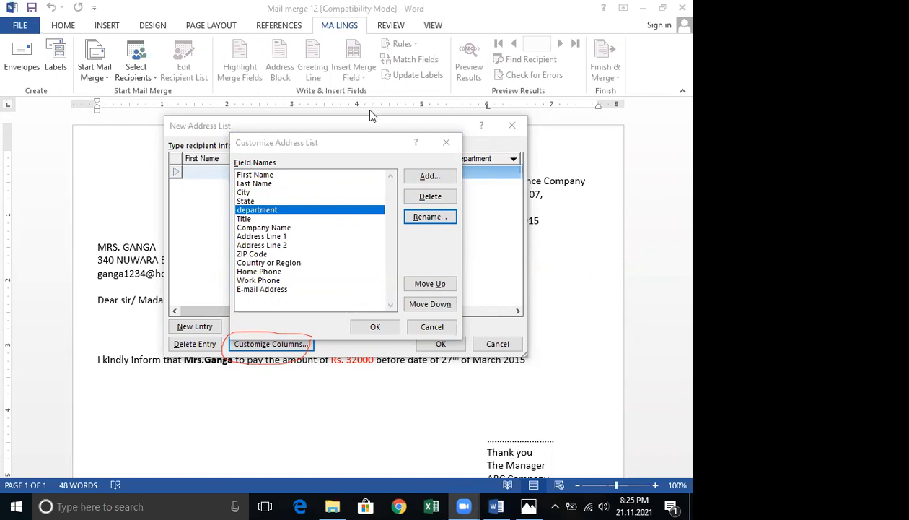
{"action": "left_click", "coordinate": [442, 330]}
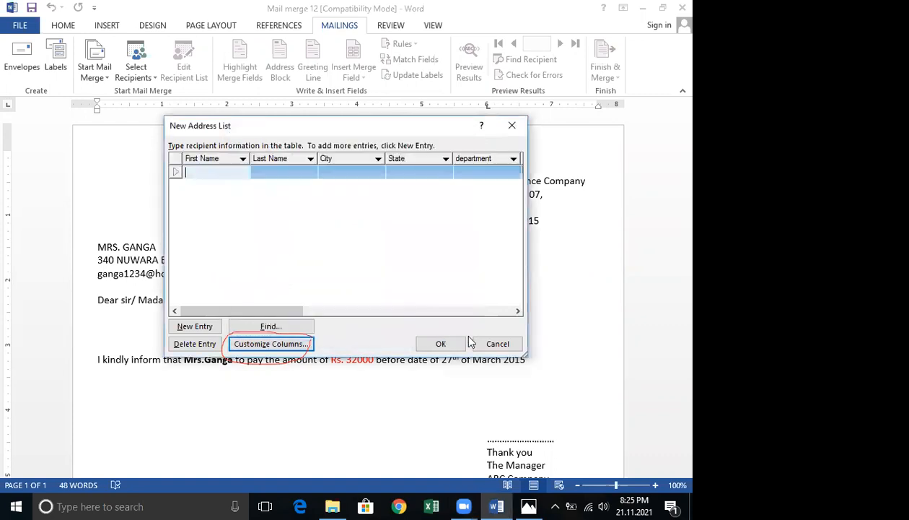
{"action": "left_click", "coordinate": [495, 343]}
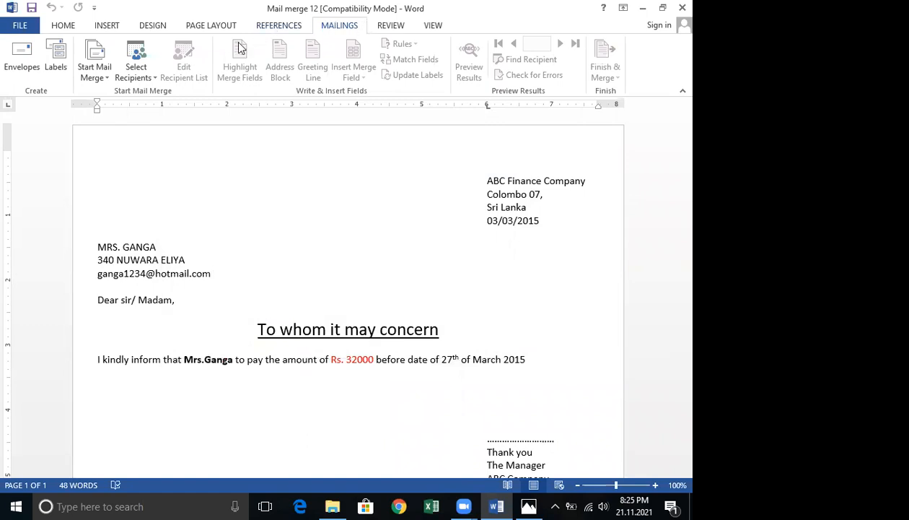
Start a new typed recipient list and move First Name and Last Name to the top of its fields.
{"action": "left_click", "coordinate": [151, 78]}
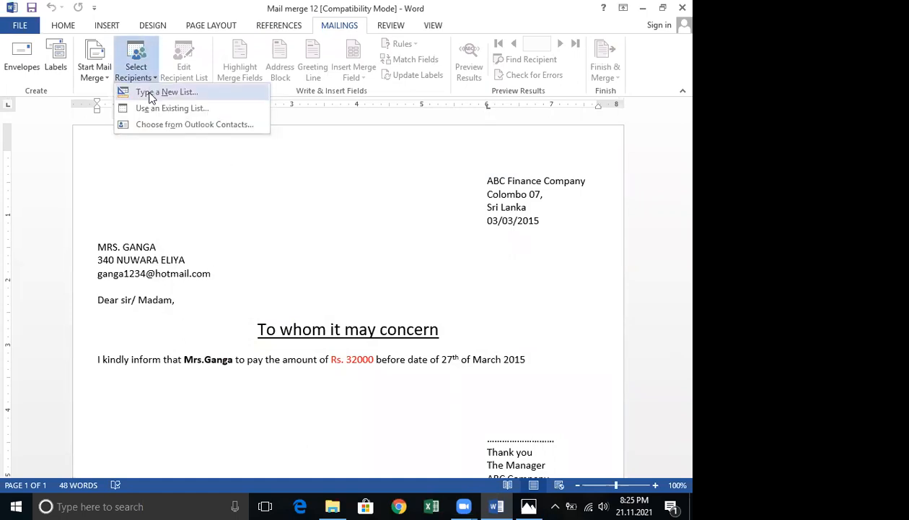
{"action": "left_click", "coordinate": [150, 93]}
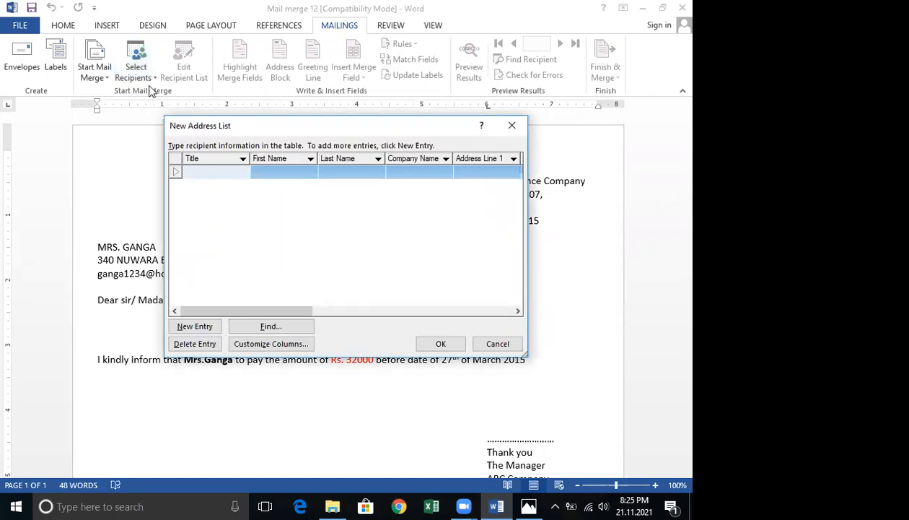
{"action": "left_click", "coordinate": [283, 346]}
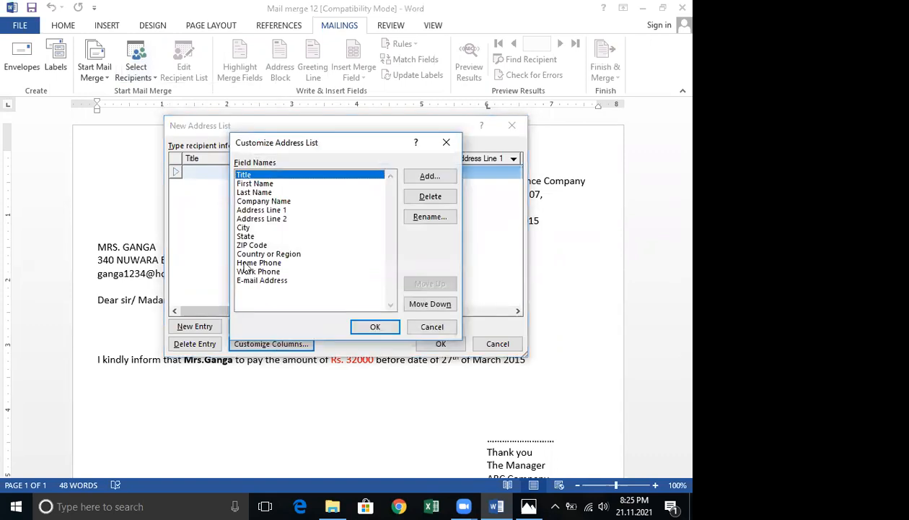
{"action": "left_click", "coordinate": [252, 183]}
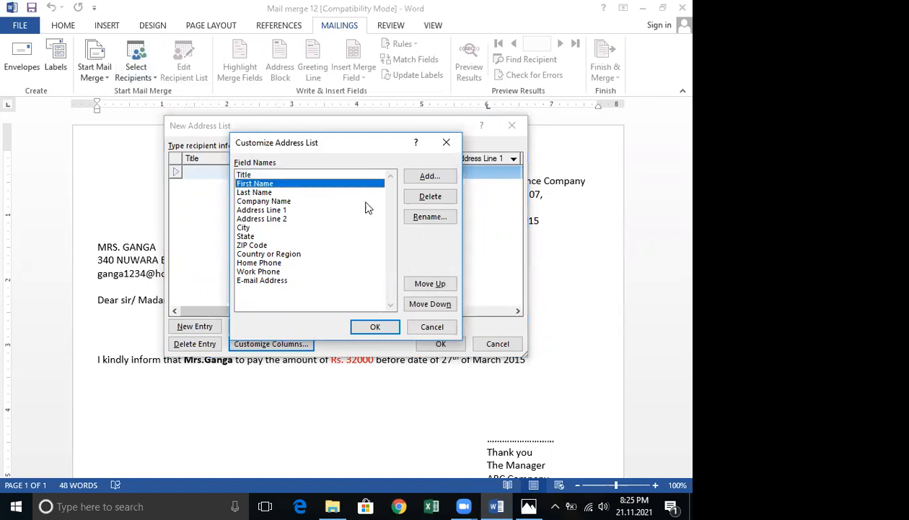
{"action": "left_click", "coordinate": [431, 285]}
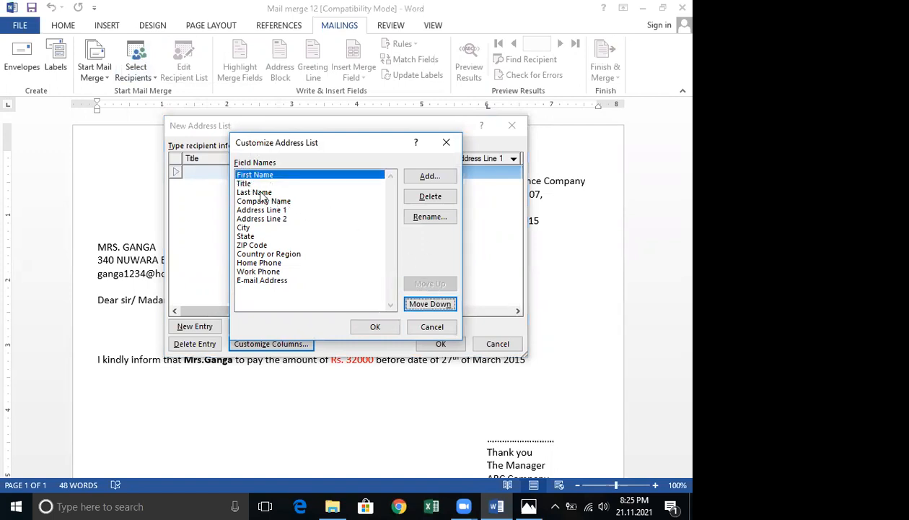
{"action": "left_click", "coordinate": [257, 192]}
{"action": "left_click", "coordinate": [427, 283]}
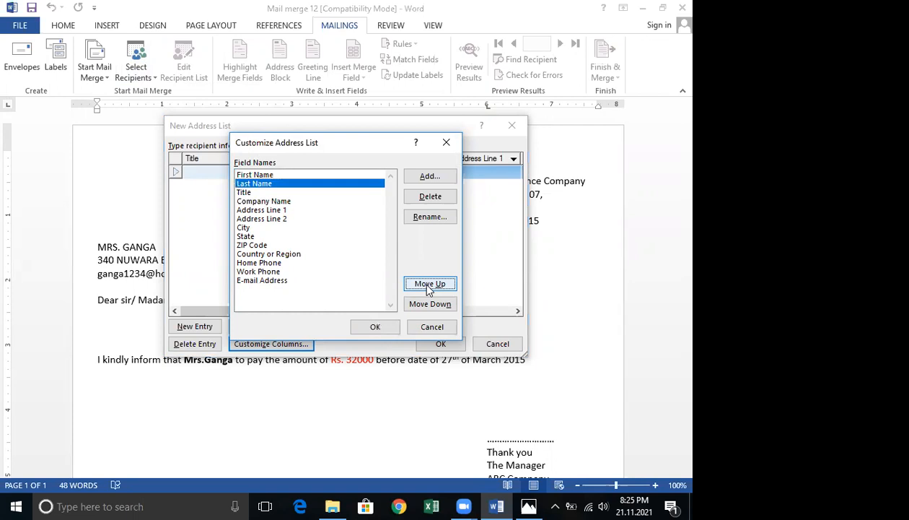
Move the City field up to third position, directly below Last Name.
{"action": "left_click", "coordinate": [245, 226]}
{"action": "left_click", "coordinate": [430, 284]}
{"action": "left_click", "coordinate": [430, 283]}
{"action": "left_click", "coordinate": [430, 283]}
{"action": "left_click", "coordinate": [430, 283]}
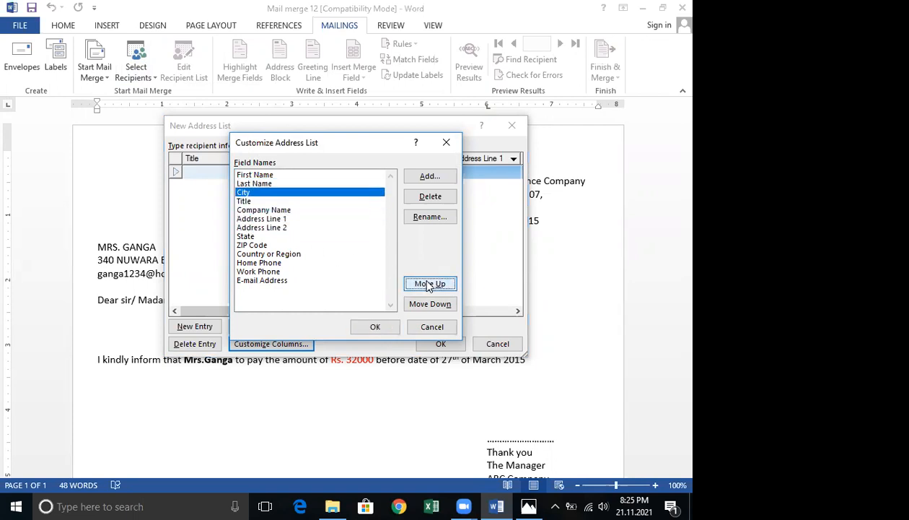
Move the State field up to fourth position below City and apply the column customization.
{"action": "left_click", "coordinate": [245, 236]}
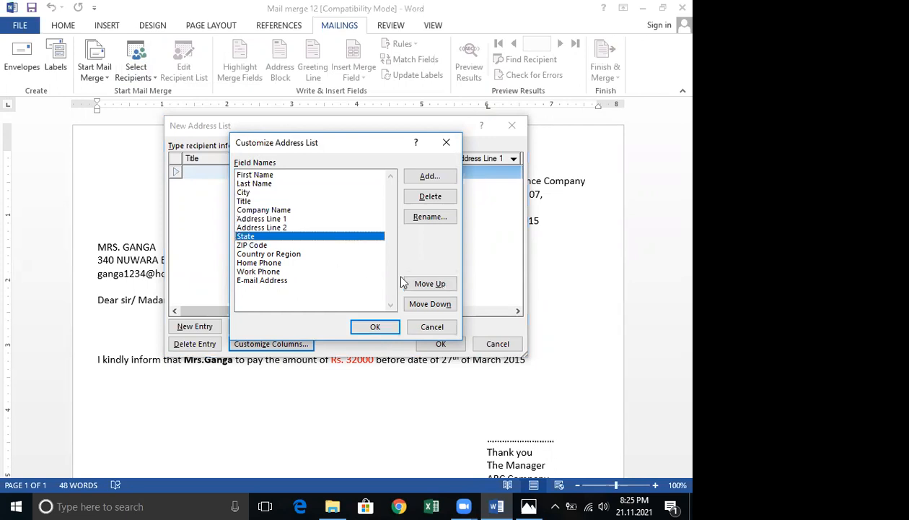
{"action": "left_click", "coordinate": [428, 284]}
{"action": "left_click", "coordinate": [427, 284]}
{"action": "left_click", "coordinate": [427, 283]}
{"action": "left_click", "coordinate": [427, 284]}
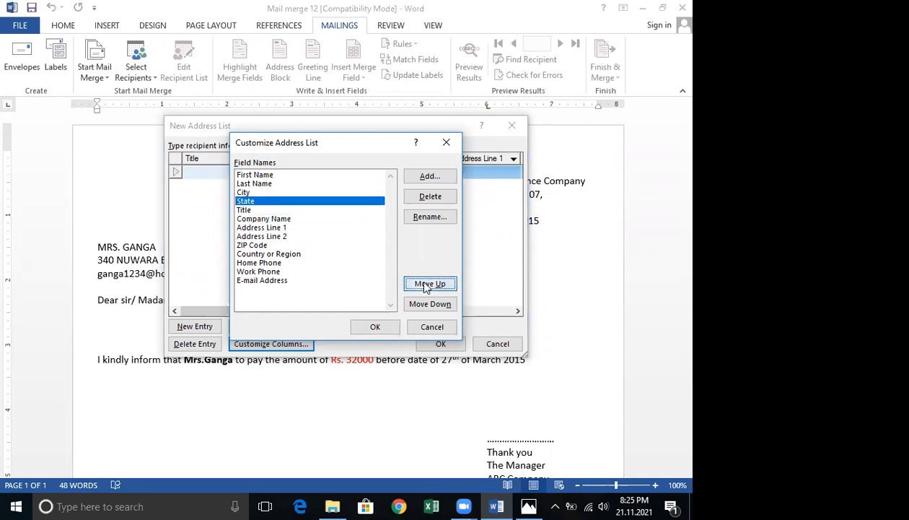
{"action": "left_click", "coordinate": [382, 327]}
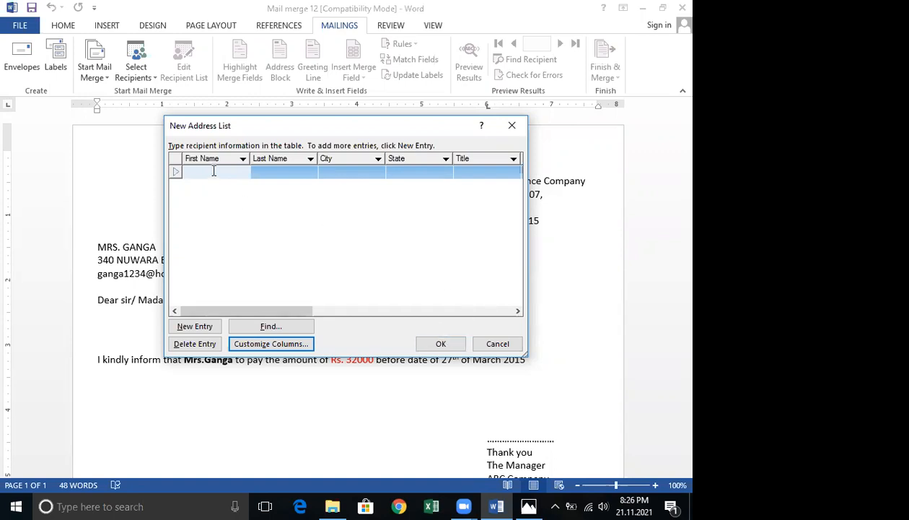
Check the reference data photo, then enter the first recipient's first and last name, city Negombo and state Seduwa.
{"action": "left_click", "coordinate": [530, 505]}
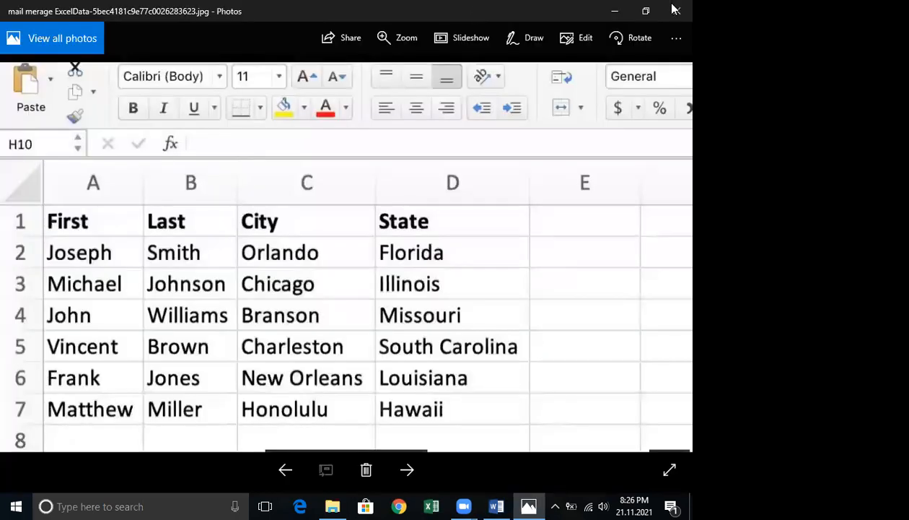
{"action": "left_click", "coordinate": [605, 12]}
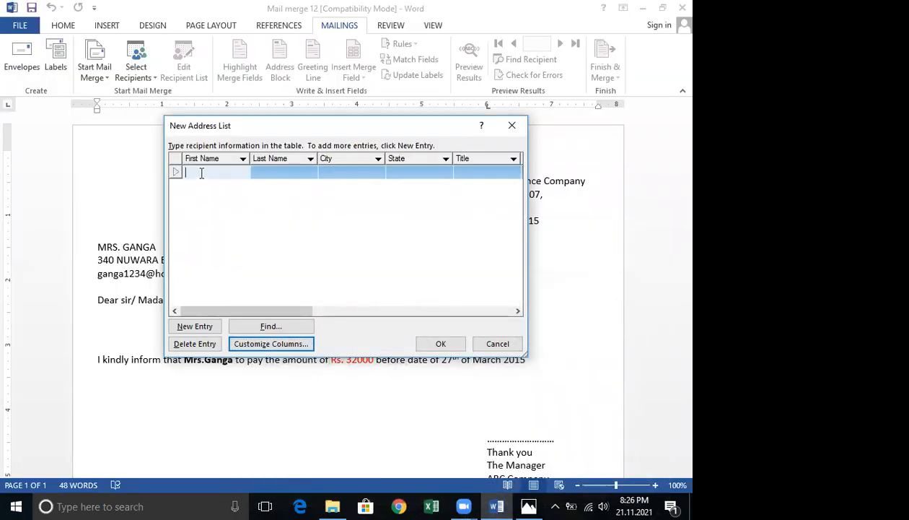
{"action": "left_click", "coordinate": [259, 168]}
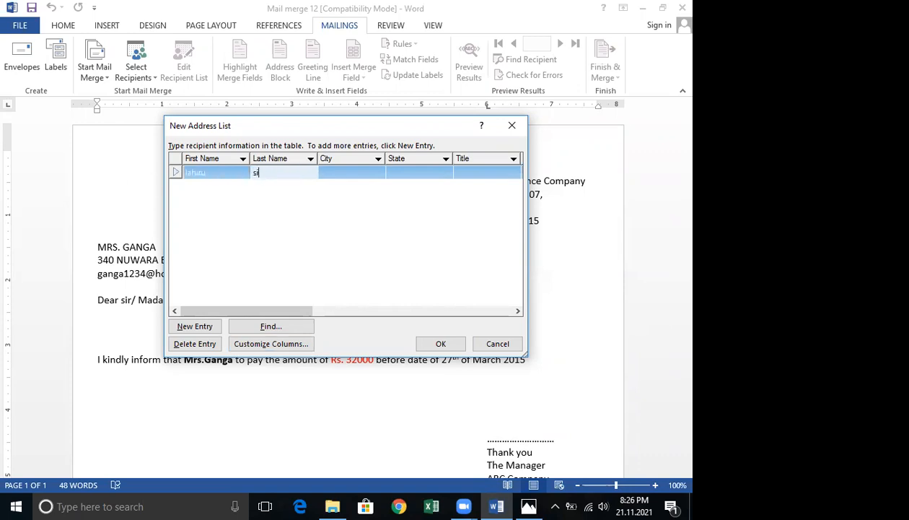
{"action": "left_click", "coordinate": [345, 174]}
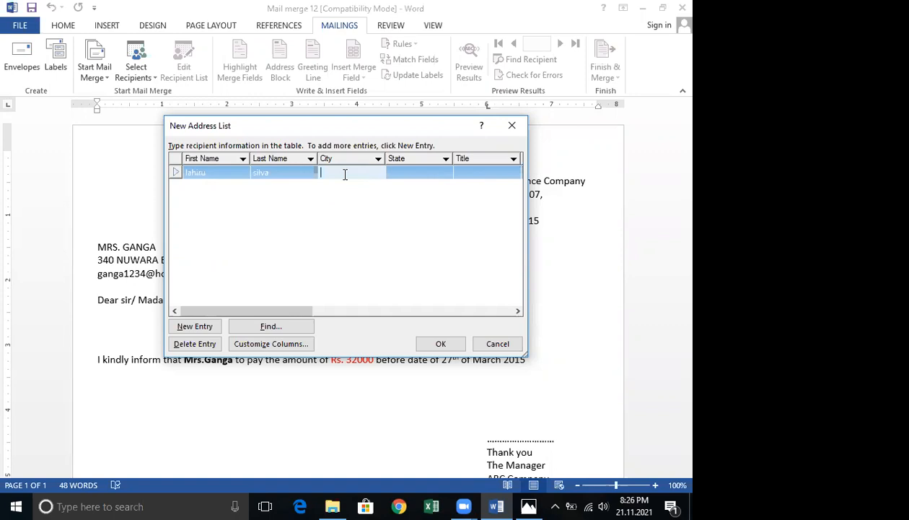
{"action": "type", "text": "Negombo"}
{"action": "left_click", "coordinate": [428, 171]}
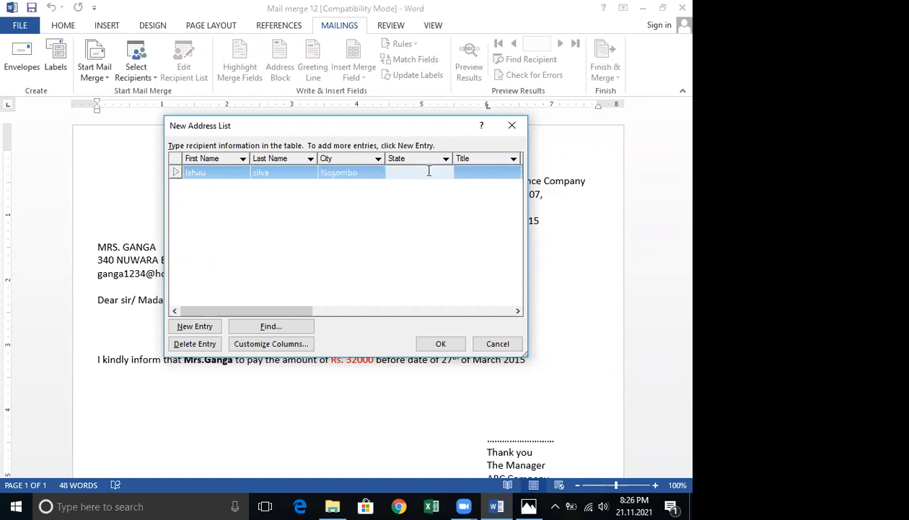
{"action": "type", "text": "Seduwa"}
{"action": "left_click", "coordinate": [341, 245]}
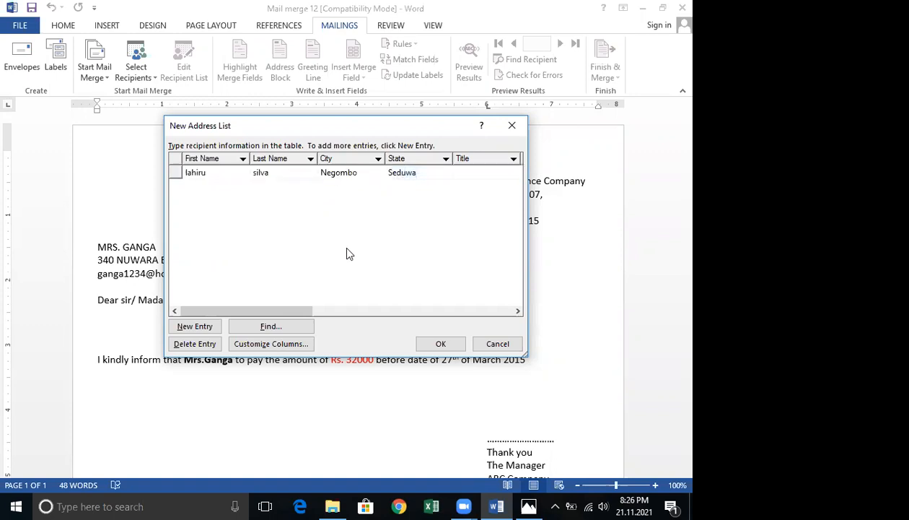
Add a second recipient entry with first and last name, city Dankotuwa and state kochikada.
{"action": "left_click", "coordinate": [193, 327]}
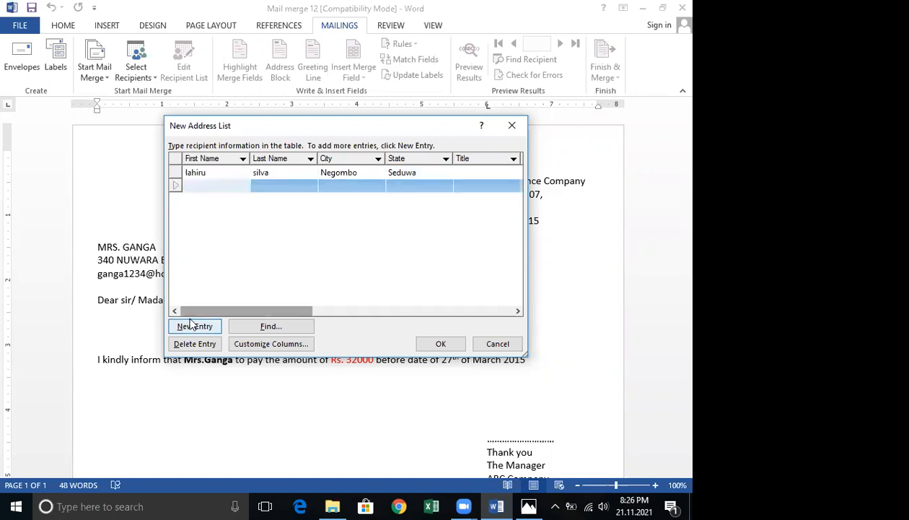
{"action": "left_click", "coordinate": [285, 187]}
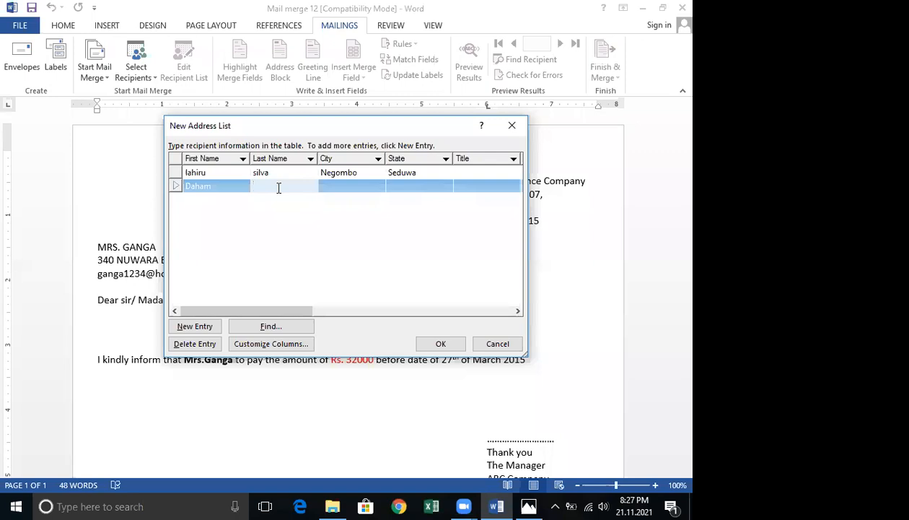
{"action": "left_click", "coordinate": [342, 189]}
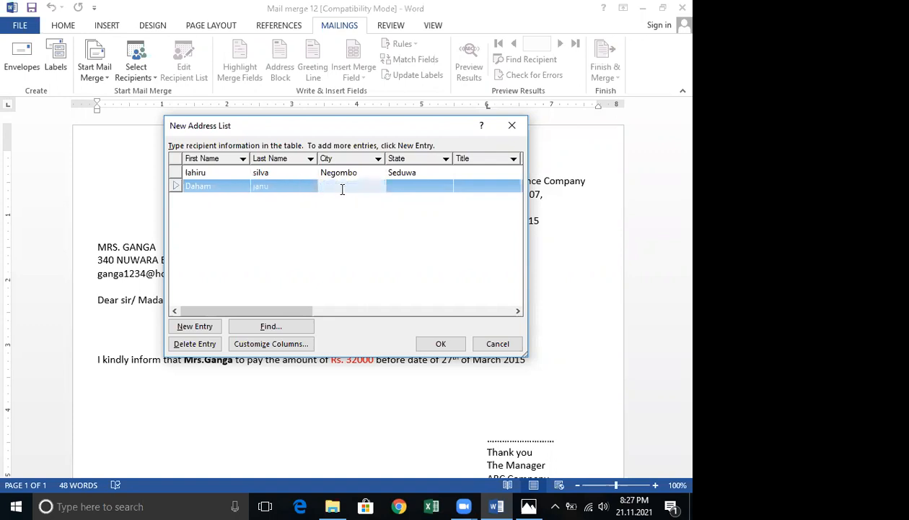
{"action": "type", "text": "Dankotuwa"}
{"action": "left_click", "coordinate": [418, 186]}
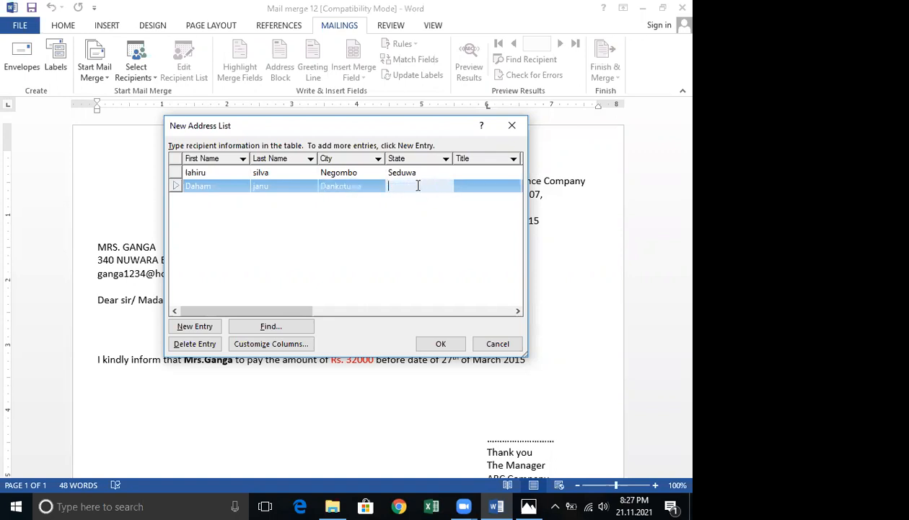
{"action": "type", "text": "kochikada"}
Add a third recipient entry with first and last name, city Wayikakla and state kochikada.
{"action": "left_click", "coordinate": [206, 329]}
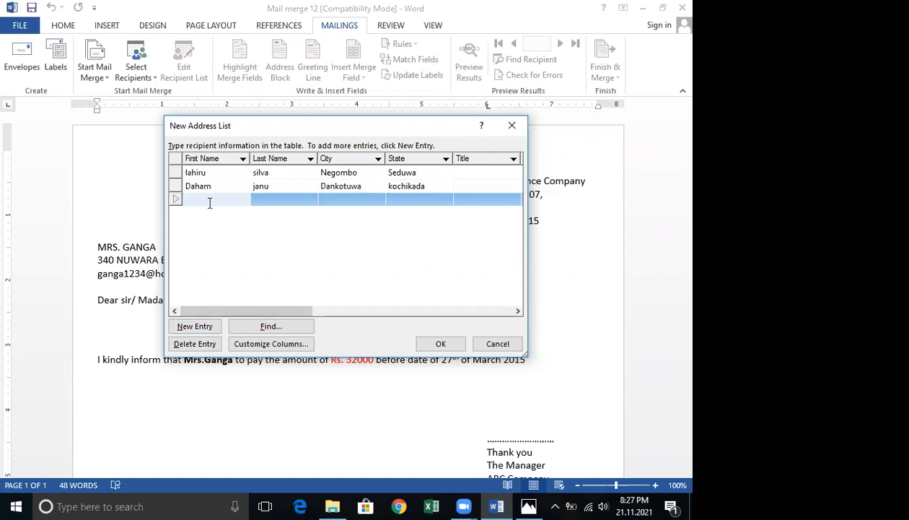
{"action": "left_click", "coordinate": [273, 196]}
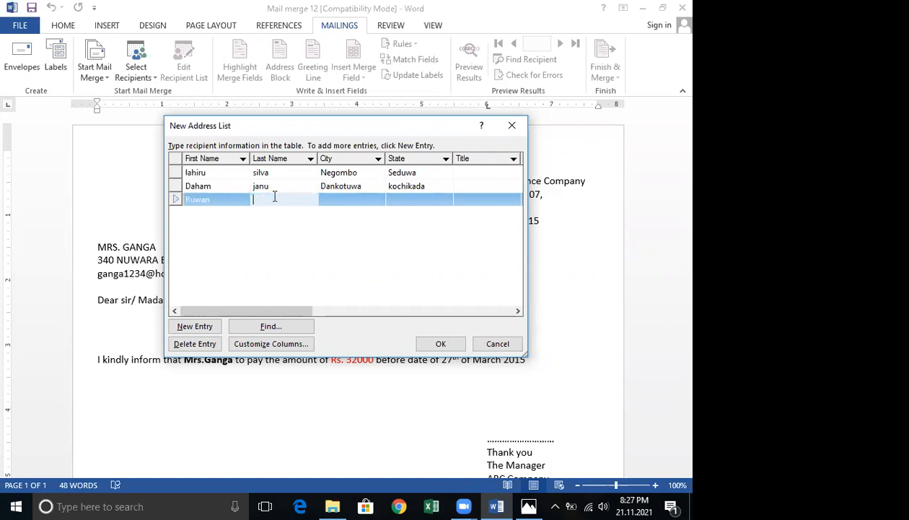
{"action": "left_click", "coordinate": [348, 199]}
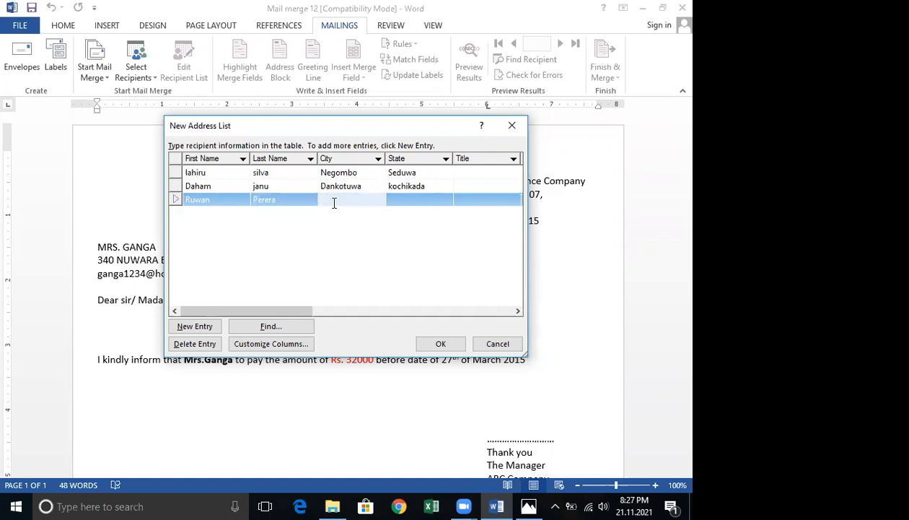
{"action": "type", "text": "Wayikakla"}
{"action": "left_click", "coordinate": [405, 199]}
{"action": "type", "text": "k"}
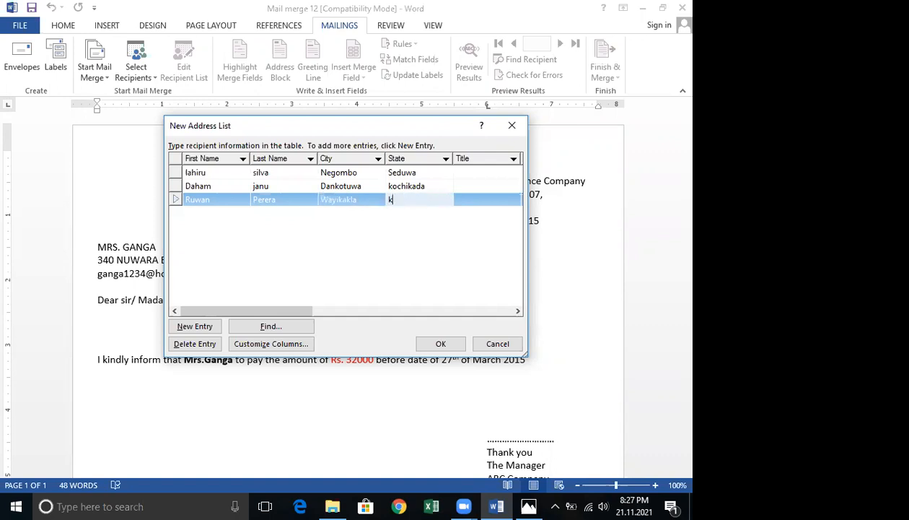
{"action": "type", "text": "ochikade"}
{"action": "key", "text": "BackSpace"}
{"action": "type", "text": "a"}
Finish the address list and save it on the Desktop under the file name mailing.
{"action": "left_click", "coordinate": [441, 345]}
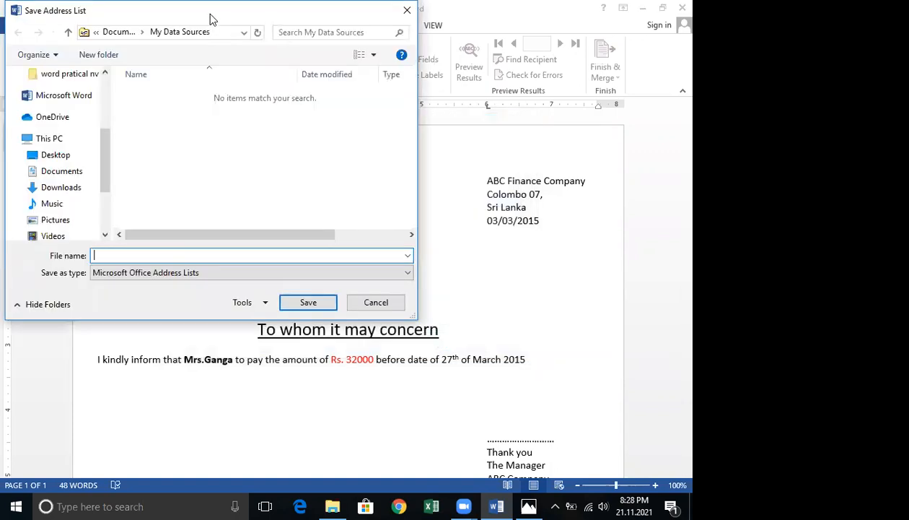
{"action": "left_click_drag", "start_coordinate": [213, 19], "coordinate": [354, 52]}
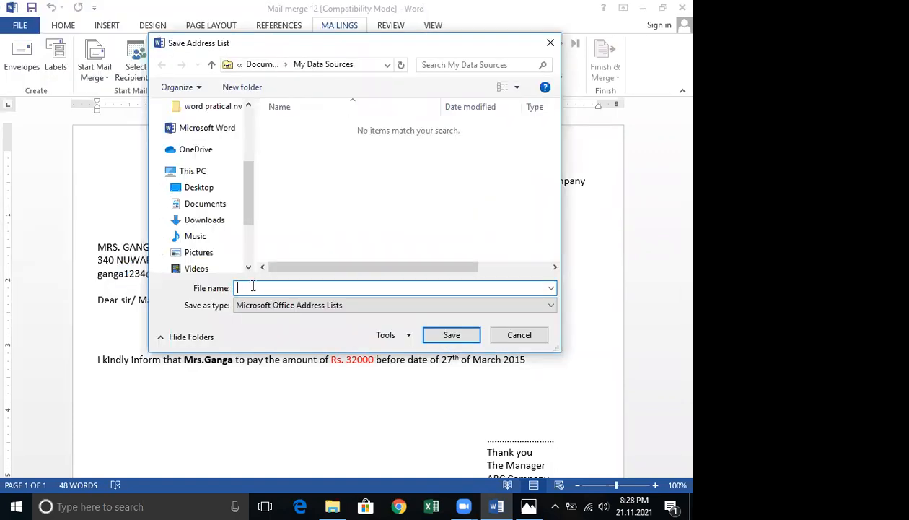
{"action": "left_click", "coordinate": [214, 209]}
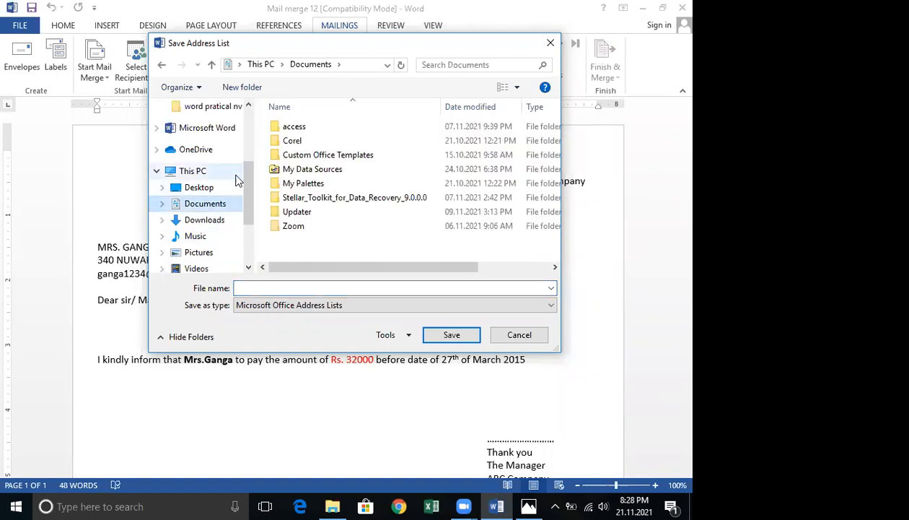
{"action": "left_click", "coordinate": [201, 188]}
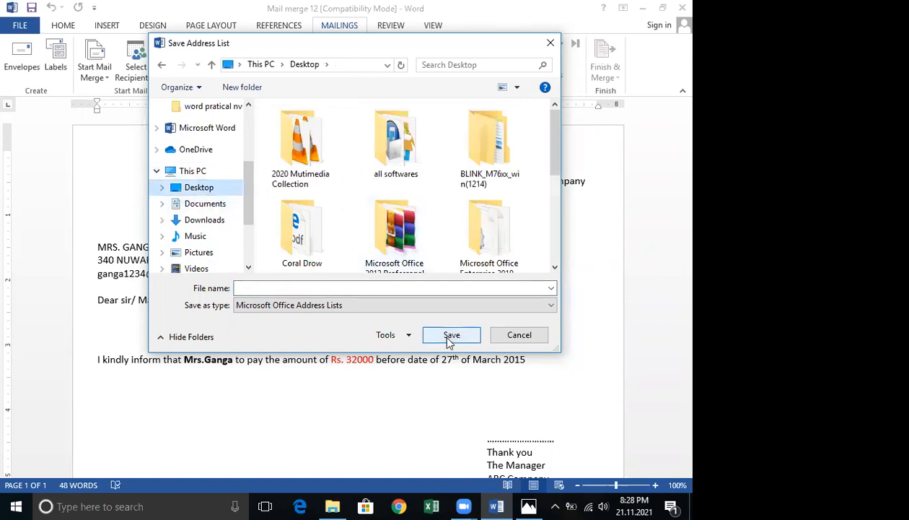
{"action": "left_click", "coordinate": [304, 287]}
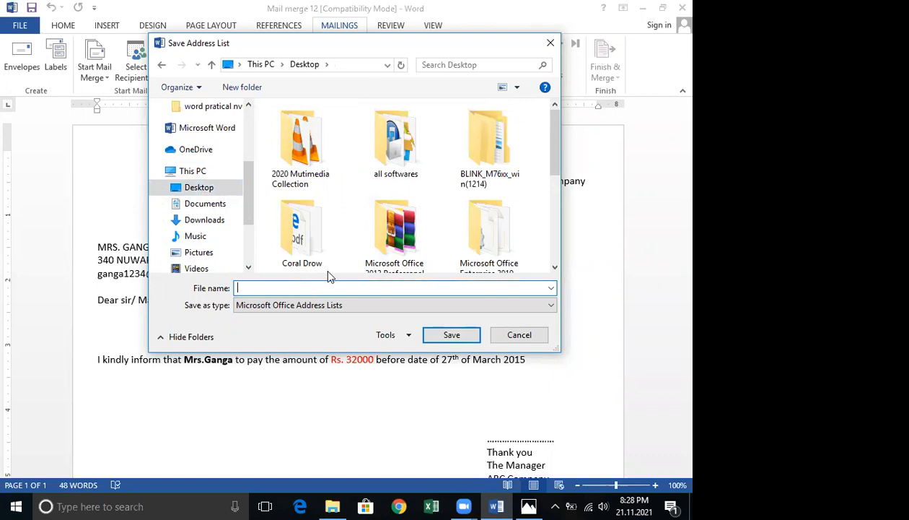
{"action": "type", "text": "mailing"}
{"action": "left_click", "coordinate": [451, 333]}
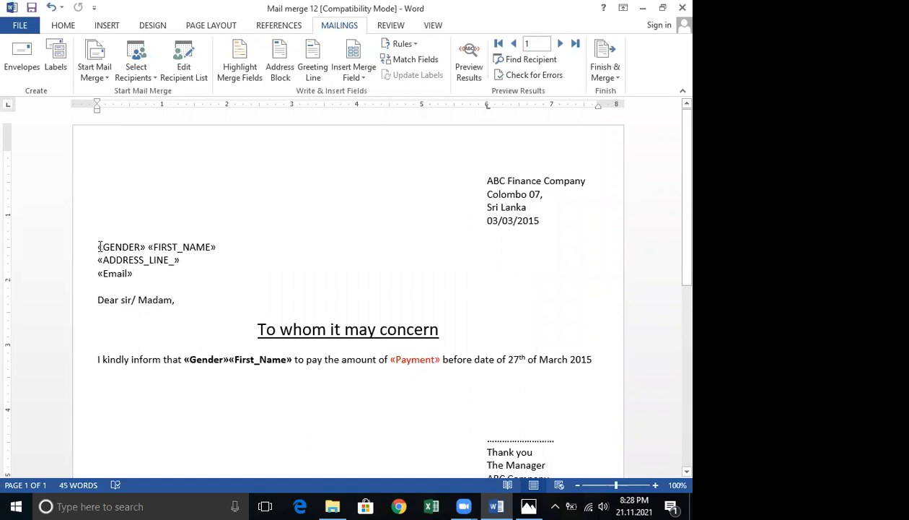
Replace the old gender, address and email merge lines with a First_Name merge field followed by a new line.
{"action": "triple_click", "coordinate": [128, 263]}
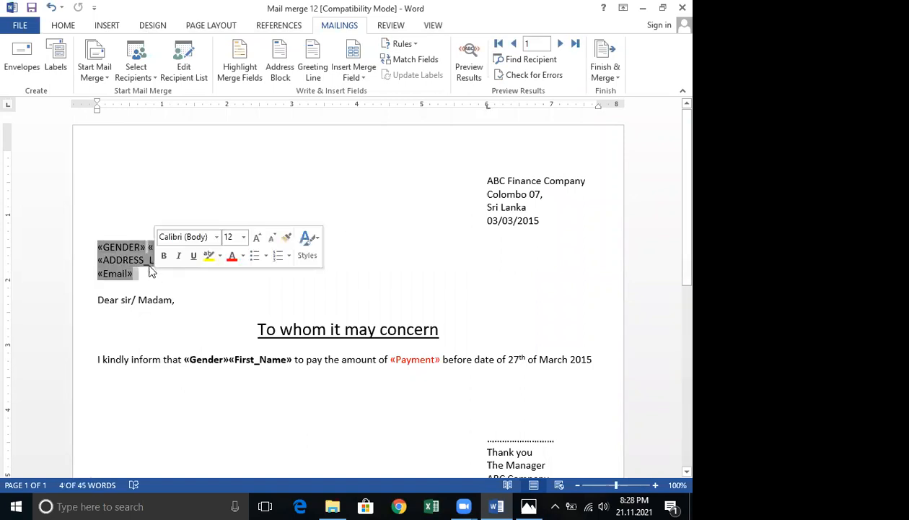
{"action": "key", "text": "Delete"}
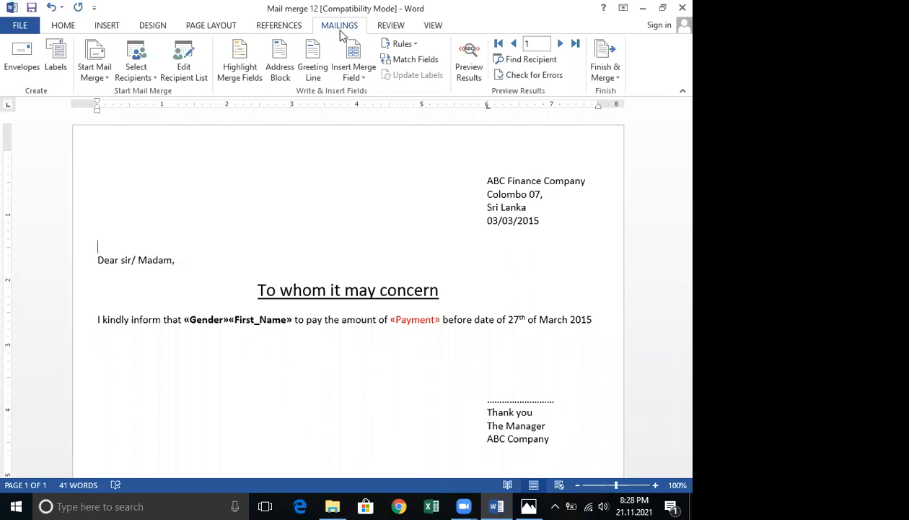
{"action": "left_click", "coordinate": [366, 78]}
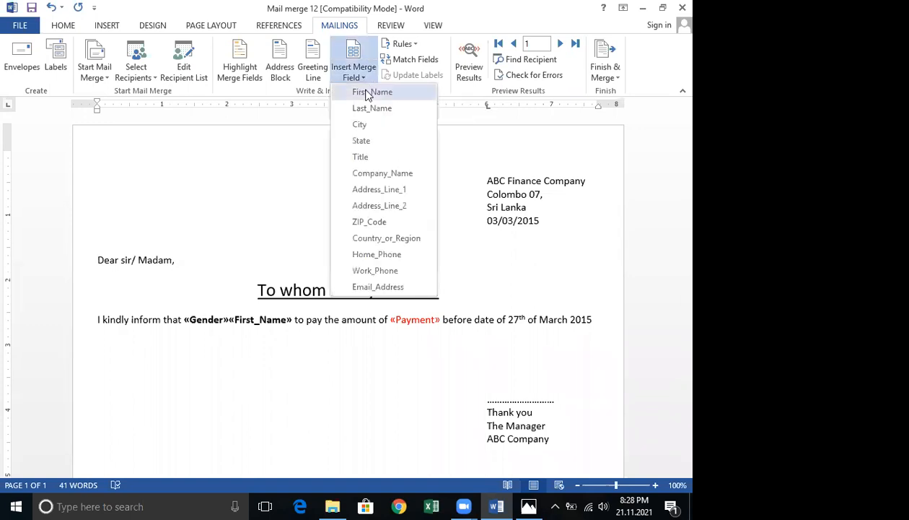
{"action": "left_click", "coordinate": [371, 92]}
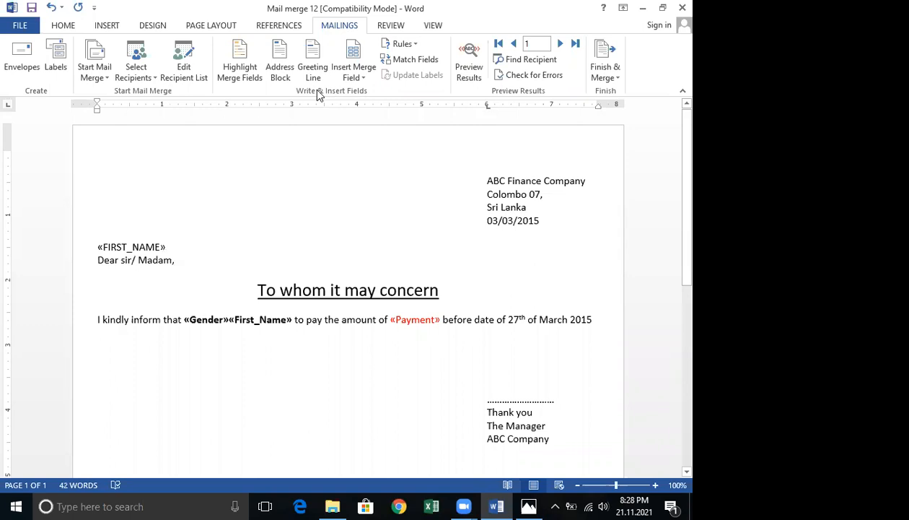
{"action": "key", "text": "Return"}
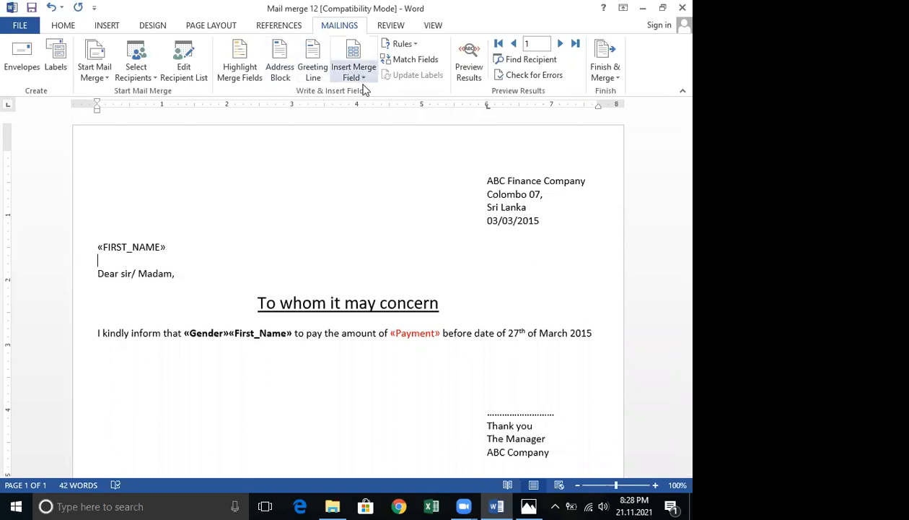
Insert the Last_Name, City and State merge fields on separate lines below First_Name.
{"action": "left_click", "coordinate": [365, 78]}
{"action": "left_click", "coordinate": [368, 108]}
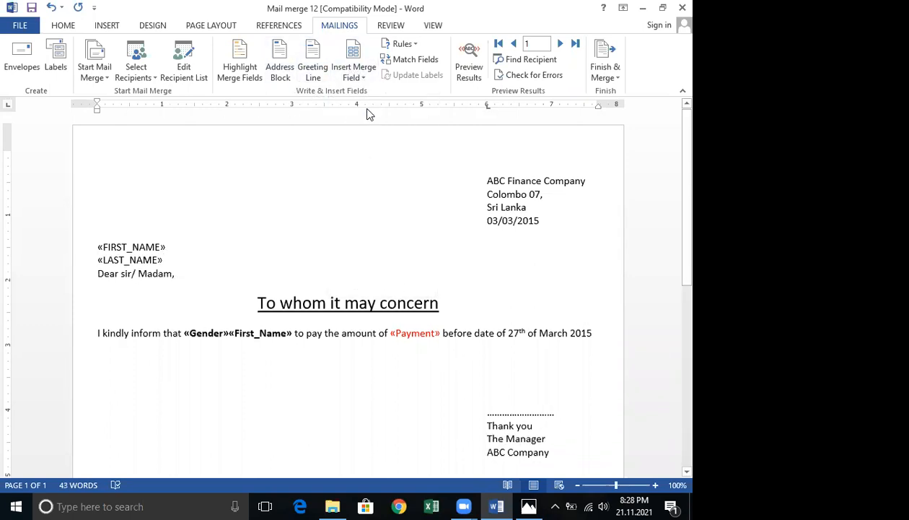
{"action": "key", "text": "Return"}
{"action": "left_click", "coordinate": [361, 77]}
{"action": "left_click", "coordinate": [363, 126]}
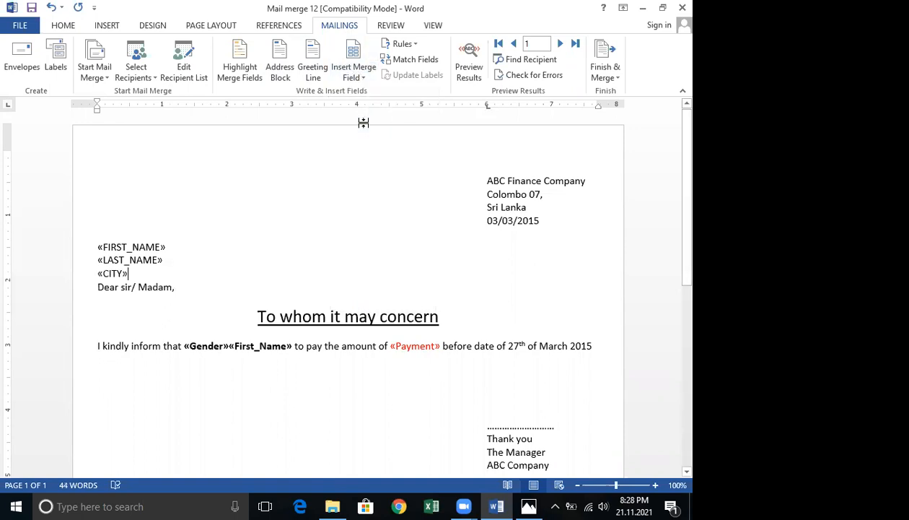
{"action": "key", "text": "Return"}
{"action": "left_click", "coordinate": [361, 78]}
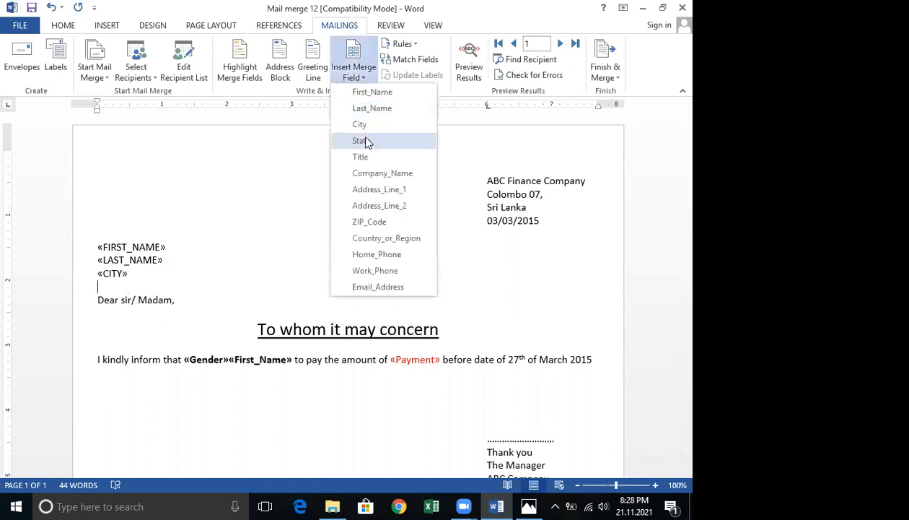
{"action": "left_click", "coordinate": [367, 139]}
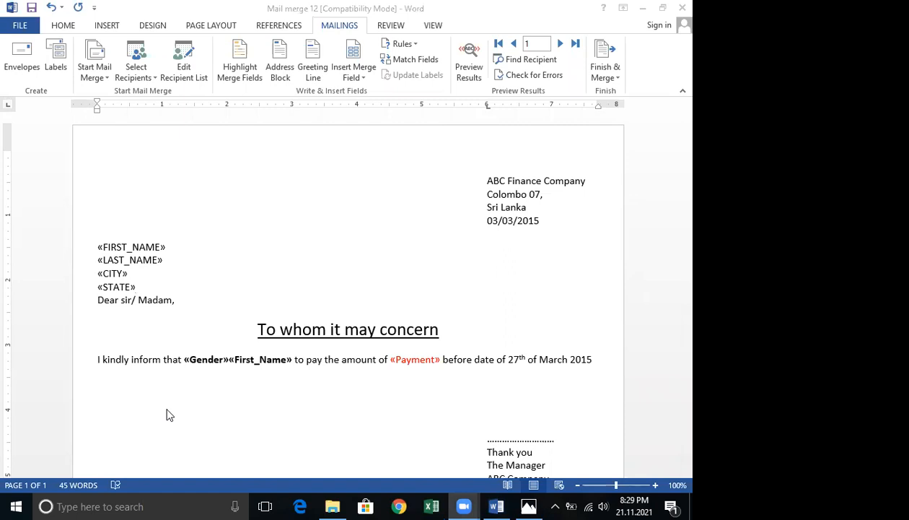
Open the Step-by-Step Mail Merge Wizard.
{"action": "mouse_move", "coordinate": [106, 84]}
{"action": "left_mouse_down"}
{"action": "mouse_move", "coordinate": [77, 76]}
{"action": "mouse_move", "coordinate": [93, 31]}
{"action": "mouse_move", "coordinate": [130, 58]}
{"action": "mouse_move", "coordinate": [110, 81]}
{"action": "left_mouse_up"}
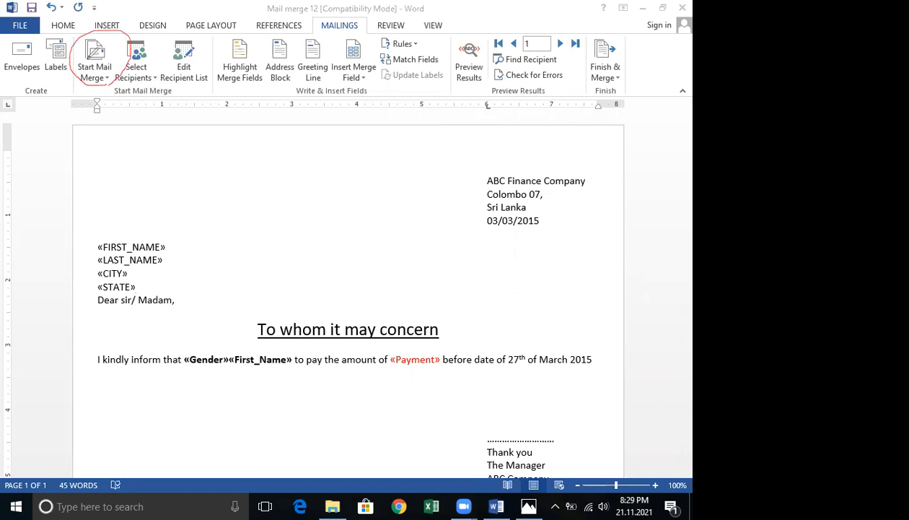
{"action": "left_click", "coordinate": [107, 77]}
{"action": "left_click", "coordinate": [107, 78]}
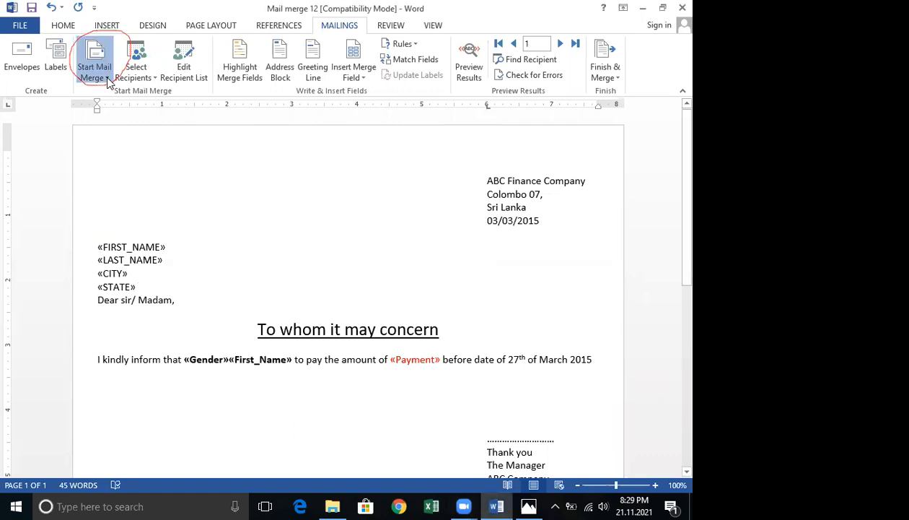
{"action": "left_click", "coordinate": [106, 78]}
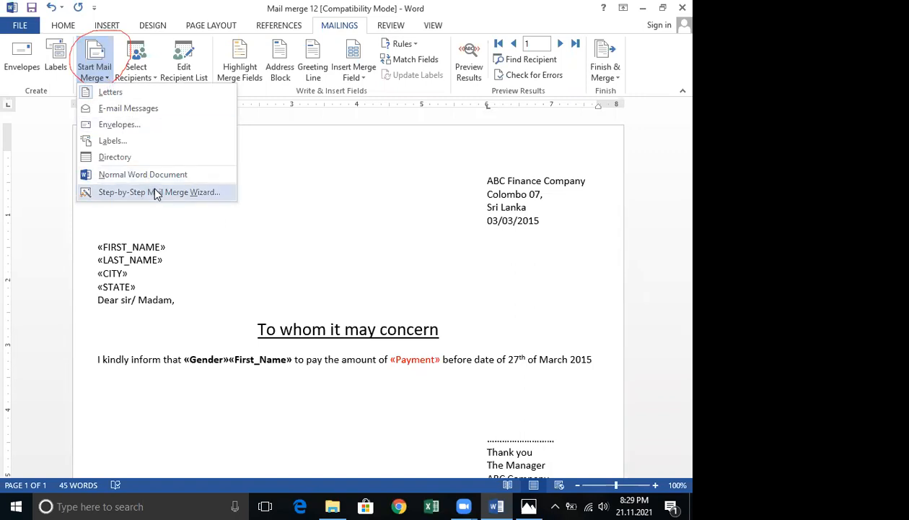
{"action": "left_click", "coordinate": [125, 192]}
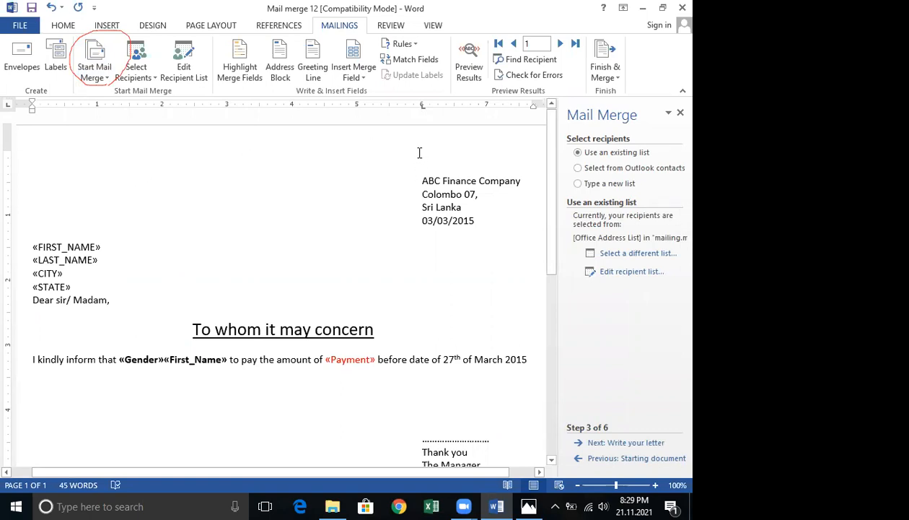
{"action": "left_click", "coordinate": [644, 253]}
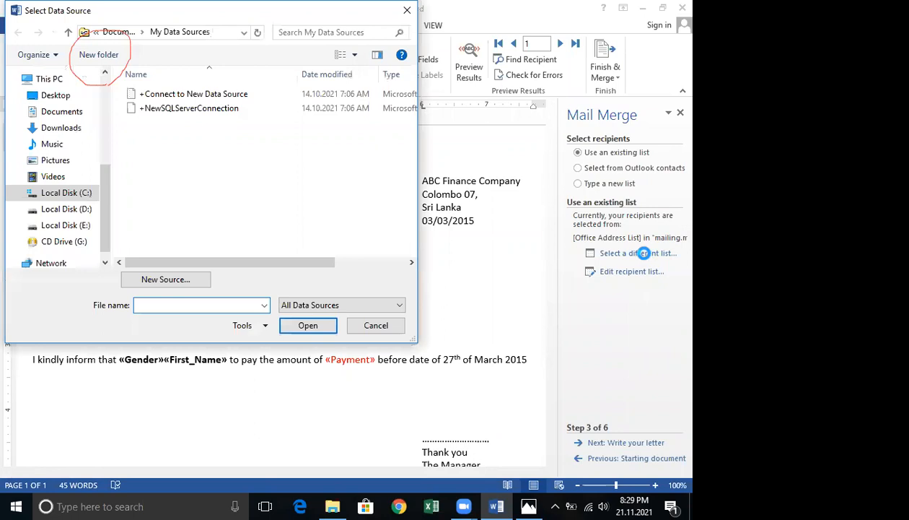
{"action": "left_click", "coordinate": [375, 325]}
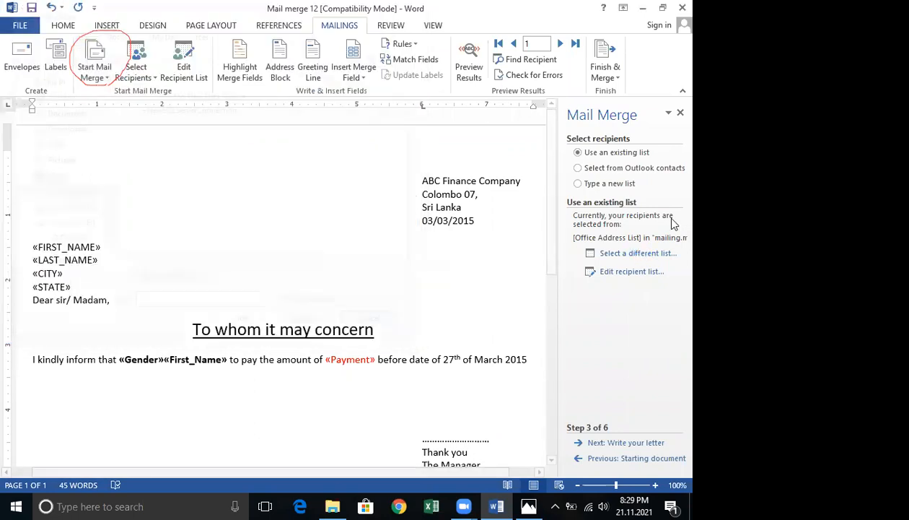
{"action": "left_click", "coordinate": [657, 254]}
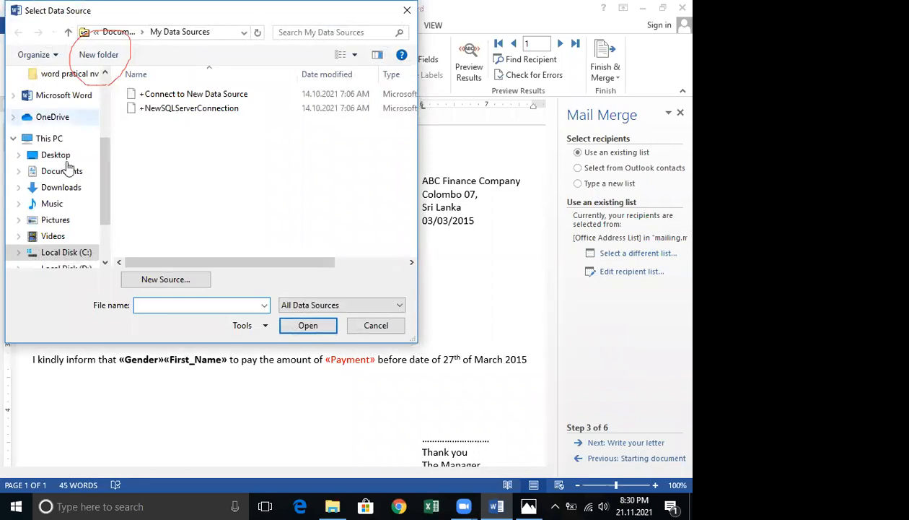
{"action": "left_click", "coordinate": [55, 155]}
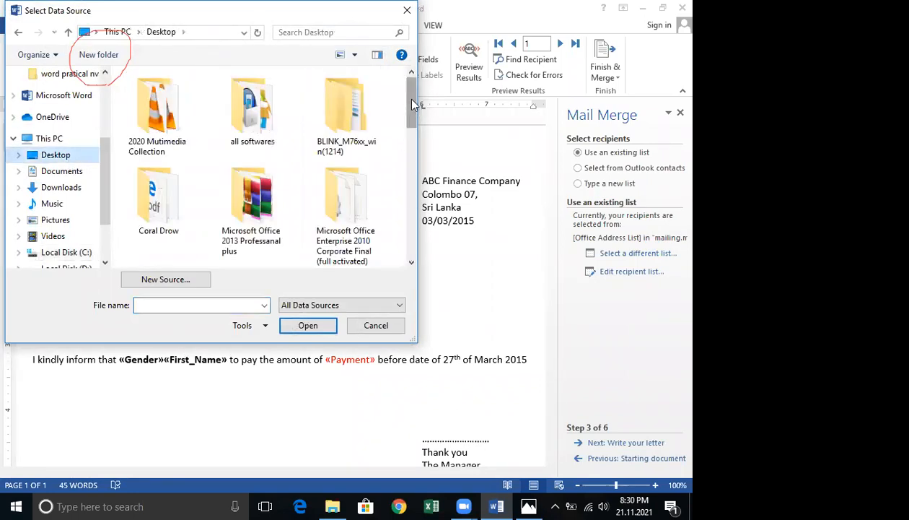
{"action": "left_click_drag", "start_coordinate": [414, 105], "coordinate": [423, 220]}
{"action": "left_click", "coordinate": [358, 137]}
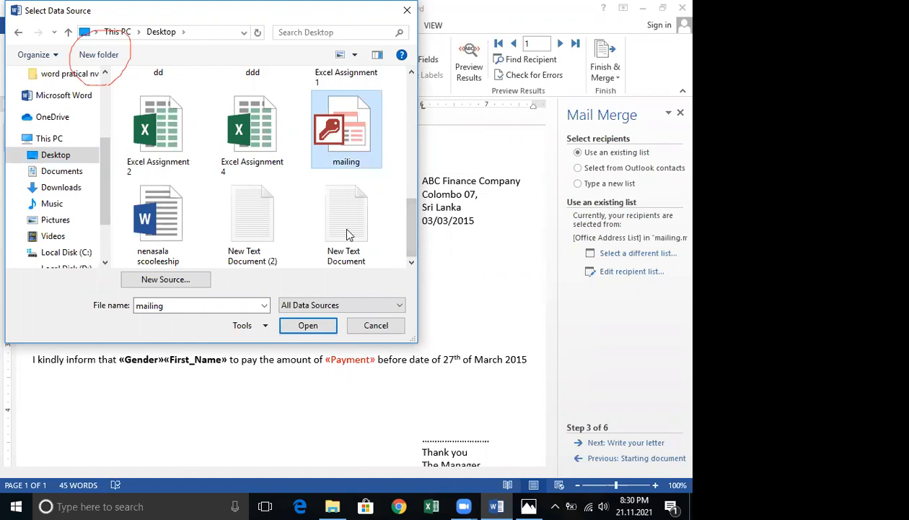
{"action": "left_click", "coordinate": [375, 329]}
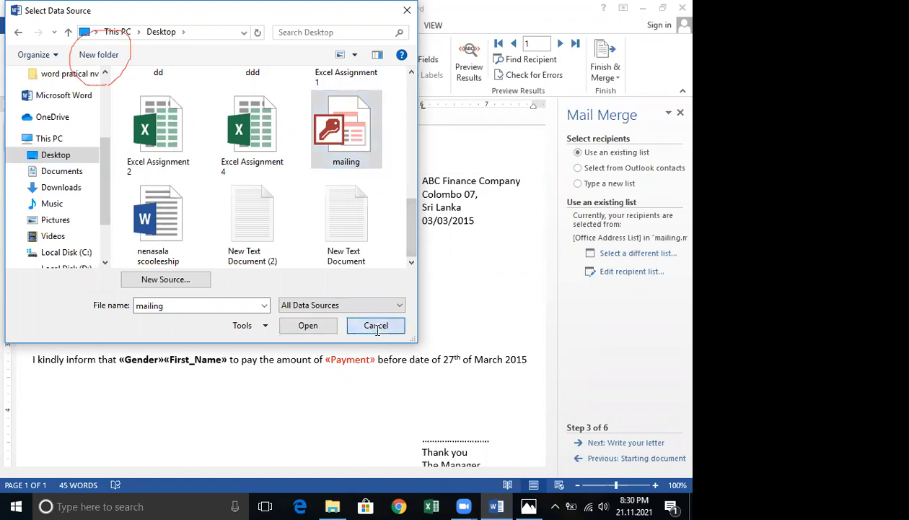
Select the mailing list from the Desktop as the recipient data source and accept the recipient list.
{"action": "left_click", "coordinate": [636, 256]}
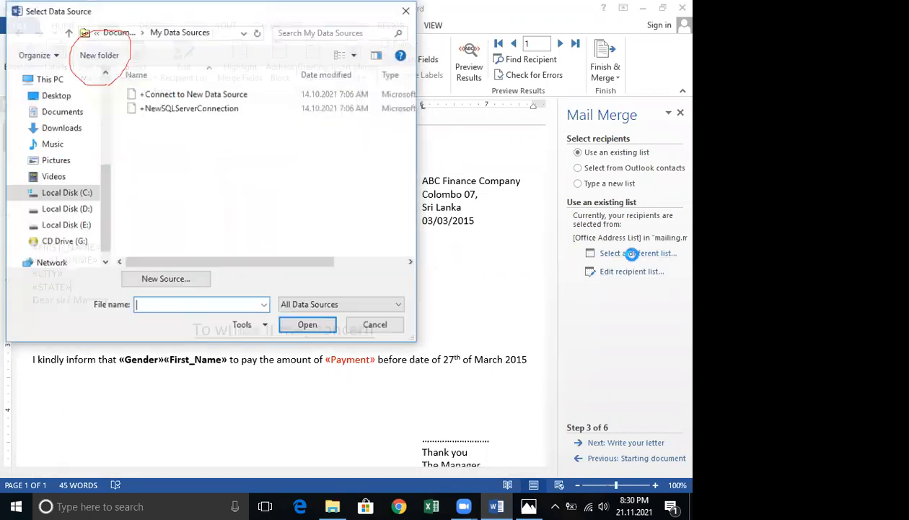
{"action": "left_click", "coordinate": [75, 114]}
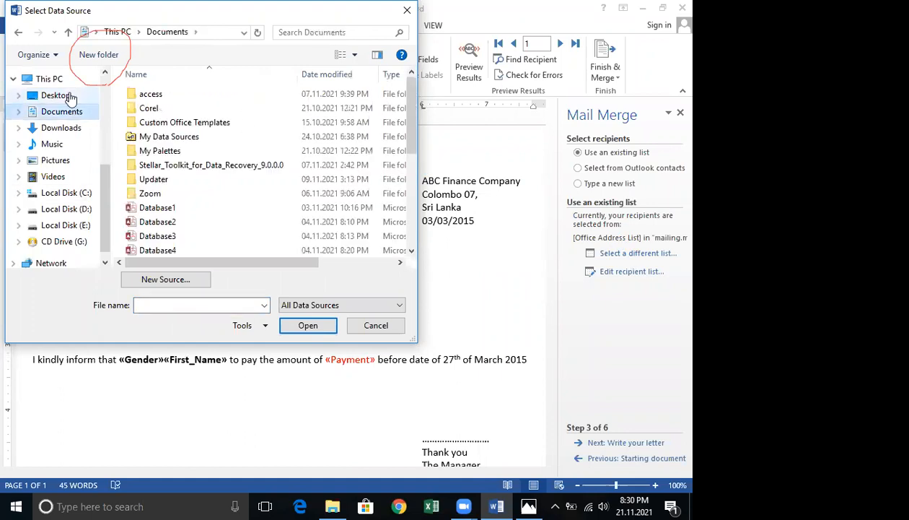
{"action": "left_click", "coordinate": [63, 95]}
{"action": "left_click_drag", "start_coordinate": [416, 101], "coordinate": [417, 238]}
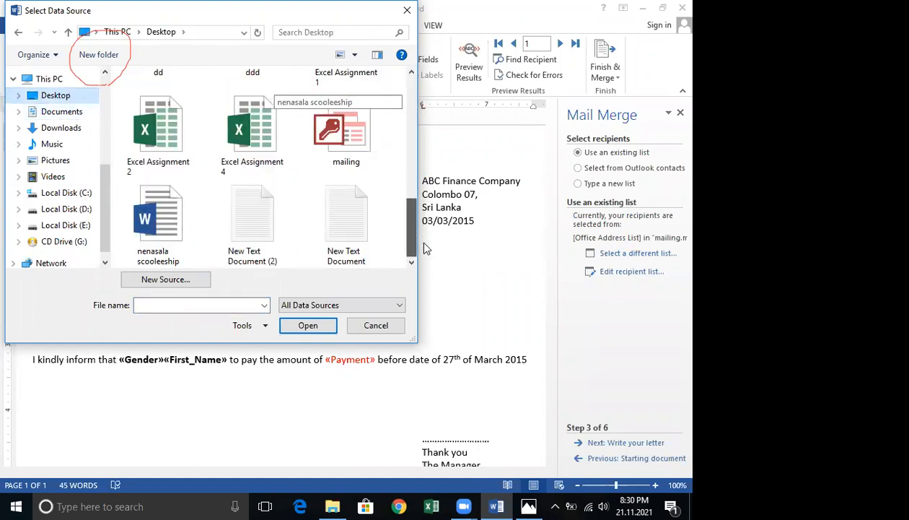
{"action": "left_click", "coordinate": [354, 150]}
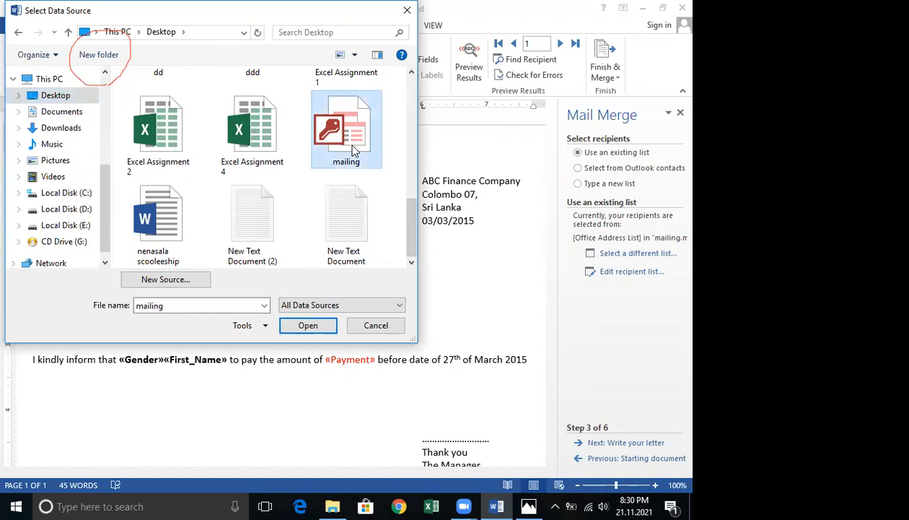
{"action": "left_click", "coordinate": [309, 325]}
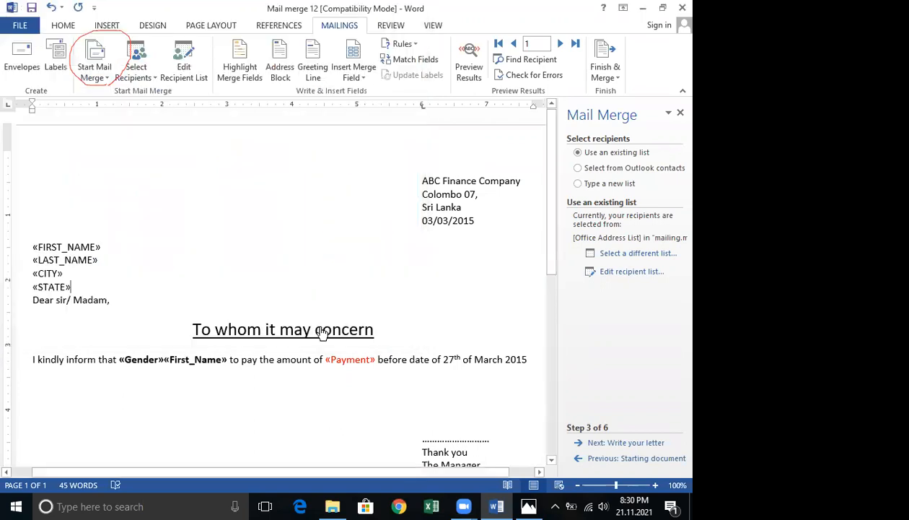
{"action": "left_click_drag", "start_coordinate": [344, 95], "coordinate": [279, 21]}
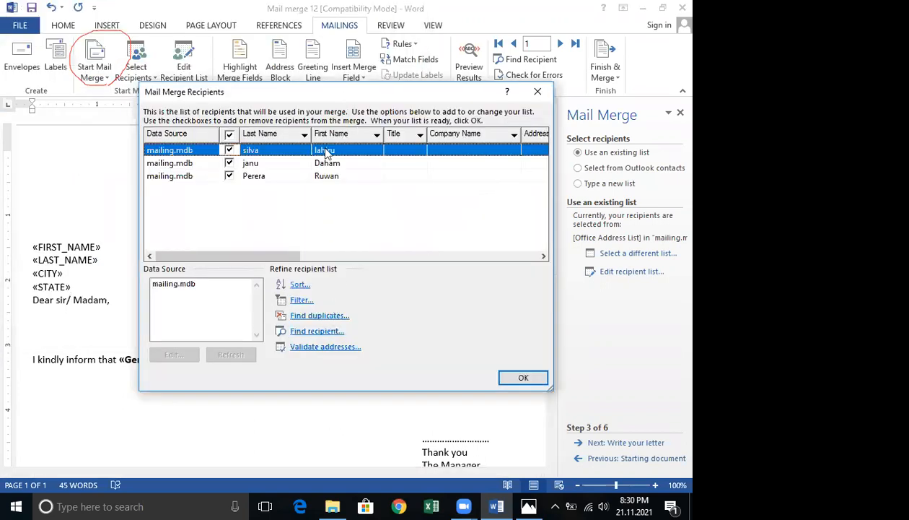
{"action": "left_click", "coordinate": [458, 303]}
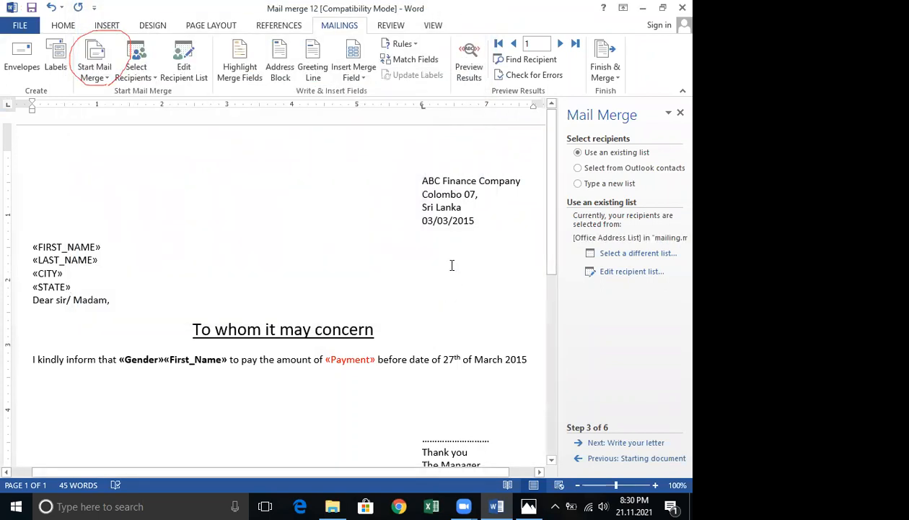
Insert an address block after the State field, set never to include the country/region.
{"action": "scroll", "coordinate": [451, 265], "scroll_direction": "down", "scroll_amount": 4}
{"action": "scroll", "coordinate": [450, 264], "scroll_direction": "up", "scroll_amount": 3}
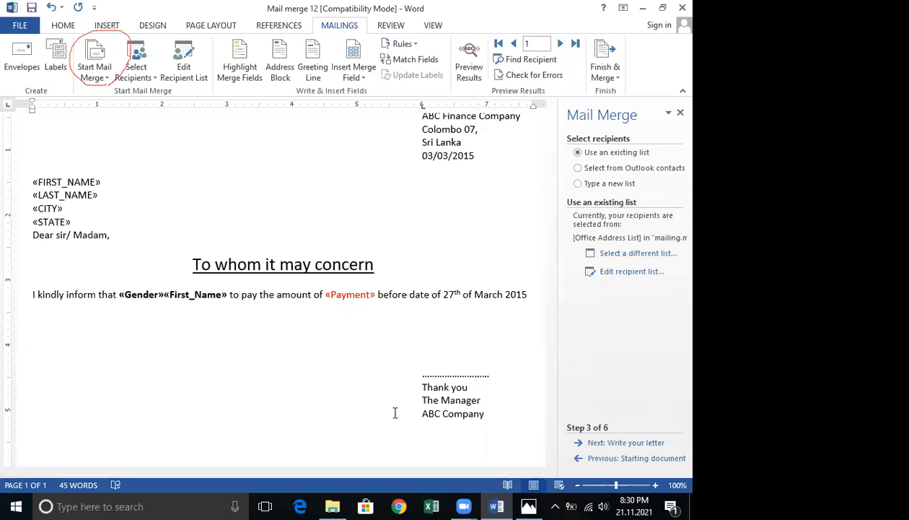
{"action": "left_click", "coordinate": [632, 443]}
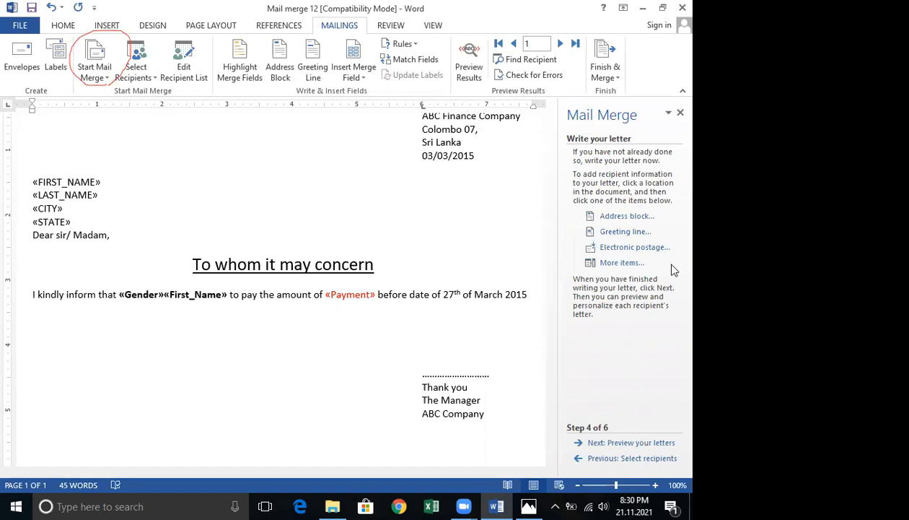
{"action": "left_click", "coordinate": [632, 218]}
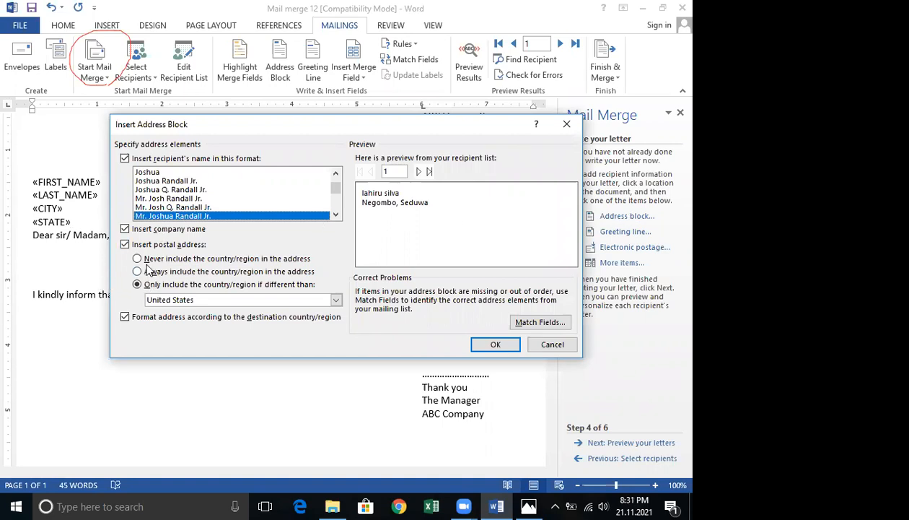
{"action": "left_click", "coordinate": [146, 264]}
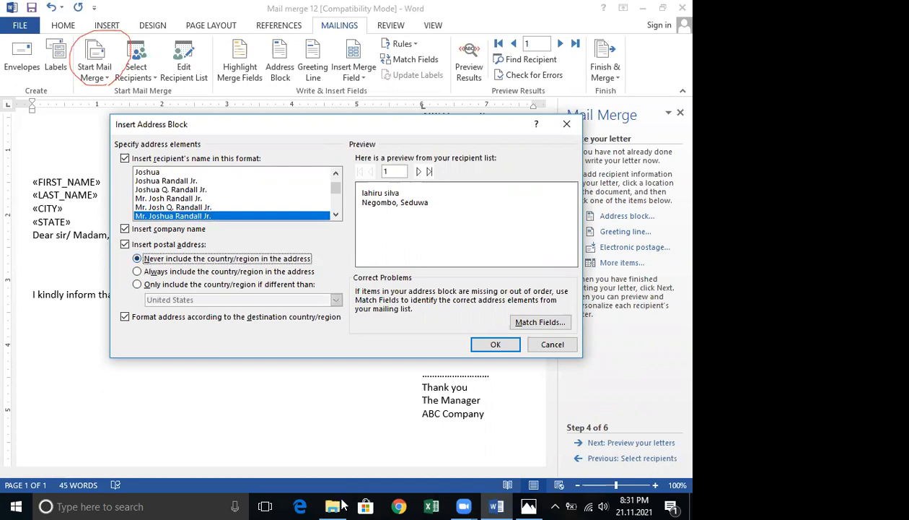
{"action": "left_click", "coordinate": [494, 345]}
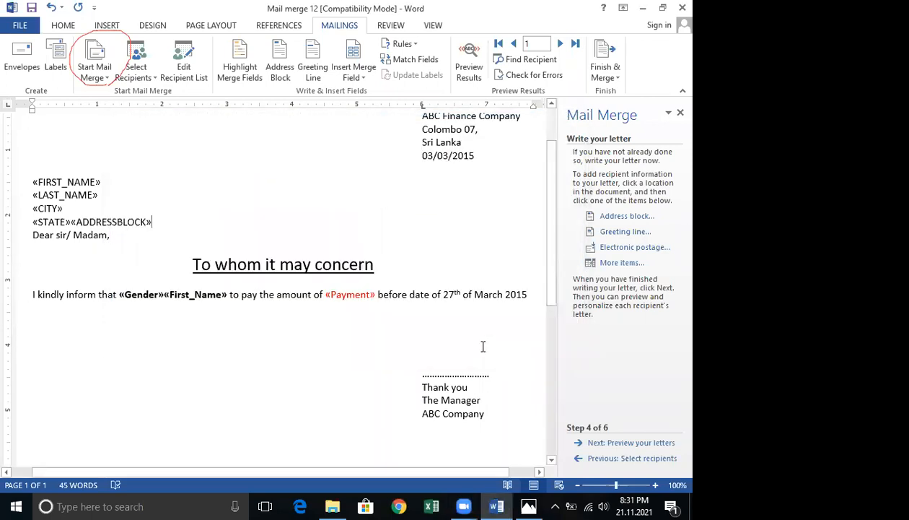
Advance to letter preview, replacing the invalid Gender and Payment fields with First_Name.
{"action": "left_click", "coordinate": [648, 443]}
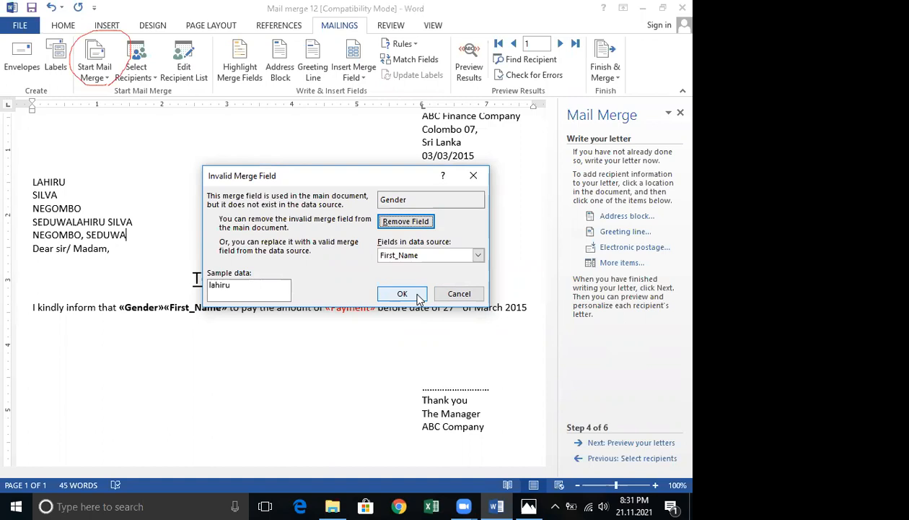
{"action": "left_click", "coordinate": [419, 298]}
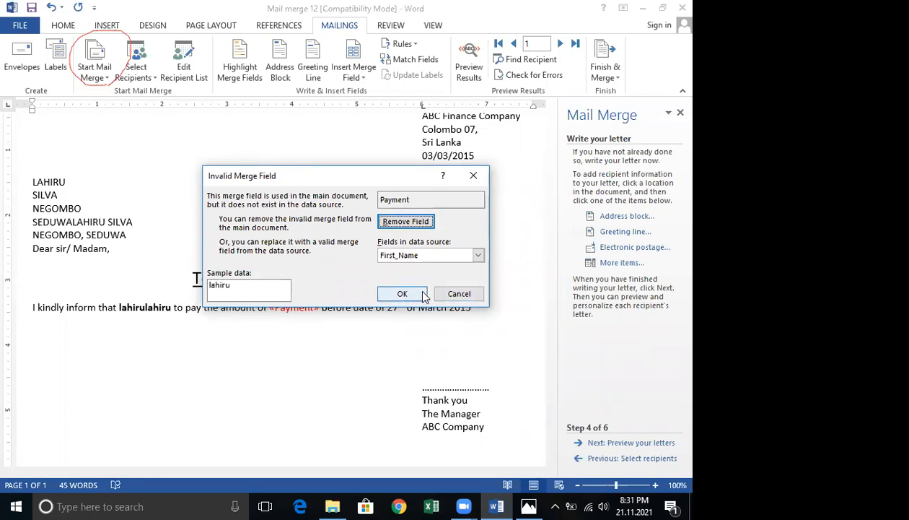
{"action": "left_click", "coordinate": [419, 294]}
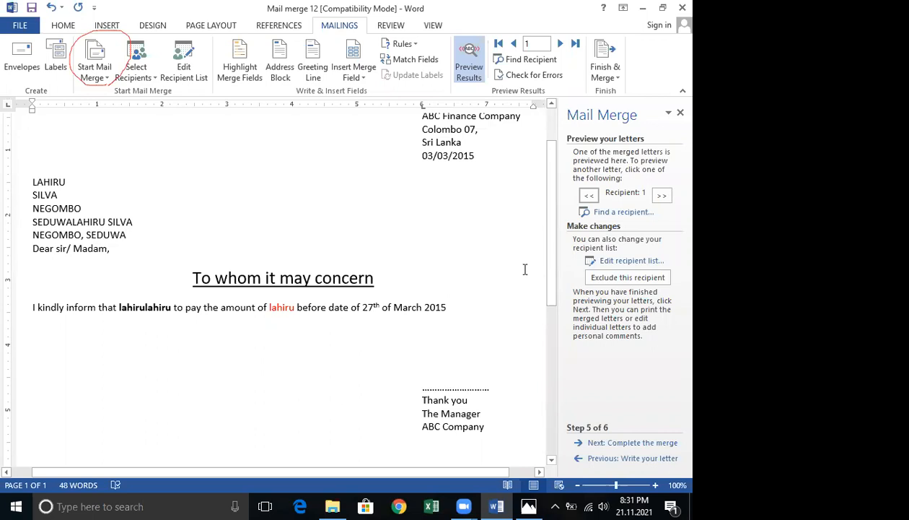
{"action": "left_click", "coordinate": [614, 443]}
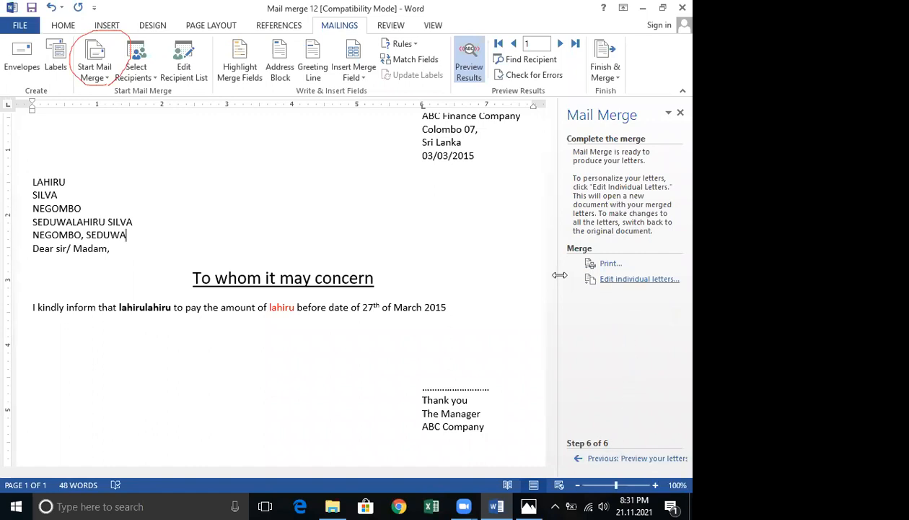
{"action": "left_click", "coordinate": [96, 231]}
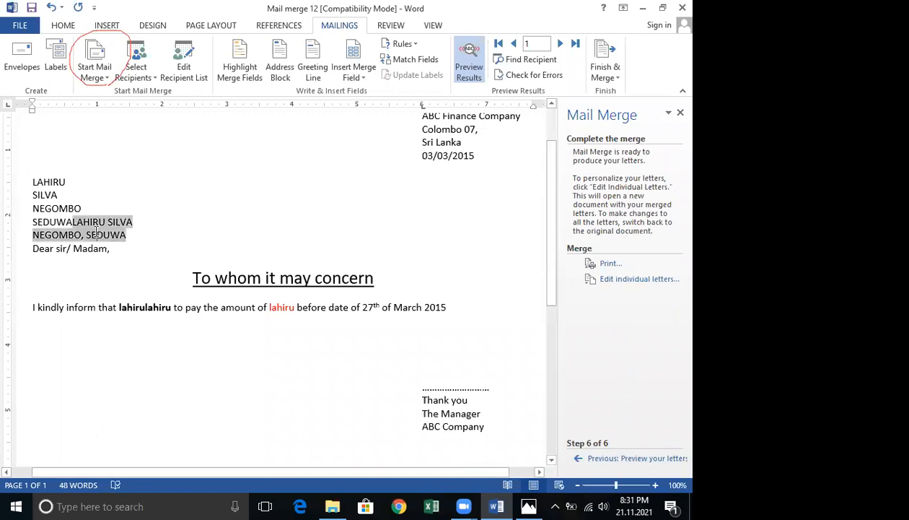
{"action": "left_click", "coordinate": [52, 180]}
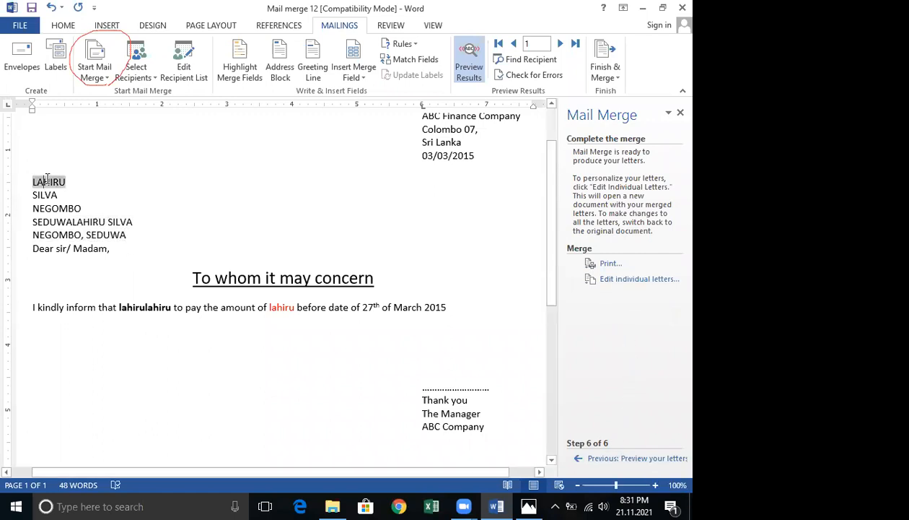
{"action": "left_click", "coordinate": [622, 458]}
Browse the previewed letters forward and back through recipients 1 to 3.
{"action": "left_click", "coordinate": [661, 196]}
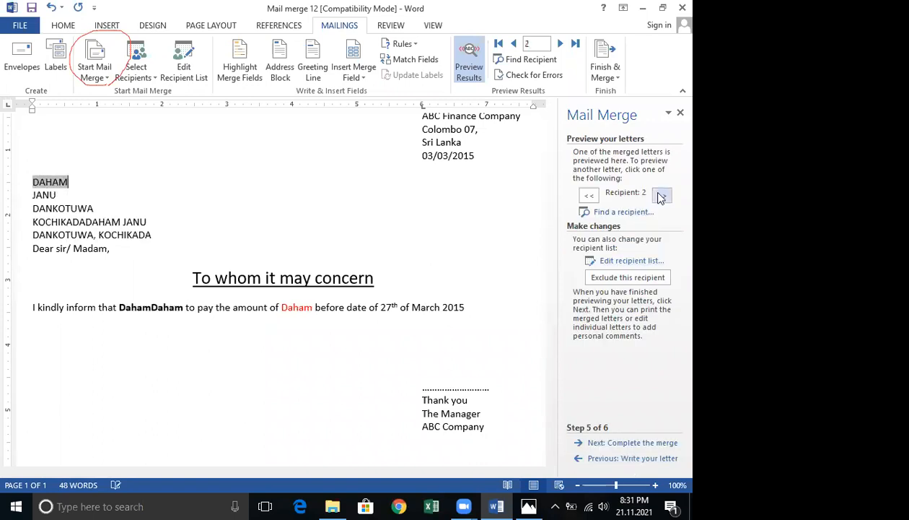
{"action": "left_click", "coordinate": [661, 196]}
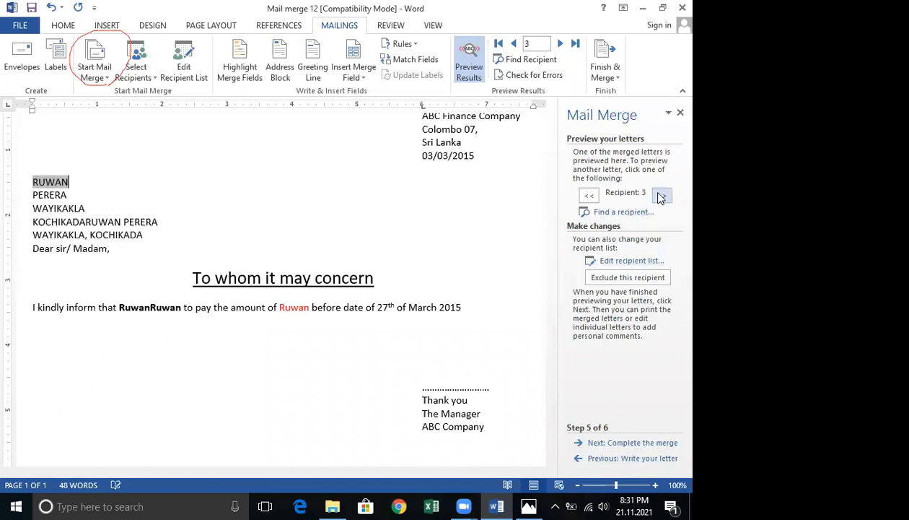
{"action": "left_click", "coordinate": [589, 197]}
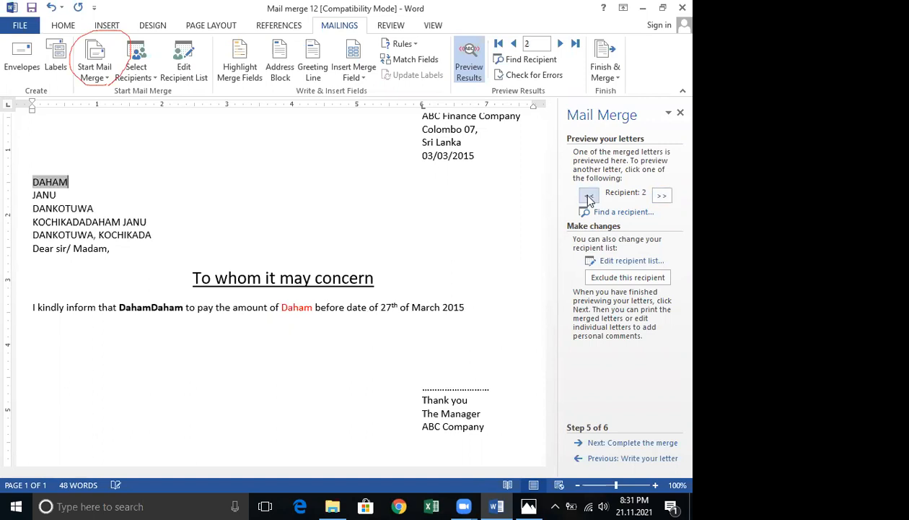
{"action": "left_click", "coordinate": [589, 197]}
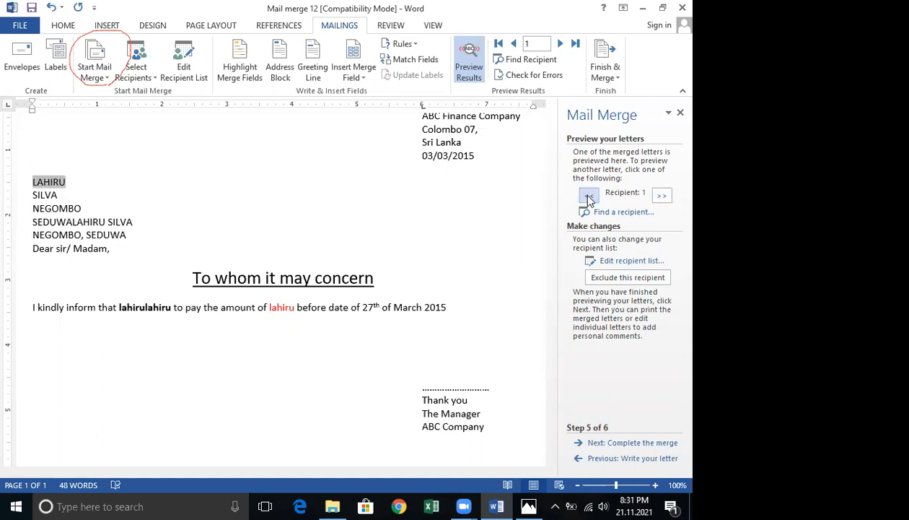
{"action": "left_click", "coordinate": [661, 196]}
{"action": "left_click", "coordinate": [661, 196]}
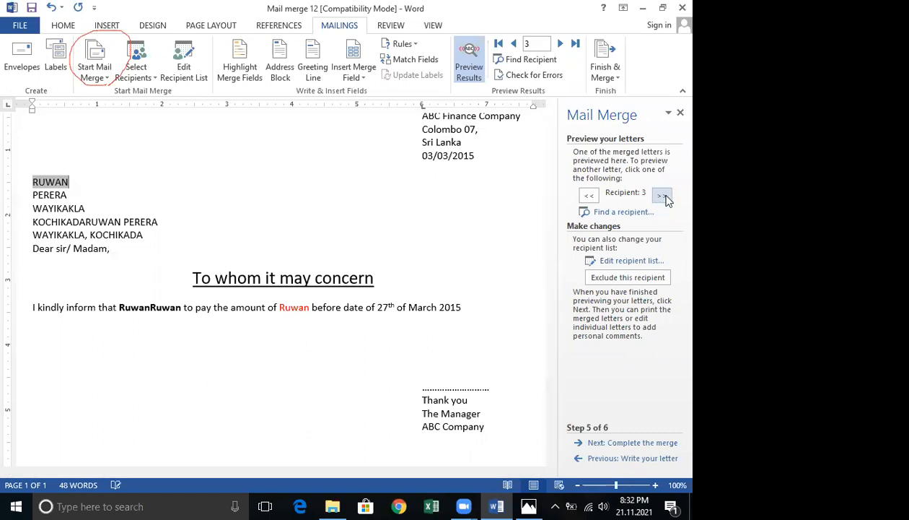
{"action": "left_click", "coordinate": [587, 197]}
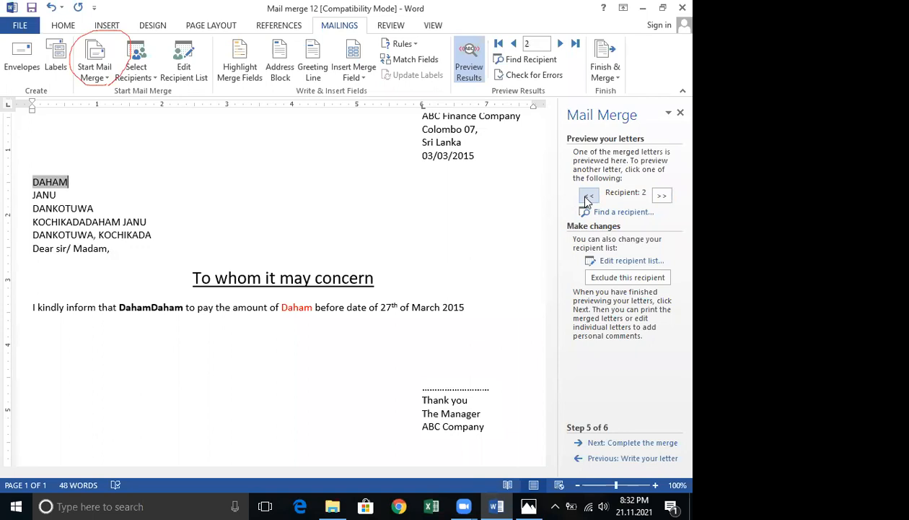
{"action": "left_click", "coordinate": [587, 196]}
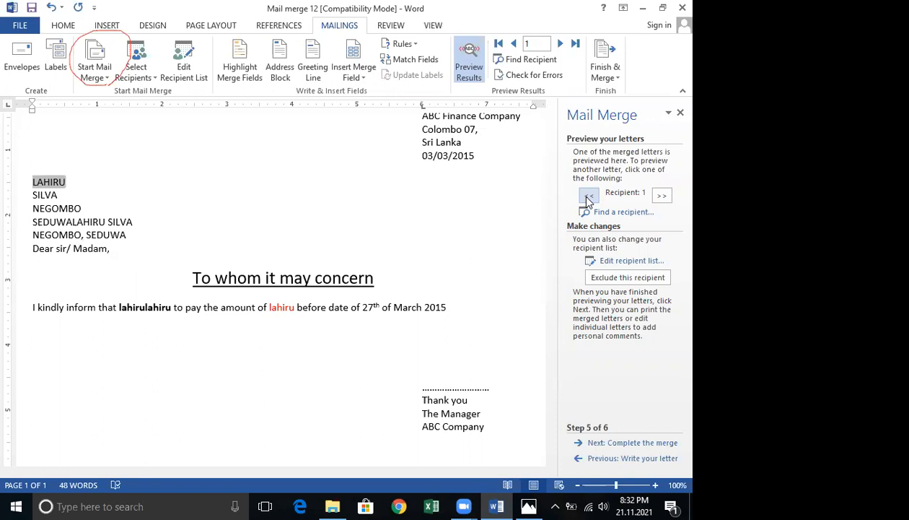
{"action": "left_click", "coordinate": [664, 196]}
{"action": "left_click", "coordinate": [663, 197]}
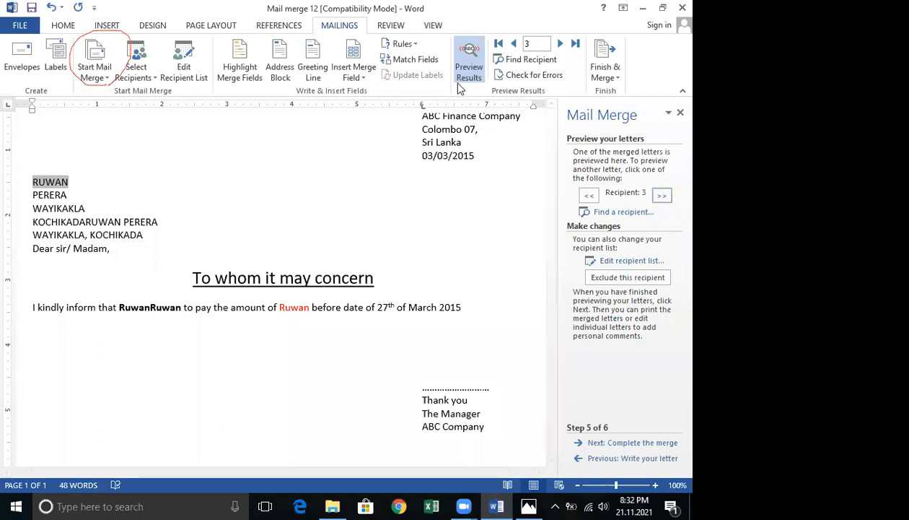
Delete the merged name, address and greeting lines, and insert three blank lines above the heading.
{"action": "left_click", "coordinate": [58, 196]}
{"action": "left_click_drag", "start_coordinate": [33, 178], "coordinate": [149, 264]}
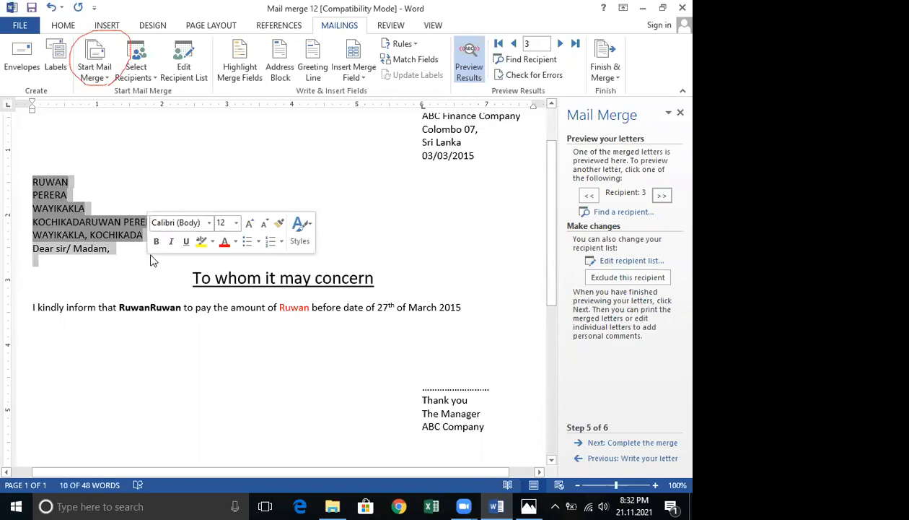
{"action": "key", "text": "Delete"}
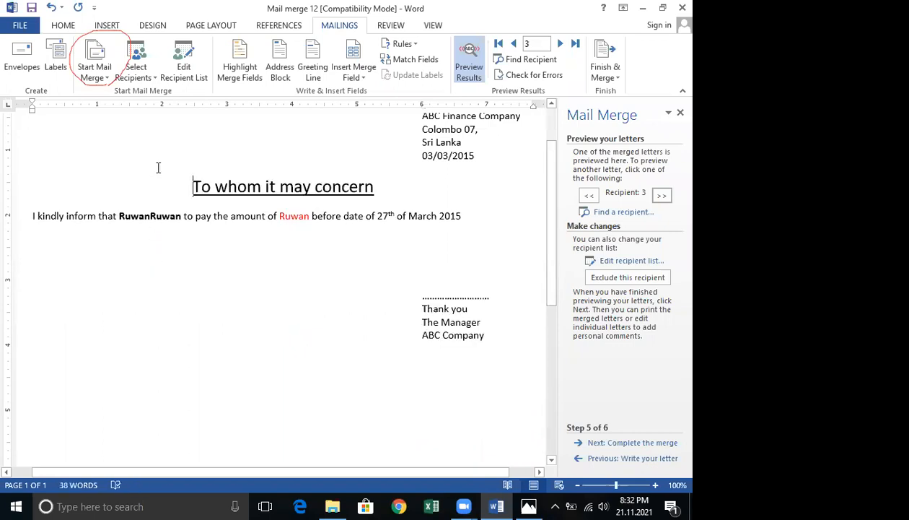
{"action": "key", "text": "Return"}
{"action": "key", "text": "Return"}
{"action": "key", "text": "Return"}
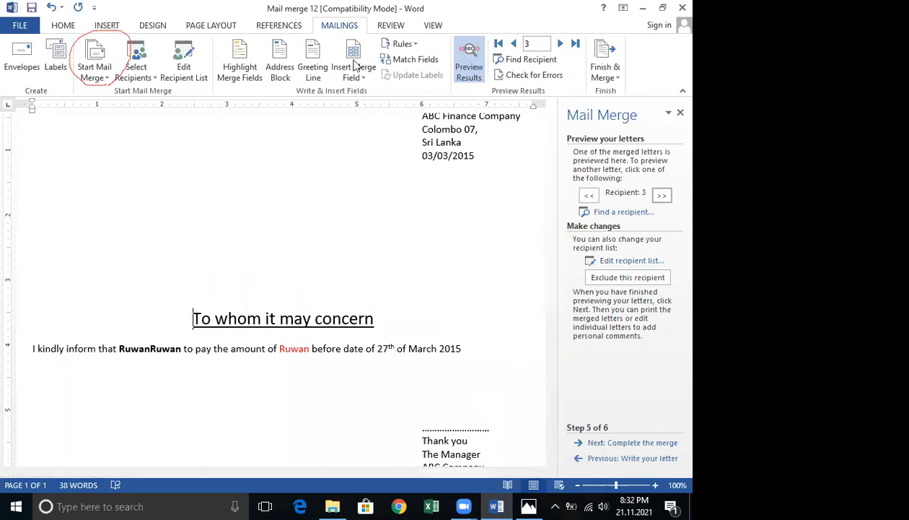
Close the Mail Merge pane and place the cursor at the top of the letter.
{"action": "left_click", "coordinate": [680, 113]}
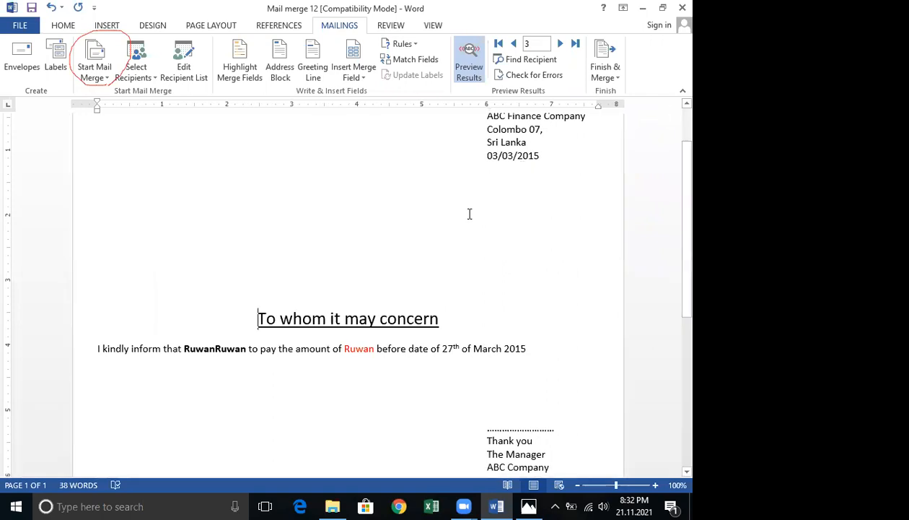
{"action": "scroll", "coordinate": [469, 215], "scroll_direction": "up", "scroll_amount": 2}
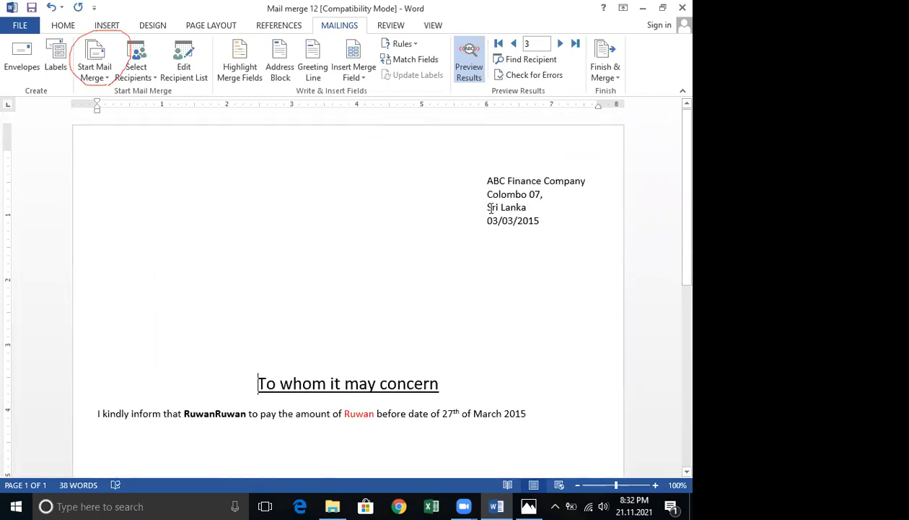
{"action": "left_click", "coordinate": [490, 221]}
Start typing a new recipient list, entering ss, sss, sss and ss as the first entry's Title, First Name, Last Name and Company Name.
{"action": "left_click", "coordinate": [147, 72]}
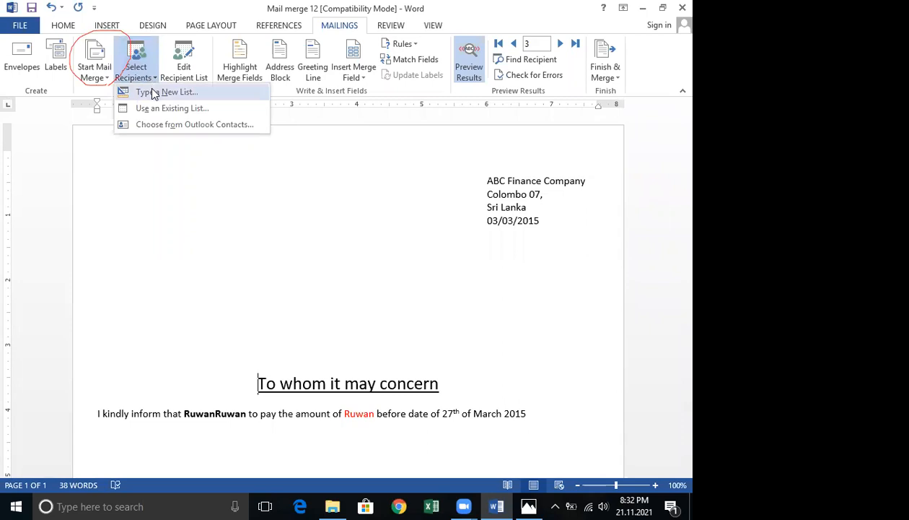
{"action": "left_click", "coordinate": [154, 93]}
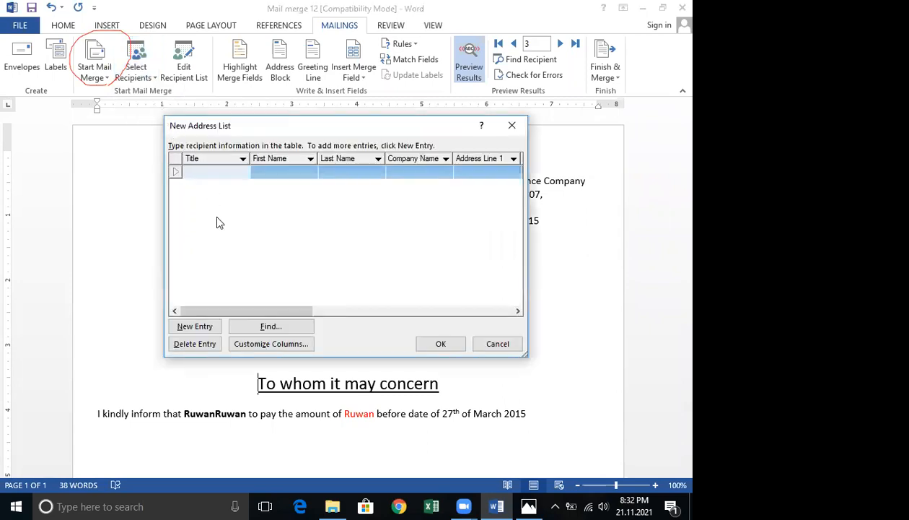
{"action": "type", "text": "ss"}
{"action": "left_click", "coordinate": [277, 172]}
{"action": "type", "text": "ss"}
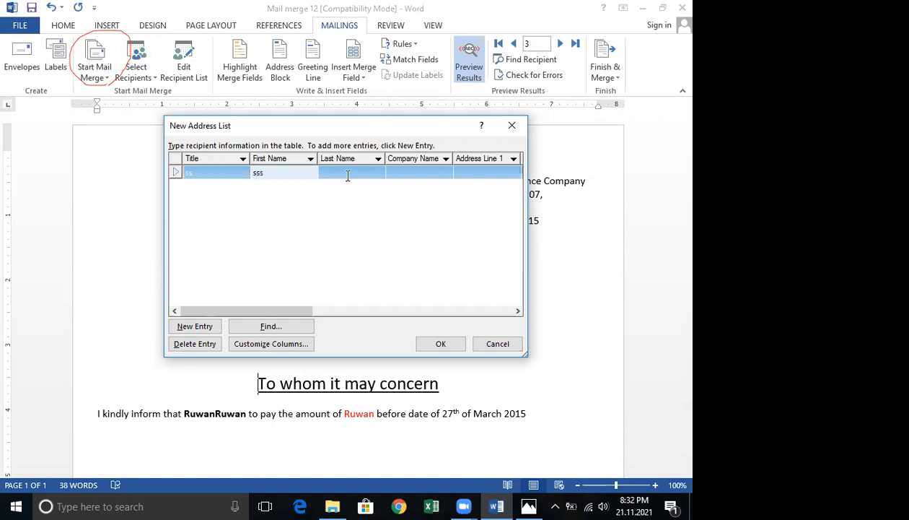
{"action": "left_click", "coordinate": [347, 173]}
{"action": "type", "text": "ss"}
{"action": "left_click", "coordinate": [396, 173]}
{"action": "type", "text": "s"}
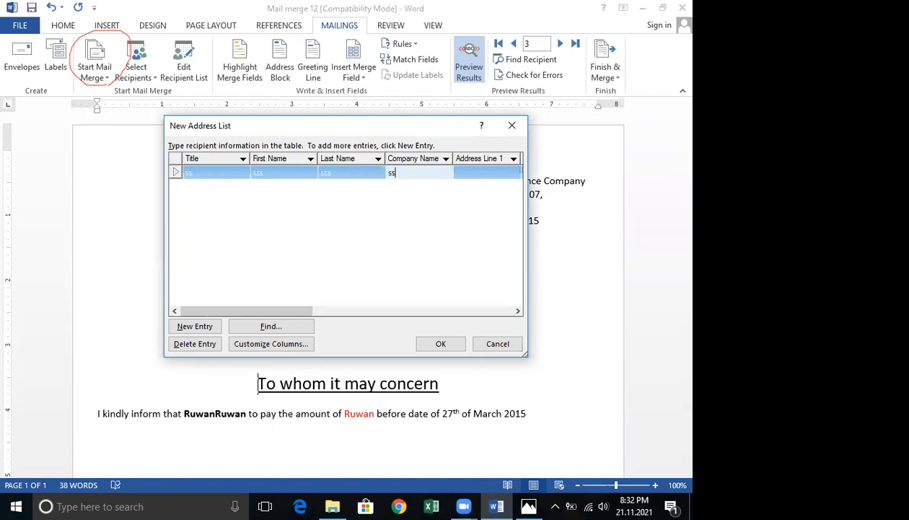
{"action": "left_click", "coordinate": [271, 344]}
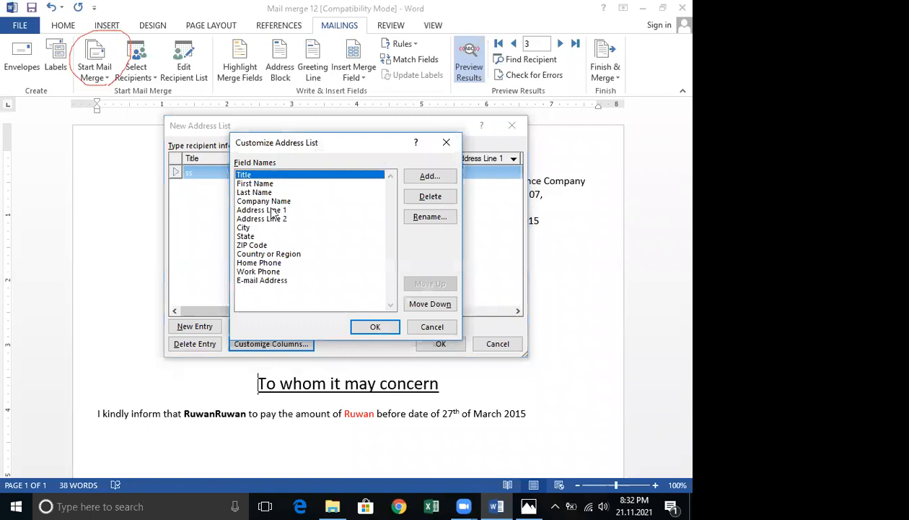
{"action": "left_click", "coordinate": [447, 142]}
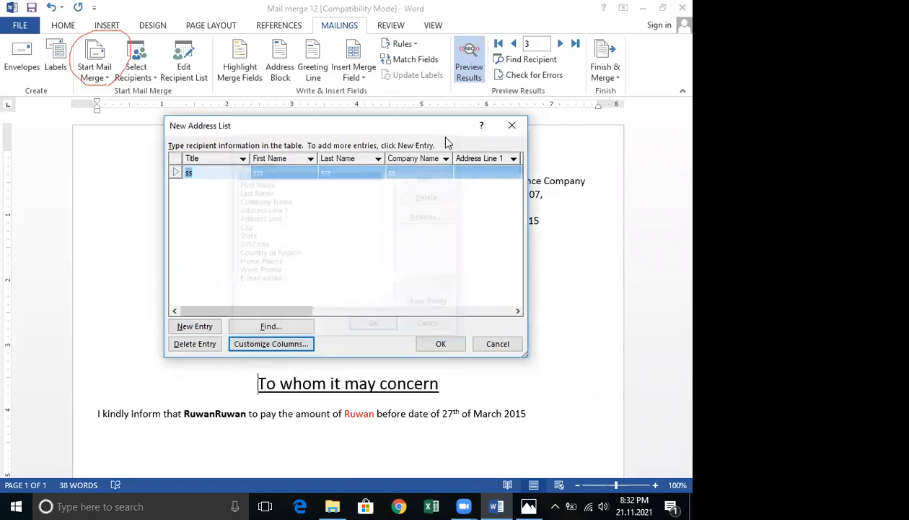
Add a second entry with aaaa, zzz, zzz and ff as Title, First Name, Last Name and Company Name.
{"action": "left_click", "coordinate": [204, 327]}
{"action": "type", "text": "aaaa"}
{"action": "key", "text": "Tab"}
{"action": "type", "text": "zzz"}
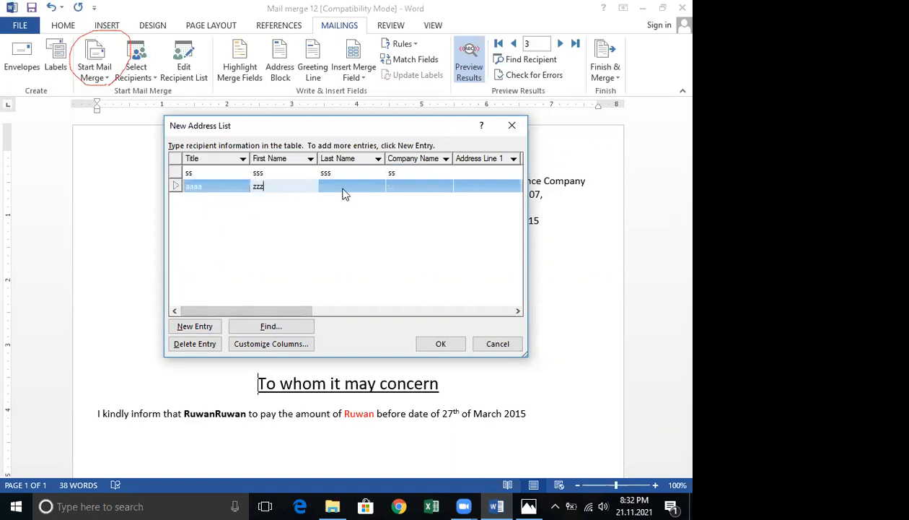
{"action": "key", "text": "Tab"}
{"action": "type", "text": "zzz"}
{"action": "left_click", "coordinate": [391, 190]}
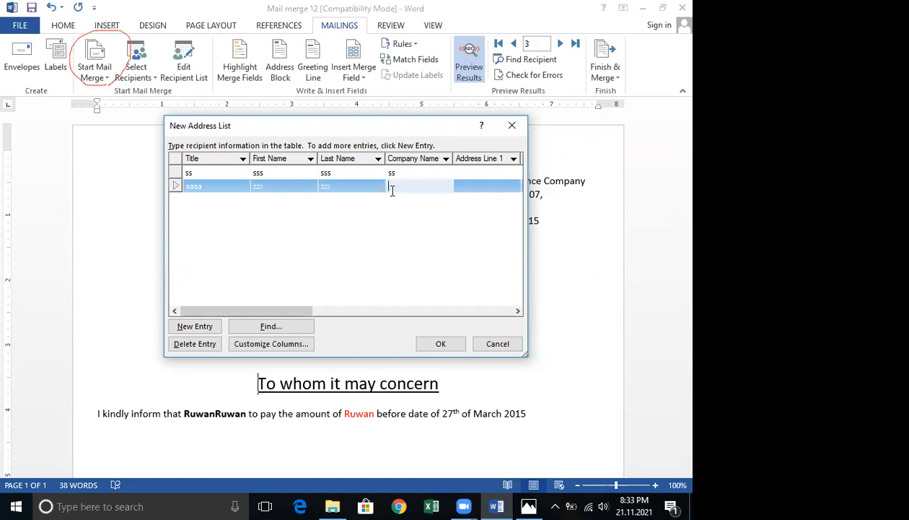
{"action": "type", "text": "ff"}
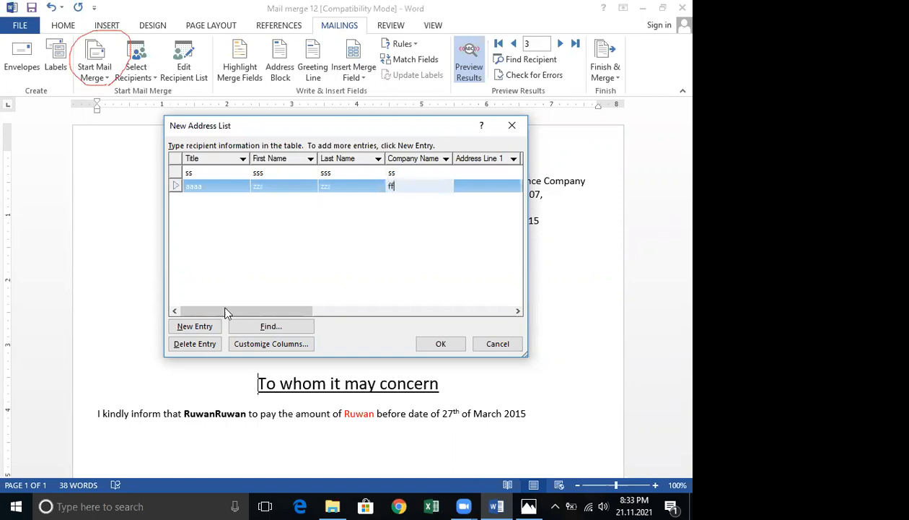
Add a third entry with vv, bbb, bb and vv as Title, First Name, Last Name and Company Name.
{"action": "left_click", "coordinate": [191, 325]}
{"action": "type", "text": "vv"}
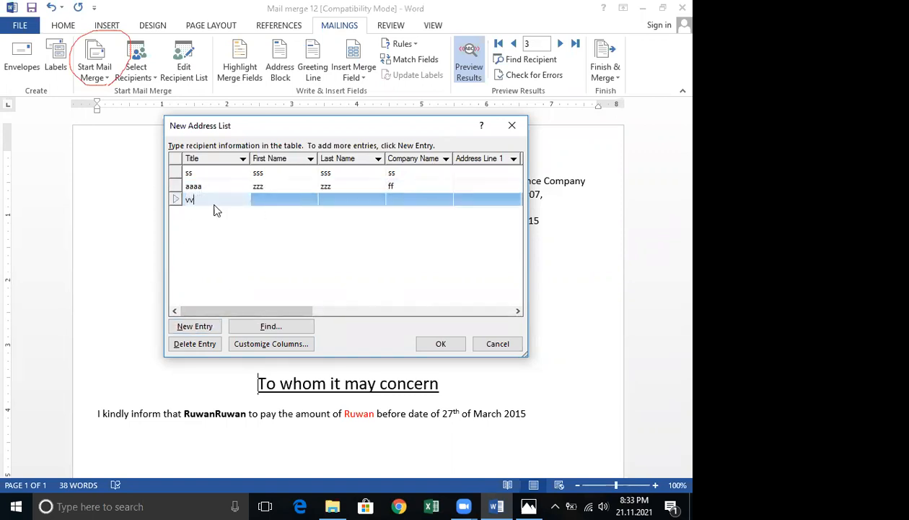
{"action": "left_click", "coordinate": [256, 199]}
{"action": "type", "text": "bbb"}
{"action": "left_click", "coordinate": [336, 201]}
{"action": "type", "text": "bb"}
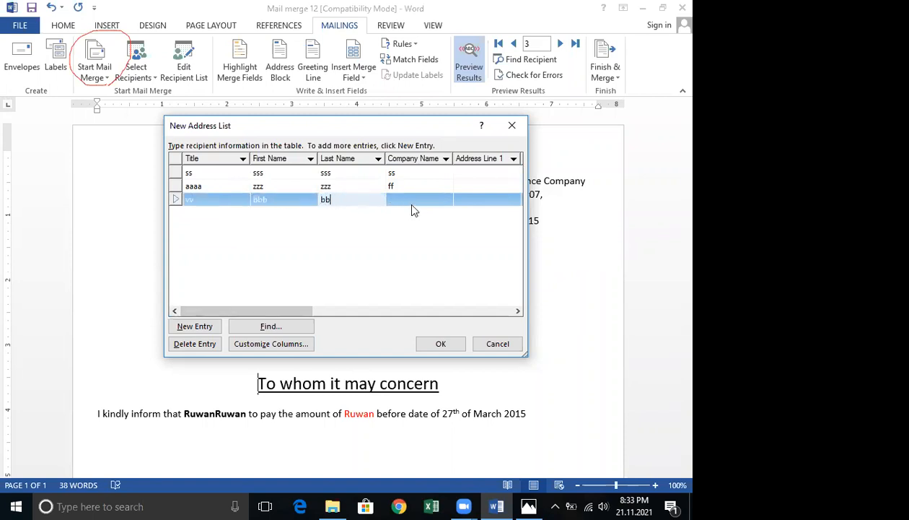
{"action": "left_click", "coordinate": [408, 202]}
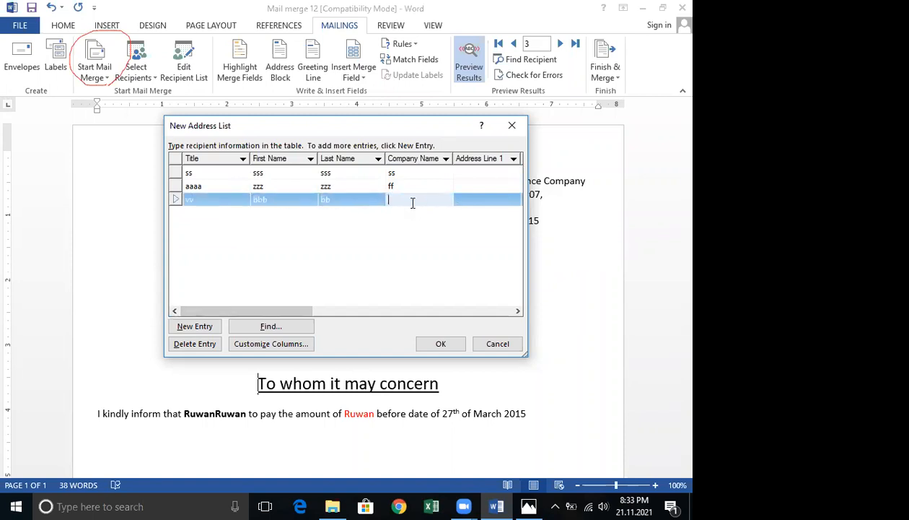
{"action": "type", "text": "vv"}
{"action": "left_click", "coordinate": [300, 264]}
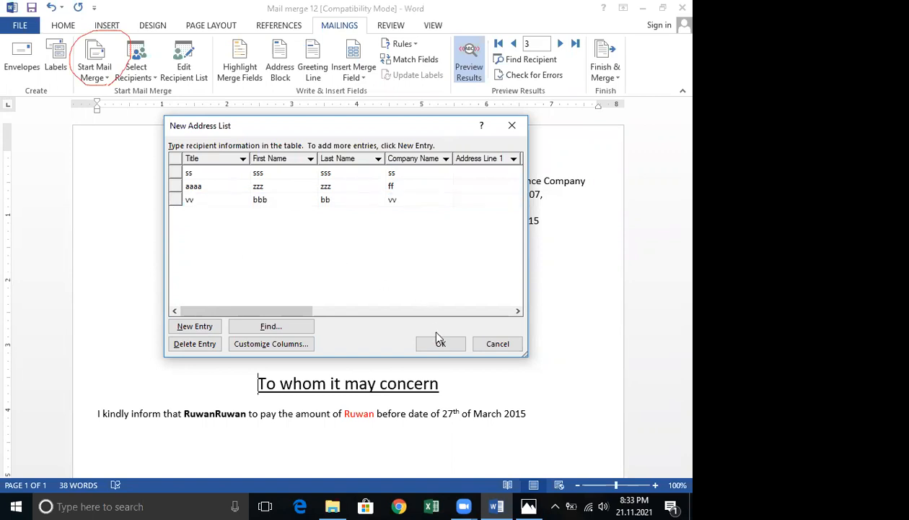
Save the new address list to the Desktop with the file name aaa.
{"action": "left_click", "coordinate": [441, 344]}
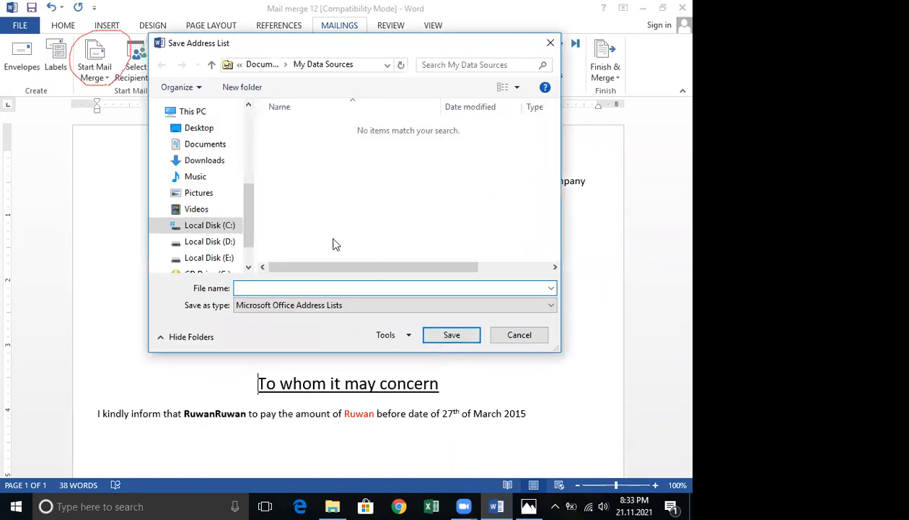
{"action": "left_click", "coordinate": [204, 131]}
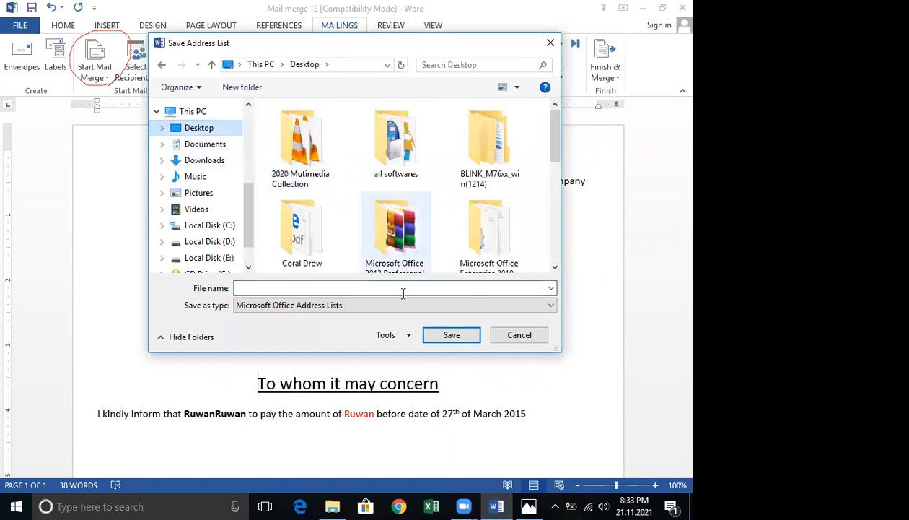
{"action": "left_click", "coordinate": [315, 287]}
{"action": "type", "text": "aaa"}
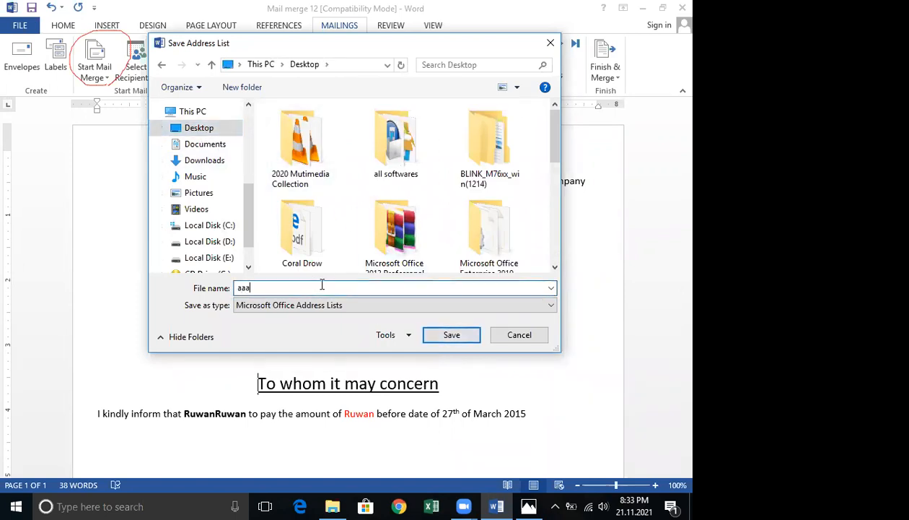
{"action": "left_click", "coordinate": [447, 337]}
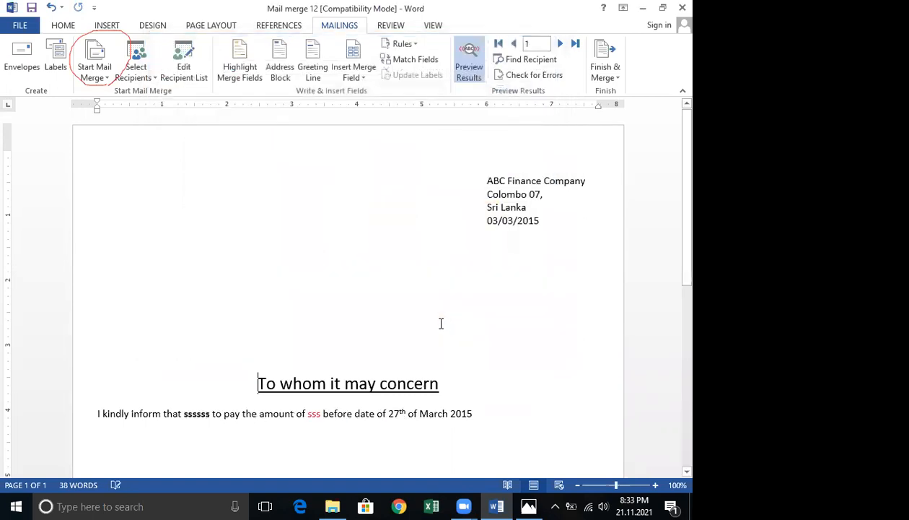
Insert a Title merge field on the underlined blank line above the heading, then delete that line's contents.
{"action": "double_click", "coordinate": [151, 261]}
{"action": "double_click", "coordinate": [138, 265]}
{"action": "key", "text": "ctrl+z"}
{"action": "double_click", "coordinate": [145, 281]}
{"action": "left_click", "coordinate": [363, 78]}
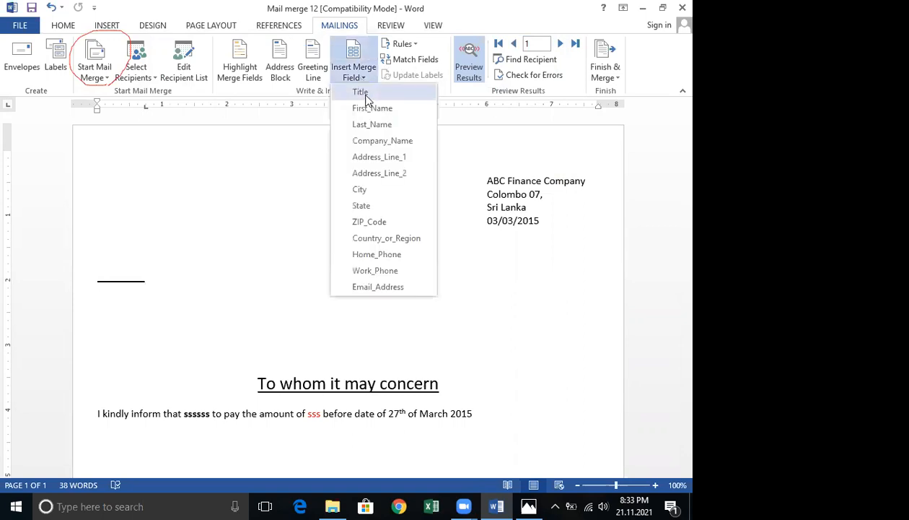
{"action": "left_click", "coordinate": [365, 93]}
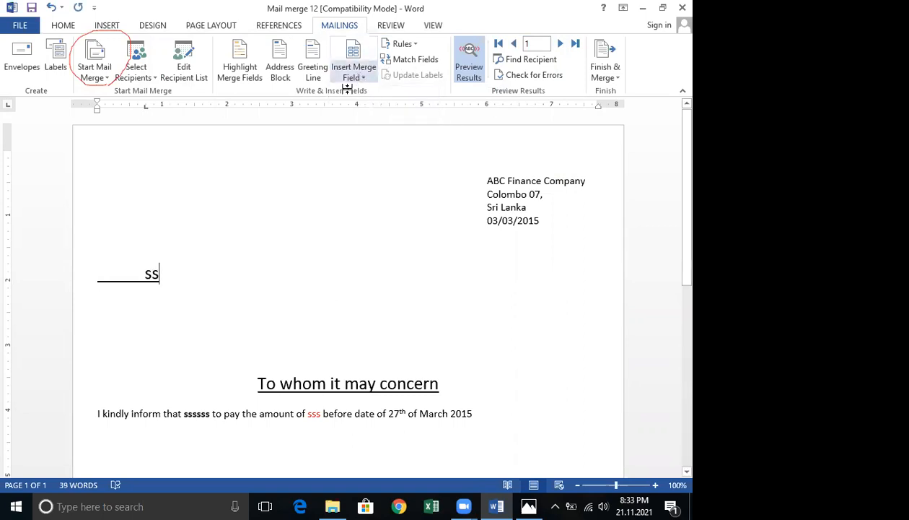
{"action": "key", "text": "Return"}
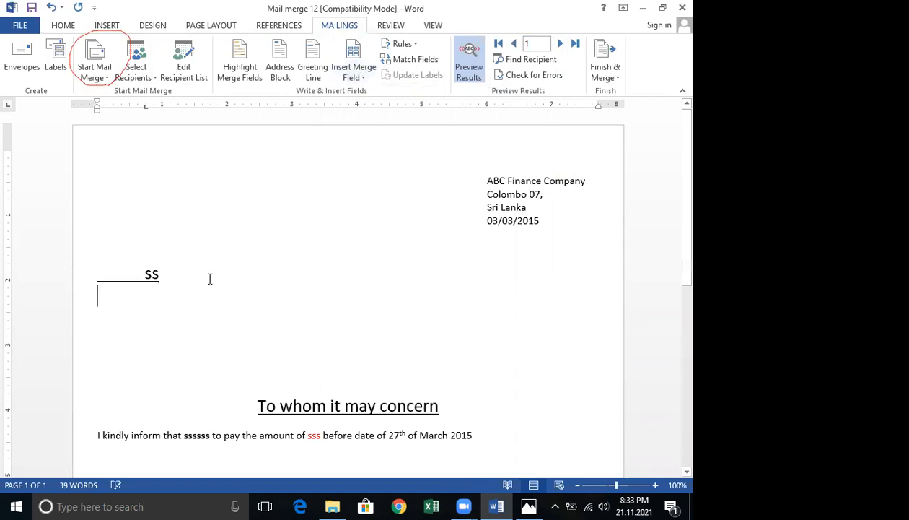
{"action": "left_click_drag", "start_coordinate": [144, 285], "coordinate": [91, 287]}
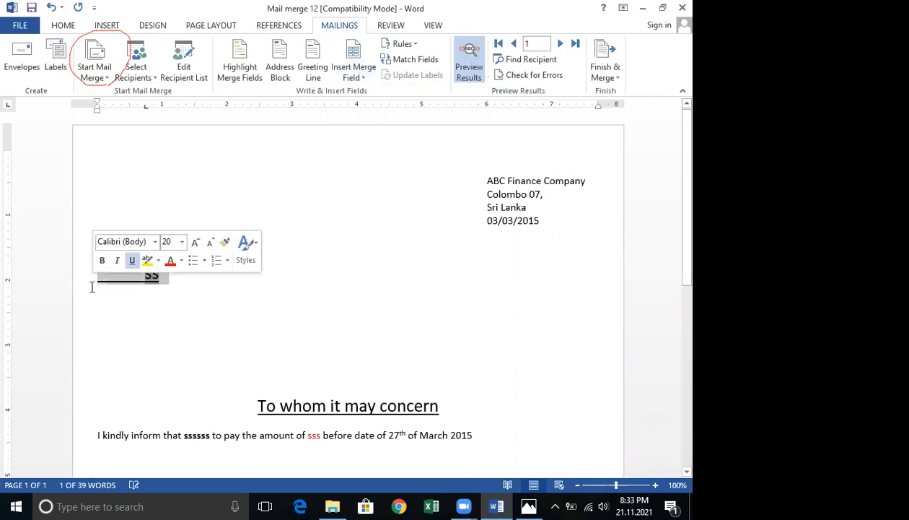
{"action": "key", "text": "Delete"}
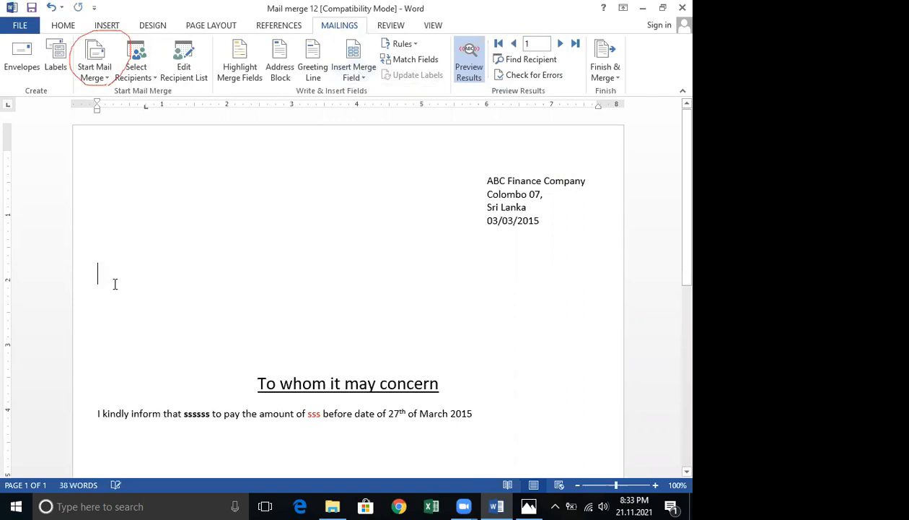
Insert Title, First_Name, Last_Name and Company_Name merge fields on separate lines above the heading.
{"action": "left_click", "coordinate": [364, 78]}
{"action": "left_click", "coordinate": [359, 92]}
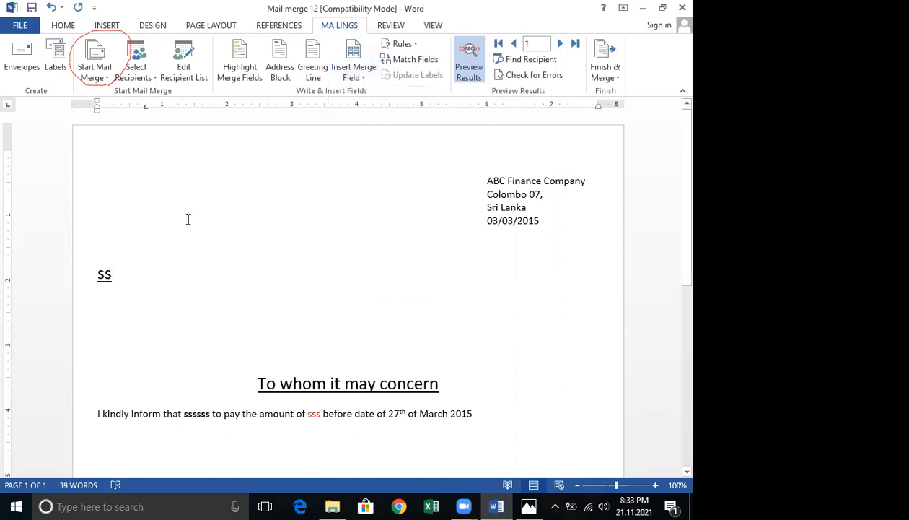
{"action": "key", "text": "Return"}
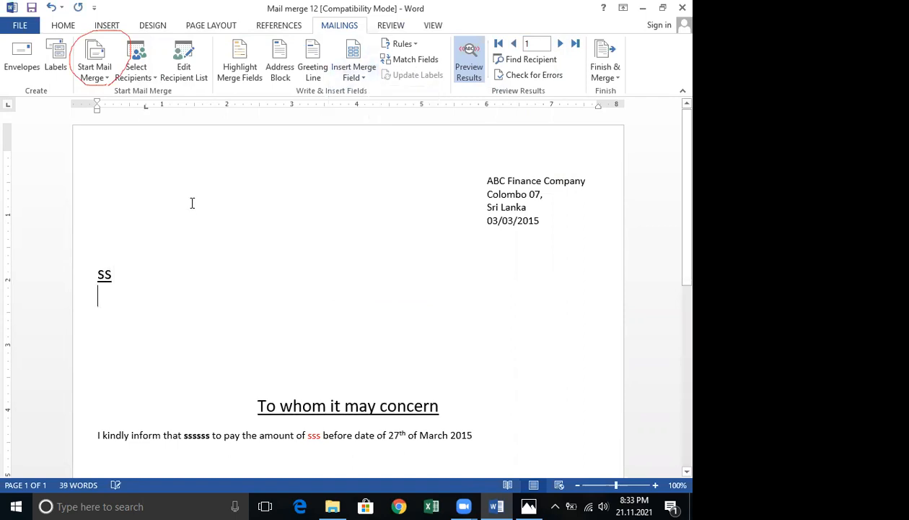
{"action": "left_click", "coordinate": [344, 78]}
{"action": "left_click", "coordinate": [370, 109]}
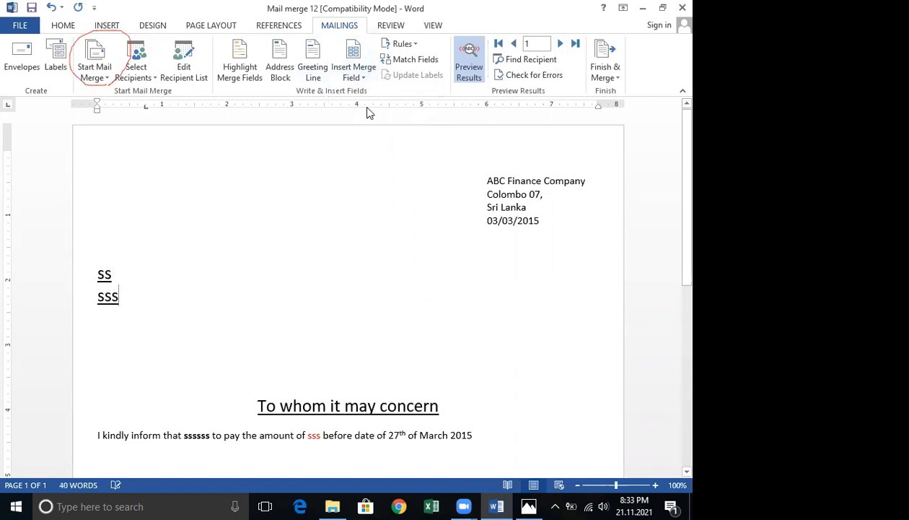
{"action": "key", "text": "Return"}
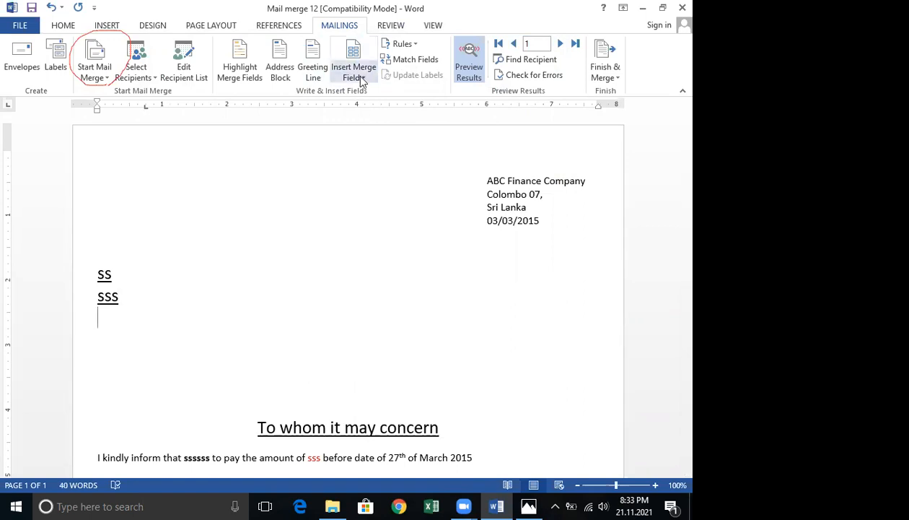
{"action": "left_click", "coordinate": [354, 77]}
{"action": "left_click", "coordinate": [373, 124]}
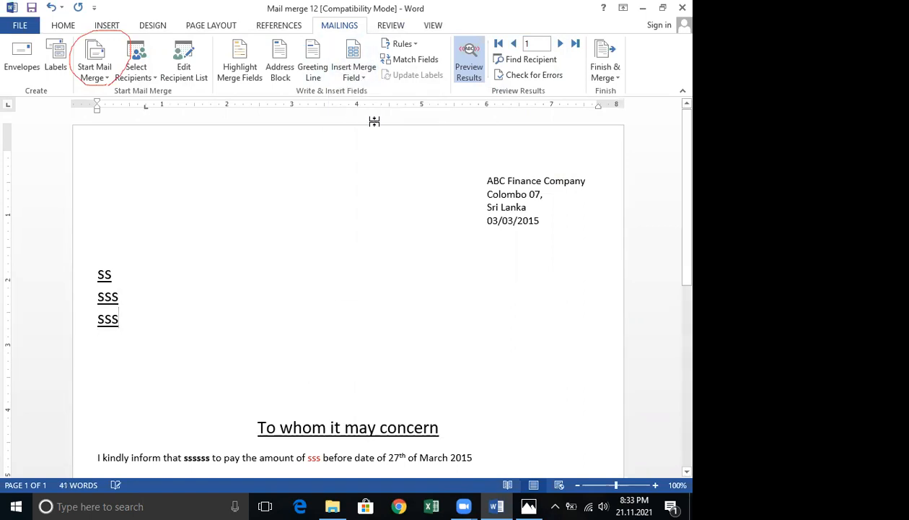
{"action": "key", "text": "Return"}
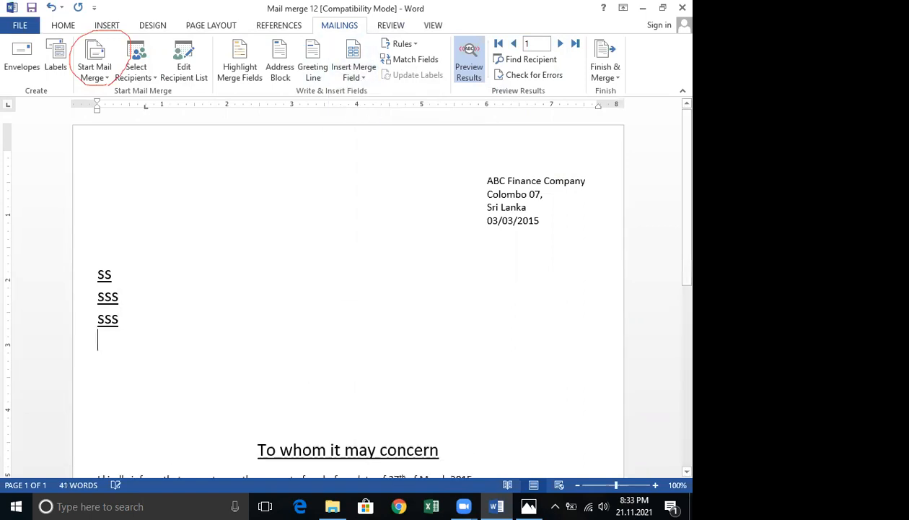
{"action": "left_click", "coordinate": [357, 77]}
{"action": "left_click", "coordinate": [369, 138]}
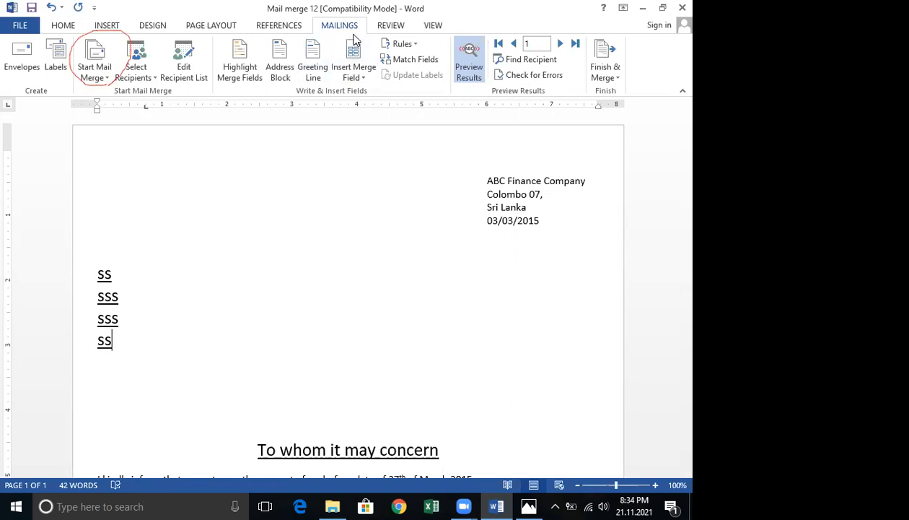
Reopen the Step-by-Step Mail Merge Wizard and use the mailing database on the Desktop as the recipient list.
{"action": "left_click", "coordinate": [103, 81]}
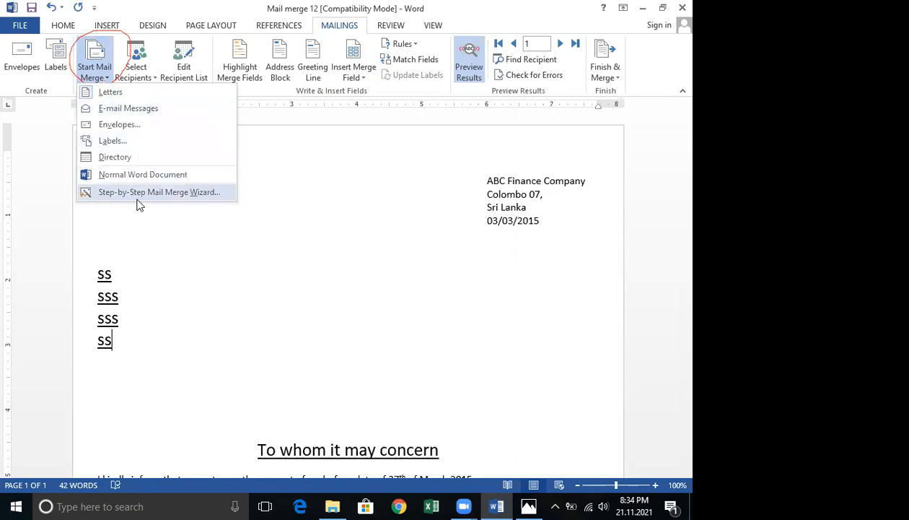
{"action": "left_click", "coordinate": [202, 199]}
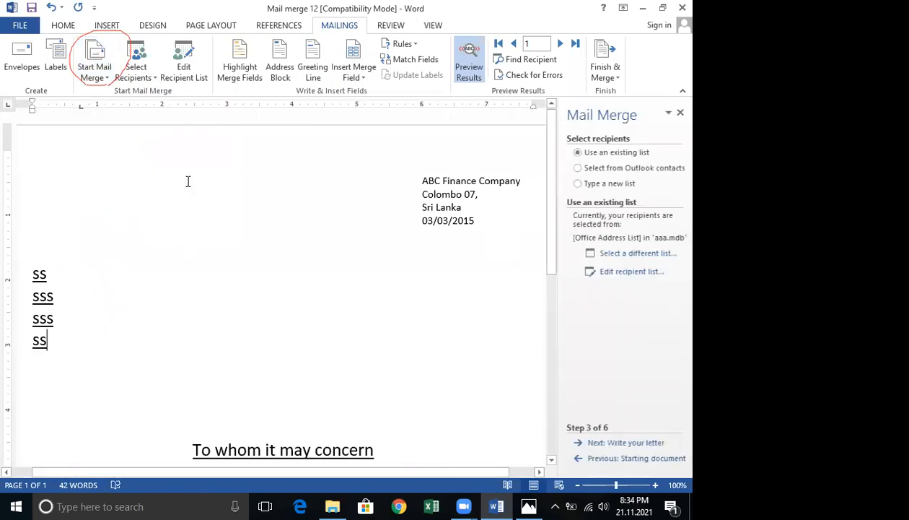
{"action": "left_click", "coordinate": [630, 254]}
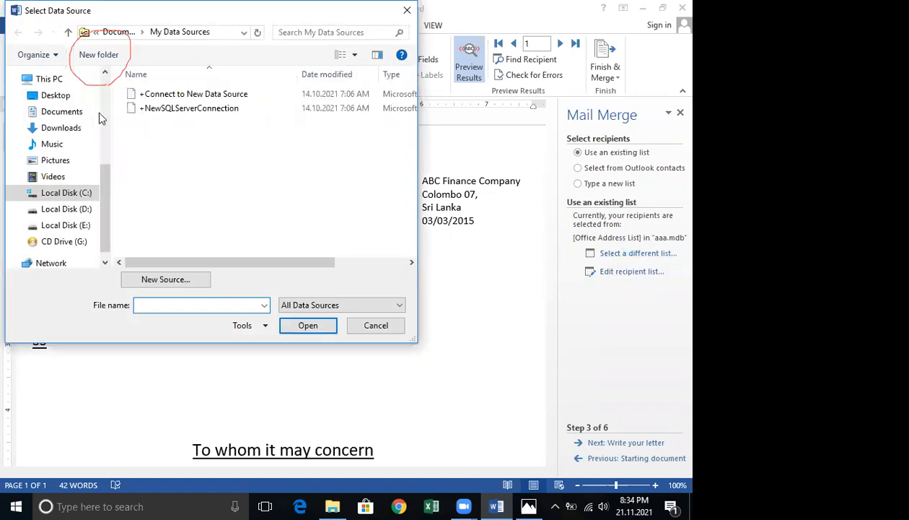
{"action": "left_click", "coordinate": [56, 95]}
{"action": "left_click_drag", "start_coordinate": [414, 92], "coordinate": [421, 226]}
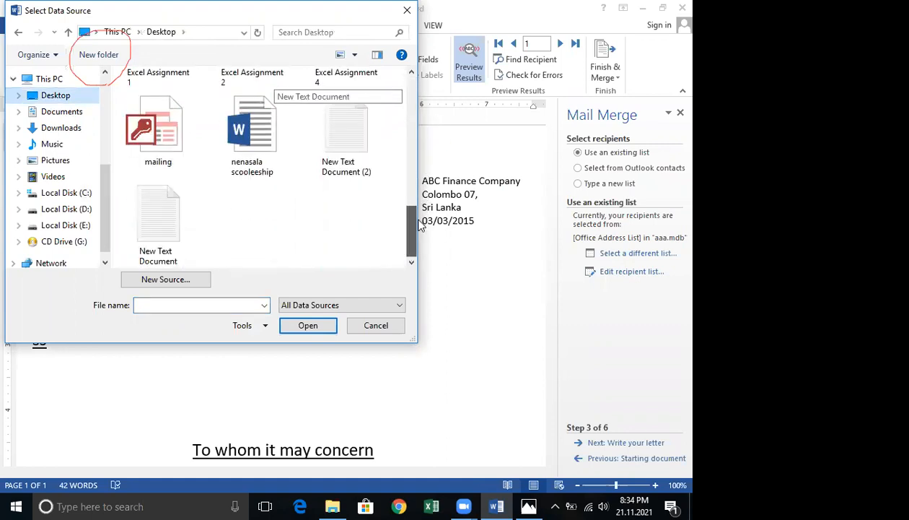
{"action": "left_click", "coordinate": [154, 130]}
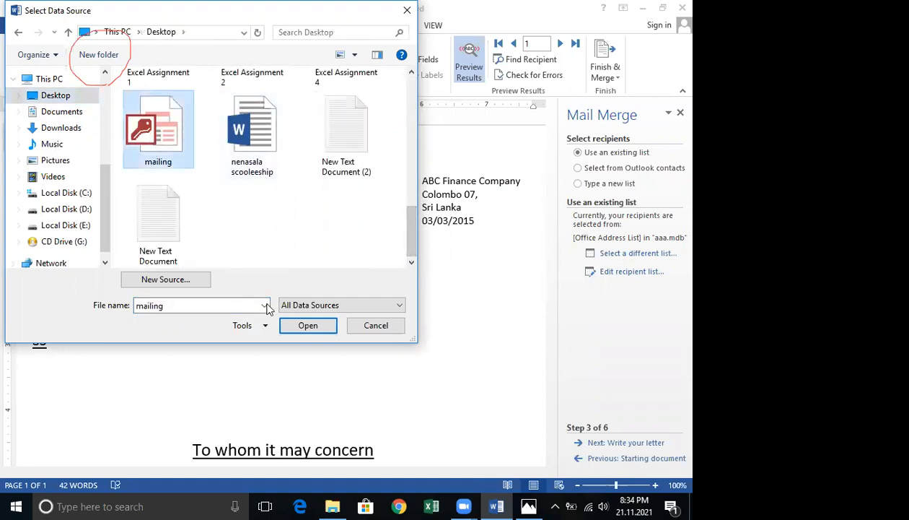
{"action": "left_click", "coordinate": [318, 330]}
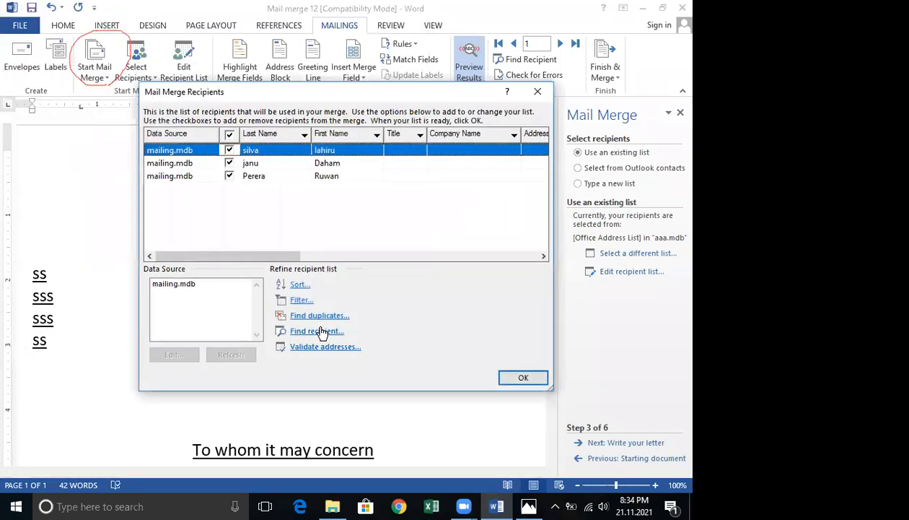
{"action": "left_click", "coordinate": [523, 379]}
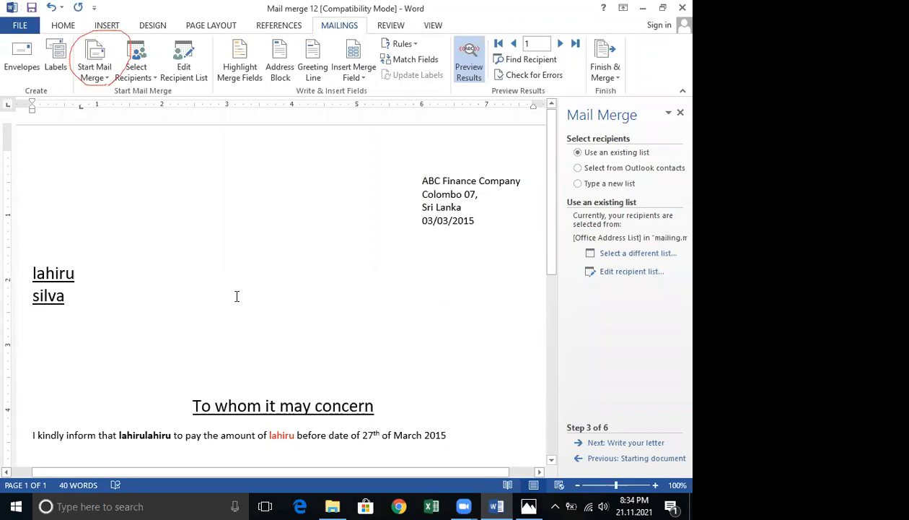
Preview the merged letter for each recipient, stepping through records 1 to 3.
{"action": "scroll", "coordinate": [127, 289], "scroll_direction": "down", "scroll_amount": 2}
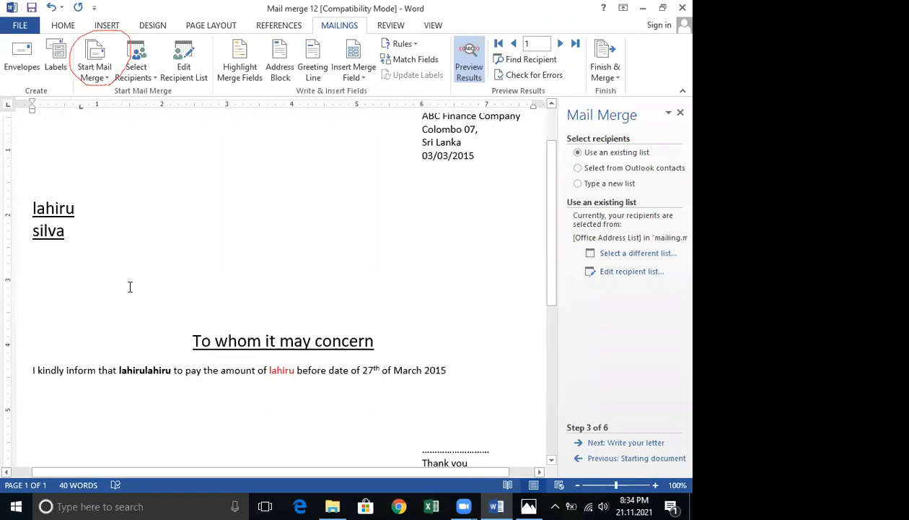
{"action": "scroll", "coordinate": [255, 228], "scroll_direction": "up", "scroll_amount": 1}
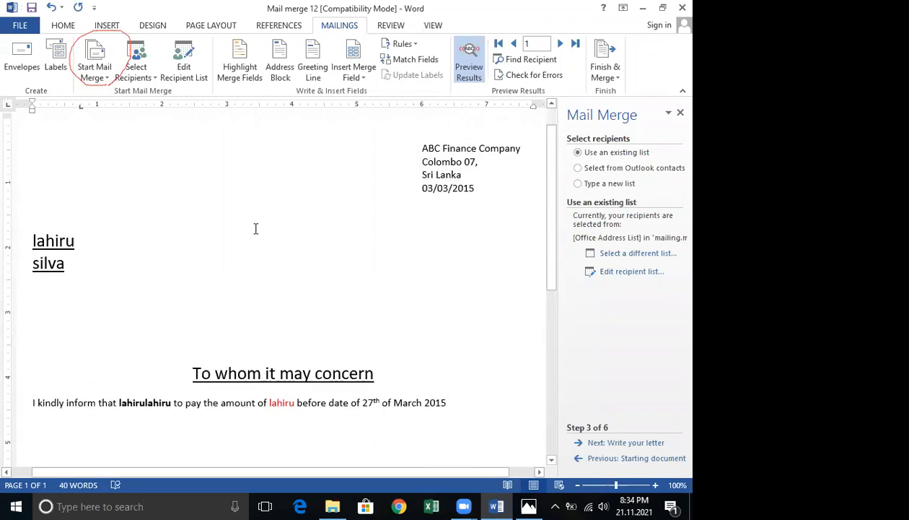
{"action": "left_click", "coordinate": [560, 45]}
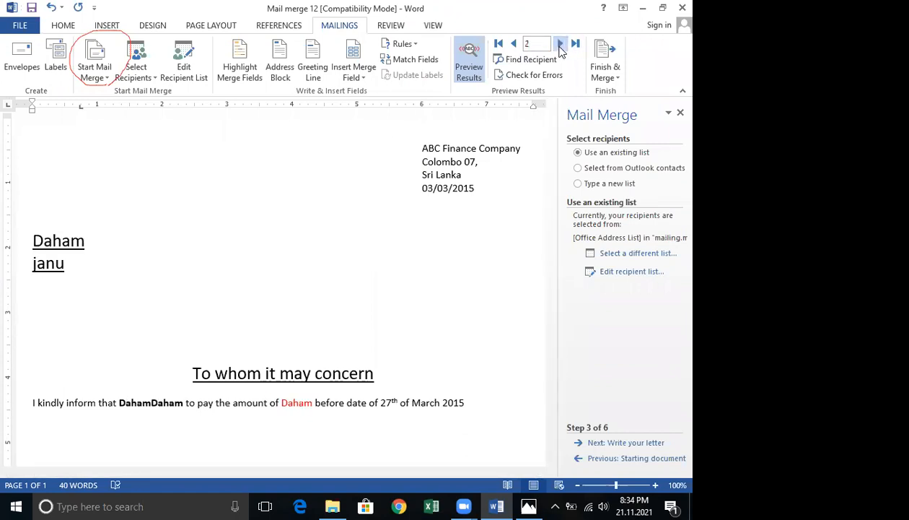
{"action": "left_click", "coordinate": [561, 45]}
{"action": "left_click", "coordinate": [515, 45]}
{"action": "left_click", "coordinate": [515, 45]}
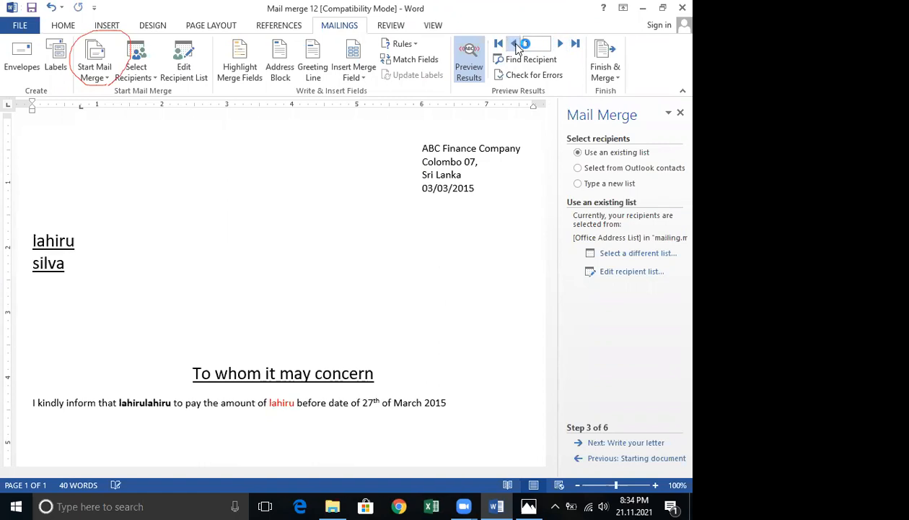
{"action": "left_click", "coordinate": [561, 45]}
{"action": "left_click", "coordinate": [560, 44]}
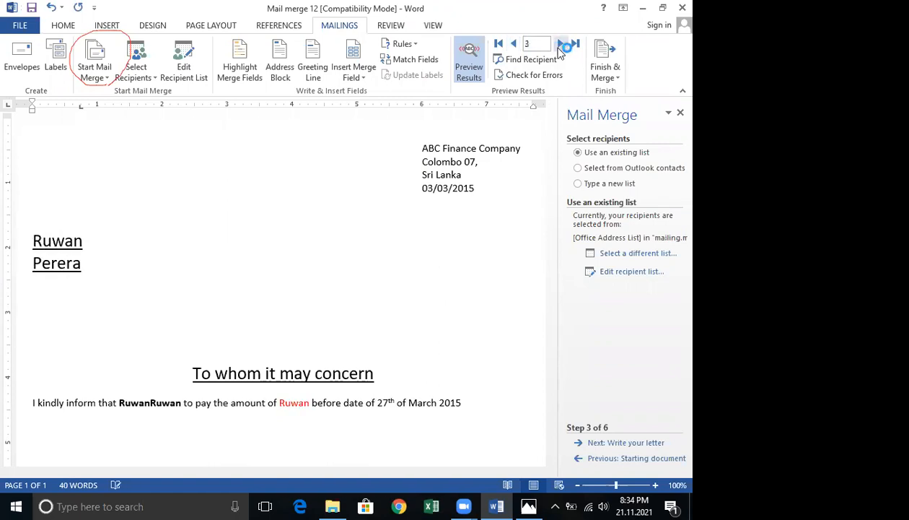
{"action": "left_click", "coordinate": [514, 44]}
{"action": "left_click", "coordinate": [514, 44]}
{"action": "double_click", "coordinate": [540, 44]}
{"action": "type", "text": "3"}
{"action": "key", "text": "Return"}
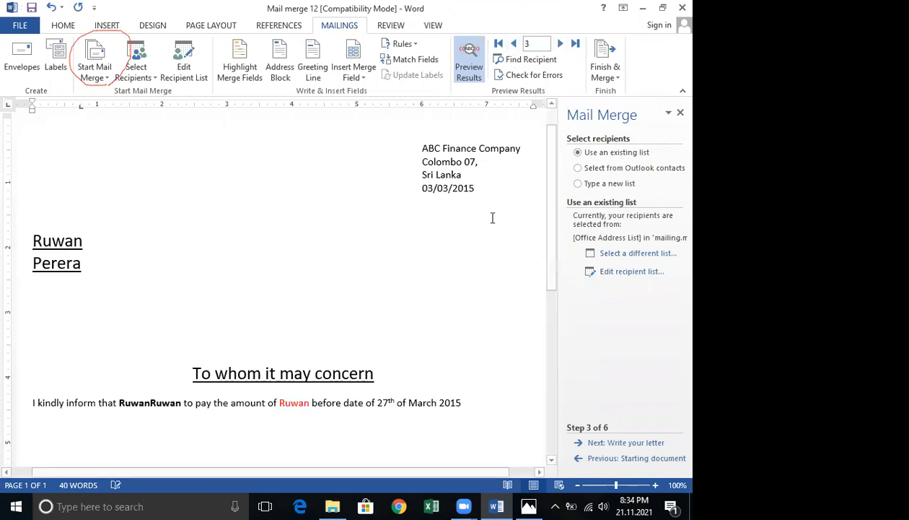
{"action": "scroll", "coordinate": [512, 408], "scroll_direction": "down", "scroll_amount": 3}
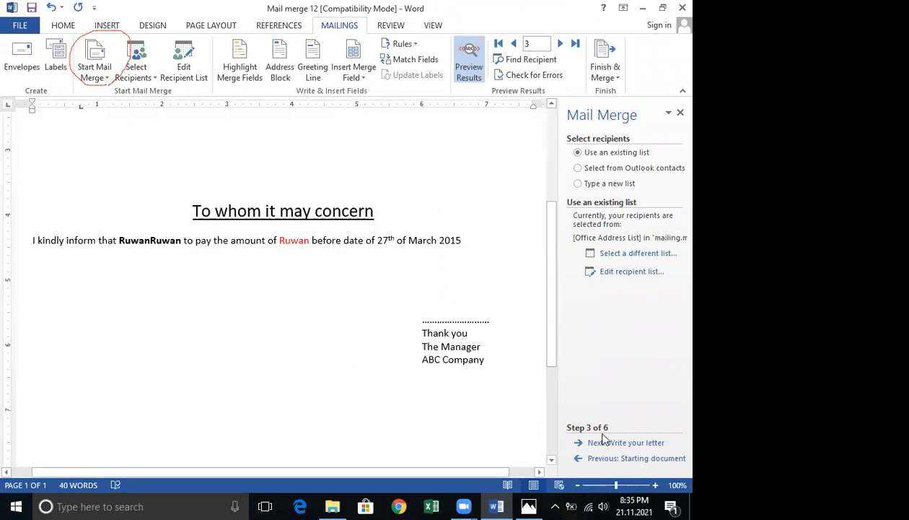
{"action": "left_click", "coordinate": [635, 258]}
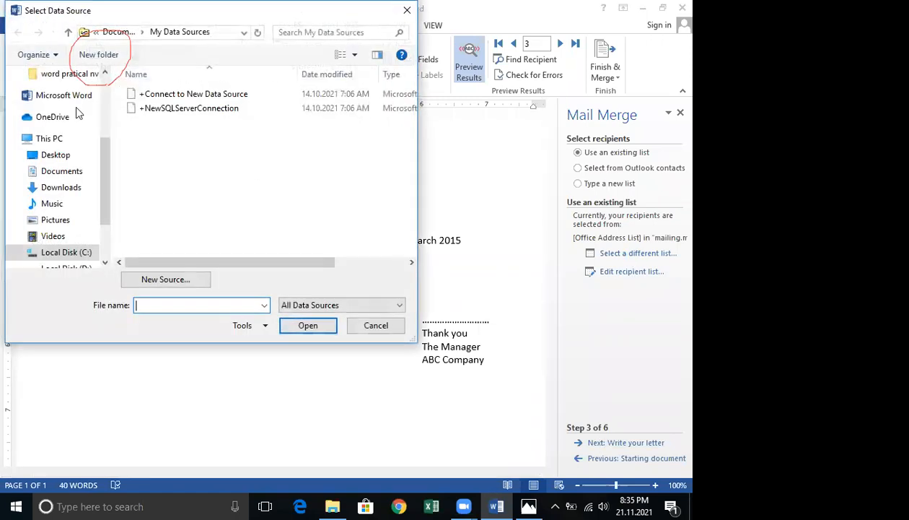
{"action": "left_click", "coordinate": [396, 325]}
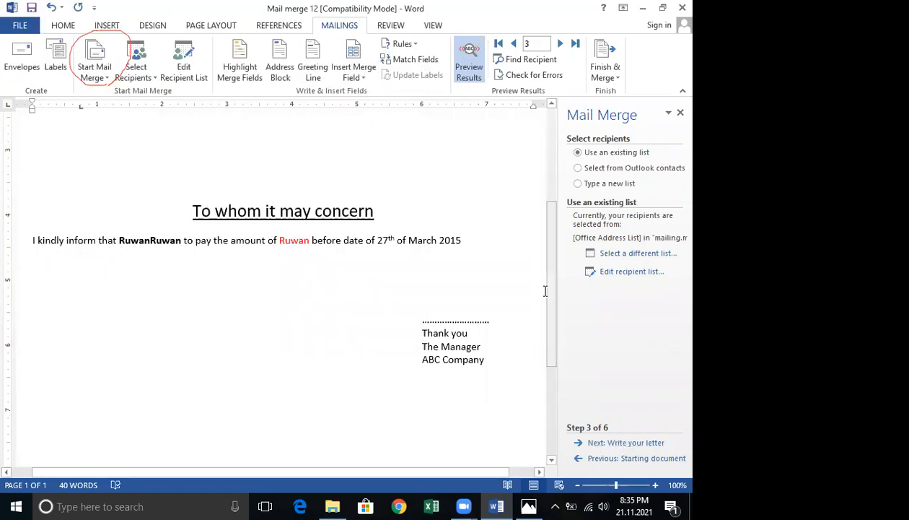
Insert an address block after the Company_Name field, set to never include the country/region.
{"action": "scroll", "coordinate": [116, 288], "scroll_direction": "up", "scroll_amount": 3}
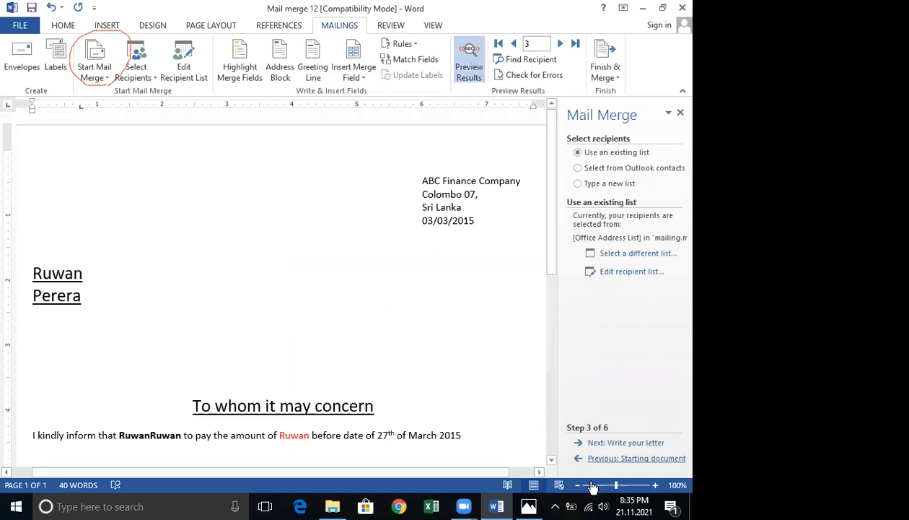
{"action": "left_click", "coordinate": [619, 445]}
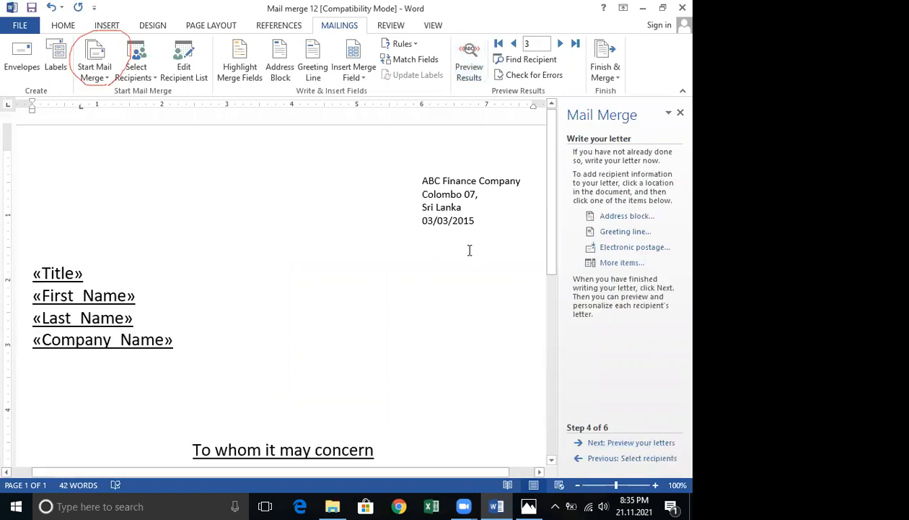
{"action": "scroll", "coordinate": [469, 249], "scroll_direction": "down", "scroll_amount": 3}
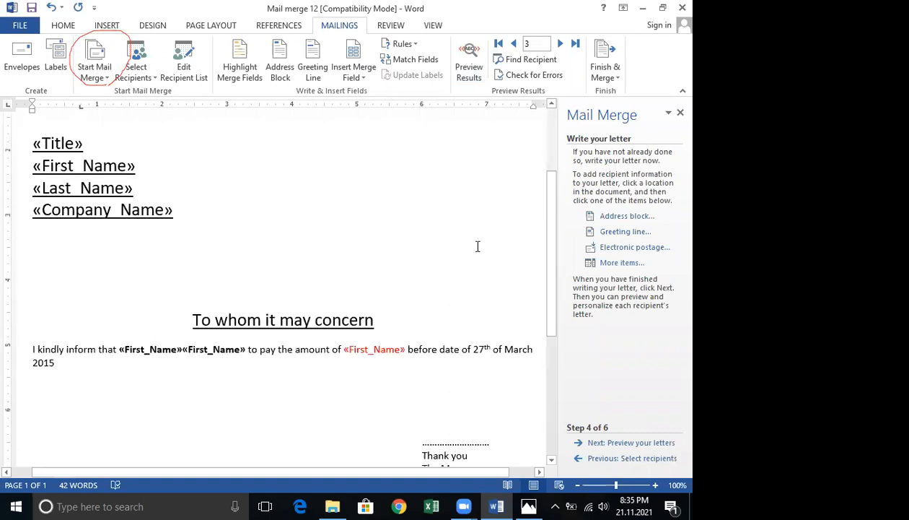
{"action": "left_click", "coordinate": [622, 217]}
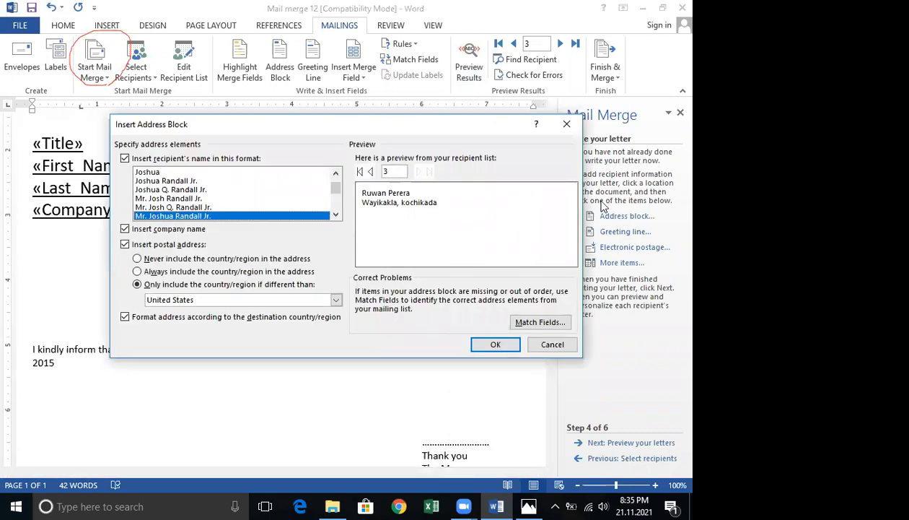
{"action": "left_click", "coordinate": [138, 259]}
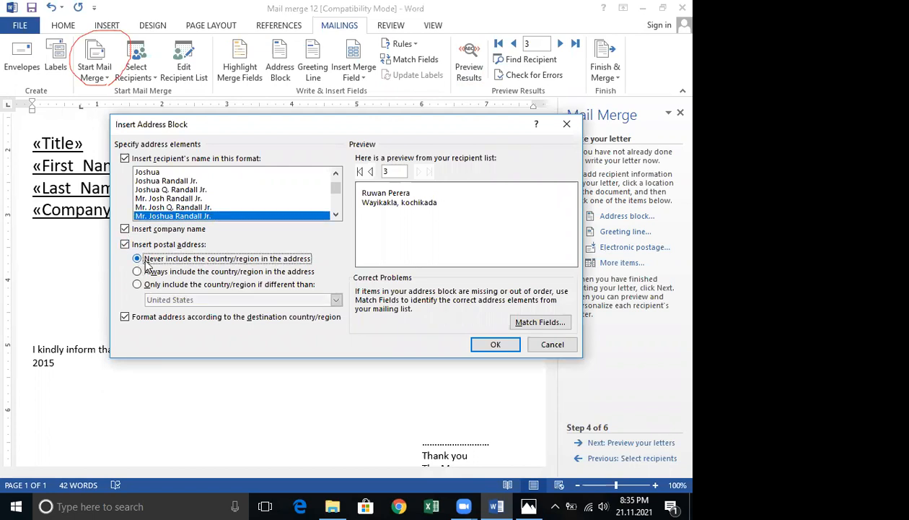
{"action": "left_click", "coordinate": [487, 346]}
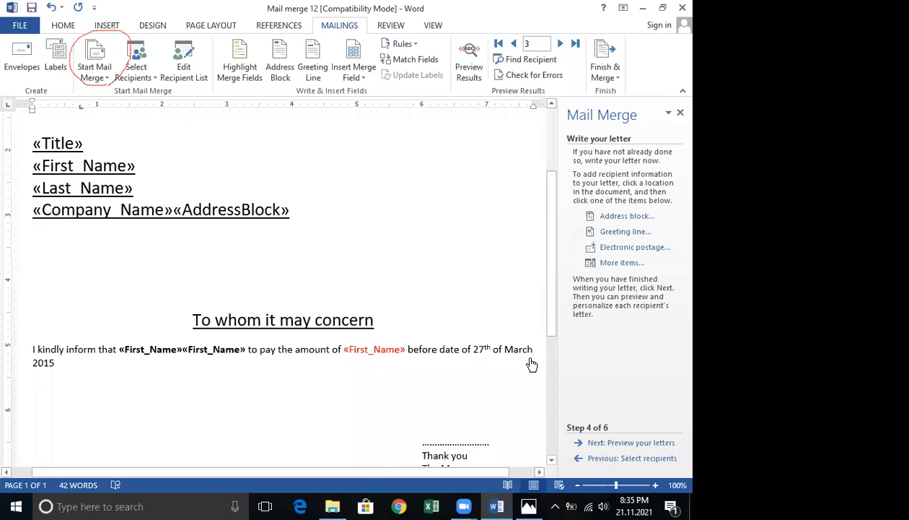
Preview the merged letters with the address block, stepping back and forth between recipients.
{"action": "left_click", "coordinate": [645, 446]}
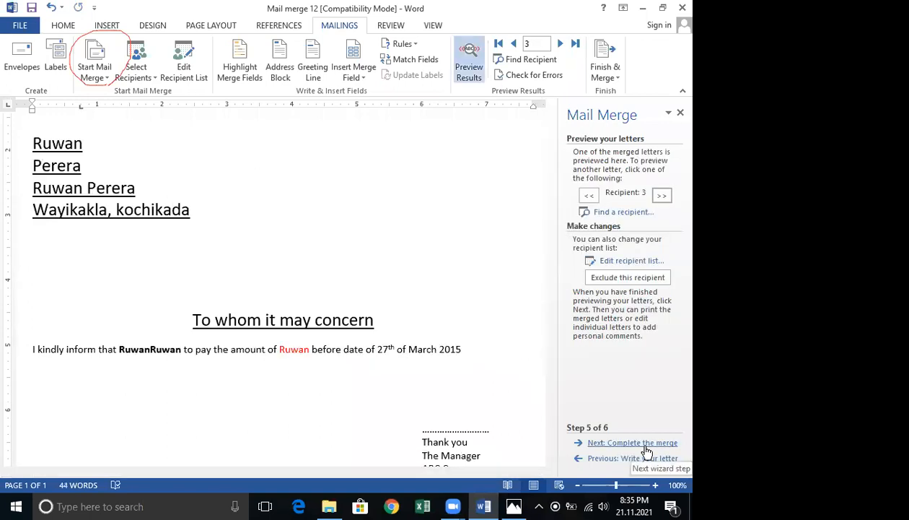
{"action": "left_click", "coordinate": [589, 195]}
{"action": "left_click", "coordinate": [589, 196]}
{"action": "left_click", "coordinate": [660, 197]}
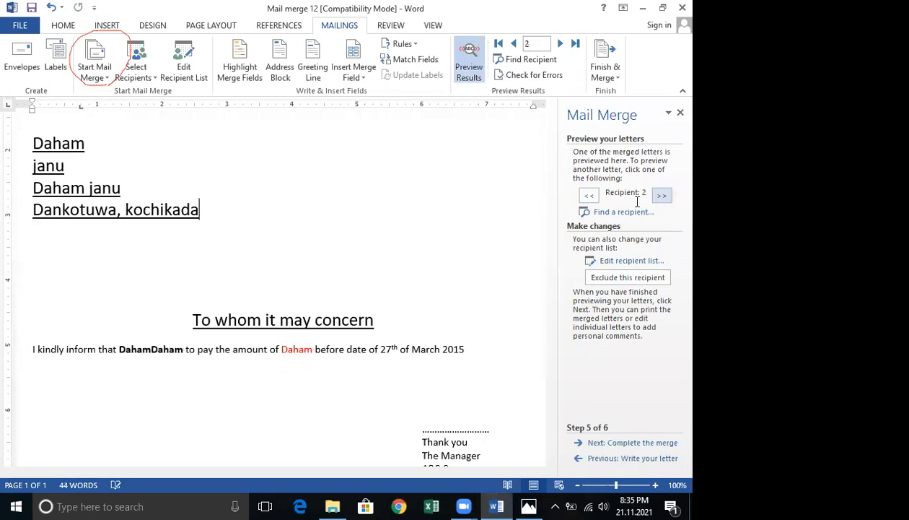
{"action": "scroll", "coordinate": [521, 289], "scroll_direction": "down", "scroll_amount": 3}
{"action": "scroll", "coordinate": [528, 296], "scroll_direction": "up", "scroll_amount": 3}
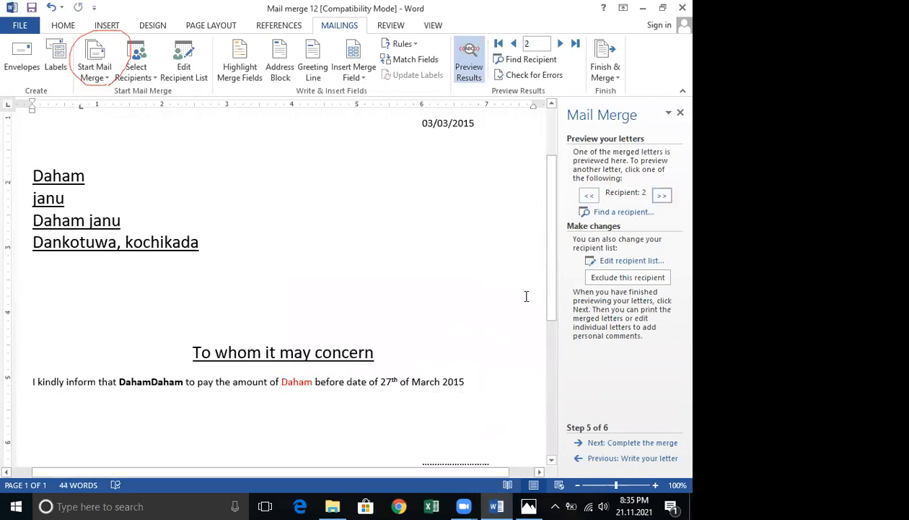
{"action": "scroll", "coordinate": [526, 296], "scroll_direction": "down", "scroll_amount": 8}
{"action": "scroll", "coordinate": [522, 297], "scroll_direction": "up", "scroll_amount": 10}
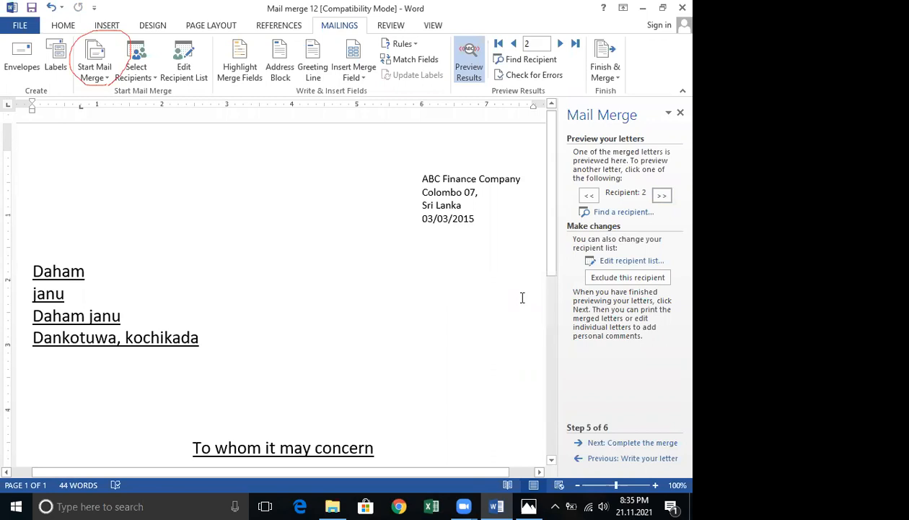
{"action": "scroll", "coordinate": [522, 298], "scroll_direction": "down", "scroll_amount": 3}
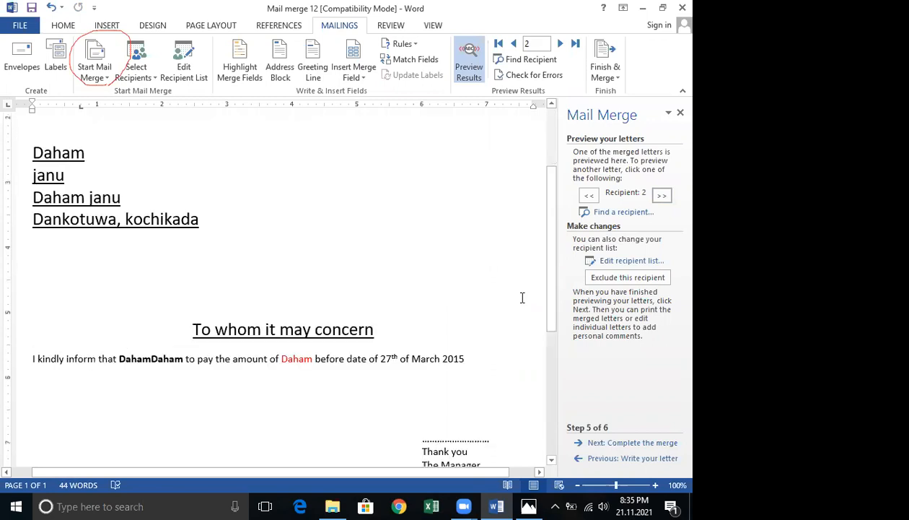
Complete the merge by editing individual letters for all records in a new document.
{"action": "left_click", "coordinate": [651, 442]}
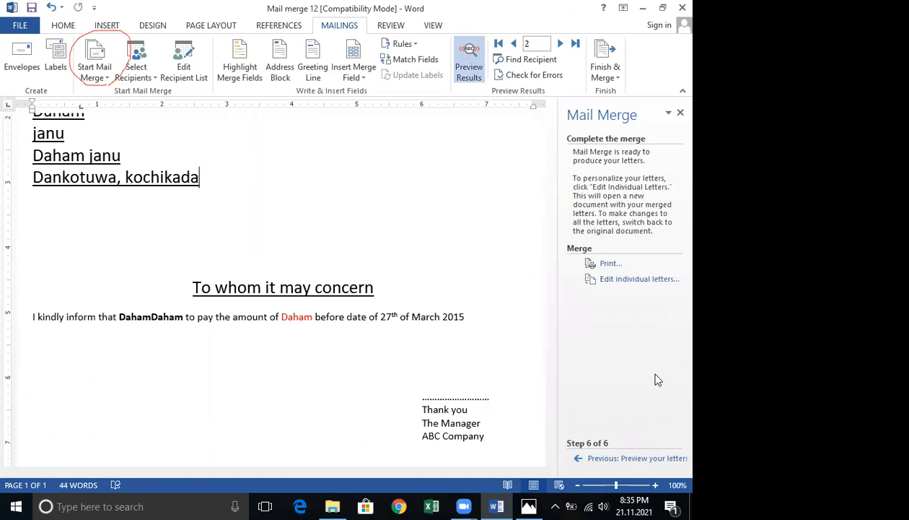
{"action": "left_click", "coordinate": [639, 280]}
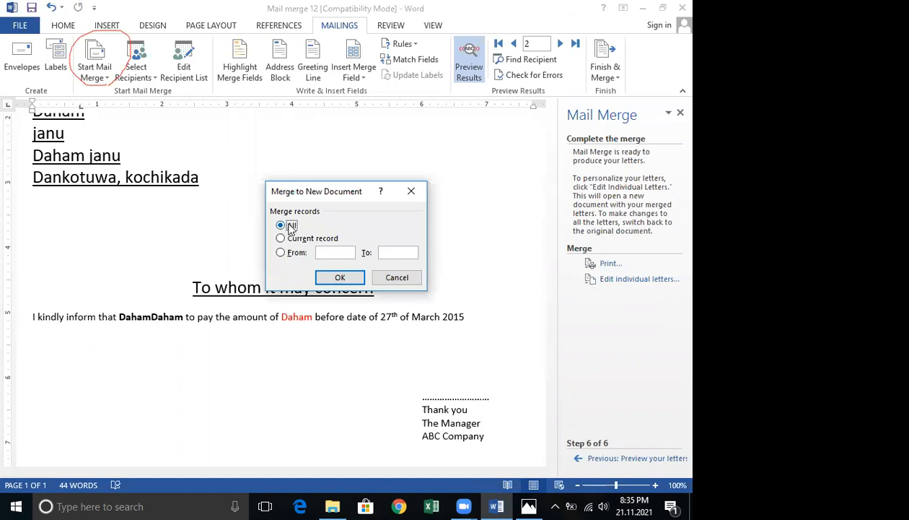
{"action": "left_click", "coordinate": [327, 279]}
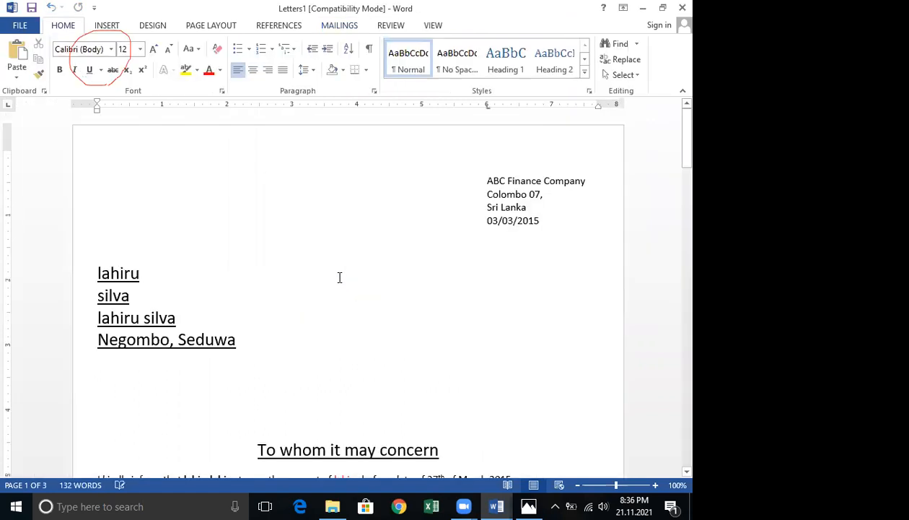
Scroll through the merged letters document to examine each recipient's letter.
{"action": "scroll", "coordinate": [339, 277], "scroll_direction": "down", "scroll_amount": 3}
{"action": "scroll", "coordinate": [339, 277], "scroll_direction": "down", "scroll_amount": 3}
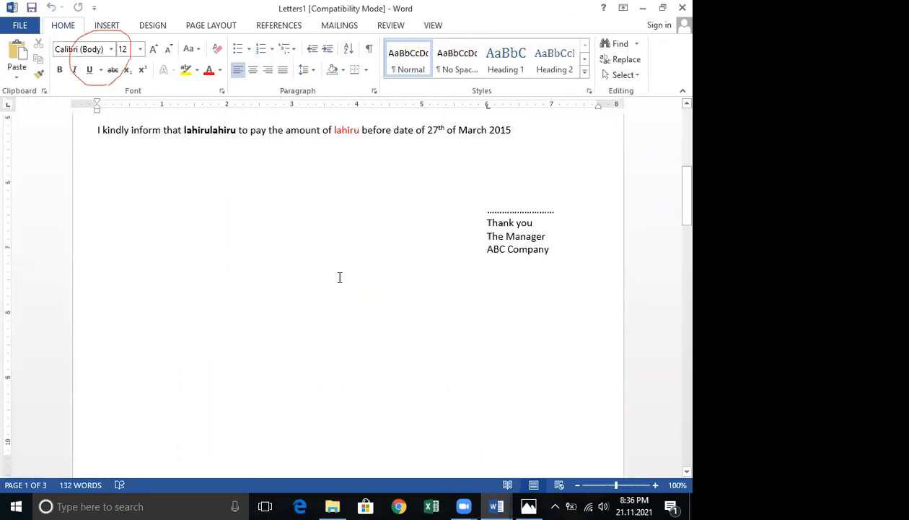
{"action": "scroll", "coordinate": [339, 277], "scroll_direction": "down", "scroll_amount": 5}
{"action": "scroll", "coordinate": [339, 277], "scroll_direction": "down", "scroll_amount": 5}
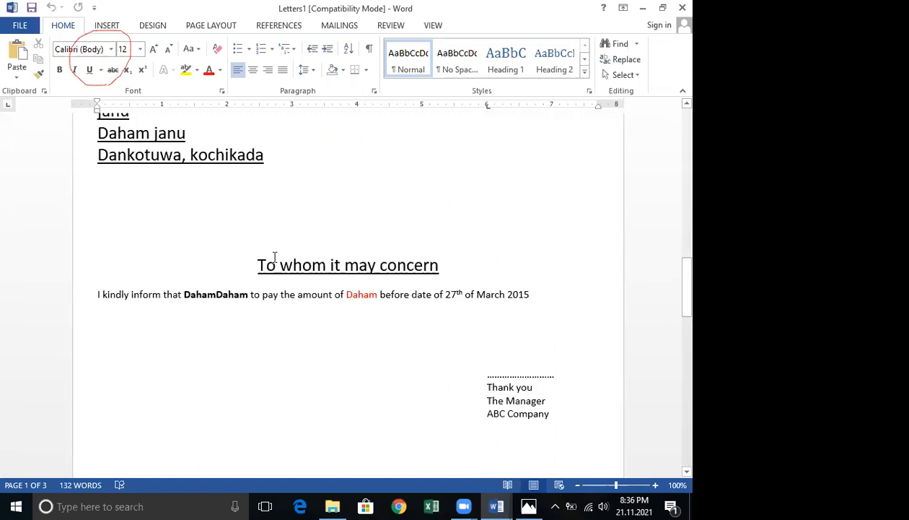
{"action": "scroll", "coordinate": [367, 240], "scroll_direction": "down", "scroll_amount": 4}
{"action": "scroll", "coordinate": [367, 246], "scroll_direction": "down", "scroll_amount": 5}
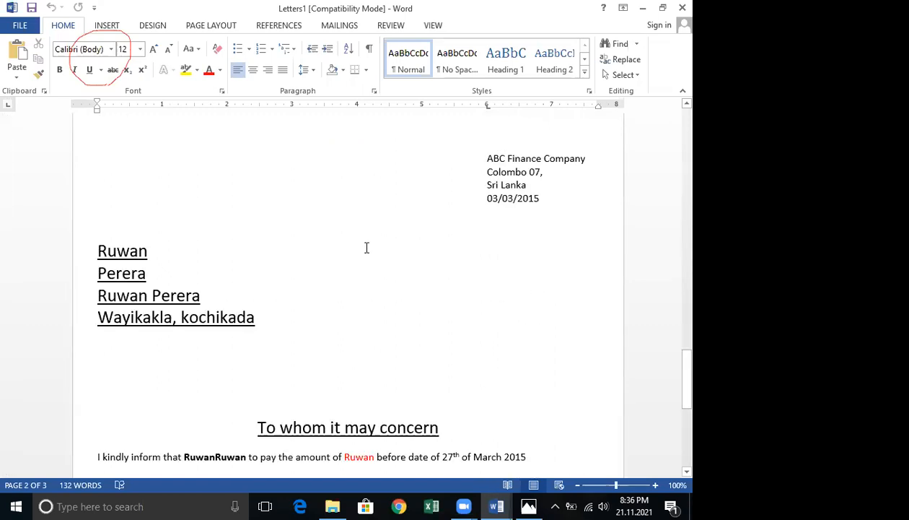
{"action": "scroll", "coordinate": [367, 248], "scroll_direction": "down", "scroll_amount": 5}
{"action": "scroll", "coordinate": [367, 247], "scroll_direction": "up", "scroll_amount": 5}
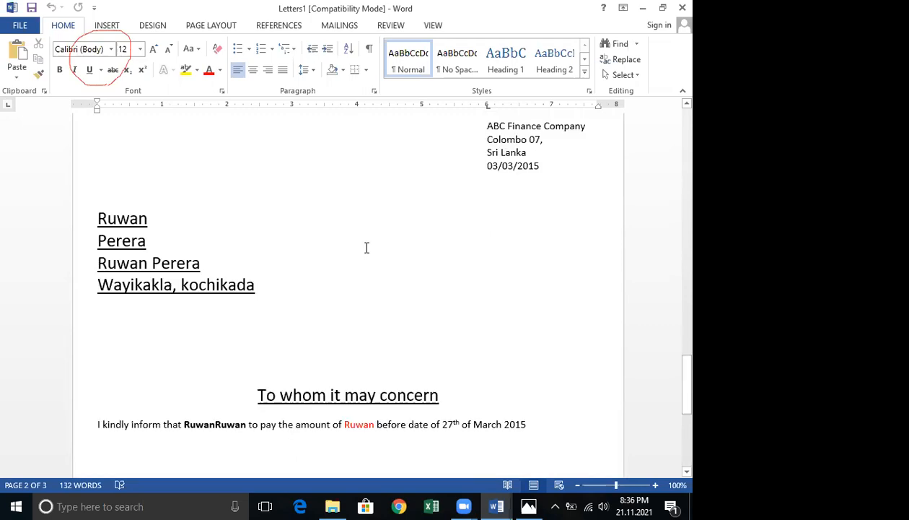
{"action": "scroll", "coordinate": [366, 248], "scroll_direction": "down", "scroll_amount": 5}
{"action": "scroll", "coordinate": [365, 244], "scroll_direction": "down", "scroll_amount": 5}
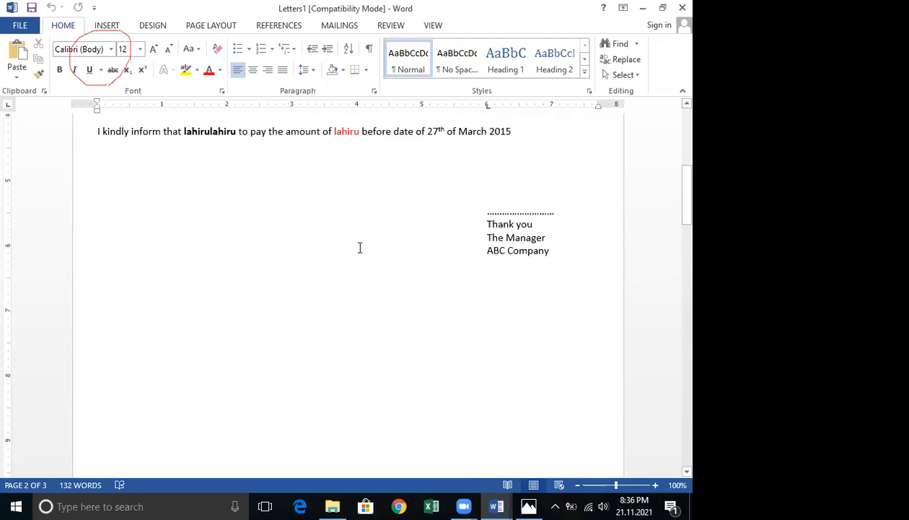
{"action": "scroll", "coordinate": [360, 247], "scroll_direction": "up", "scroll_amount": 3}
{"action": "scroll", "coordinate": [353, 256], "scroll_direction": "up", "scroll_amount": 2}
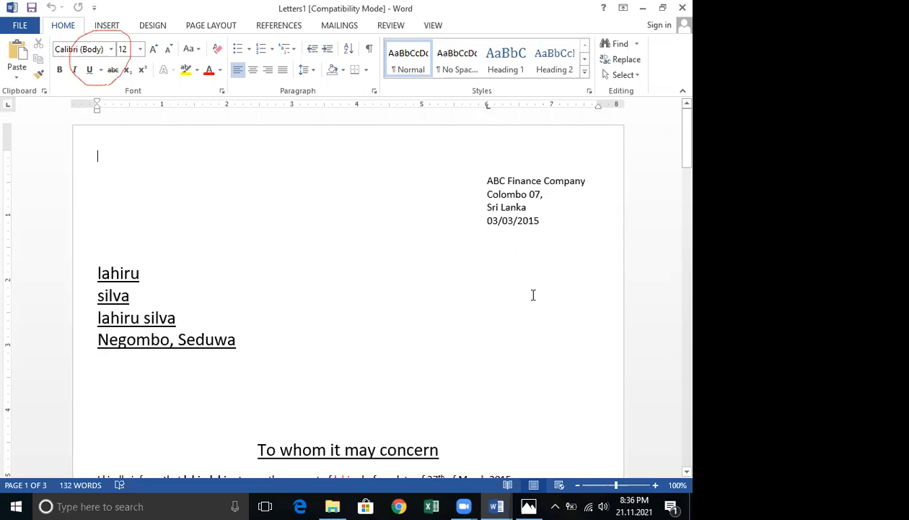
{"action": "scroll", "coordinate": [534, 292], "scroll_direction": "down", "scroll_amount": 10}
{"action": "scroll", "coordinate": [535, 289], "scroll_direction": "down", "scroll_amount": 5}
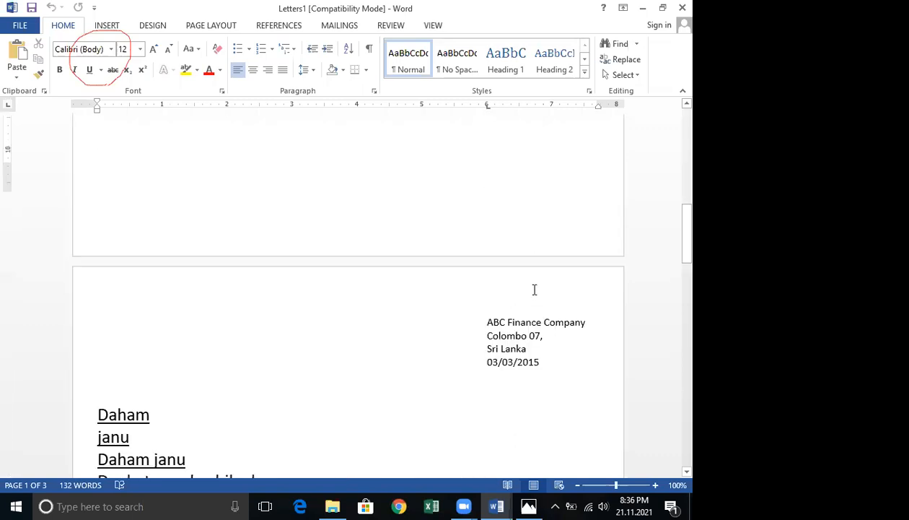
{"action": "scroll", "coordinate": [535, 290], "scroll_direction": "down", "scroll_amount": 5}
{"action": "scroll", "coordinate": [535, 289], "scroll_direction": "down", "scroll_amount": 10}
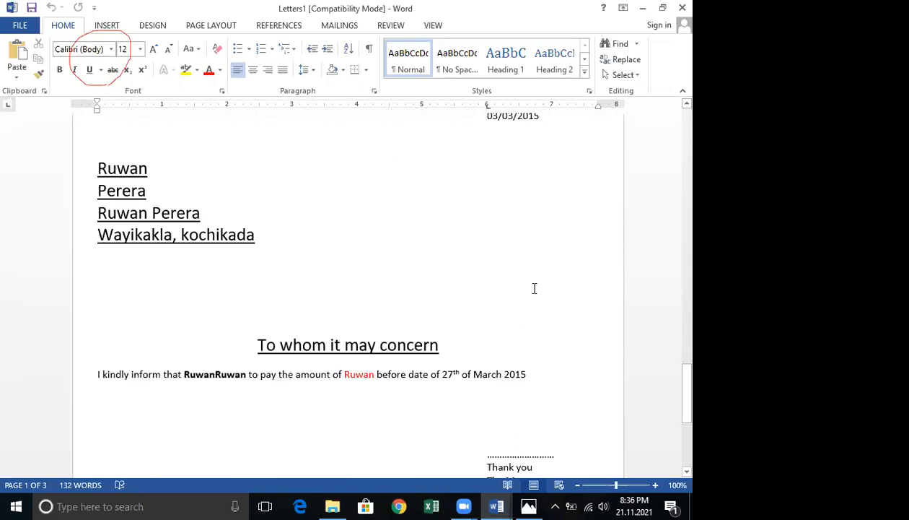
{"action": "scroll", "coordinate": [535, 289], "scroll_direction": "up", "scroll_amount": 2}
{"action": "scroll", "coordinate": [535, 288], "scroll_direction": "up", "scroll_amount": 15}
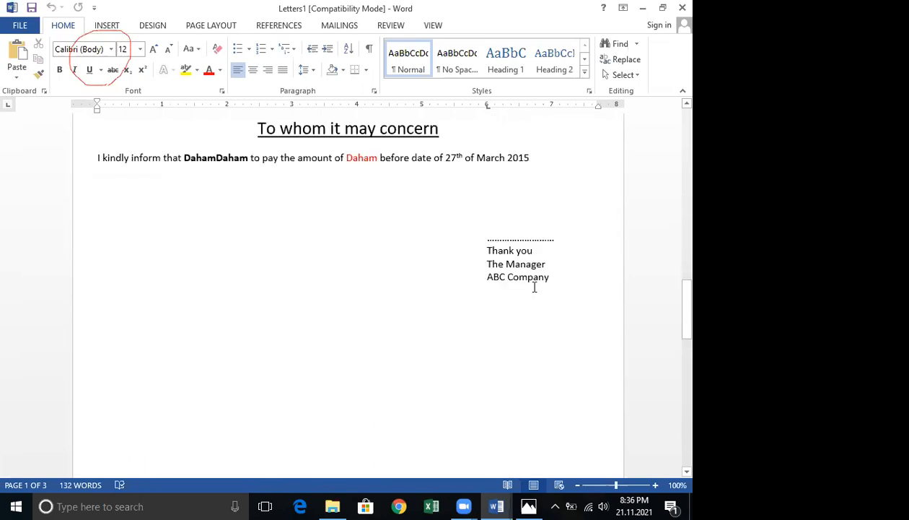
{"action": "scroll", "coordinate": [536, 288], "scroll_direction": "up", "scroll_amount": 15}
{"action": "scroll", "coordinate": [428, 243], "scroll_direction": "up", "scroll_amount": 5}
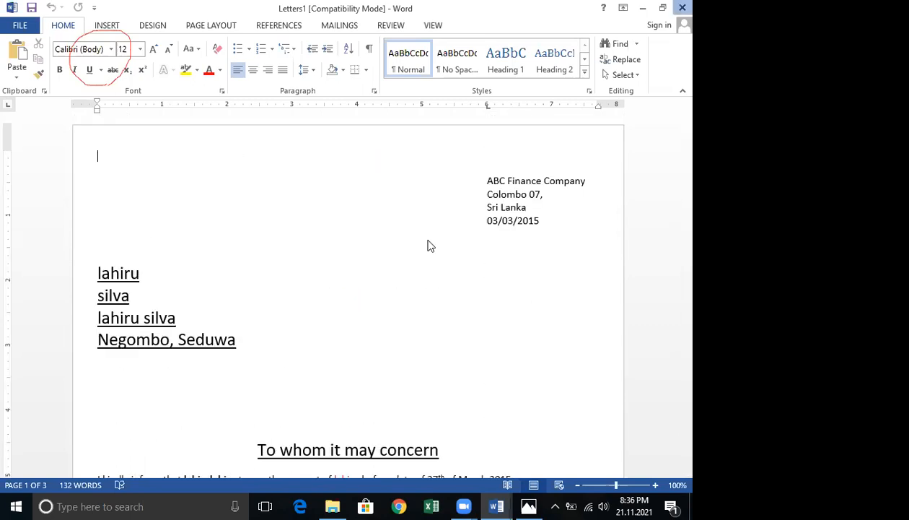
Close the merged letters document and then the mail merge document.
{"action": "key", "text": "ctrl+w"}
{"action": "left_click", "coordinate": [345, 277]}
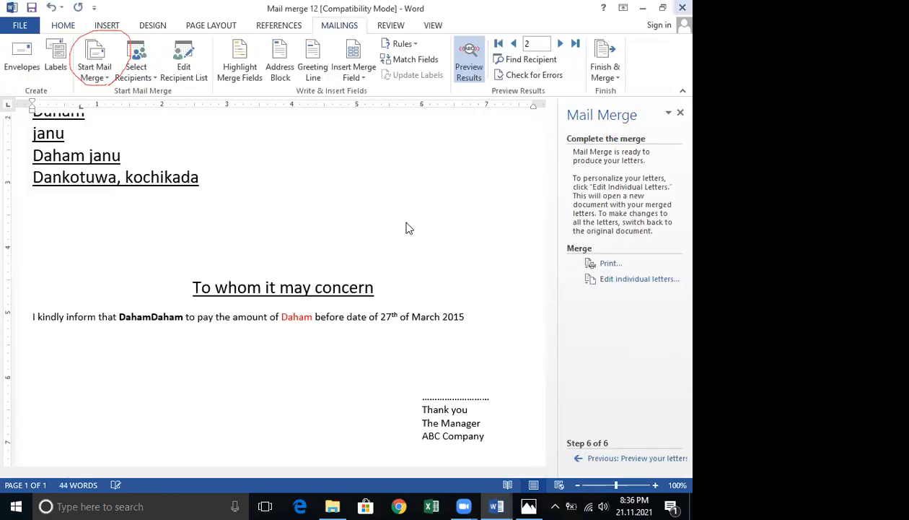
{"action": "key", "text": "ctrl+w"}
{"action": "left_click", "coordinate": [340, 280]}
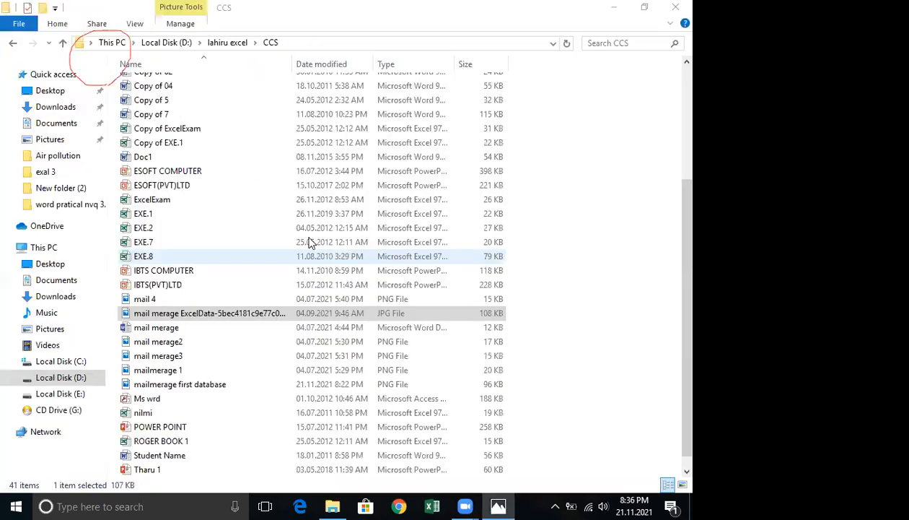
Open the 'mail merage' document from the CCS folder and select the four address lines at its top.
{"action": "double_click", "coordinate": [176, 328]}
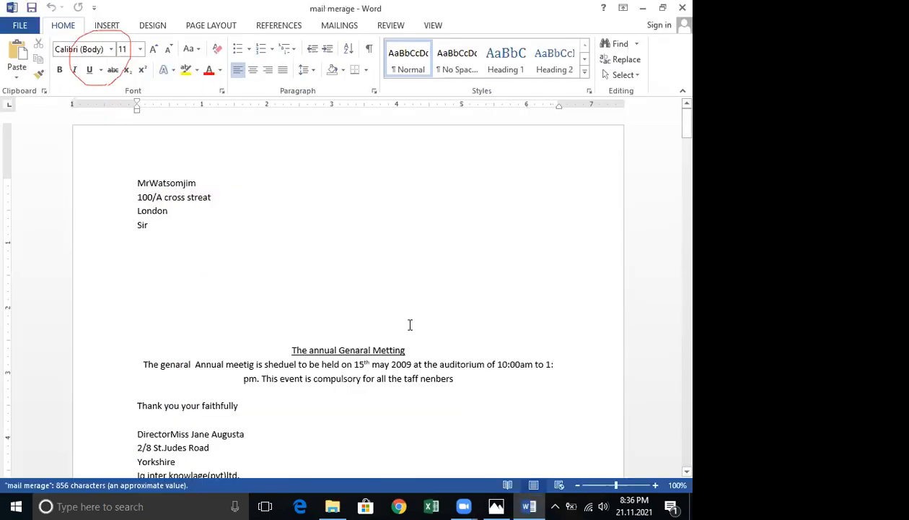
{"action": "scroll", "coordinate": [410, 320], "scroll_direction": "down", "scroll_amount": 2}
{"action": "scroll", "coordinate": [410, 323], "scroll_direction": "up", "scroll_amount": 2}
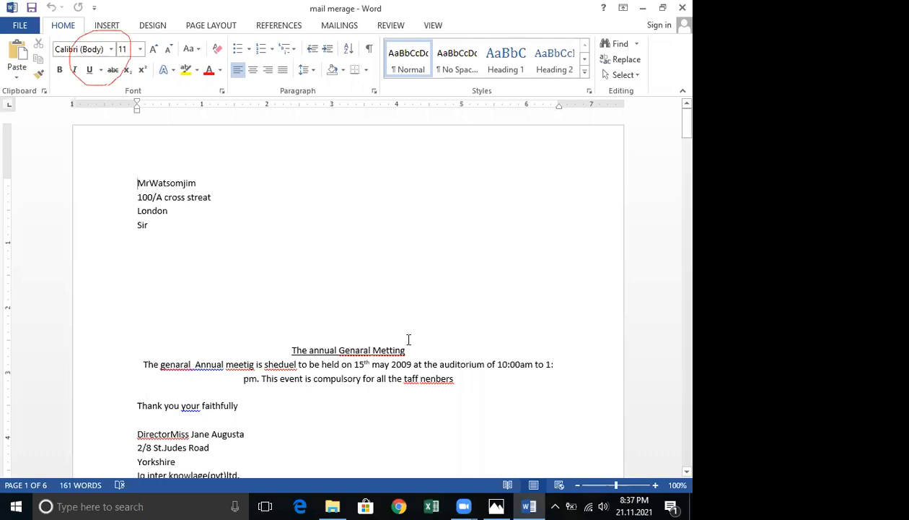
{"action": "scroll", "coordinate": [408, 339], "scroll_direction": "down", "scroll_amount": 1}
{"action": "scroll", "coordinate": [410, 339], "scroll_direction": "down", "scroll_amount": 2}
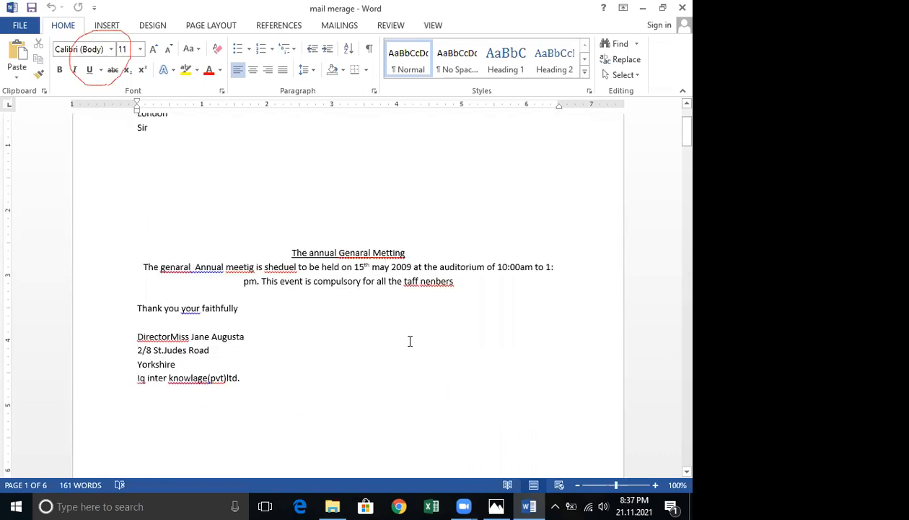
{"action": "scroll", "coordinate": [408, 338], "scroll_direction": "up", "scroll_amount": 3}
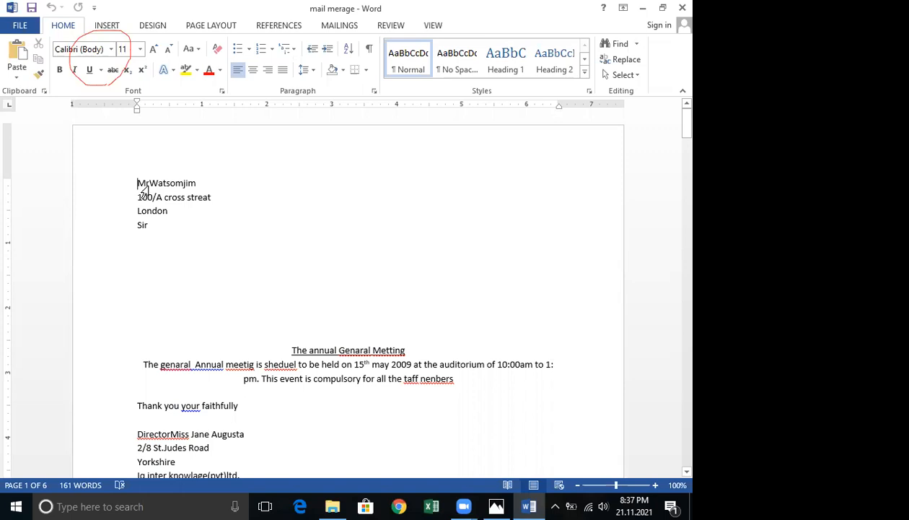
{"action": "left_click_drag", "start_coordinate": [139, 178], "coordinate": [178, 229]}
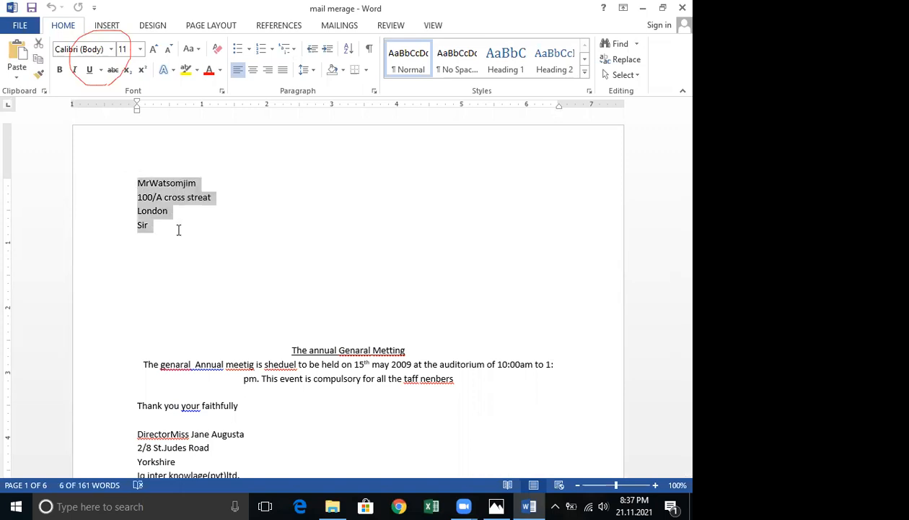
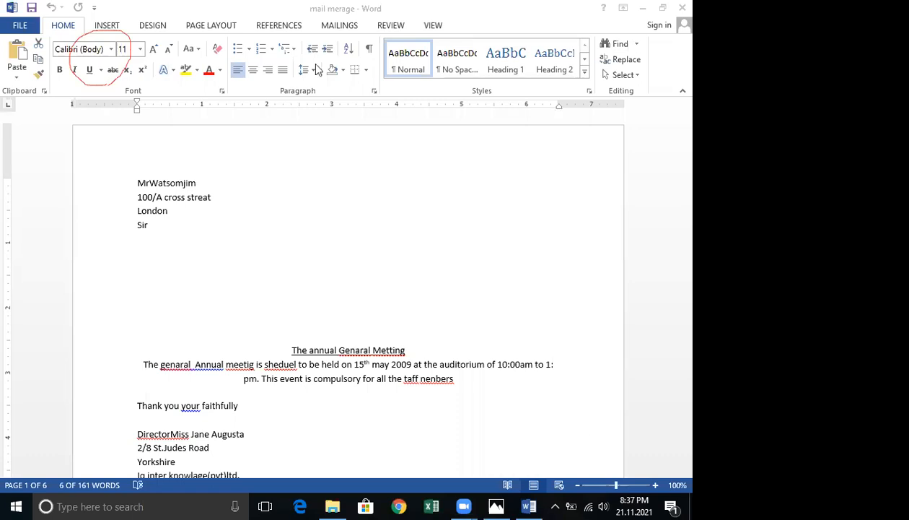
Launch the Step-by-Step Mail Merge Wizard for the letter document.
{"action": "left_click", "coordinate": [340, 27]}
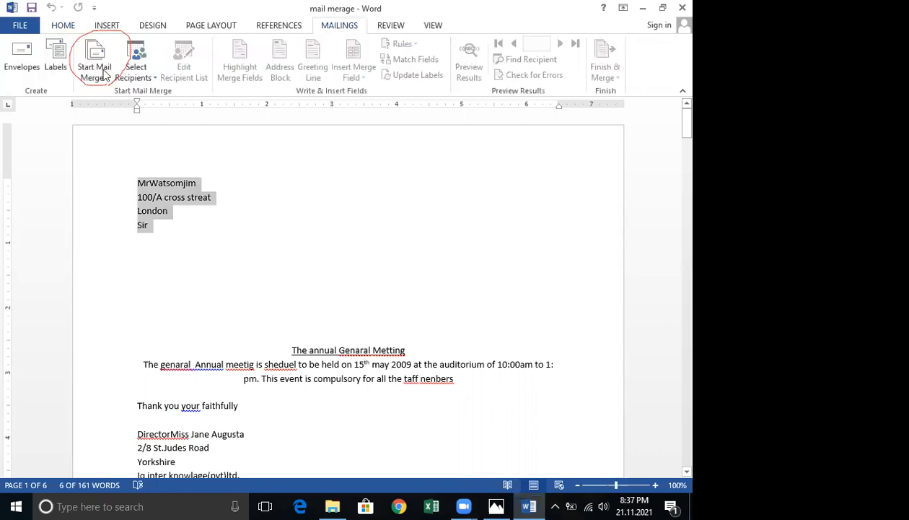
{"action": "left_click", "coordinate": [105, 75]}
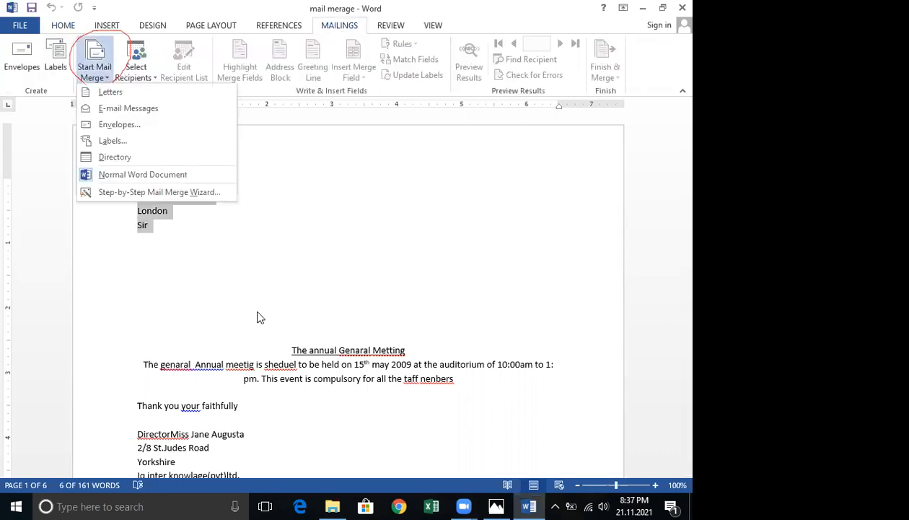
{"action": "left_click", "coordinate": [157, 192]}
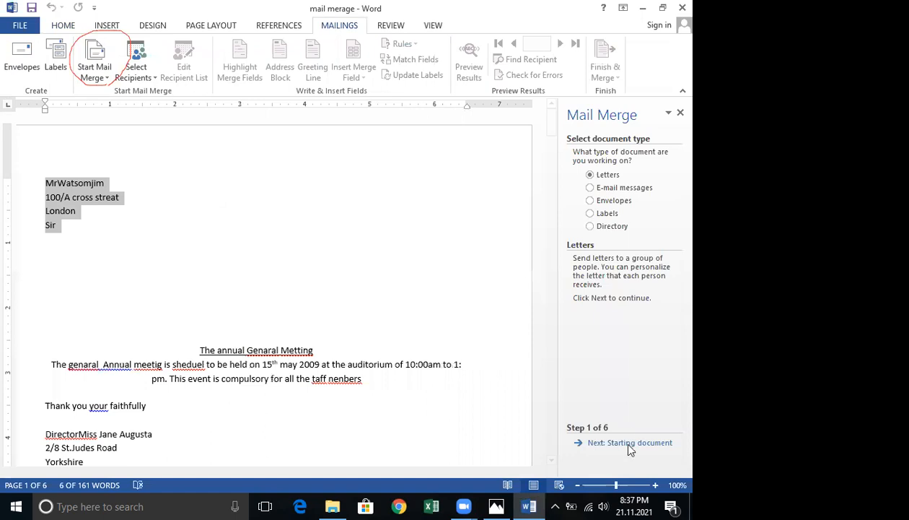
Delete the four address lines at the top of the letter.
{"action": "left_click", "coordinate": [598, 5]}
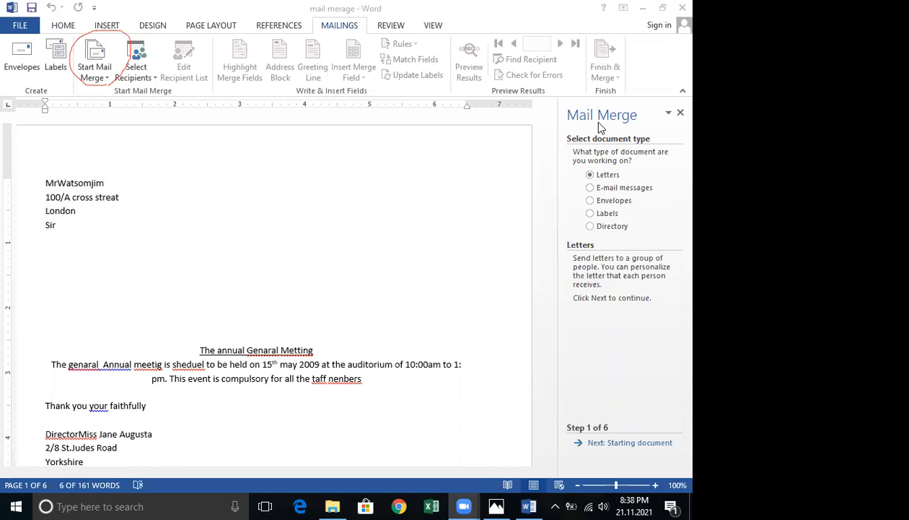
{"action": "left_click", "coordinate": [65, 182]}
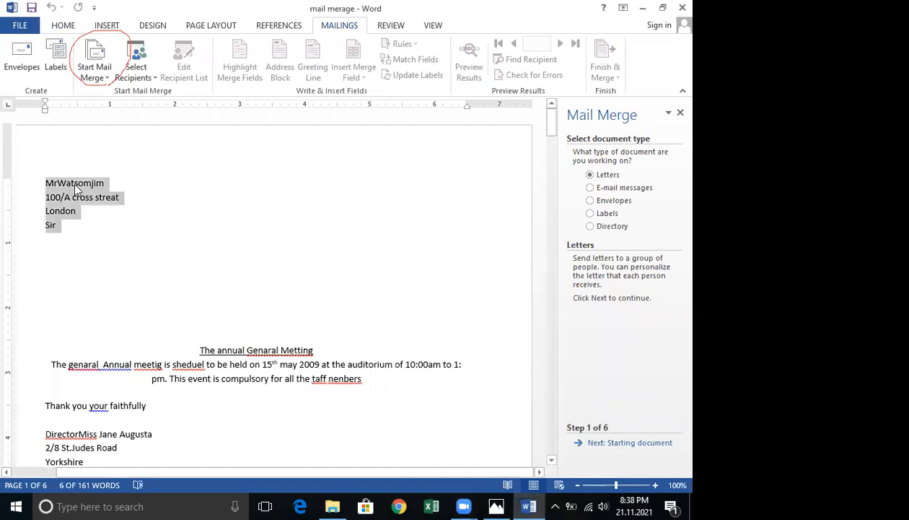
{"action": "key", "text": "Delete"}
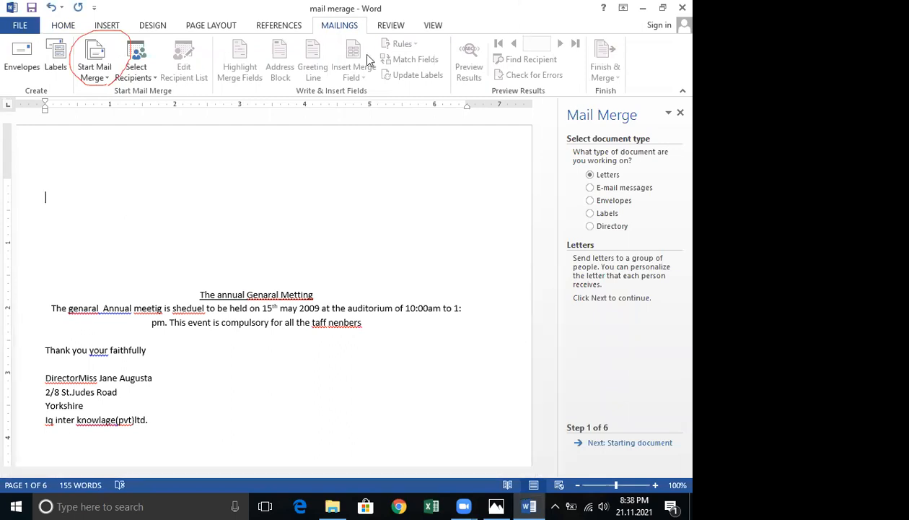
{"action": "left_click", "coordinate": [148, 82]}
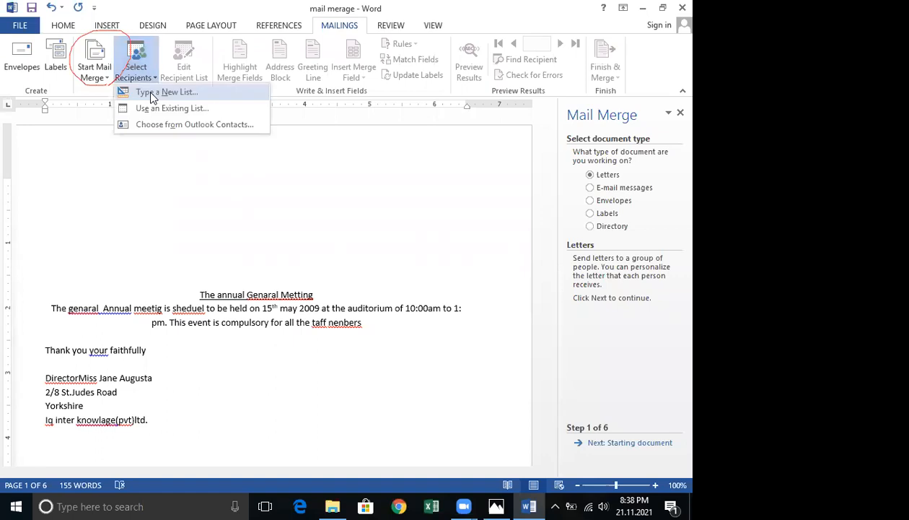
{"action": "left_click", "coordinate": [152, 94]}
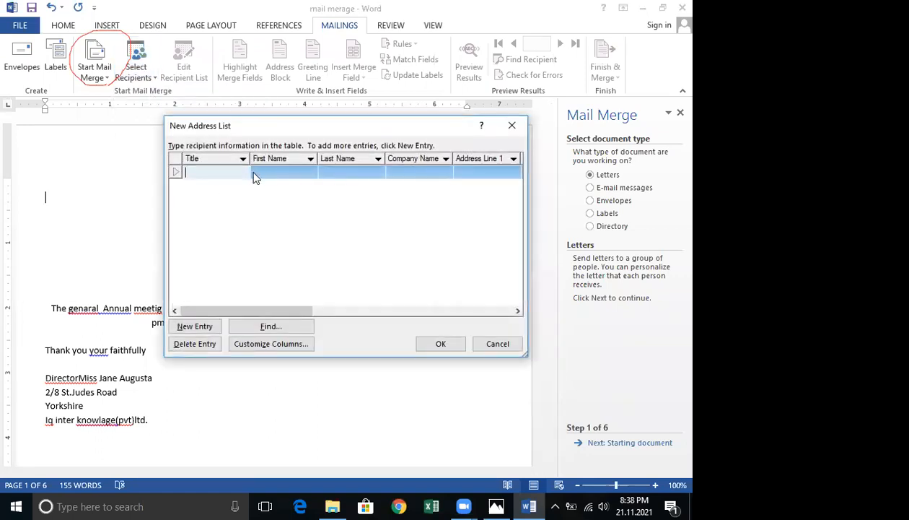
{"action": "left_click", "coordinate": [394, 173]}
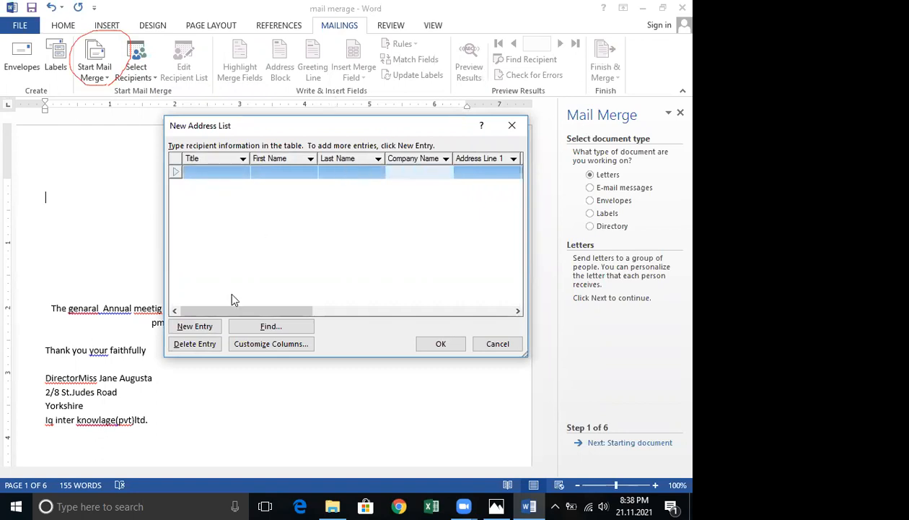
{"action": "left_click", "coordinate": [209, 328]}
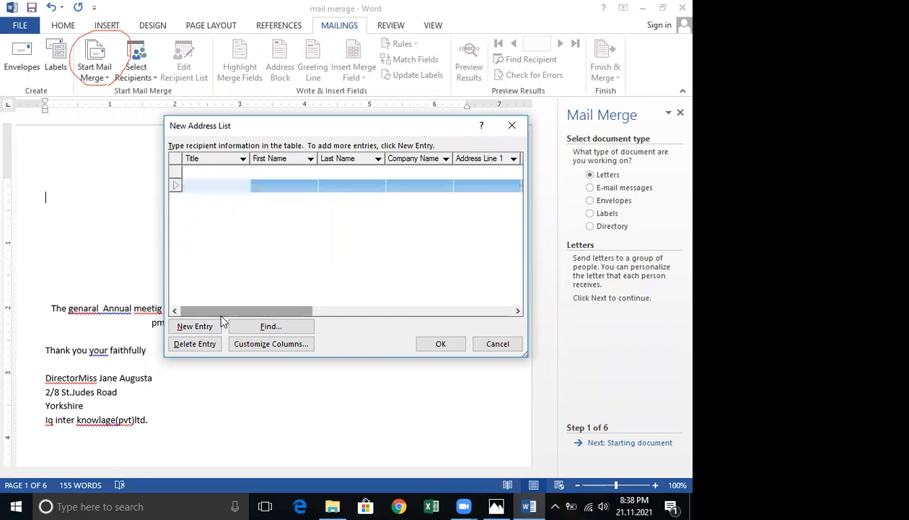
{"action": "left_click", "coordinate": [207, 329]}
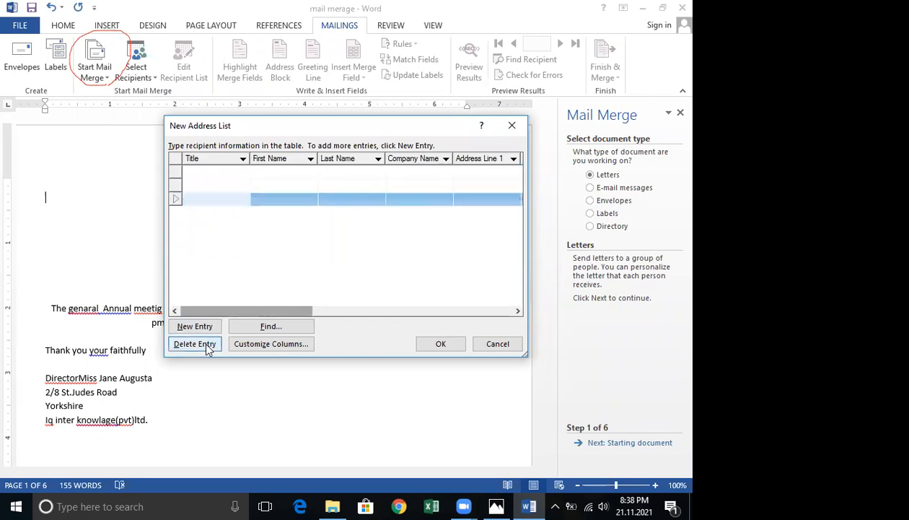
{"action": "left_click", "coordinate": [208, 344]}
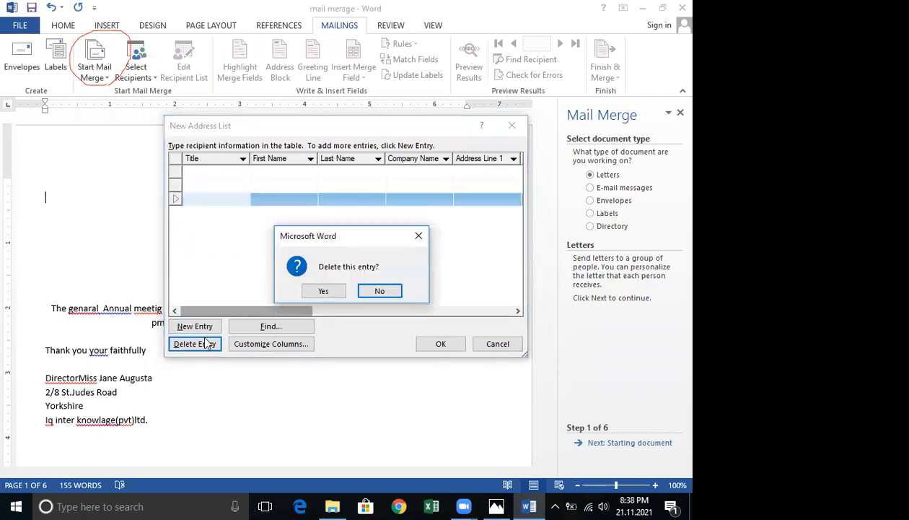
{"action": "left_click", "coordinate": [324, 291]}
{"action": "left_click", "coordinate": [213, 344]}
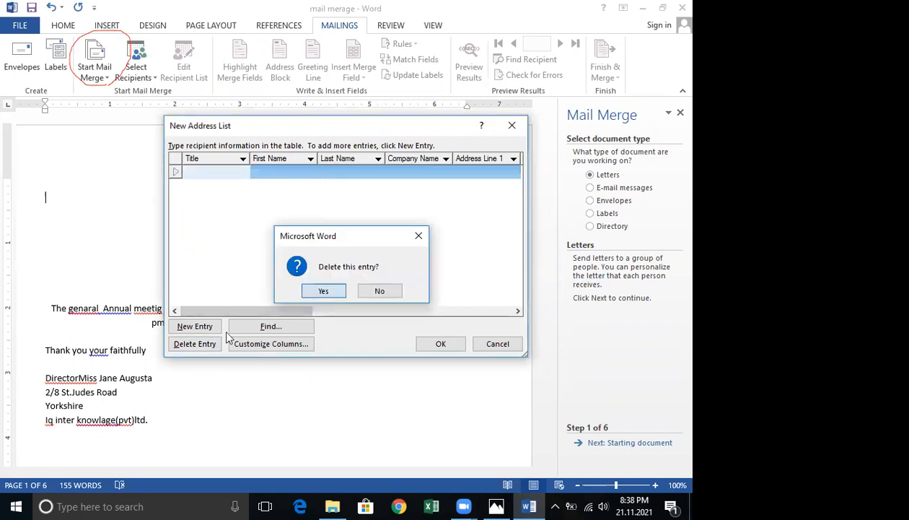
{"action": "left_click", "coordinate": [319, 290]}
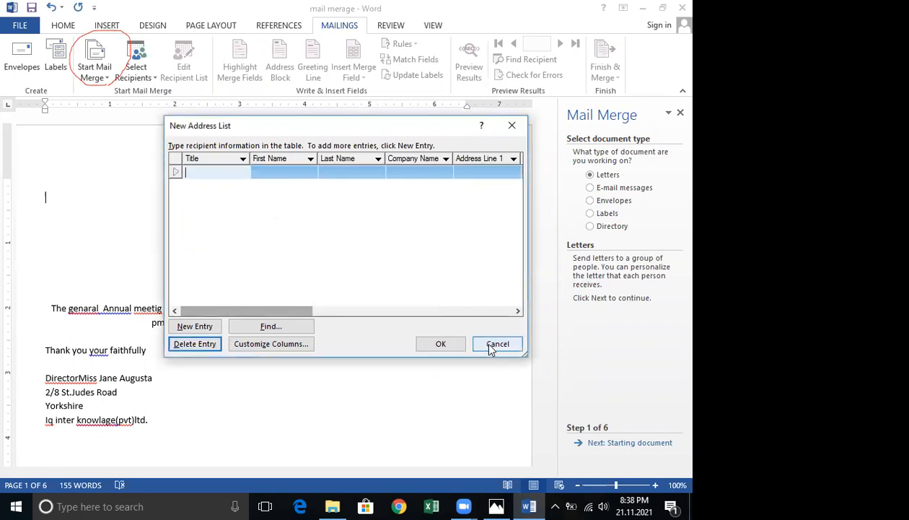
{"action": "left_click", "coordinate": [485, 347]}
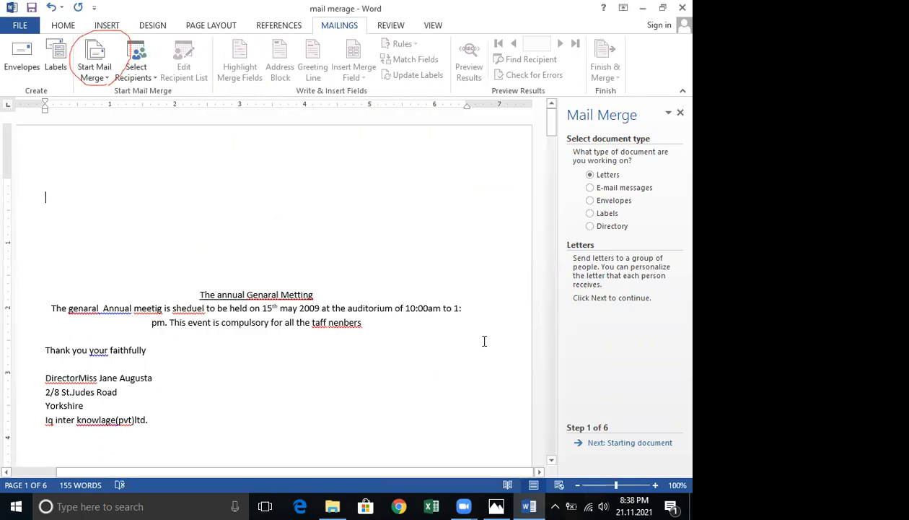
Advance the wizard past the starting document to the recipient selection step, using the current document.
{"action": "left_click", "coordinate": [55, 210]}
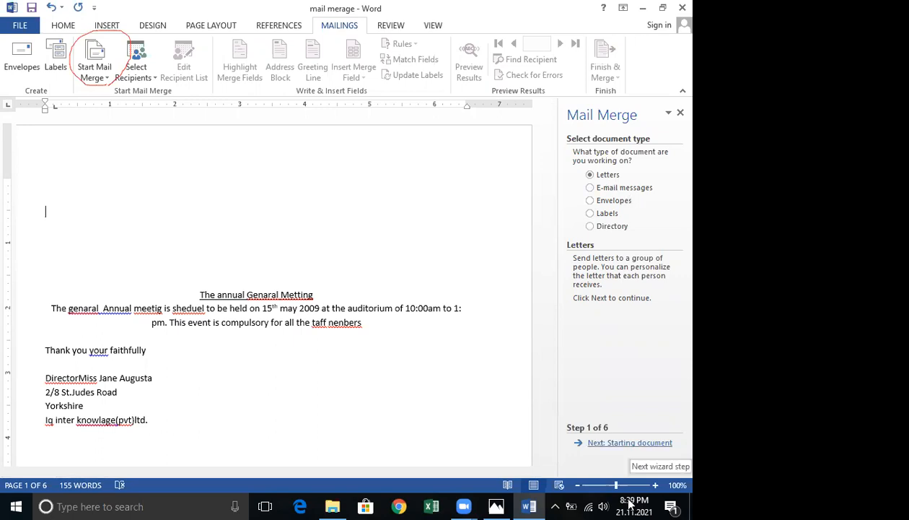
{"action": "left_click", "coordinate": [629, 442]}
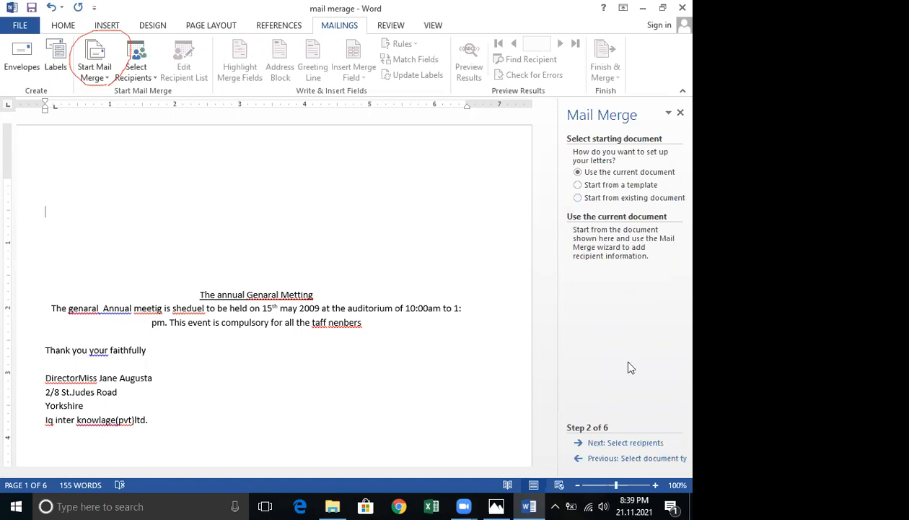
{"action": "left_click", "coordinate": [624, 441]}
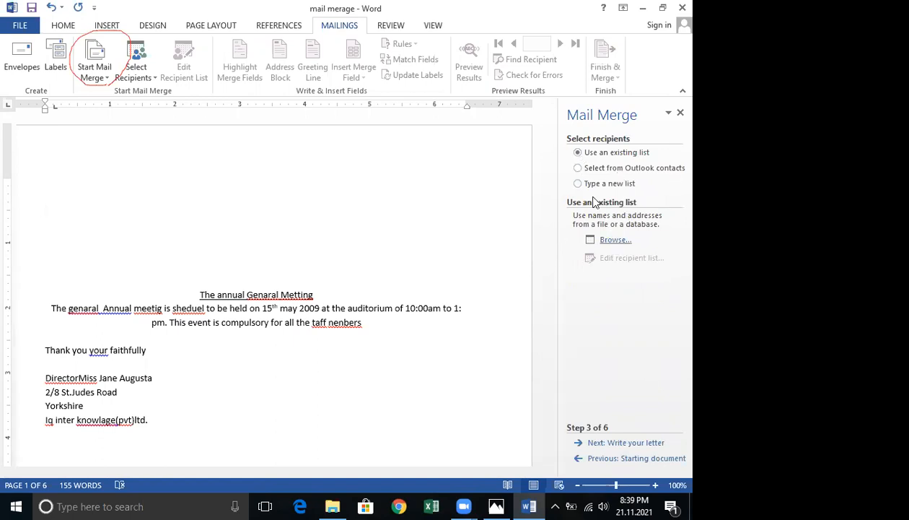
Browse for an existing recipient list and navigate to the CCS folder inside lahiru excel on Local Disk (D:).
{"action": "left_click", "coordinate": [614, 239]}
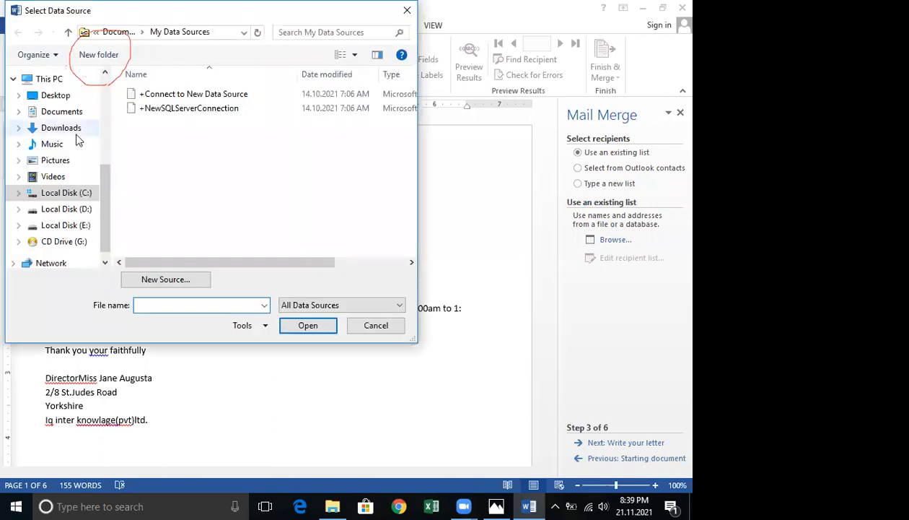
{"action": "left_click", "coordinate": [84, 213]}
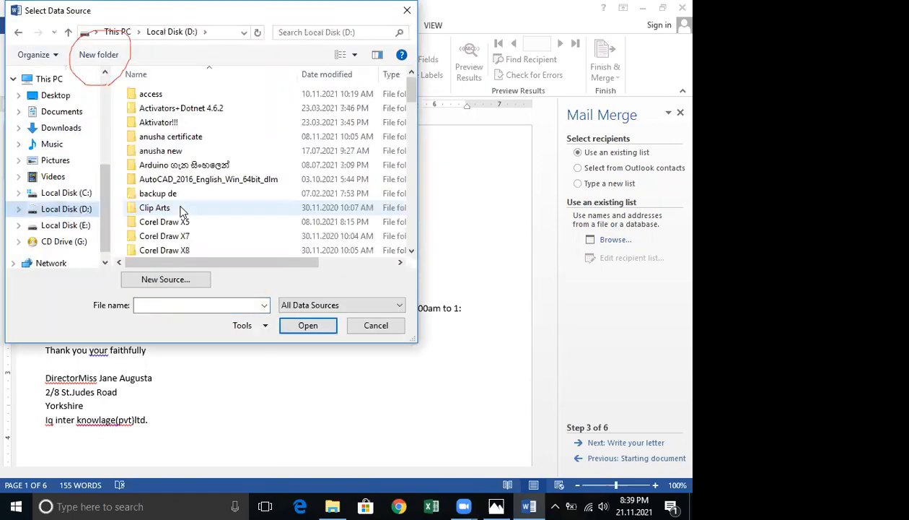
{"action": "scroll", "coordinate": [181, 90], "scroll_direction": "down", "scroll_amount": 5}
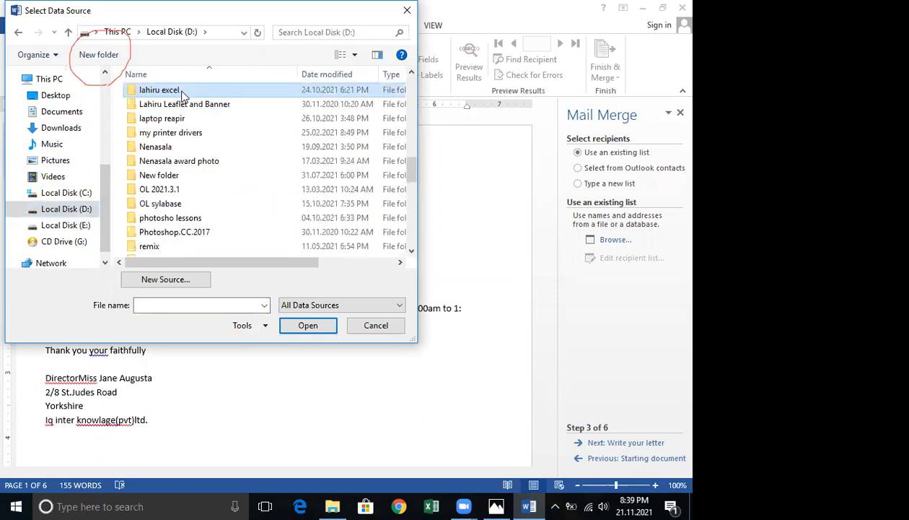
{"action": "double_click", "coordinate": [170, 90]}
{"action": "scroll", "coordinate": [274, 238], "scroll_direction": "down", "scroll_amount": 4}
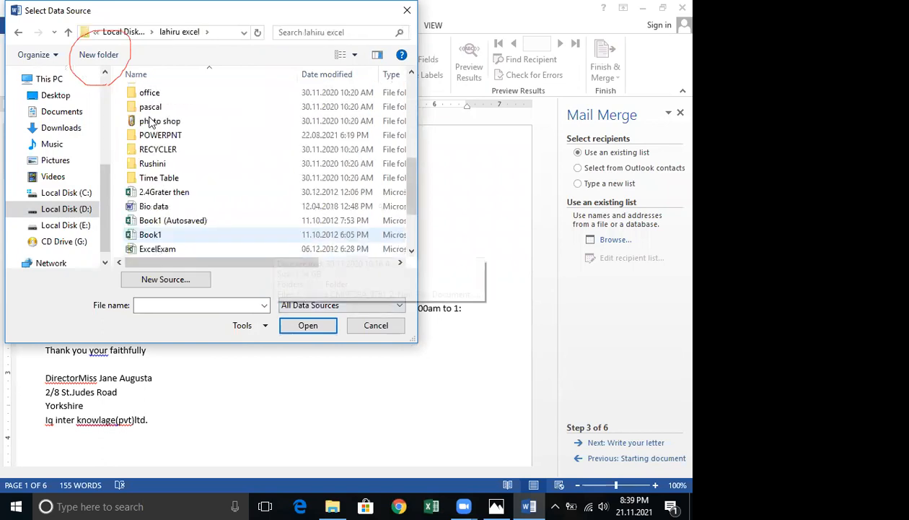
{"action": "scroll", "coordinate": [276, 216], "scroll_direction": "up", "scroll_amount": 5}
{"action": "key", "text": "Return"}
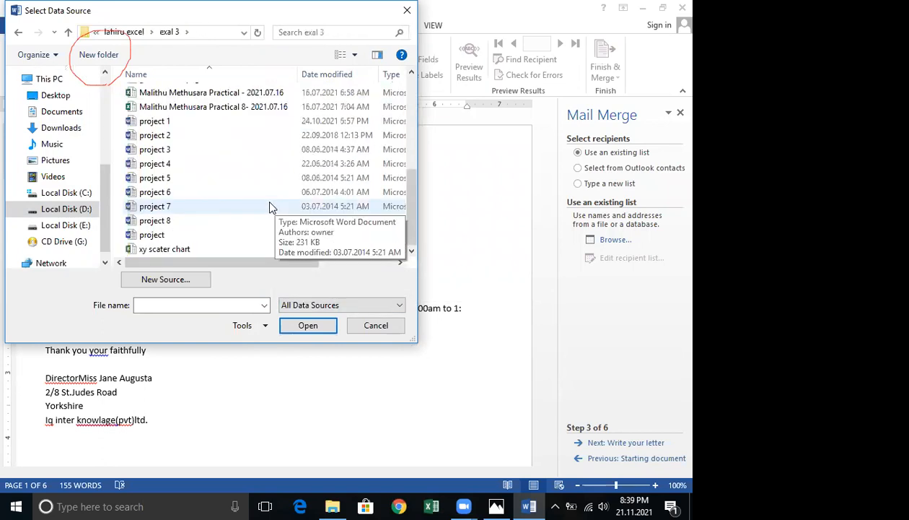
{"action": "left_click", "coordinate": [18, 32]}
{"action": "double_click", "coordinate": [148, 151]}
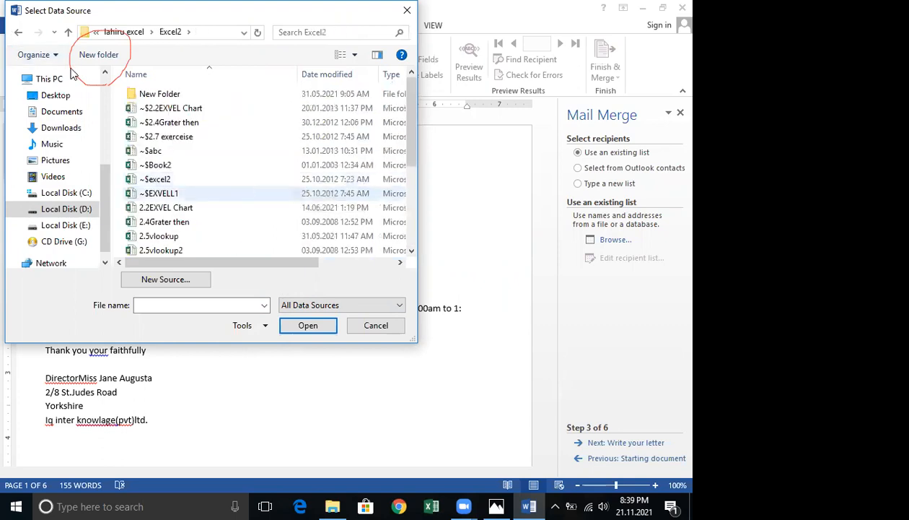
{"action": "double_click", "coordinate": [142, 110]}
Open the 'Ms wrd' data source and accept all its recipients.
{"action": "scroll", "coordinate": [220, 185], "scroll_direction": "down", "scroll_amount": 3}
{"action": "scroll", "coordinate": [187, 195], "scroll_direction": "down", "scroll_amount": 2}
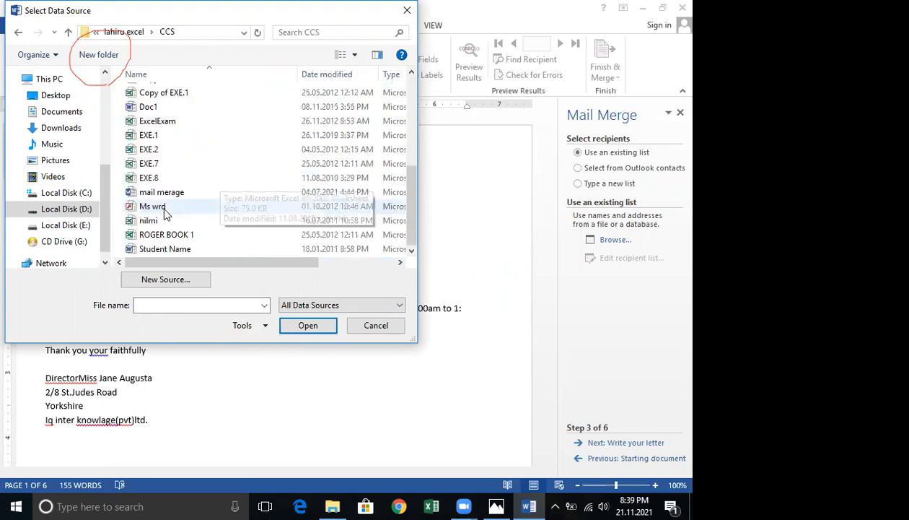
{"action": "left_click", "coordinate": [153, 207]}
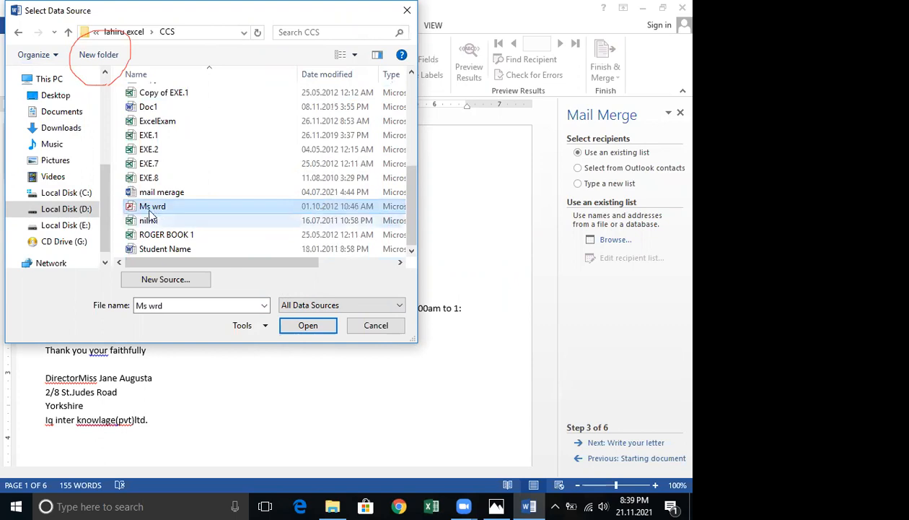
{"action": "left_click", "coordinate": [310, 325]}
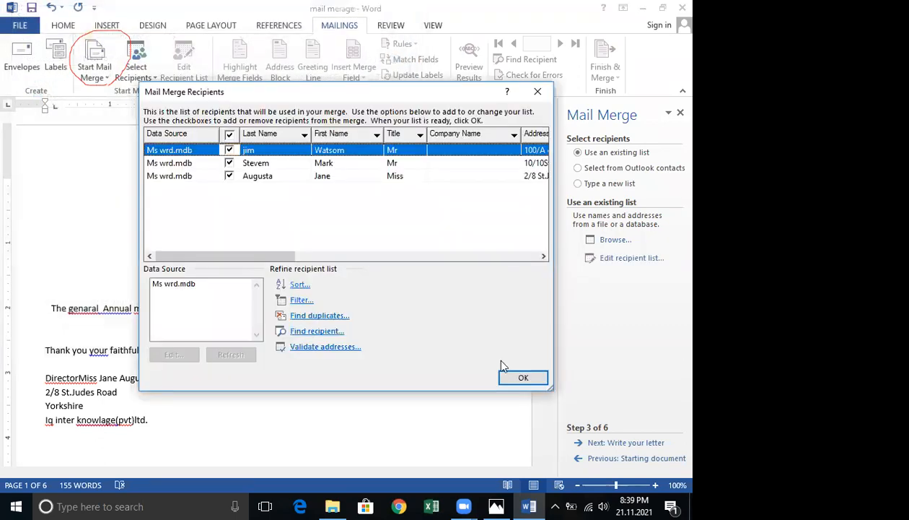
{"action": "left_click", "coordinate": [515, 375]}
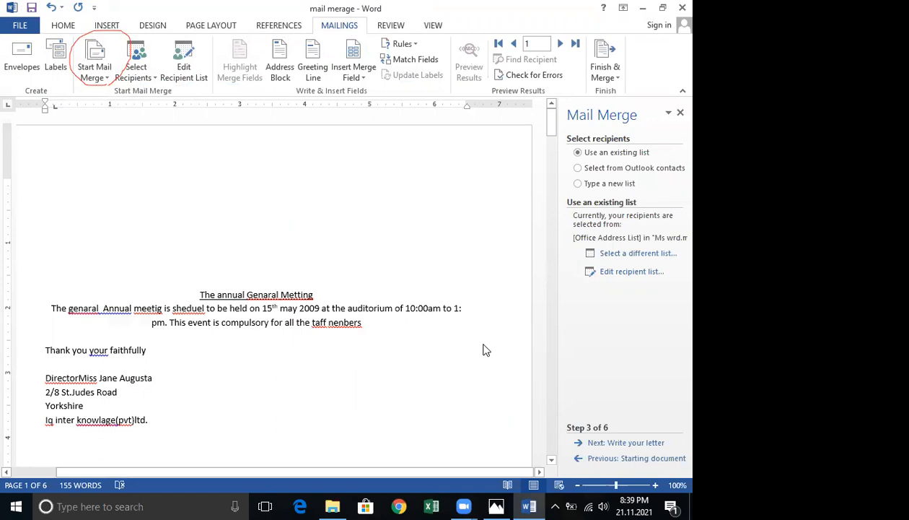
Insert the Title, First_Name and Last_Name merge fields on separate lines at the top of the letter.
{"action": "left_click", "coordinate": [352, 77]}
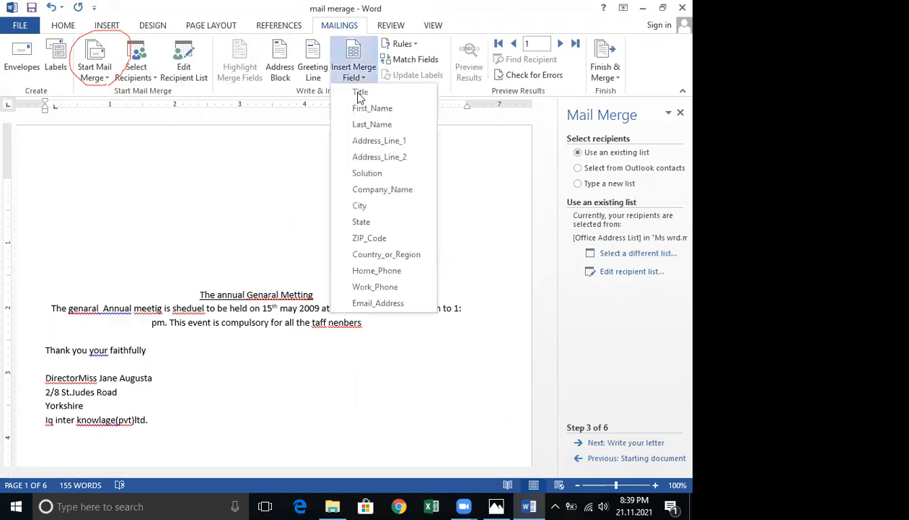
{"action": "left_click", "coordinate": [360, 92]}
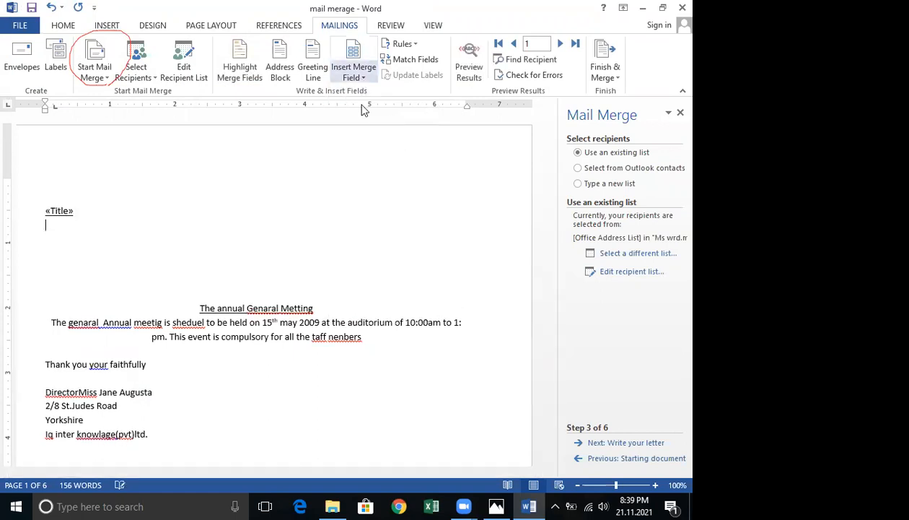
{"action": "left_click", "coordinate": [361, 78]}
{"action": "left_click", "coordinate": [375, 114]}
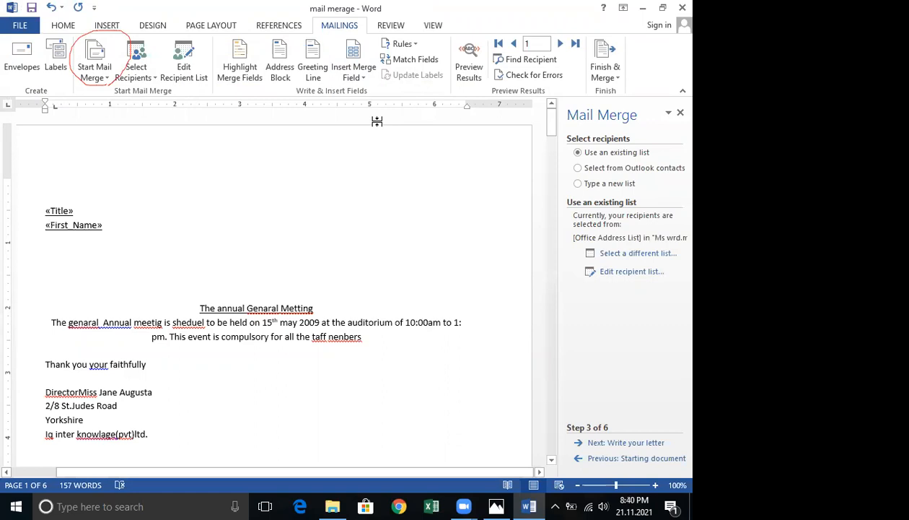
{"action": "left_click", "coordinate": [353, 78]}
{"action": "left_click", "coordinate": [368, 126]}
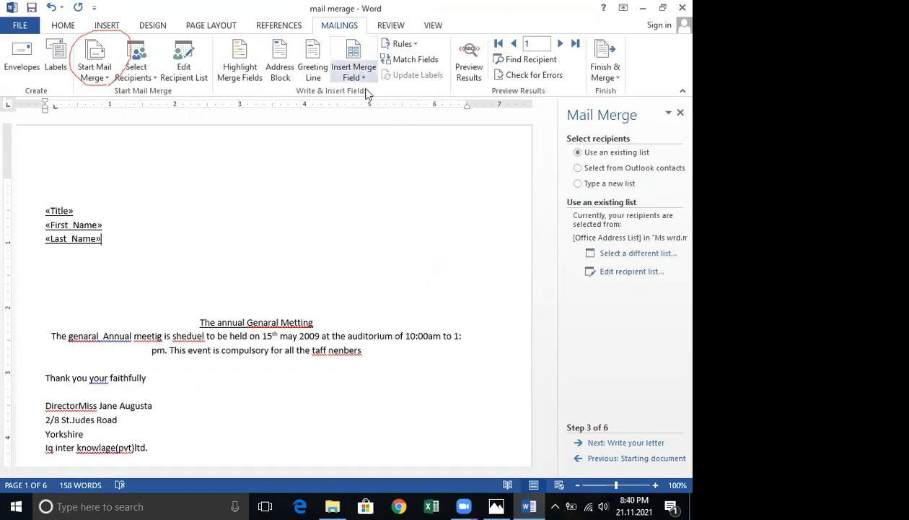
Glance at the spreadsheet data photo, then start a new line below the Last_Name field.
{"action": "left_click", "coordinate": [497, 502]}
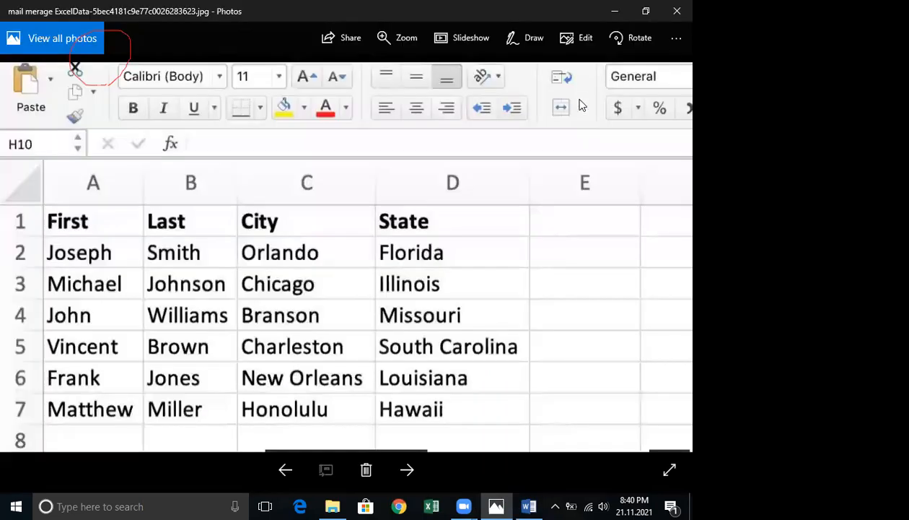
{"action": "left_click", "coordinate": [613, 12]}
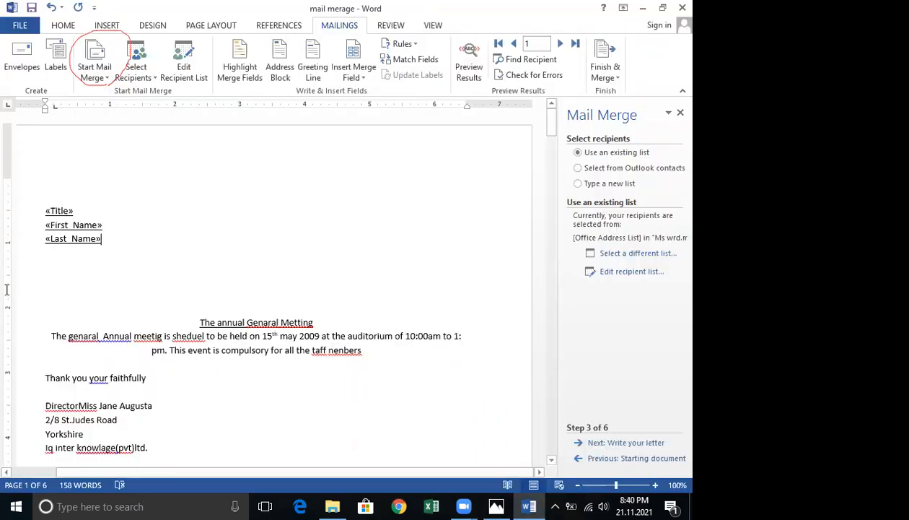
{"action": "key", "text": "Return"}
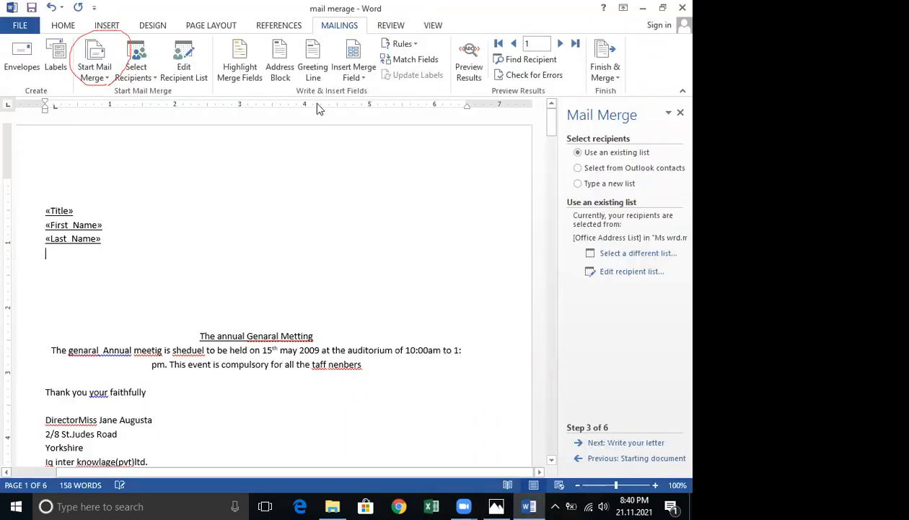
Insert the City and State merge fields on new lines below Last_Name, and continue to the letter-writing wizard step.
{"action": "left_click", "coordinate": [350, 77]}
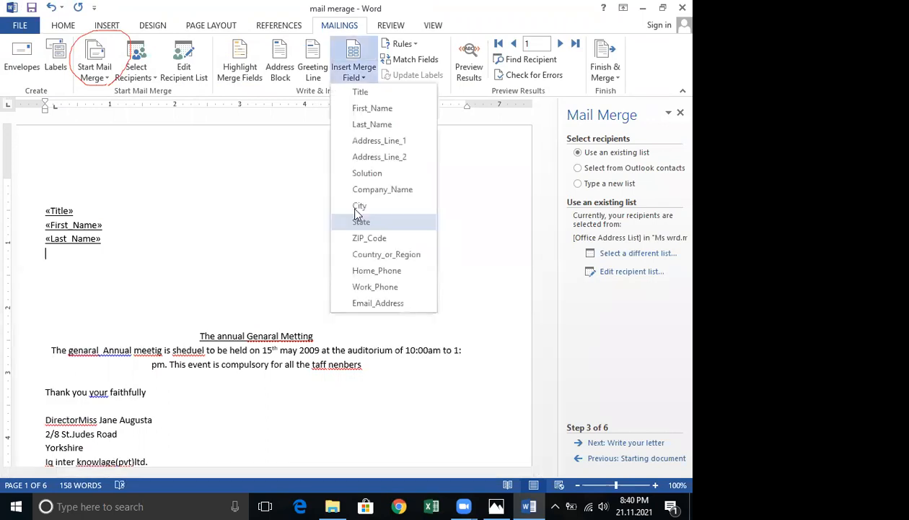
{"action": "left_click", "coordinate": [357, 206]}
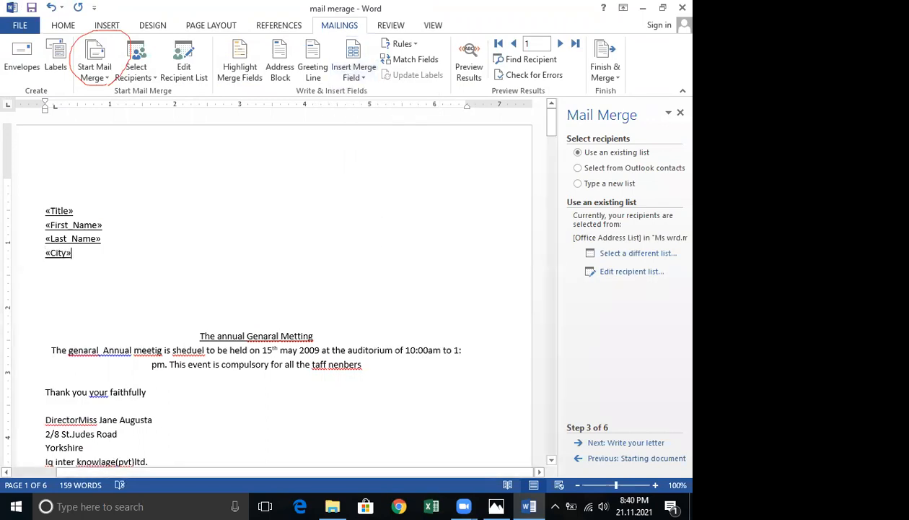
{"action": "key", "text": "Return"}
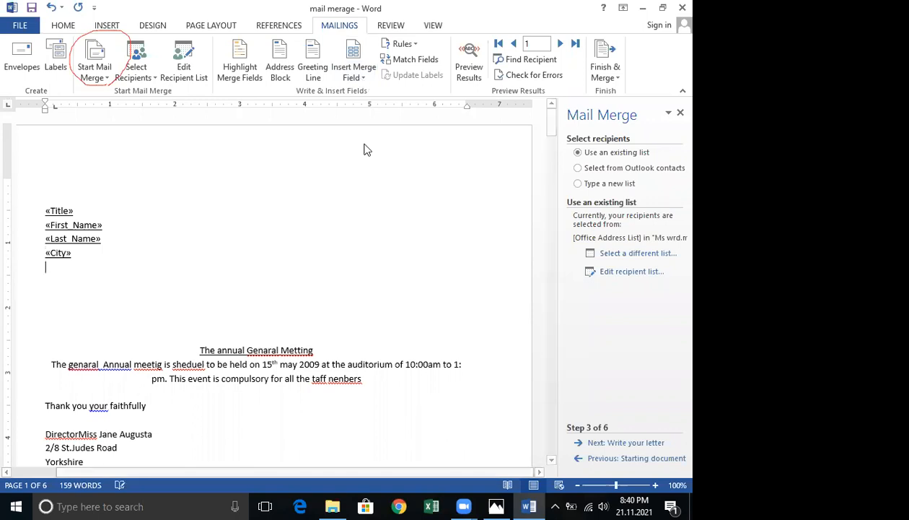
{"action": "left_click", "coordinate": [354, 72]}
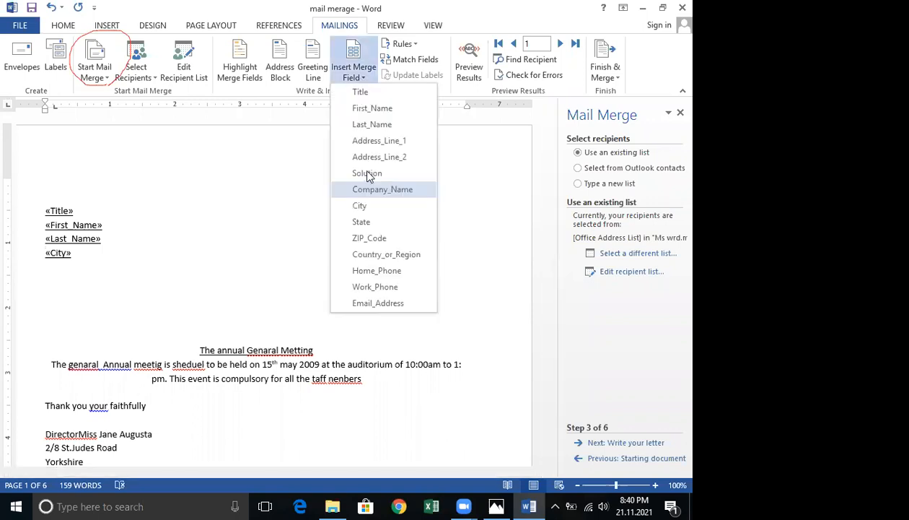
{"action": "left_click", "coordinate": [368, 222]}
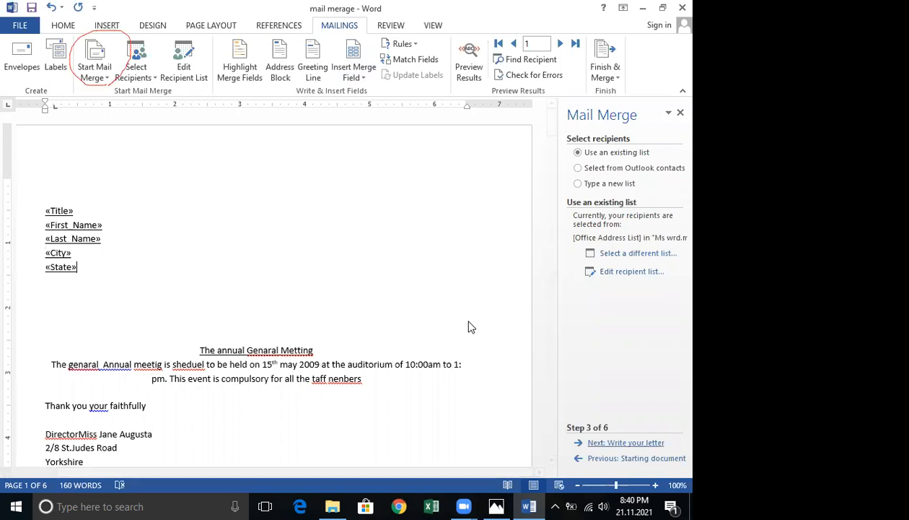
{"action": "left_click", "coordinate": [599, 442]}
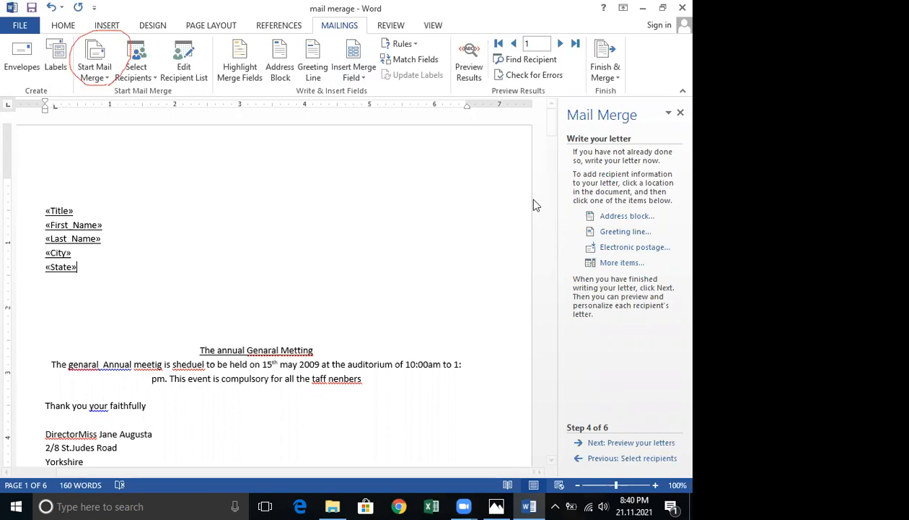
Insert an address block that never includes the country or region, then delete it again.
{"action": "left_click", "coordinate": [627, 220]}
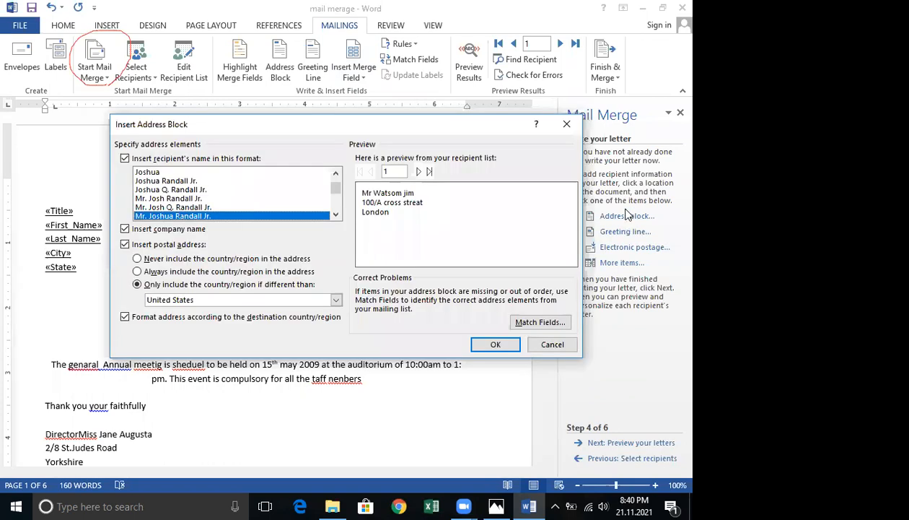
{"action": "left_click", "coordinate": [137, 259]}
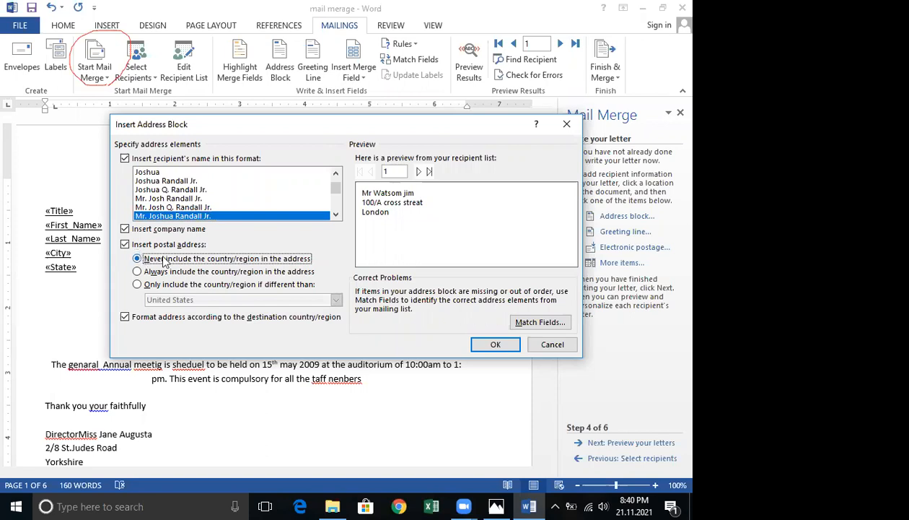
{"action": "left_click", "coordinate": [474, 347]}
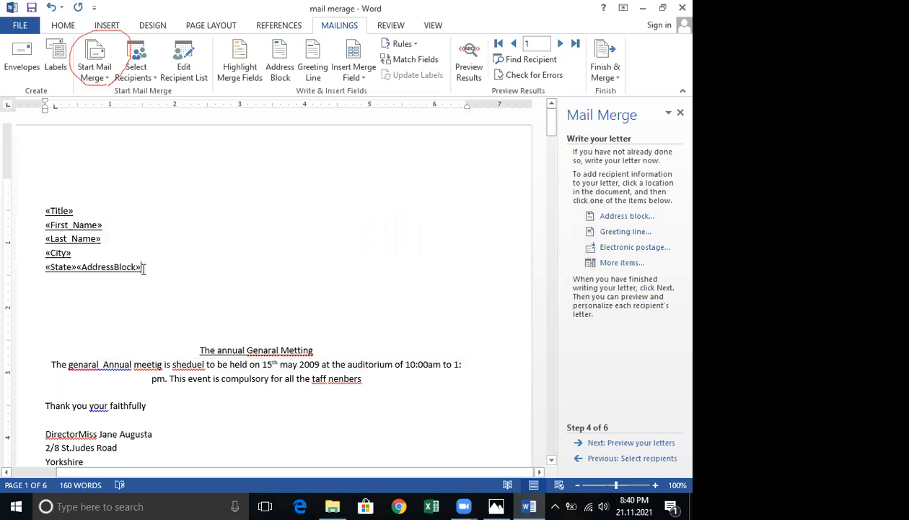
{"action": "double_click", "coordinate": [121, 266]}
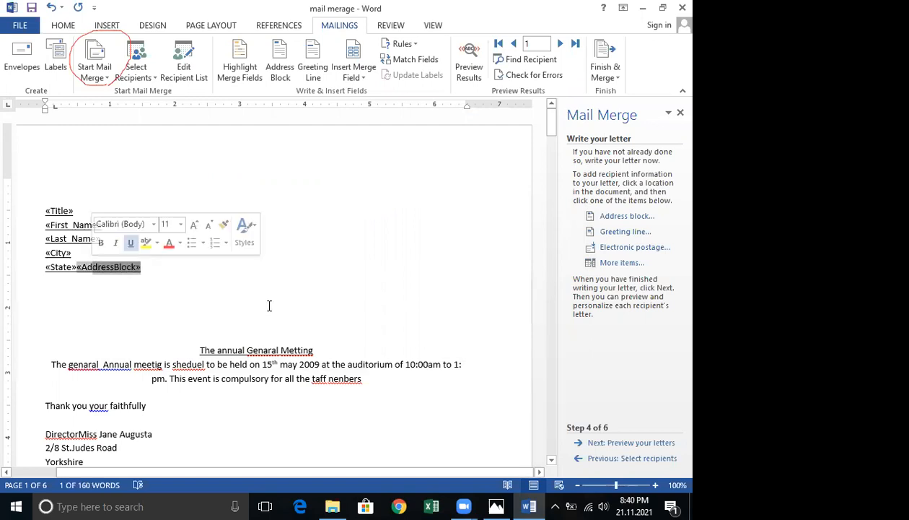
{"action": "key", "text": "BackSpace"}
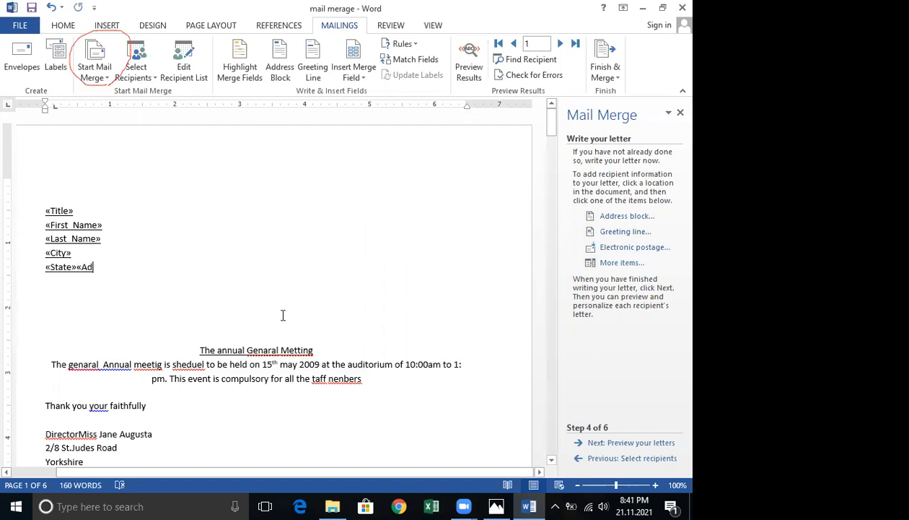
{"action": "key", "text": "BackSpace"}
{"action": "key", "text": "BackSpace"}
Advance to previewing the letters and browse through recipients 1 to 3.
{"action": "left_click", "coordinate": [625, 447]}
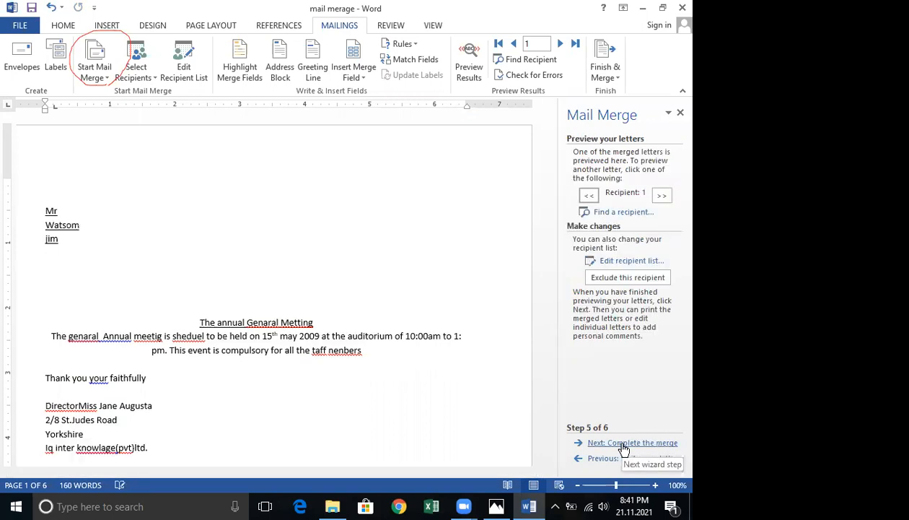
{"action": "left_click", "coordinate": [662, 196]}
{"action": "left_click", "coordinate": [664, 201]}
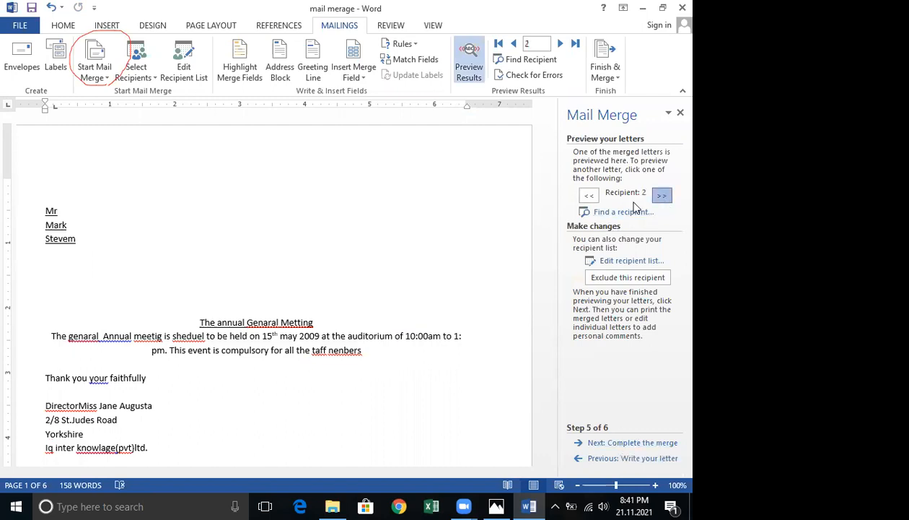
{"action": "double_click", "coordinate": [591, 201]}
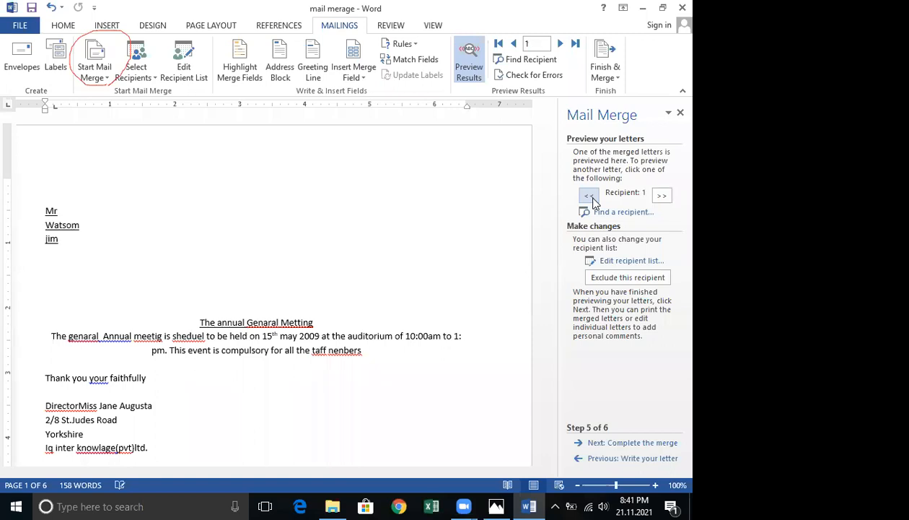
{"action": "double_click", "coordinate": [661, 200]}
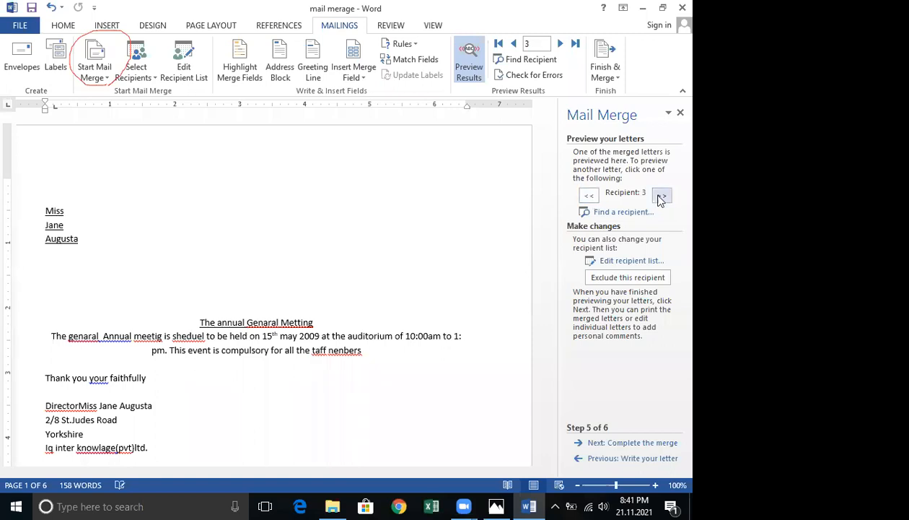
Complete the merge by editing individual letters, merging all records into a new document.
{"action": "left_click", "coordinate": [633, 443]}
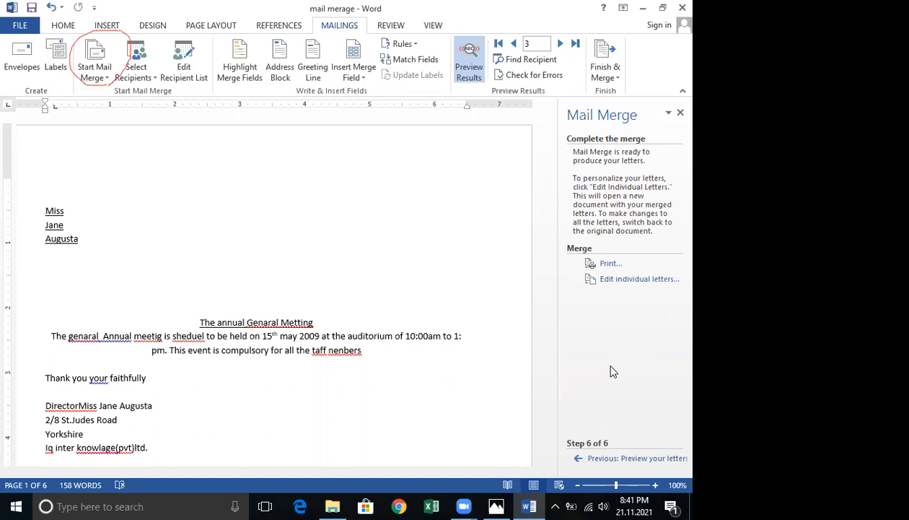
{"action": "left_click", "coordinate": [613, 287]}
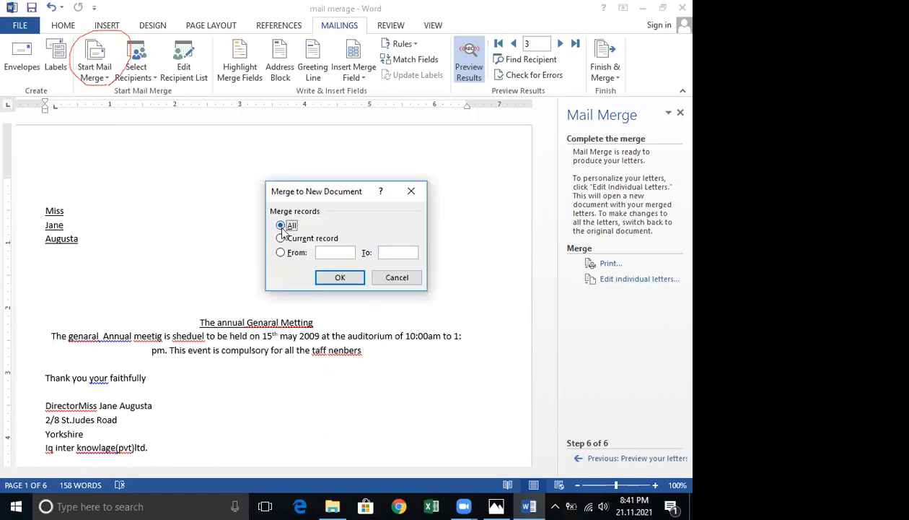
{"action": "left_click", "coordinate": [331, 277]}
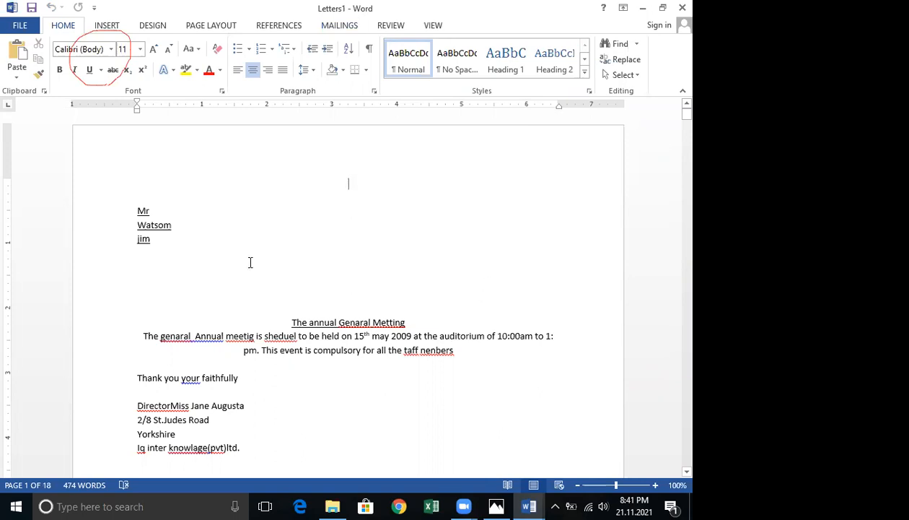
Scroll through the merged document to examine each recipient's letter.
{"action": "scroll", "coordinate": [248, 262], "scroll_direction": "down", "scroll_amount": 10}
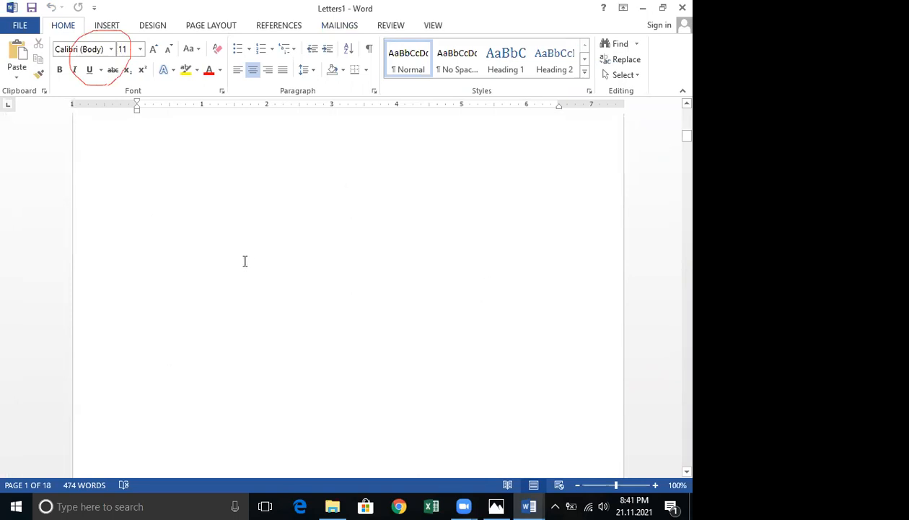
{"action": "scroll", "coordinate": [244, 260], "scroll_direction": "down", "scroll_amount": 3}
{"action": "scroll", "coordinate": [242, 259], "scroll_direction": "down", "scroll_amount": 15}
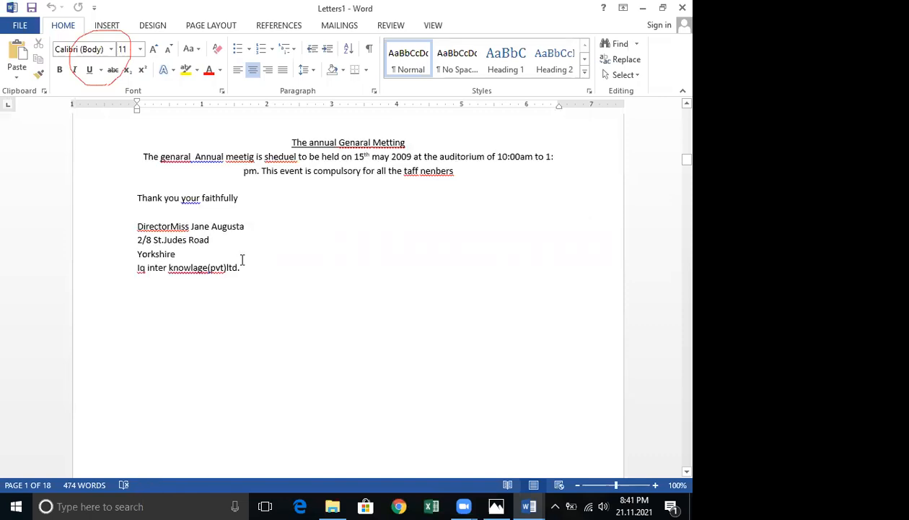
{"action": "scroll", "coordinate": [241, 254], "scroll_direction": "down", "scroll_amount": 10}
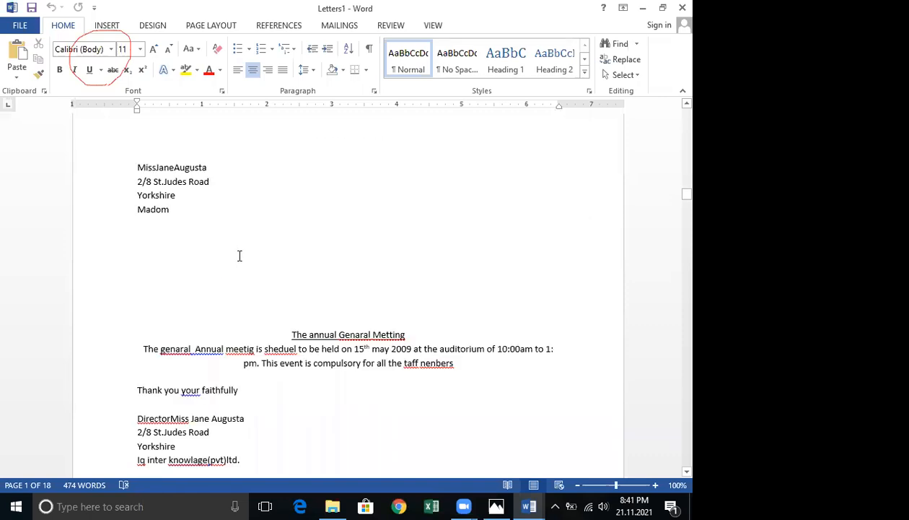
{"action": "scroll", "coordinate": [241, 254], "scroll_direction": "down", "scroll_amount": 5}
{"action": "scroll", "coordinate": [241, 254], "scroll_direction": "down", "scroll_amount": 5}
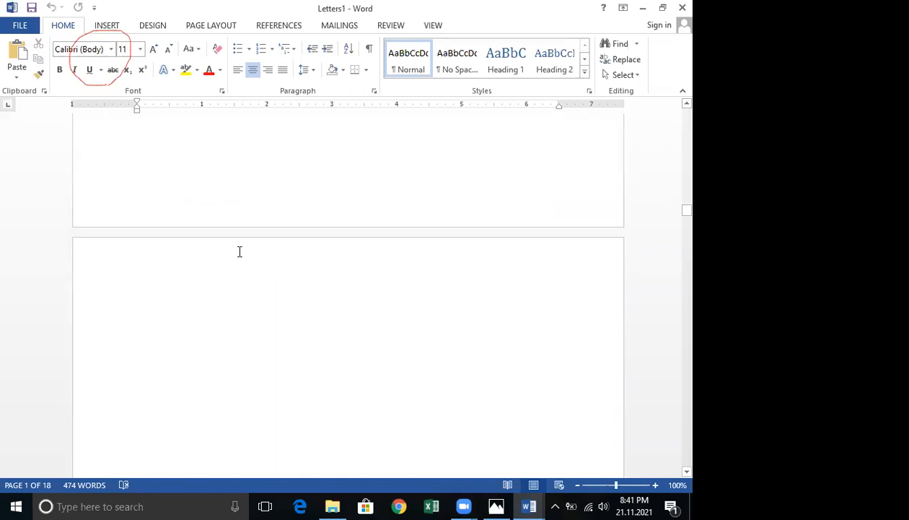
{"action": "scroll", "coordinate": [240, 252], "scroll_direction": "down", "scroll_amount": 10}
{"action": "scroll", "coordinate": [239, 252], "scroll_direction": "down", "scroll_amount": 3}
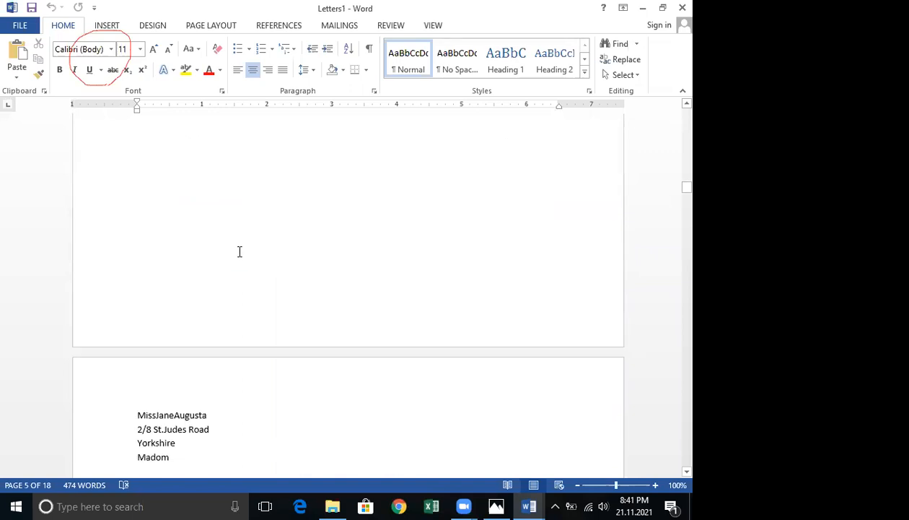
{"action": "scroll", "coordinate": [239, 251], "scroll_direction": "up", "scroll_amount": 4}
{"action": "scroll", "coordinate": [238, 253], "scroll_direction": "down", "scroll_amount": 3}
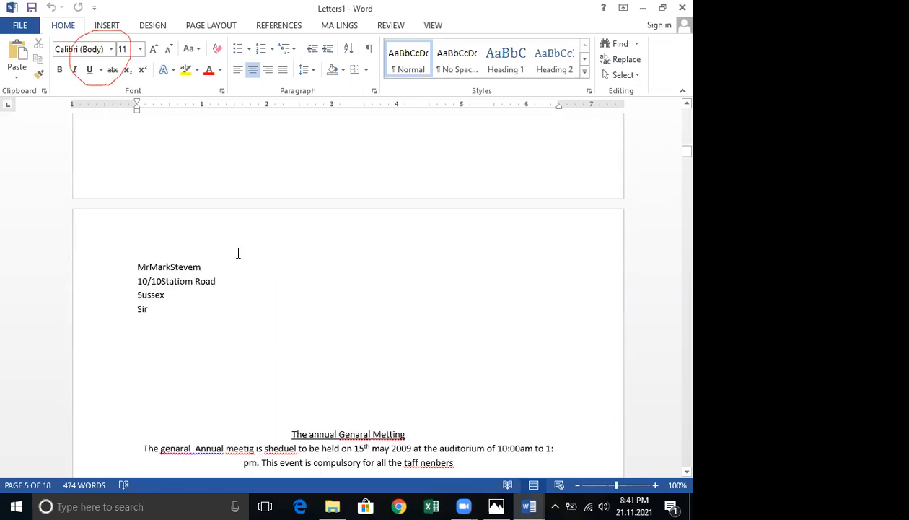
{"action": "scroll", "coordinate": [236, 252], "scroll_direction": "up", "scroll_amount": 3}
{"action": "scroll", "coordinate": [236, 251], "scroll_direction": "up", "scroll_amount": 3}
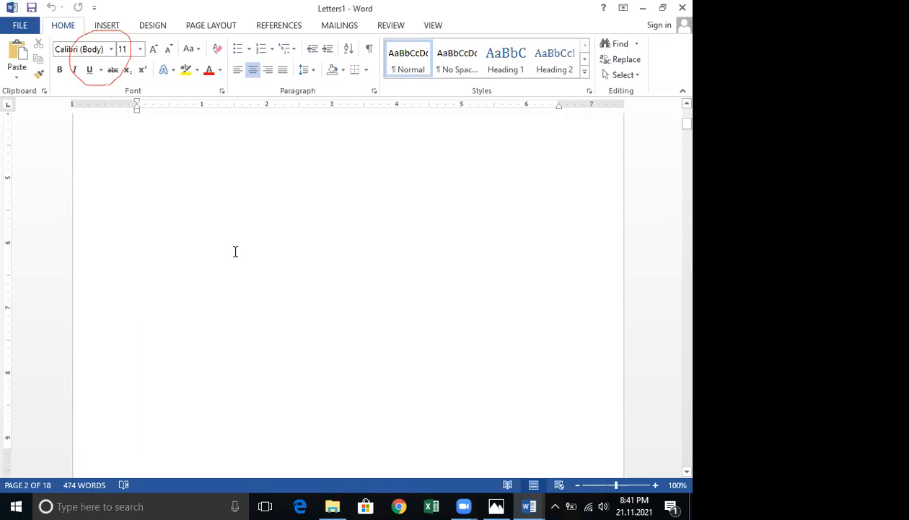
{"action": "scroll", "coordinate": [235, 251], "scroll_direction": "up", "scroll_amount": 10}
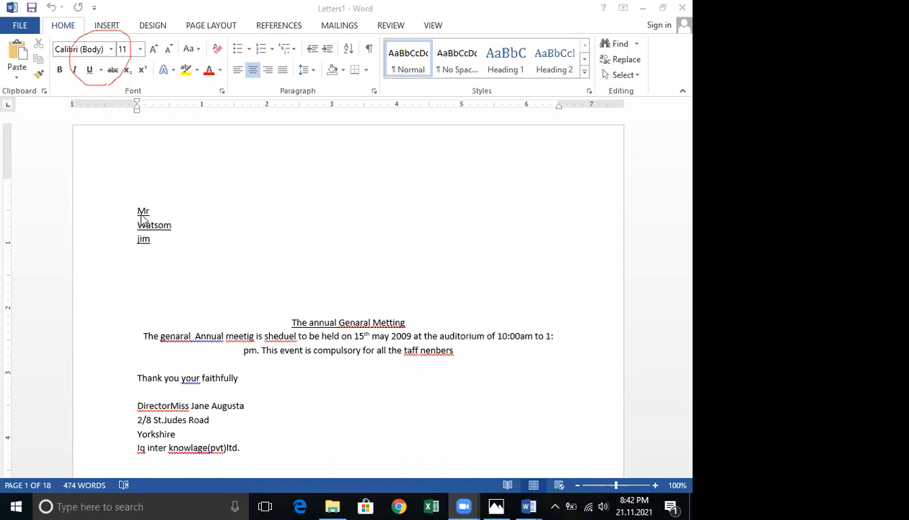
Delete the three recipient name lines at the top of the first merged letter.
{"action": "left_click_drag", "start_coordinate": [138, 209], "coordinate": [153, 251]}
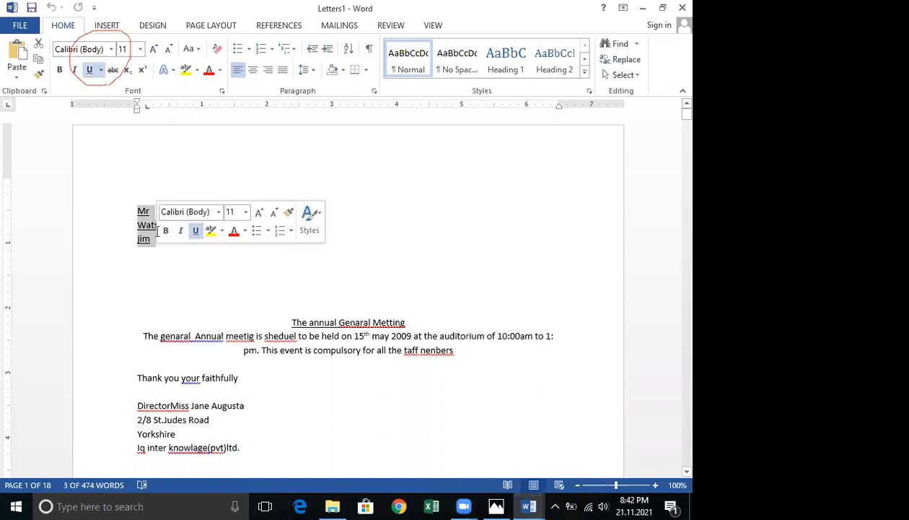
{"action": "key", "text": "Delete"}
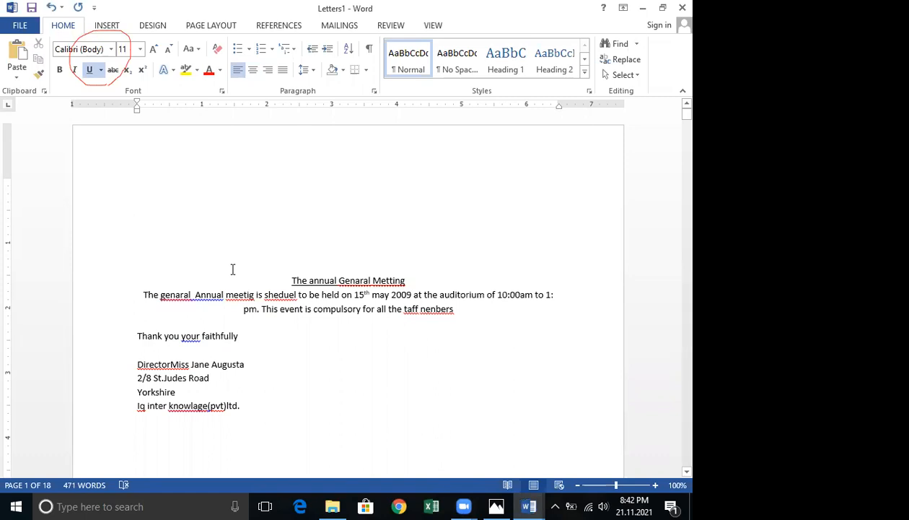
{"action": "scroll", "coordinate": [233, 230], "scroll_direction": "down", "scroll_amount": 1}
{"action": "key", "text": "ctrl+a"}
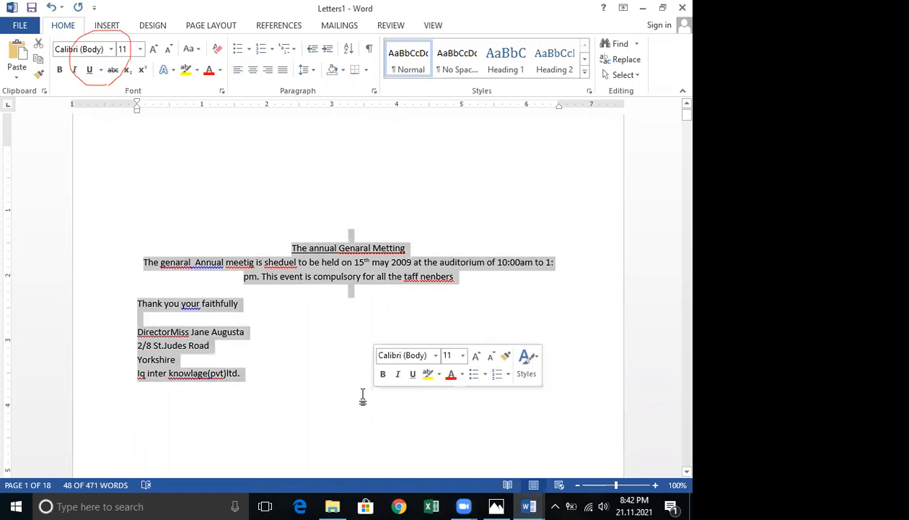
{"action": "scroll", "coordinate": [361, 397], "scroll_direction": "up", "scroll_amount": 1}
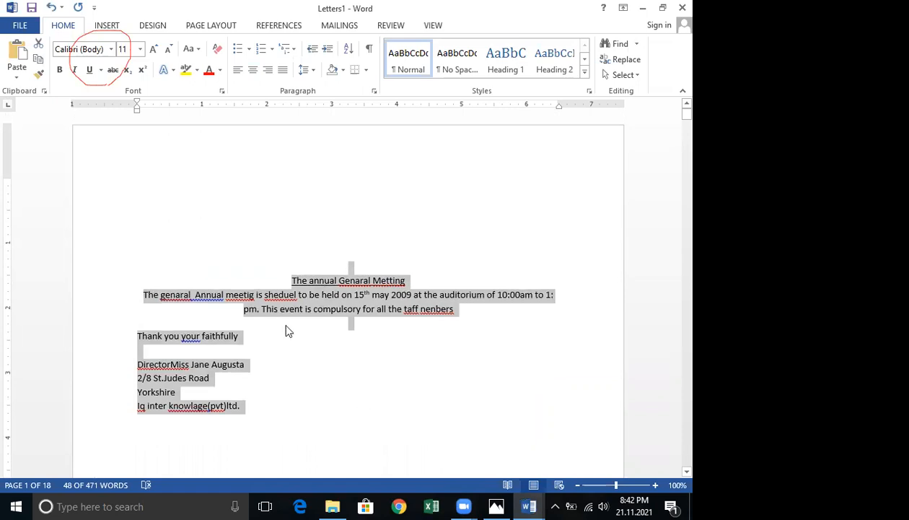
{"action": "left_click", "coordinate": [138, 198]}
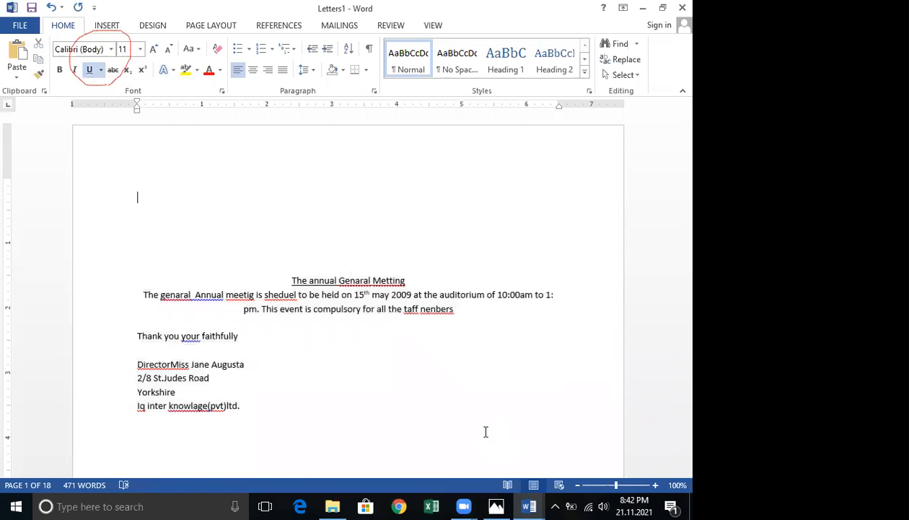
{"action": "left_click", "coordinate": [185, 364]}
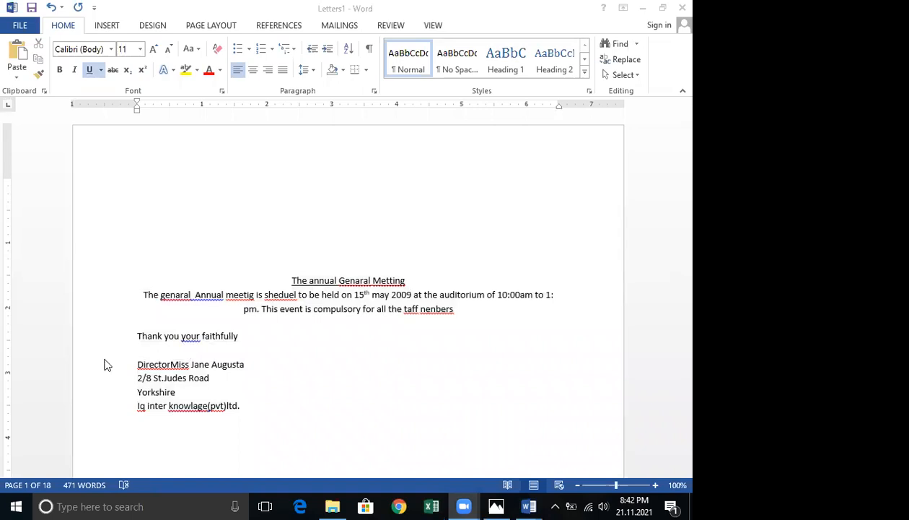
{"action": "left_click", "coordinate": [119, 207]}
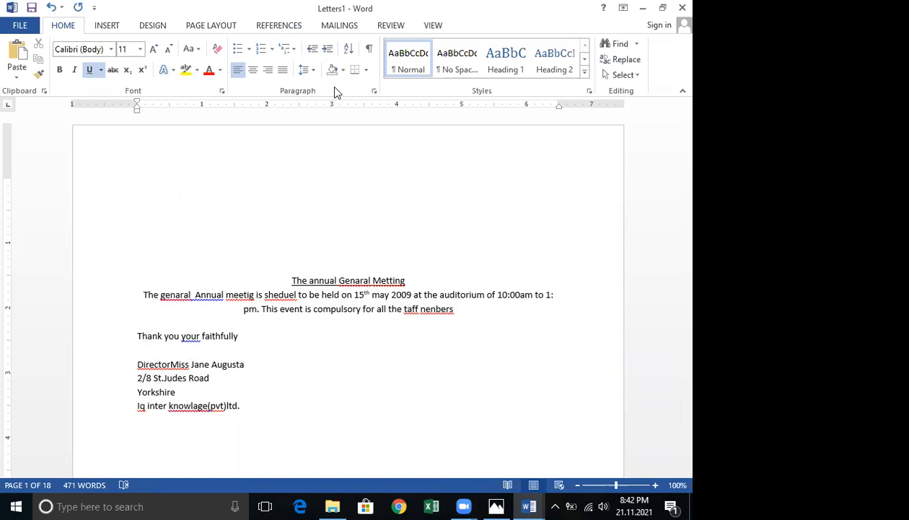
{"action": "left_click", "coordinate": [348, 25]}
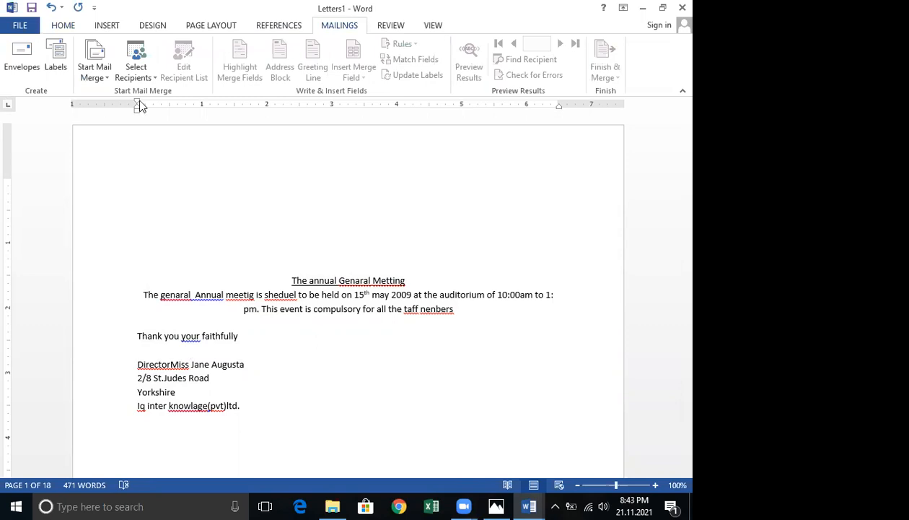
{"action": "left_click", "coordinate": [148, 79]}
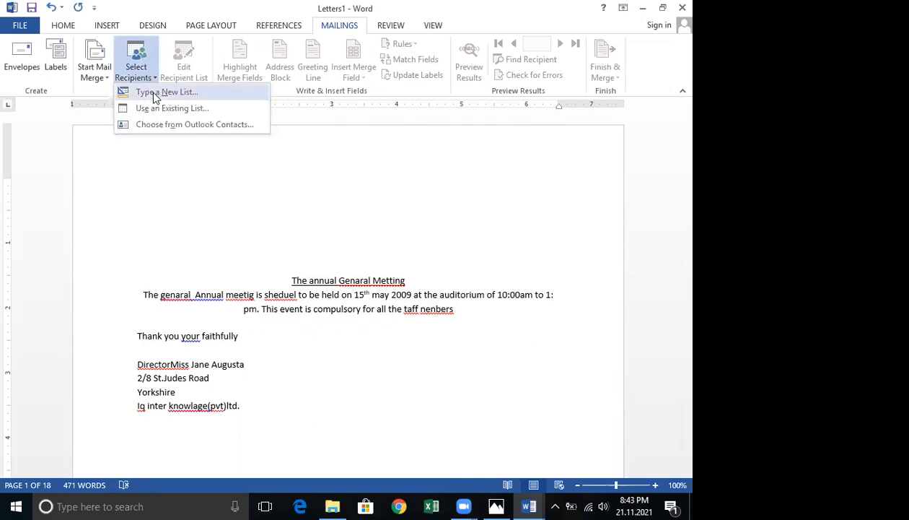
{"action": "left_click", "coordinate": [153, 95]}
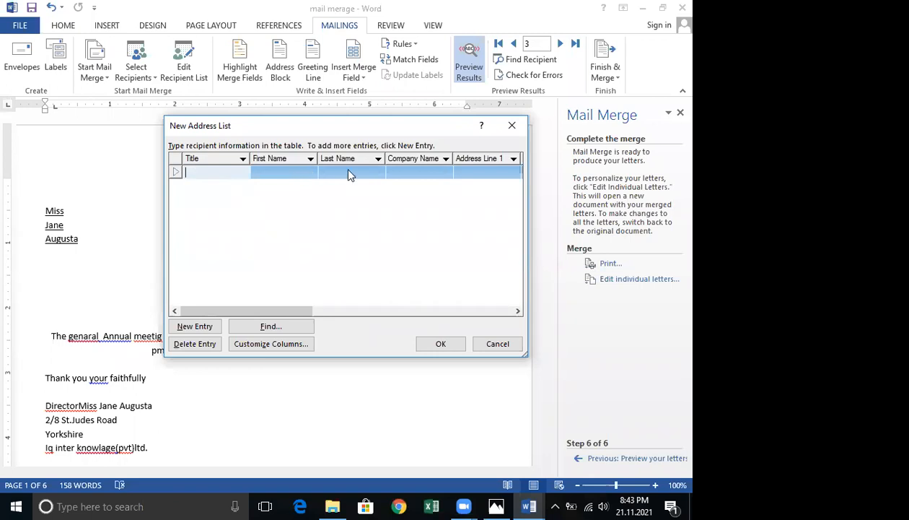
{"action": "left_click", "coordinate": [500, 345]}
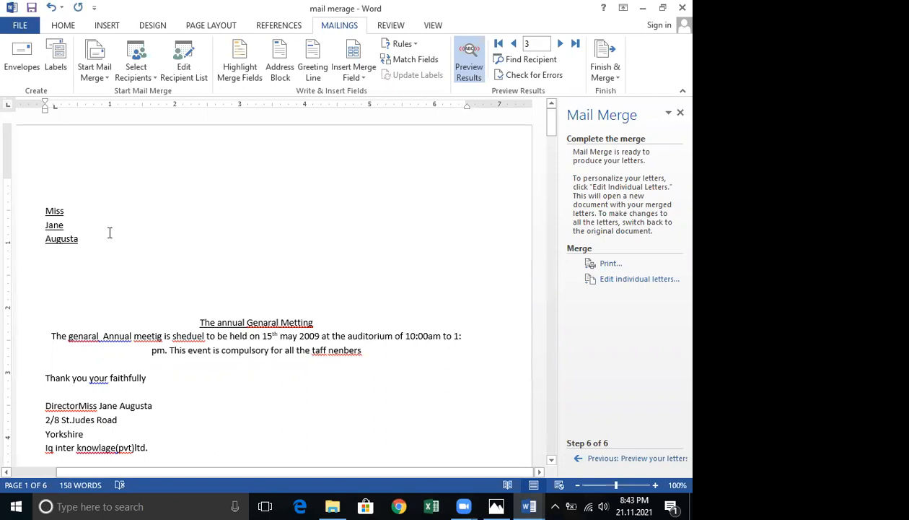
Replace the three previewed name lines at the top of the main document with a First_Name merge field.
{"action": "left_click_drag", "start_coordinate": [49, 214], "coordinate": [77, 247]}
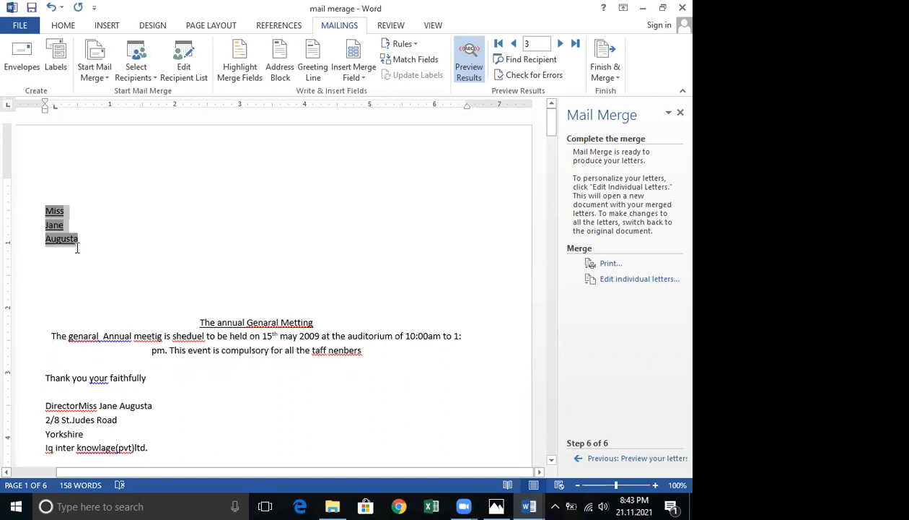
{"action": "key", "text": "Delete"}
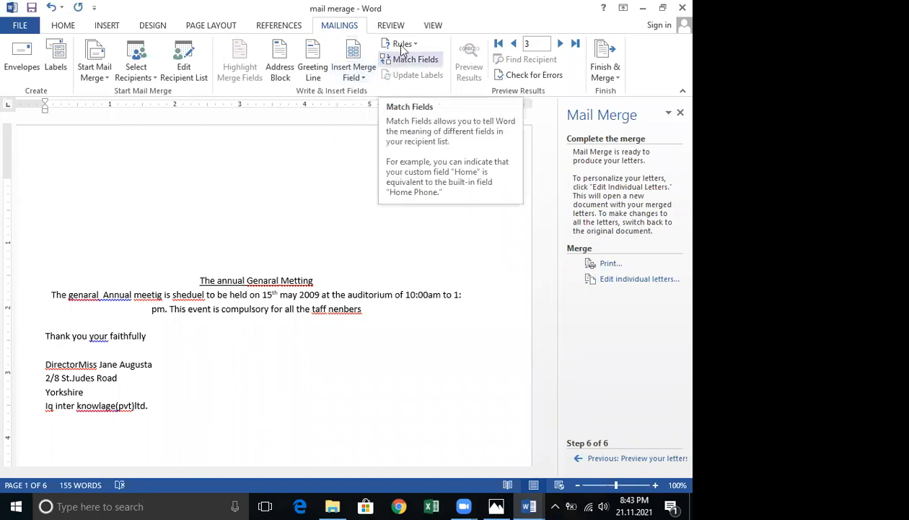
{"action": "left_click", "coordinate": [355, 75]}
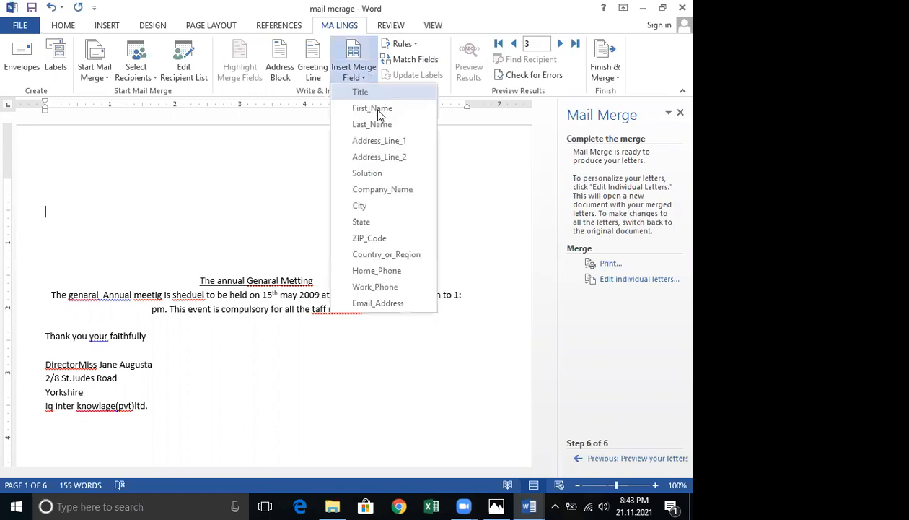
{"action": "left_click", "coordinate": [363, 109]}
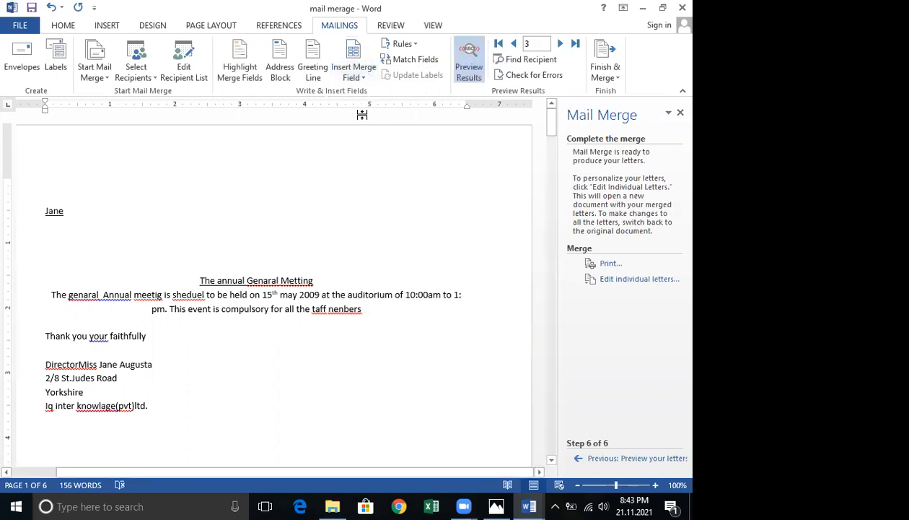
Add Last_Name and Address_Line_1 merge fields, each on its own new line below the first name.
{"action": "key", "text": "Return"}
{"action": "left_click", "coordinate": [355, 75]}
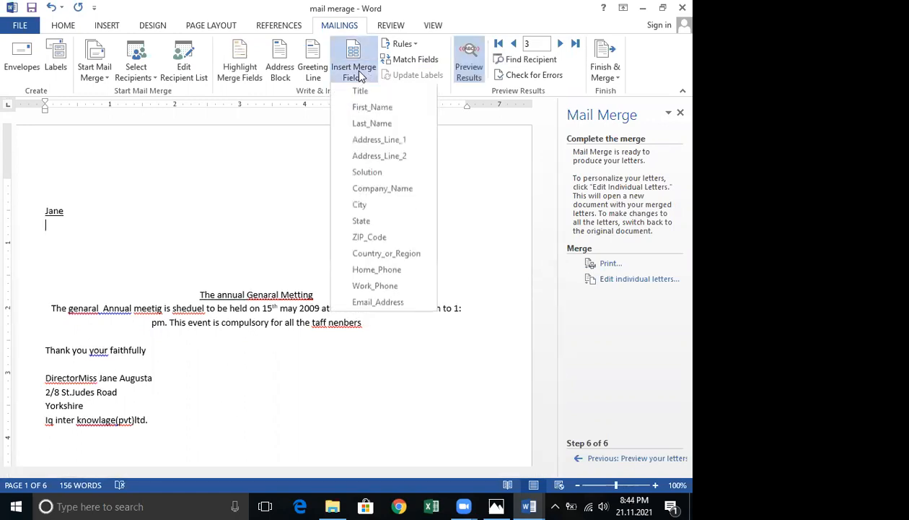
{"action": "left_click", "coordinate": [369, 124]}
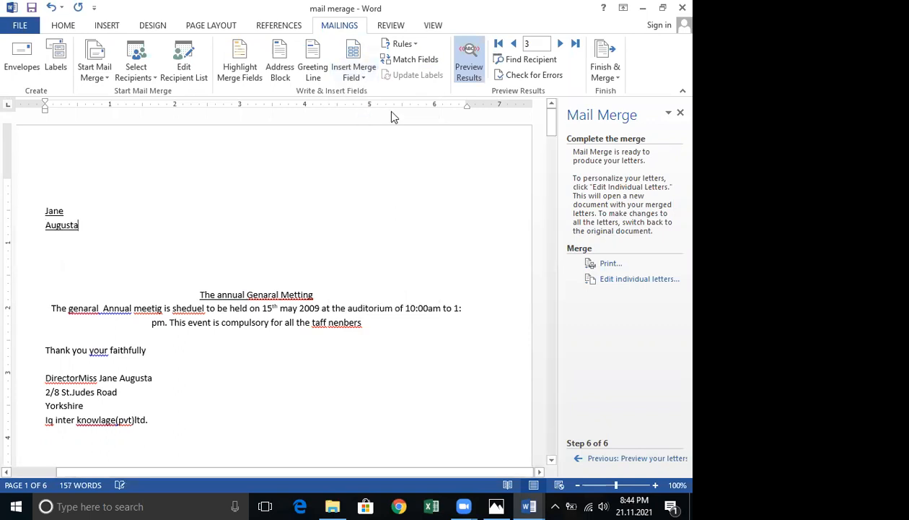
{"action": "key", "text": "Return"}
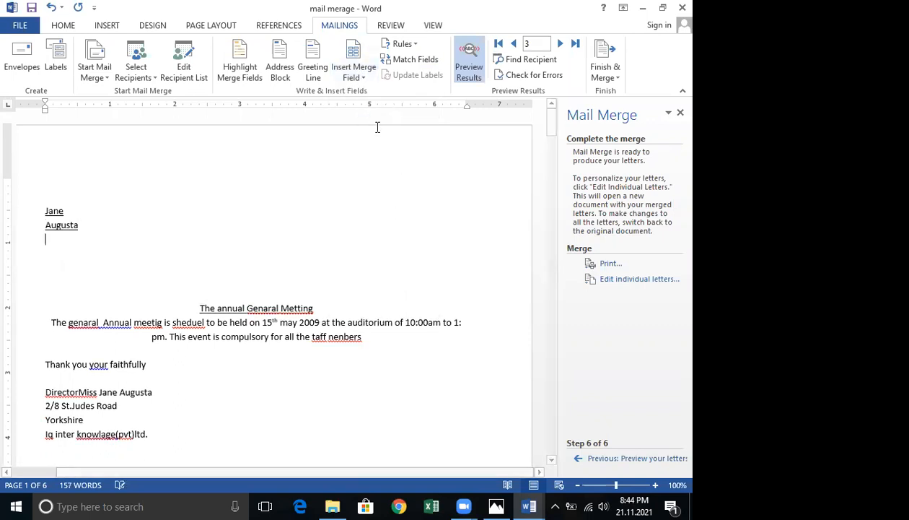
{"action": "left_click", "coordinate": [363, 78]}
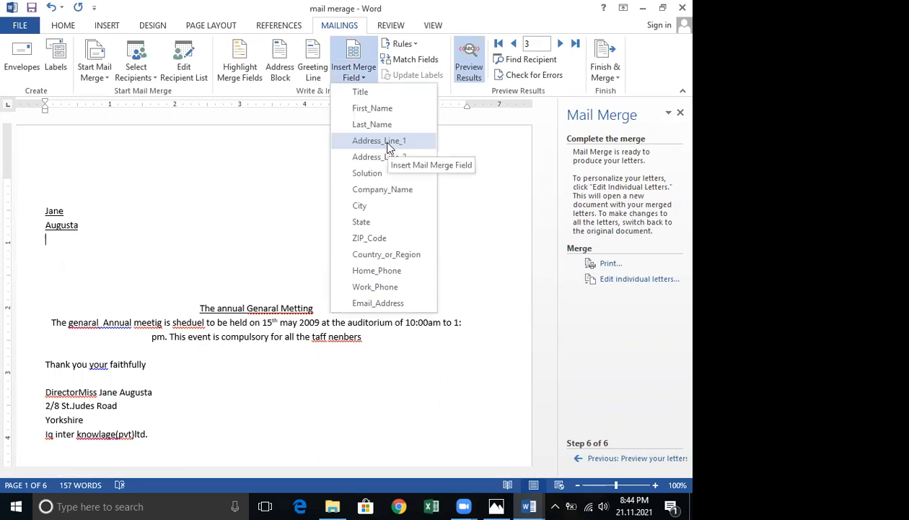
{"action": "left_click", "coordinate": [385, 141]}
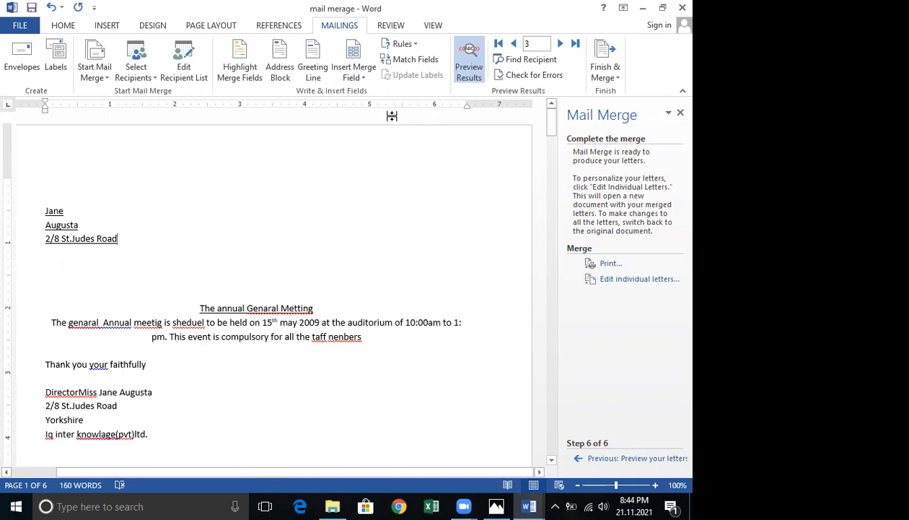
Add a City merge field on a new line below the address field.
{"action": "key", "text": "Return"}
{"action": "left_click", "coordinate": [363, 77]}
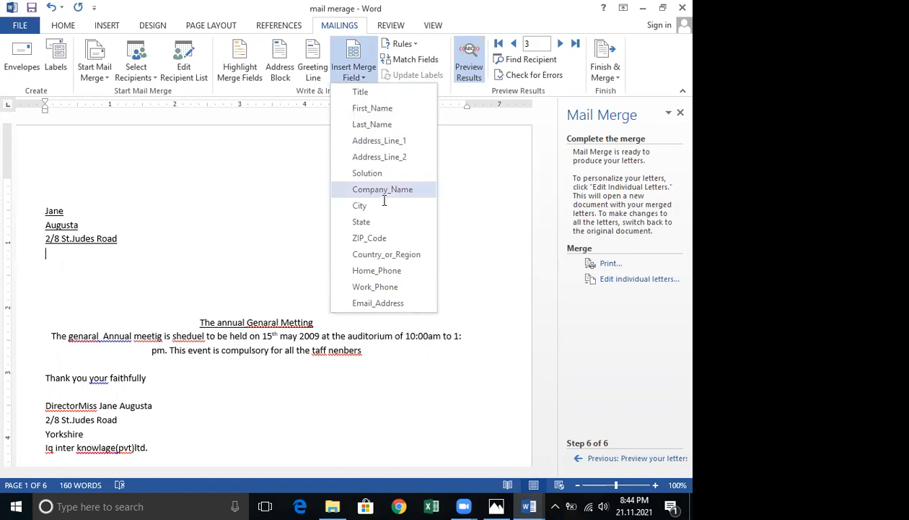
{"action": "left_click", "coordinate": [384, 190]}
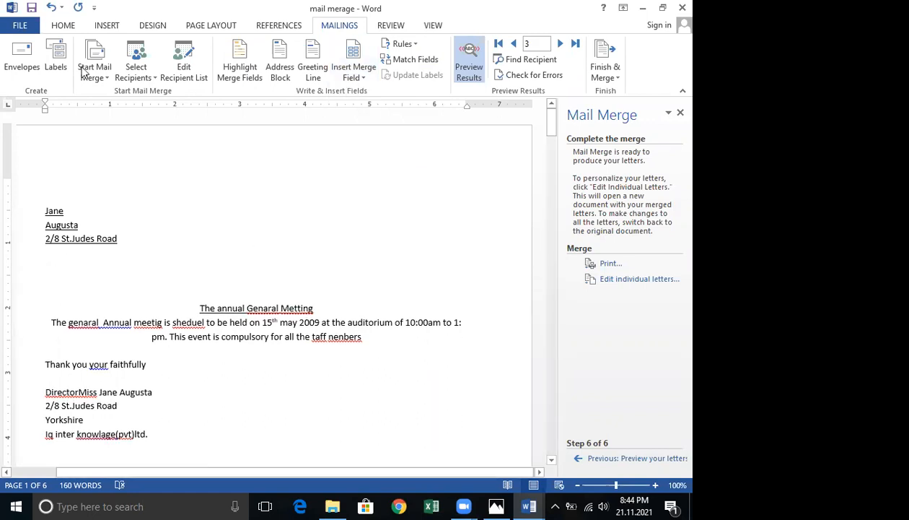
Left-align the empty paragraph below the merge fields.
{"action": "left_click", "coordinate": [73, 26]}
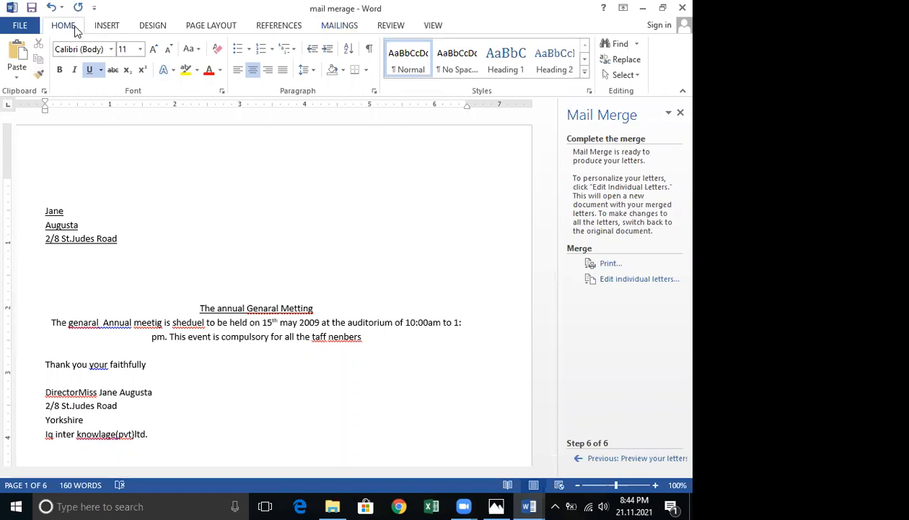
{"action": "left_click", "coordinate": [237, 70]}
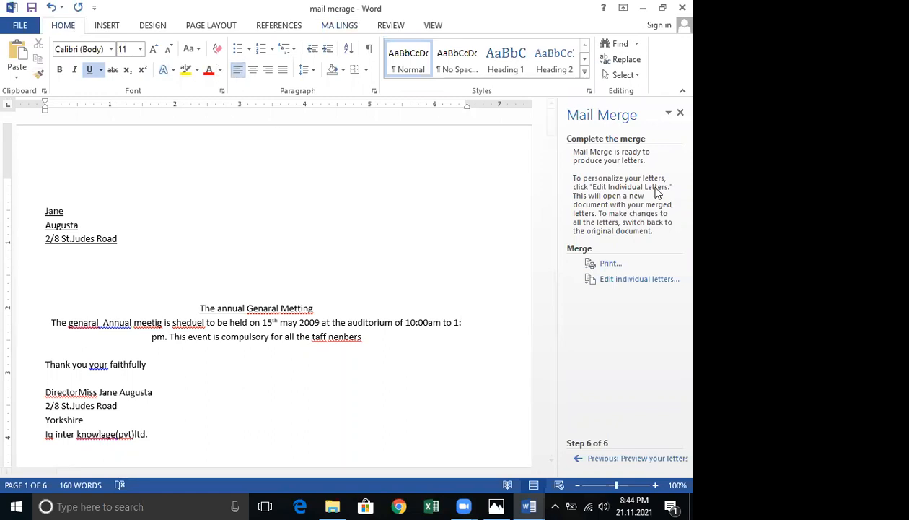
{"action": "left_click", "coordinate": [338, 26]}
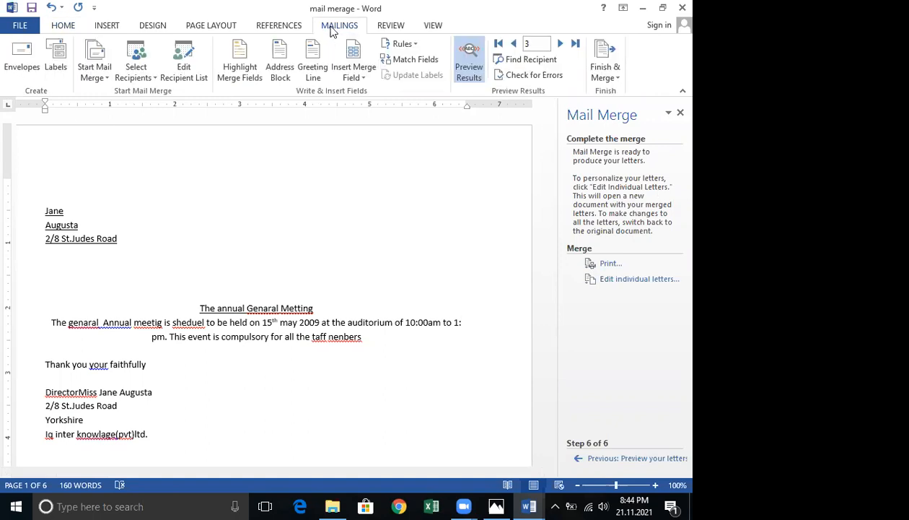
Reopen the Step-by-Step Mail Merge Wizard and step back to choosing the document type.
{"action": "left_click", "coordinate": [108, 83]}
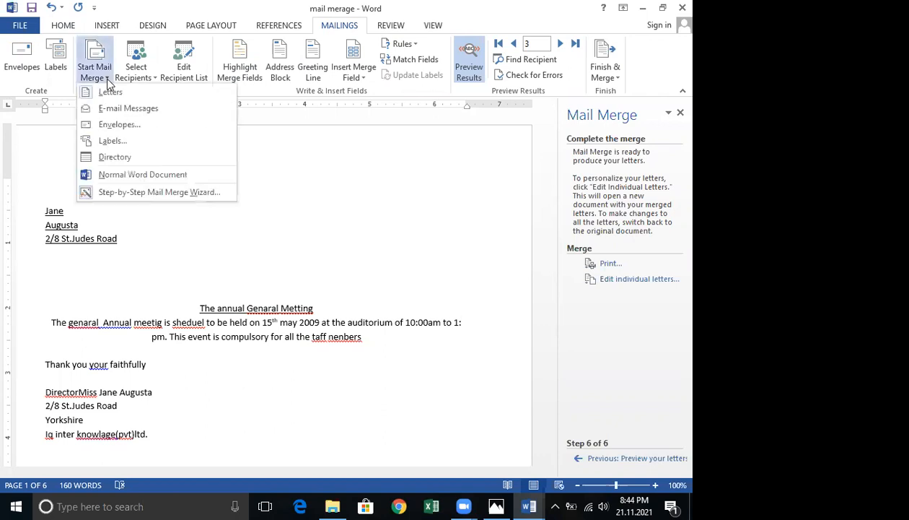
{"action": "left_click", "coordinate": [156, 191]}
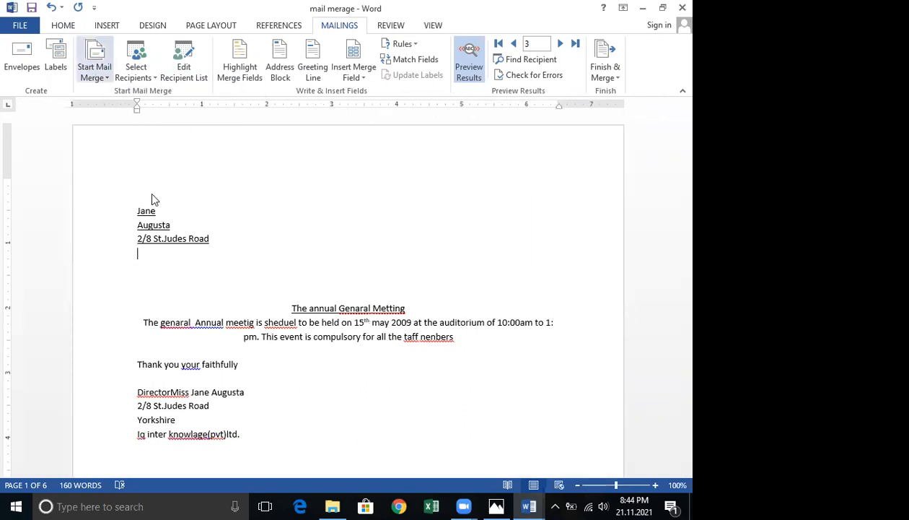
{"action": "left_click", "coordinate": [97, 78]}
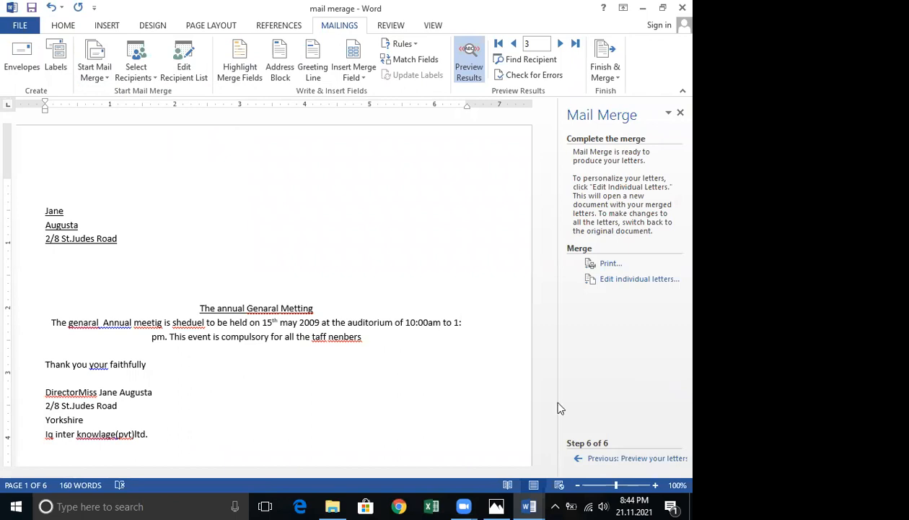
{"action": "left_click", "coordinate": [579, 463]}
{"action": "left_click", "coordinate": [578, 463]}
{"action": "left_click", "coordinate": [579, 463]}
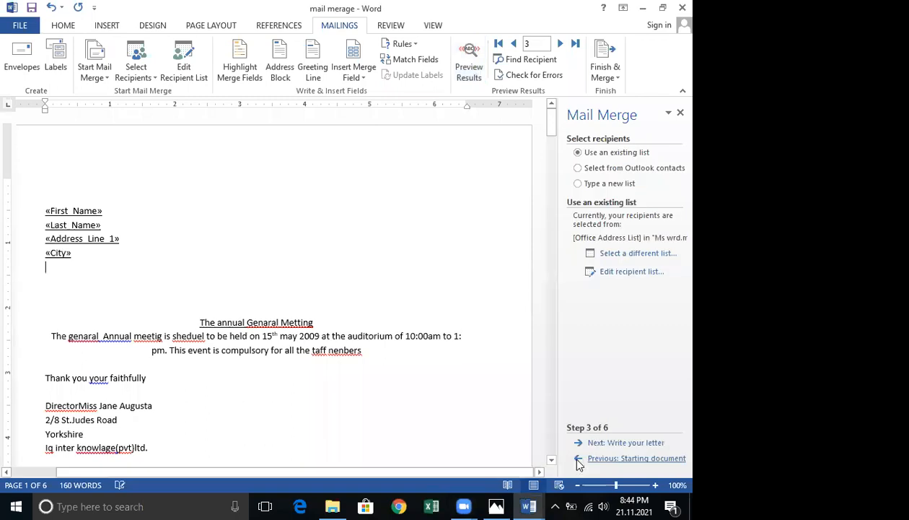
{"action": "left_click", "coordinate": [578, 463]}
{"action": "left_click", "coordinate": [578, 463]}
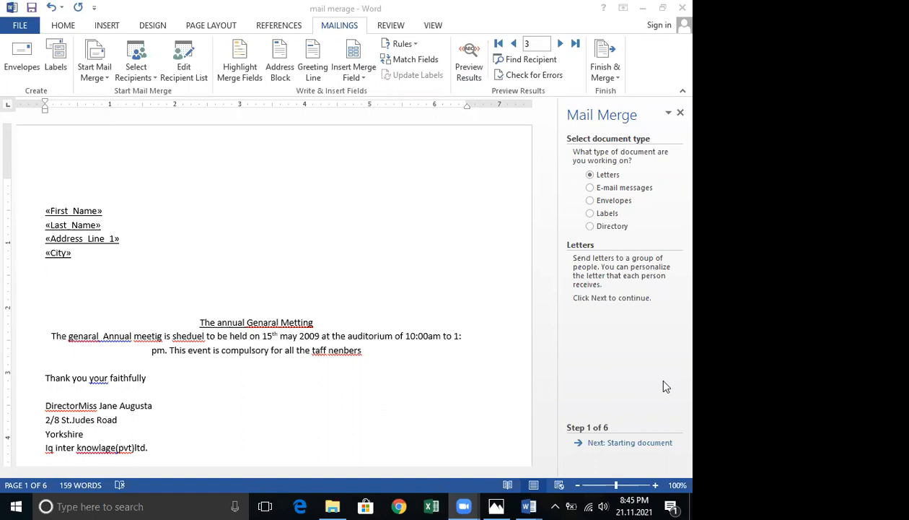
Advance the wizard past the starting document to the recipient selection step.
{"action": "left_click", "coordinate": [616, 445]}
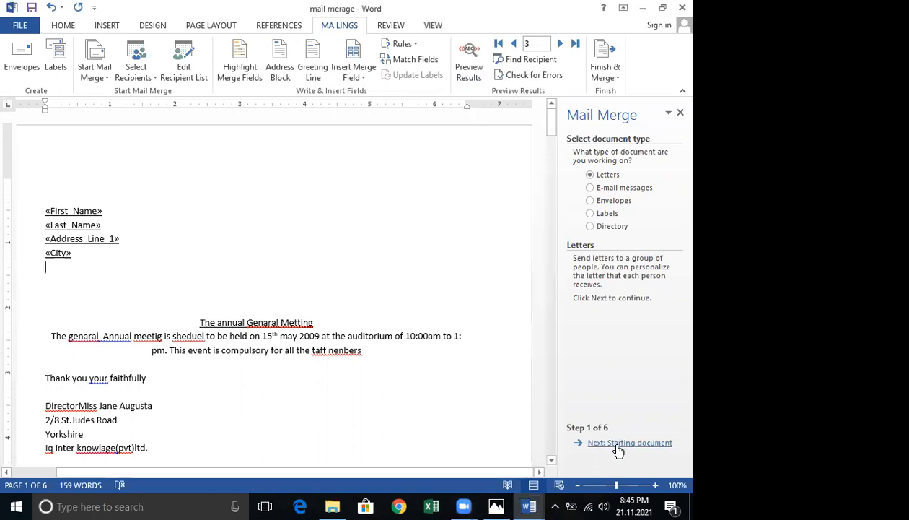
{"action": "left_click", "coordinate": [617, 443]}
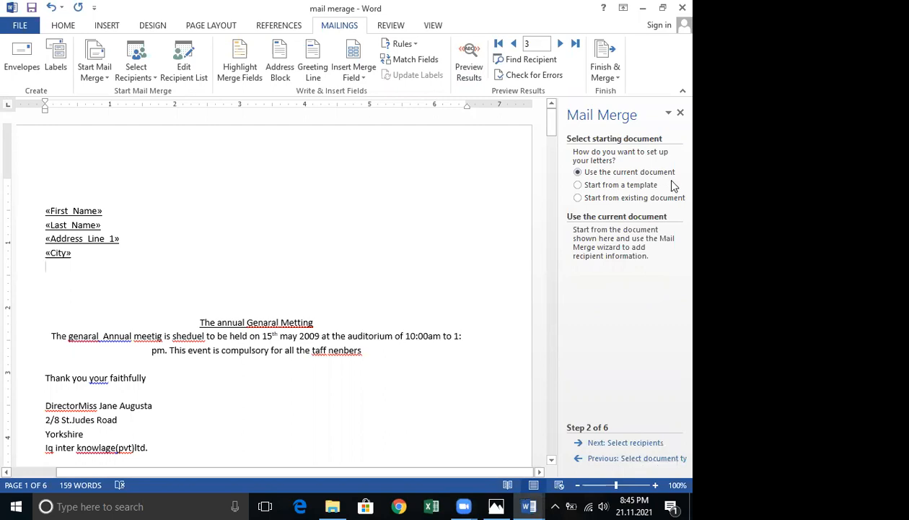
{"action": "left_click", "coordinate": [634, 443]}
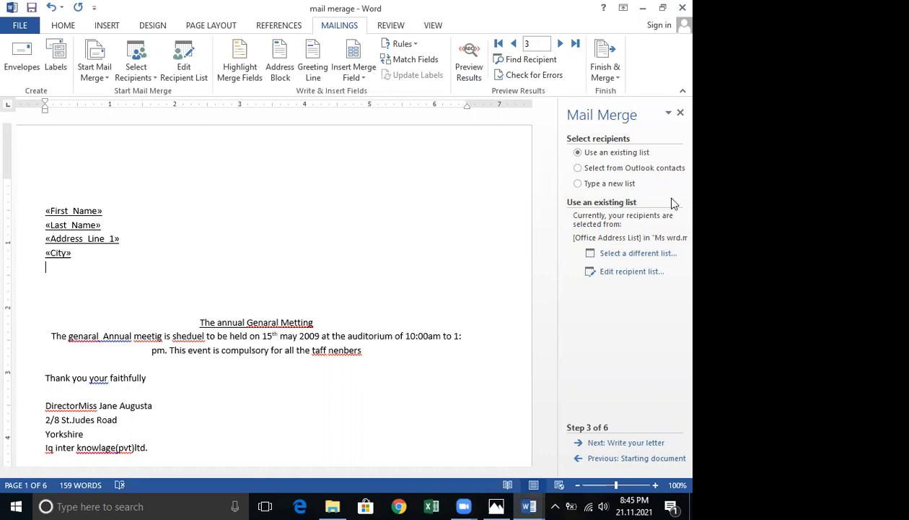
{"action": "left_click", "coordinate": [622, 256]}
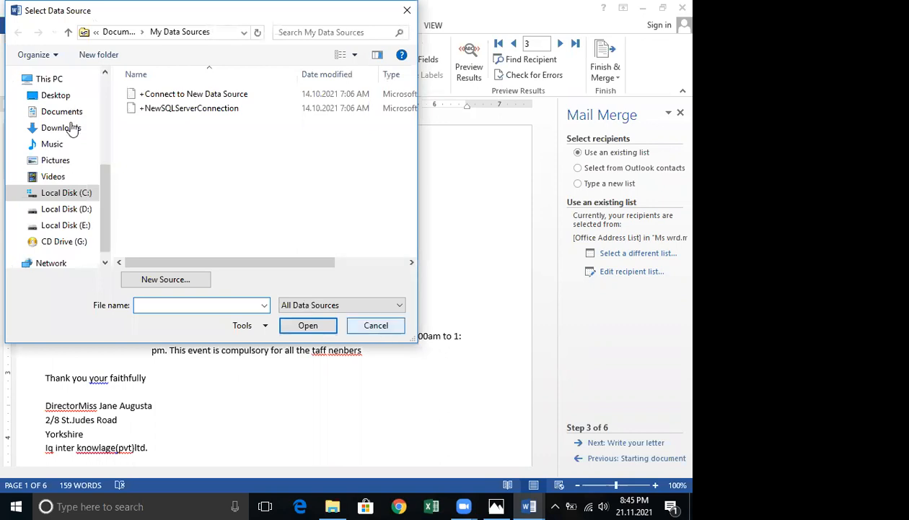
{"action": "scroll", "coordinate": [105, 87], "scroll_direction": "up", "scroll_amount": 5}
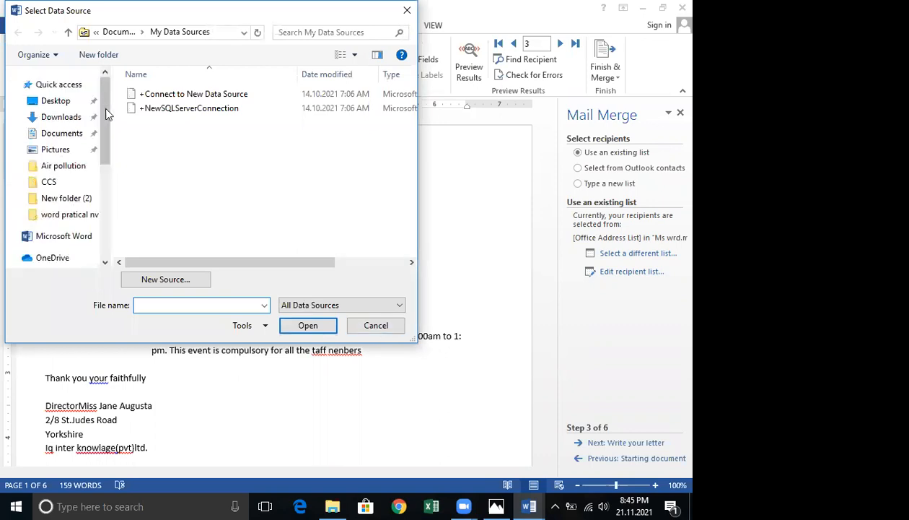
{"action": "scroll", "coordinate": [108, 216], "scroll_direction": "down", "scroll_amount": 5}
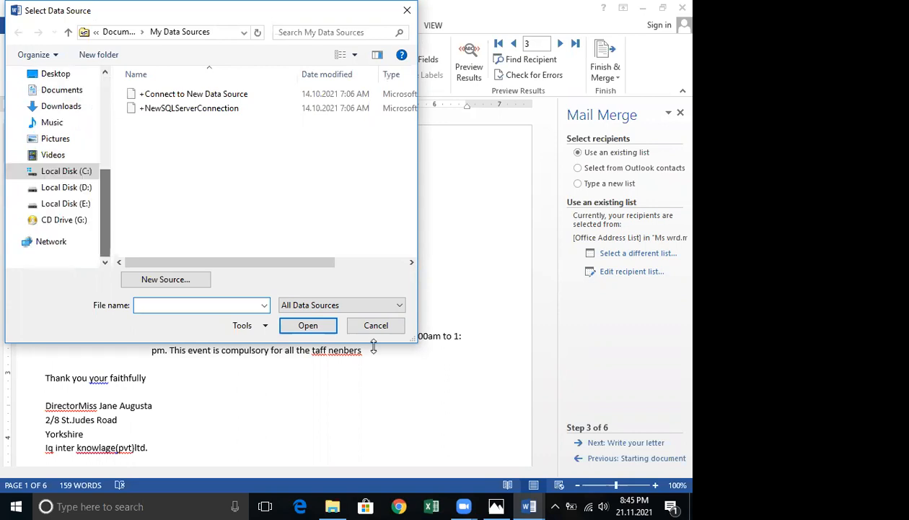
{"action": "left_click", "coordinate": [376, 327]}
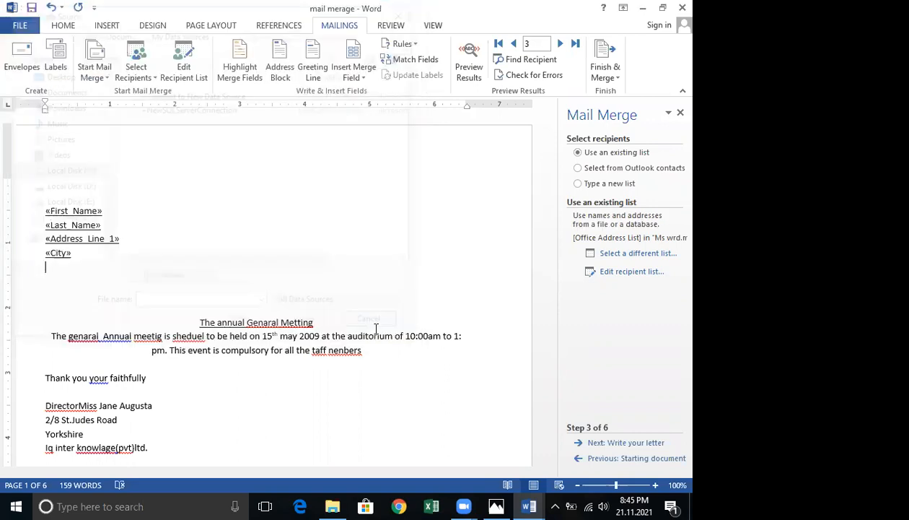
Move on to writing the letter and insert an address block that never includes the country or region.
{"action": "left_click", "coordinate": [637, 450]}
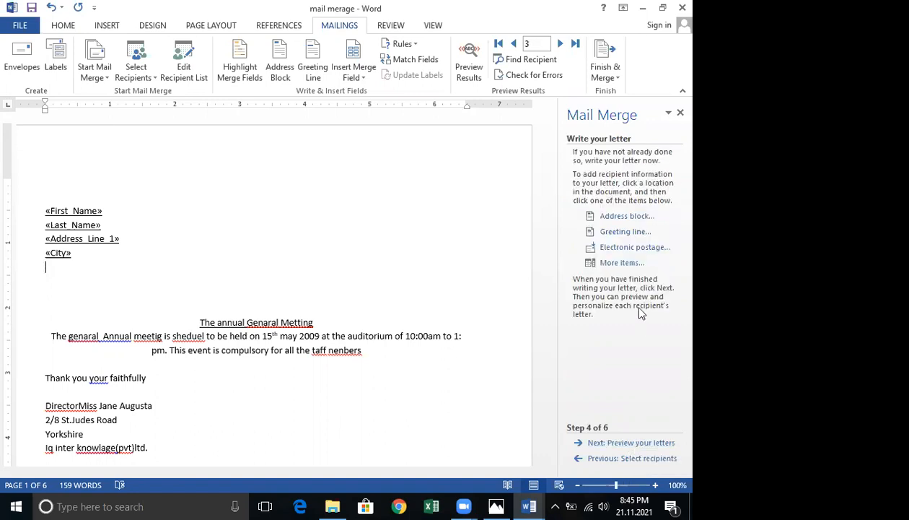
{"action": "left_click", "coordinate": [629, 218]}
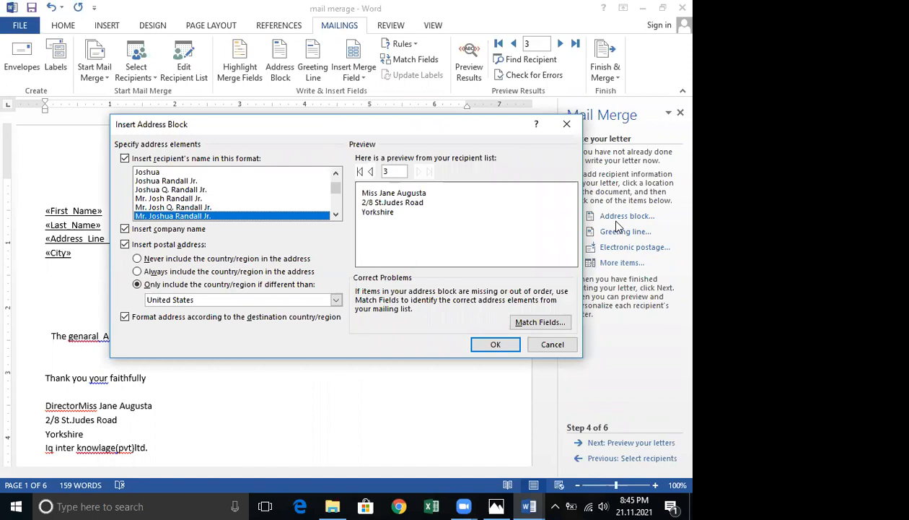
{"action": "left_click", "coordinate": [138, 258]}
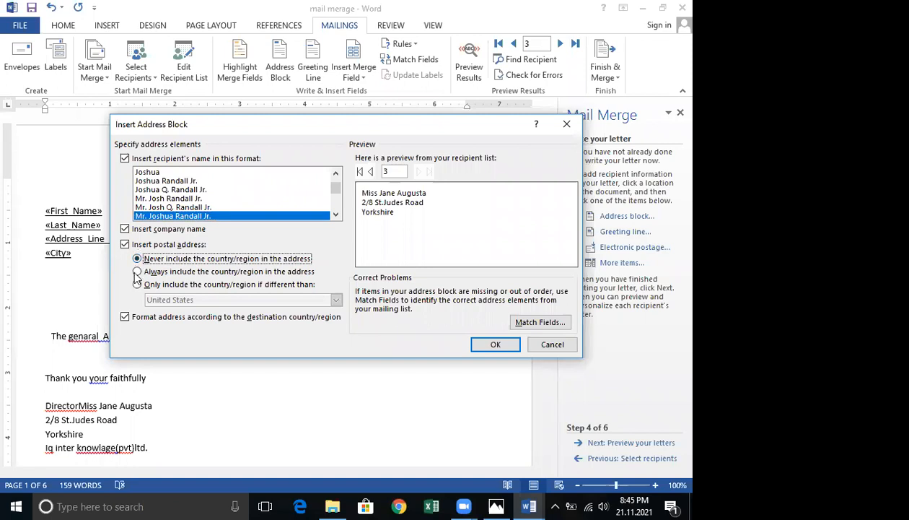
{"action": "left_click", "coordinate": [494, 344]}
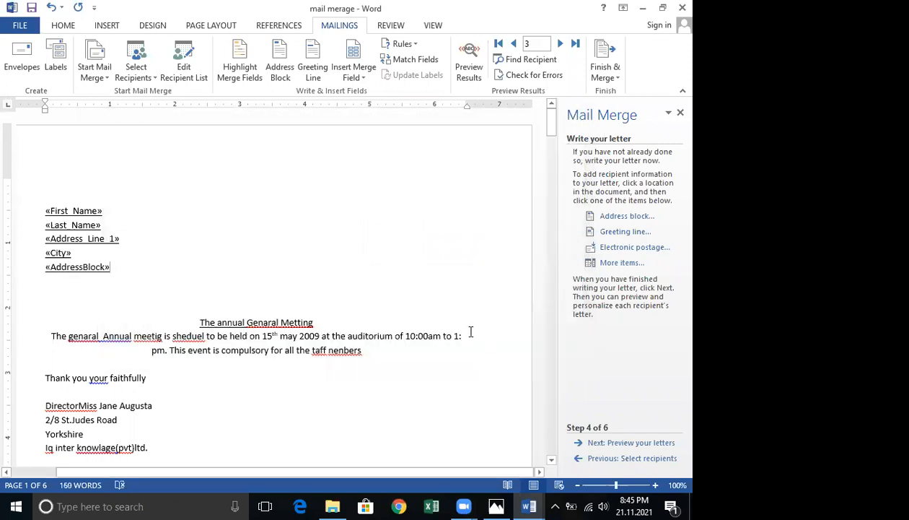
Delete the address block field from below the City field.
{"action": "double_click", "coordinate": [49, 271]}
{"action": "key", "text": "Delete"}
{"action": "key", "text": "shift+Left"}
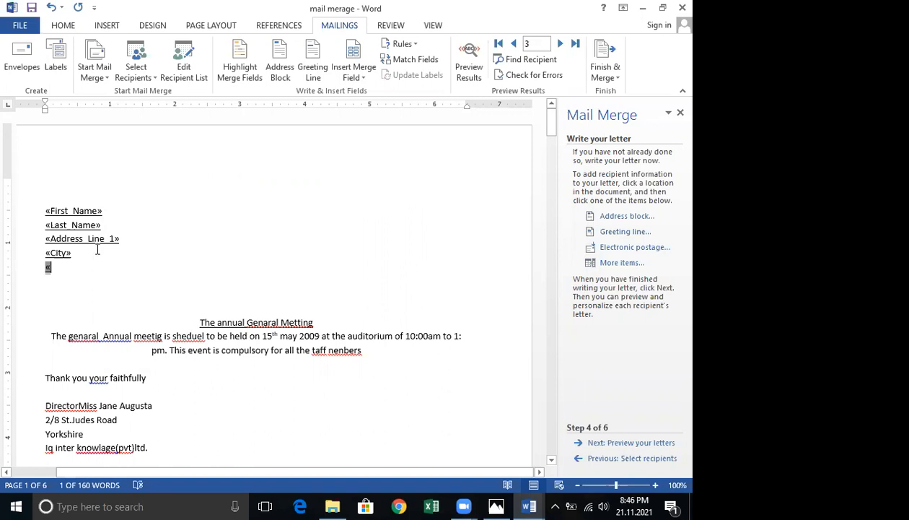
{"action": "key", "text": "Delete"}
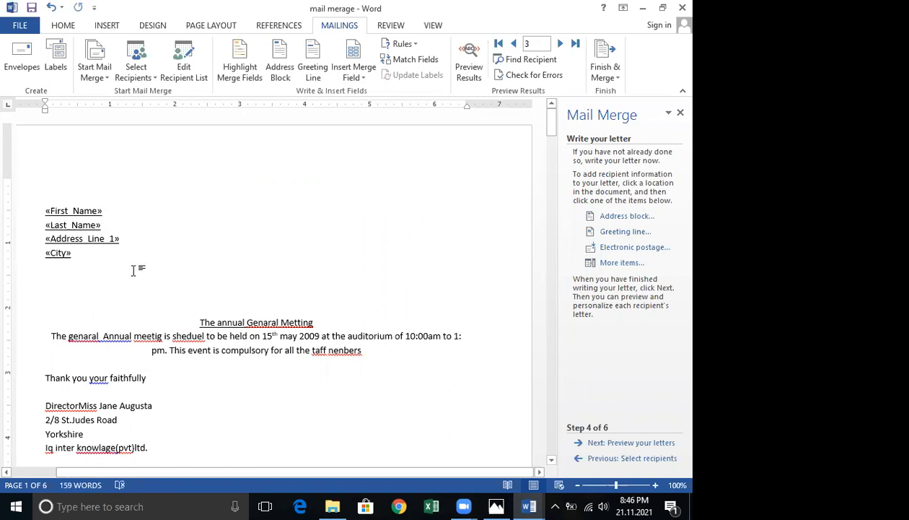
Move on to previewing the letters and browse back and forth through recipients 1 to 3.
{"action": "left_click", "coordinate": [625, 443]}
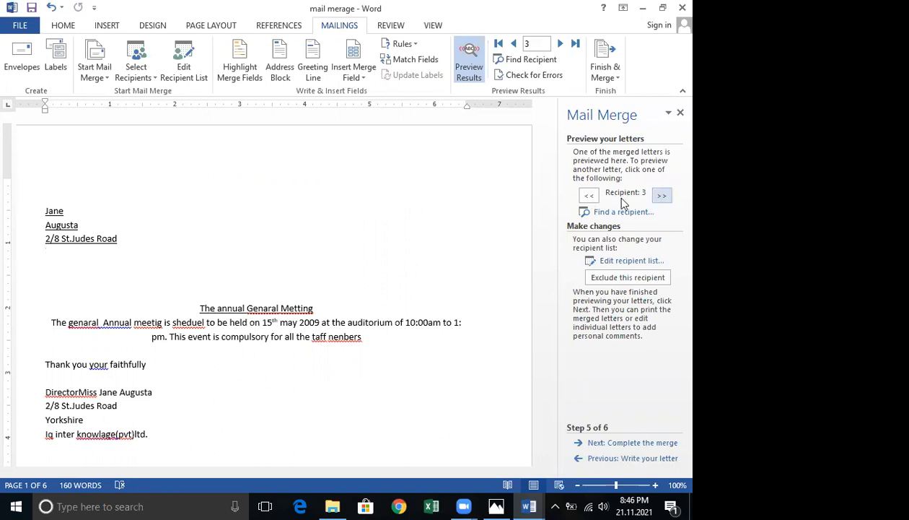
{"action": "left_click", "coordinate": [589, 196]}
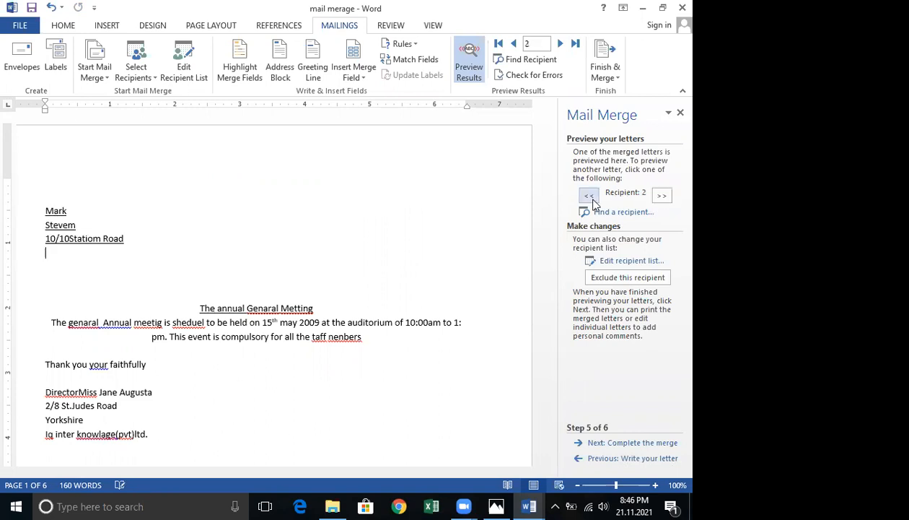
{"action": "left_click", "coordinate": [589, 197]}
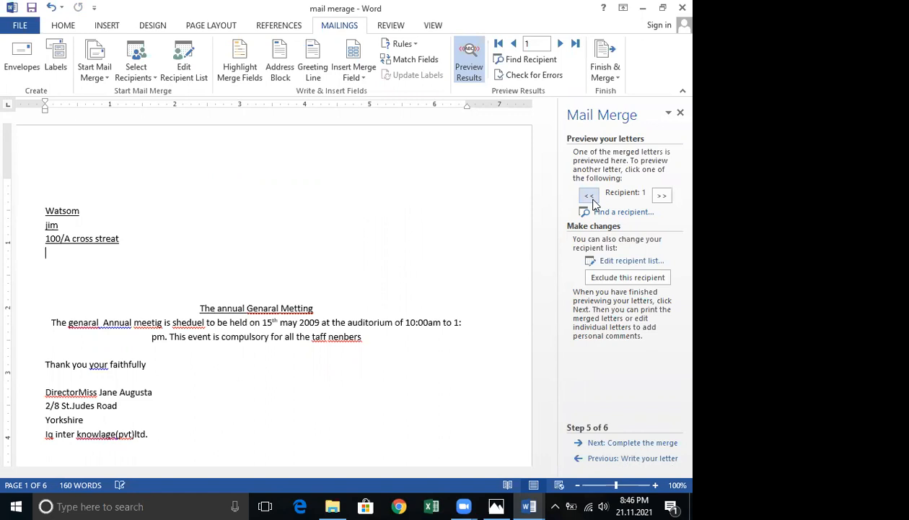
{"action": "left_click", "coordinate": [662, 196]}
{"action": "left_click", "coordinate": [662, 197]}
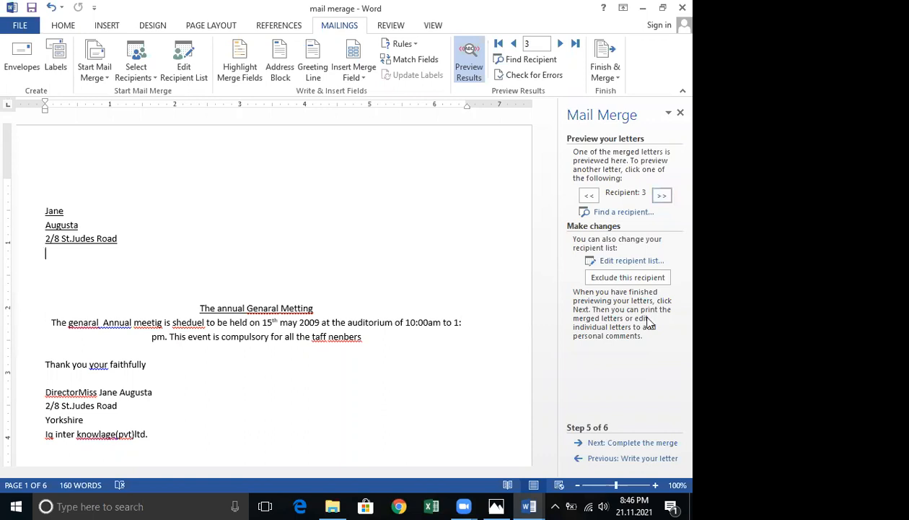
Complete the merge by editing individual letters for all records in a new document.
{"action": "left_click", "coordinate": [646, 443]}
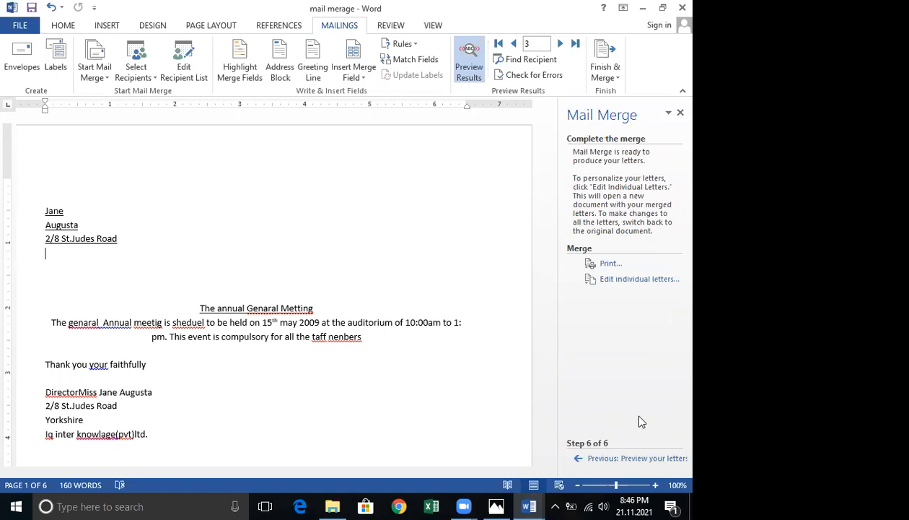
{"action": "left_click", "coordinate": [619, 285]}
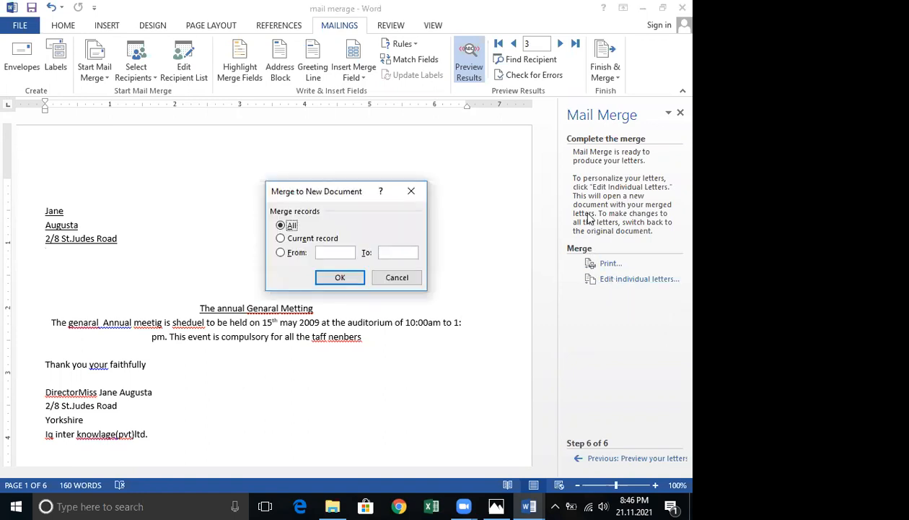
{"action": "left_click", "coordinate": [328, 280]}
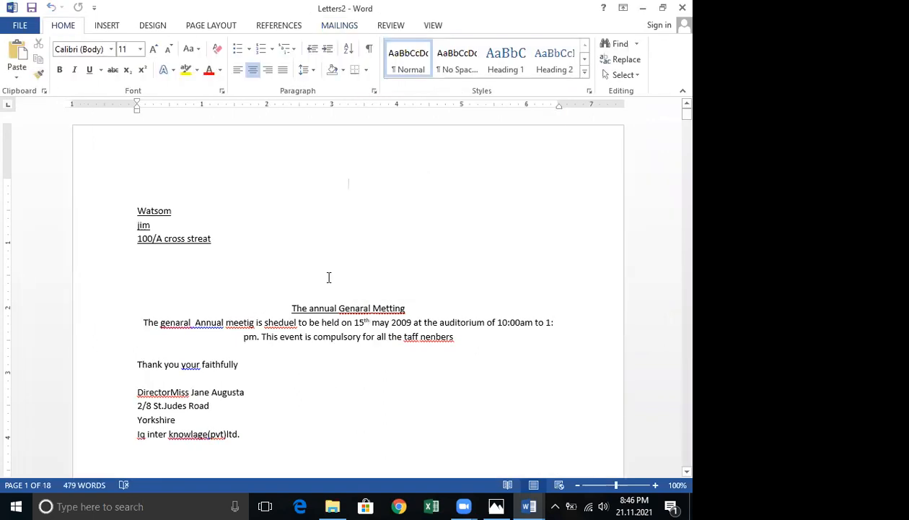
Scroll through the merged letters document to review its pages.
{"action": "scroll", "coordinate": [329, 279], "scroll_direction": "down", "scroll_amount": 5}
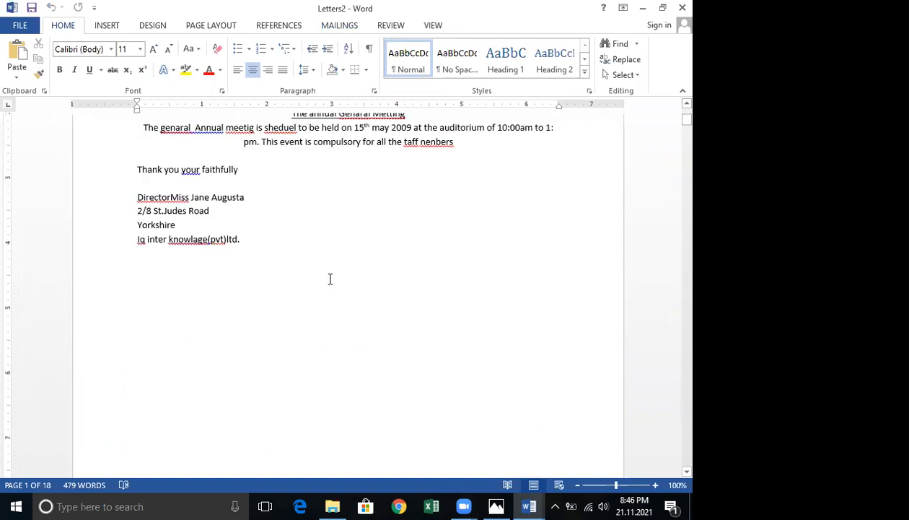
{"action": "scroll", "coordinate": [331, 274], "scroll_direction": "down", "scroll_amount": 10}
{"action": "scroll", "coordinate": [331, 270], "scroll_direction": "up", "scroll_amount": 4}
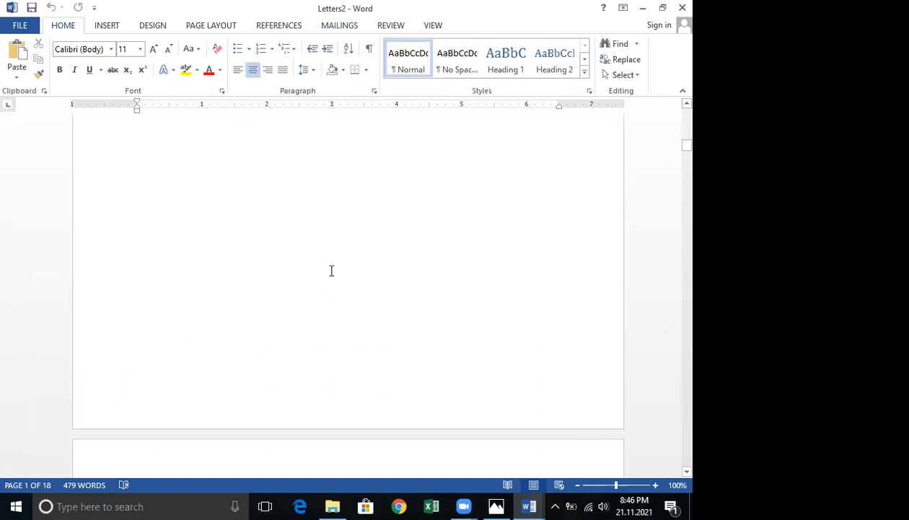
{"action": "scroll", "coordinate": [332, 269], "scroll_direction": "up", "scroll_amount": 5}
{"action": "scroll", "coordinate": [332, 265], "scroll_direction": "down", "scroll_amount": 10}
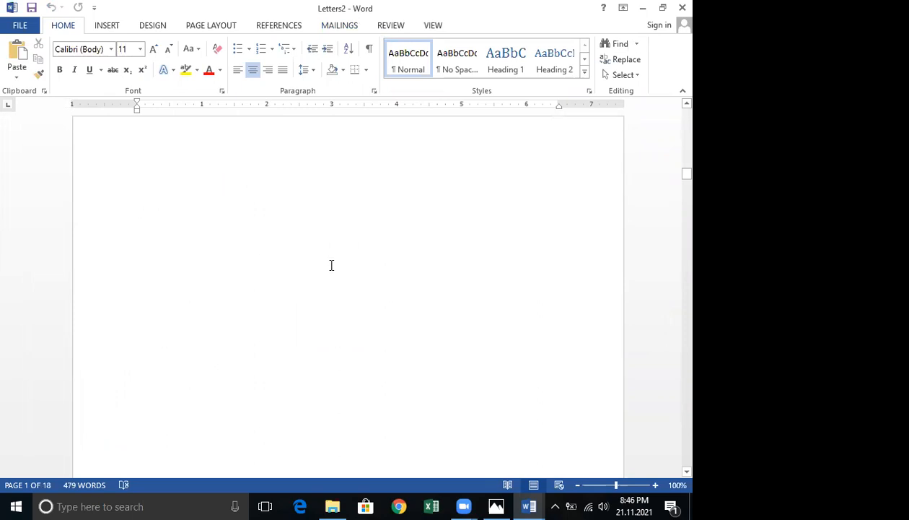
{"action": "scroll", "coordinate": [334, 261], "scroll_direction": "up", "scroll_amount": 8}
{"action": "scroll", "coordinate": [339, 254], "scroll_direction": "up", "scroll_amount": 5}
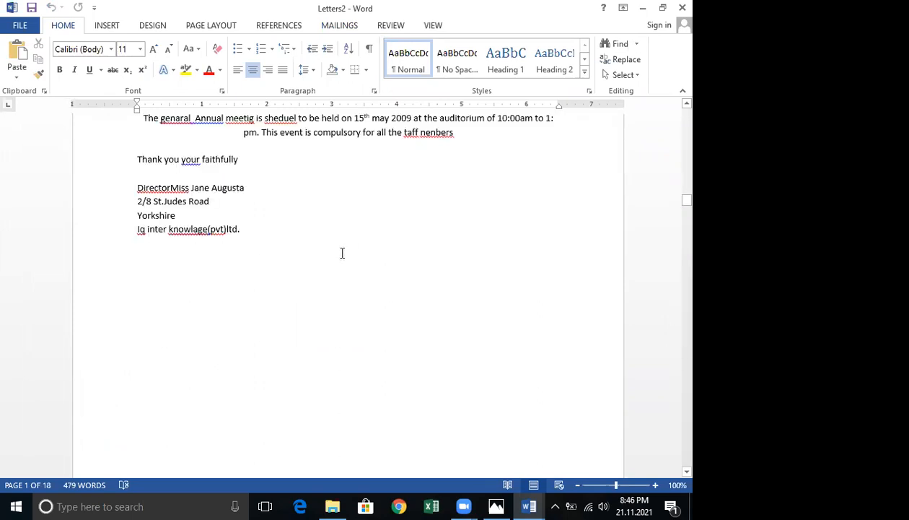
{"action": "scroll", "coordinate": [369, 232], "scroll_direction": "down", "scroll_amount": 1}
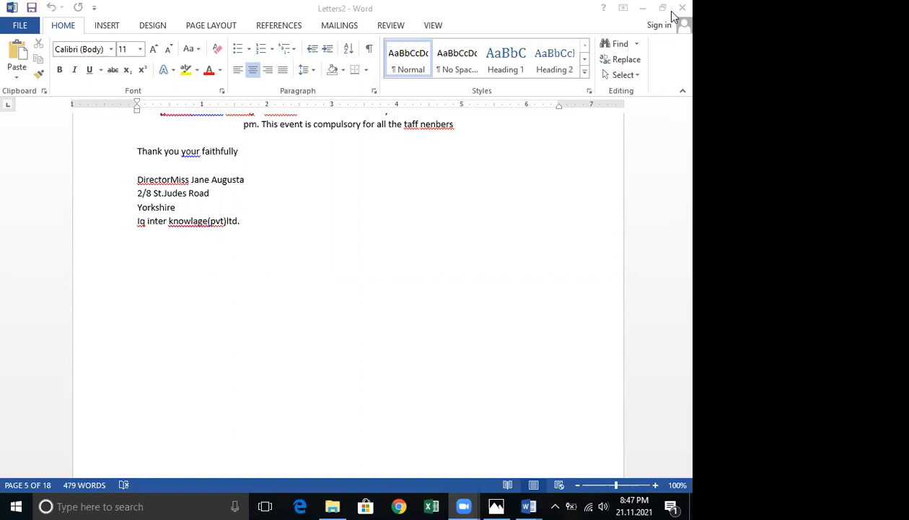
Close the merged letters documents without keeping them.
{"action": "left_click", "coordinate": [682, 8]}
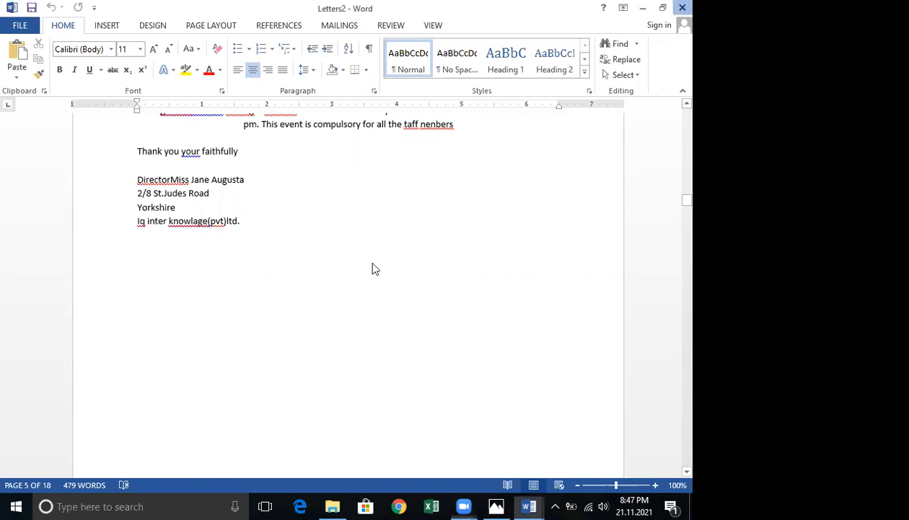
{"action": "left_click", "coordinate": [355, 276]}
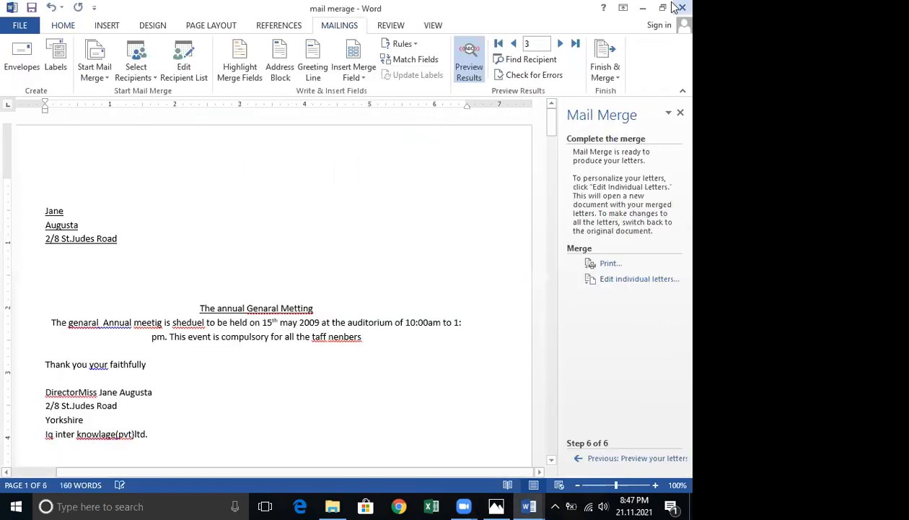
{"action": "left_click", "coordinate": [327, 280]}
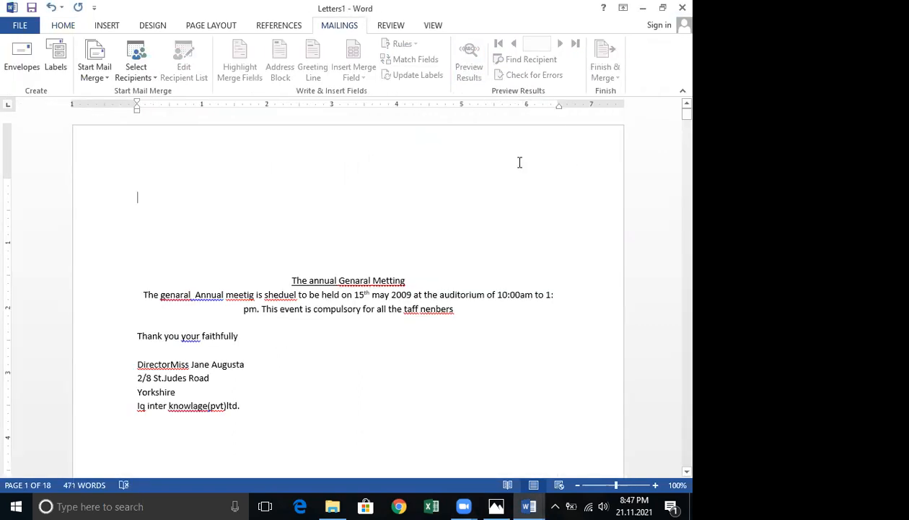
{"action": "left_click", "coordinate": [339, 281]}
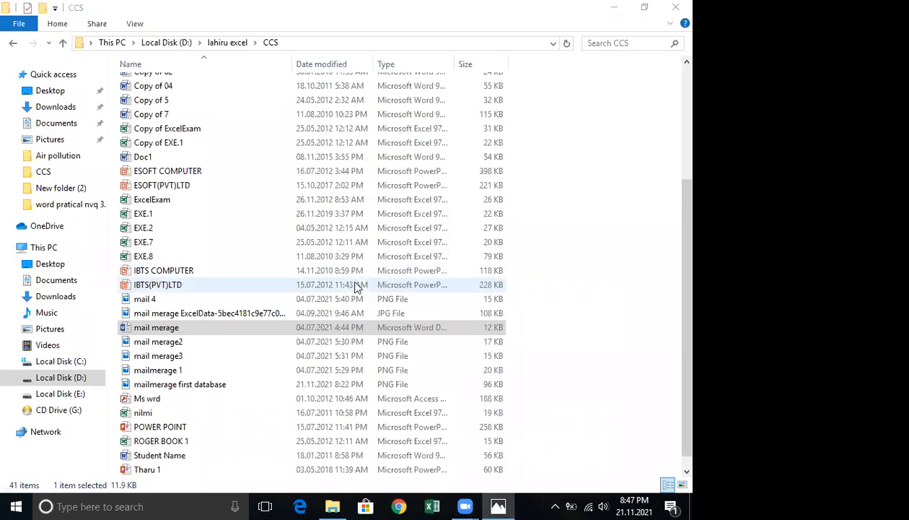
Open the A Faster Processor document from the CCS folder.
{"action": "scroll", "coordinate": [353, 288], "scroll_direction": "up", "scroll_amount": 4}
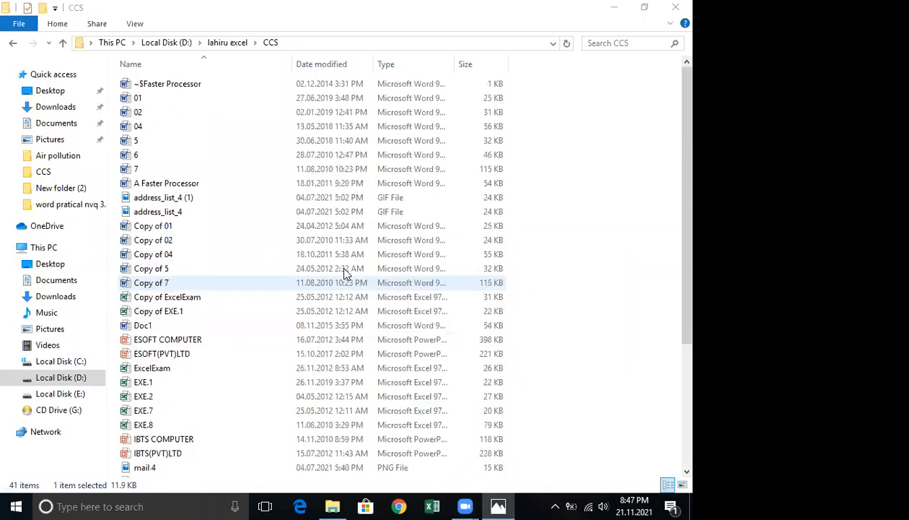
{"action": "double_click", "coordinate": [188, 185]}
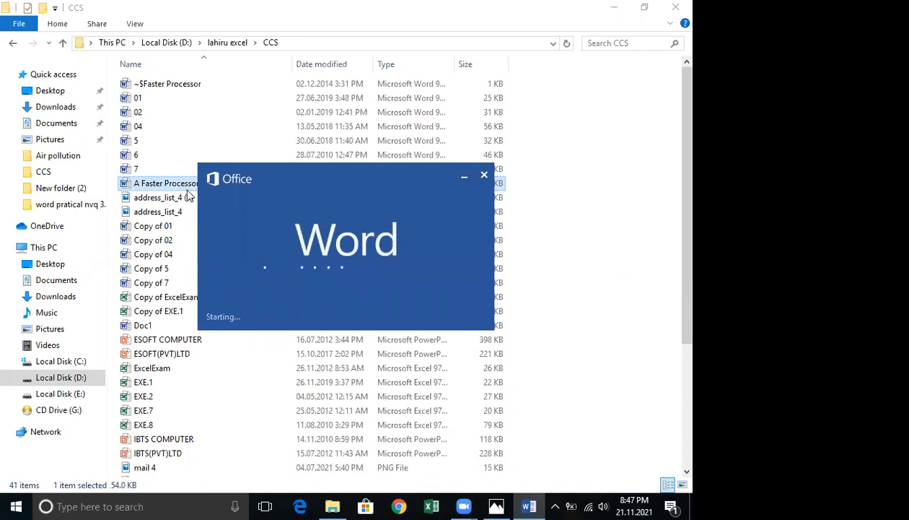
Browse to the word pratical nvq 3.4 folder under OL sylabase on Local Disk (D:) and open CINEC Campus.
{"action": "left_click", "coordinate": [61, 378]}
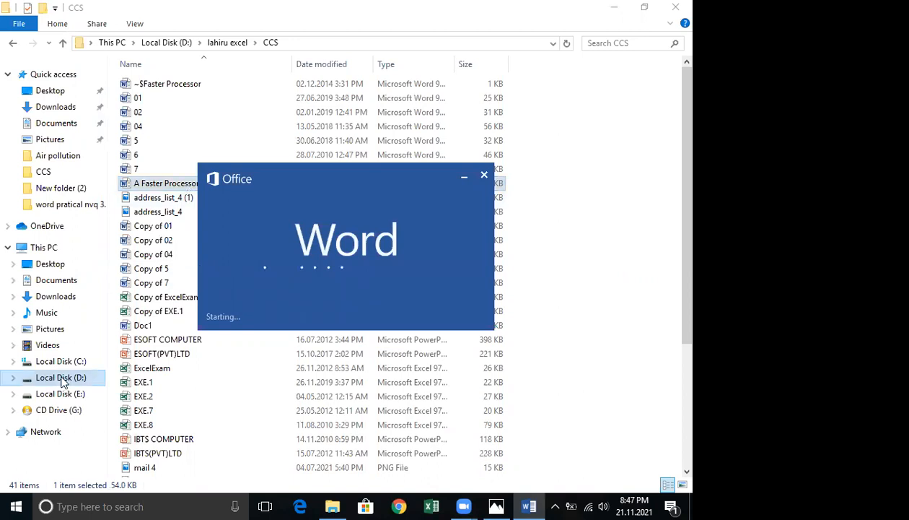
{"action": "scroll", "coordinate": [217, 343], "scroll_direction": "down", "scroll_amount": 2}
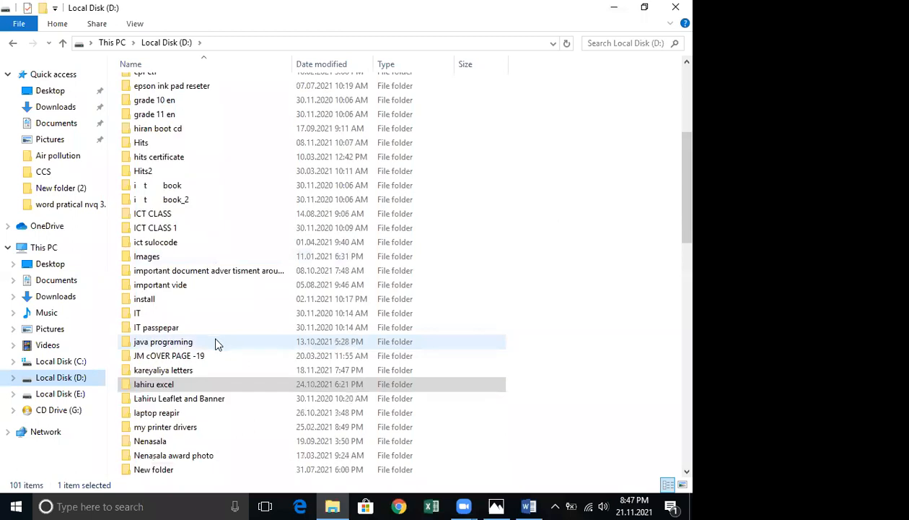
{"action": "scroll", "coordinate": [217, 344], "scroll_direction": "down", "scroll_amount": 2}
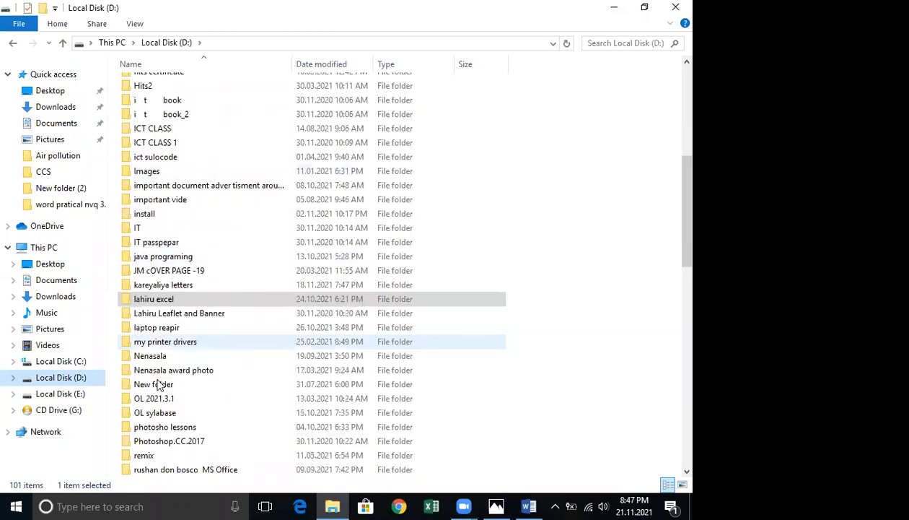
{"action": "double_click", "coordinate": [151, 416]}
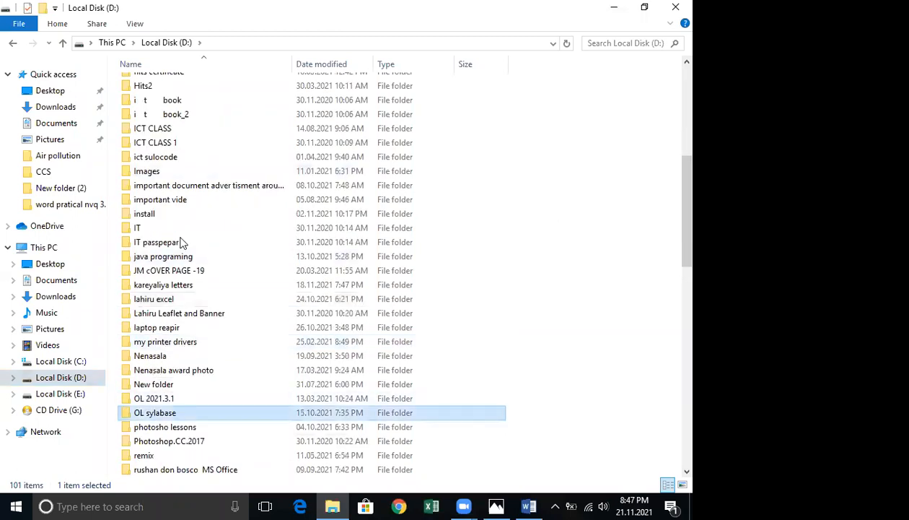
{"action": "double_click", "coordinate": [186, 211]}
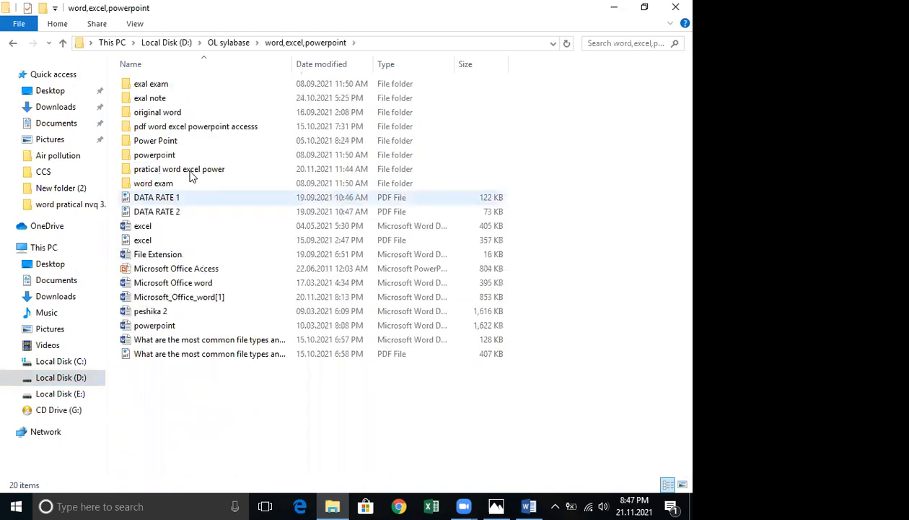
{"action": "left_click", "coordinate": [189, 170]}
{"action": "key", "text": "Return"}
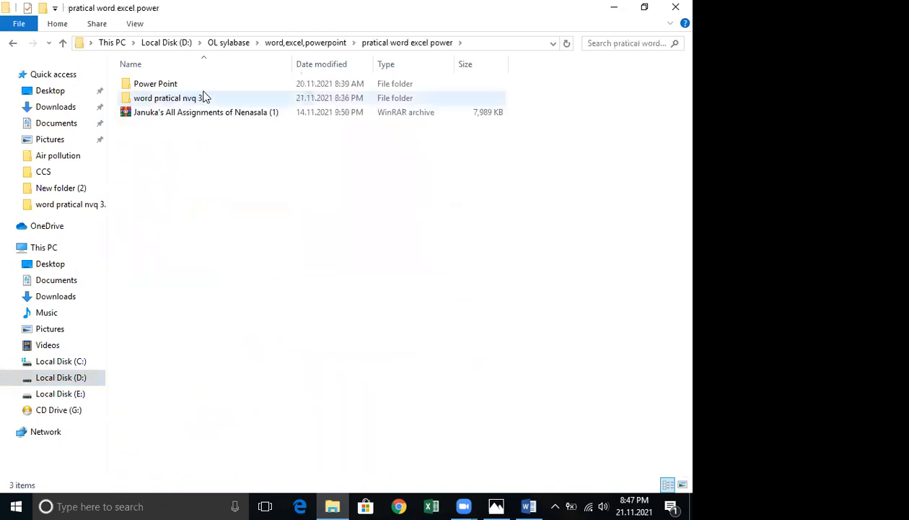
{"action": "double_click", "coordinate": [204, 96]}
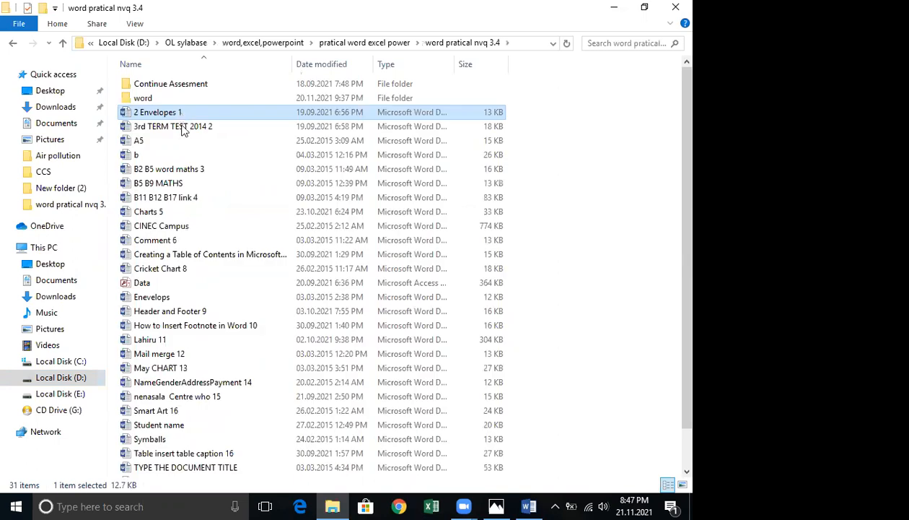
{"action": "key", "text": "Down"}
{"action": "key", "text": "Down"}
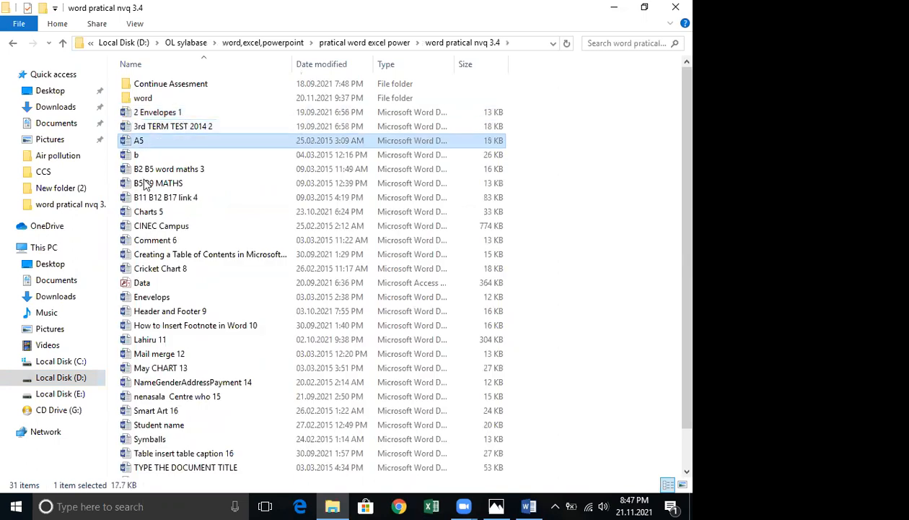
{"action": "key", "text": "Down"}
{"action": "key", "text": "Down"}
{"action": "key", "text": "Down"}
{"action": "key", "text": "Down"}
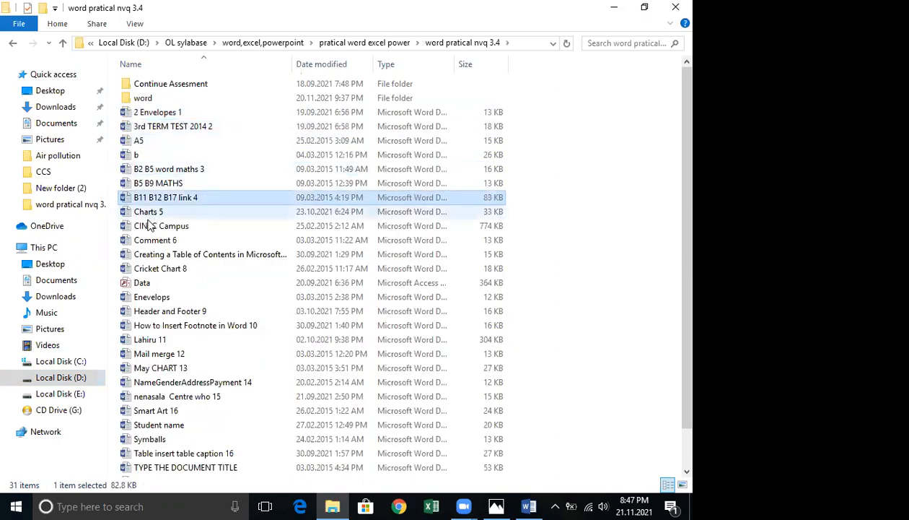
{"action": "key", "text": "Down"}
{"action": "double_click", "coordinate": [153, 226]}
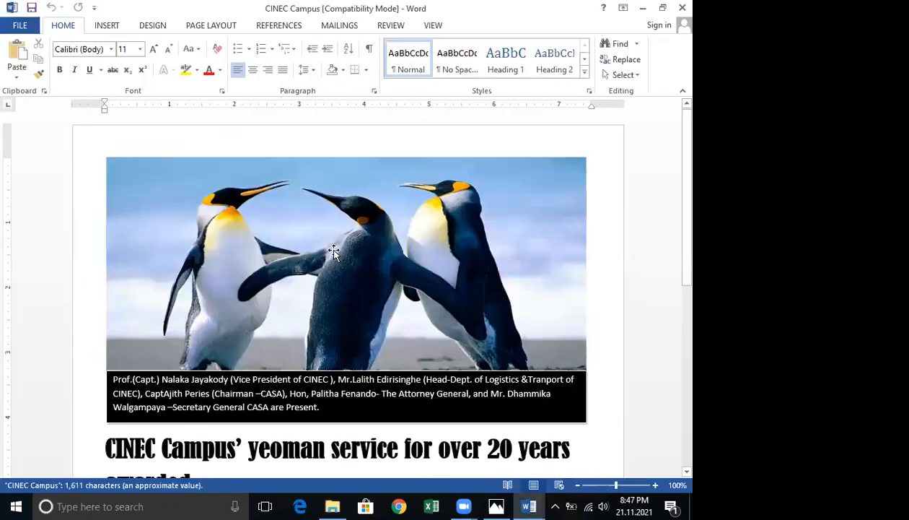
Scroll through the CINEC Campus document and select the caption text box under the photo.
{"action": "scroll", "coordinate": [335, 252], "scroll_direction": "down", "scroll_amount": 4}
{"action": "scroll", "coordinate": [335, 253], "scroll_direction": "down", "scroll_amount": 5}
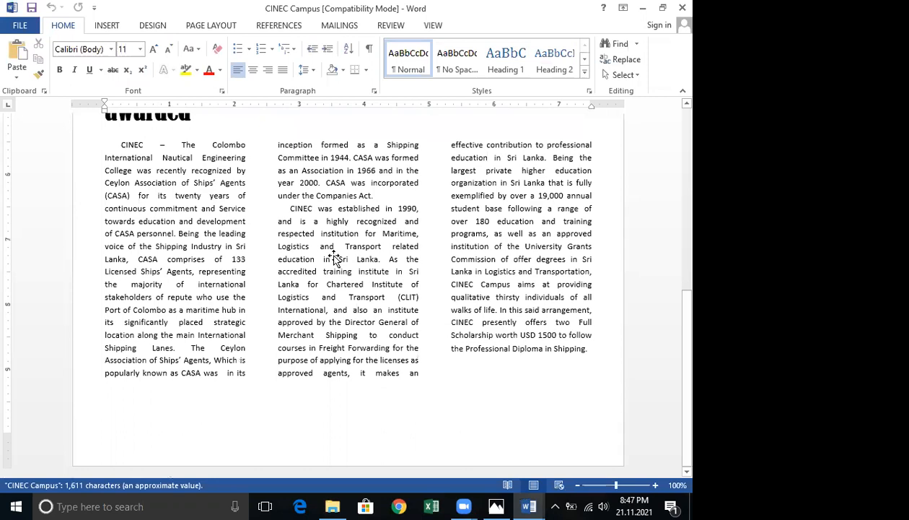
{"action": "scroll", "coordinate": [334, 257], "scroll_direction": "up", "scroll_amount": 9}
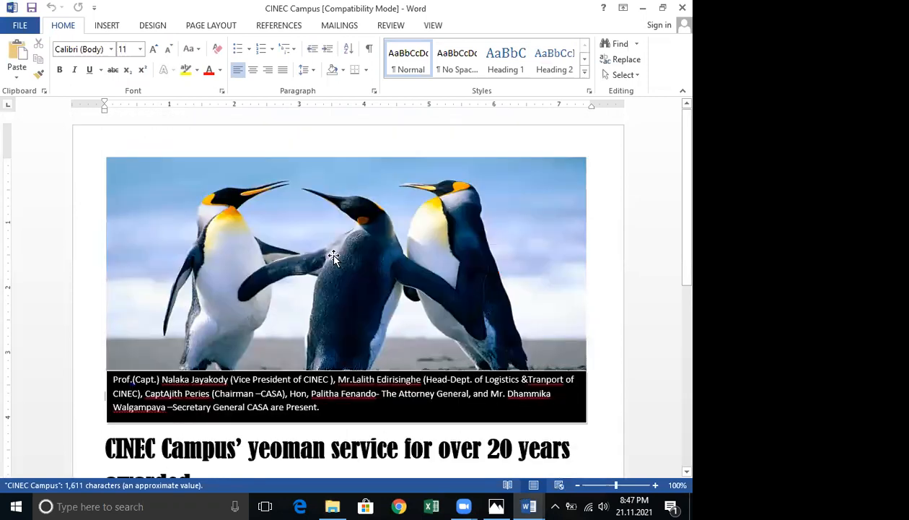
{"action": "left_click", "coordinate": [229, 399]}
{"action": "scroll", "coordinate": [398, 322], "scroll_direction": "down", "scroll_amount": 1}
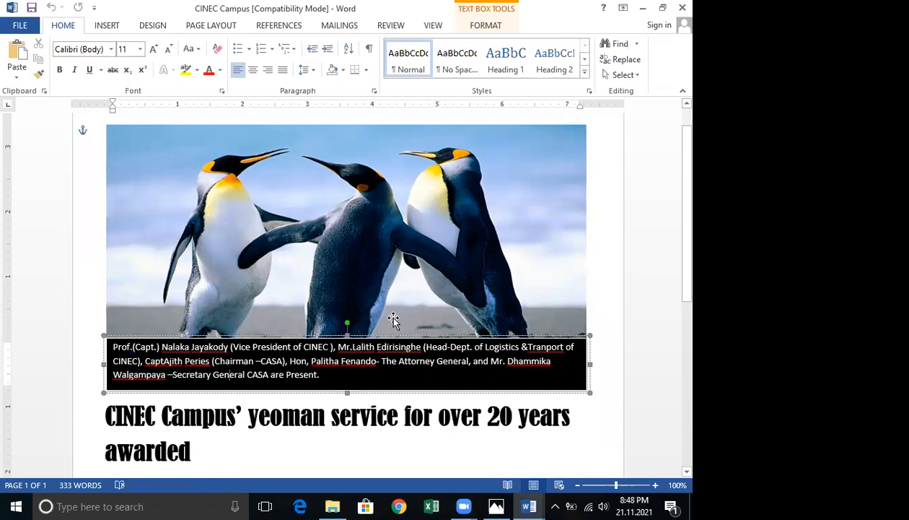
{"action": "scroll", "coordinate": [419, 321], "scroll_direction": "down", "scroll_amount": 1}
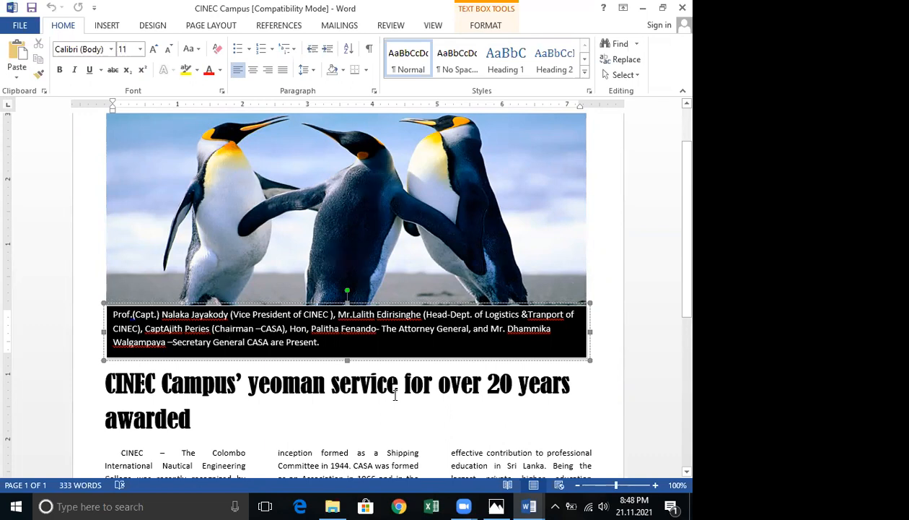
{"action": "scroll", "coordinate": [390, 389], "scroll_direction": "up", "scroll_amount": 1}
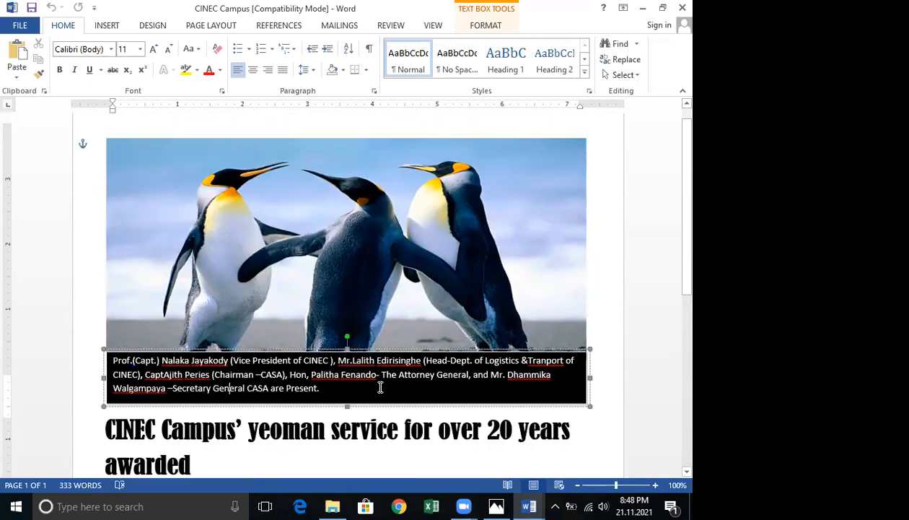
{"action": "scroll", "coordinate": [380, 361], "scroll_direction": "up", "scroll_amount": 1}
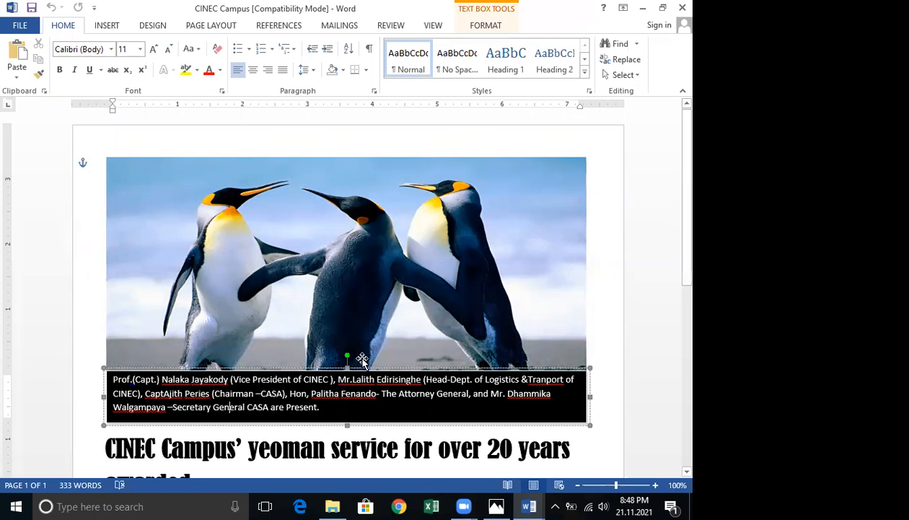
Scroll through the CINEC Campus document's headline and three-column article text.
{"action": "scroll", "coordinate": [365, 363], "scroll_direction": "down", "scroll_amount": 2}
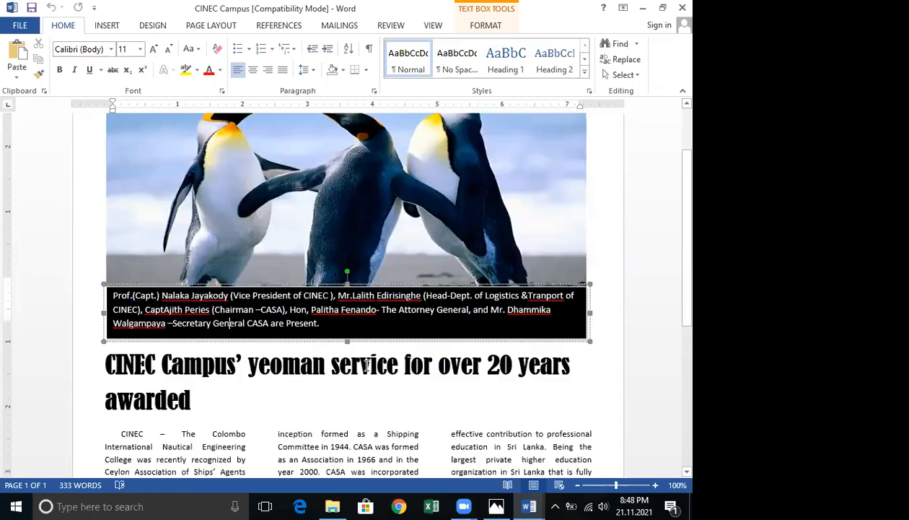
{"action": "scroll", "coordinate": [367, 364], "scroll_direction": "down", "scroll_amount": 2}
{"action": "scroll", "coordinate": [368, 365], "scroll_direction": "down", "scroll_amount": 2}
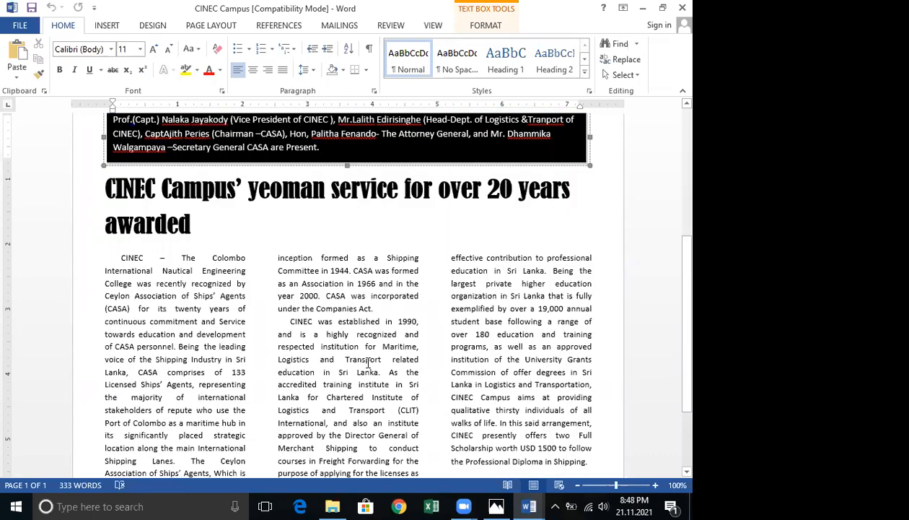
{"action": "scroll", "coordinate": [370, 365], "scroll_direction": "down", "scroll_amount": 1}
{"action": "scroll", "coordinate": [369, 363], "scroll_direction": "down", "scroll_amount": 1}
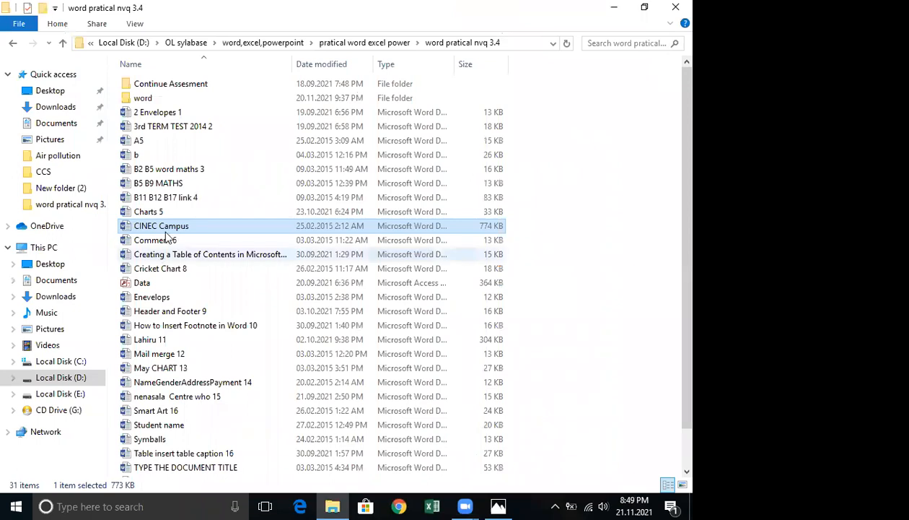
Copy several practice documents, including CINEC Campus and B11 B12 B17 link 4, into the word subfolder.
{"action": "left_click", "coordinate": [151, 199], "text": "ctrl"}
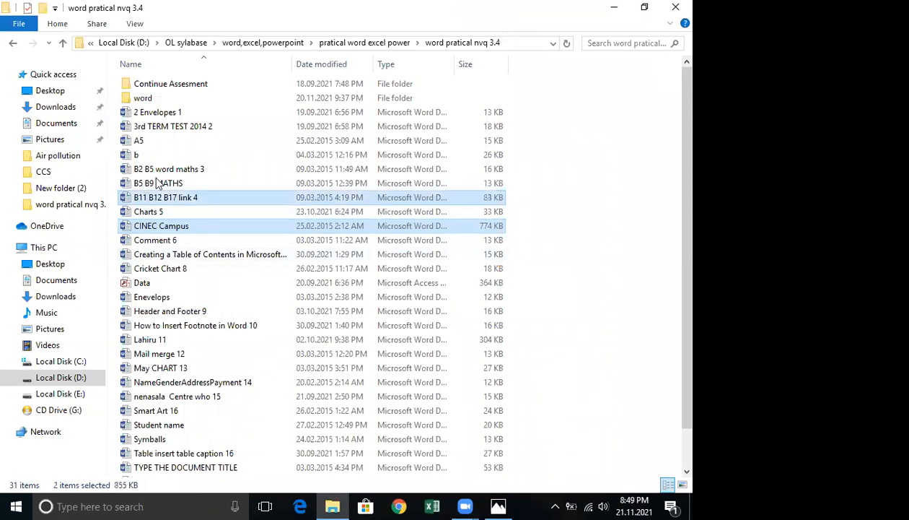
{"action": "left_click", "coordinate": [162, 127], "text": "ctrl"}
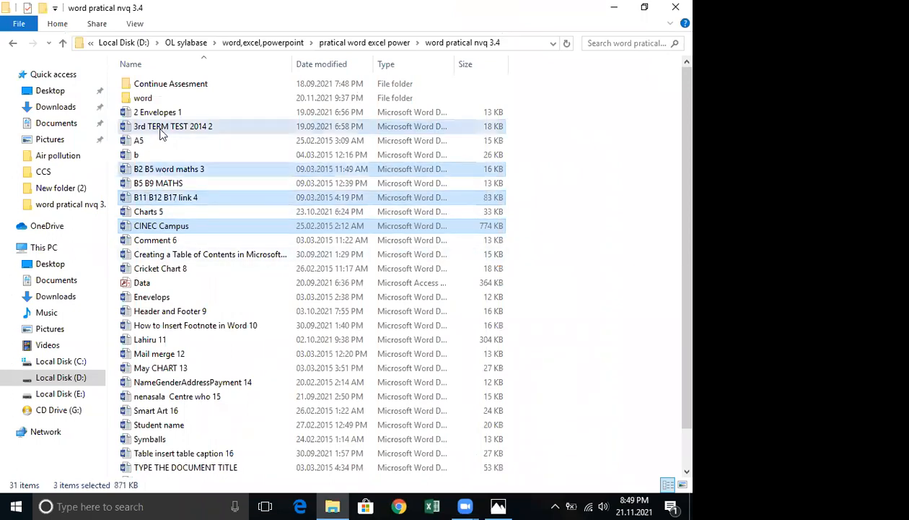
{"action": "left_click", "coordinate": [162, 130], "text": "ctrl"}
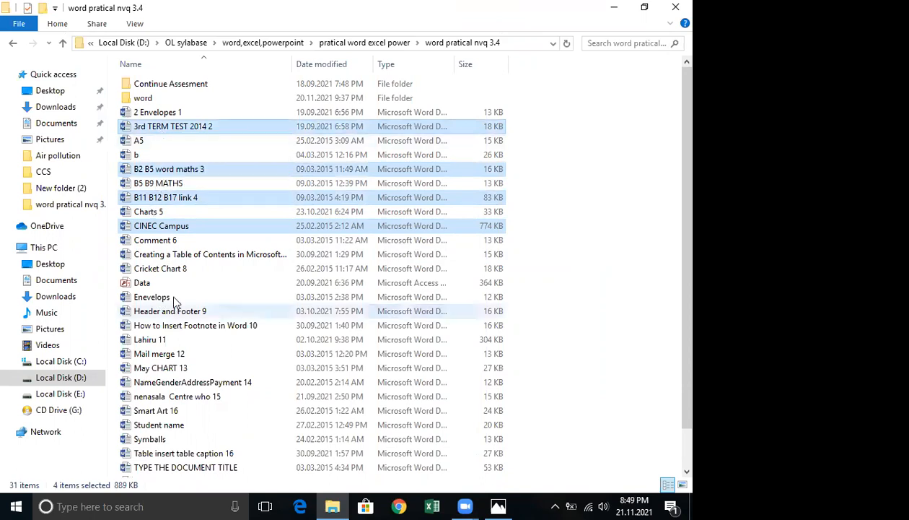
{"action": "left_click", "coordinate": [173, 312], "text": "ctrl"}
{"action": "right_click", "coordinate": [169, 197]}
{"action": "left_click", "coordinate": [207, 393]}
{"action": "double_click", "coordinate": [167, 101]}
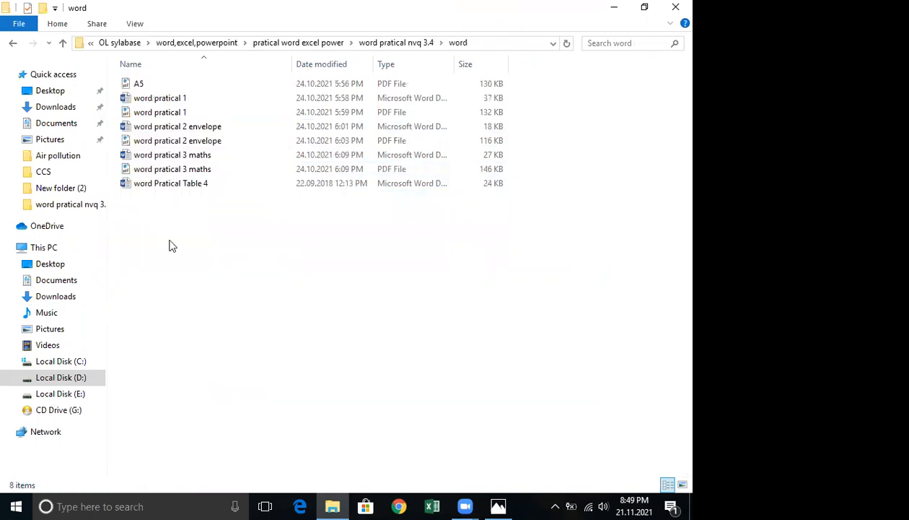
{"action": "right_click", "coordinate": [193, 310]}
{"action": "left_click", "coordinate": [203, 333]}
{"action": "left_click", "coordinate": [13, 43]}
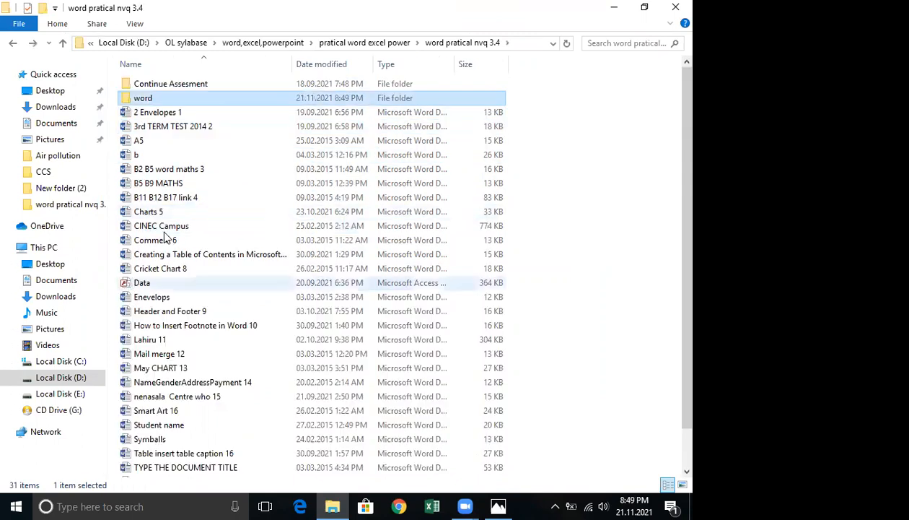
Reopen the CINEC Campus document and create a new blank document.
{"action": "left_click", "coordinate": [185, 225]}
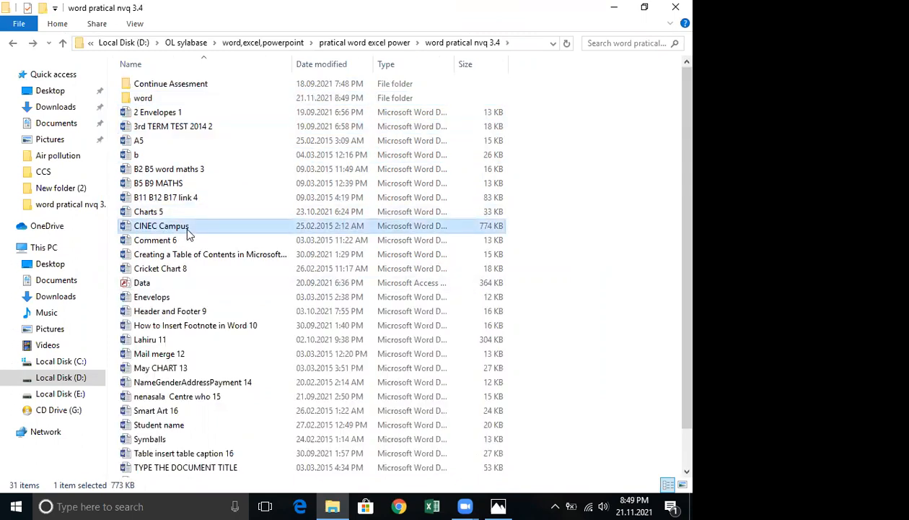
{"action": "double_click", "coordinate": [195, 226]}
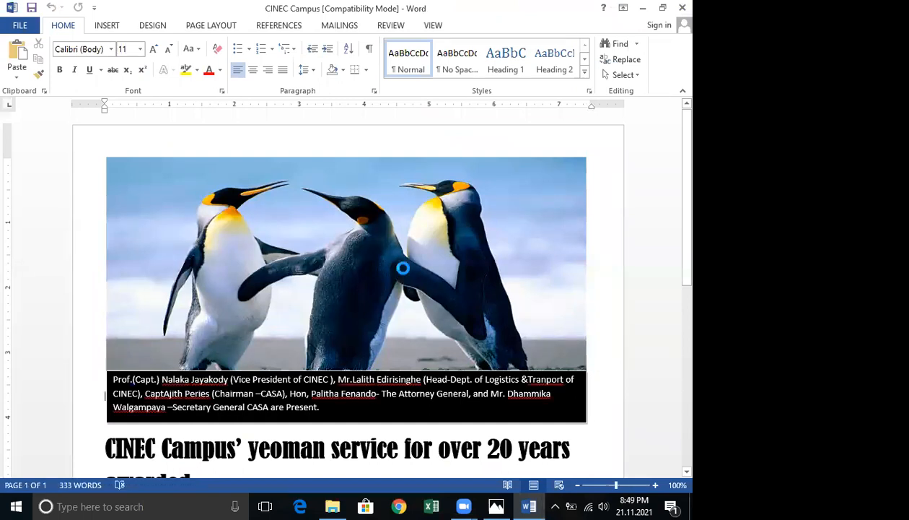
{"action": "key", "text": "ctrl+n"}
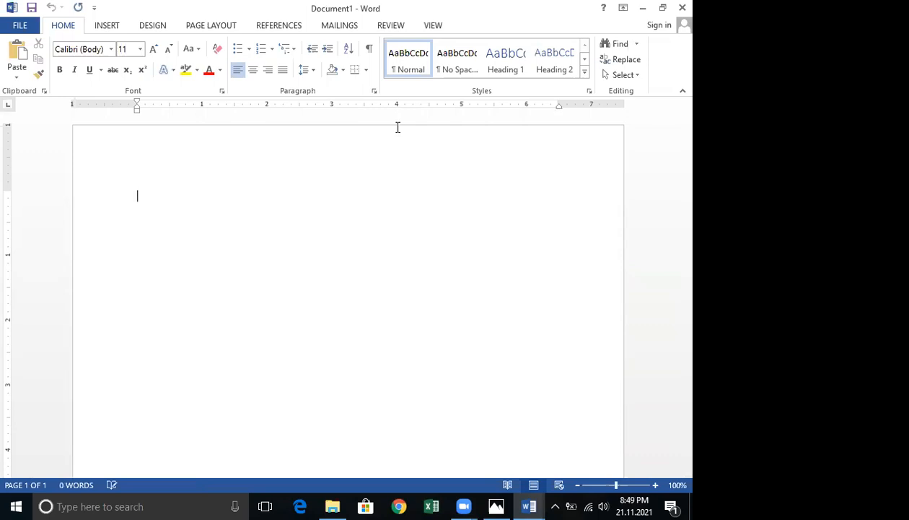
Insert the 60__Indian_Elephants_greeting_Jagdeep_Rajput picture from the Images > Animals folder on Local Disk (D:).
{"action": "left_click", "coordinate": [105, 27]}
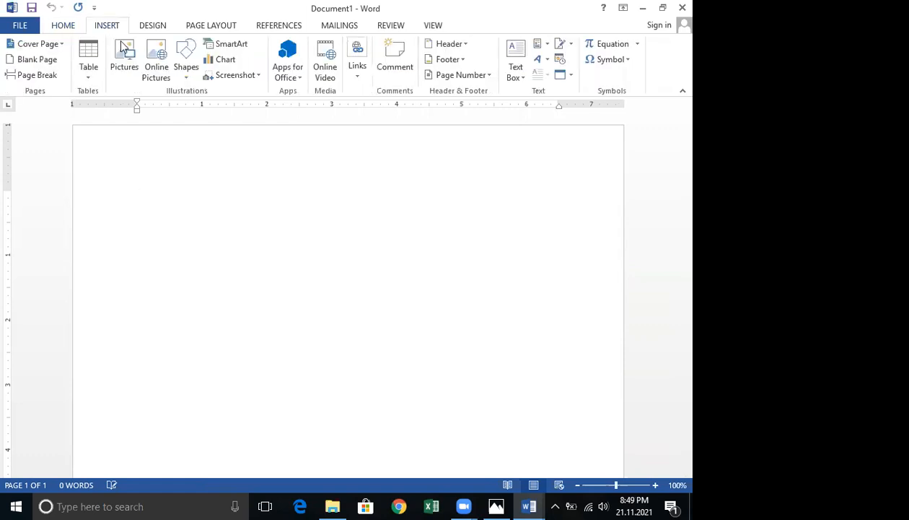
{"action": "left_click", "coordinate": [126, 50]}
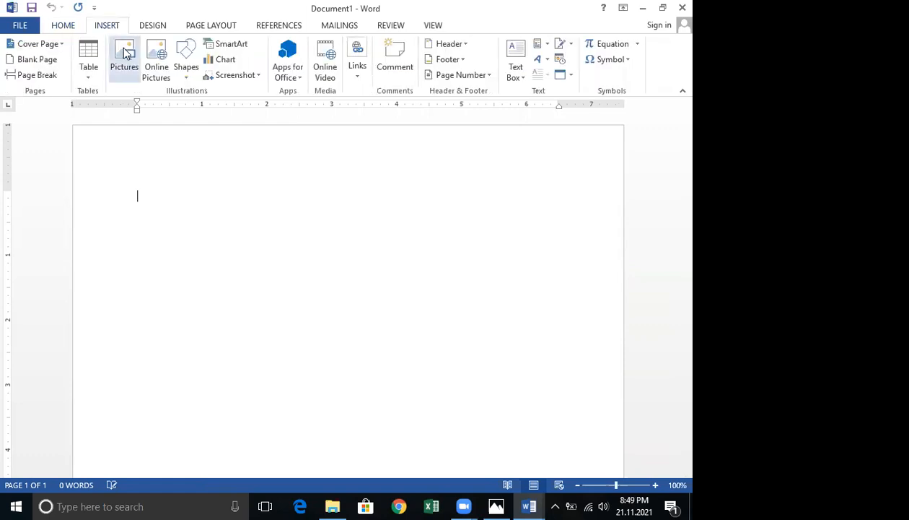
{"action": "left_click", "coordinate": [85, 210]}
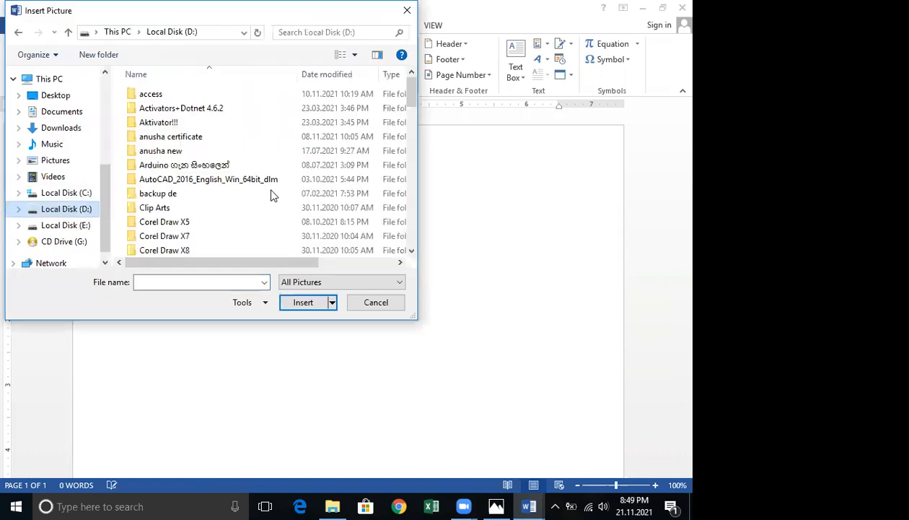
{"action": "scroll", "coordinate": [163, 158], "scroll_direction": "down", "scroll_amount": 5}
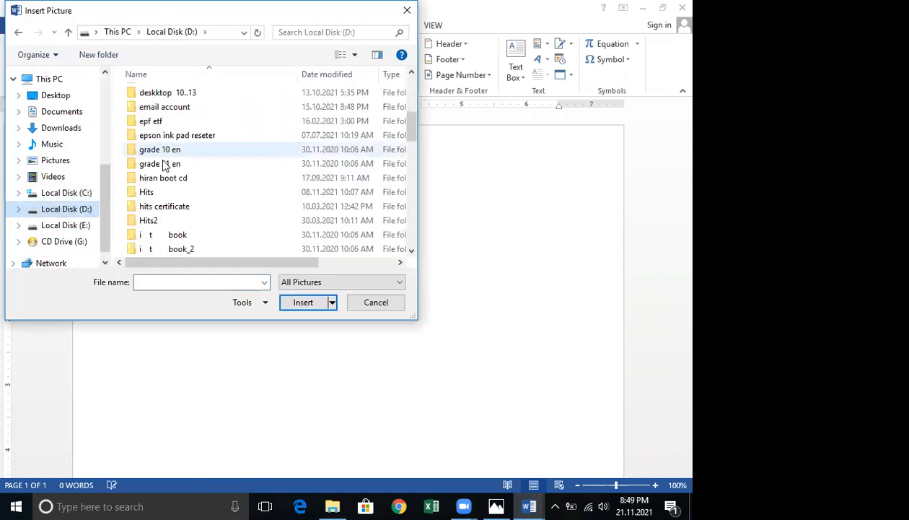
{"action": "scroll", "coordinate": [161, 156], "scroll_direction": "down", "scroll_amount": 5}
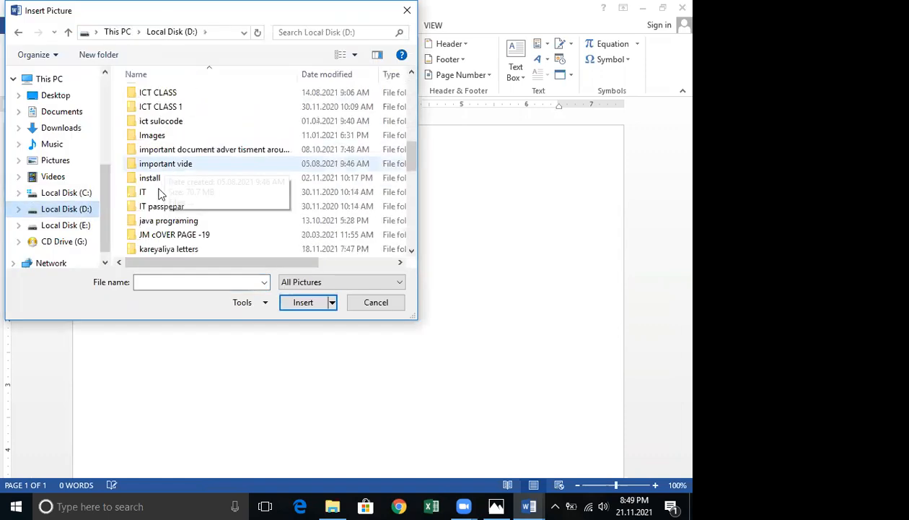
{"action": "double_click", "coordinate": [160, 137]}
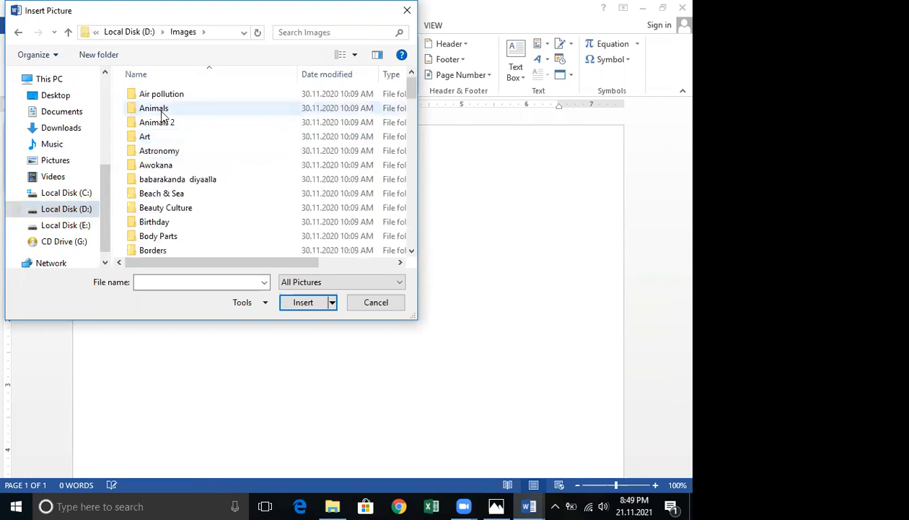
{"action": "double_click", "coordinate": [160, 108]}
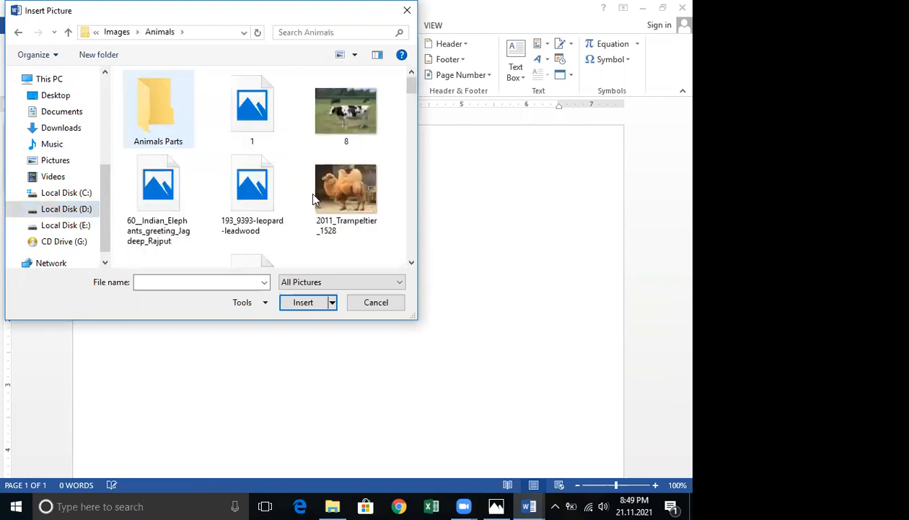
{"action": "left_click", "coordinate": [237, 116]}
{"action": "left_click", "coordinate": [164, 193]}
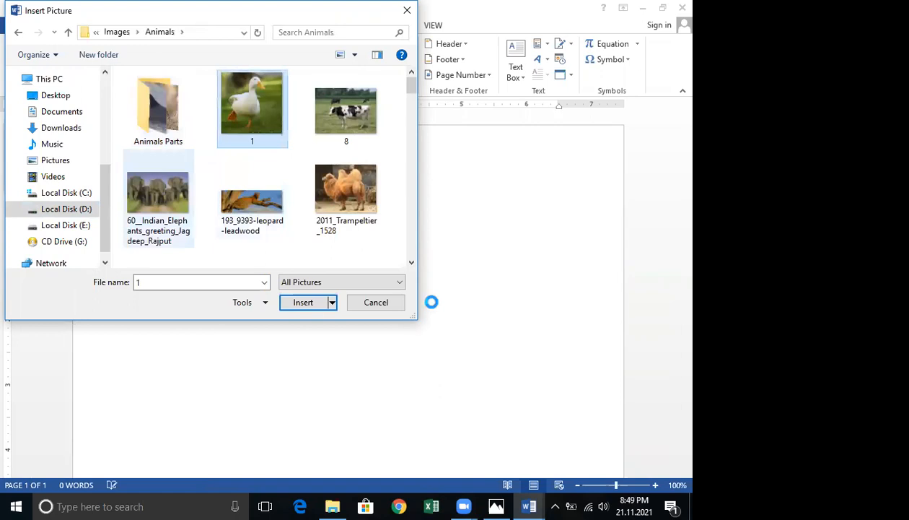
{"action": "left_click", "coordinate": [307, 302]}
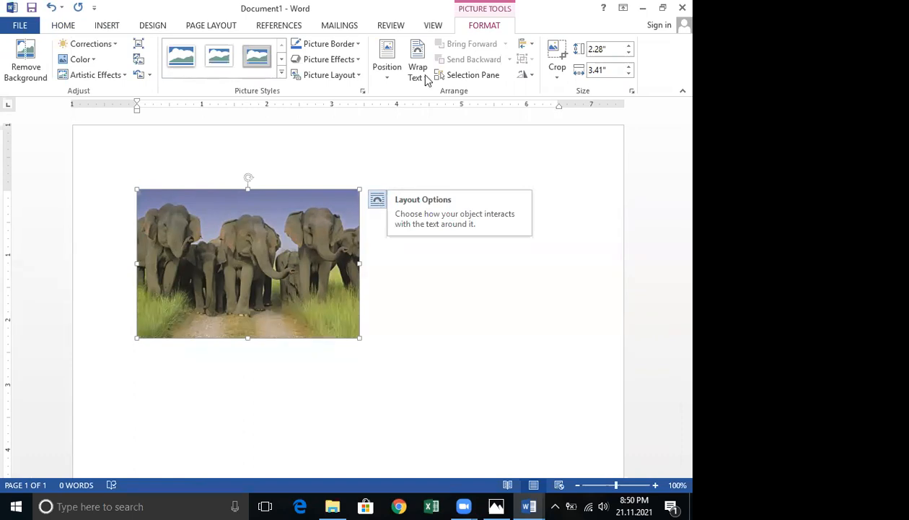
Set the elephant picture's text wrapping to In Front of Text.
{"action": "left_click", "coordinate": [378, 199]}
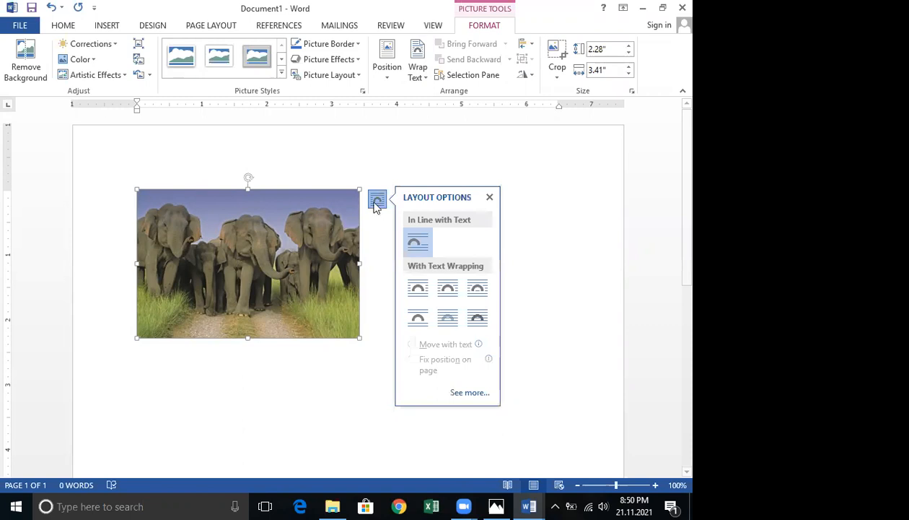
{"action": "left_click", "coordinate": [469, 321]}
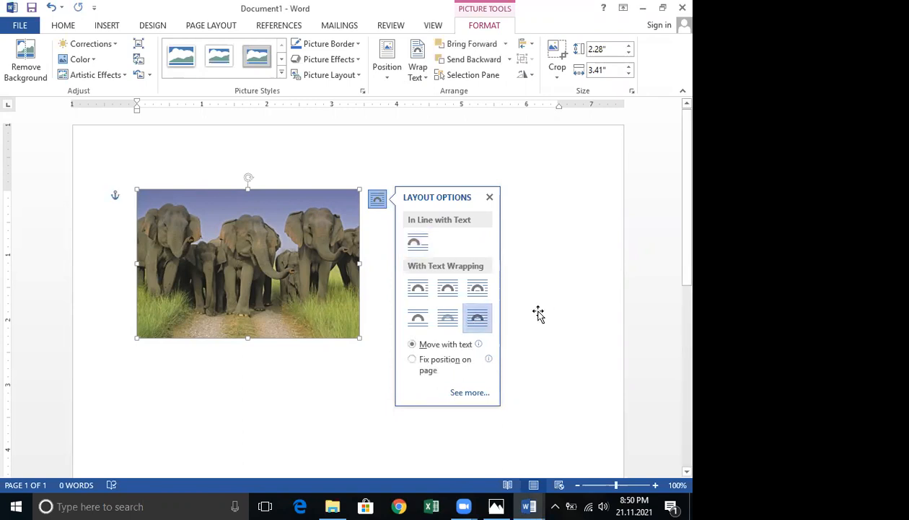
{"action": "left_click", "coordinate": [329, 297]}
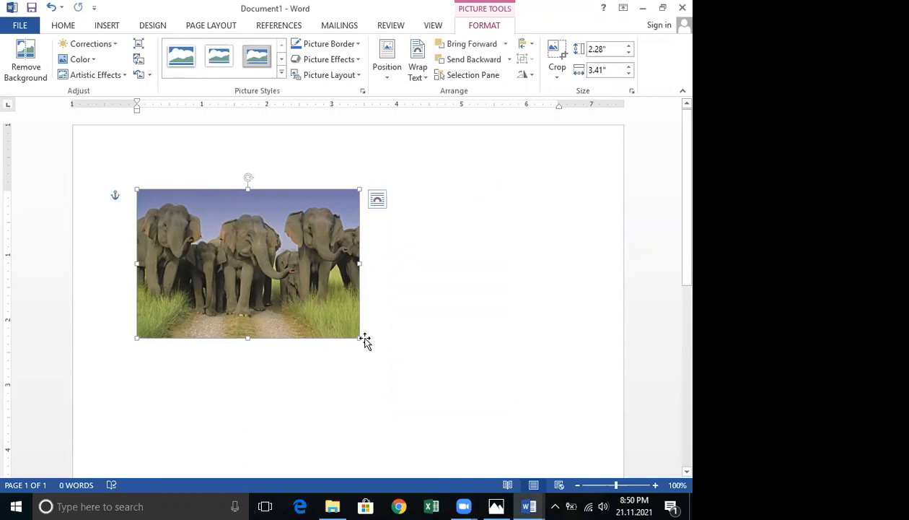
Move the picture to the page's top-left corner and stretch it across the full page width, about 3.4 by 8.5 inches.
{"action": "left_click_drag", "start_coordinate": [360, 338], "coordinate": [577, 483]}
{"action": "left_click_drag", "start_coordinate": [300, 244], "coordinate": [236, 181]}
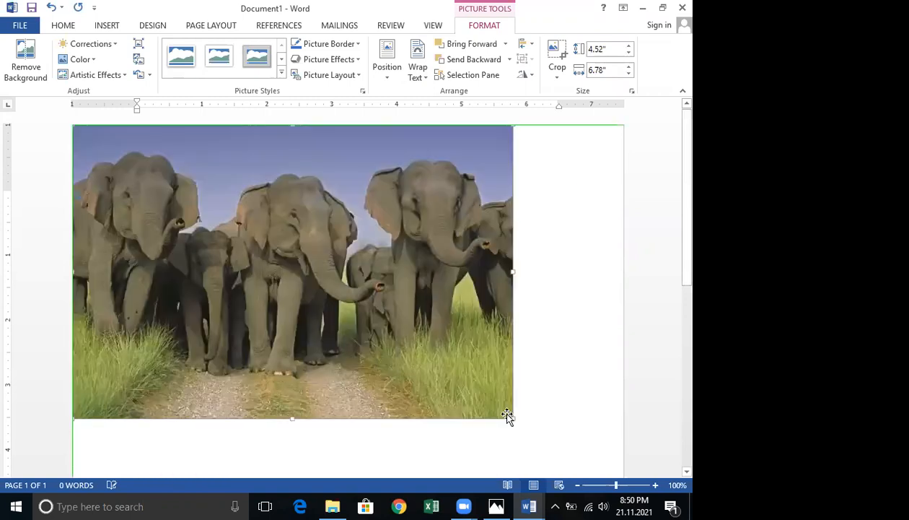
{"action": "left_click_drag", "start_coordinate": [512, 418], "coordinate": [512, 416]}
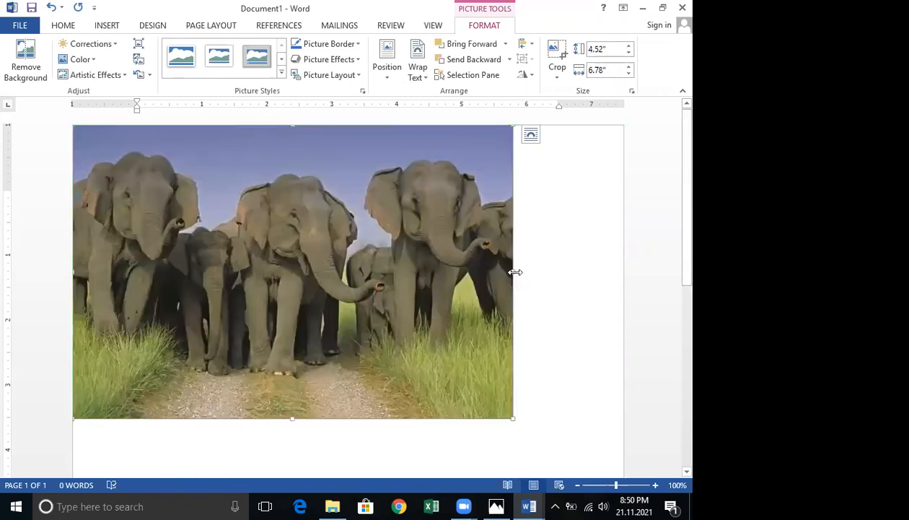
{"action": "left_click_drag", "start_coordinate": [579, 275], "coordinate": [612, 274]}
{"action": "left_click_drag", "start_coordinate": [622, 275], "coordinate": [622, 275]}
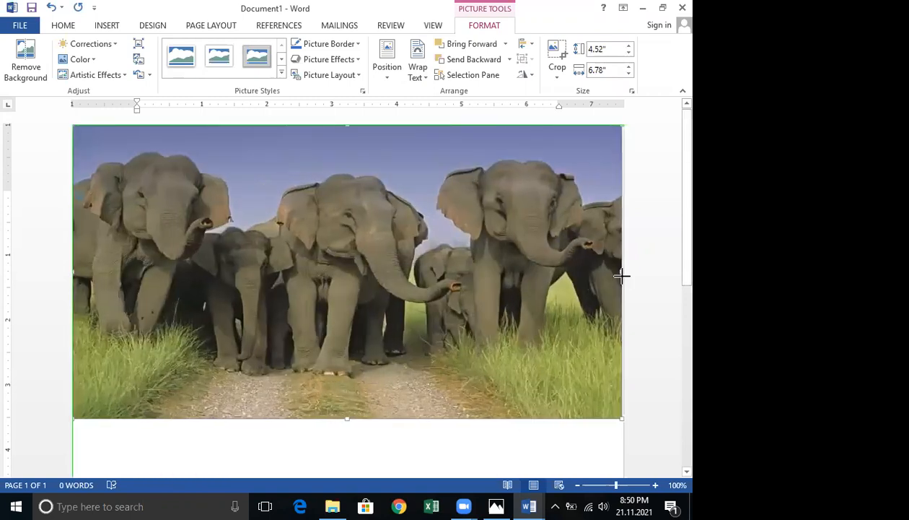
{"action": "scroll", "coordinate": [530, 281], "scroll_direction": "down", "scroll_amount": 4}
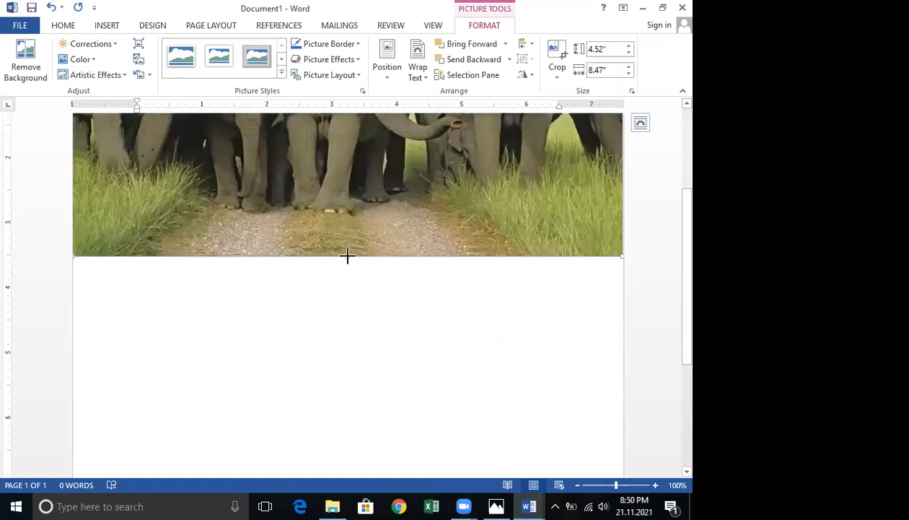
{"action": "scroll", "coordinate": [349, 187], "scroll_direction": "down", "scroll_amount": 1}
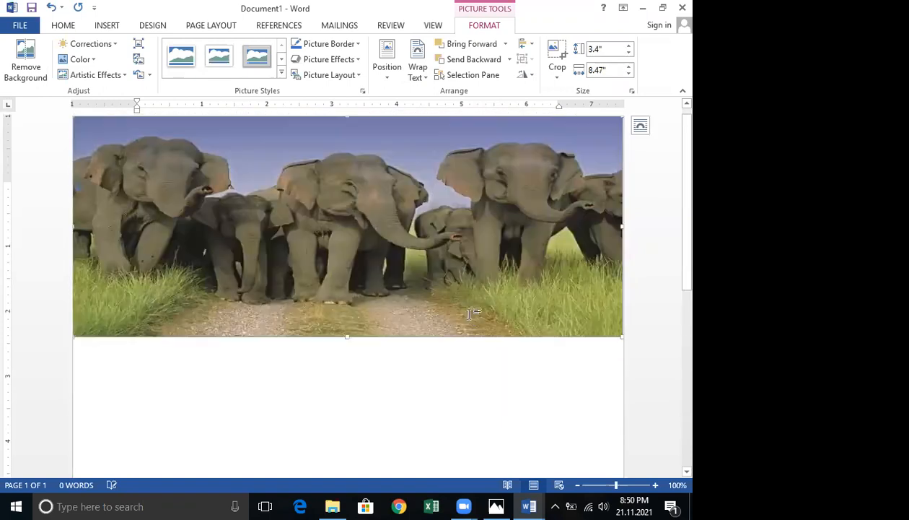
Draw a text box about 2 by 8.4 inches directly below the picture, spanning the page width.
{"action": "scroll", "coordinate": [465, 305], "scroll_direction": "down", "scroll_amount": 3}
{"action": "scroll", "coordinate": [443, 304], "scroll_direction": "up", "scroll_amount": 2}
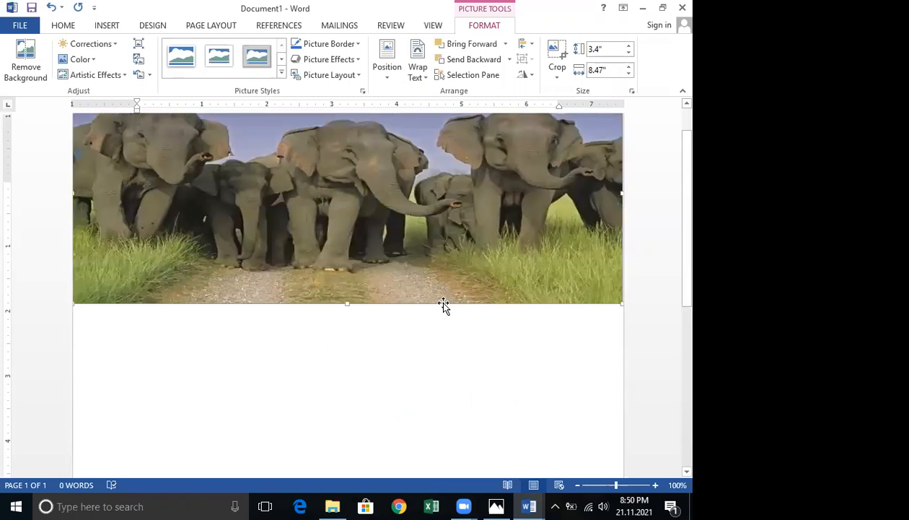
{"action": "scroll", "coordinate": [452, 294], "scroll_direction": "down", "scroll_amount": 1}
{"action": "scroll", "coordinate": [110, 32], "scroll_direction": "down", "scroll_amount": 4}
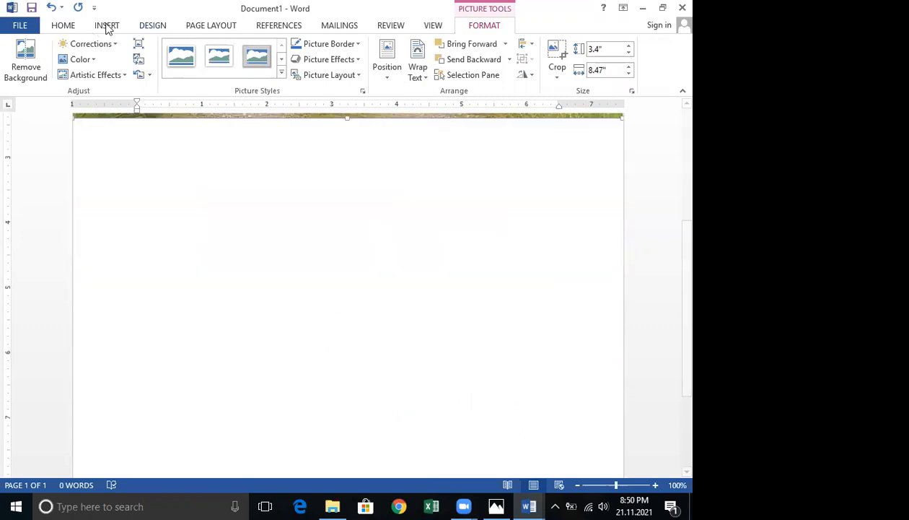
{"action": "left_click", "coordinate": [106, 26]}
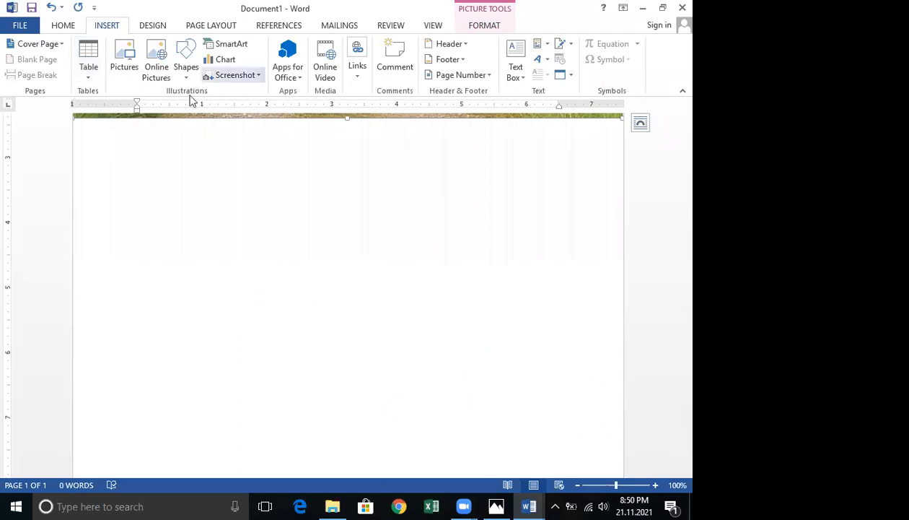
{"action": "left_click", "coordinate": [181, 104]}
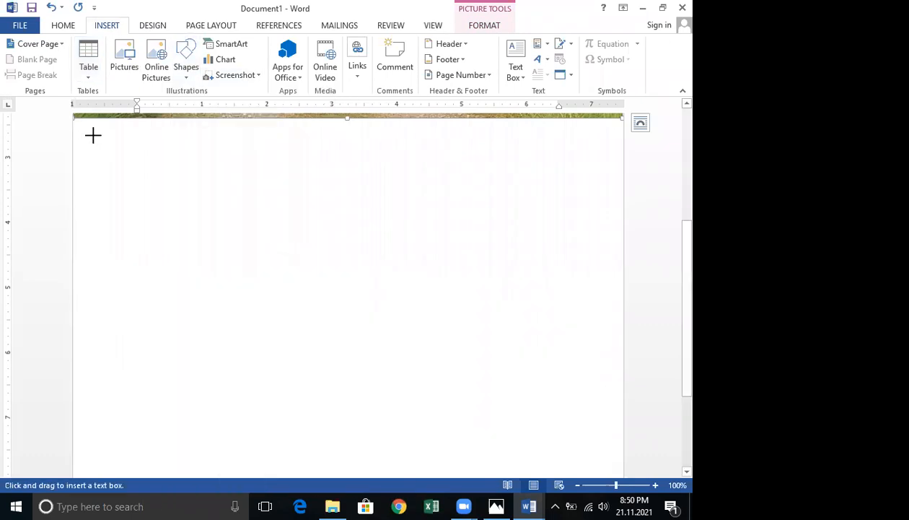
{"action": "scroll", "coordinate": [155, 189], "scroll_direction": "up", "scroll_amount": 3}
{"action": "mouse_move", "coordinate": [75, 242]}
{"action": "left_mouse_down"}
{"action": "mouse_move", "coordinate": [488, 353]}
{"action": "mouse_move", "coordinate": [621, 373]}
{"action": "mouse_move", "coordinate": [597, 365]}
{"action": "left_mouse_up"}
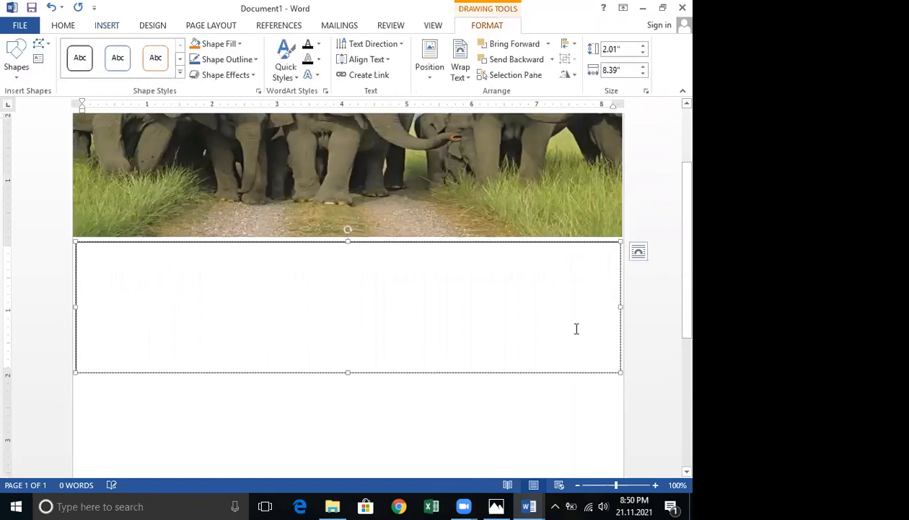
{"action": "scroll", "coordinate": [571, 328], "scroll_direction": "down", "scroll_amount": 3}
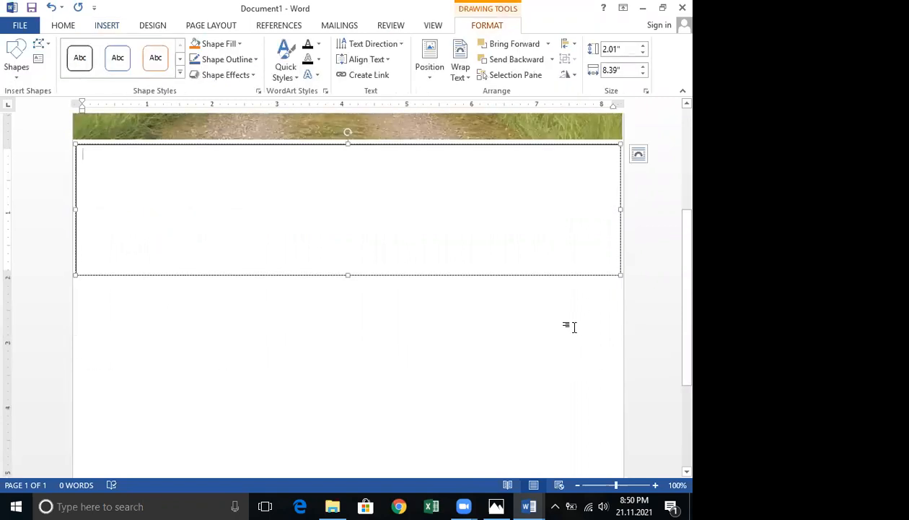
{"action": "scroll", "coordinate": [574, 324], "scroll_direction": "down", "scroll_amount": 1}
{"action": "left_click", "coordinate": [112, 284]}
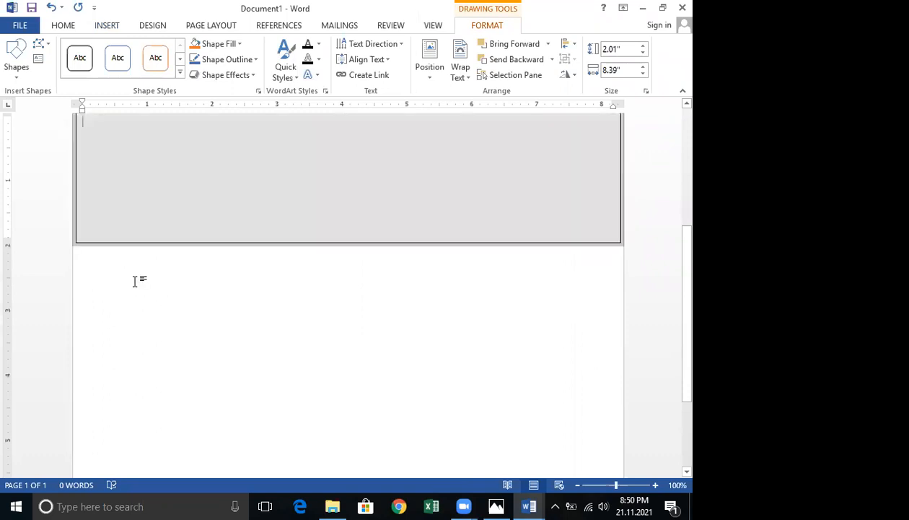
Switch to the CINEC Campus reference document to examine its heading and column layout, then return to the new document.
{"action": "left_click", "coordinate": [177, 351]}
{"action": "scroll", "coordinate": [194, 298], "scroll_direction": "down", "scroll_amount": 5}
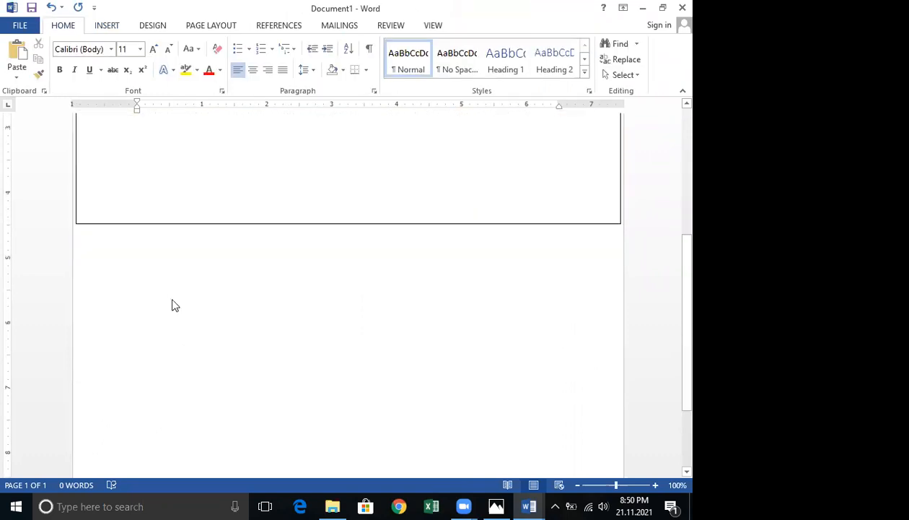
{"action": "left_click", "coordinate": [173, 305]}
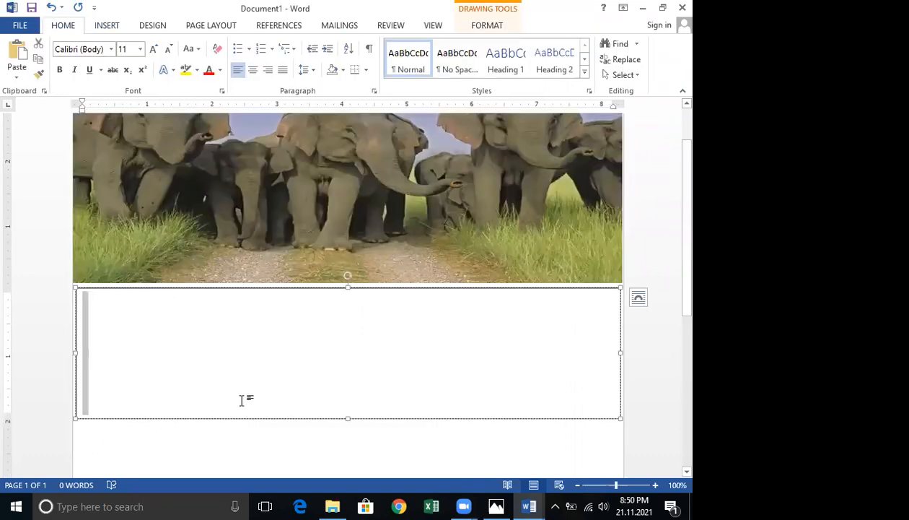
{"action": "scroll", "coordinate": [248, 392], "scroll_direction": "down", "scroll_amount": 5}
{"action": "left_click", "coordinate": [283, 328]}
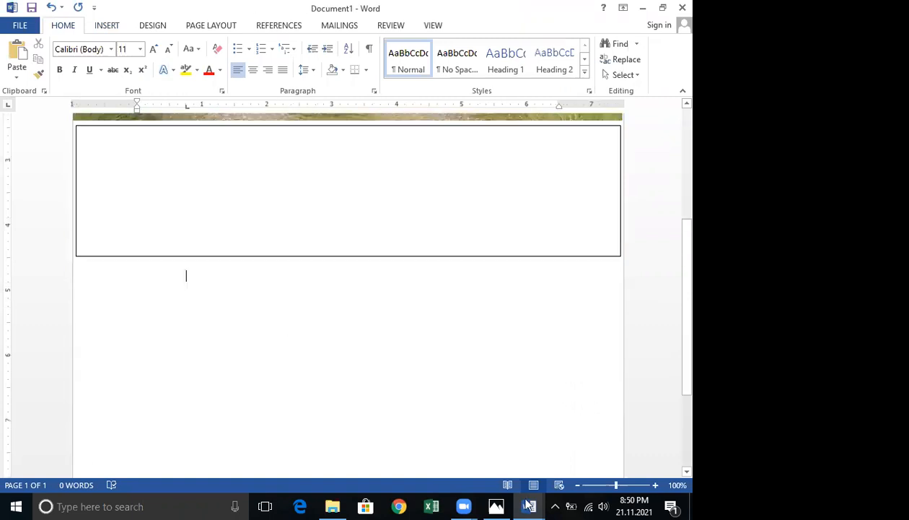
{"action": "mouse_move", "coordinate": [528, 503]}
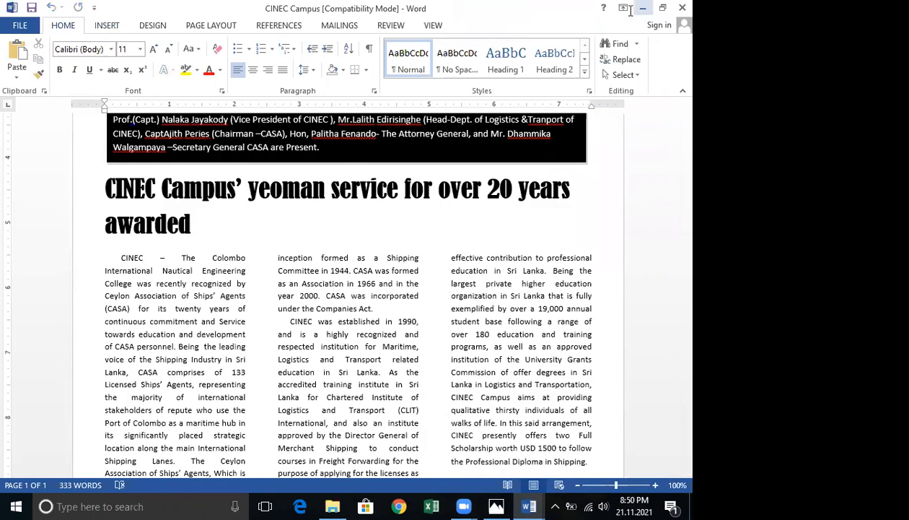
{"action": "key", "text": "alt+Tab"}
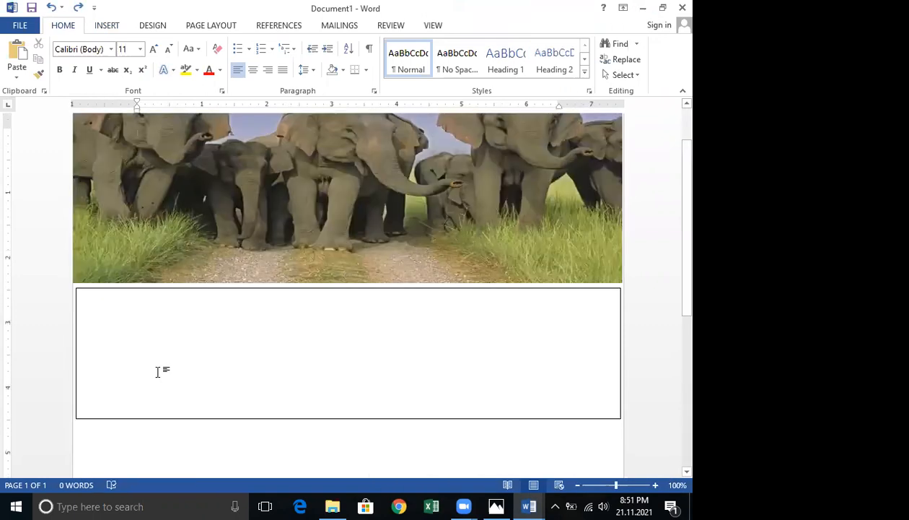
{"action": "scroll", "coordinate": [148, 288], "scroll_direction": "down", "scroll_amount": 5}
{"action": "left_click", "coordinate": [130, 285]}
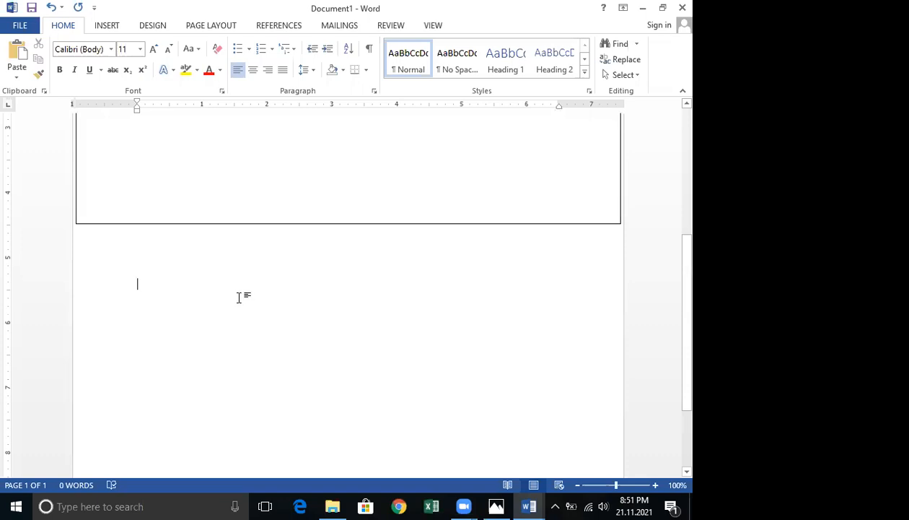
{"action": "scroll", "coordinate": [240, 298], "scroll_direction": "up", "scroll_amount": 3}
{"action": "left_click", "coordinate": [158, 256]}
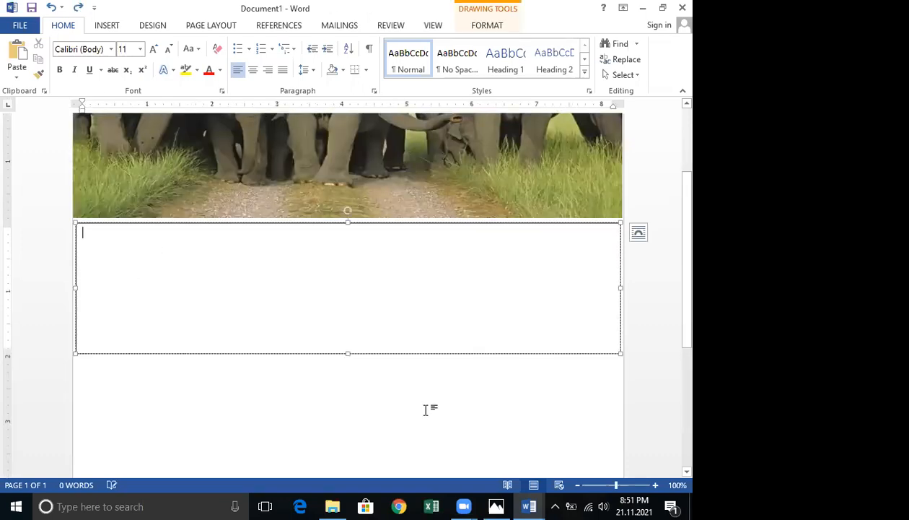
{"action": "left_click", "coordinate": [532, 506]}
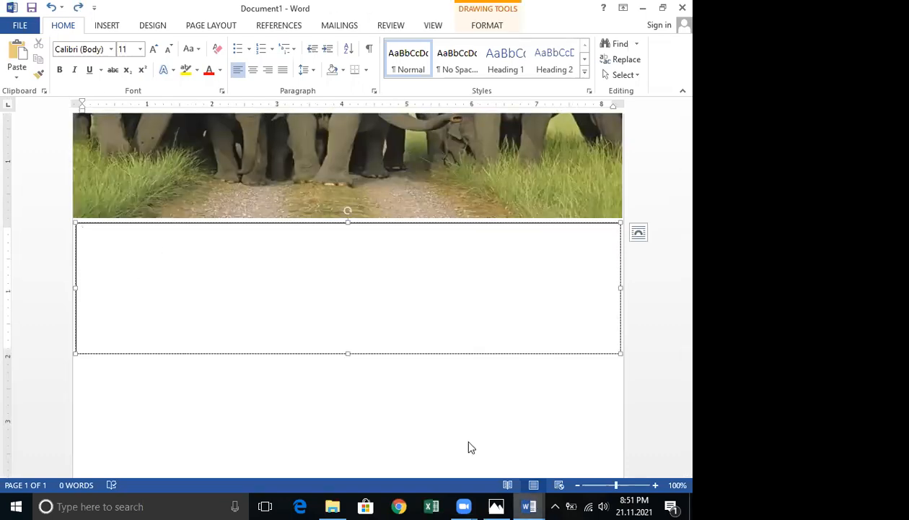
{"action": "left_click", "coordinate": [455, 433]}
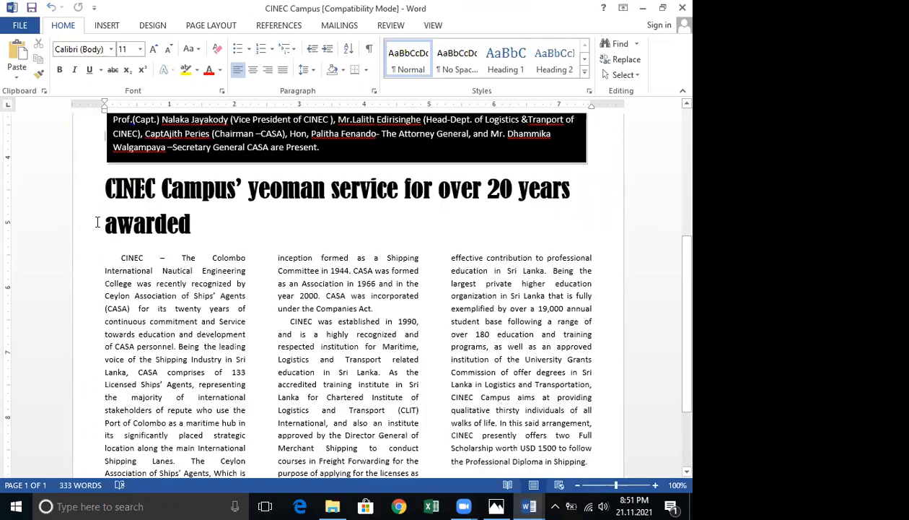
{"action": "left_click", "coordinate": [642, 7]}
Insert a black WordArt heading below the text box reading "Huyttyyytt gytyytt yttyytty ttttghfghy".
{"action": "scroll", "coordinate": [142, 224], "scroll_direction": "up", "scroll_amount": 2}
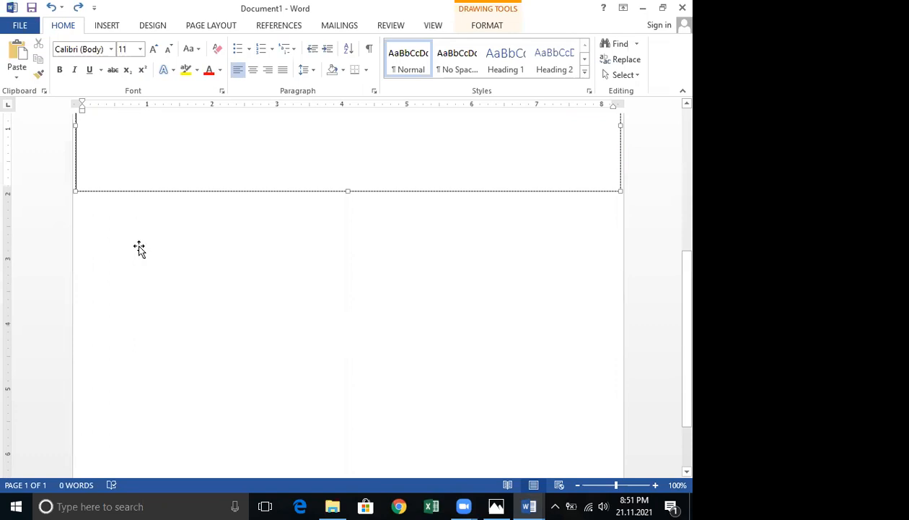
{"action": "left_click", "coordinate": [144, 264]}
{"action": "left_click", "coordinate": [193, 381]}
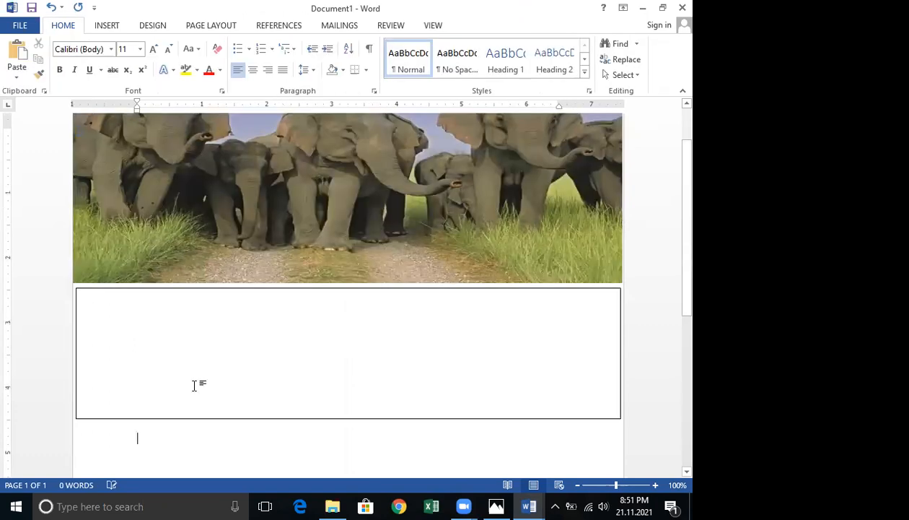
{"action": "scroll", "coordinate": [218, 133], "scroll_direction": "down", "scroll_amount": 3}
{"action": "left_click", "coordinate": [107, 25]}
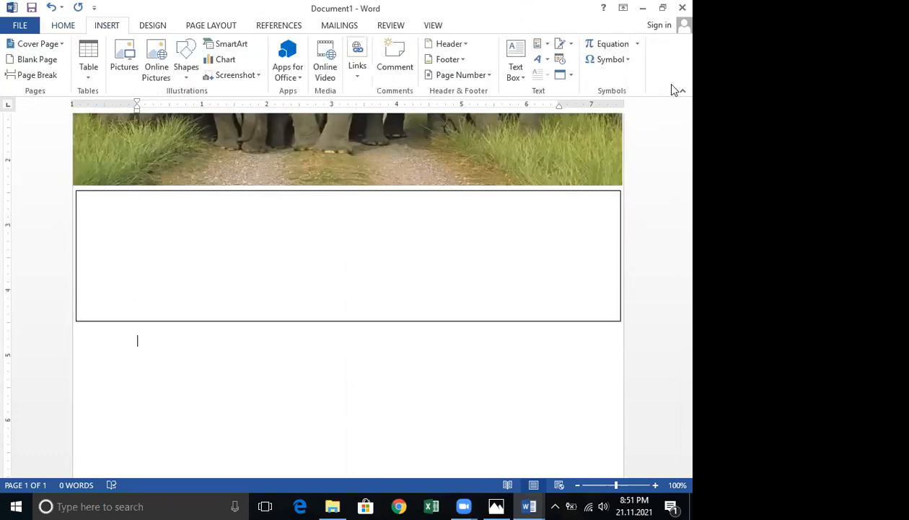
{"action": "left_click", "coordinate": [538, 59]}
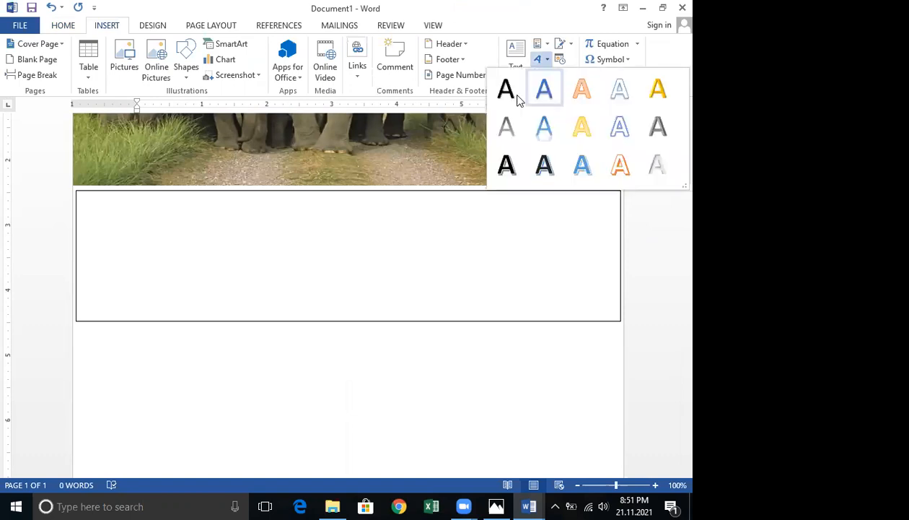
{"action": "left_click", "coordinate": [505, 94]}
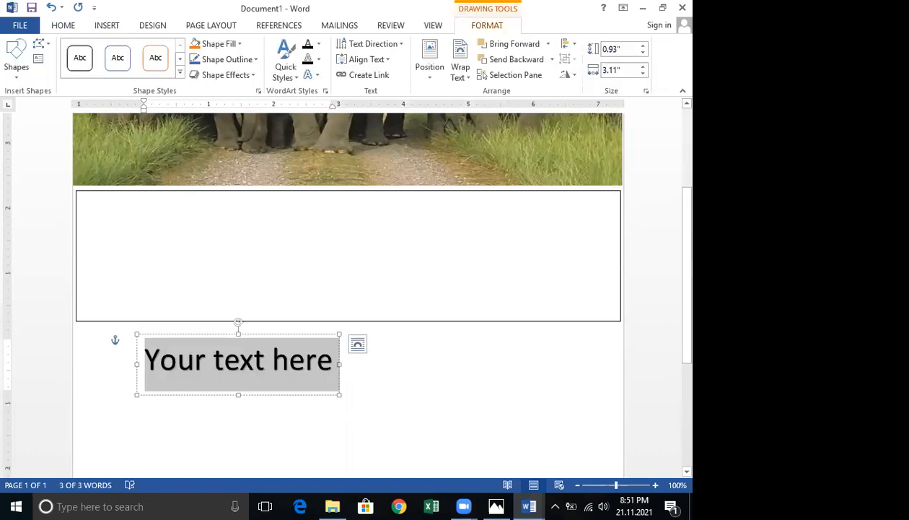
{"action": "type", "text": "huyttyyytt gytyytt"}
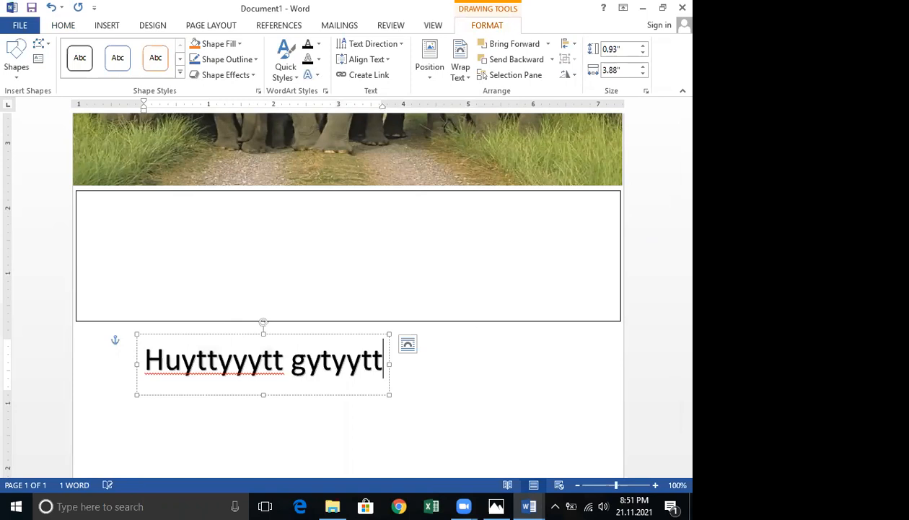
{"action": "type", "text": " yttyytty tttt"}
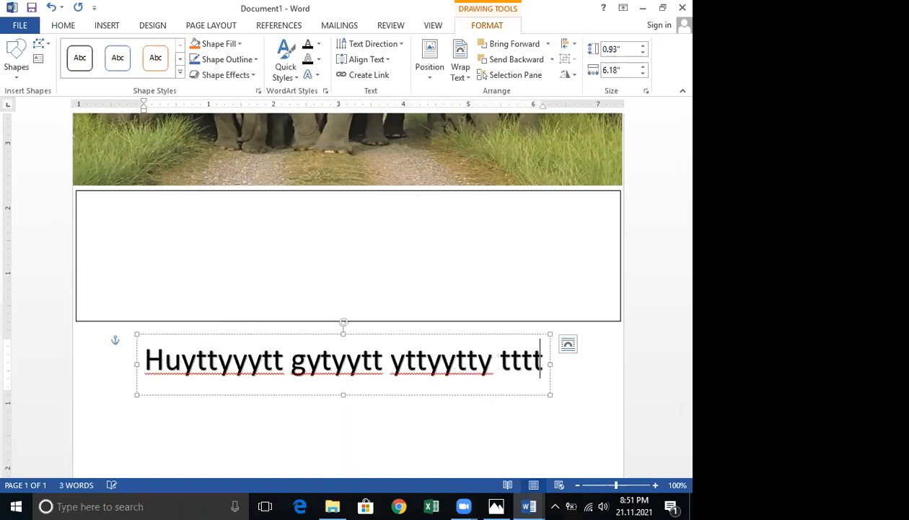
{"action": "type", "text": "ghfgh"}
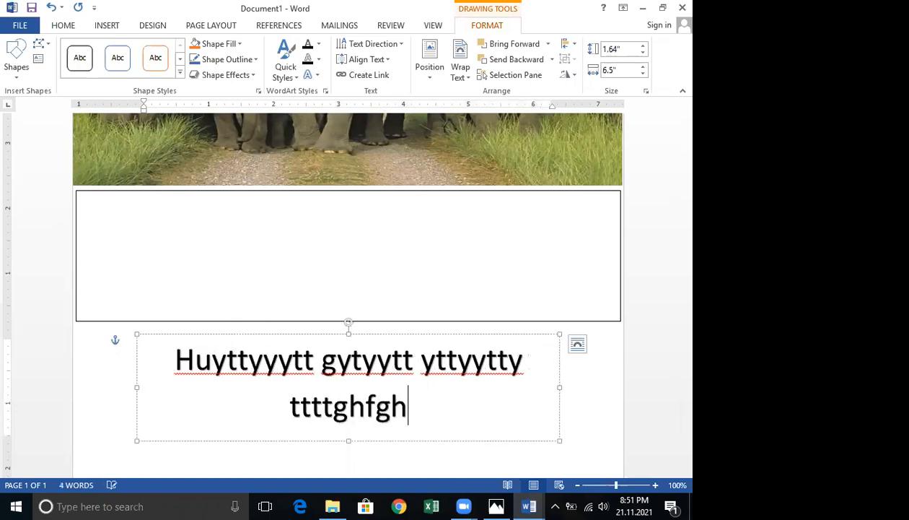
{"action": "type", "text": "y"}
{"action": "scroll", "coordinate": [257, 310], "scroll_direction": "down", "scroll_amount": 3}
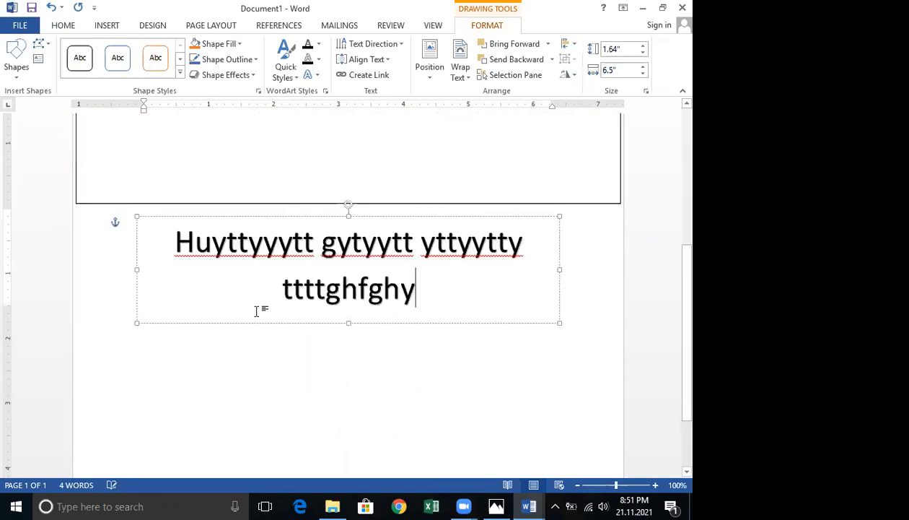
{"action": "scroll", "coordinate": [119, 290], "scroll_direction": "down", "scroll_amount": 2}
{"action": "left_click", "coordinate": [146, 284]}
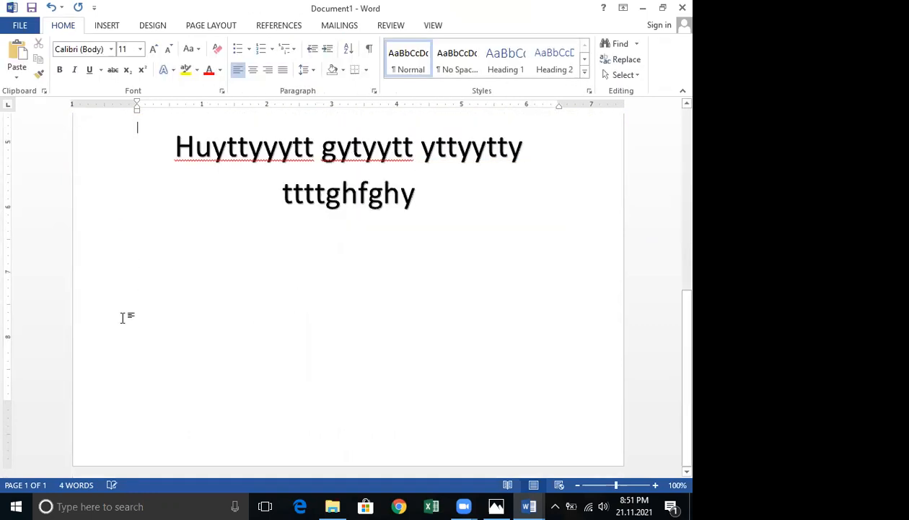
{"action": "double_click", "coordinate": [135, 294]}
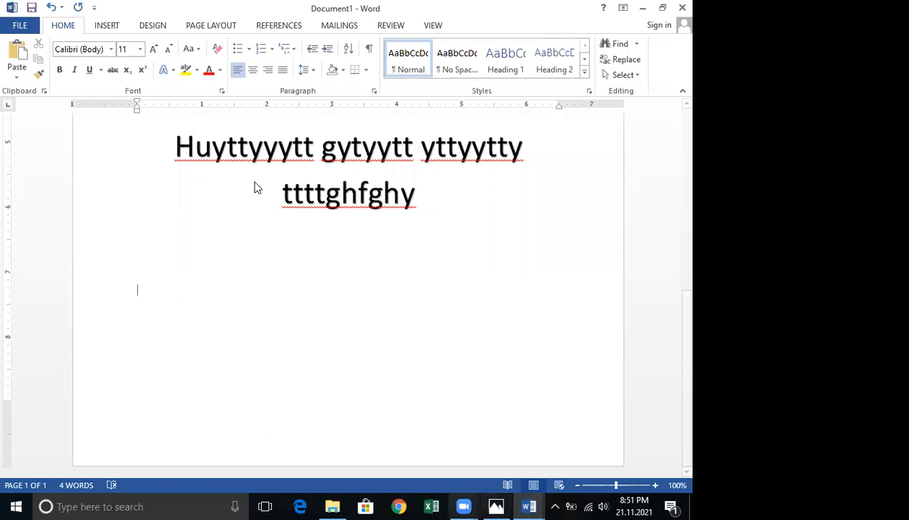
{"action": "left_click_drag", "start_coordinate": [268, 162], "coordinate": [290, 353]}
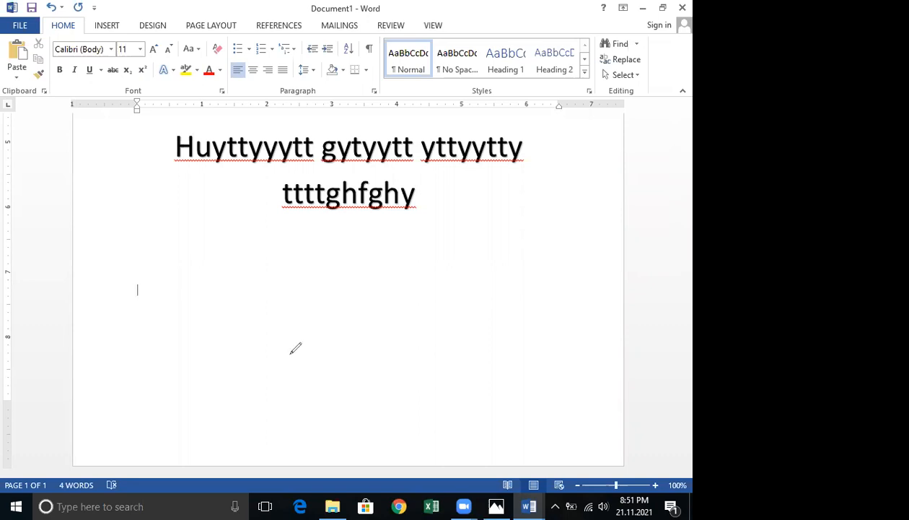
{"action": "left_click_drag", "start_coordinate": [388, 134], "coordinate": [406, 356]}
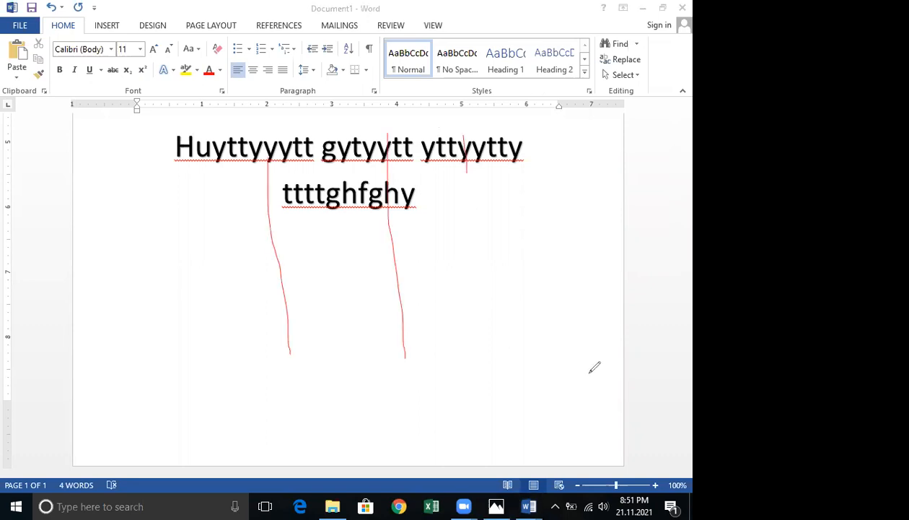
{"action": "left_click_drag", "start_coordinate": [465, 135], "coordinate": [500, 366]}
{"action": "left_click_drag", "start_coordinate": [547, 116], "coordinate": [602, 408]}
{"action": "left_click_drag", "start_coordinate": [172, 148], "coordinate": [226, 437]}
{"action": "left_click_drag", "start_coordinate": [65, 166], "coordinate": [112, 418]}
{"action": "left_click_drag", "start_coordinate": [7, 169], "coordinate": [35, 372]}
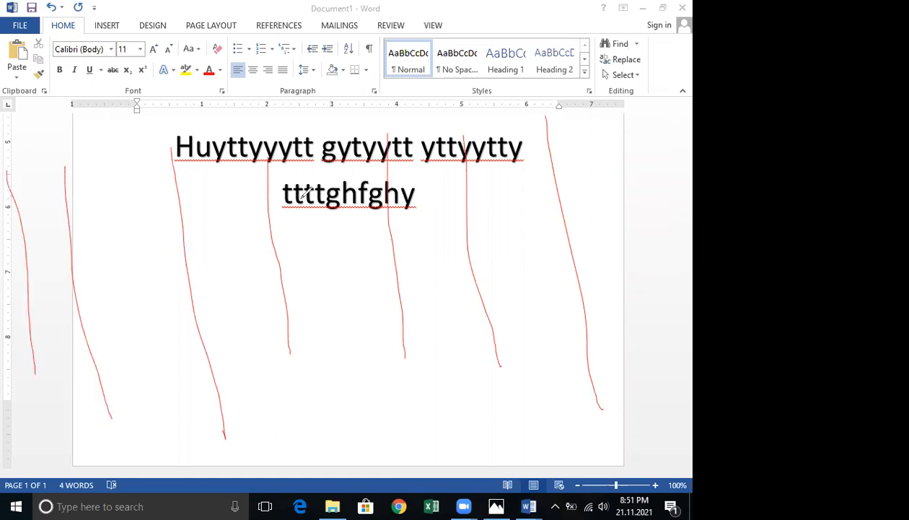
{"action": "left_click_drag", "start_coordinate": [34, 230], "coordinate": [535, 197]}
{"action": "left_click_drag", "start_coordinate": [40, 306], "coordinate": [536, 298]}
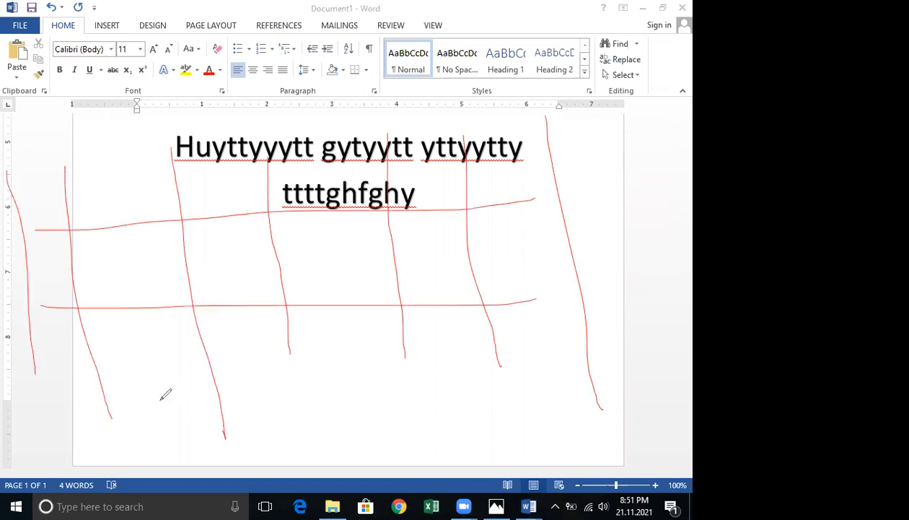
{"action": "left_click", "coordinate": [334, 92]}
{"action": "left_click_drag", "start_coordinate": [146, 190], "coordinate": [131, 371]}
{"action": "left_click_drag", "start_coordinate": [232, 180], "coordinate": [237, 387]}
{"action": "left_click_drag", "start_coordinate": [324, 206], "coordinate": [350, 354]}
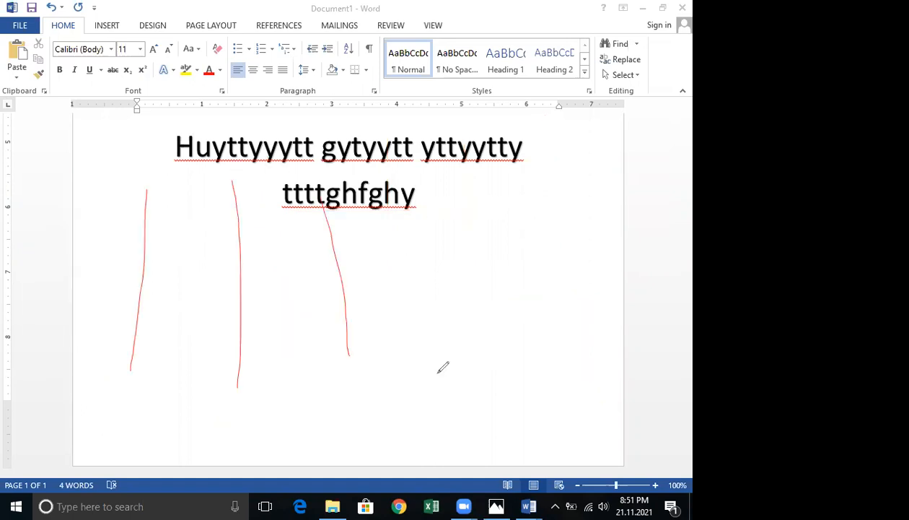
{"action": "left_click_drag", "start_coordinate": [423, 174], "coordinate": [432, 372]}
{"action": "left_click_drag", "start_coordinate": [506, 195], "coordinate": [514, 361]}
{"action": "left_click_drag", "start_coordinate": [537, 179], "coordinate": [562, 366]}
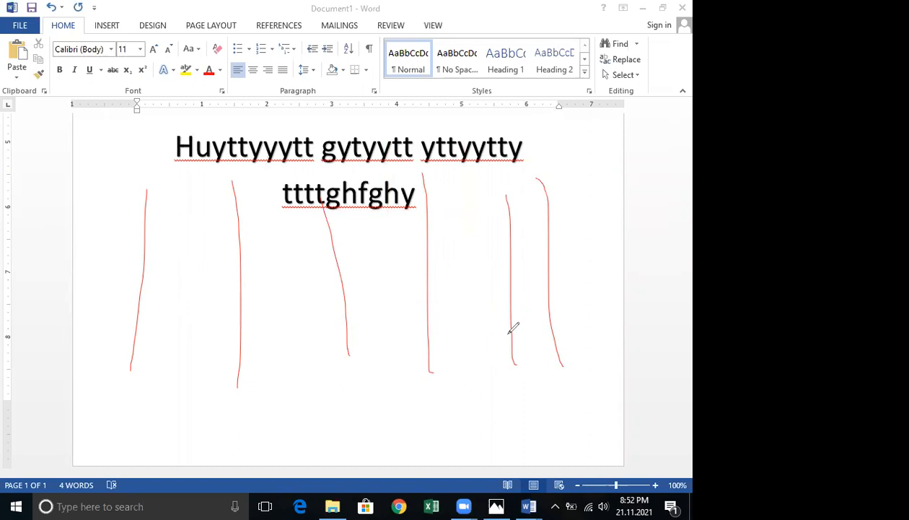
{"action": "key", "text": "e"}
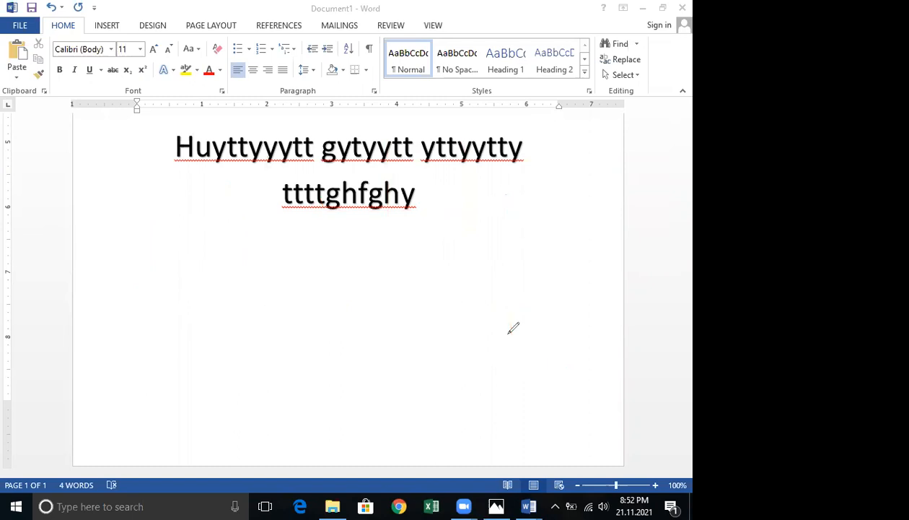
Try applying three equal columns from this point forward, then undo the column change.
{"action": "left_click", "coordinate": [203, 26]}
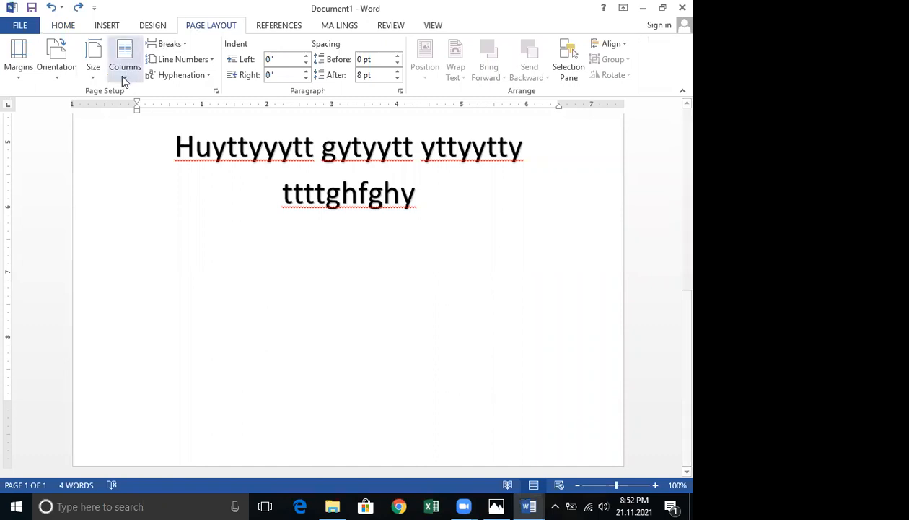
{"action": "left_click", "coordinate": [124, 78]}
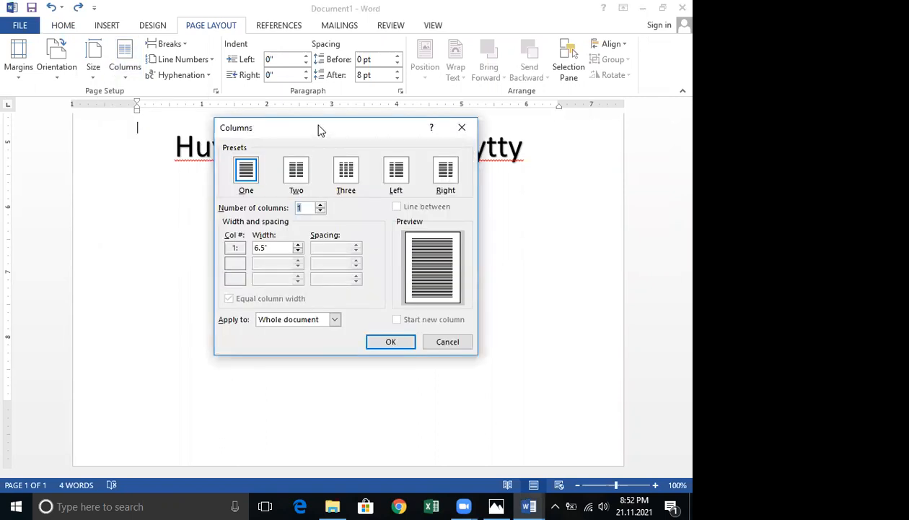
{"action": "left_click_drag", "start_coordinate": [320, 130], "coordinate": [378, 6]}
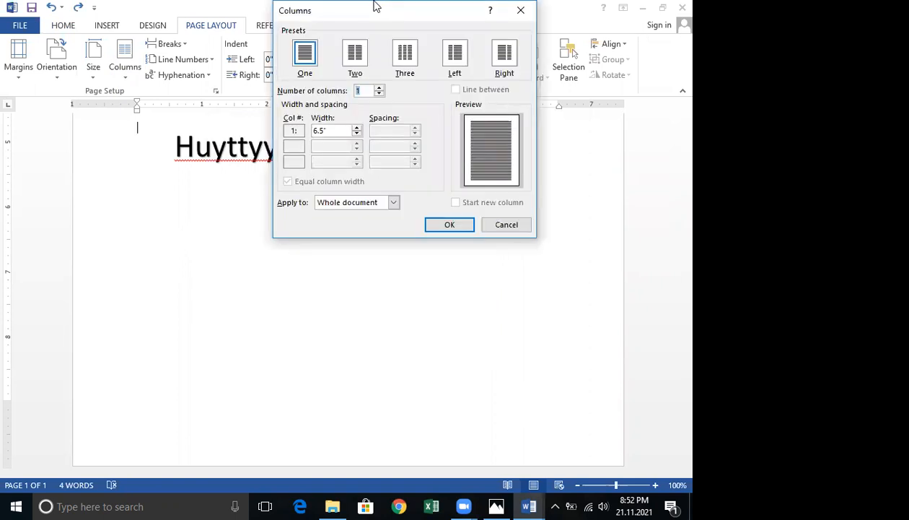
{"action": "left_click", "coordinate": [394, 206]}
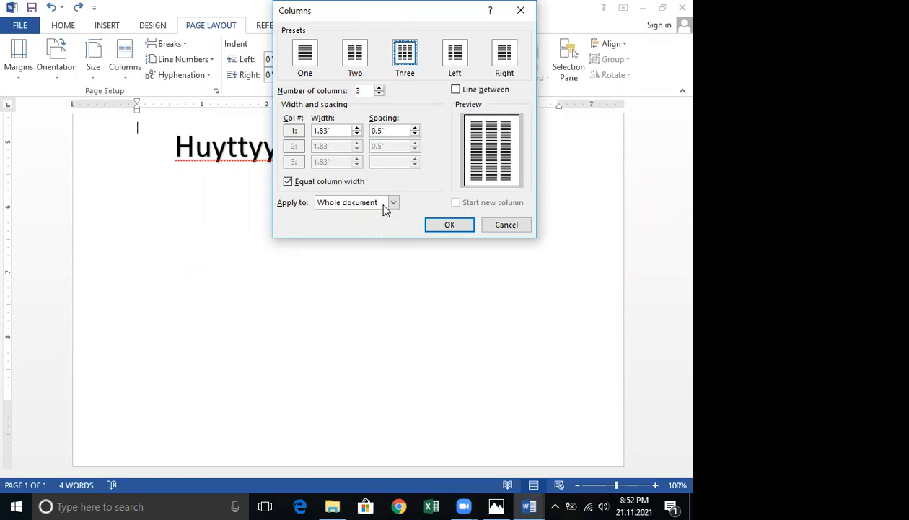
{"action": "left_click", "coordinate": [353, 204]}
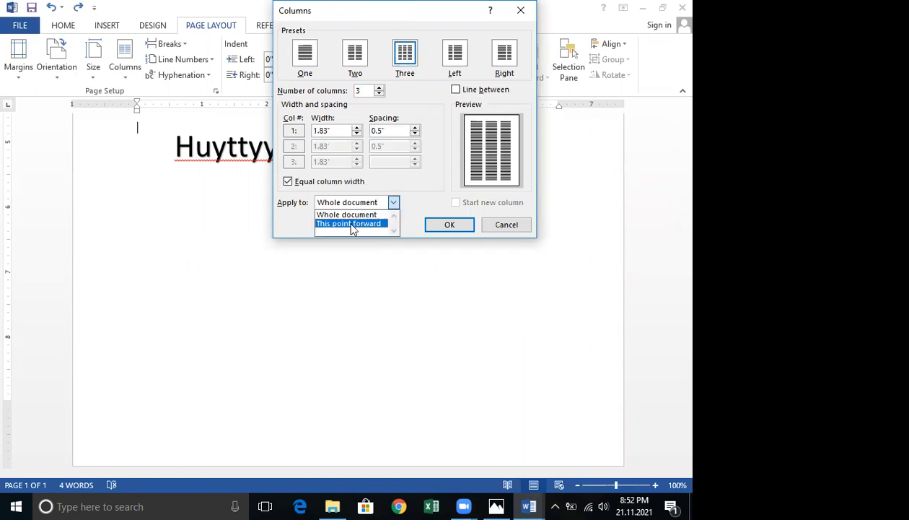
{"action": "left_click", "coordinate": [351, 226]}
{"action": "left_click_drag", "start_coordinate": [367, 16], "coordinate": [232, 73]}
{"action": "left_click", "coordinate": [312, 283]}
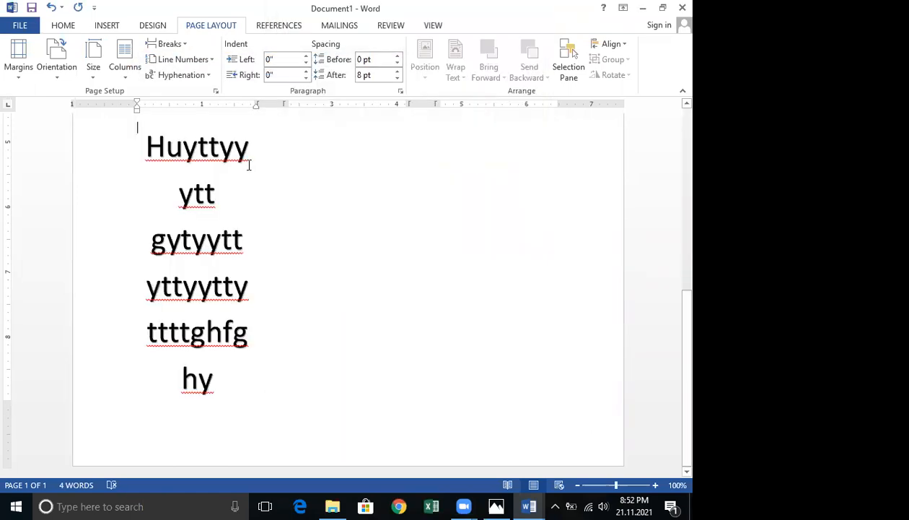
{"action": "key", "text": "ctrl+z"}
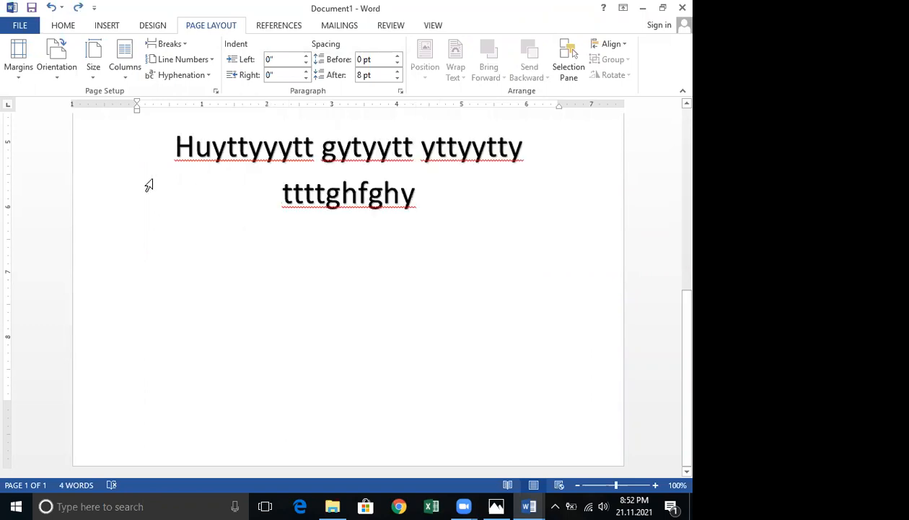
Apply three equal columns from the point below the WordArt heading onward.
{"action": "left_click", "coordinate": [147, 255]}
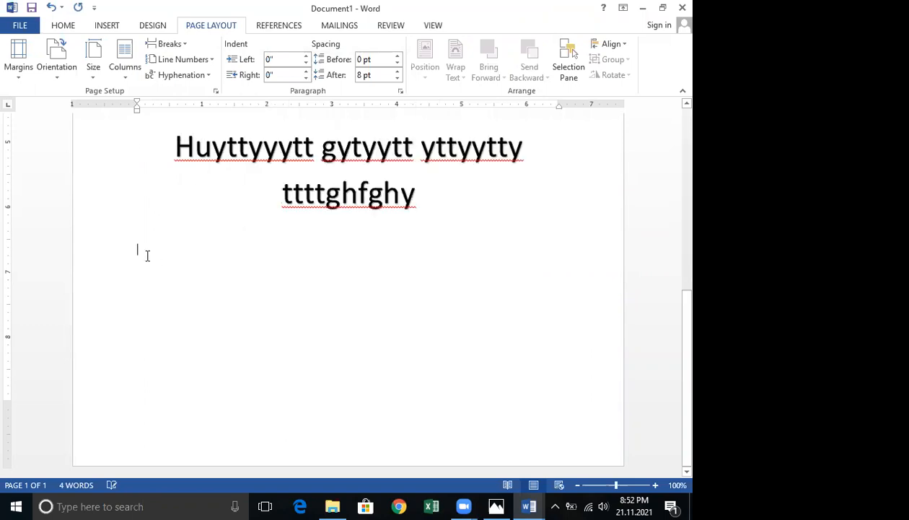
{"action": "left_click", "coordinate": [121, 69]}
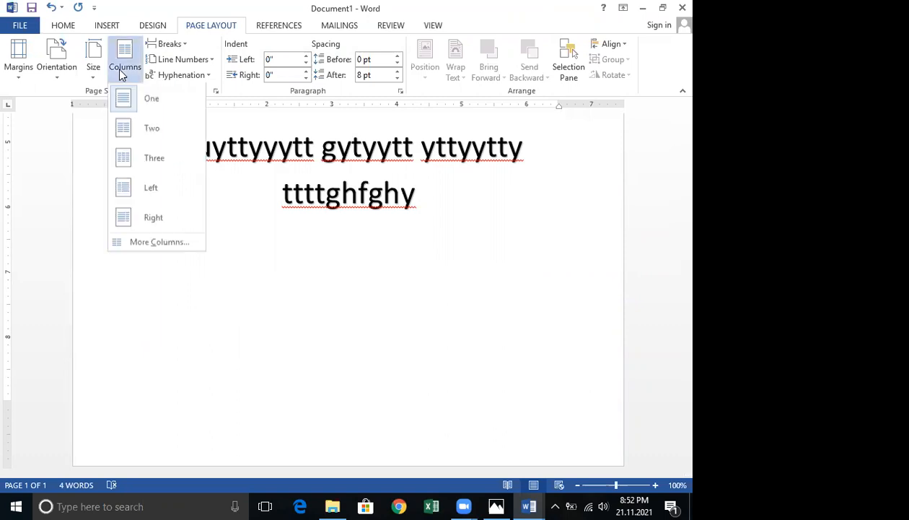
{"action": "left_click", "coordinate": [164, 245]}
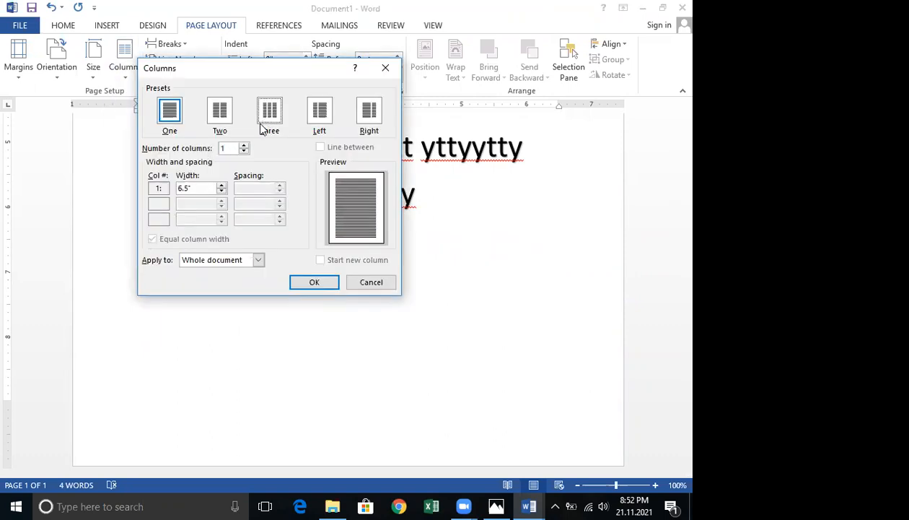
{"action": "left_click", "coordinate": [248, 263]}
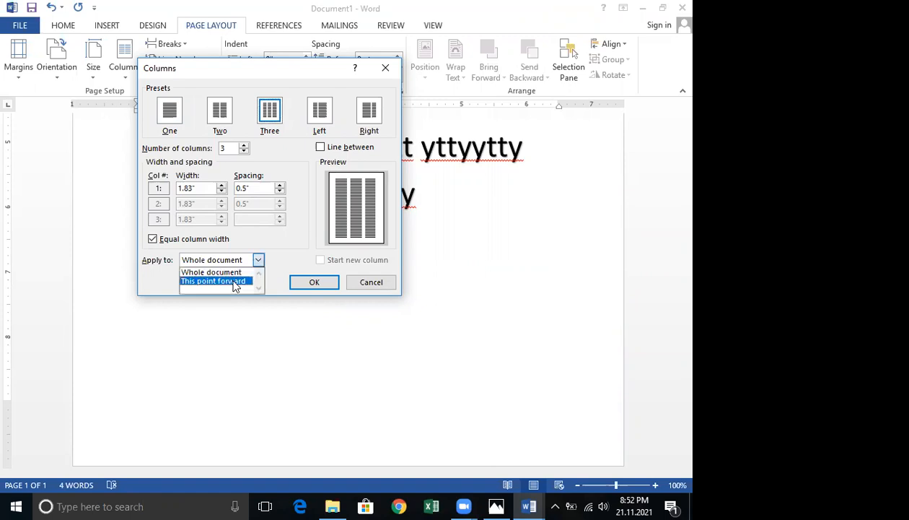
{"action": "left_click", "coordinate": [317, 283]}
{"action": "left_click", "coordinate": [318, 283]}
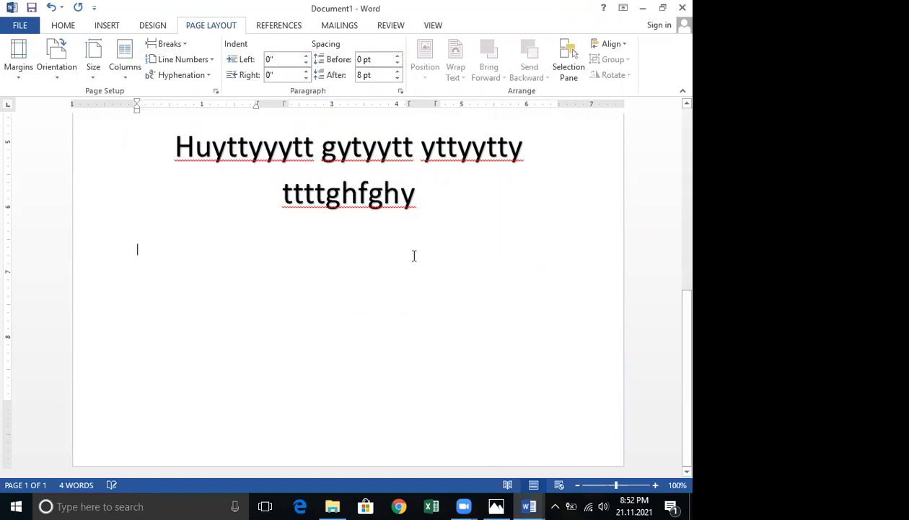
Scroll through the page and inspect the picture, caption text box and WordArt heading placement.
{"action": "scroll", "coordinate": [414, 256], "scroll_direction": "up", "scroll_amount": 4}
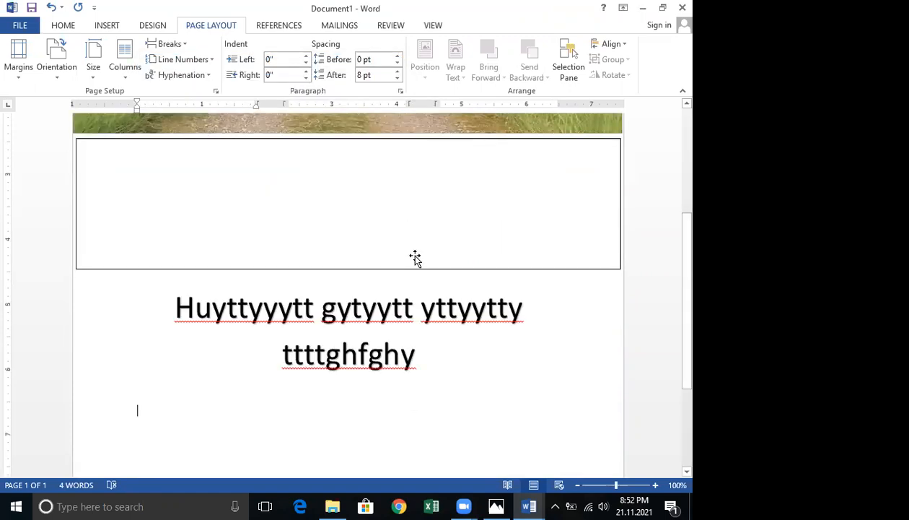
{"action": "scroll", "coordinate": [415, 256], "scroll_direction": "up", "scroll_amount": 5}
{"action": "scroll", "coordinate": [415, 254], "scroll_direction": "down", "scroll_amount": 4}
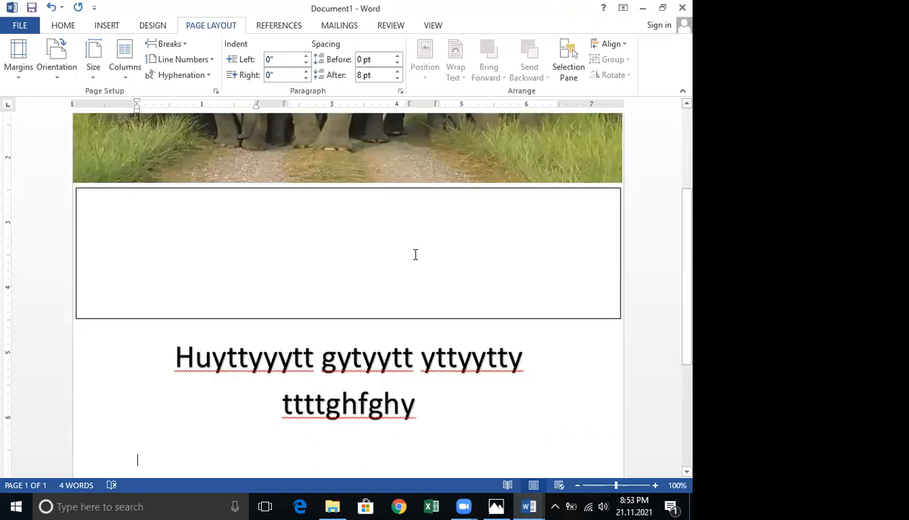
{"action": "scroll", "coordinate": [415, 254], "scroll_direction": "down", "scroll_amount": 4}
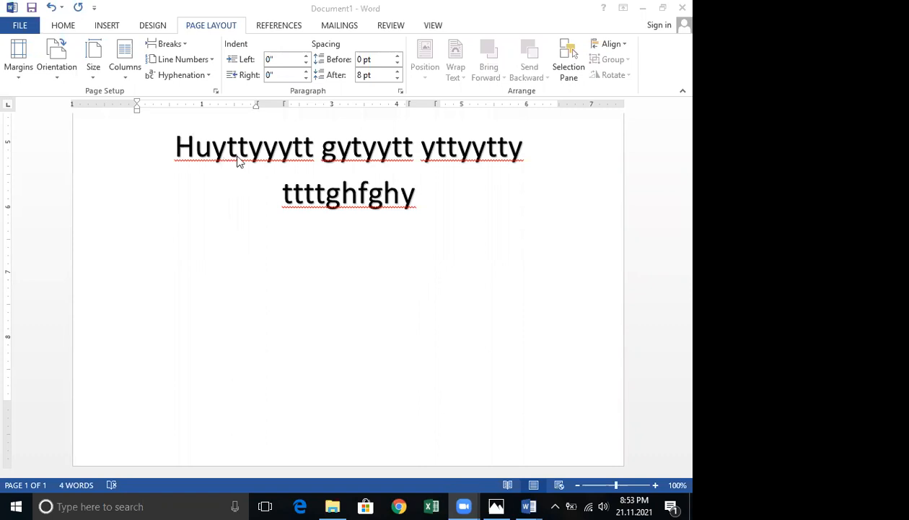
{"action": "scroll", "coordinate": [386, 277], "scroll_direction": "up", "scroll_amount": 8}
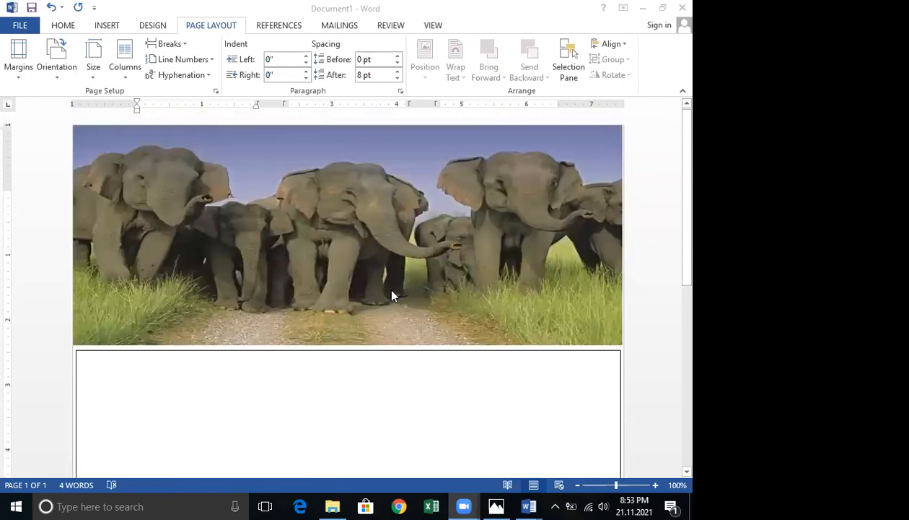
{"action": "scroll", "coordinate": [144, 205], "scroll_direction": "down", "scroll_amount": 3}
{"action": "left_click", "coordinate": [127, 192]}
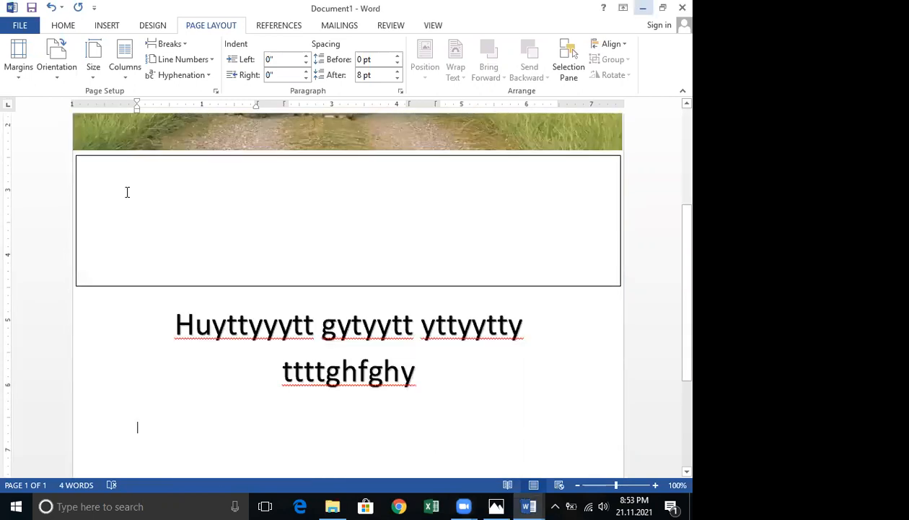
{"action": "left_click", "coordinate": [128, 192]}
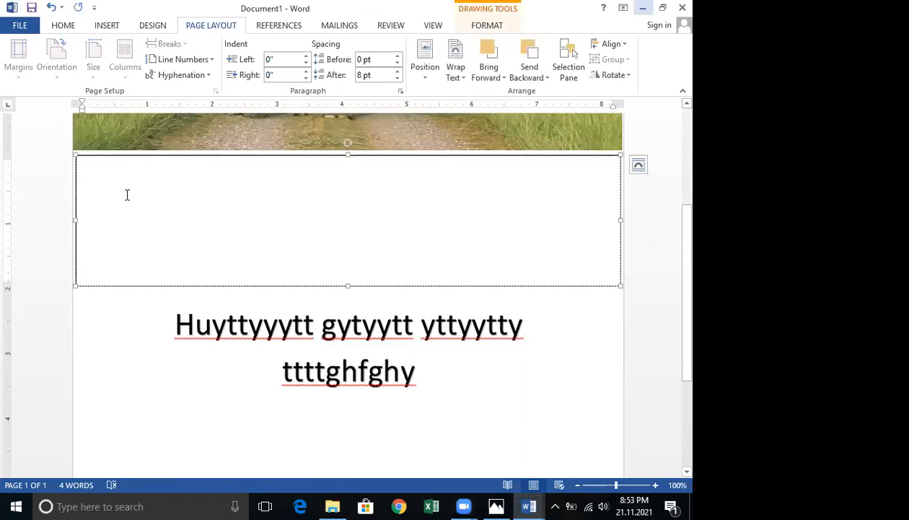
{"action": "left_click", "coordinate": [175, 324]}
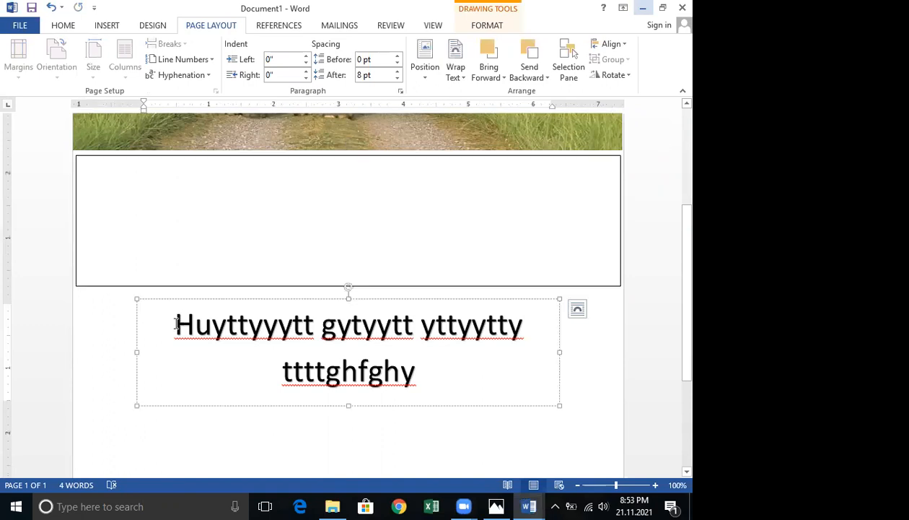
{"action": "scroll", "coordinate": [177, 320], "scroll_direction": "down", "scroll_amount": 2}
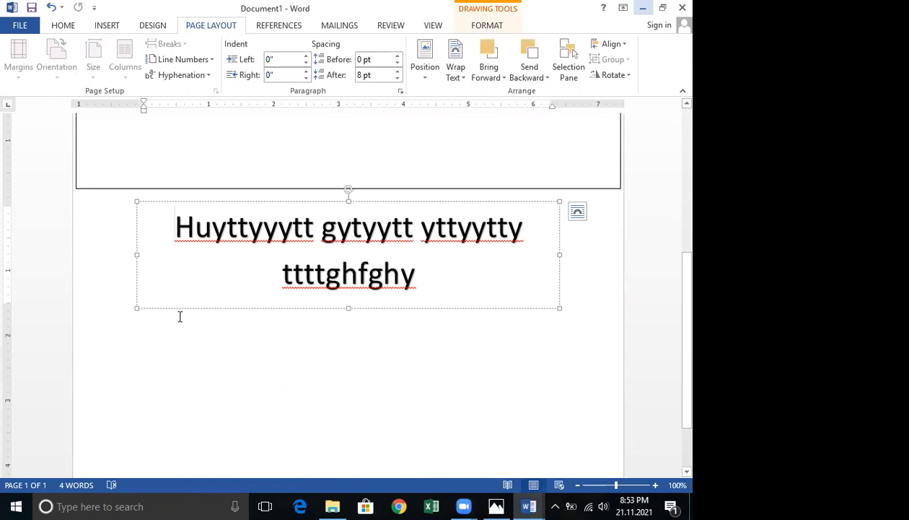
Reapply three equal columns from this point forward at the empty line below the heading.
{"action": "left_click", "coordinate": [156, 355]}
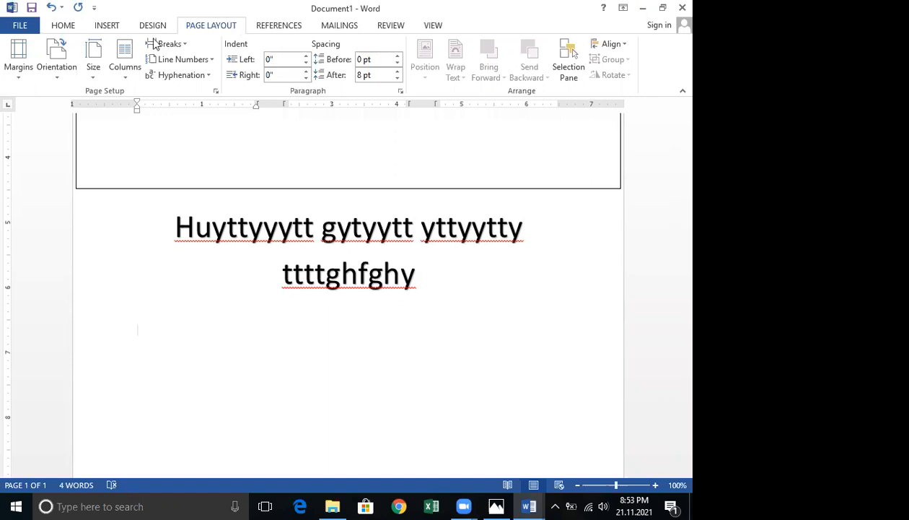
{"action": "left_click", "coordinate": [121, 81]}
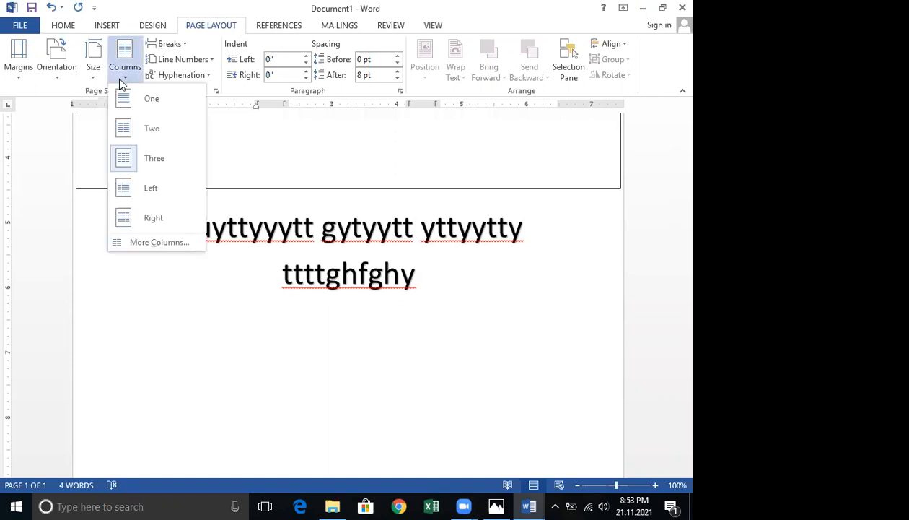
{"action": "left_click", "coordinate": [160, 242]}
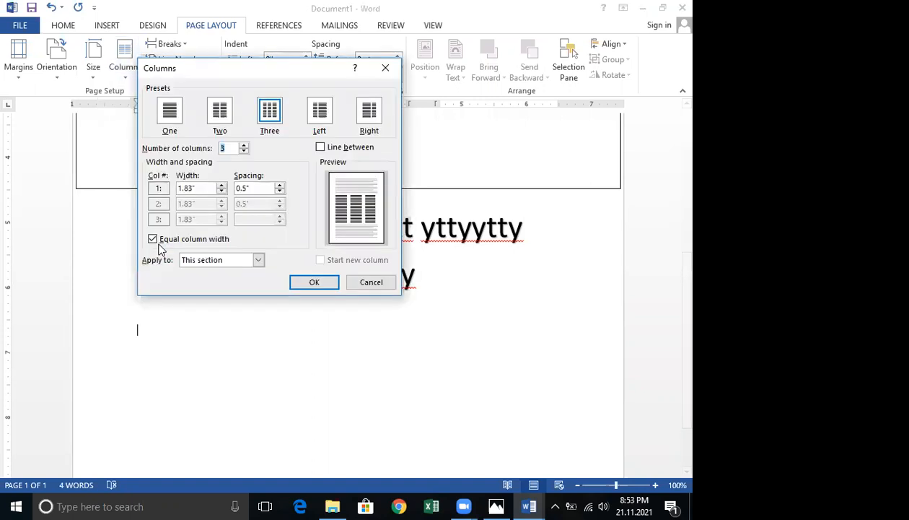
{"action": "left_click", "coordinate": [272, 115]}
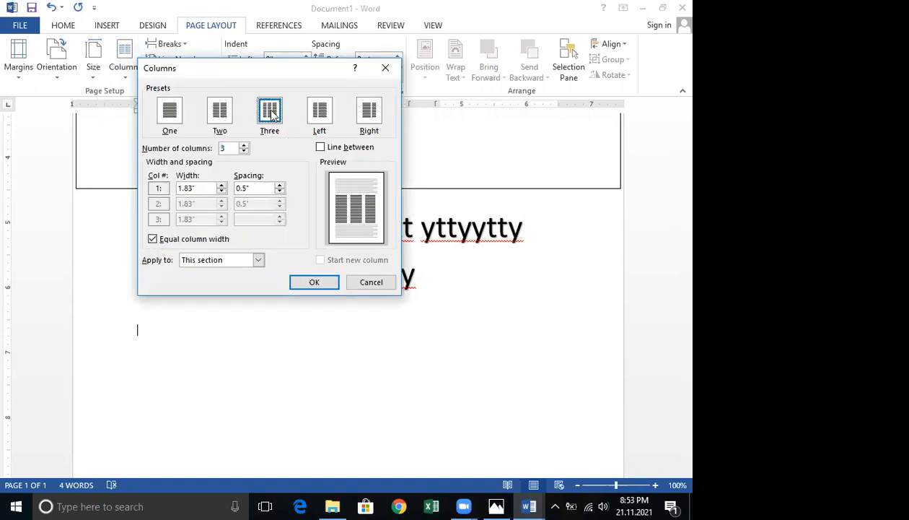
{"action": "left_click", "coordinate": [244, 268]}
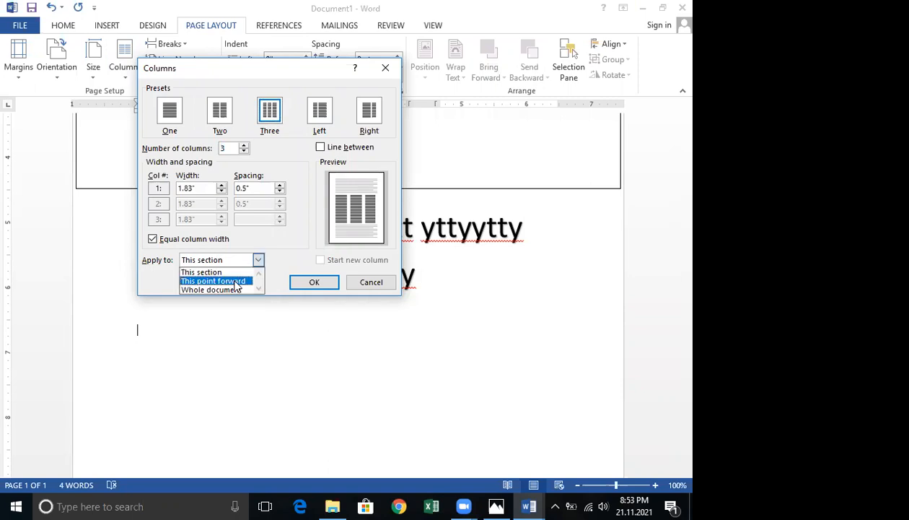
{"action": "left_click", "coordinate": [237, 282]}
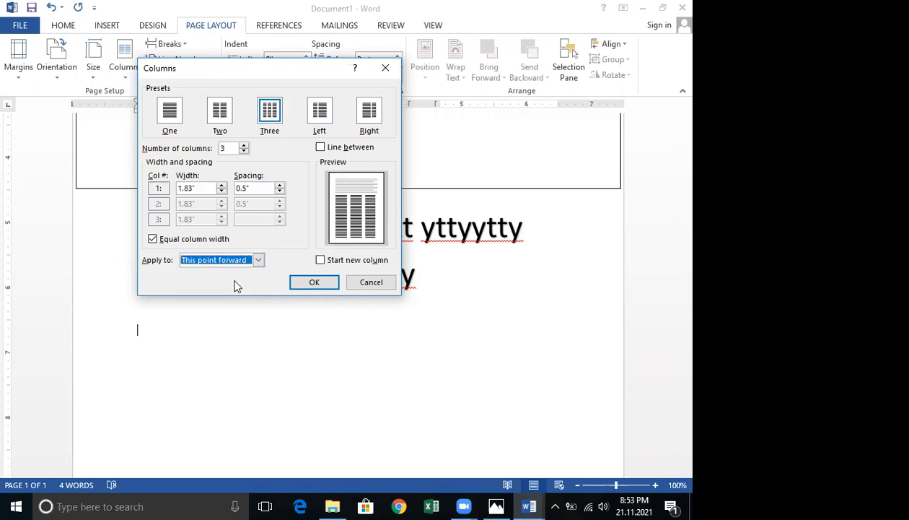
{"action": "left_click", "coordinate": [317, 283]}
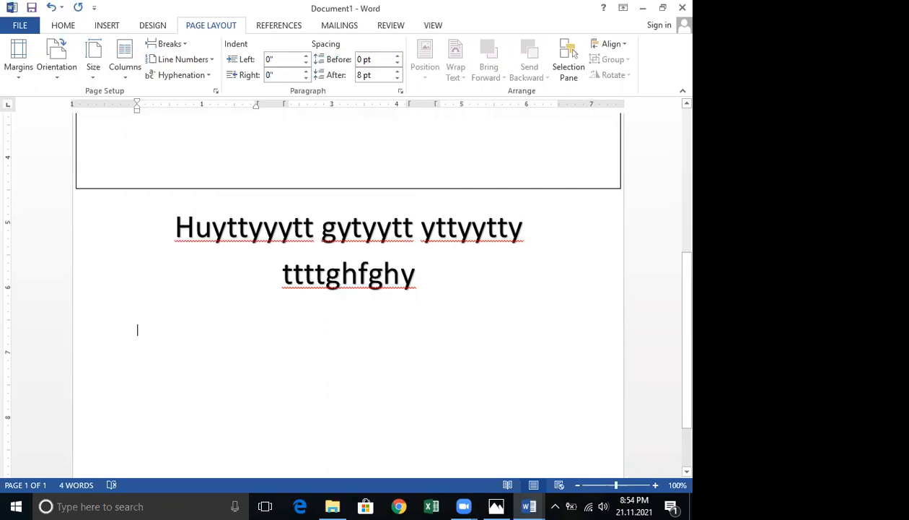
Fill the first column with lines of 'g' filler text and insert a column break.
{"action": "type", "text": "gggggggggggggggggggggggggggggg"}
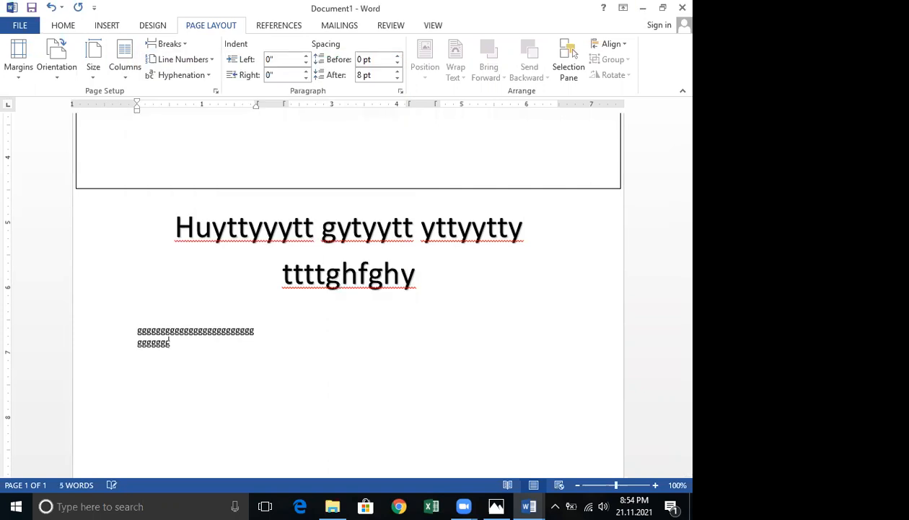
{"action": "type", "text": "gggggggggggggggggggggggggggggggggggggggggggggggggggggggggggggggggggggggggggggggggggggggggggggggggggg"}
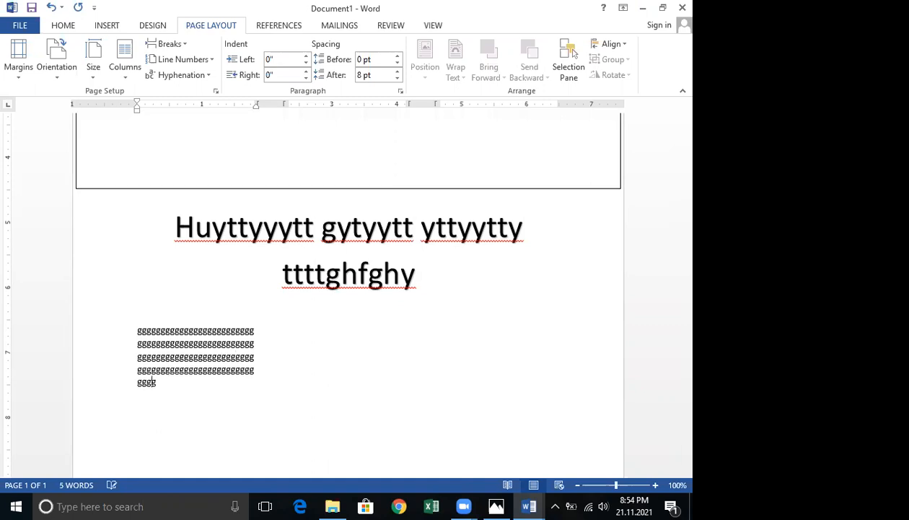
{"action": "type", "text": "gggggggg"}
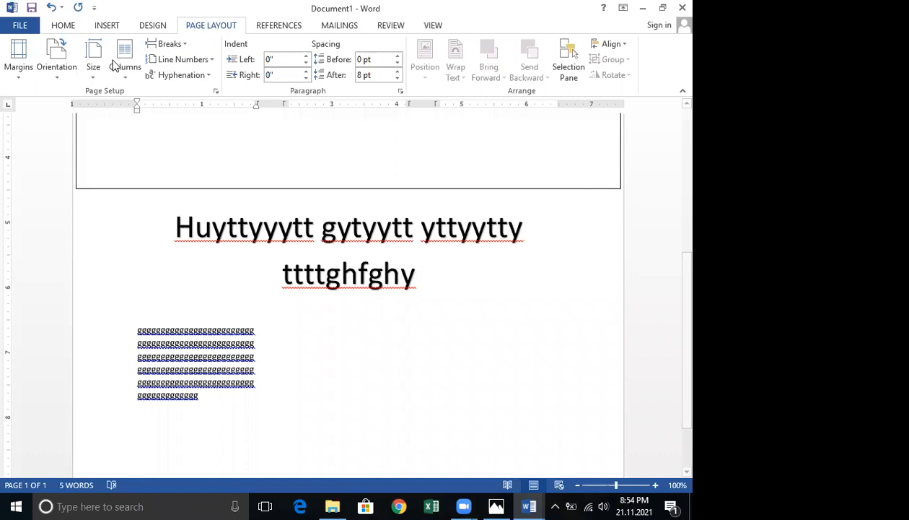
{"action": "left_click", "coordinate": [182, 43]}
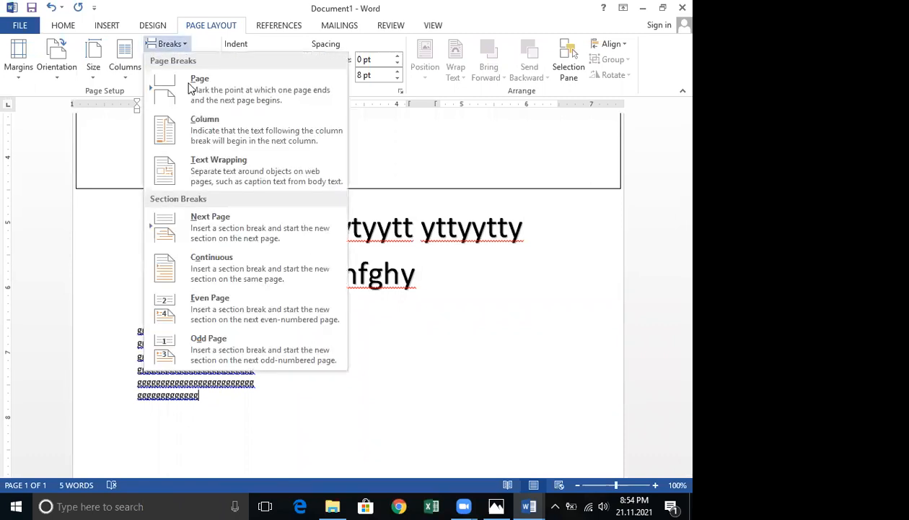
{"action": "left_click", "coordinate": [202, 124]}
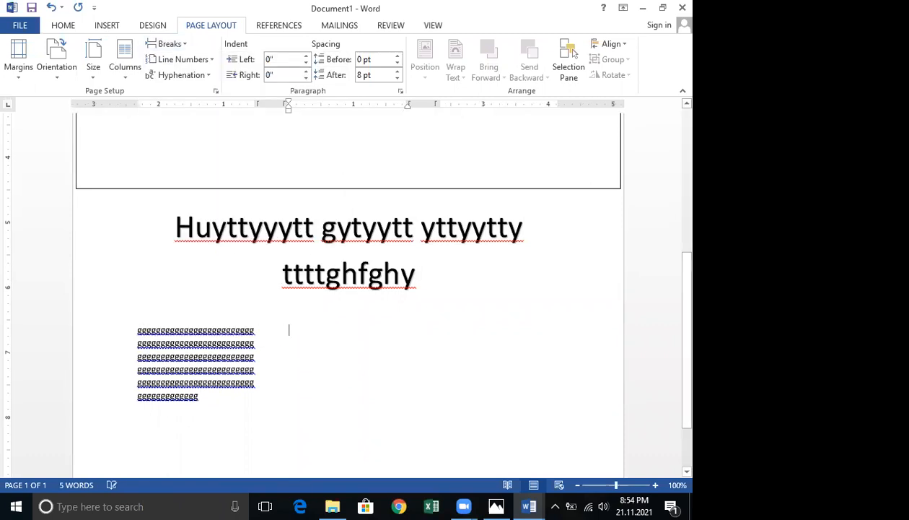
Fill the second column with more 'g' filler text and insert another column break.
{"action": "type", "text": "gggggggggggggggggggggggggggggg"}
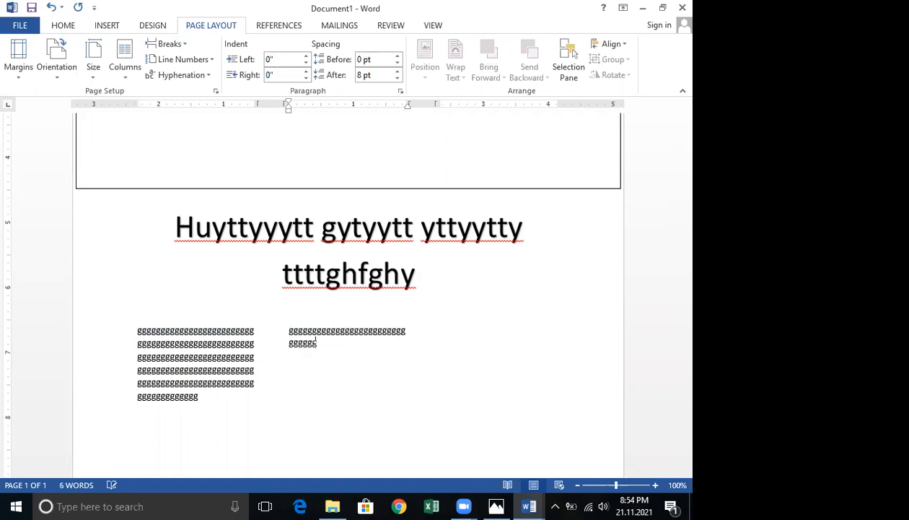
{"action": "type", "text": "ggggggggggggggggggggggggggggggggggggggggggggggggggggg"}
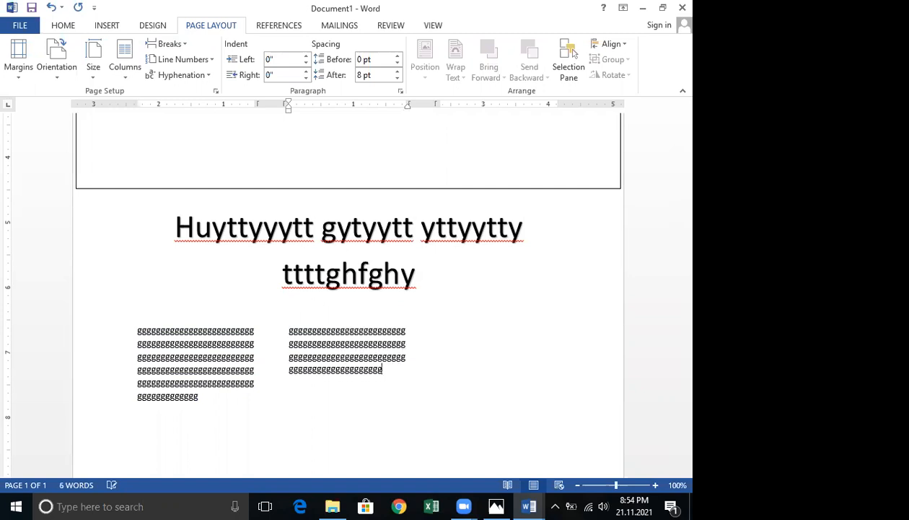
{"action": "type", "text": "gggggggggggggggggggggggggggggggggggggggggggggg"}
{"action": "type", "text": "gggggggggggg"}
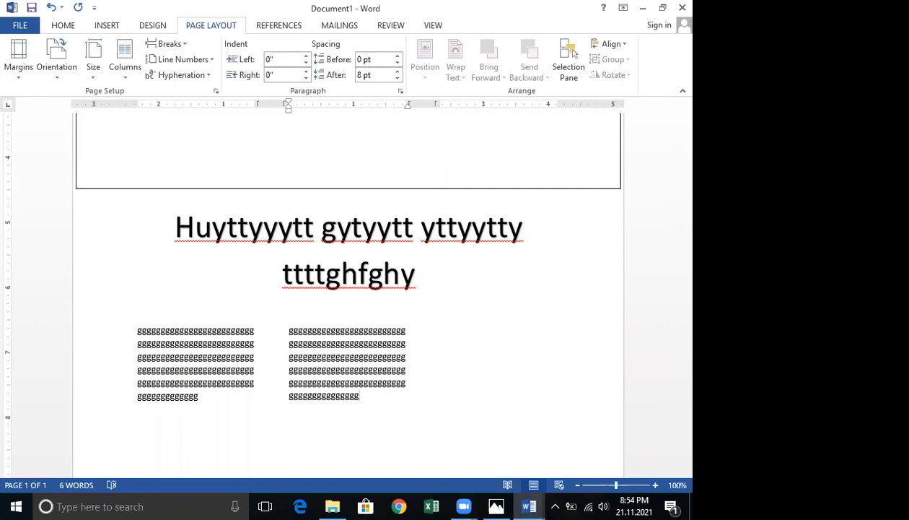
{"action": "left_click", "coordinate": [181, 44]}
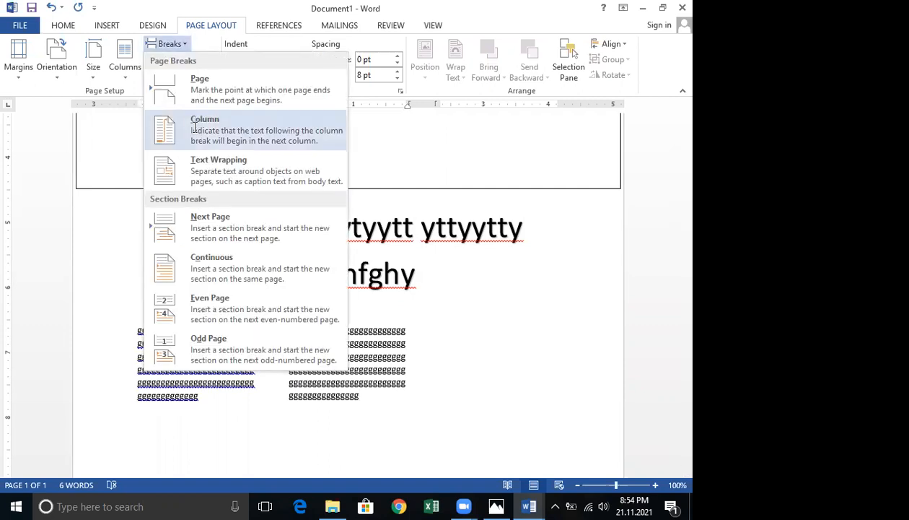
{"action": "left_click", "coordinate": [254, 150]}
Fill the third column with several lines of 'h' filler text.
{"action": "type", "text": "hh"}
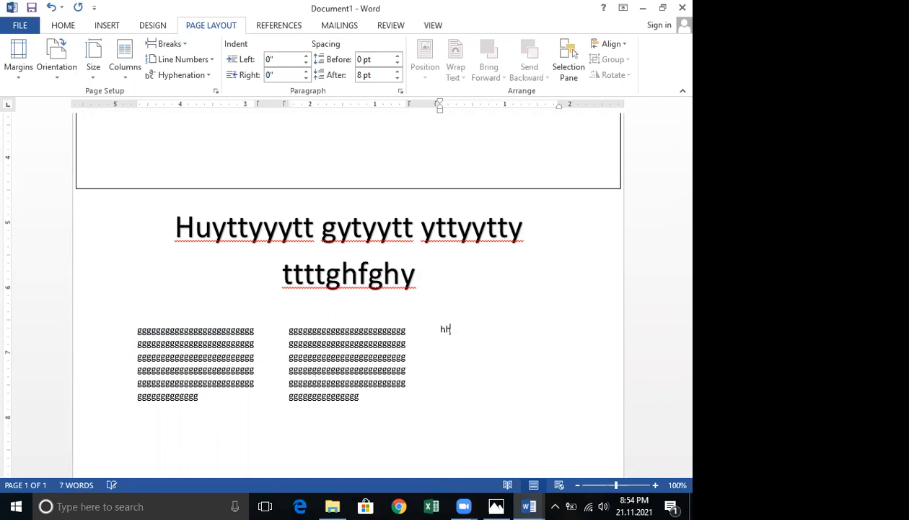
{"action": "type", "text": "hhhhhhhhhhhhhhhhhhhhhhhhhhhhhhhhhhhhhhhhhhhhhhhhhhhhhhhhhhhhhhhhhhh"}
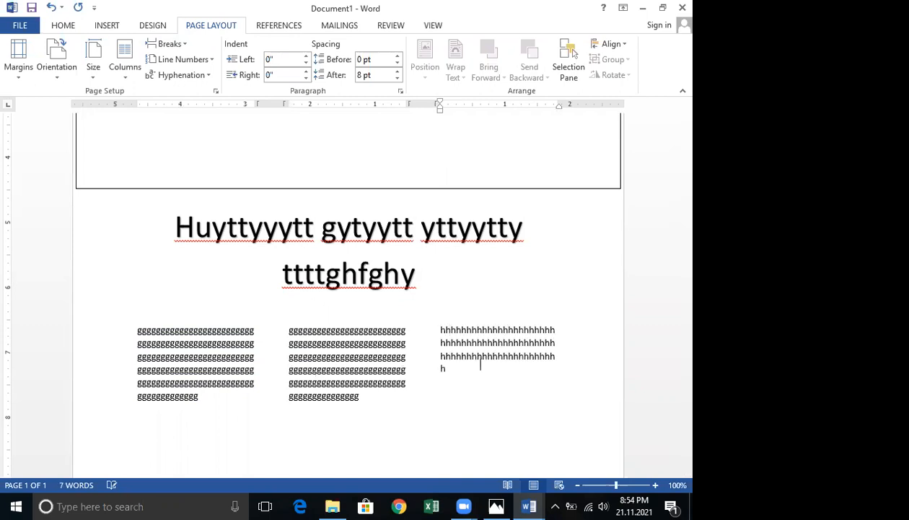
{"action": "type", "text": "hhhhhhhhhhhhhhhhhhhhhhhhhhhhhhhhhhhhhhhhhhhhhhhhhhhhhhhhhhhhhhhhhhhhhhhhhhhhhhhhhhhhhhhhhhhhh"}
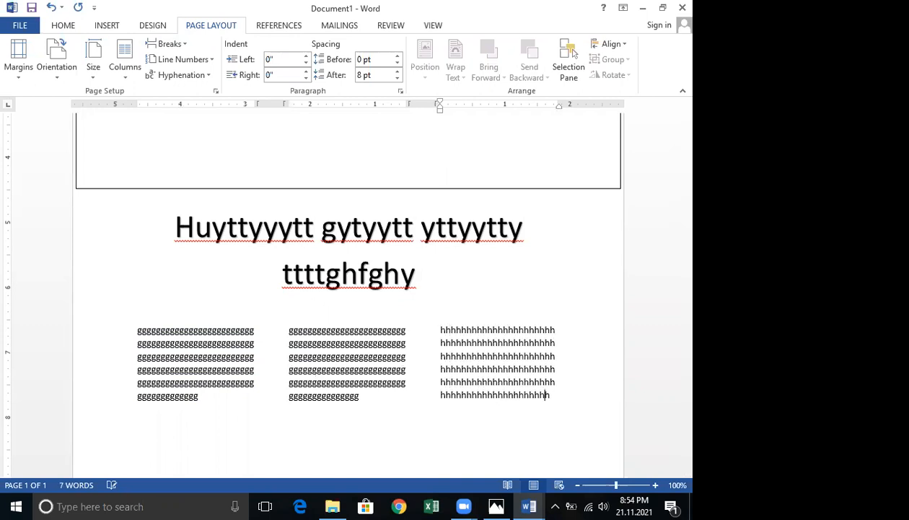
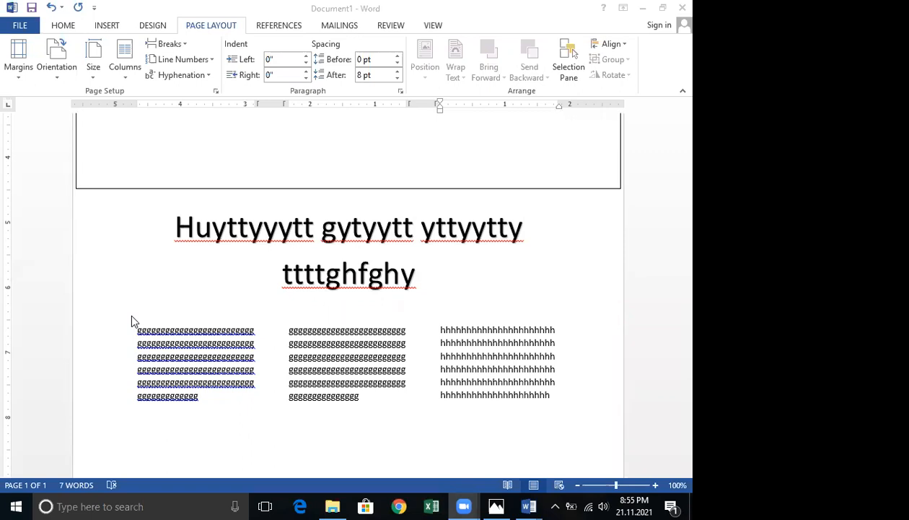
Delete all the three-column filler text below the heading.
{"action": "scroll", "coordinate": [163, 311], "scroll_direction": "up", "scroll_amount": 2}
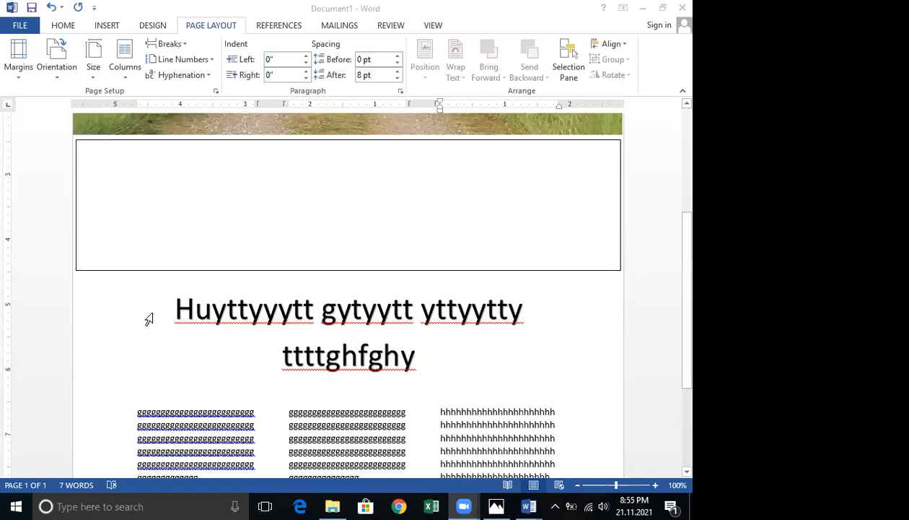
{"action": "triple_click", "coordinate": [327, 376]}
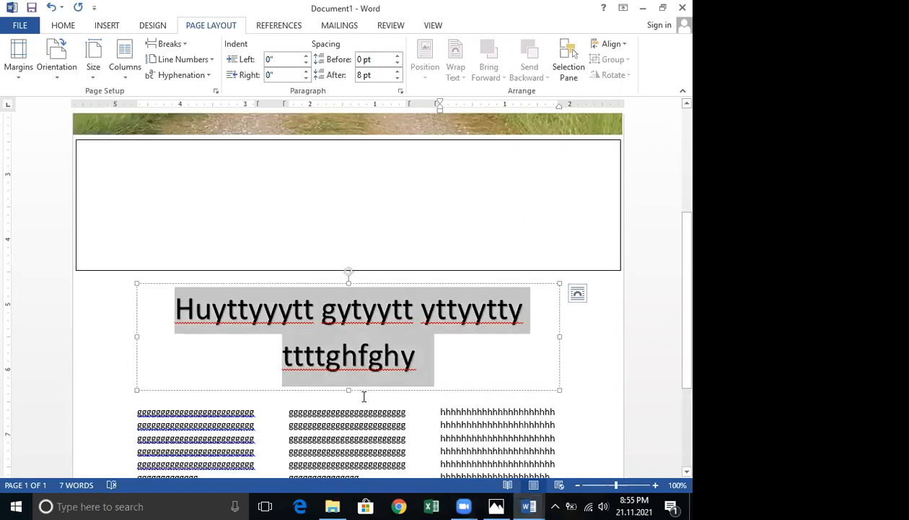
{"action": "scroll", "coordinate": [285, 410], "scroll_direction": "down", "scroll_amount": 3}
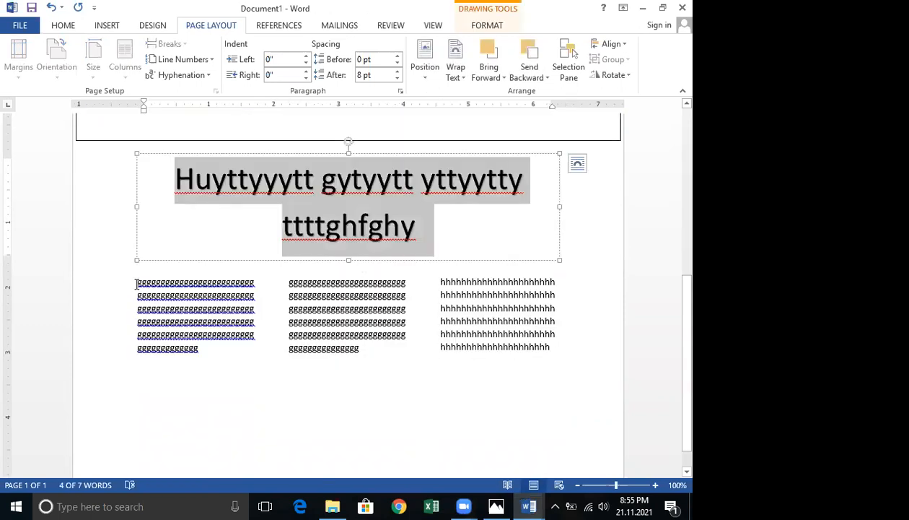
{"action": "left_click_drag", "start_coordinate": [138, 281], "coordinate": [554, 366]}
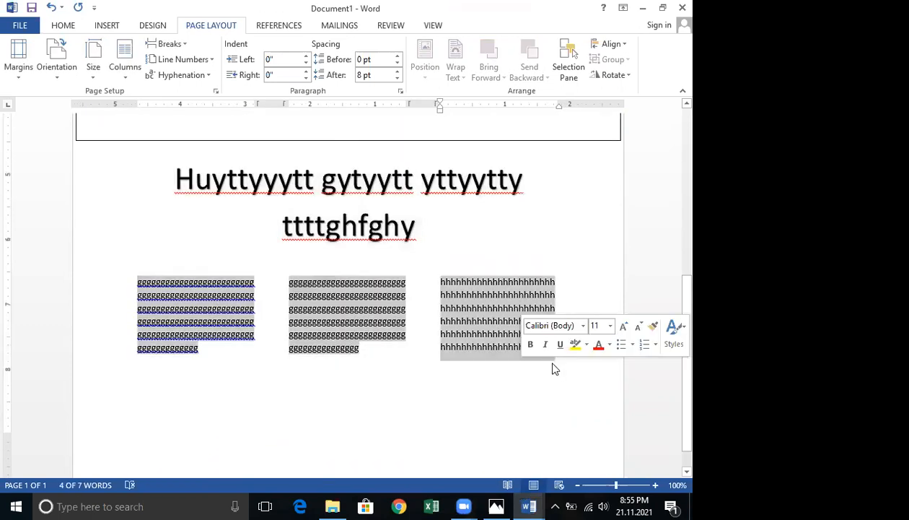
{"action": "key", "text": "Delete"}
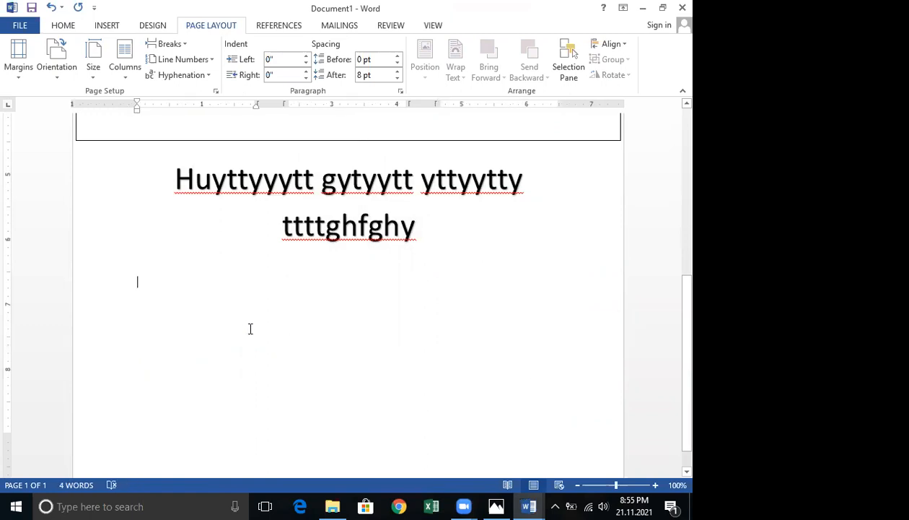
{"action": "left_click", "coordinate": [124, 83]}
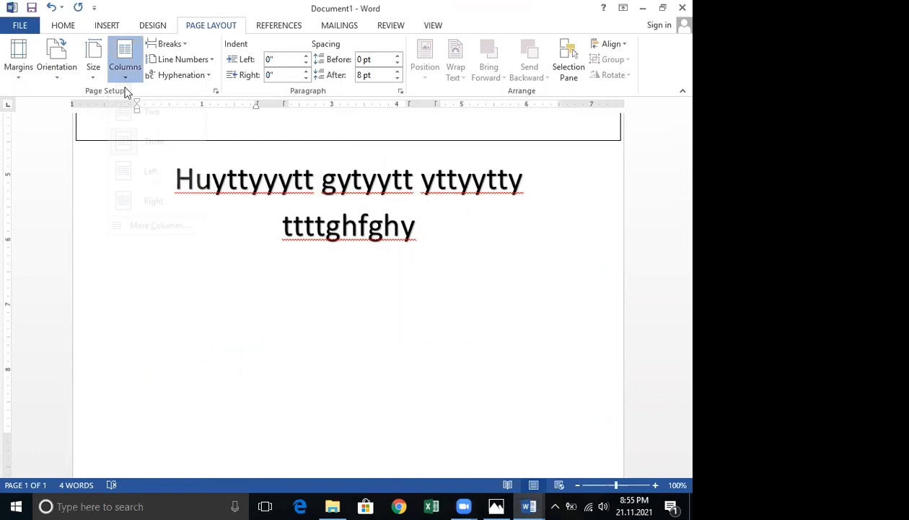
{"action": "left_click", "coordinate": [175, 245]}
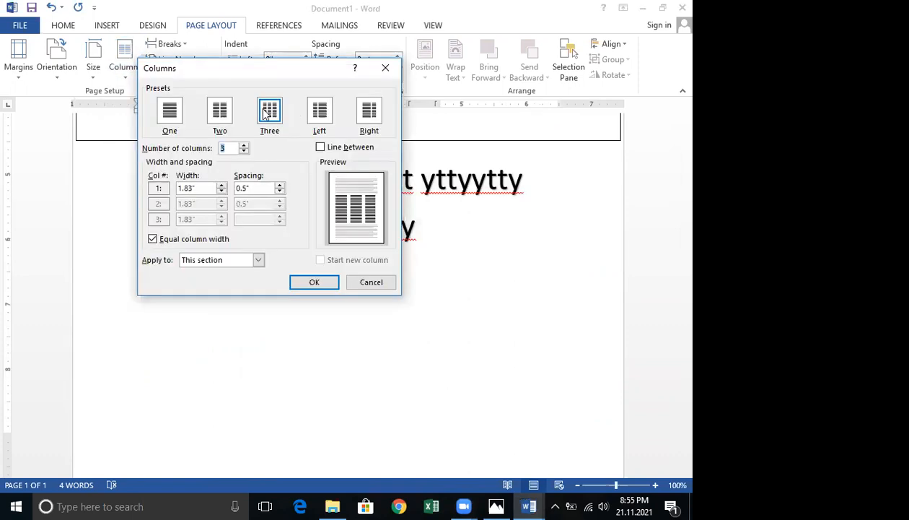
{"action": "left_click", "coordinate": [264, 116]}
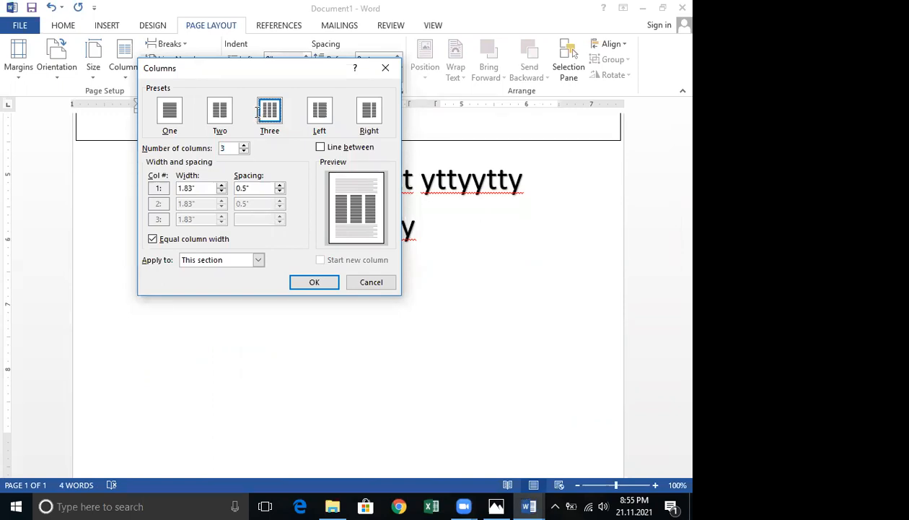
{"action": "left_click", "coordinate": [245, 144]}
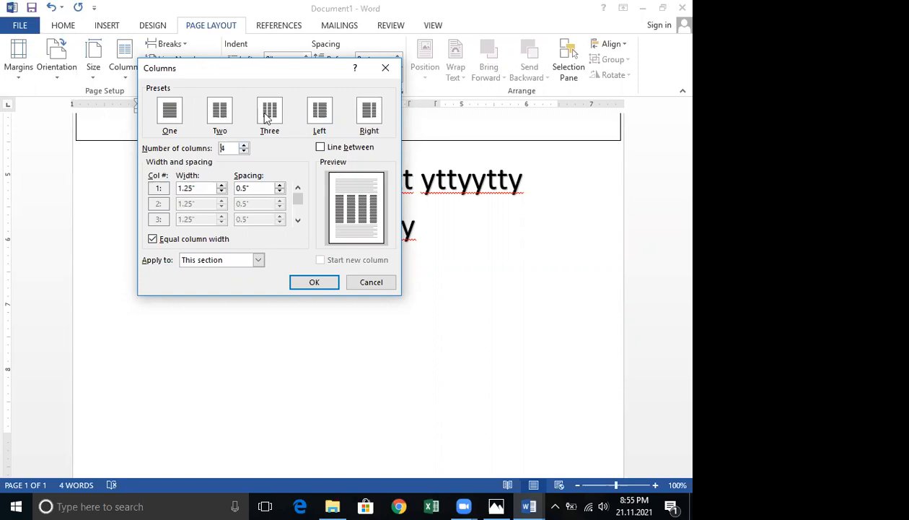
{"action": "left_click", "coordinate": [257, 260]}
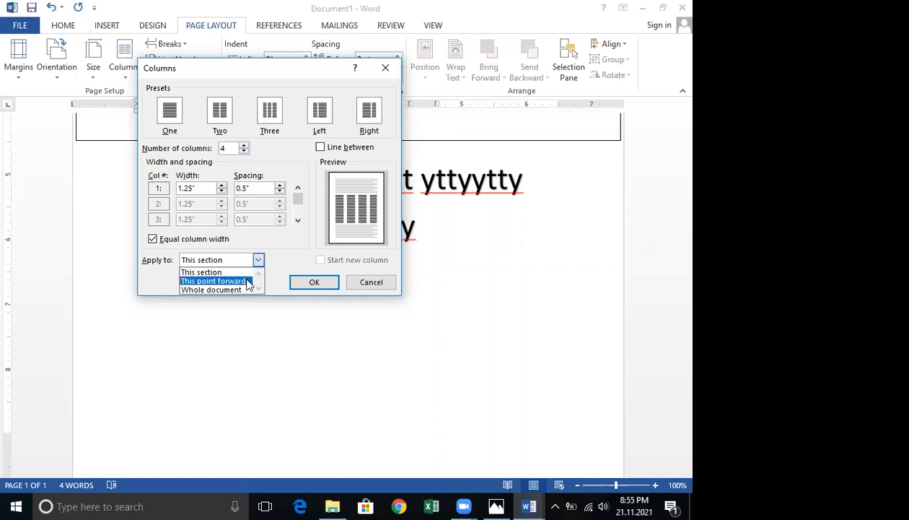
{"action": "left_click", "coordinate": [251, 281]}
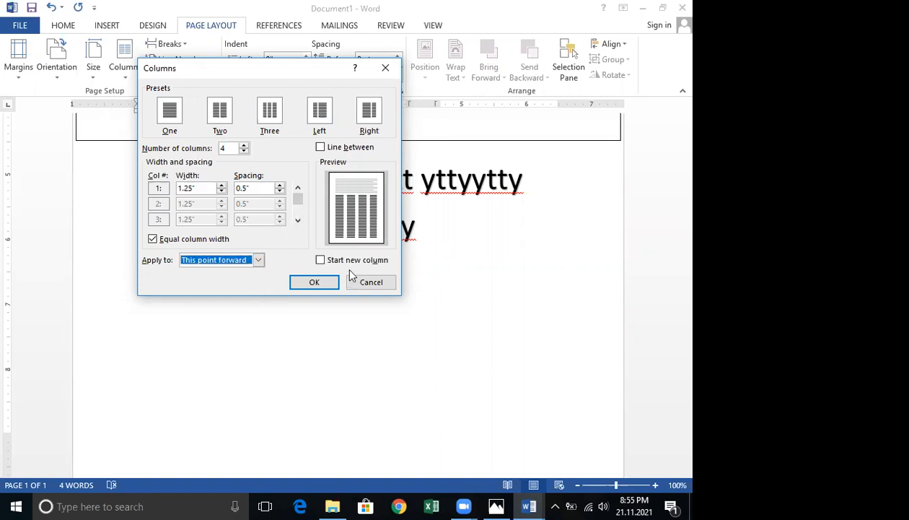
{"action": "left_click", "coordinate": [320, 148]}
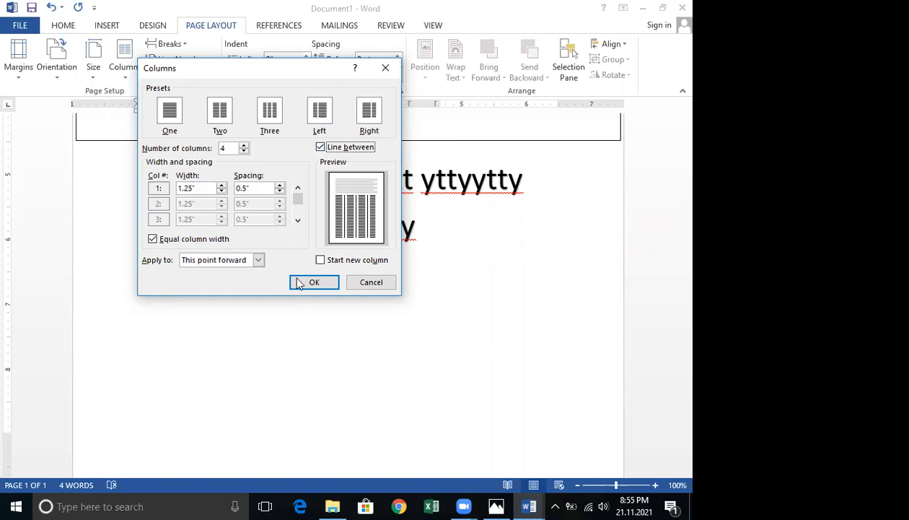
{"action": "left_click", "coordinate": [370, 283]}
Apply three equal columns with a line between, from this point forward, at the empty line below the heading.
{"action": "scroll", "coordinate": [368, 287], "scroll_direction": "up", "scroll_amount": 5}
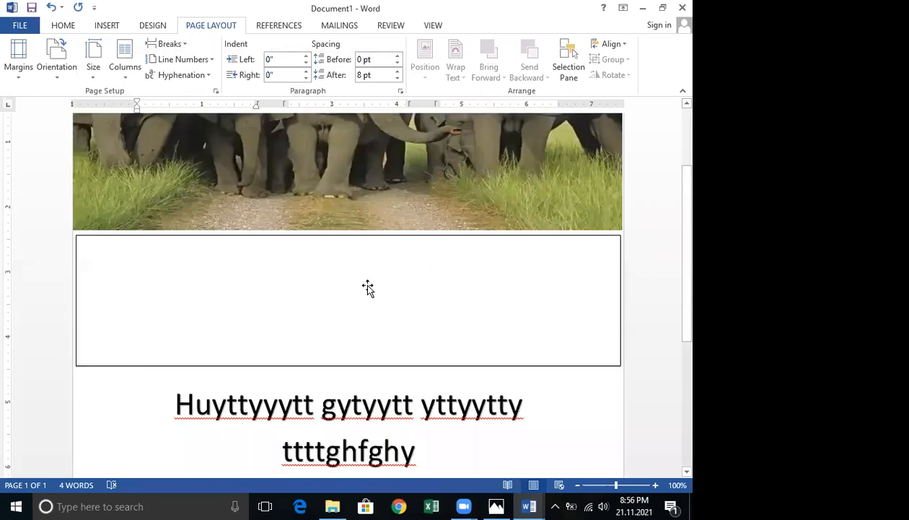
{"action": "scroll", "coordinate": [350, 278], "scroll_direction": "down", "scroll_amount": 3}
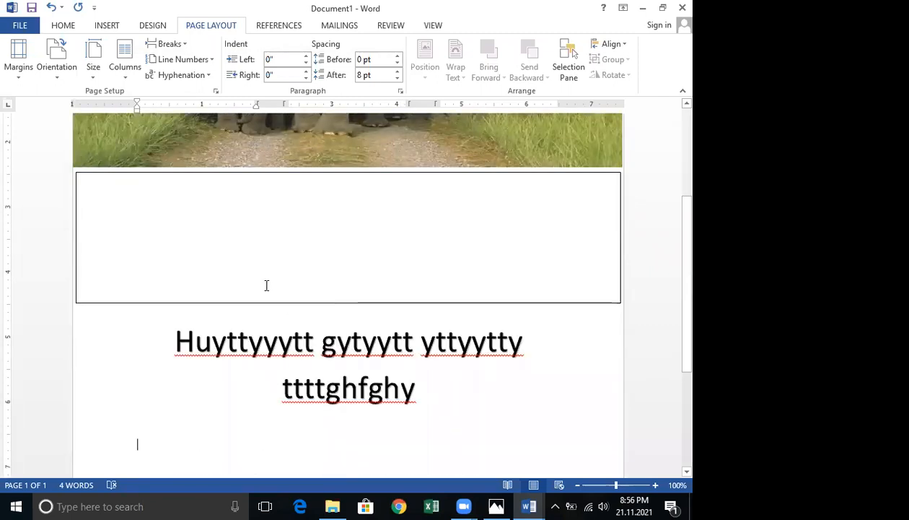
{"action": "scroll", "coordinate": [440, 370], "scroll_direction": "down", "scroll_amount": 2}
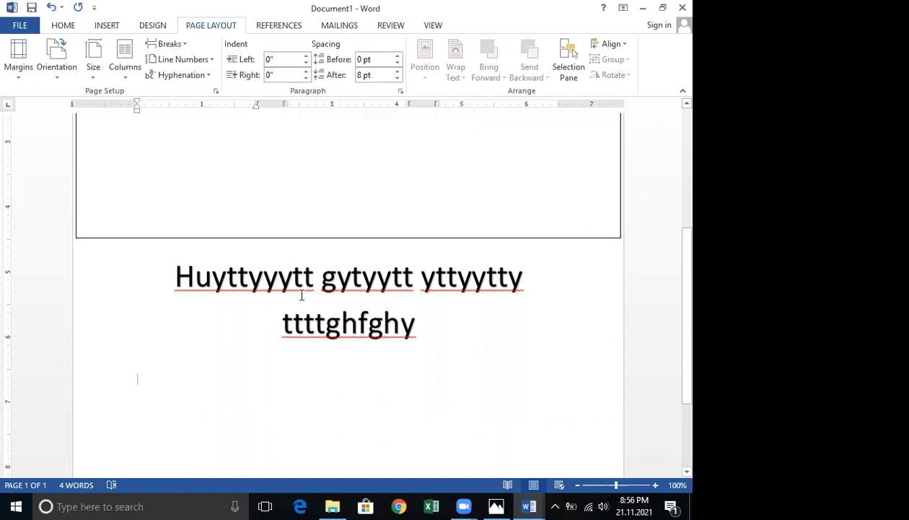
{"action": "triple_click", "coordinate": [443, 338]}
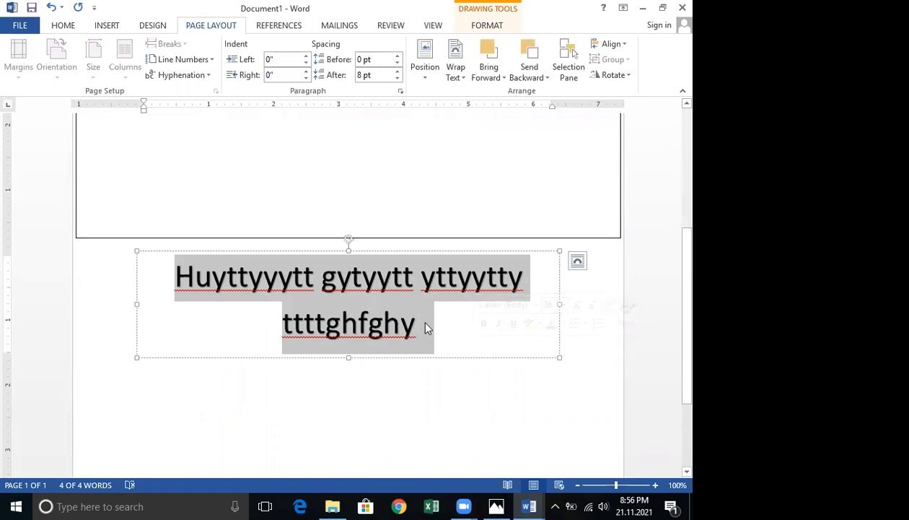
{"action": "scroll", "coordinate": [324, 288], "scroll_direction": "down", "scroll_amount": 3}
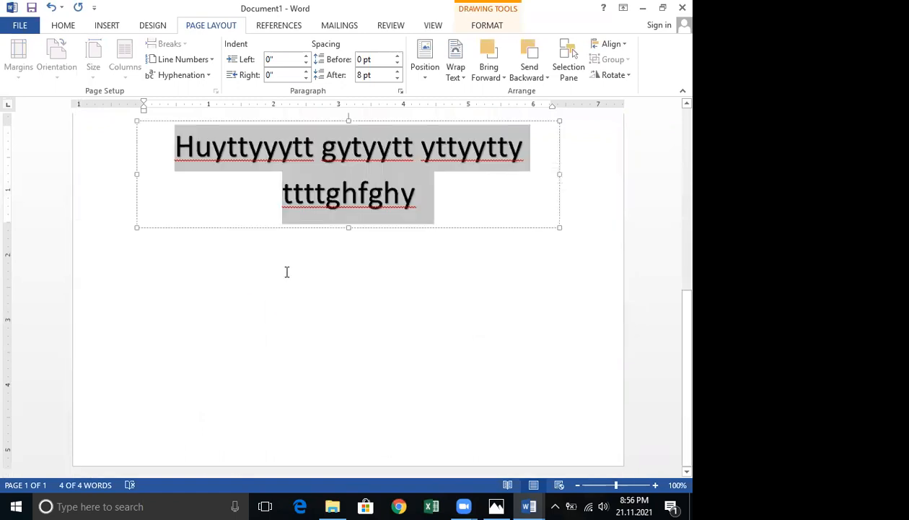
{"action": "left_click", "coordinate": [146, 273]}
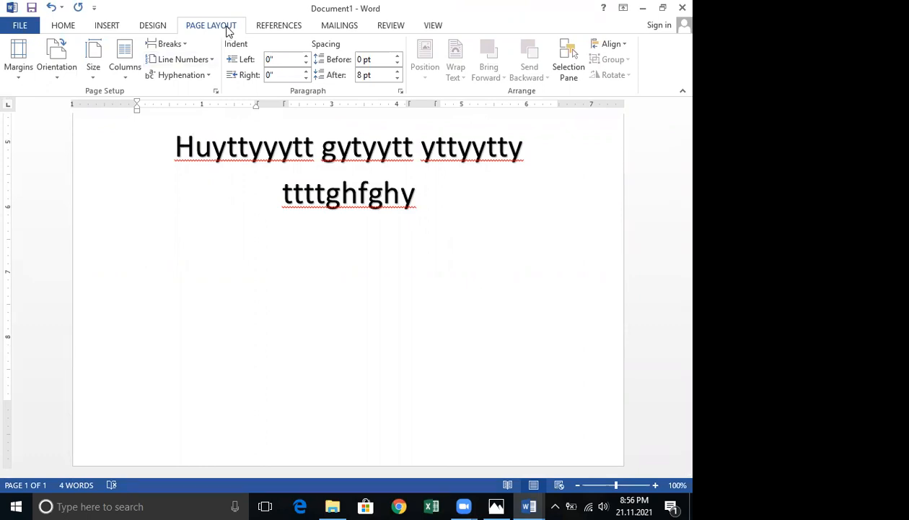
{"action": "left_click", "coordinate": [127, 76]}
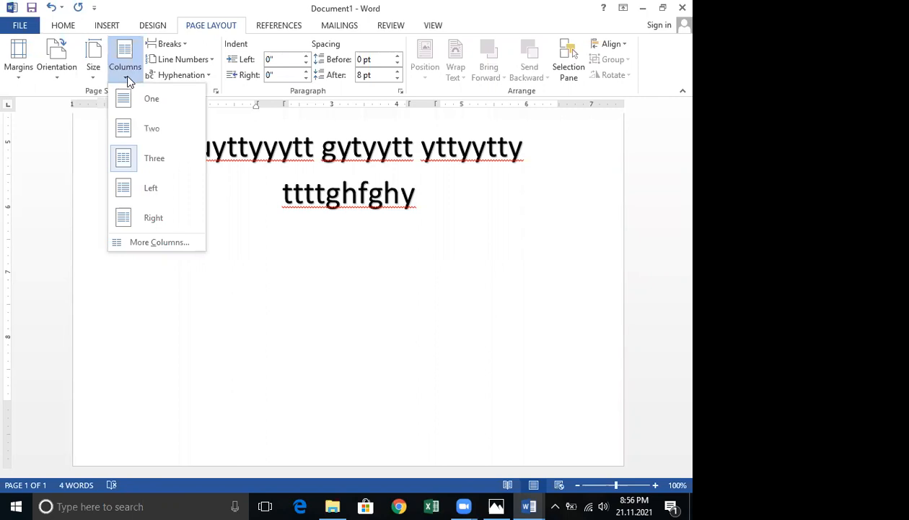
{"action": "left_click", "coordinate": [167, 245]}
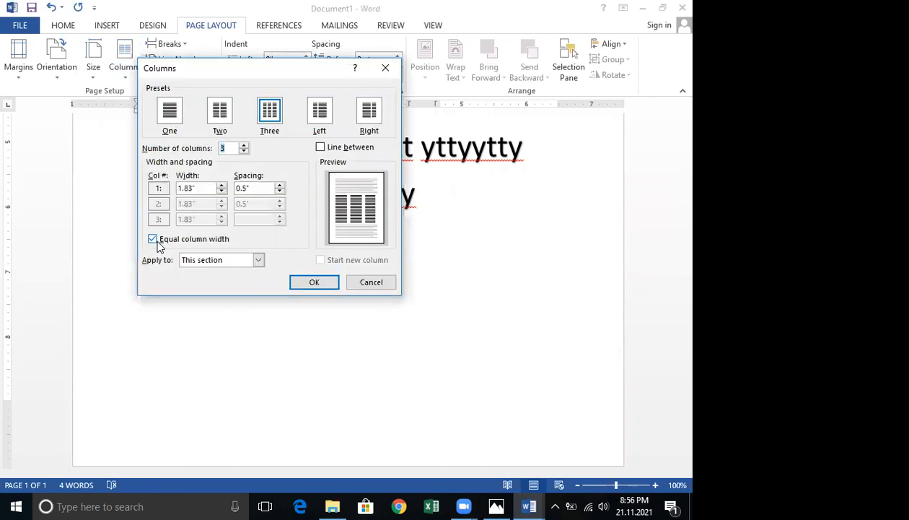
{"action": "left_click", "coordinate": [199, 262]}
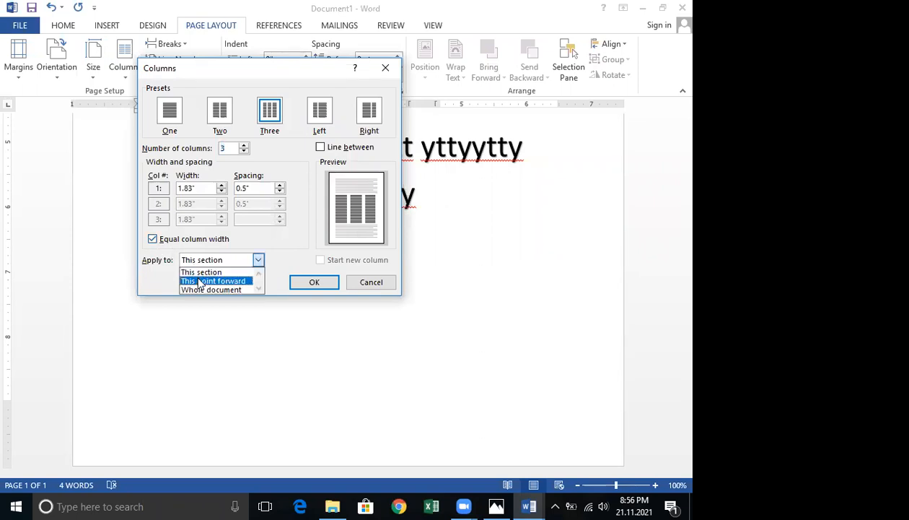
{"action": "left_click", "coordinate": [200, 282]}
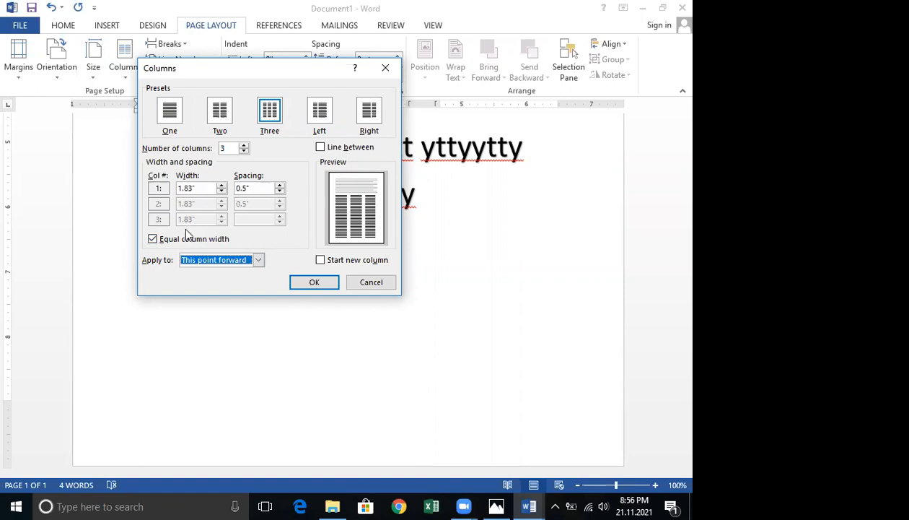
{"action": "left_click", "coordinate": [321, 149]}
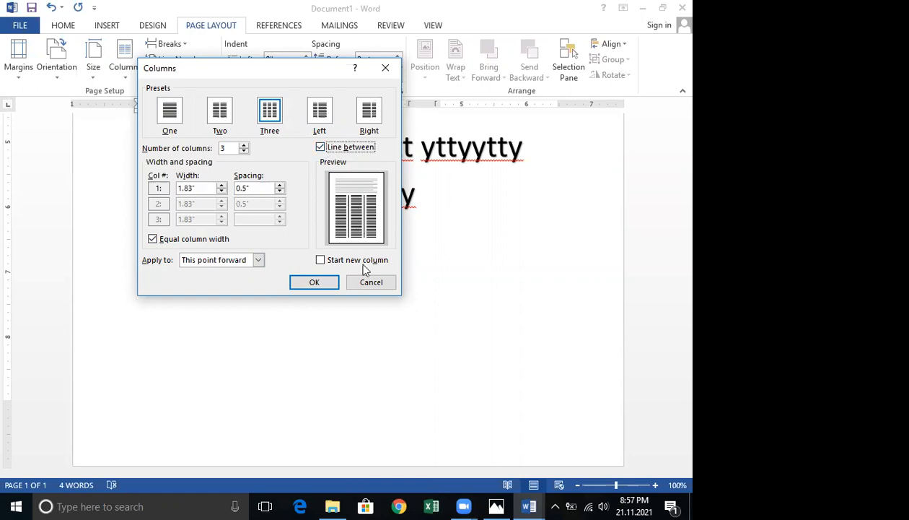
{"action": "left_click", "coordinate": [316, 282]}
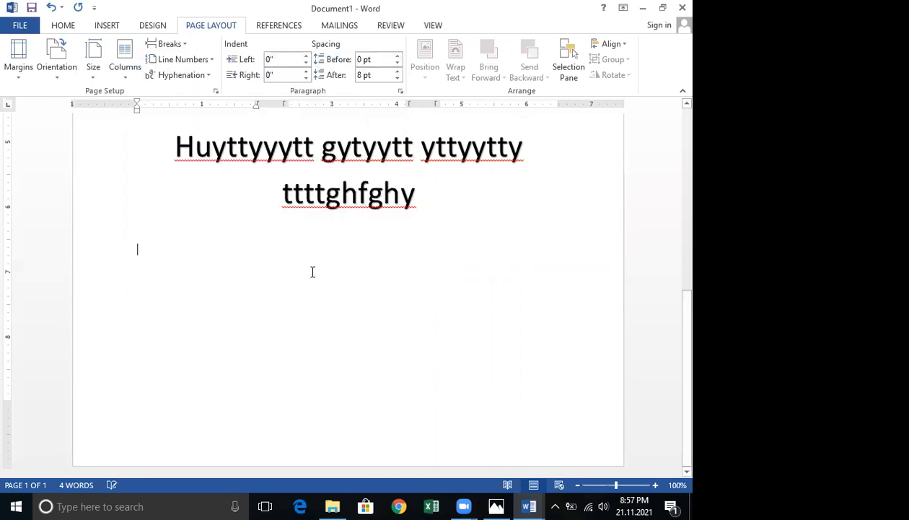
Fill the first column with lines of 'f' filler text and insert a column break.
{"action": "type", "text": "ffffffffffffffffffffffffffffffffffffffffffffffffffff"}
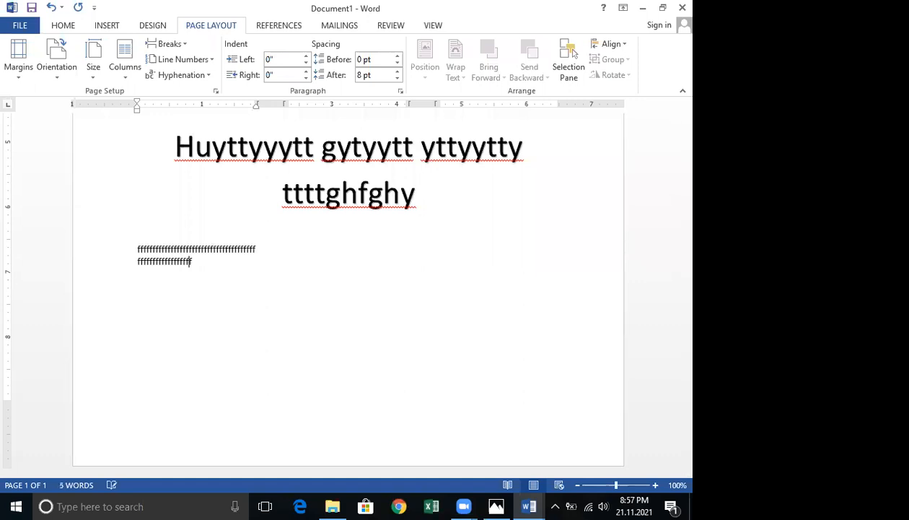
{"action": "type", "text": "fffffffffffffffffffffffffffffffffffffffffffffffffffffffffffff"}
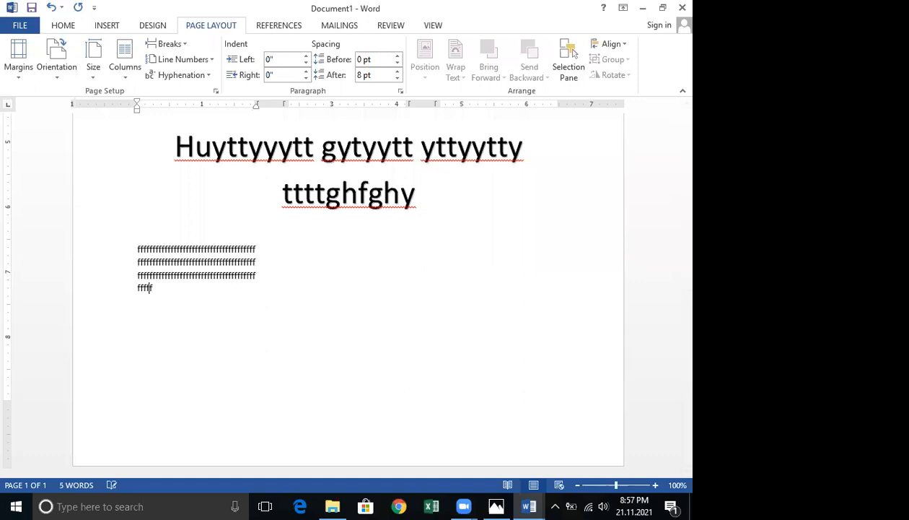
{"action": "type", "text": "ffffffffffffffffffffffff"}
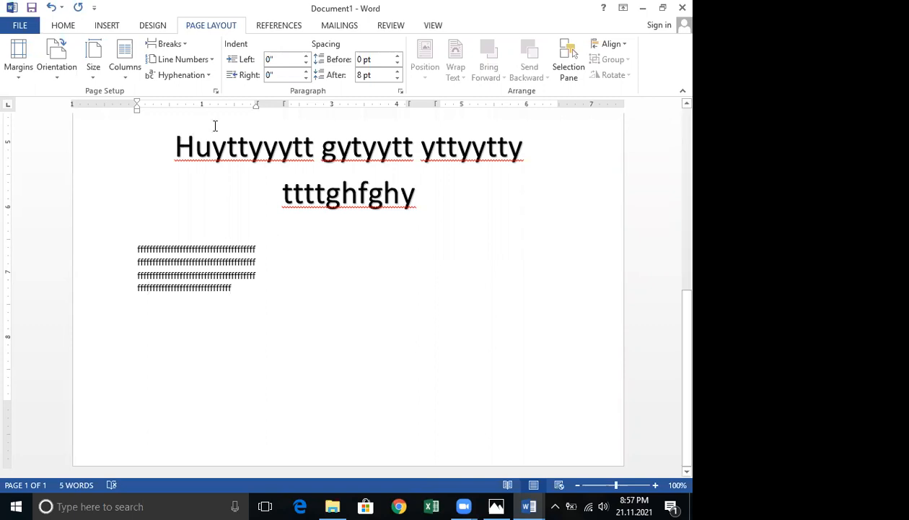
{"action": "left_click", "coordinate": [184, 44]}
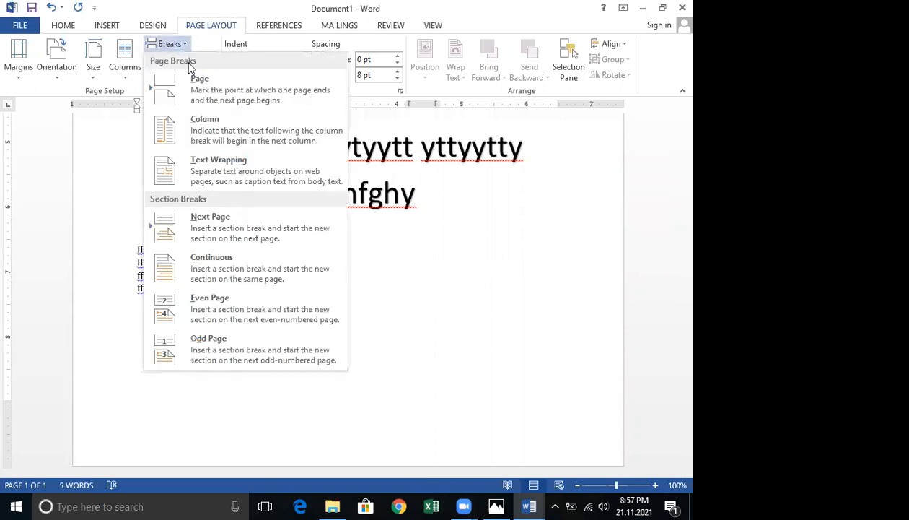
{"action": "left_click", "coordinate": [194, 133]}
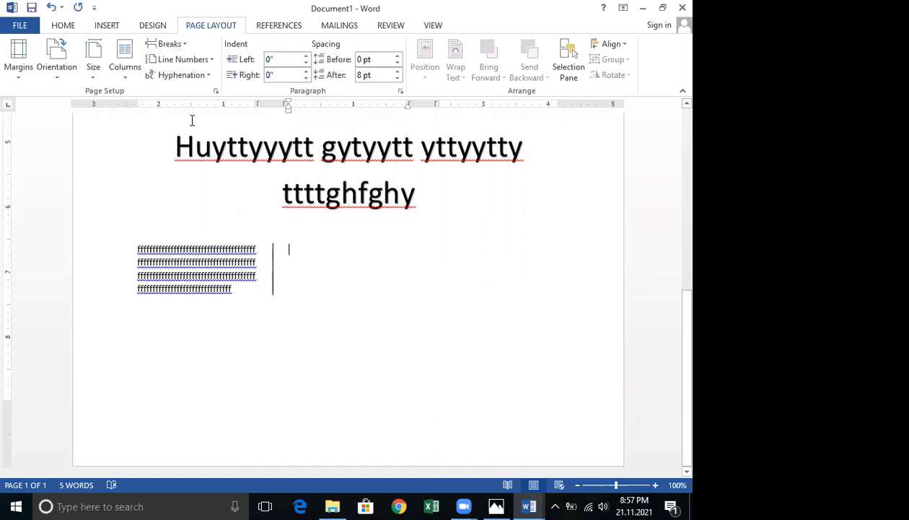
Fill the second column with lines of 'd' filler text and insert another column break.
{"action": "type", "text": "dddddddddddddddddddddd"}
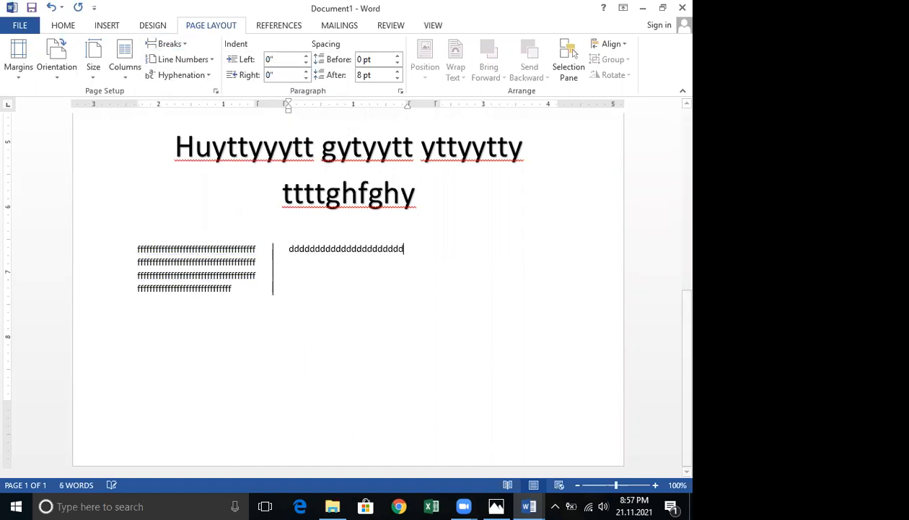
{"action": "type", "text": "ddddddddddddddddddddddddddddddddddddddddddddddddddddddddddddd"}
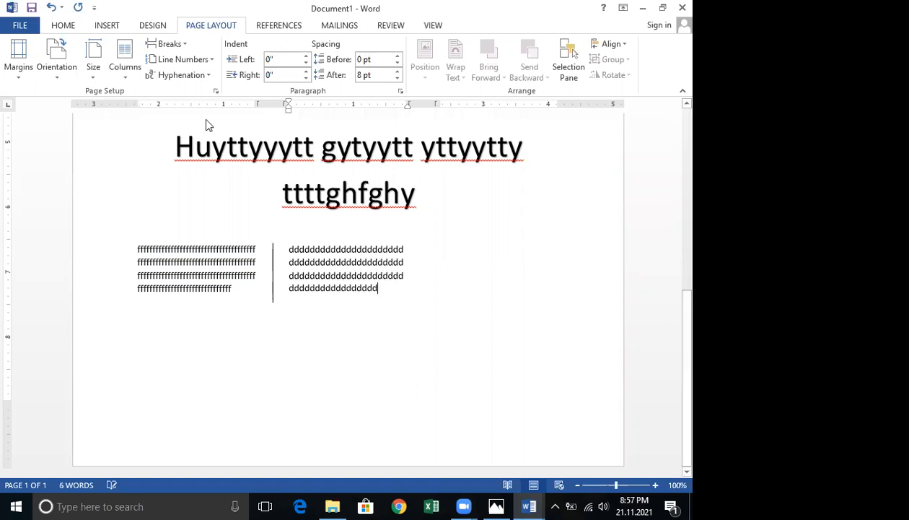
{"action": "left_click", "coordinate": [183, 46]}
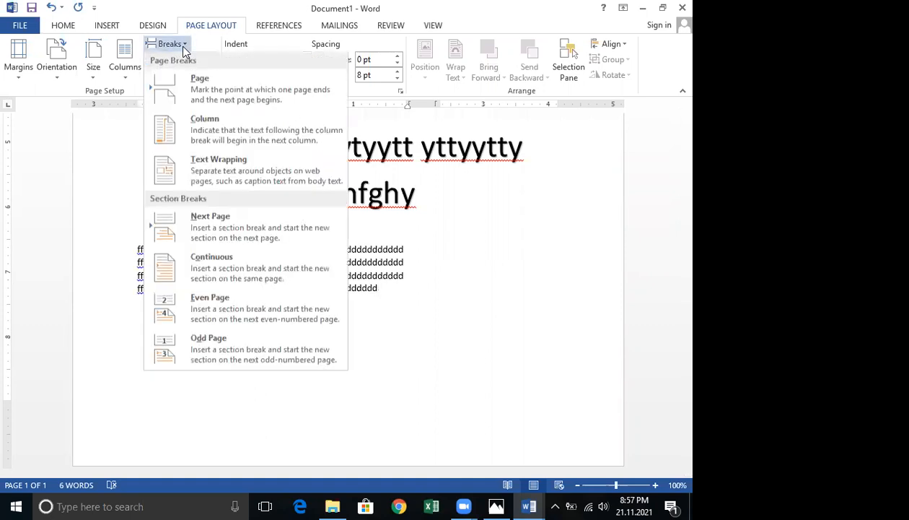
{"action": "left_click", "coordinate": [200, 132]}
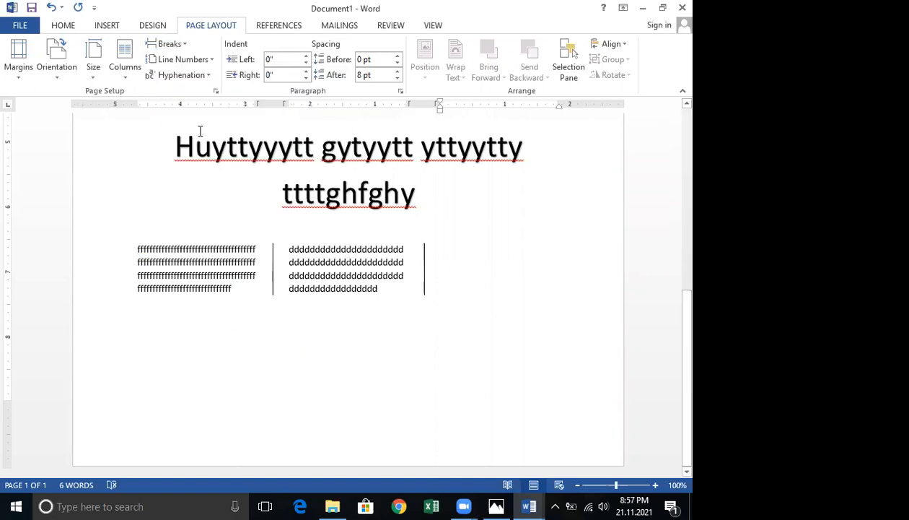
Fill the third column with lines of 'f' filler text.
{"action": "type", "text": "ffffffffffffff"}
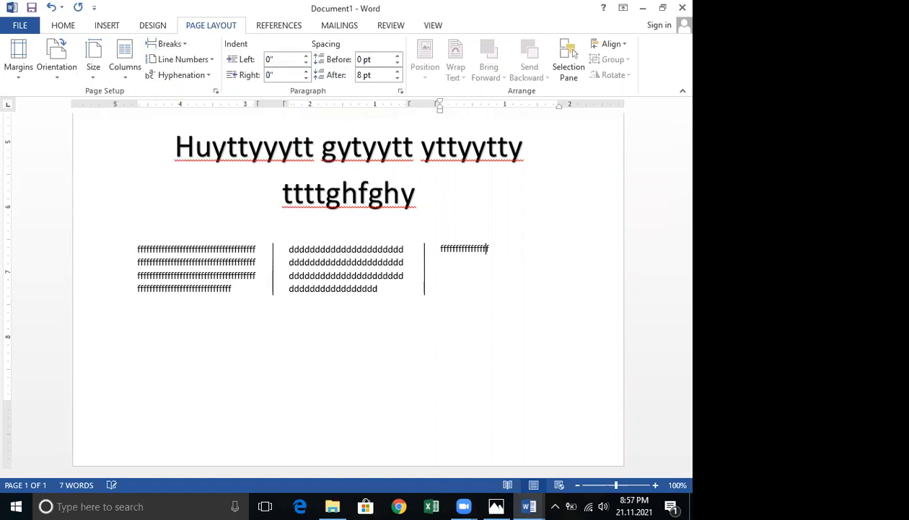
{"action": "type", "text": "ffffffffffffffffffffffffffffffffffffffffffffffffffffffffffffffffffffffffff"}
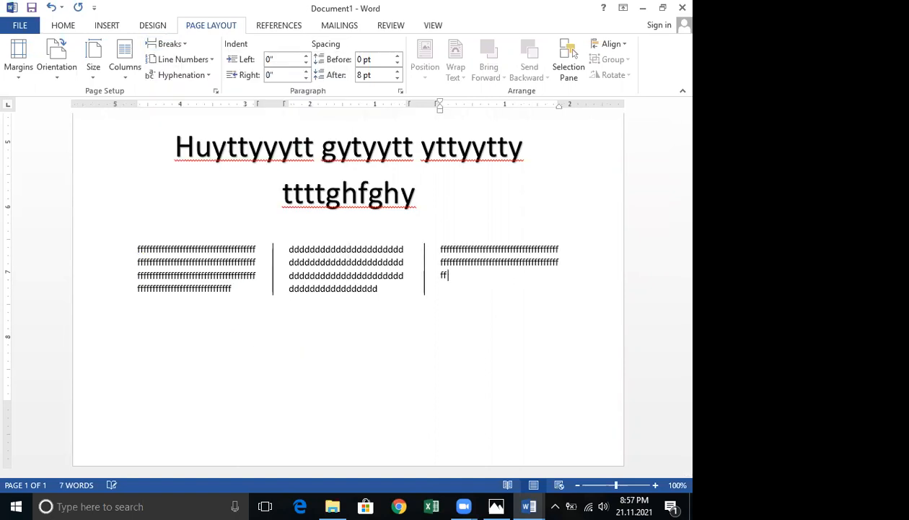
{"action": "type", "text": "ffffffffffffffffffffffffffffffffffffffffff"}
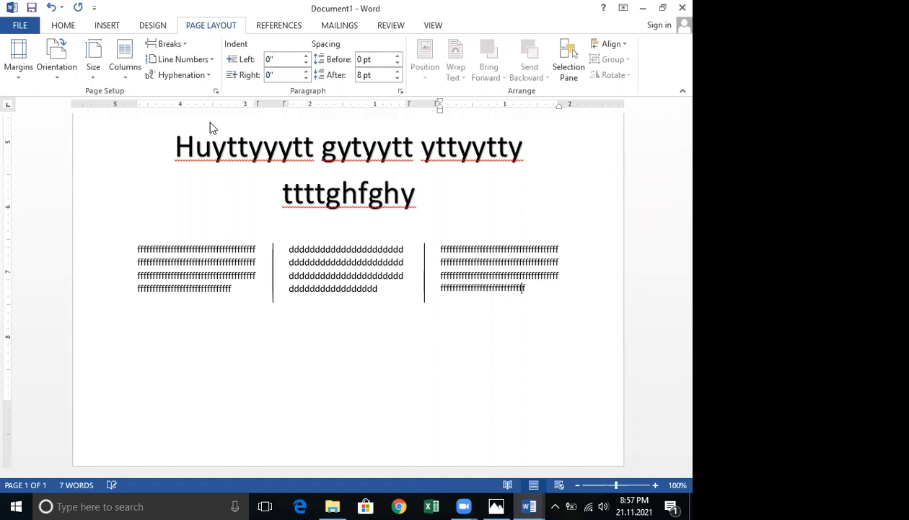
{"action": "type", "text": "ffffffffffffffffff"}
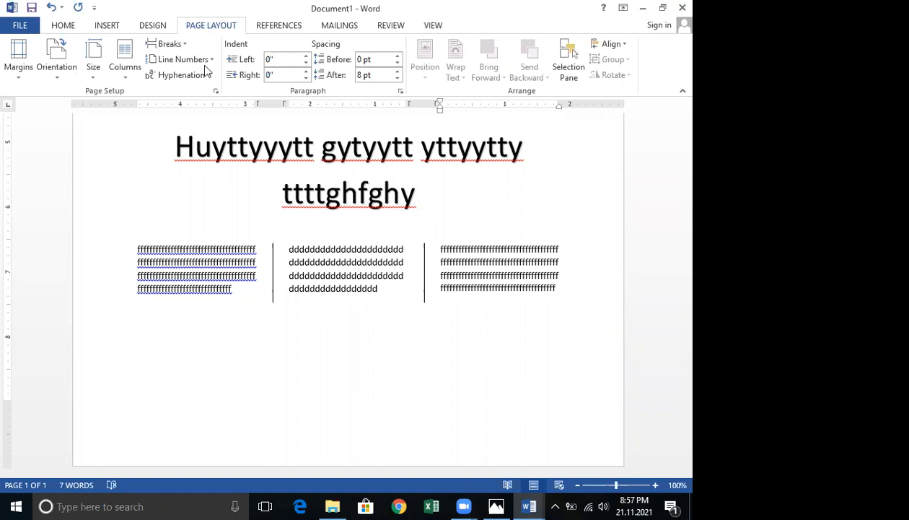
Compare the practice page with the CINEC Campus reference document, scrolling through its picture, heading and columns.
{"action": "left_click", "coordinate": [182, 47]}
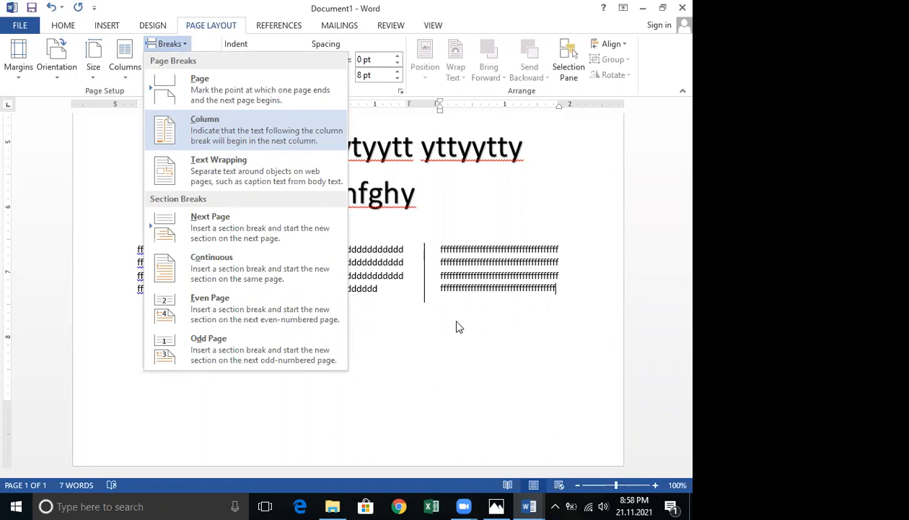
{"action": "left_click", "coordinate": [457, 247]}
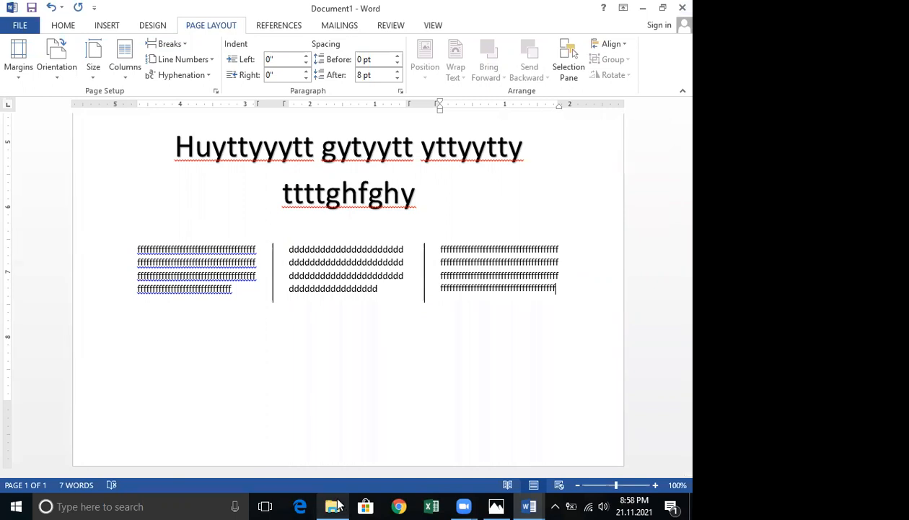
{"action": "left_click", "coordinate": [529, 505]}
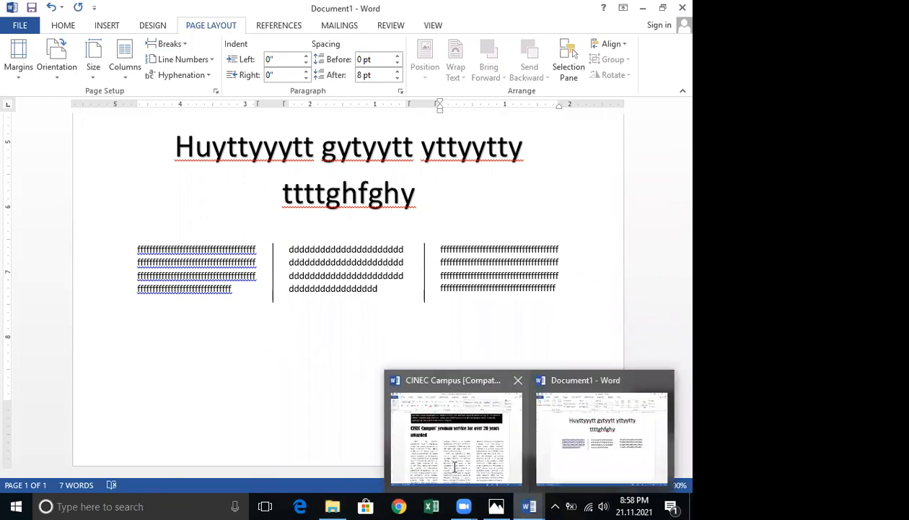
{"action": "left_click", "coordinate": [456, 433]}
{"action": "scroll", "coordinate": [437, 302], "scroll_direction": "down", "scroll_amount": 3}
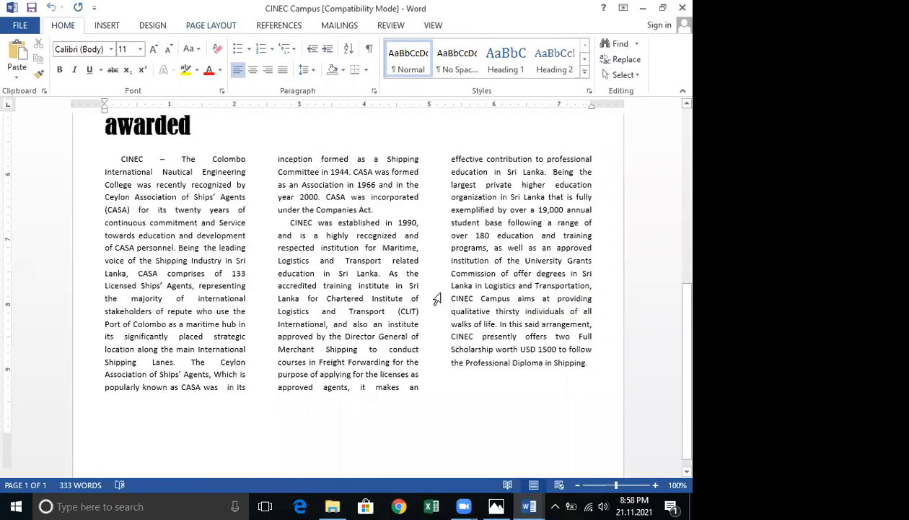
{"action": "scroll", "coordinate": [441, 294], "scroll_direction": "up", "scroll_amount": 1}
{"action": "scroll", "coordinate": [438, 298], "scroll_direction": "up", "scroll_amount": 6}
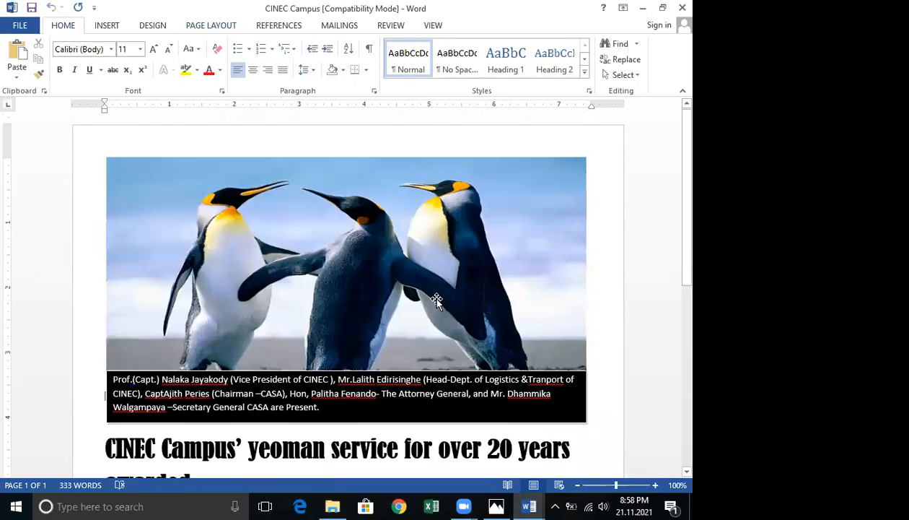
{"action": "scroll", "coordinate": [438, 298], "scroll_direction": "down", "scroll_amount": 6}
{"action": "scroll", "coordinate": [433, 297], "scroll_direction": "down", "scroll_amount": 1}
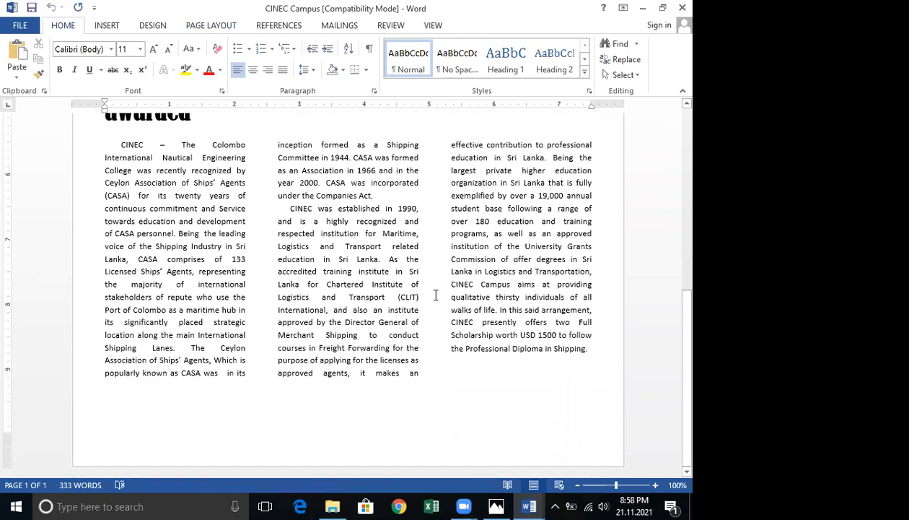
{"action": "scroll", "coordinate": [433, 289], "scroll_direction": "up", "scroll_amount": 7}
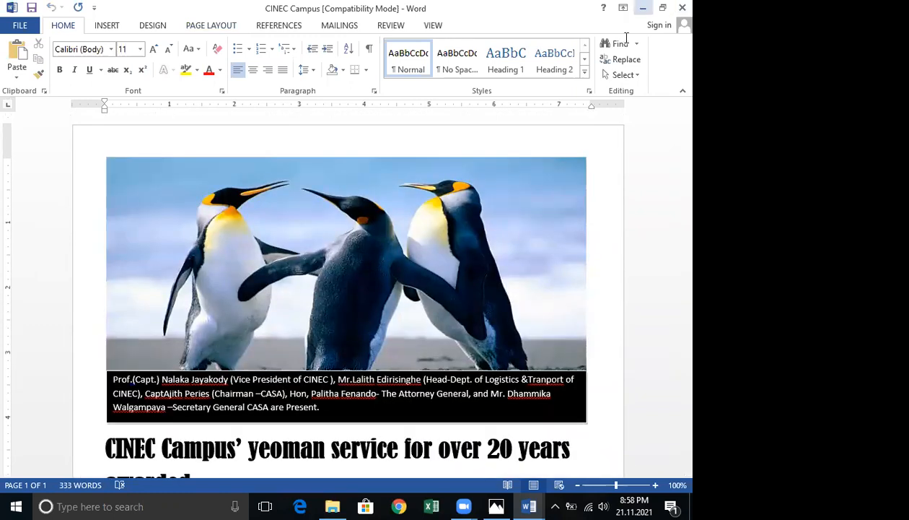
{"action": "left_click", "coordinate": [529, 505]}
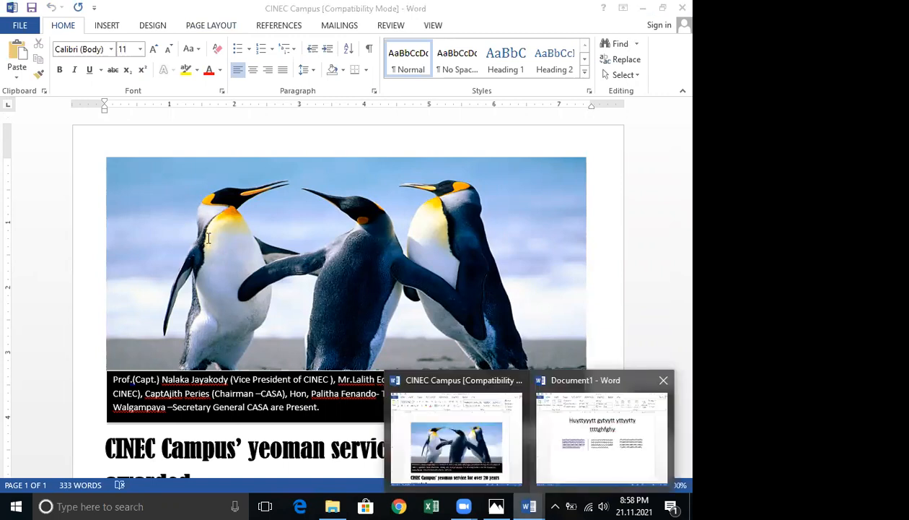
{"action": "left_click", "coordinate": [602, 437]}
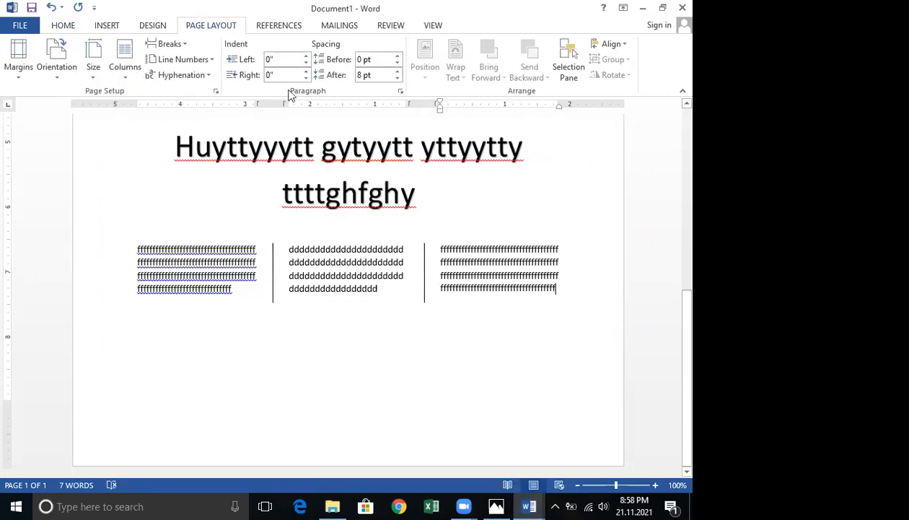
{"action": "left_click", "coordinate": [433, 26]}
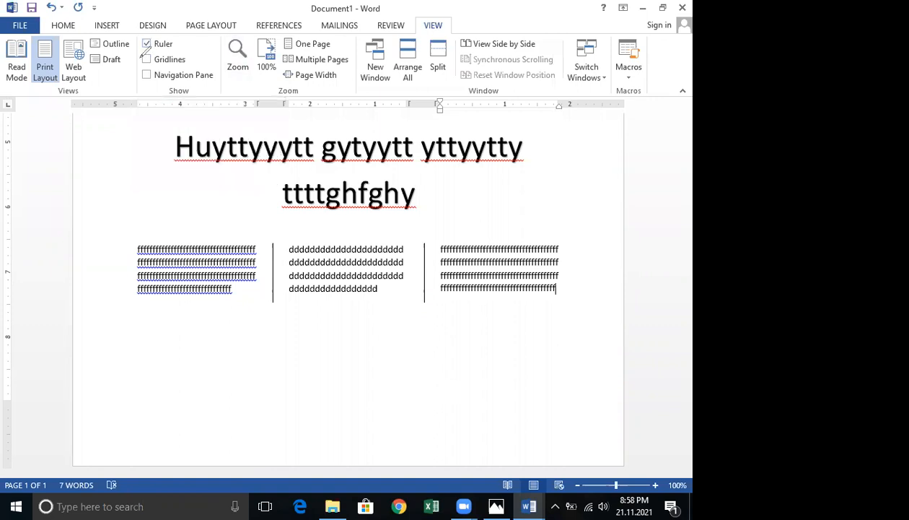
{"action": "left_click_drag", "start_coordinate": [194, 43], "coordinate": [220, 50]}
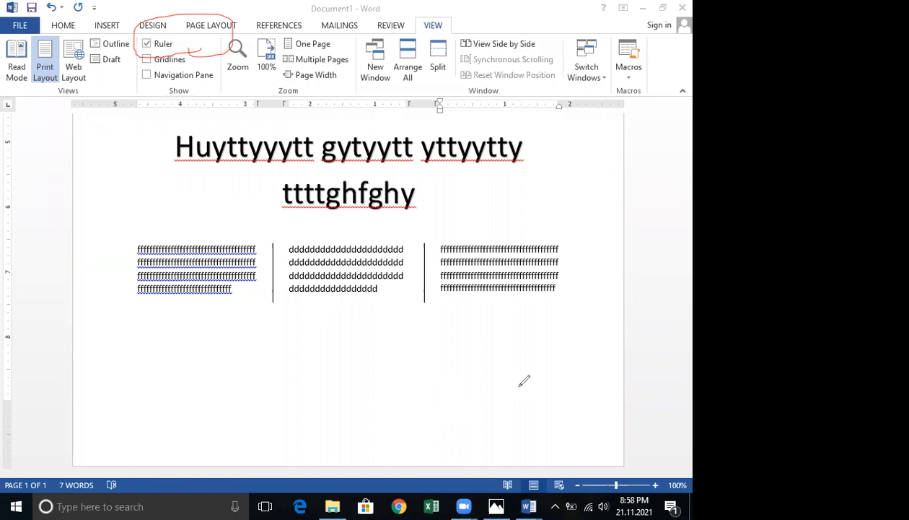
{"action": "left_click_drag", "start_coordinate": [258, 105], "coordinate": [261, 134]}
{"action": "left_click_drag", "start_coordinate": [551, 96], "coordinate": [557, 150]}
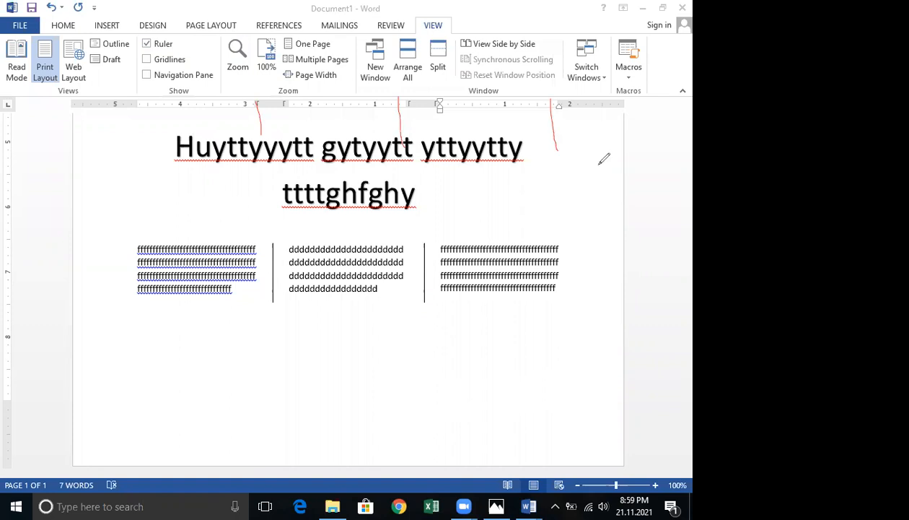
{"action": "left_click_drag", "start_coordinate": [289, 102], "coordinate": [292, 119]}
{"action": "mouse_move", "coordinate": [404, 94]}
{"action": "left_mouse_down"}
{"action": "mouse_move", "coordinate": [408, 117]}
{"action": "mouse_move", "coordinate": [439, 113]}
{"action": "left_mouse_up"}
{"action": "left_click", "coordinate": [497, 380]}
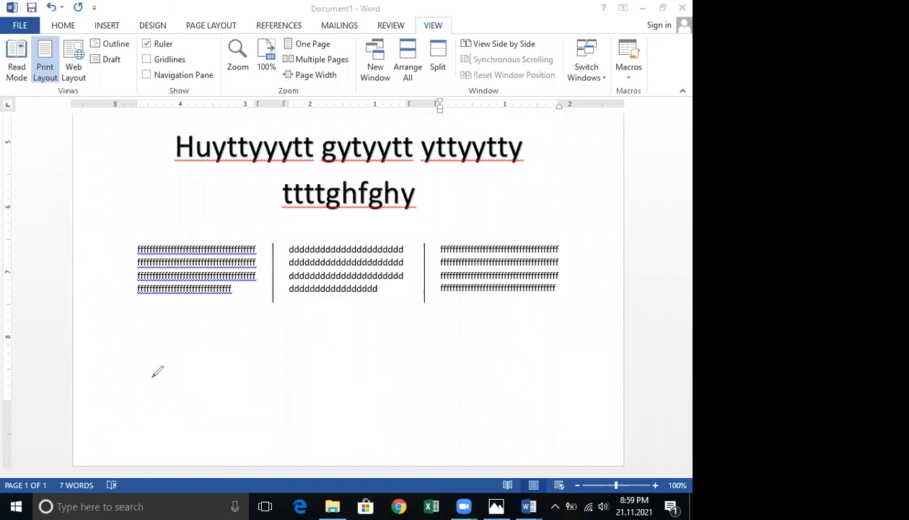
Open the More Columns dialog to inspect the three-column settings with line between, then cancel it.
{"action": "left_click", "coordinate": [215, 27]}
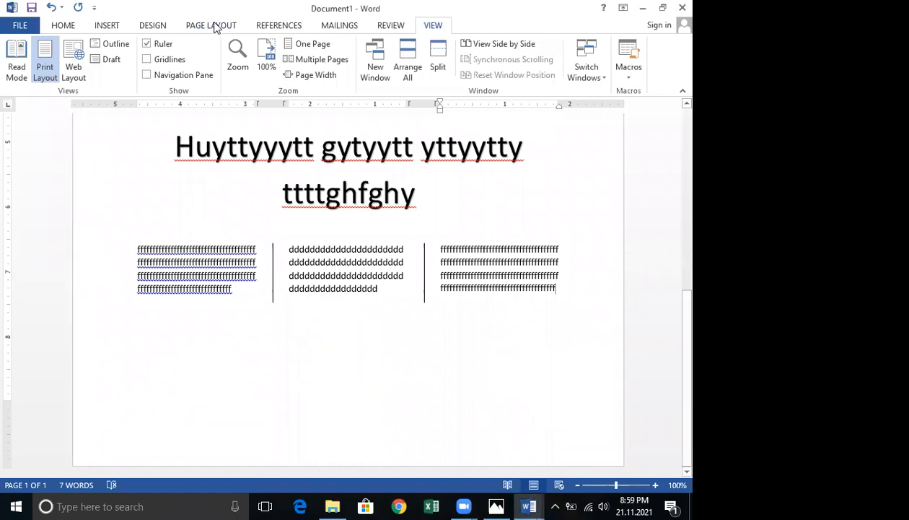
{"action": "left_click", "coordinate": [215, 26]}
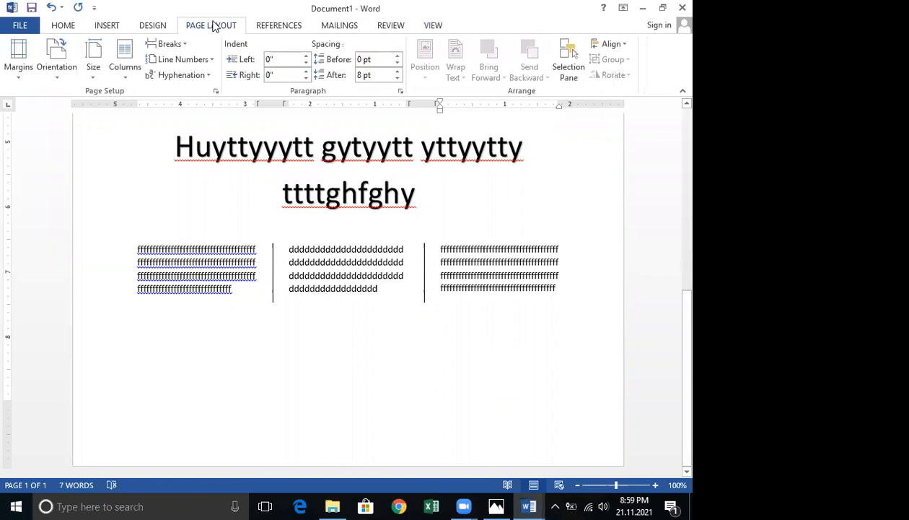
{"action": "left_click", "coordinate": [128, 82]}
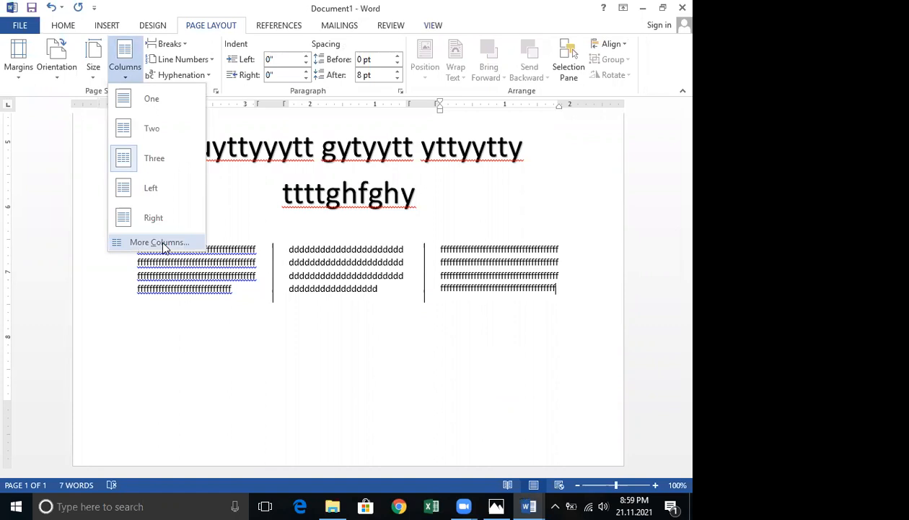
{"action": "left_click", "coordinate": [163, 243]}
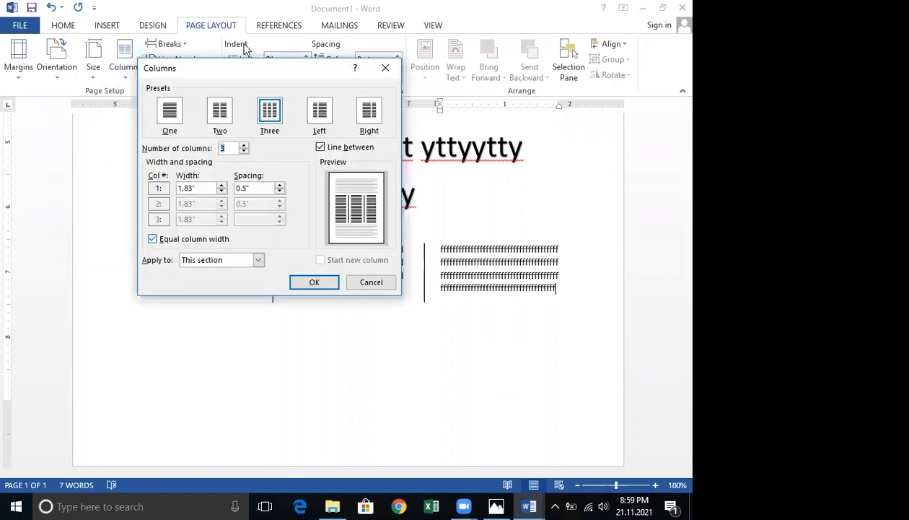
{"action": "left_click_drag", "start_coordinate": [242, 75], "coordinate": [435, 63]}
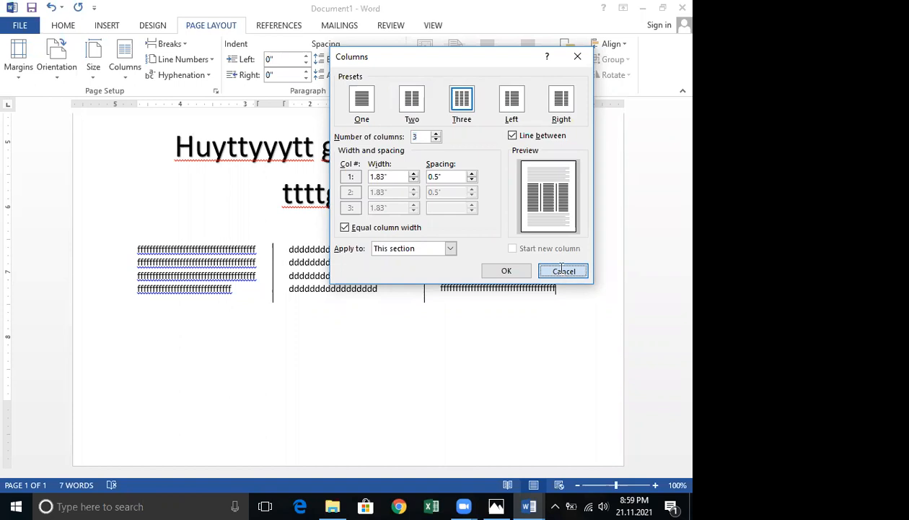
{"action": "left_click", "coordinate": [562, 271]}
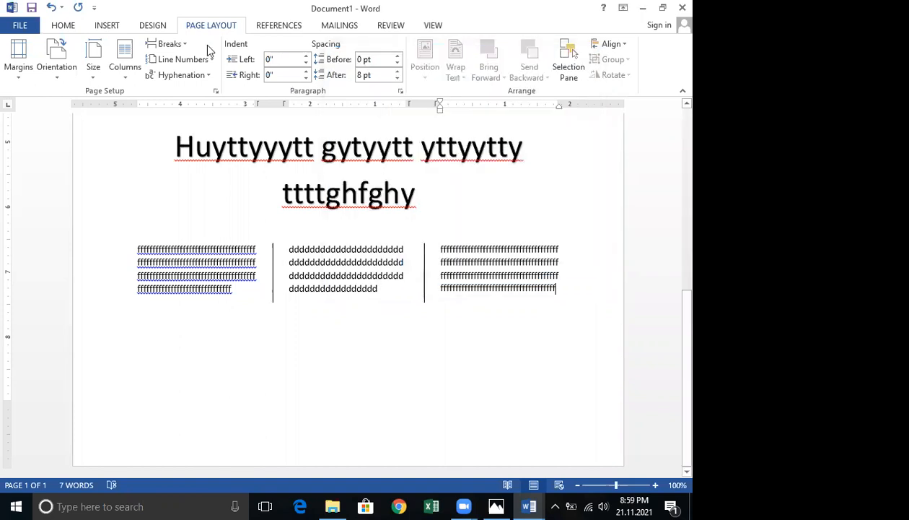
Reopen the Columns dialog and set Apply to This point forward, then cancel it.
{"action": "left_click", "coordinate": [132, 78]}
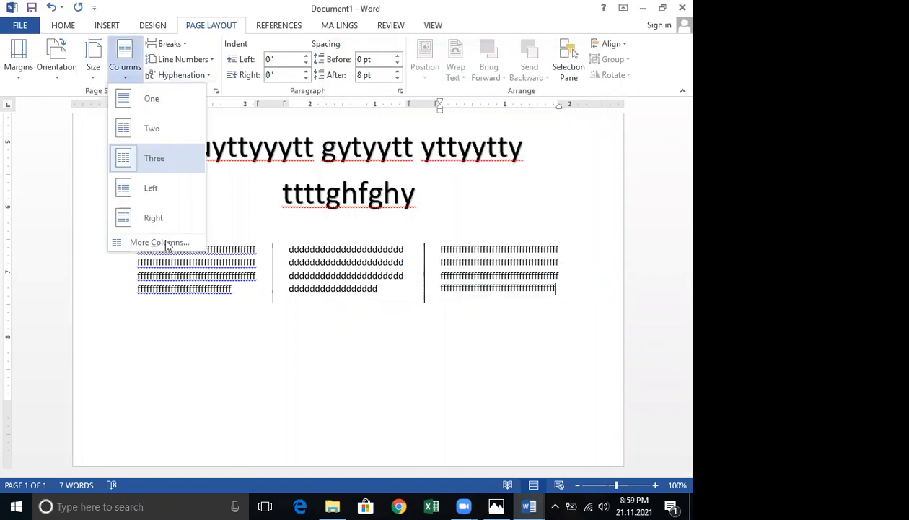
{"action": "key", "text": "Up"}
{"action": "key", "text": "Return"}
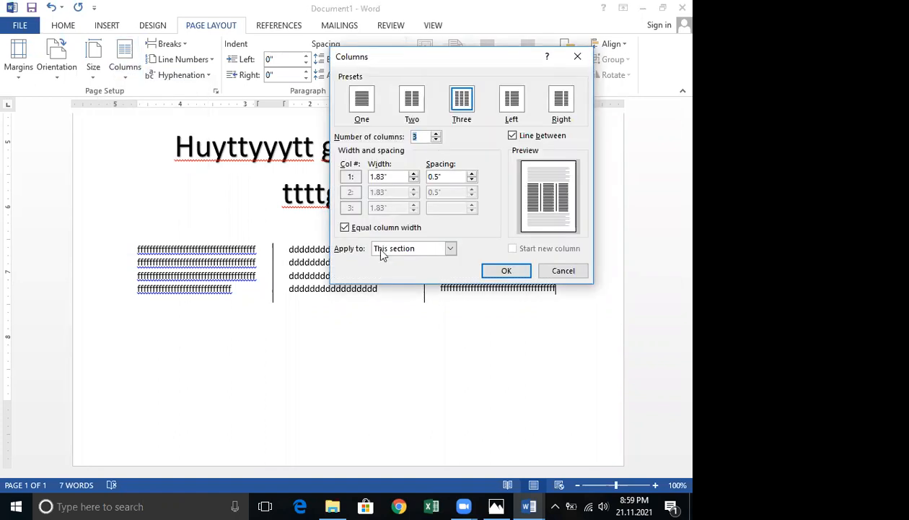
{"action": "left_click", "coordinate": [446, 250]}
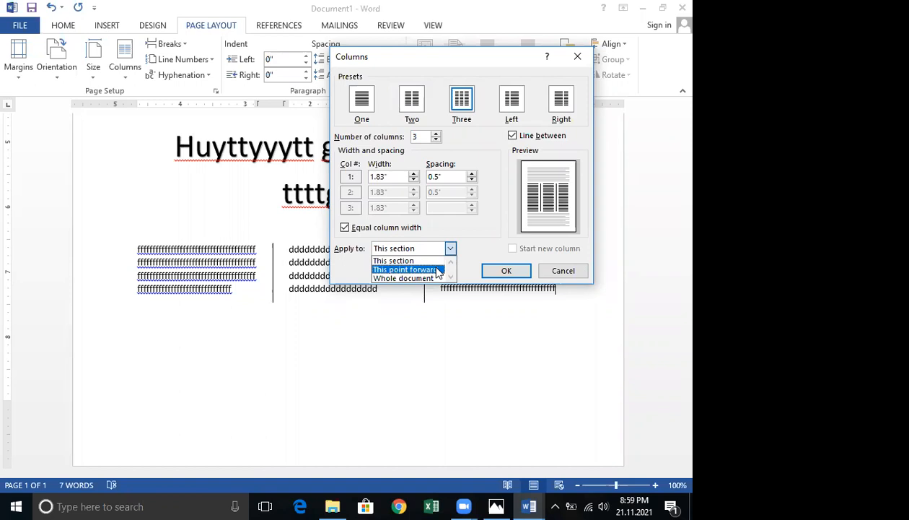
{"action": "left_click", "coordinate": [432, 268]}
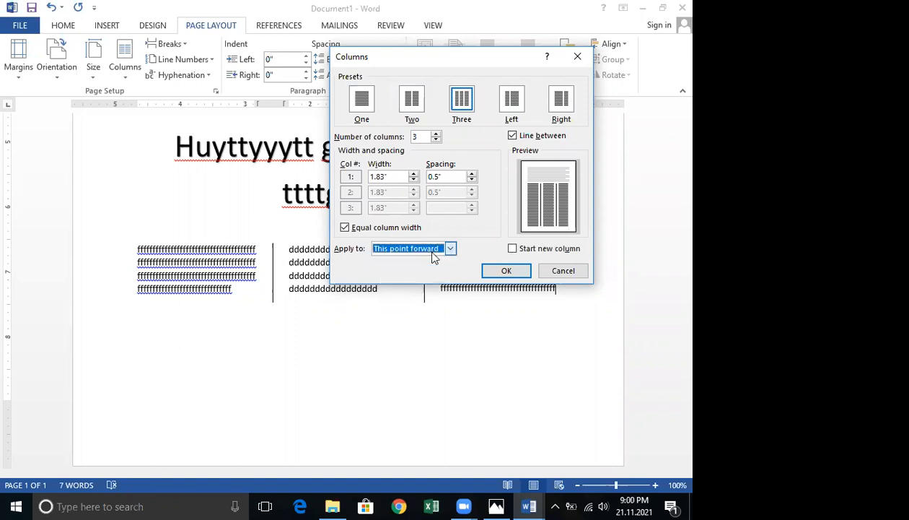
{"action": "left_click", "coordinate": [434, 252]}
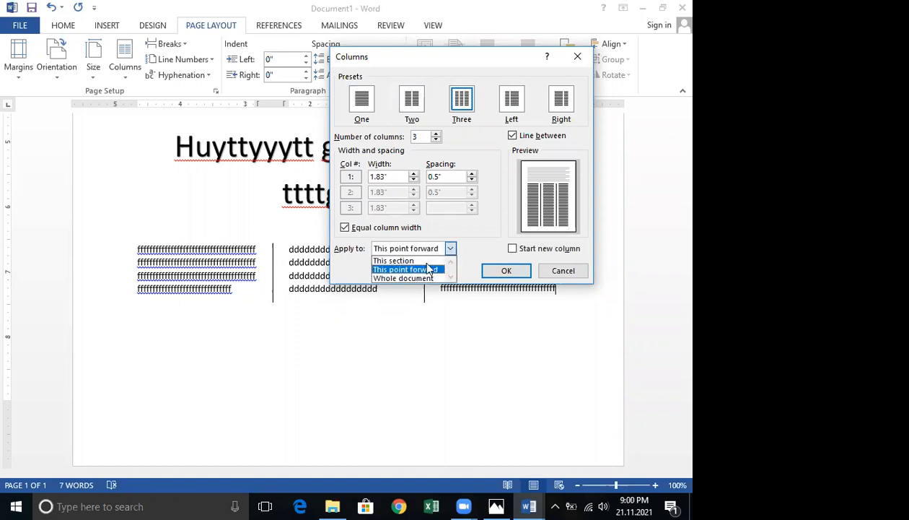
{"action": "left_click", "coordinate": [431, 269]}
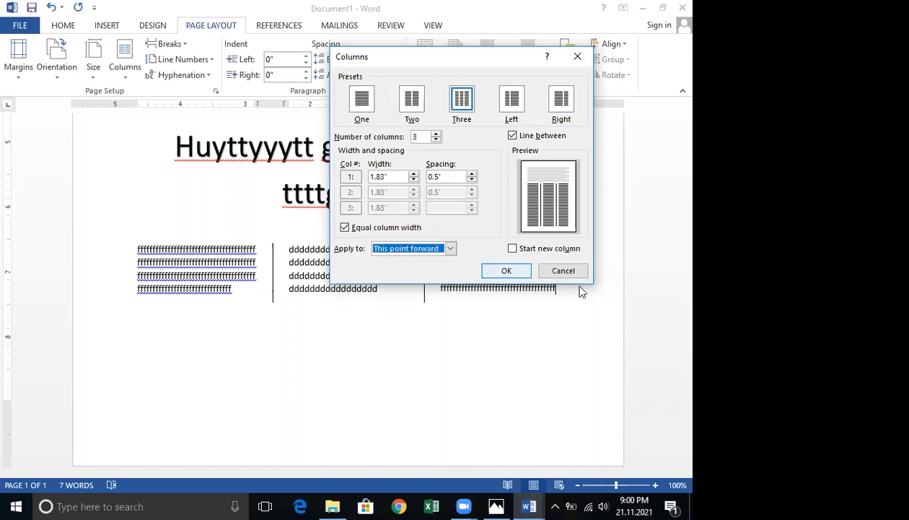
{"action": "left_click", "coordinate": [563, 270]}
Close the open Word documents, checking the CINEC Campus columns once more before closing.
{"action": "left_click", "coordinate": [680, 7]}
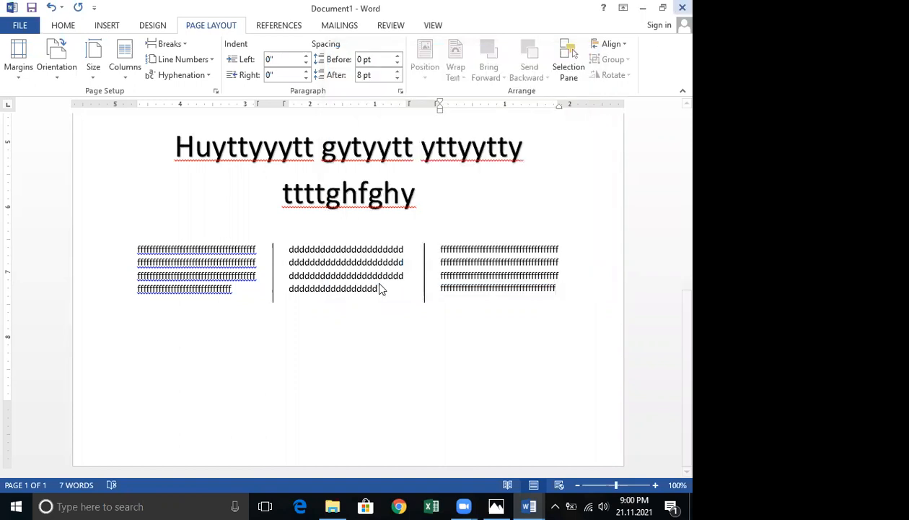
{"action": "left_click", "coordinate": [346, 279]}
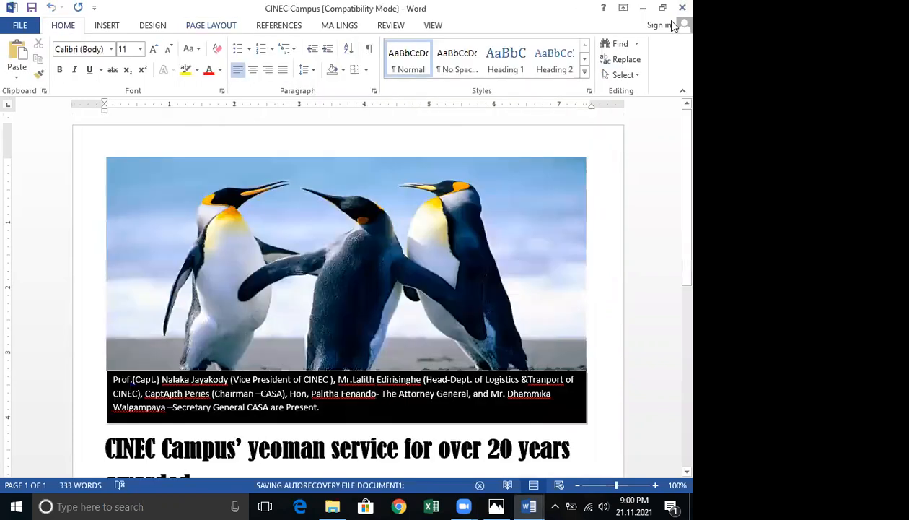
{"action": "scroll", "coordinate": [440, 297], "scroll_direction": "down", "scroll_amount": 3}
{"action": "scroll", "coordinate": [674, 12], "scroll_direction": "down", "scroll_amount": 4}
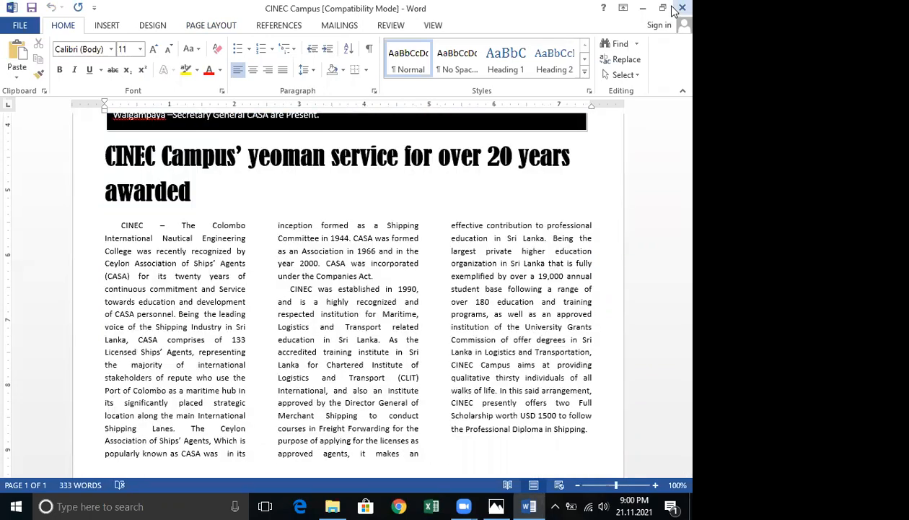
{"action": "left_click", "coordinate": [682, 8]}
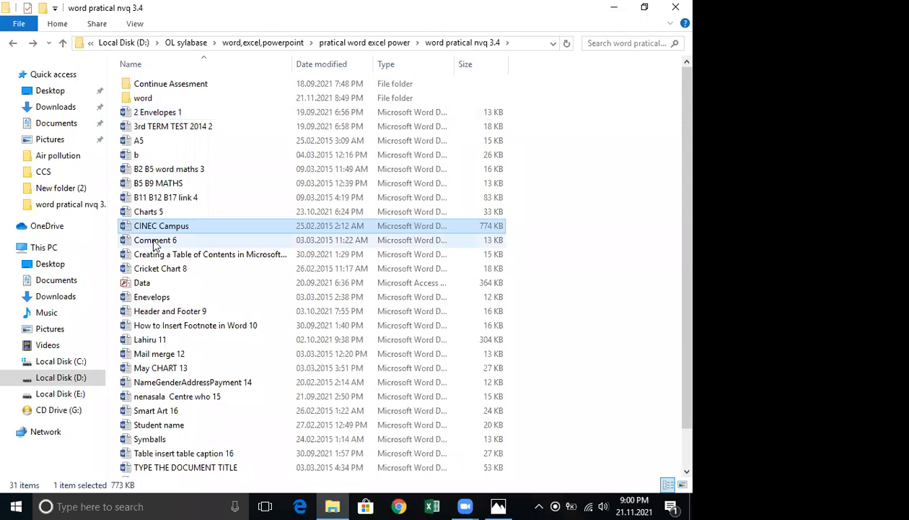
Open the Comment 6 document from the word pratical nvq 3.4 folder.
{"action": "double_click", "coordinate": [153, 241]}
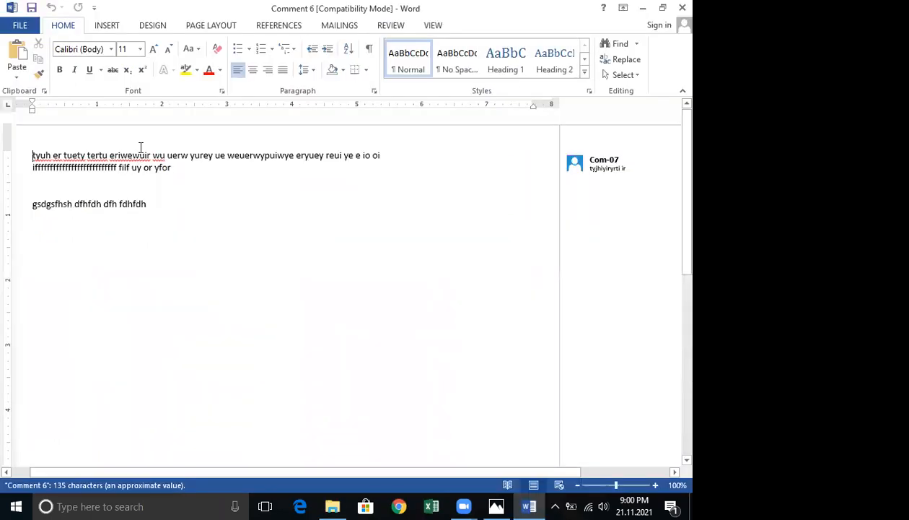
{"action": "left_click", "coordinate": [105, 26]}
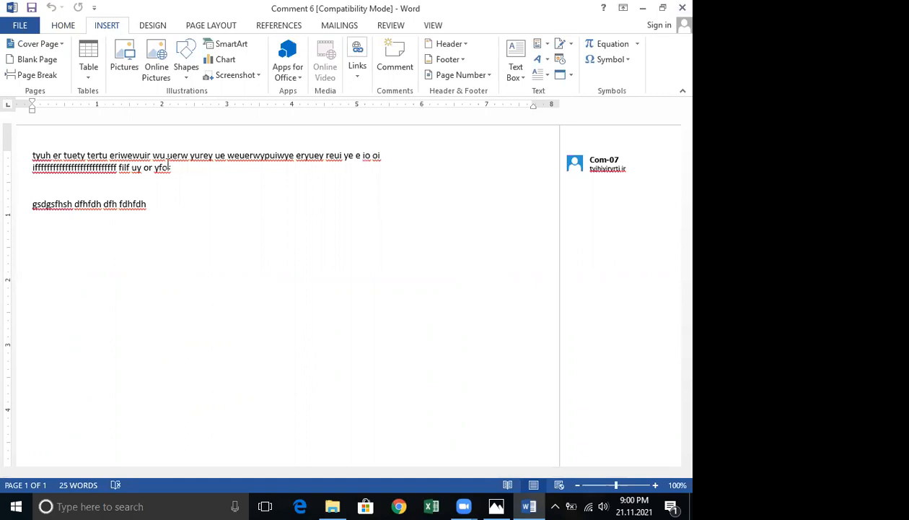
Add a comment containing a person's first name to the words "uerw yurey ue" in the first paragraph.
{"action": "left_click_drag", "start_coordinate": [169, 155], "coordinate": [242, 160]}
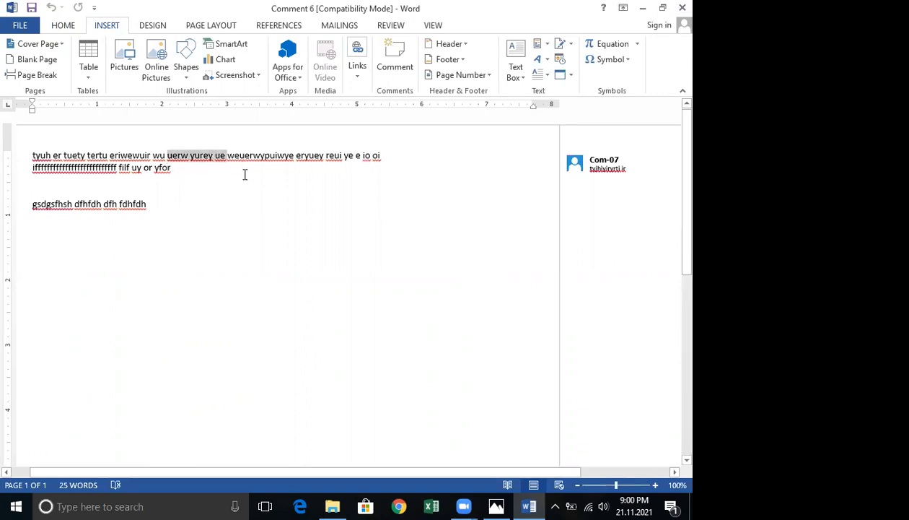
{"action": "left_click", "coordinate": [401, 56]}
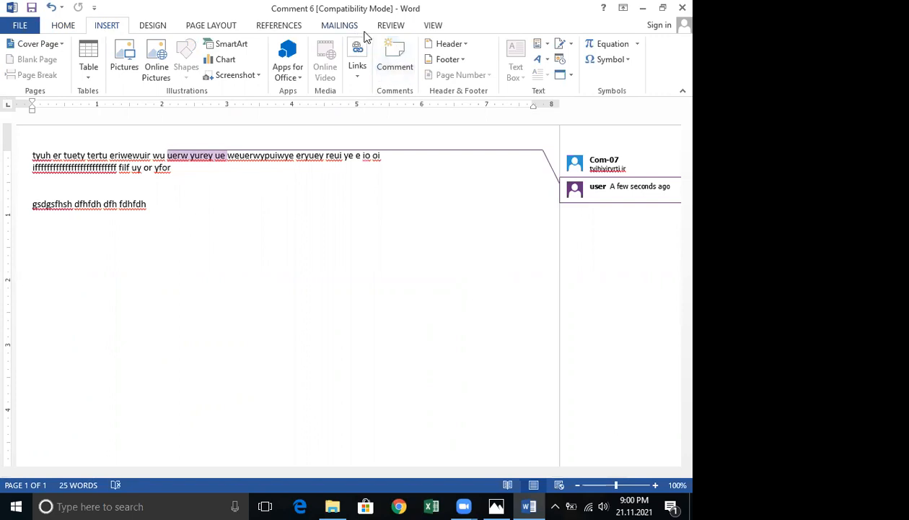
{"action": "key", "text": "ctrl+z"}
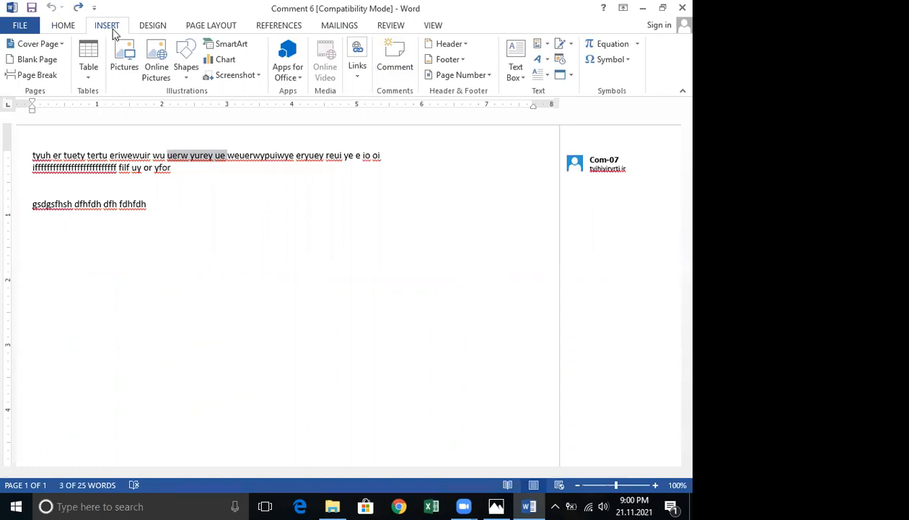
{"action": "left_click", "coordinate": [399, 68]}
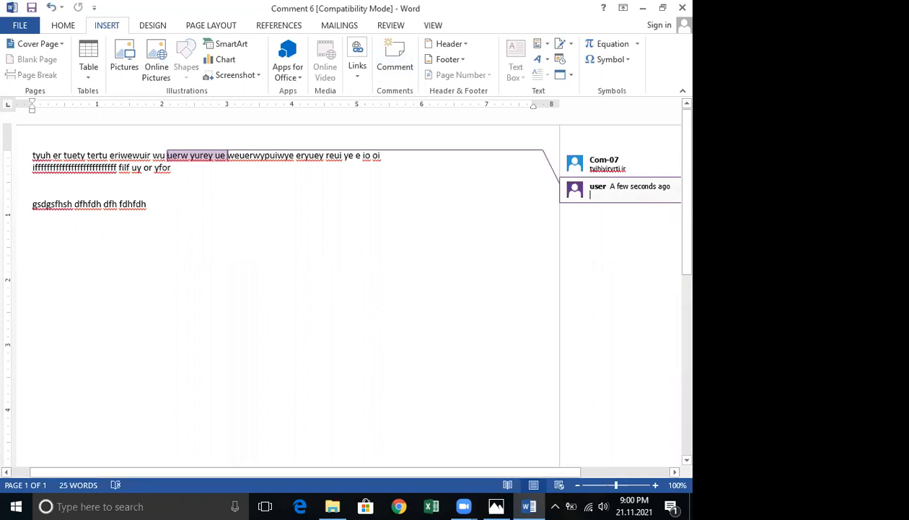
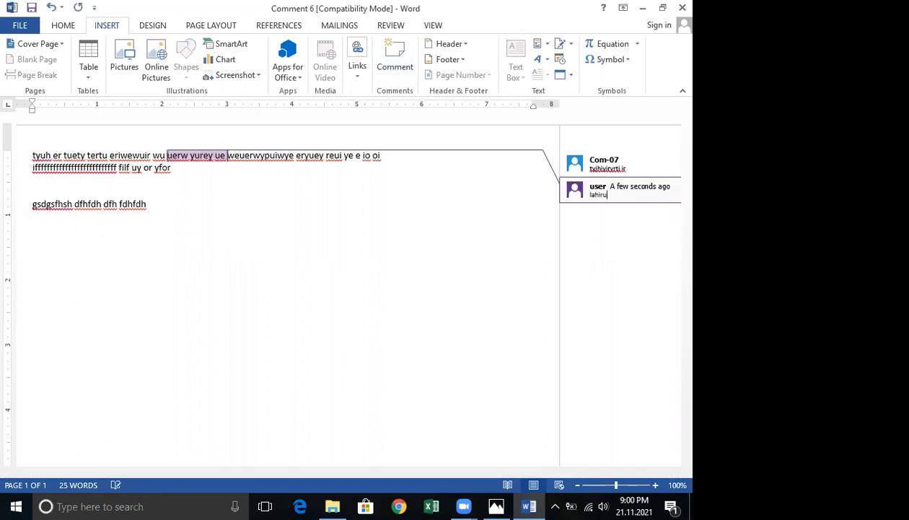
{"action": "left_click", "coordinate": [509, 233]}
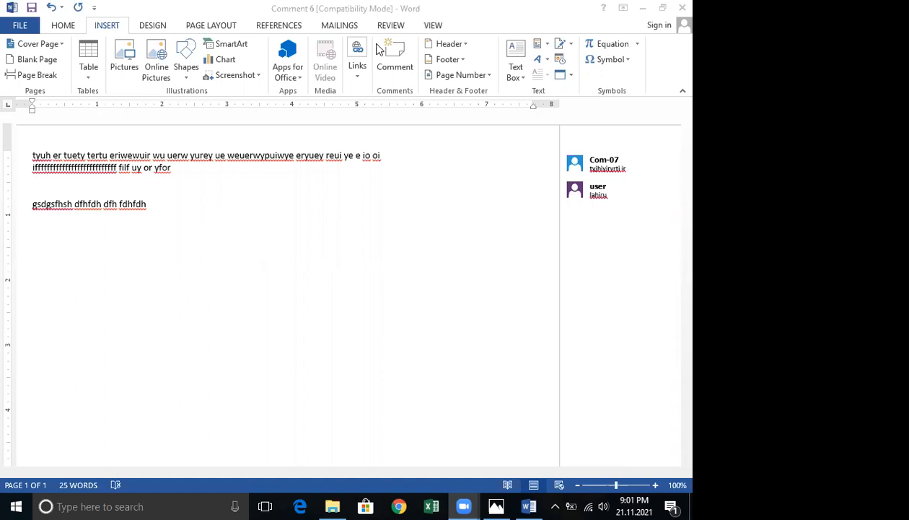
Add a comment containing a person's surname to the word "fdhfdh" at the end of the second paragraph.
{"action": "left_click", "coordinate": [404, 68]}
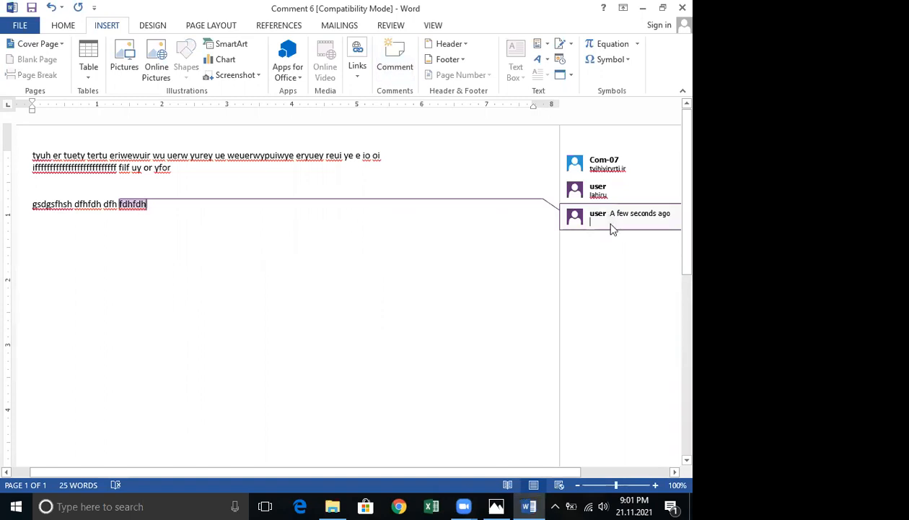
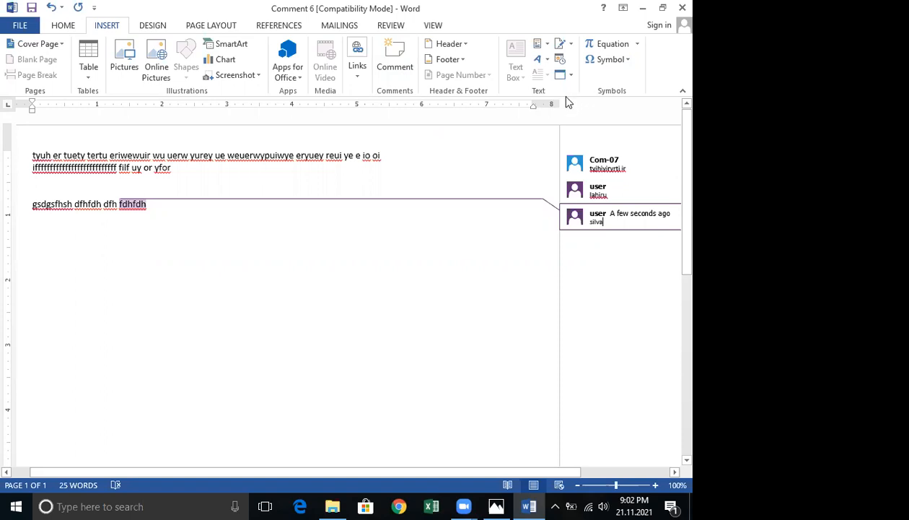
{"action": "left_click", "coordinate": [390, 29]}
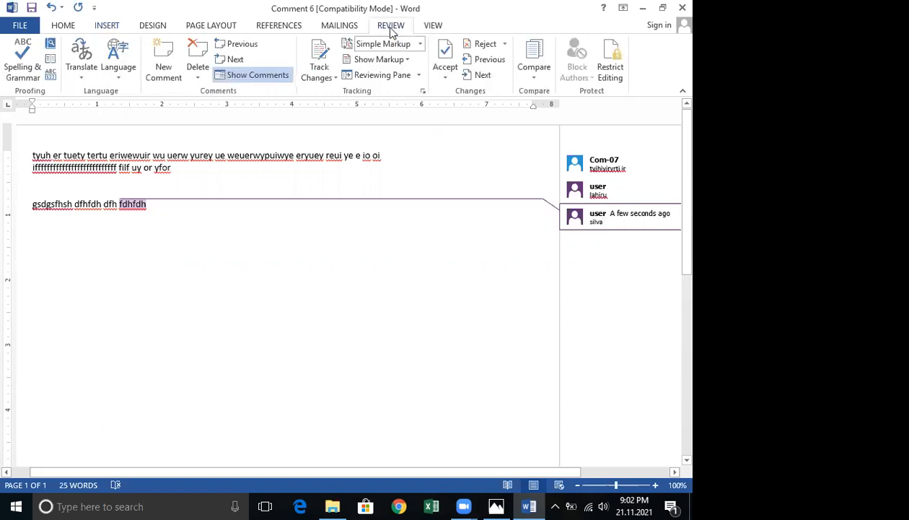
{"action": "left_click", "coordinate": [107, 26]}
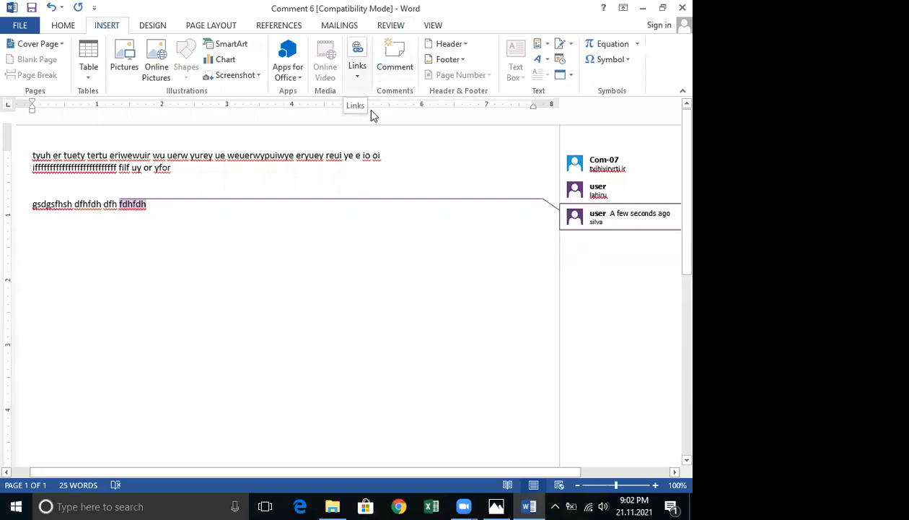
{"action": "left_click", "coordinate": [357, 66]}
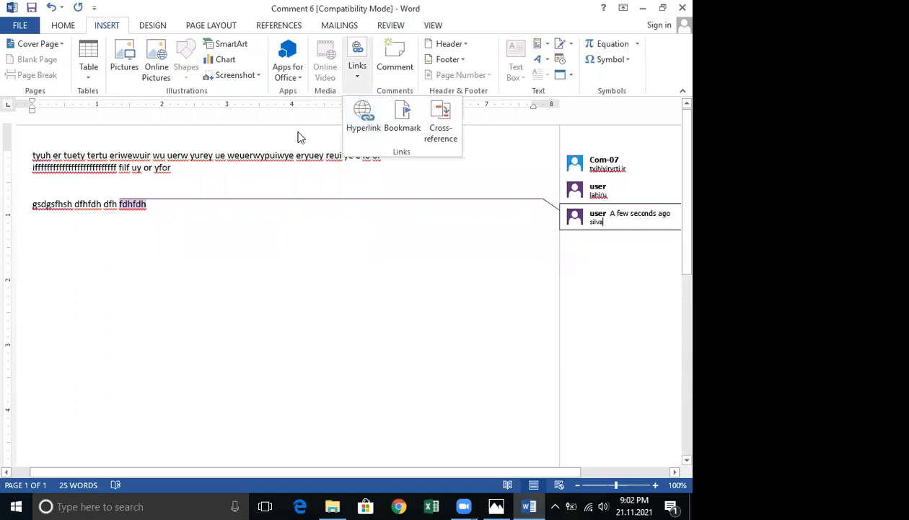
{"action": "left_click", "coordinate": [336, 211]}
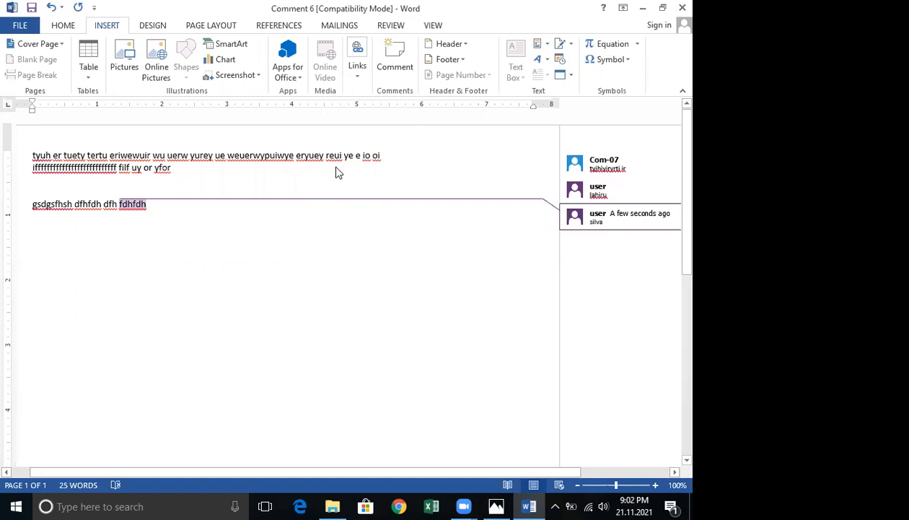
Search the Start menu for Word 2010, then dismiss the search.
{"action": "key", "text": "super"}
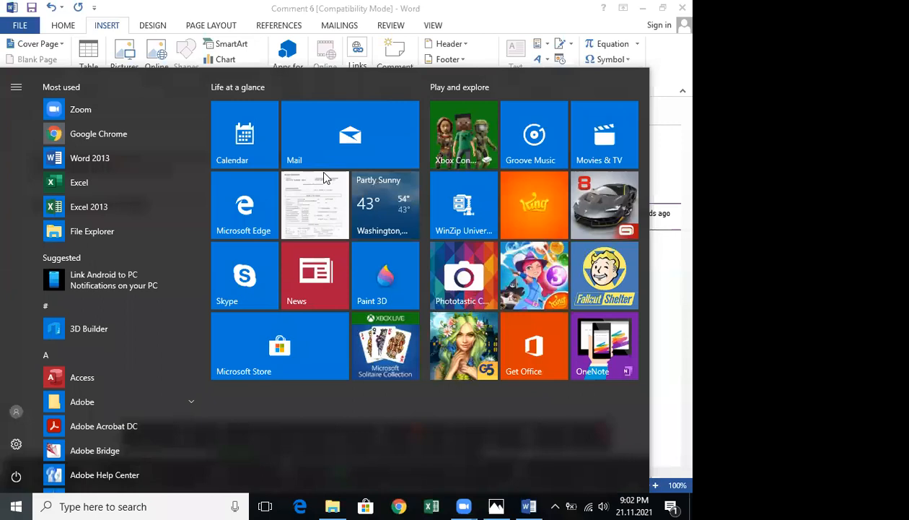
{"action": "type", "text": "word"}
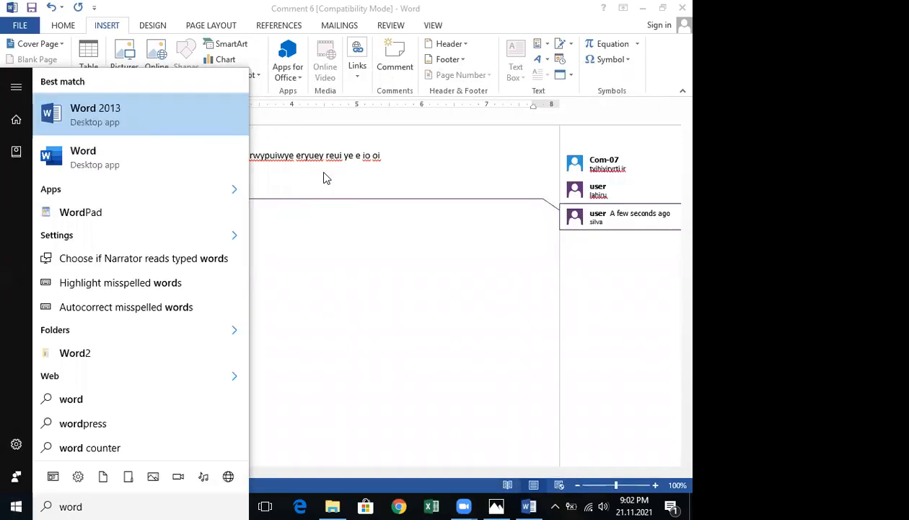
{"action": "type", "text": " 20"}
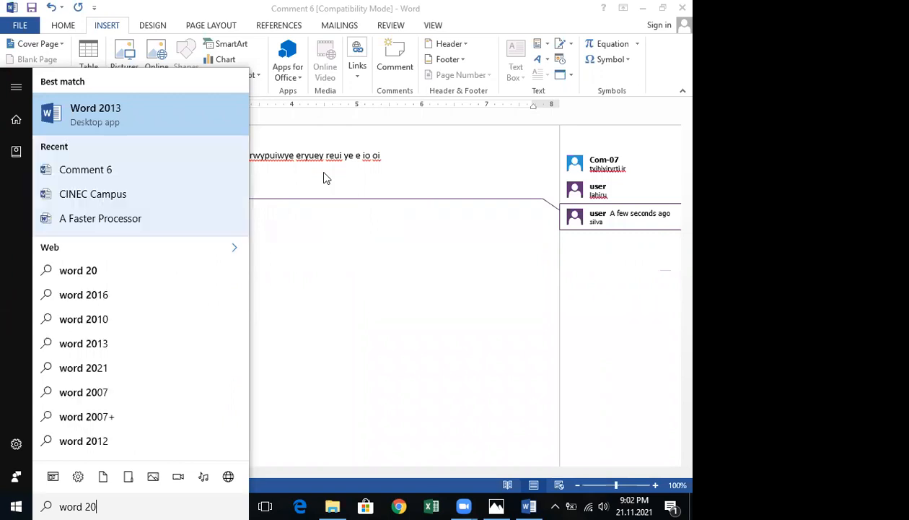
{"action": "type", "text": "1"}
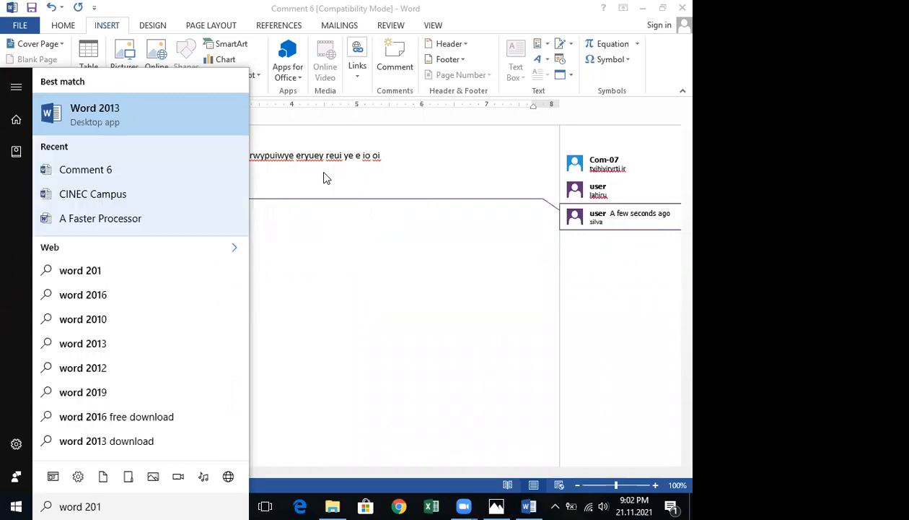
{"action": "type", "text": "0"}
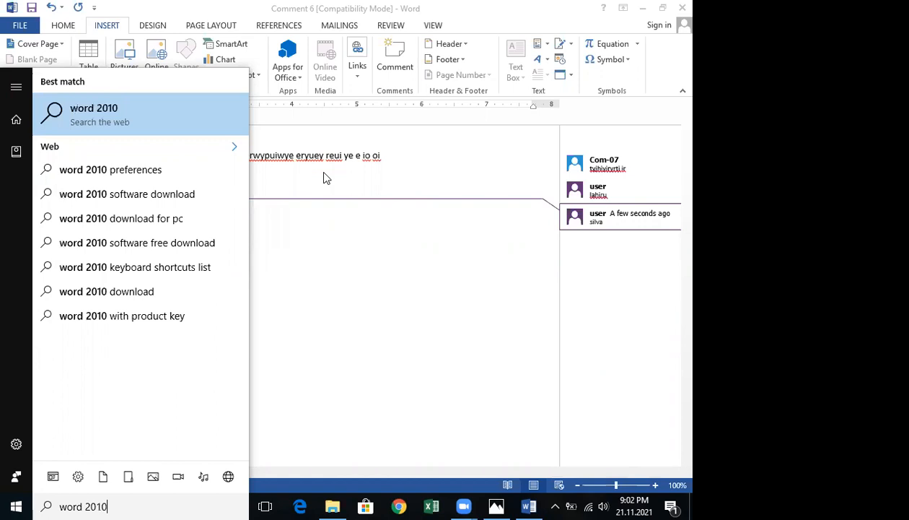
{"action": "key", "text": "Escape"}
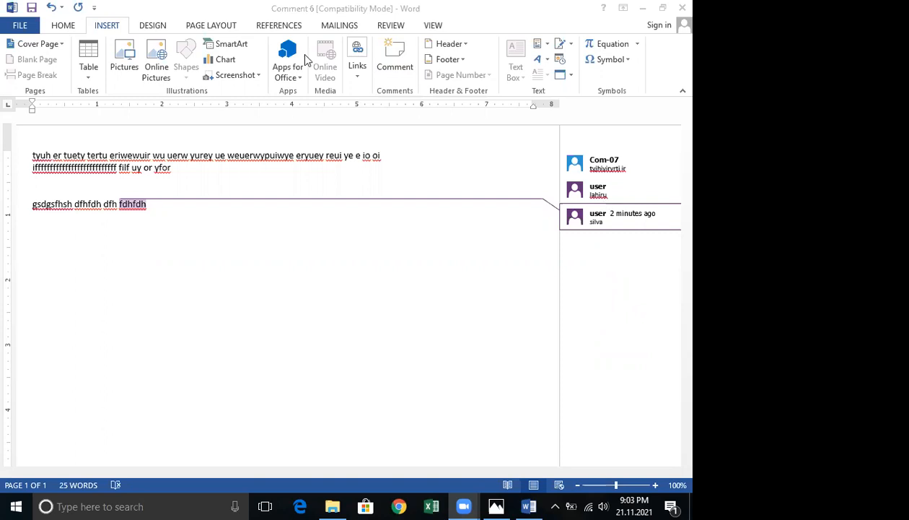
Try inserting the Austin cover page, then undo it.
{"action": "left_click", "coordinate": [397, 77]}
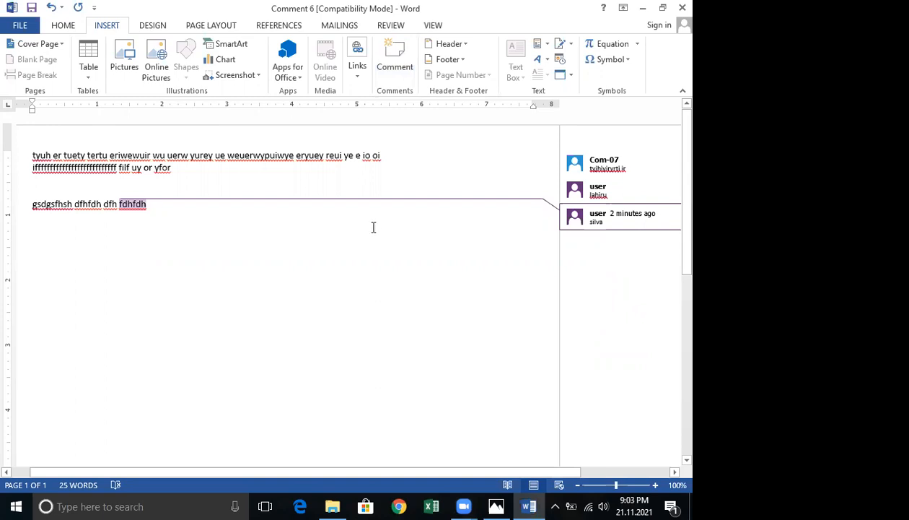
{"action": "left_click", "coordinate": [58, 45]}
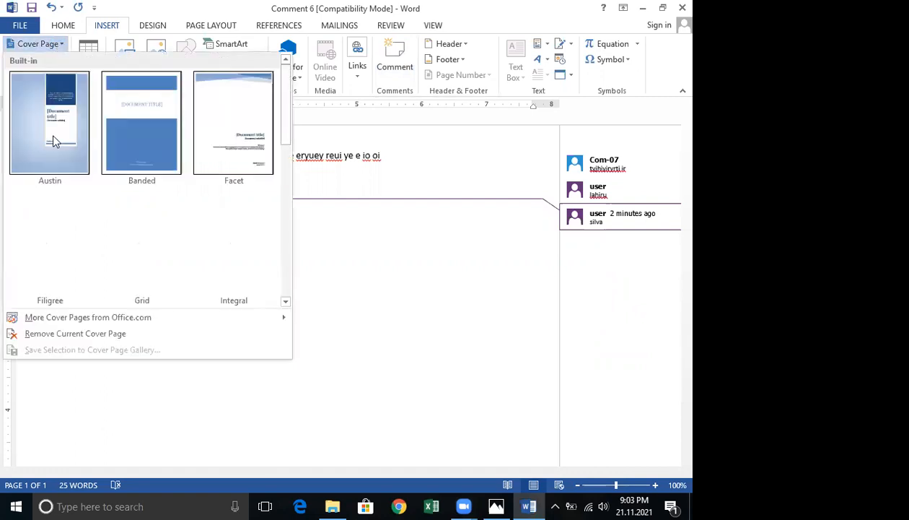
{"action": "key", "text": "Escape"}
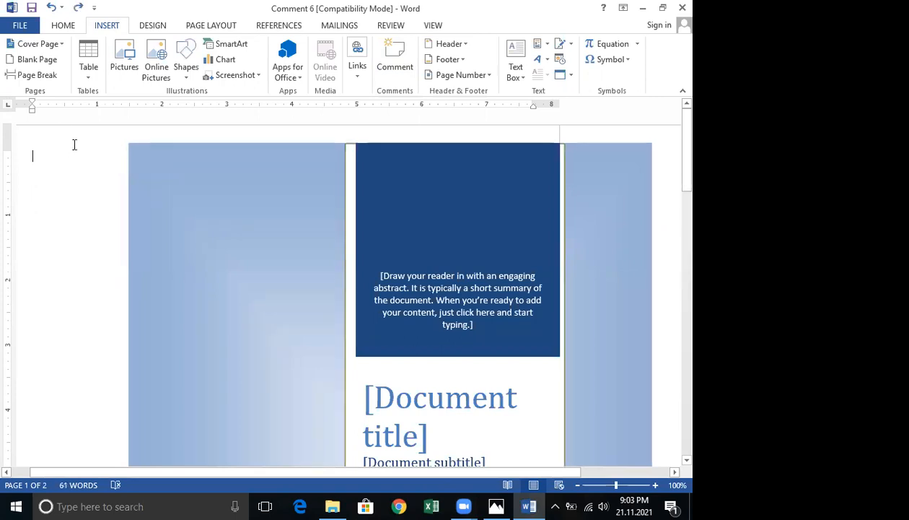
{"action": "key", "text": "ctrl+z"}
Insert a page break in the empty area below the text on the first page.
{"action": "left_click", "coordinate": [61, 47]}
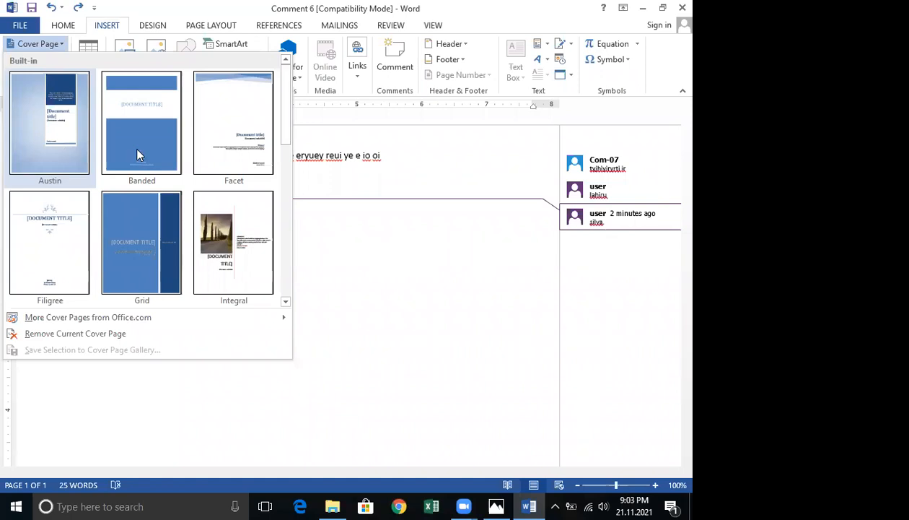
{"action": "left_click", "coordinate": [448, 294]}
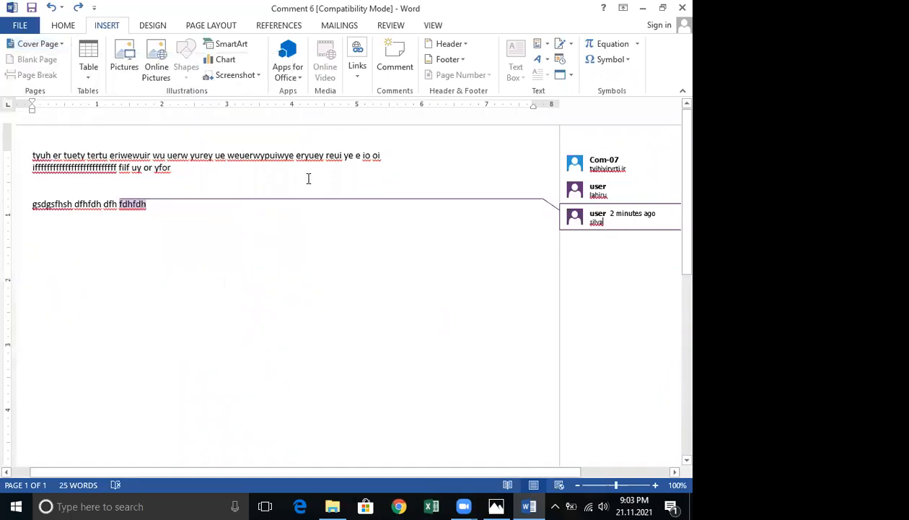
{"action": "double_click", "coordinate": [144, 292]}
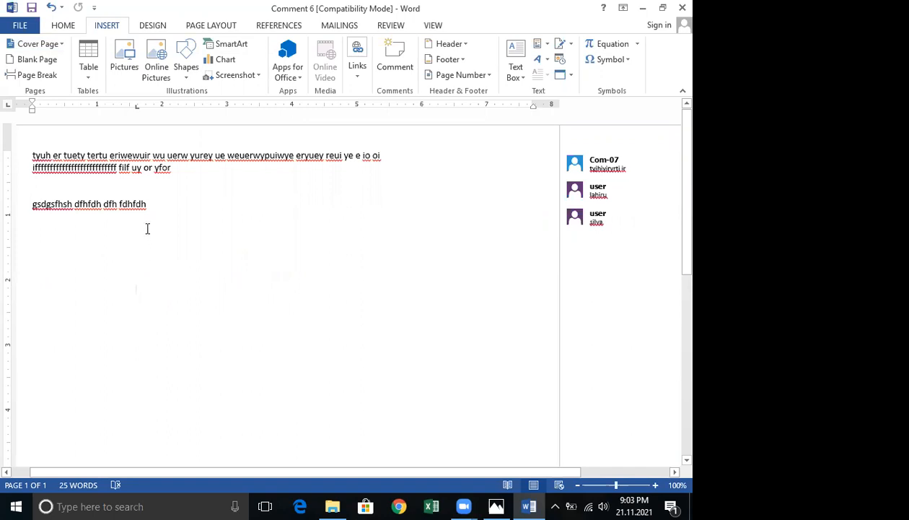
{"action": "left_click", "coordinate": [57, 47]}
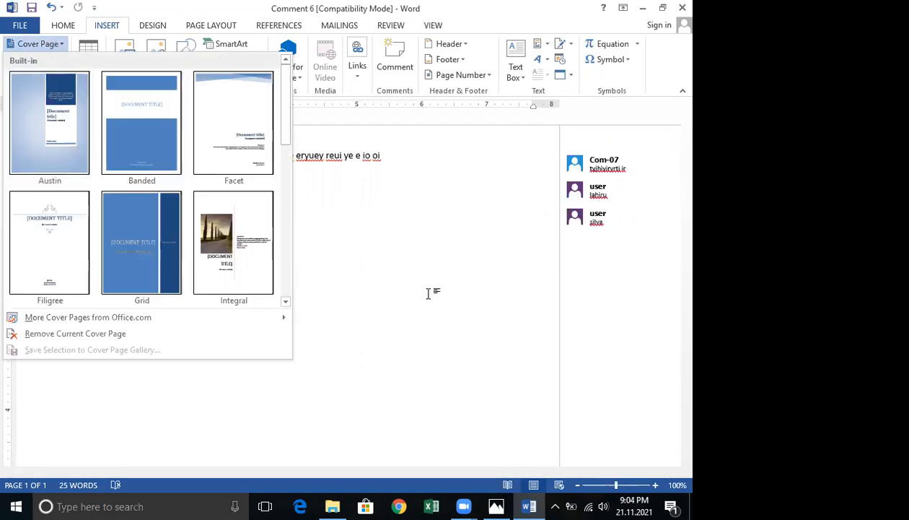
{"action": "left_click", "coordinate": [315, 198]}
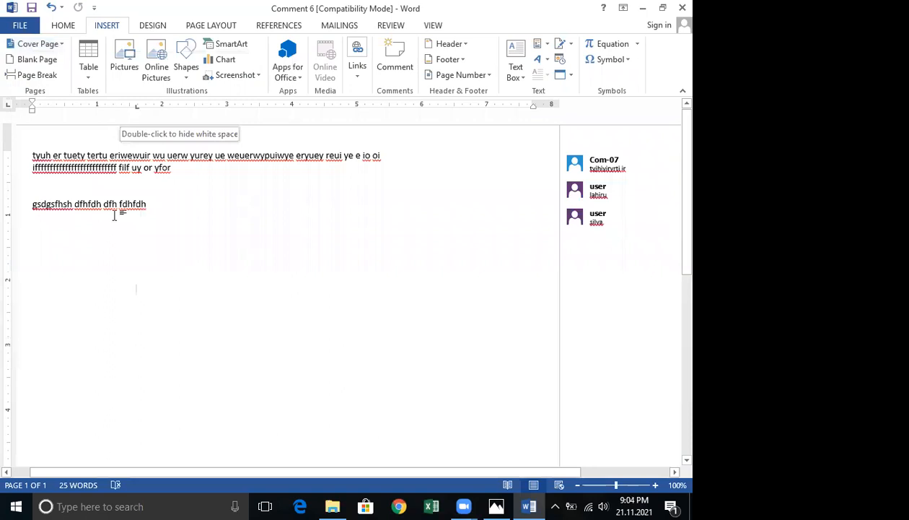
{"action": "scroll", "coordinate": [150, 340], "scroll_direction": "down", "scroll_amount": 8}
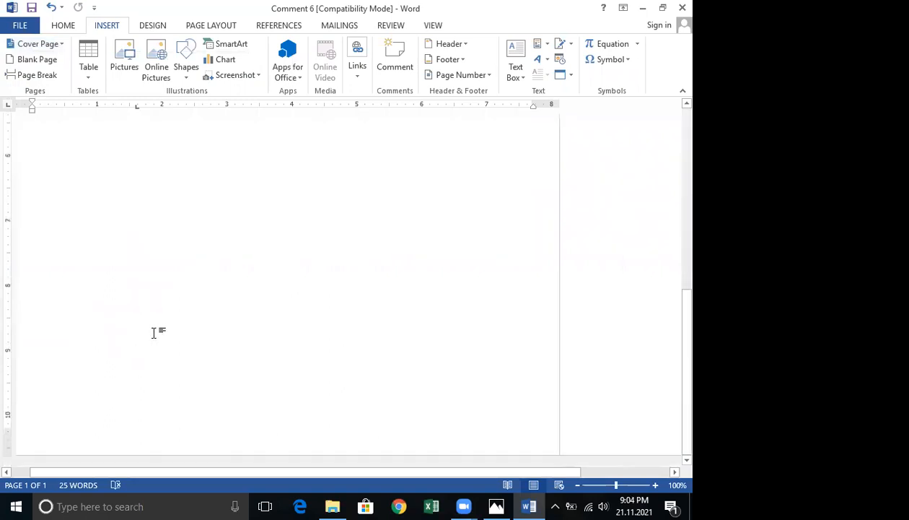
{"action": "scroll", "coordinate": [154, 332], "scroll_direction": "up", "scroll_amount": 8}
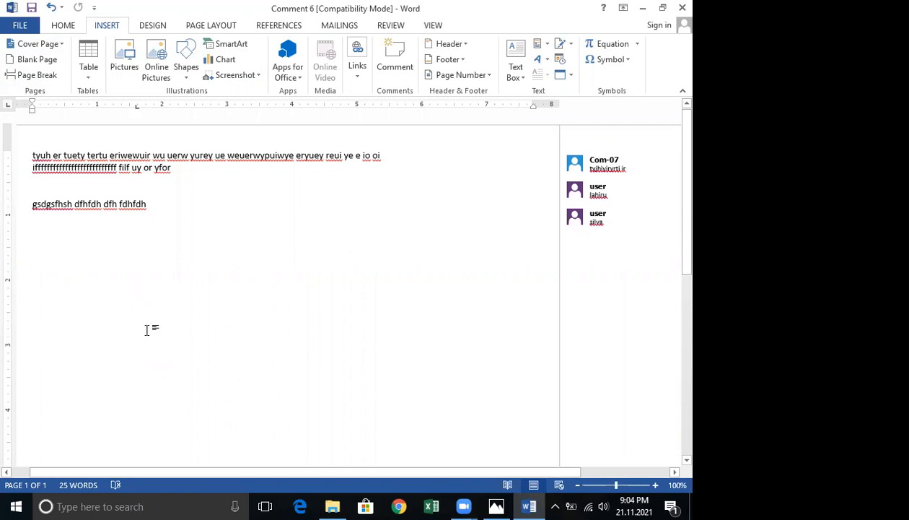
{"action": "scroll", "coordinate": [151, 325], "scroll_direction": "down", "scroll_amount": 8}
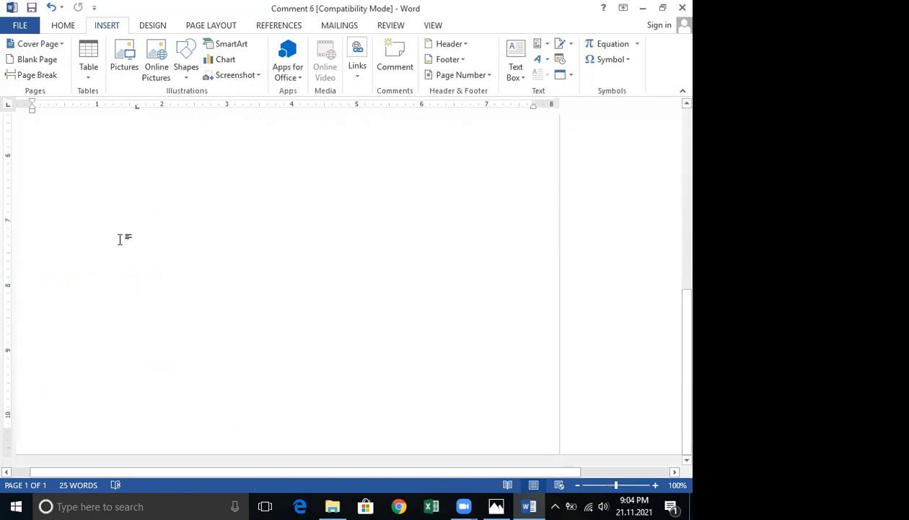
{"action": "left_click", "coordinate": [42, 78]}
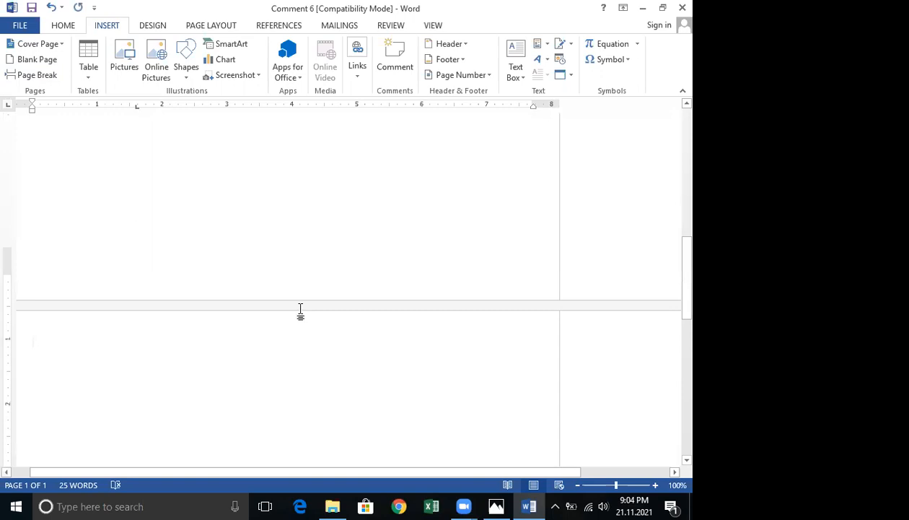
Scroll through the document to examine the new second page.
{"action": "scroll", "coordinate": [299, 309], "scroll_direction": "down", "scroll_amount": 3}
{"action": "scroll", "coordinate": [298, 309], "scroll_direction": "up", "scroll_amount": 1}
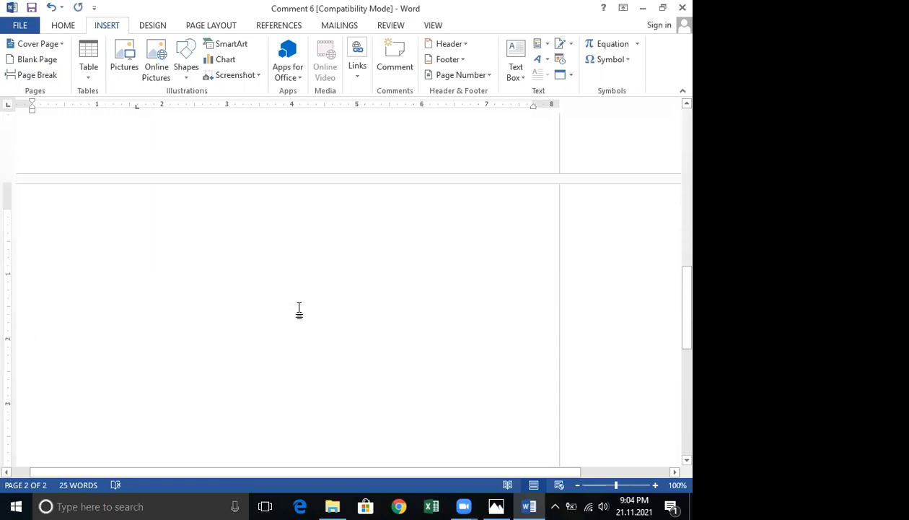
{"action": "scroll", "coordinate": [298, 309], "scroll_direction": "down", "scroll_amount": 2}
{"action": "scroll", "coordinate": [299, 307], "scroll_direction": "down", "scroll_amount": 6}
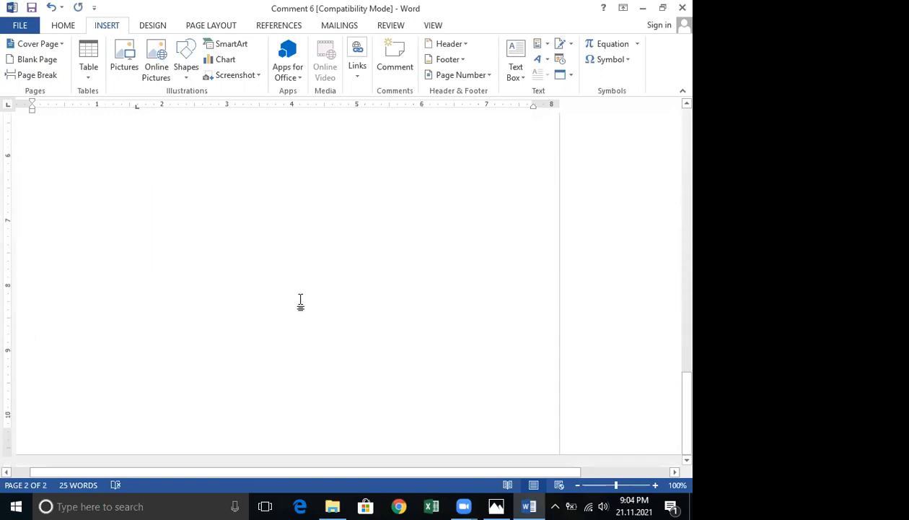
{"action": "left_click", "coordinate": [301, 297]}
{"action": "scroll", "coordinate": [382, 134], "scroll_direction": "up", "scroll_amount": 1}
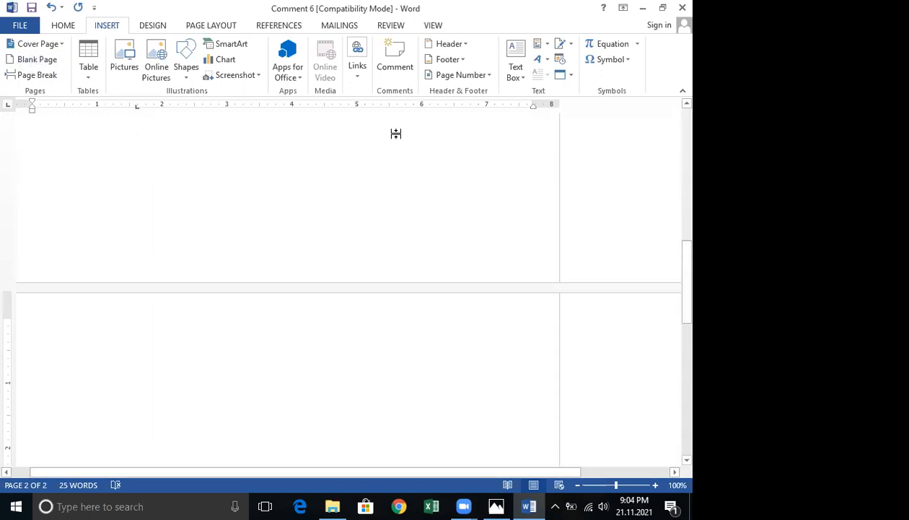
Insert a page break at the top of the blank second page.
{"action": "scroll", "coordinate": [396, 130], "scroll_direction": "down", "scroll_amount": 5}
{"action": "scroll", "coordinate": [396, 132], "scroll_direction": "down", "scroll_amount": 5}
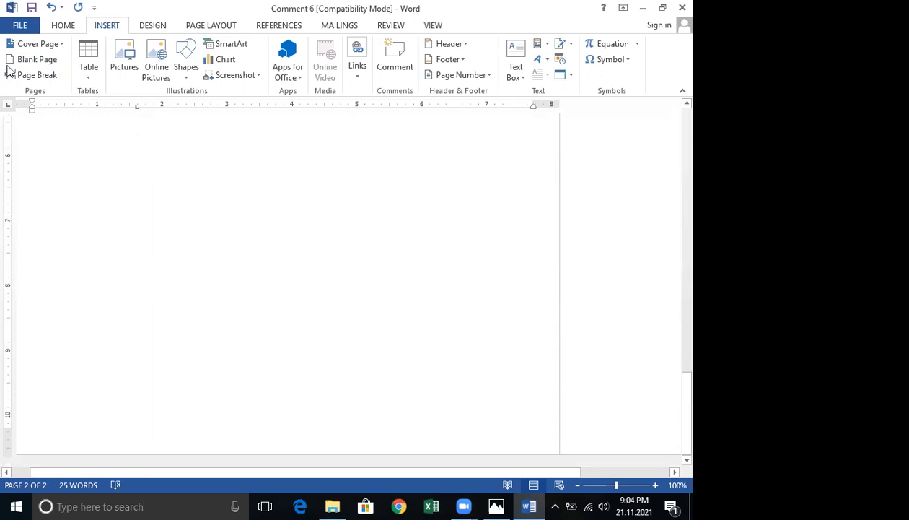
{"action": "scroll", "coordinate": [548, 243], "scroll_direction": "up", "scroll_amount": 5}
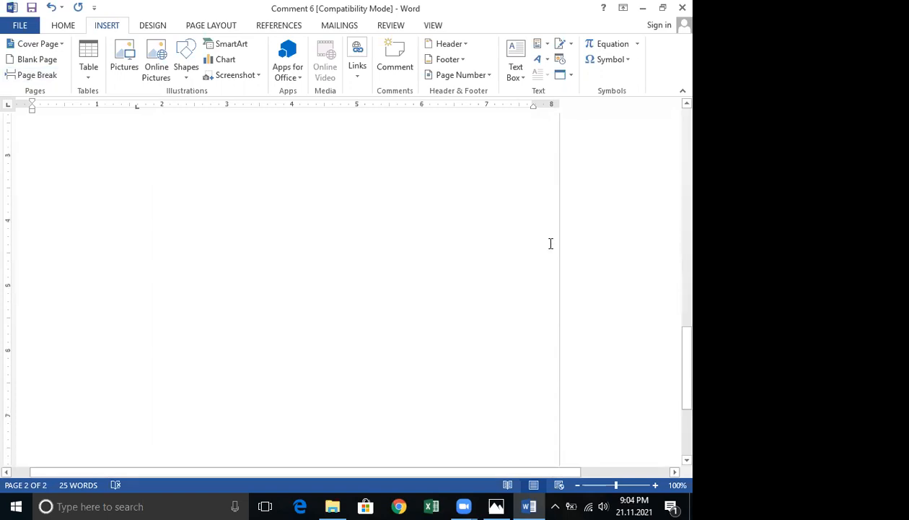
{"action": "scroll", "coordinate": [517, 232], "scroll_direction": "up", "scroll_amount": 5}
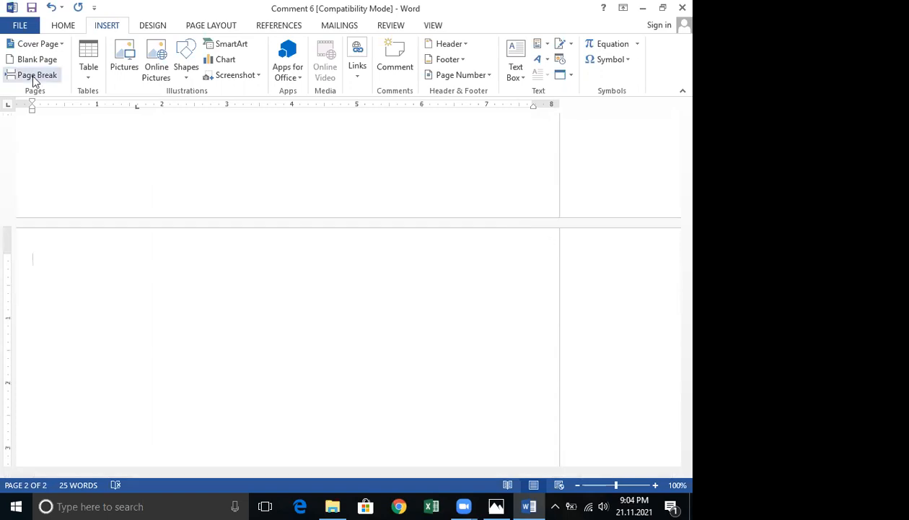
{"action": "left_click", "coordinate": [33, 75]}
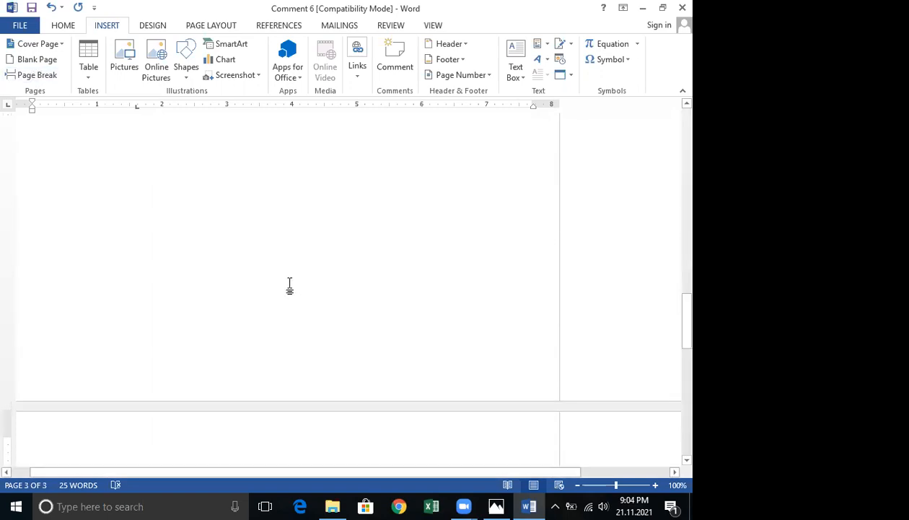
{"action": "key", "text": "ctrl+Return"}
Insert another page break at the top of the third page to add a fourth page.
{"action": "scroll", "coordinate": [290, 286], "scroll_direction": "down", "scroll_amount": 9}
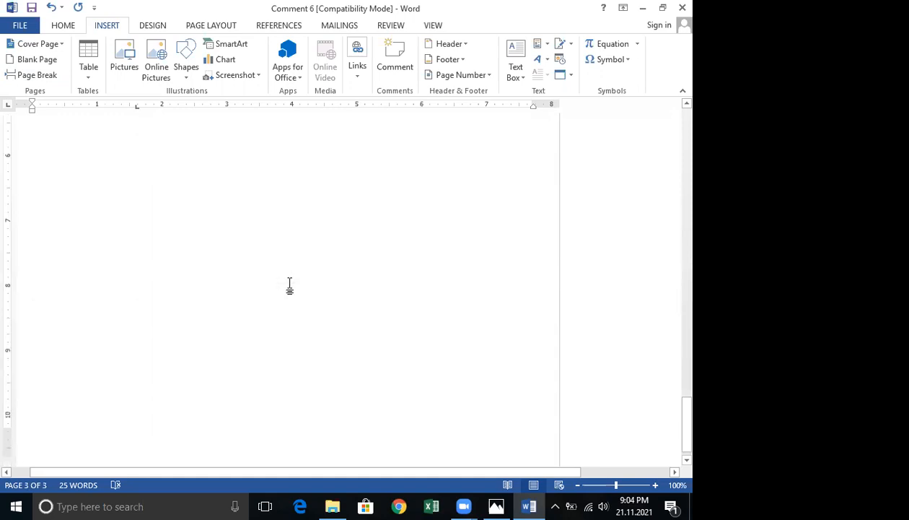
{"action": "scroll", "coordinate": [290, 280], "scroll_direction": "up", "scroll_amount": 10}
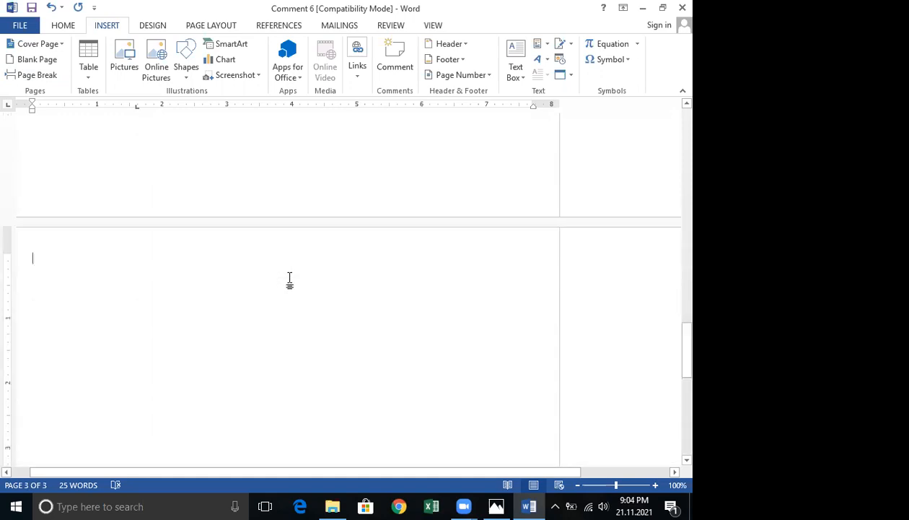
{"action": "scroll", "coordinate": [289, 280], "scroll_direction": "up", "scroll_amount": 4}
{"action": "scroll", "coordinate": [290, 283], "scroll_direction": "down", "scroll_amount": 3}
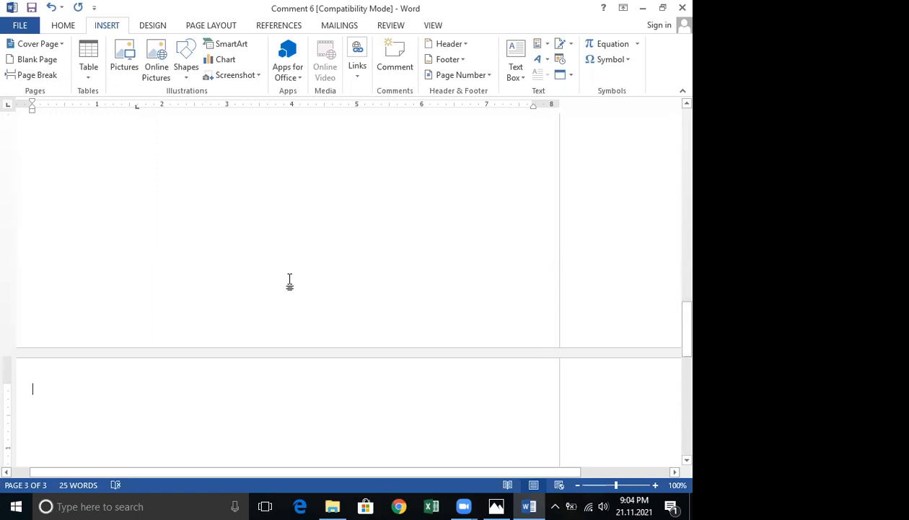
{"action": "scroll", "coordinate": [290, 283], "scroll_direction": "down", "scroll_amount": 5}
{"action": "scroll", "coordinate": [290, 283], "scroll_direction": "up", "scroll_amount": 7}
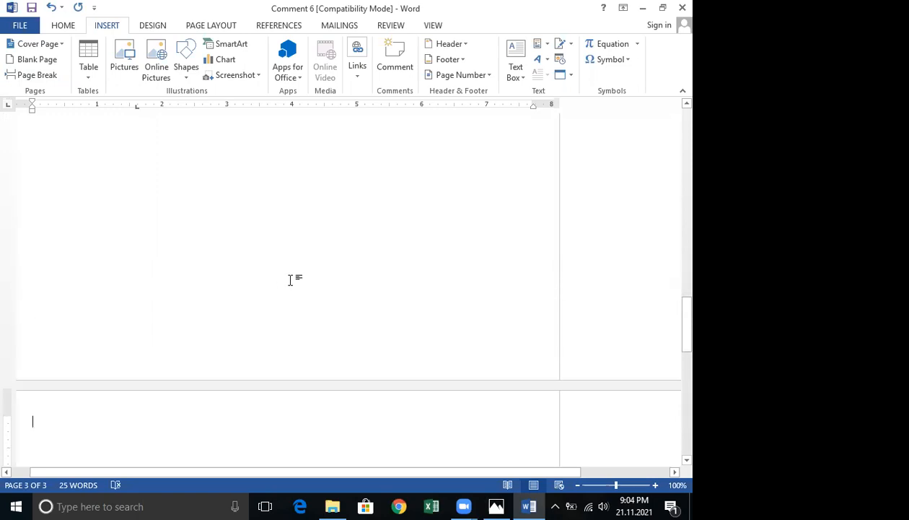
{"action": "left_click", "coordinate": [37, 76]}
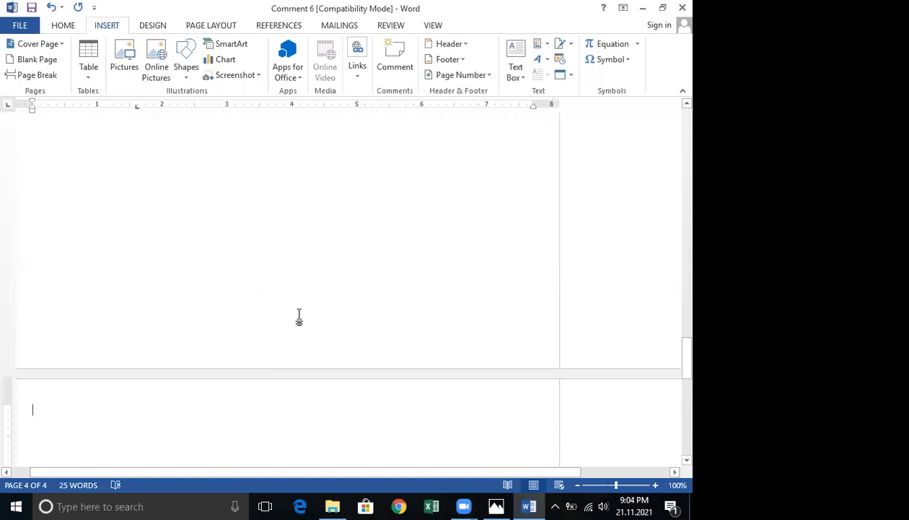
Return to the first page and place the cursor in the empty area below the text.
{"action": "scroll", "coordinate": [299, 318], "scroll_direction": "up", "scroll_amount": 10}
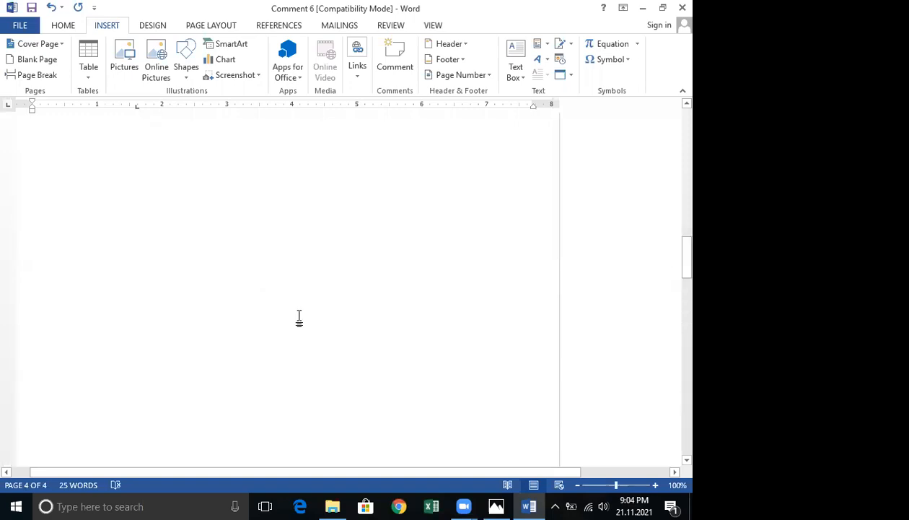
{"action": "scroll", "coordinate": [299, 318], "scroll_direction": "up", "scroll_amount": 8}
{"action": "scroll", "coordinate": [301, 316], "scroll_direction": "up", "scroll_amount": 6}
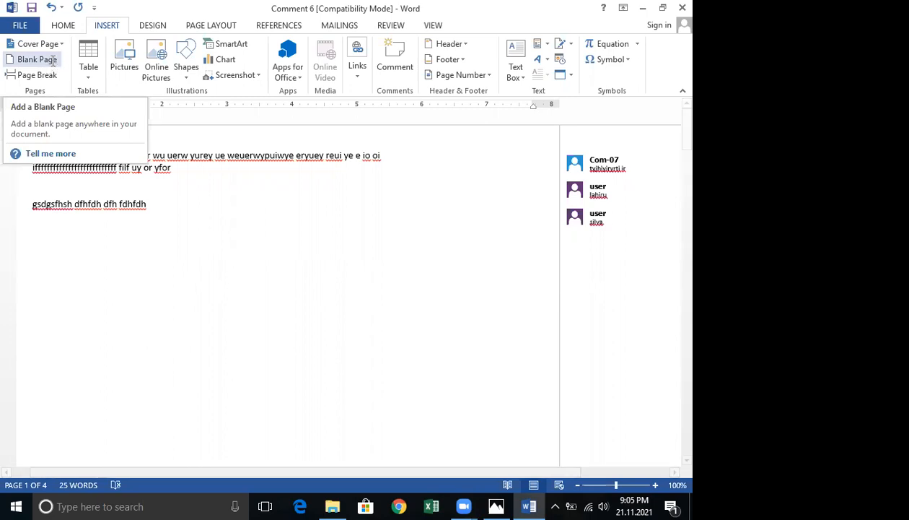
{"action": "left_click", "coordinate": [163, 282]}
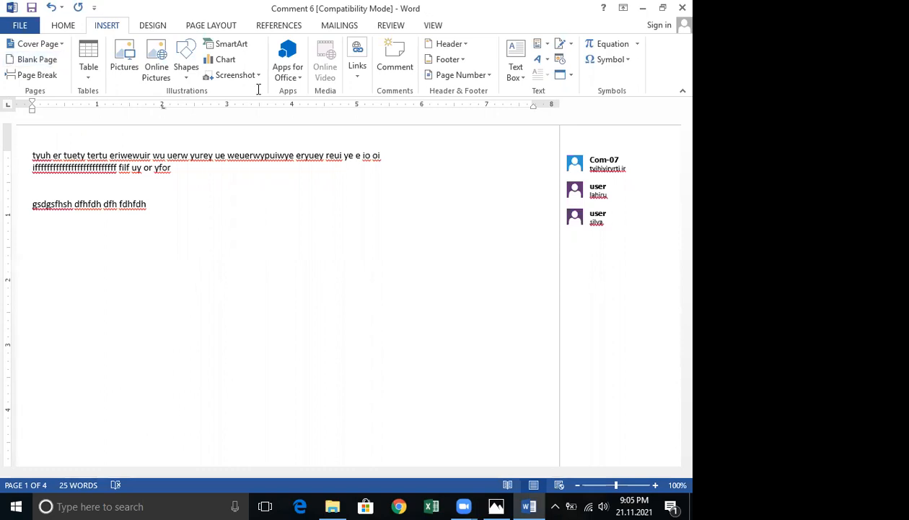
{"action": "left_click", "coordinate": [109, 205]}
{"action": "left_click", "coordinate": [182, 286]}
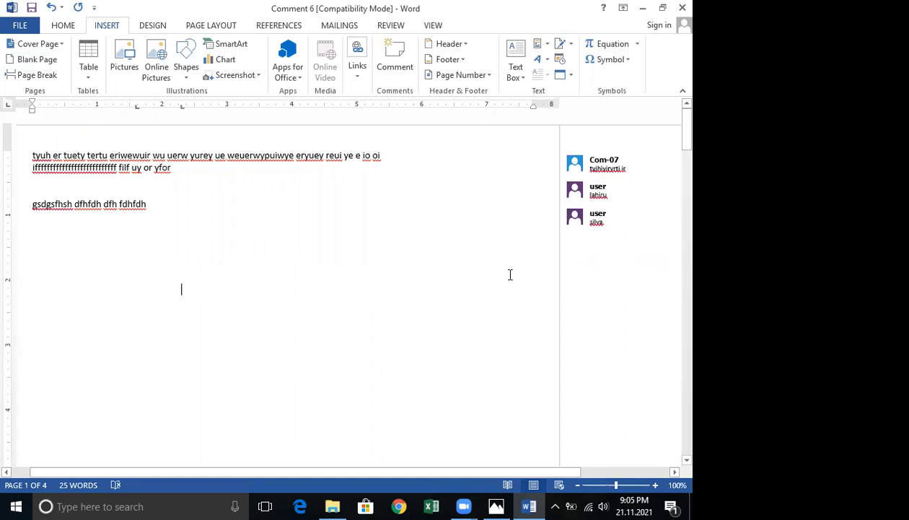
Open the 'Creating a Table of Contents in Microsoft Word 7' document from the word pratical nvq 3.4 folder.
{"action": "left_click", "coordinate": [344, 505]}
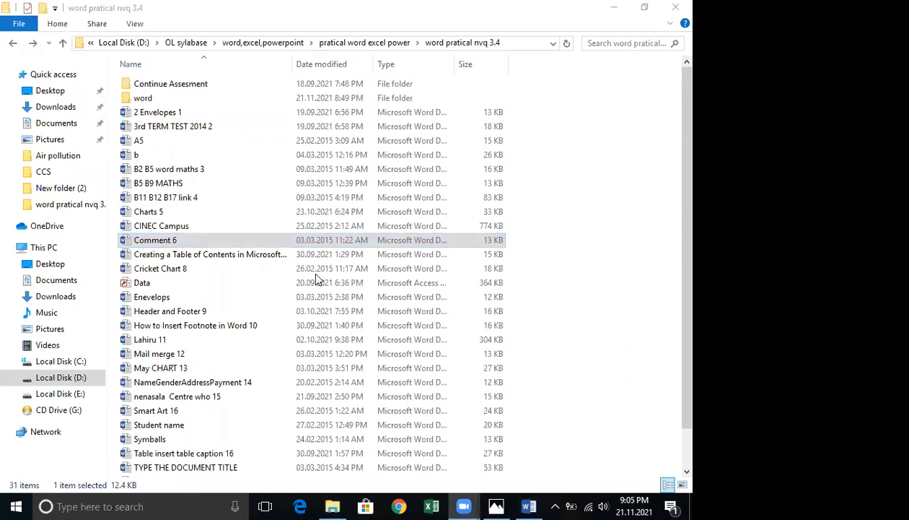
{"action": "double_click", "coordinate": [227, 254]}
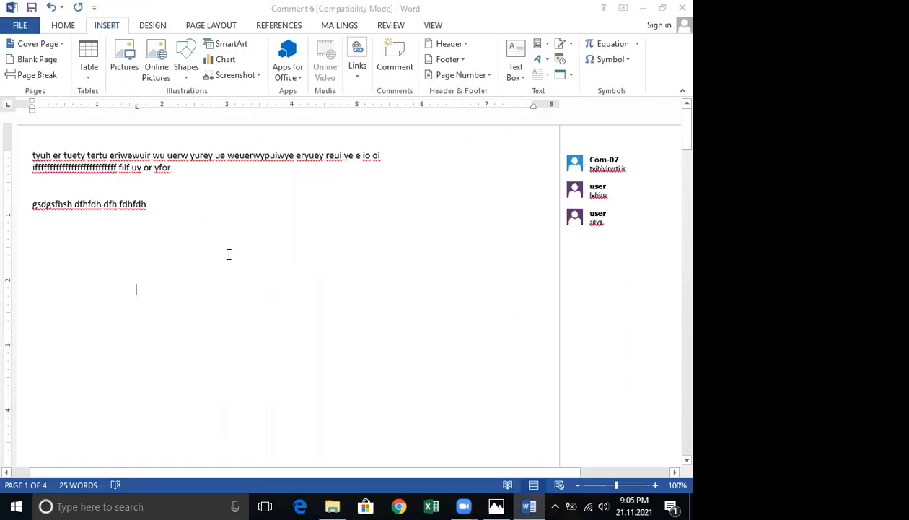
{"action": "scroll", "coordinate": [235, 255], "scroll_direction": "down", "scroll_amount": 4}
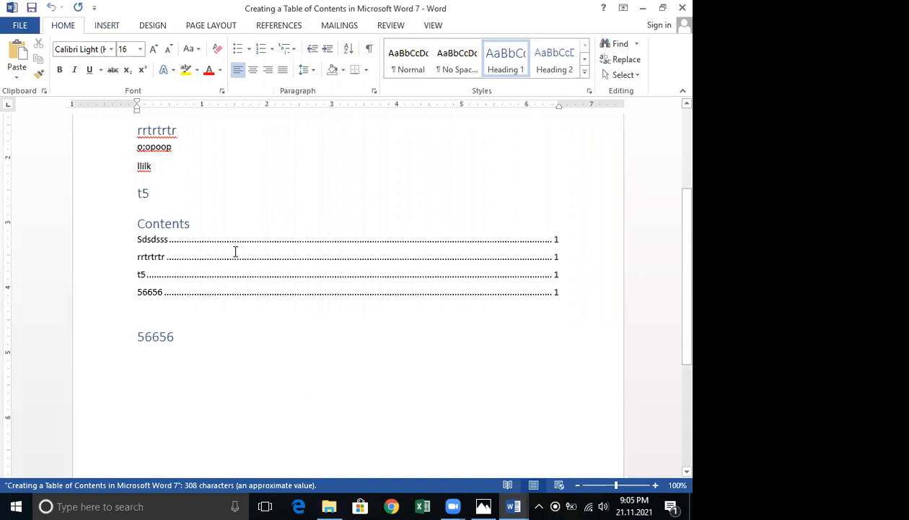
{"action": "scroll", "coordinate": [234, 252], "scroll_direction": "up", "scroll_amount": 1}
{"action": "scroll", "coordinate": [306, 230], "scroll_direction": "up", "scroll_amount": 2}
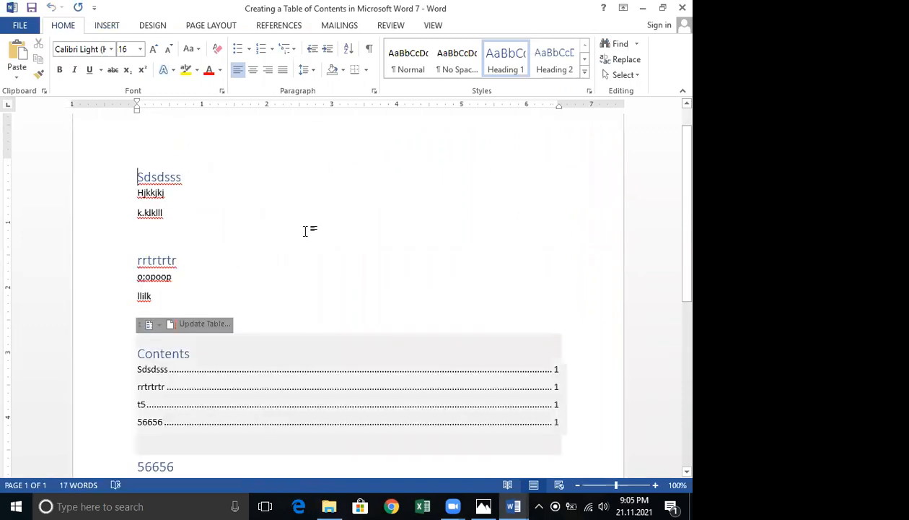
Collapse and then expand the content under the Sdsdsss heading.
{"action": "key", "text": "Down"}
{"action": "key", "text": "Down"}
{"action": "key", "text": "Down"}
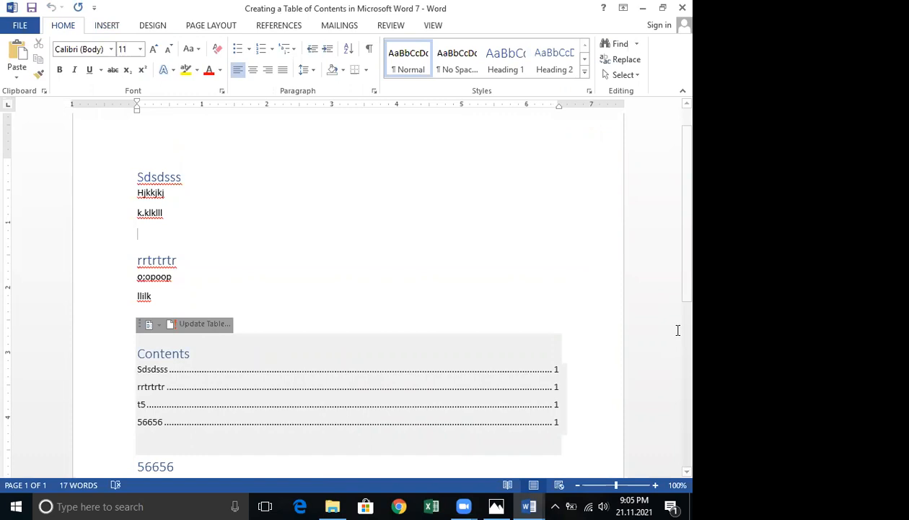
{"action": "key", "text": "alt+Tab"}
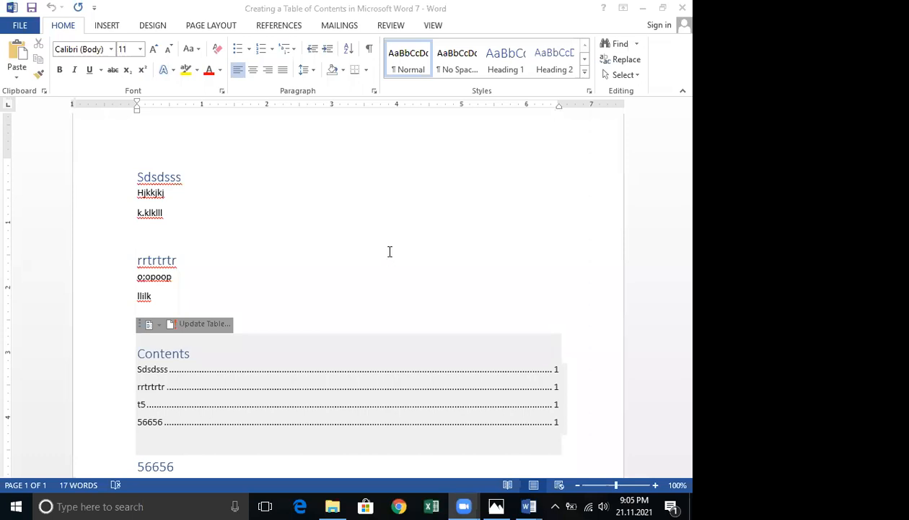
{"action": "left_click", "coordinate": [562, 179]}
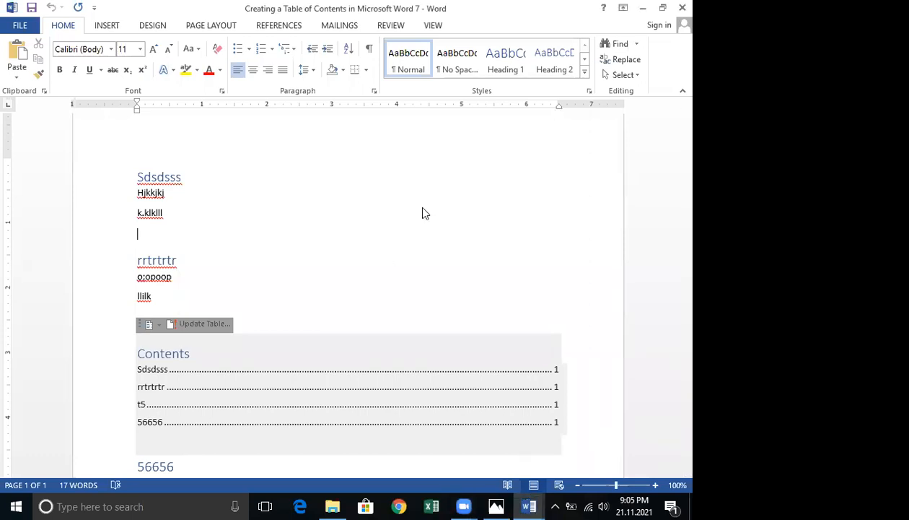
{"action": "left_click", "coordinate": [131, 180]}
{"action": "left_click", "coordinate": [130, 180]}
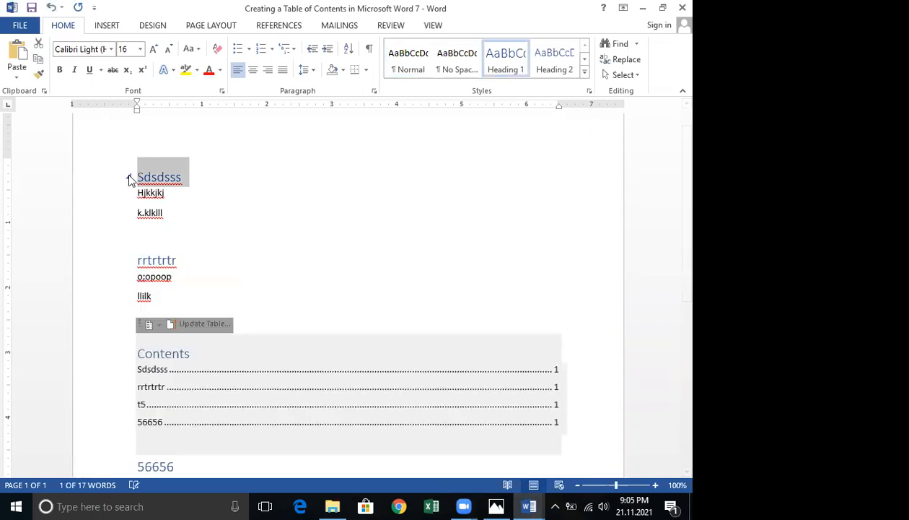
{"action": "left_click", "coordinate": [130, 180]}
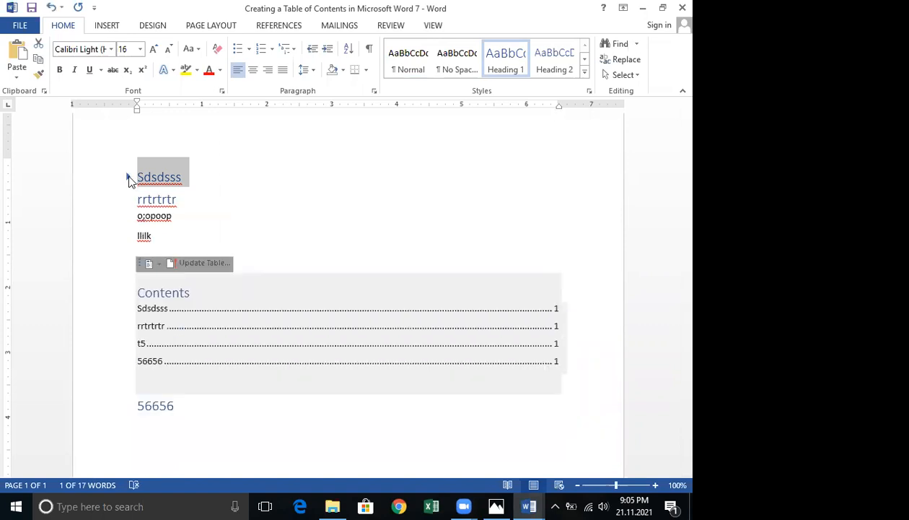
{"action": "left_click", "coordinate": [130, 178]}
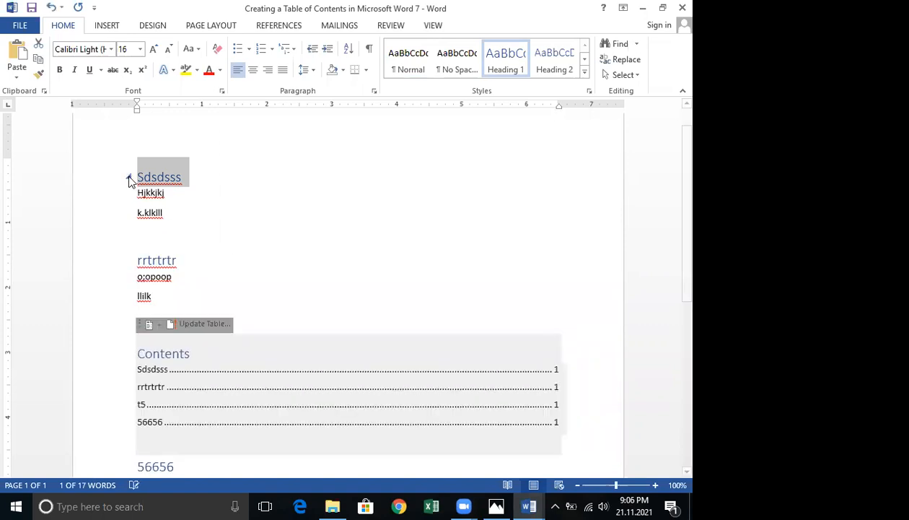
{"action": "left_click", "coordinate": [130, 178]}
{"action": "left_click", "coordinate": [129, 178]}
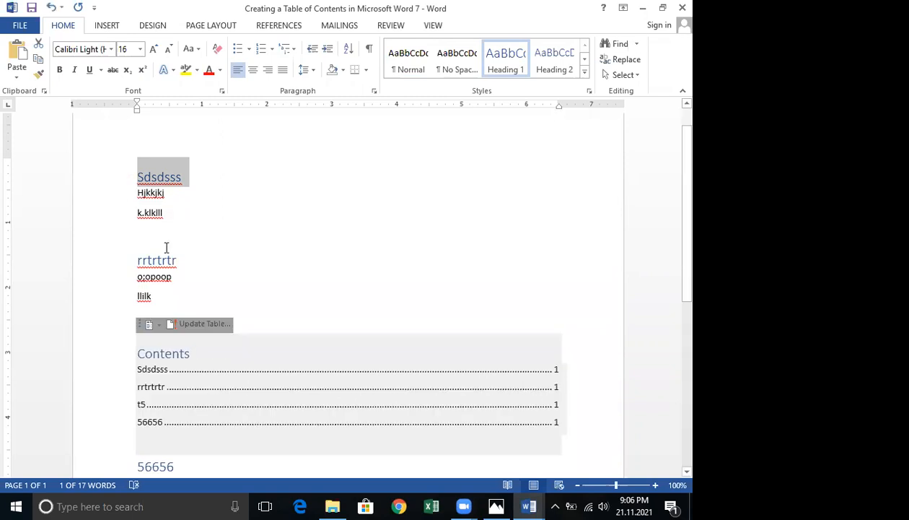
Create a new blank document.
{"action": "scroll", "coordinate": [130, 334], "scroll_direction": "down", "scroll_amount": 1}
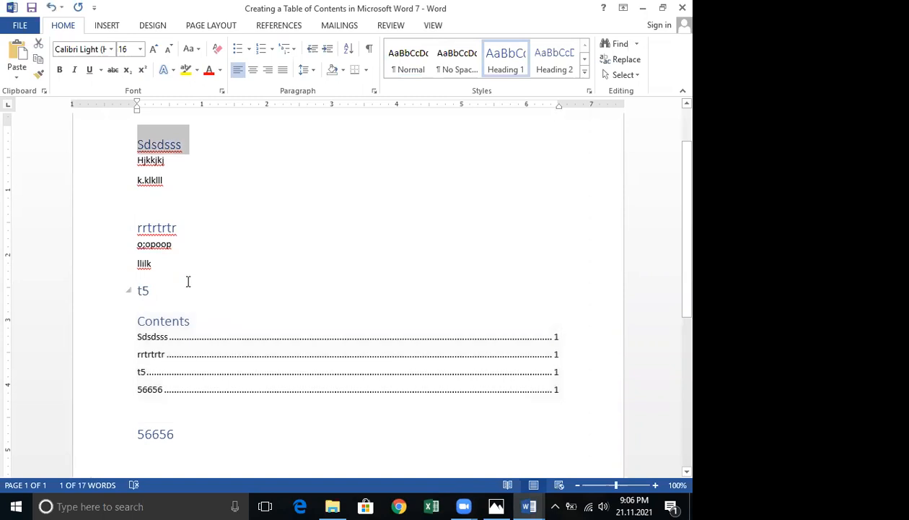
{"action": "scroll", "coordinate": [188, 282], "scroll_direction": "down", "scroll_amount": 4}
{"action": "scroll", "coordinate": [187, 280], "scroll_direction": "up", "scroll_amount": 1}
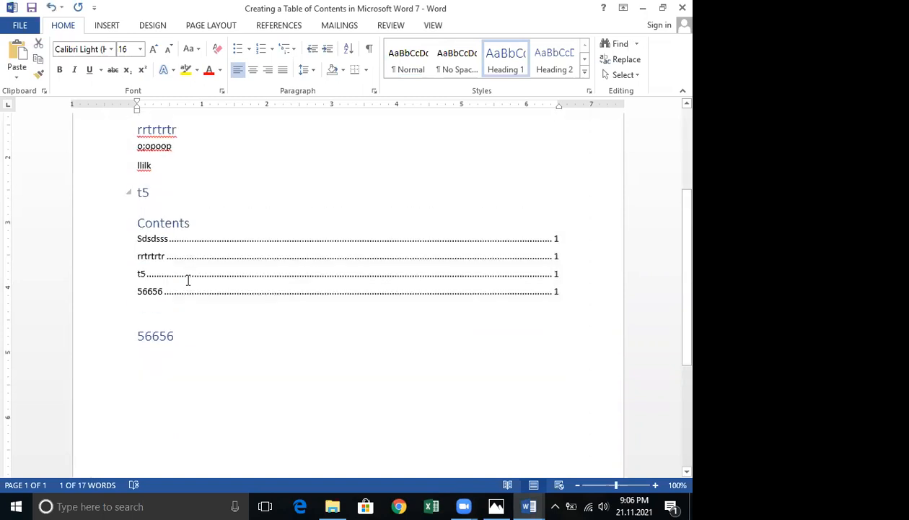
{"action": "scroll", "coordinate": [178, 270], "scroll_direction": "up", "scroll_amount": 4}
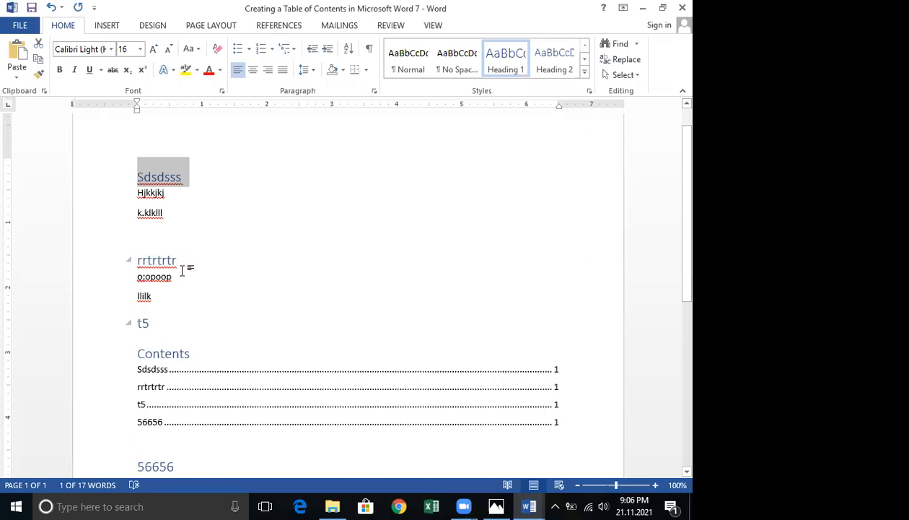
{"action": "key", "text": "ctrl+n"}
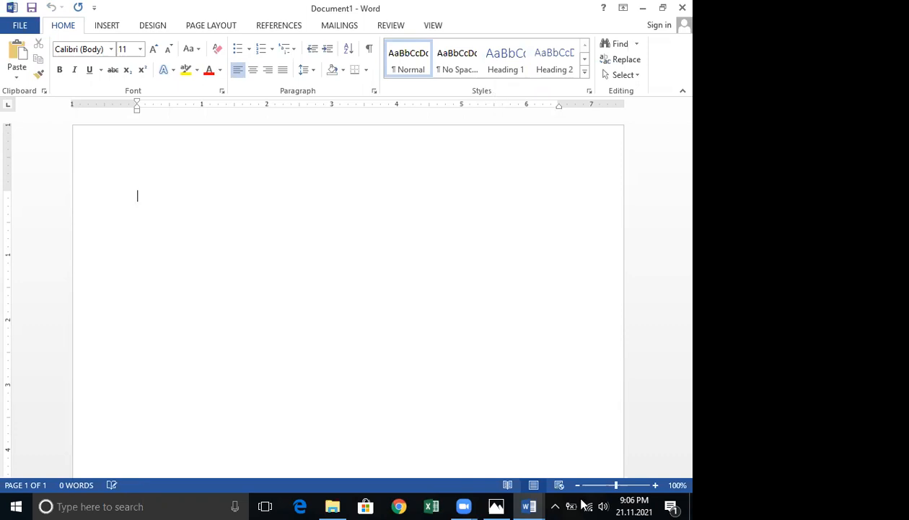
{"action": "left_click_drag", "start_coordinate": [431, 99], "coordinate": [542, 93]}
{"action": "left_click_drag", "start_coordinate": [381, 72], "coordinate": [436, 97]}
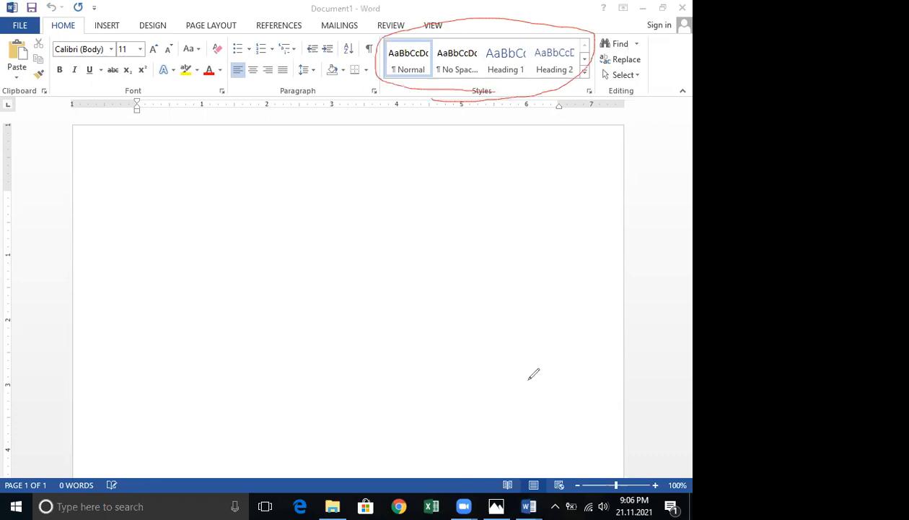
{"action": "left_click_drag", "start_coordinate": [401, 91], "coordinate": [560, 85]}
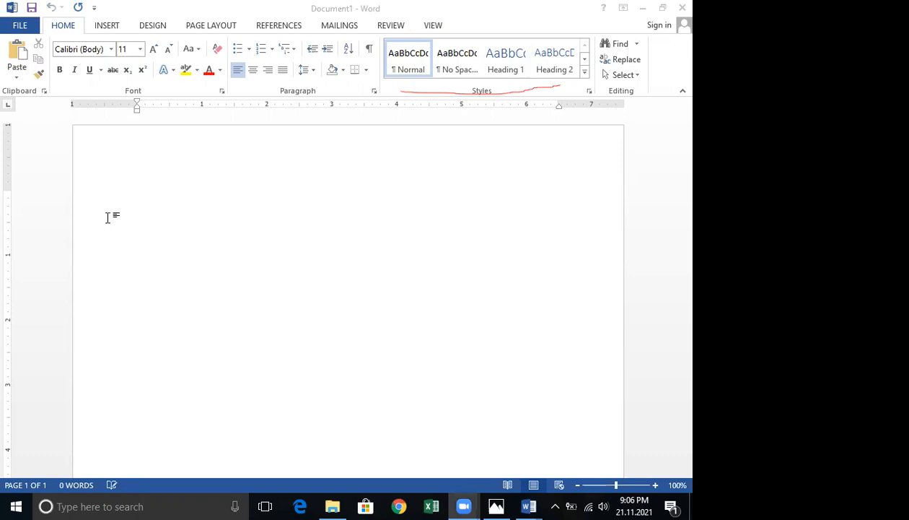
{"action": "left_click", "coordinate": [144, 227]}
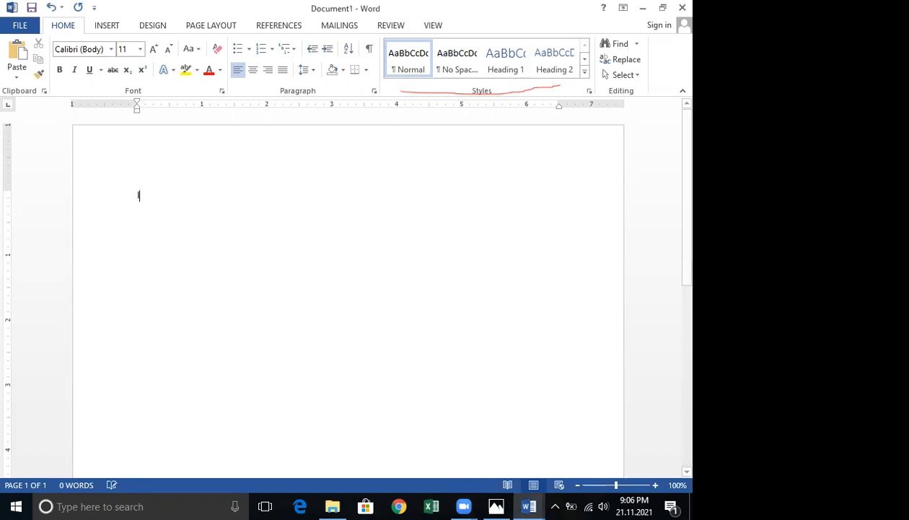
{"action": "type", "text": "lahir"}
{"action": "key", "text": "BackSpace"}
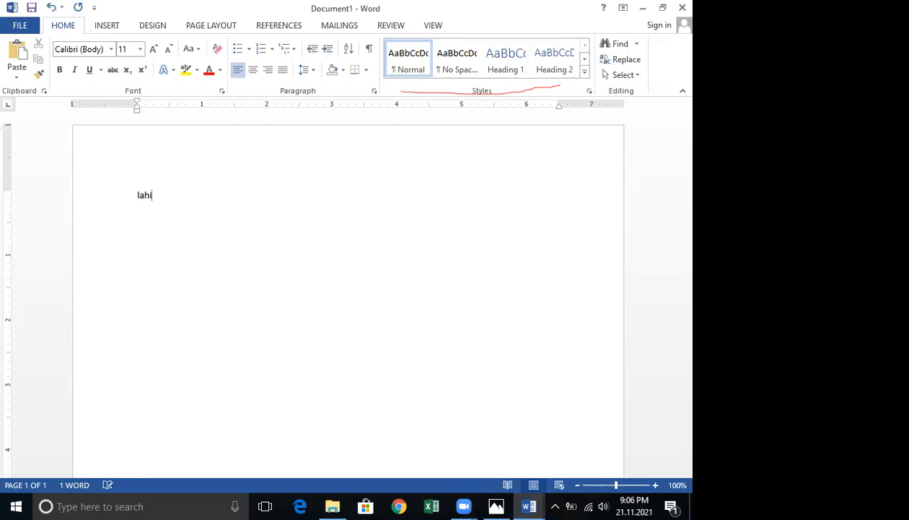
{"action": "key", "text": "BackSpace"}
{"action": "key", "text": "BackSpace"}
{"action": "key", "text": "BackSpace"}
{"action": "key", "text": "BackSpace"}
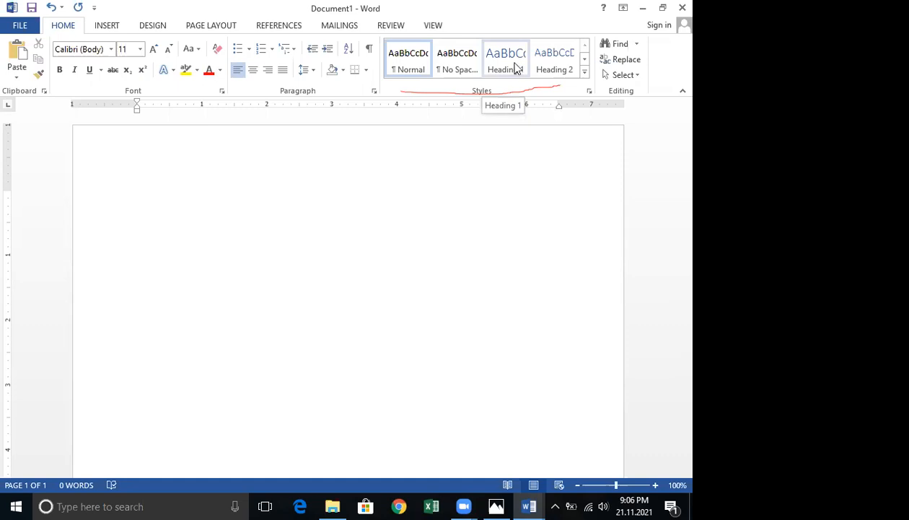
Apply the Heading 1 style and type a name as the heading text.
{"action": "left_click", "coordinate": [516, 68]}
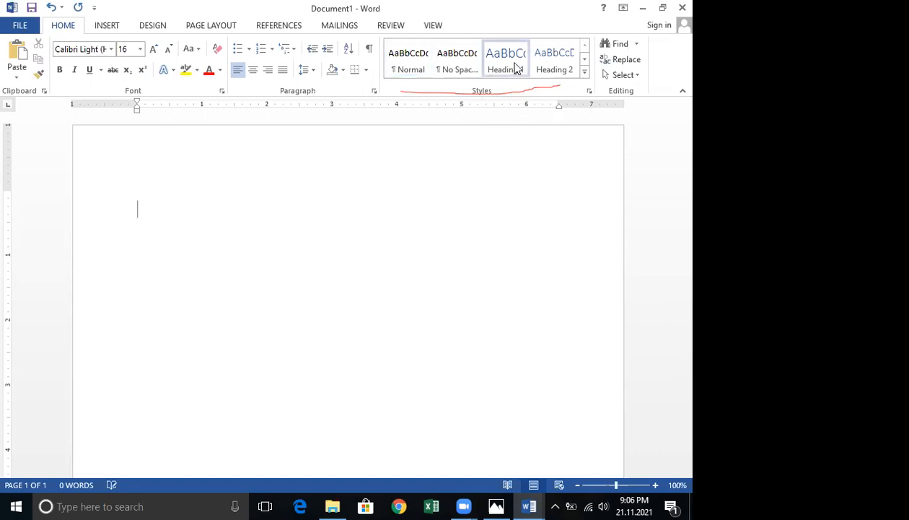
{"action": "type", "text": "lahiru"}
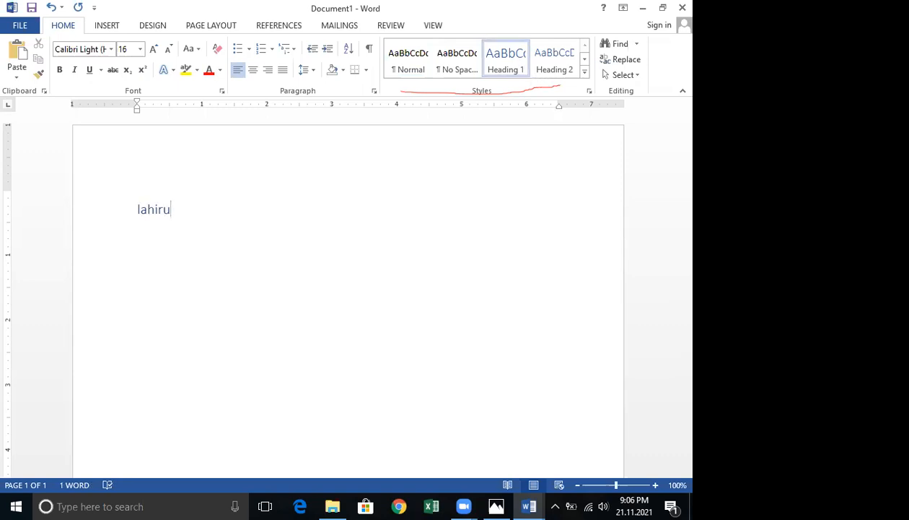
Start a new line below the first heading and type a line of filler body text.
{"action": "key", "text": "Return"}
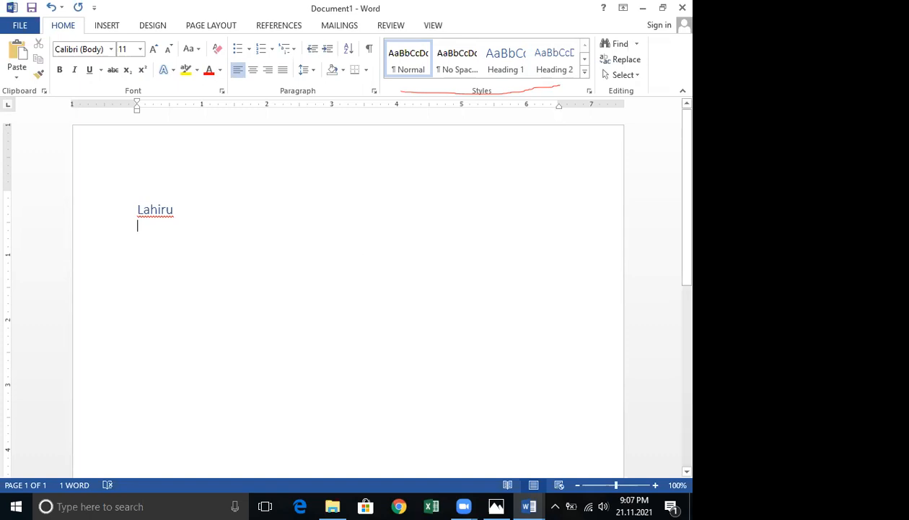
{"action": "key", "text": "Return"}
{"action": "key", "text": "Return"}
{"action": "left_click", "coordinate": [149, 232]}
{"action": "type", "text": "fggffggffggfg"}
{"action": "double_click", "coordinate": [139, 273]}
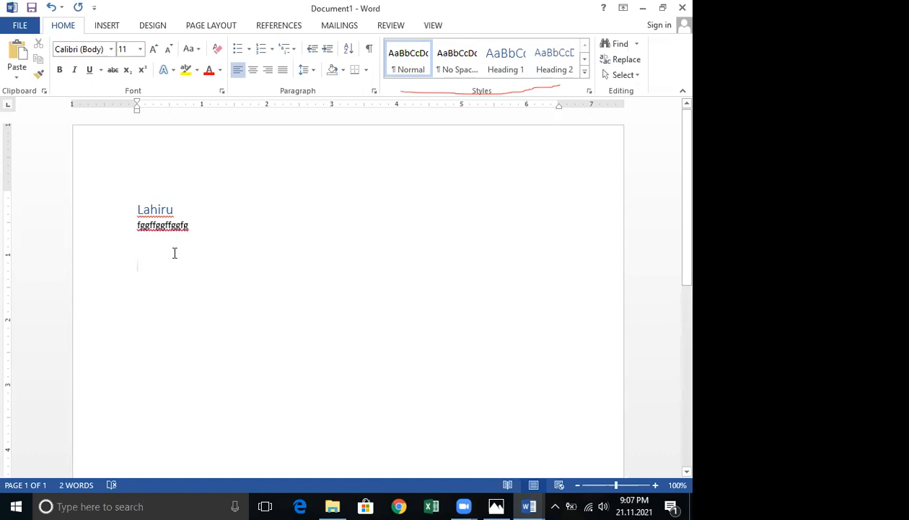
Add a second heading below the body text, applying the Heading 1 style and typing a name.
{"action": "type", "text": "Ma"}
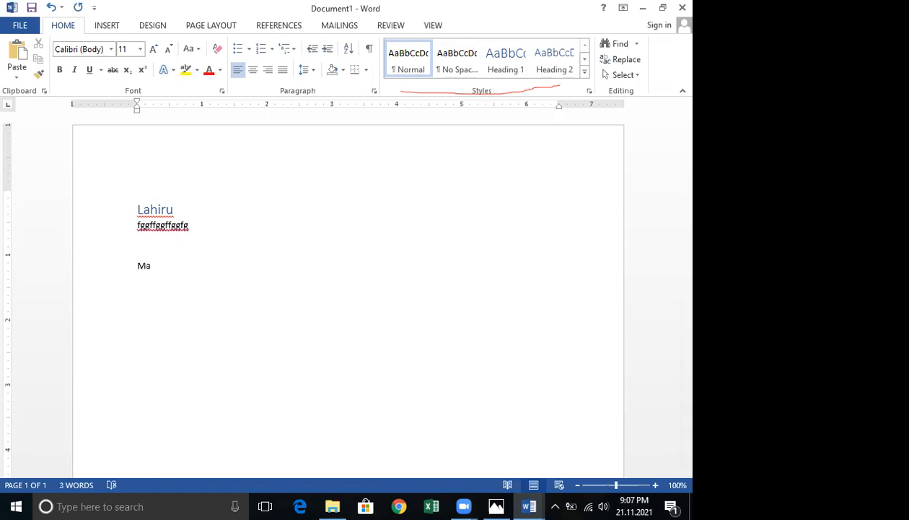
{"action": "key", "text": "BackSpace"}
{"action": "key", "text": "BackSpace"}
{"action": "key", "text": "BackSpace"}
{"action": "left_click", "coordinate": [514, 60]}
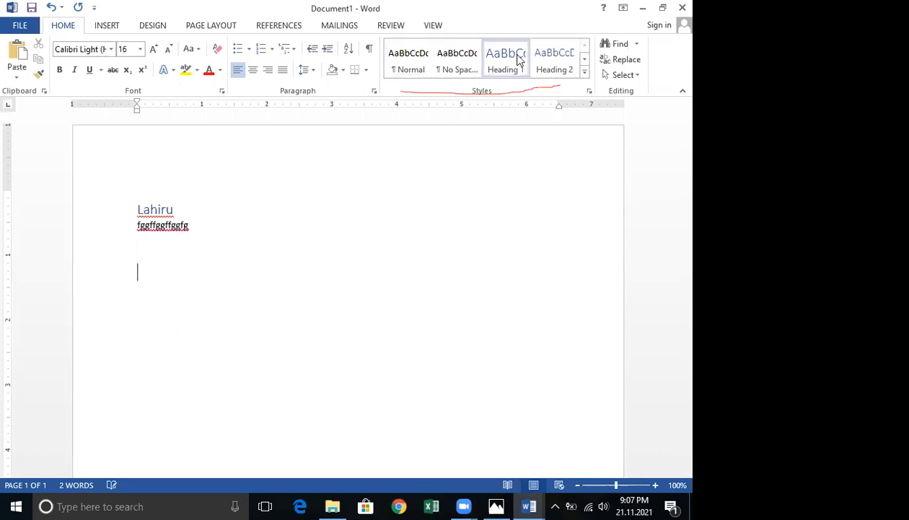
{"action": "type", "text": "Madusanka"}
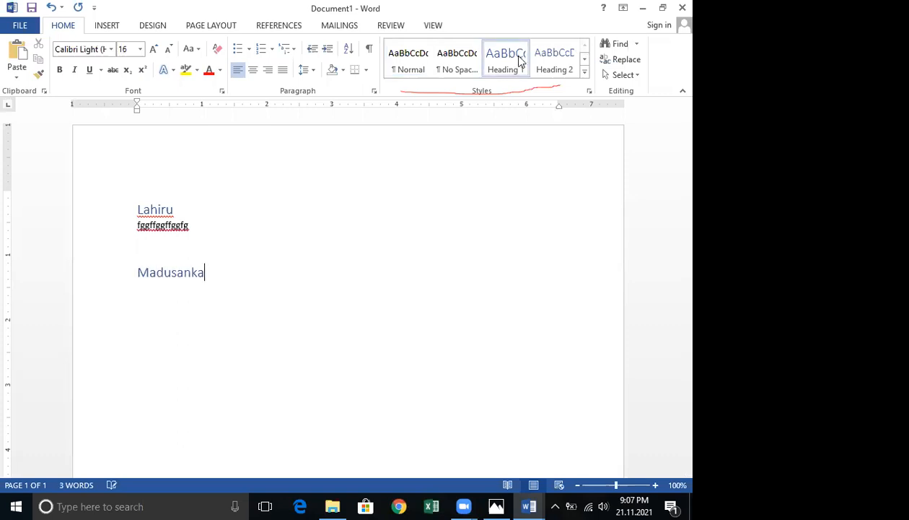
Type a line of filler body text under the second heading.
{"action": "key", "text": "Return"}
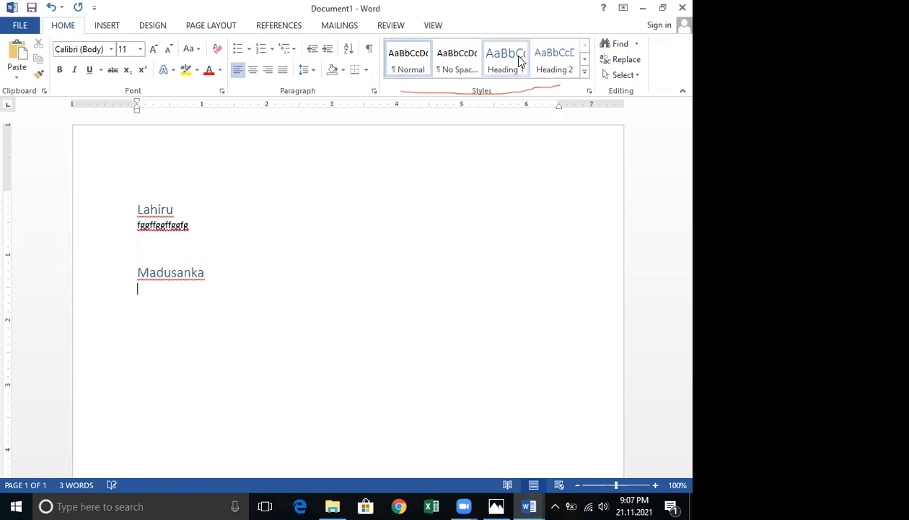
{"action": "type", "text": "jjhjhhjhhjjhhjhh"}
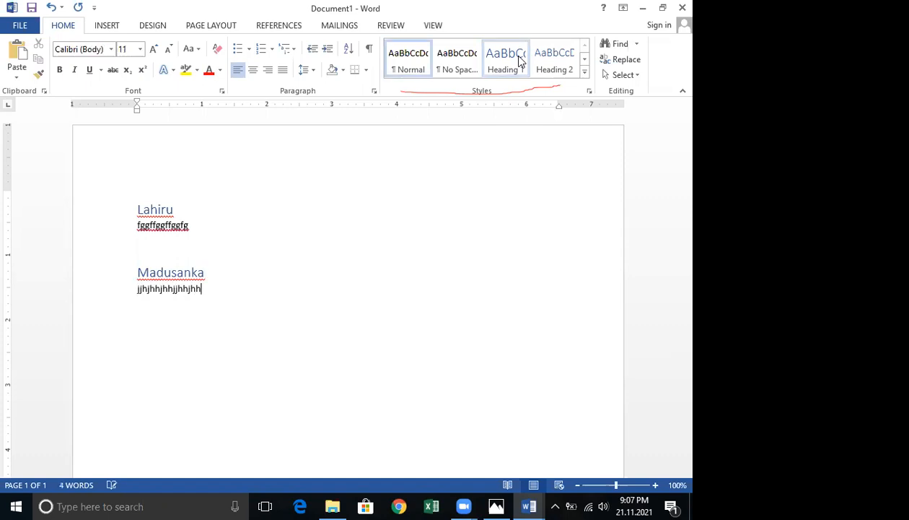
Add a third Heading 1 heading with another name after a blank line.
{"action": "key", "text": "Return"}
{"action": "key", "text": "Return"}
{"action": "type", "text": "S"}
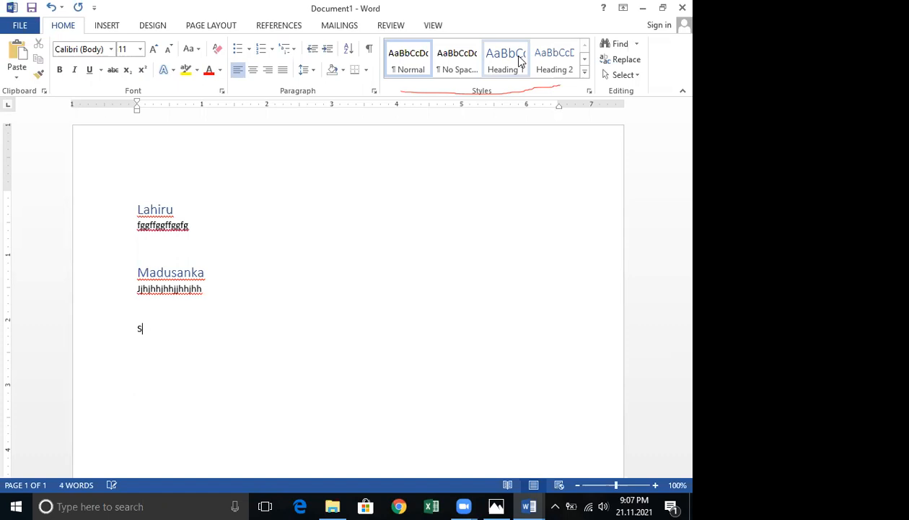
{"action": "key", "text": "BackSpace"}
{"action": "left_click", "coordinate": [495, 67]}
{"action": "type", "text": "S"}
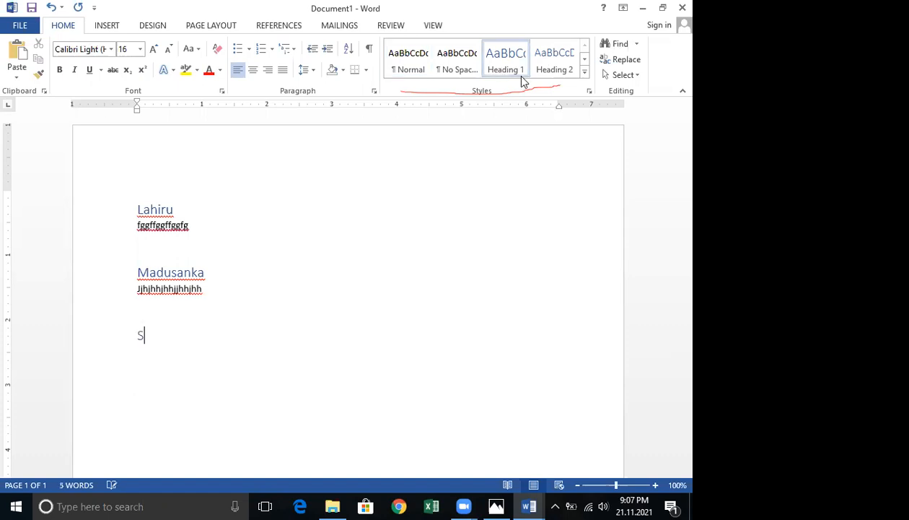
{"action": "type", "text": "ilva"}
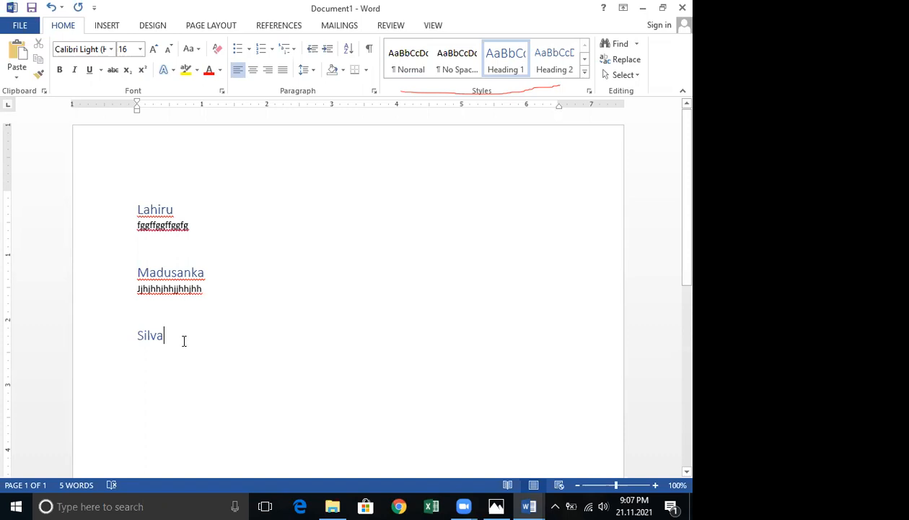
Type a line of filler body text under the third heading.
{"action": "key", "text": "Return"}
{"action": "type", "text": "jhjhhhjhj"}
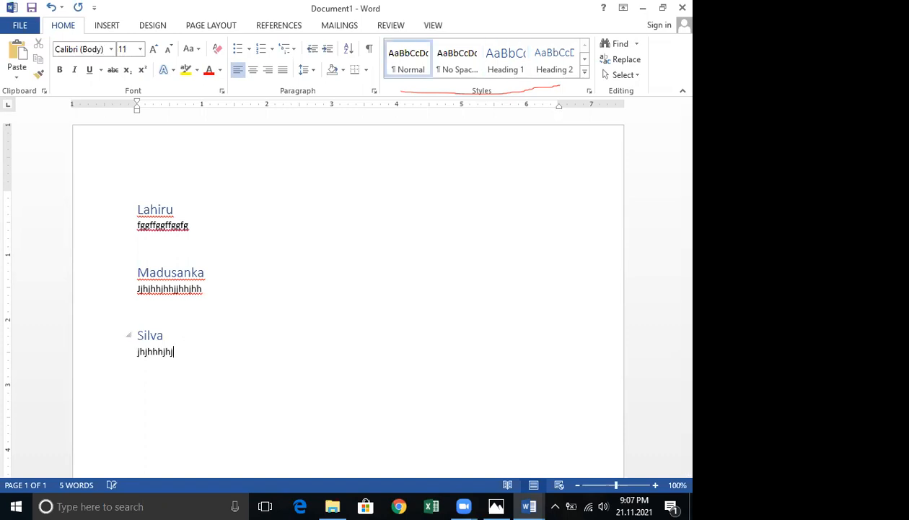
{"action": "type", "text": "jhhjhjh"}
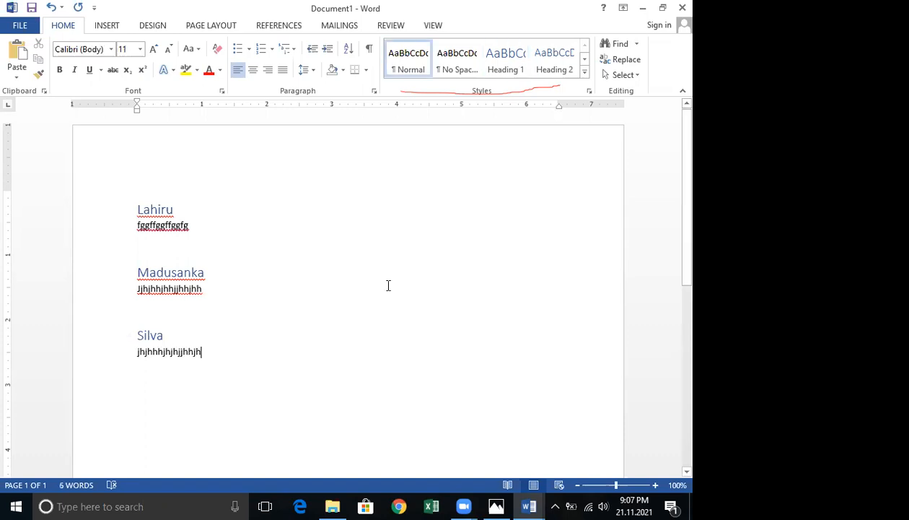
Insert an Automatic Table 2 table of contents below the last paragraph of the document.
{"action": "scroll", "coordinate": [403, 283], "scroll_direction": "down", "scroll_amount": 1}
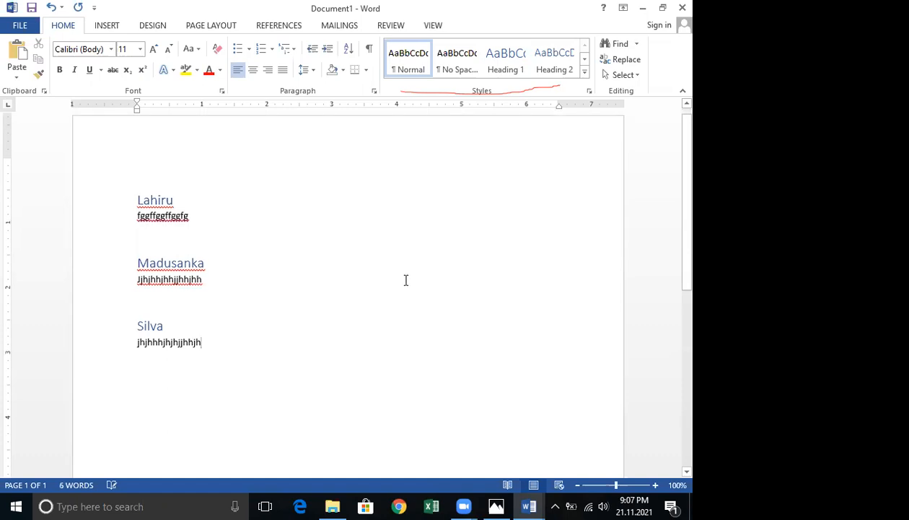
{"action": "scroll", "coordinate": [401, 264], "scroll_direction": "down", "scroll_amount": 1}
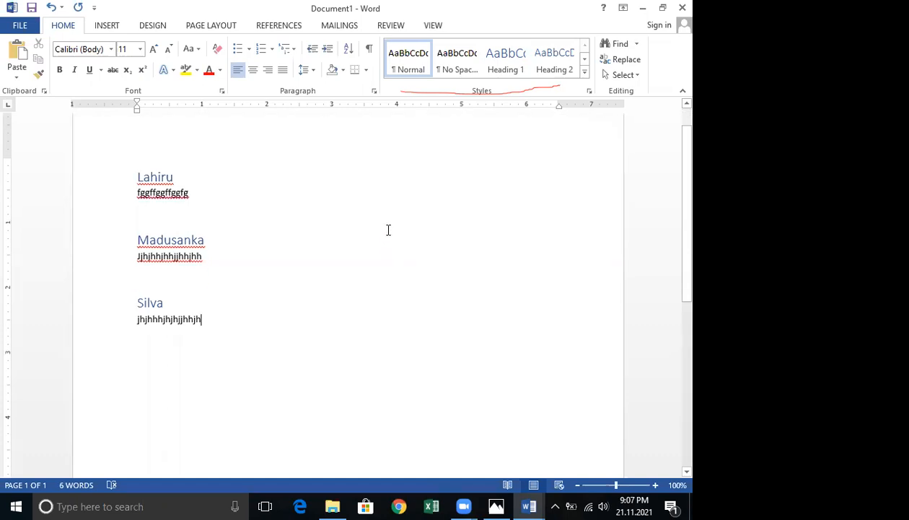
{"action": "left_click", "coordinate": [278, 27]}
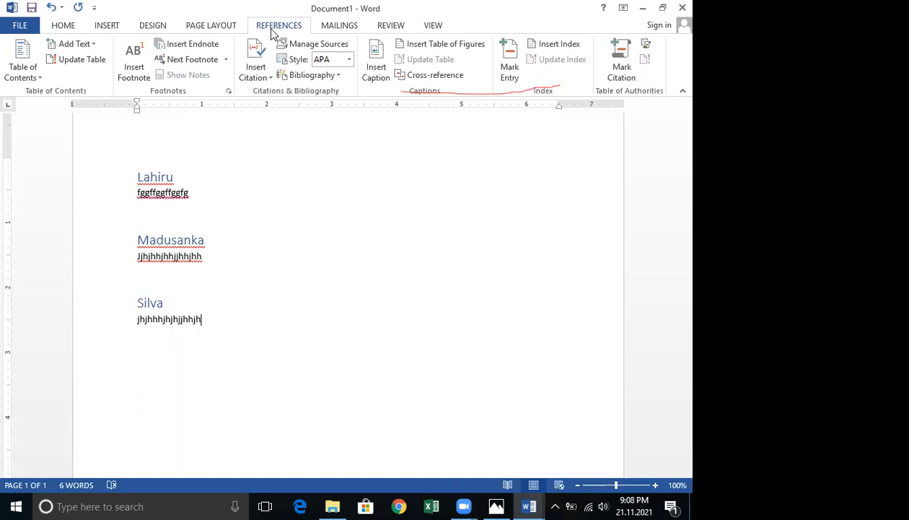
{"action": "left_click", "coordinate": [244, 306]}
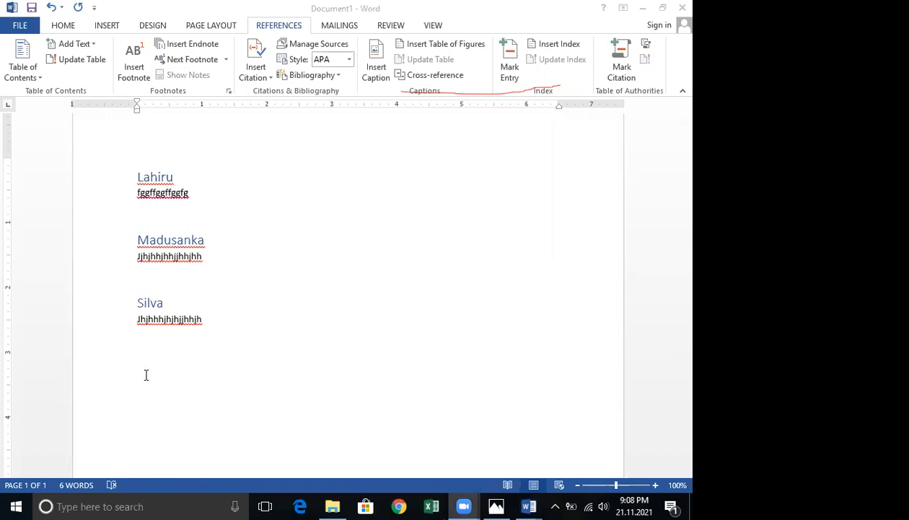
{"action": "left_click", "coordinate": [118, 354]}
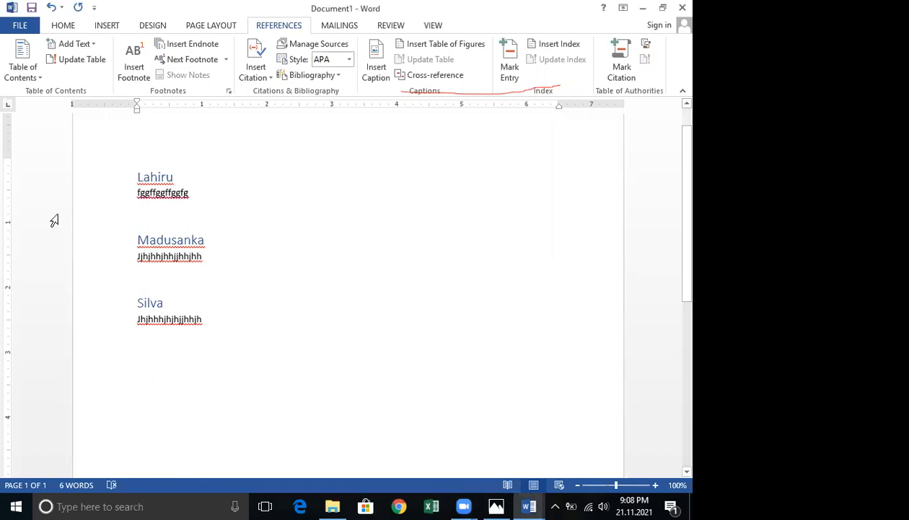
{"action": "left_click", "coordinate": [41, 75]}
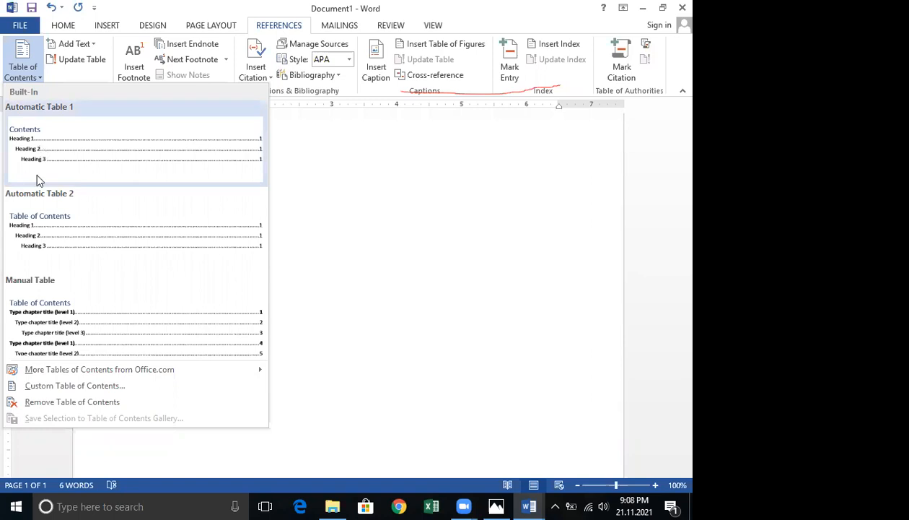
{"action": "left_click", "coordinate": [30, 235]}
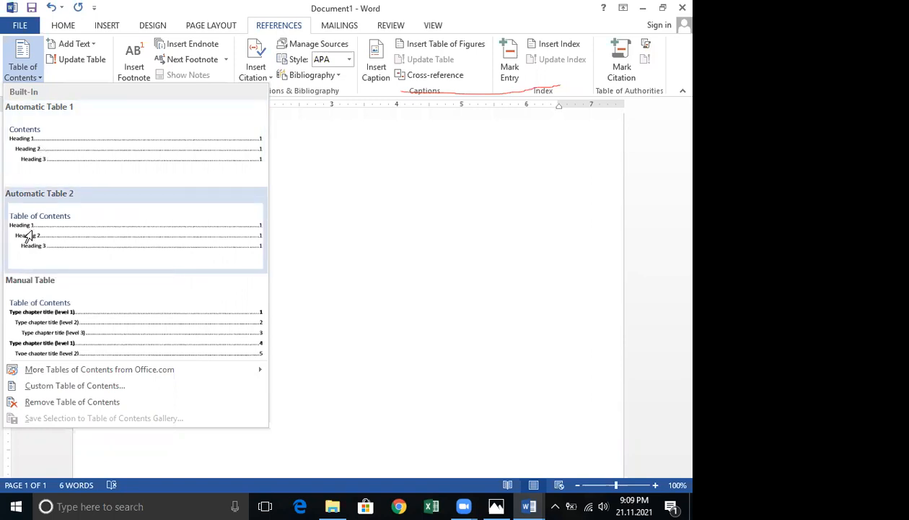
{"action": "scroll", "coordinate": [232, 304], "scroll_direction": "down", "scroll_amount": 2}
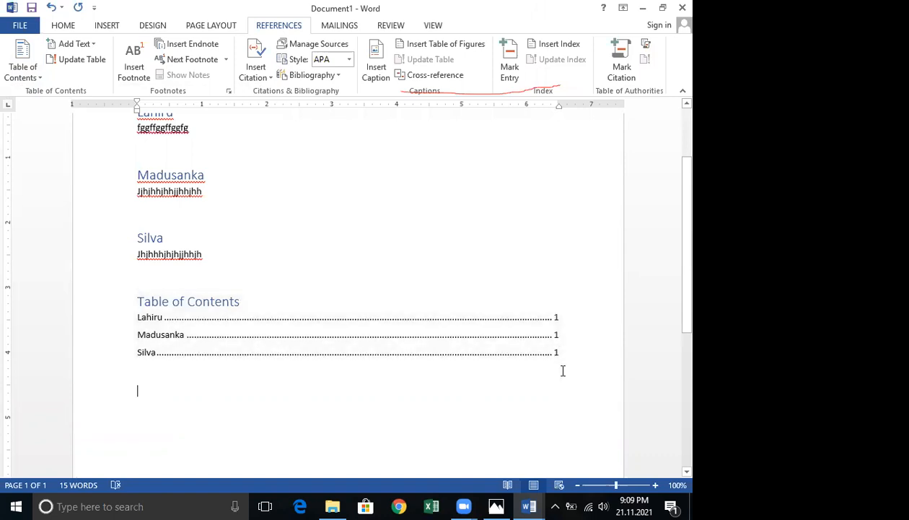
{"action": "scroll", "coordinate": [563, 371], "scroll_direction": "up", "scroll_amount": 1}
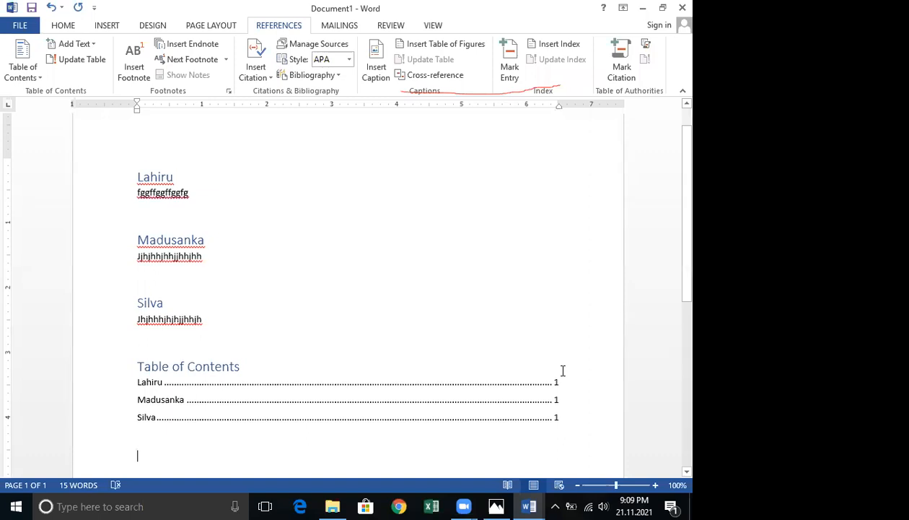
{"action": "left_click", "coordinate": [28, 76]}
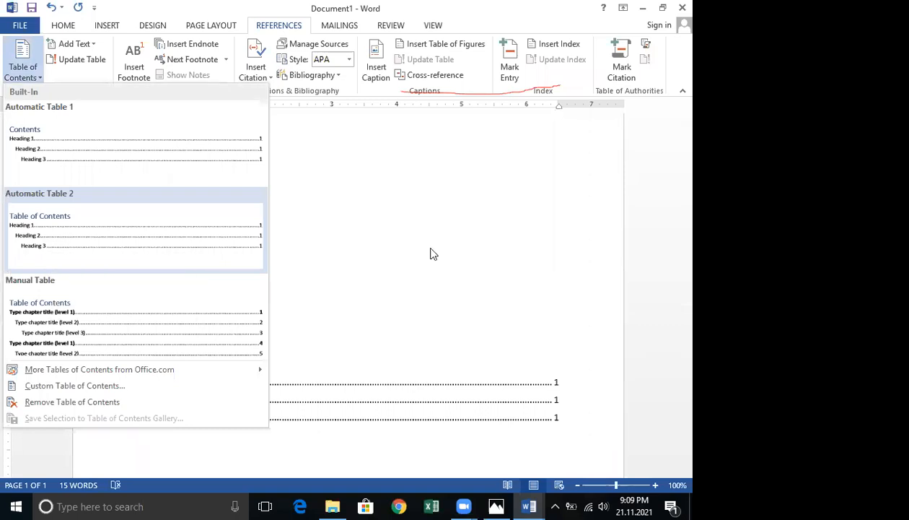
{"action": "left_click", "coordinate": [451, 194]}
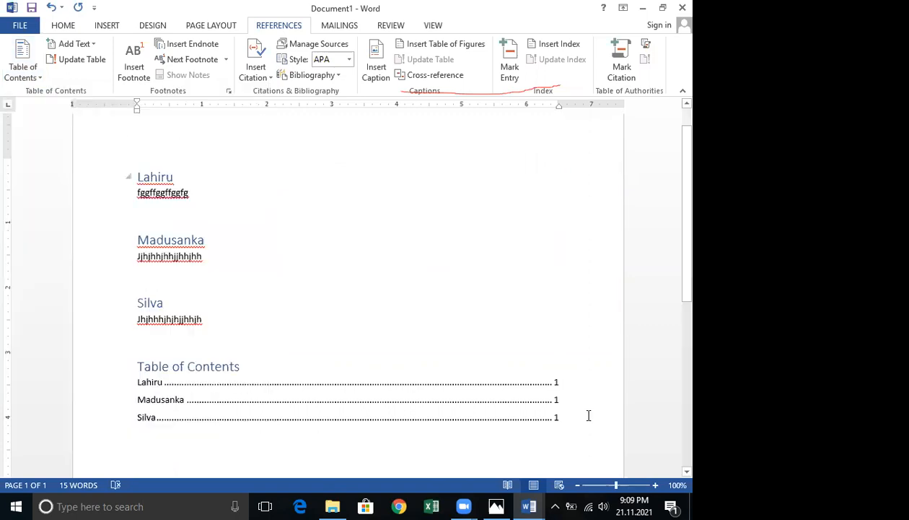
Close the untitled document without saving its changes.
{"action": "left_click", "coordinate": [467, 423]}
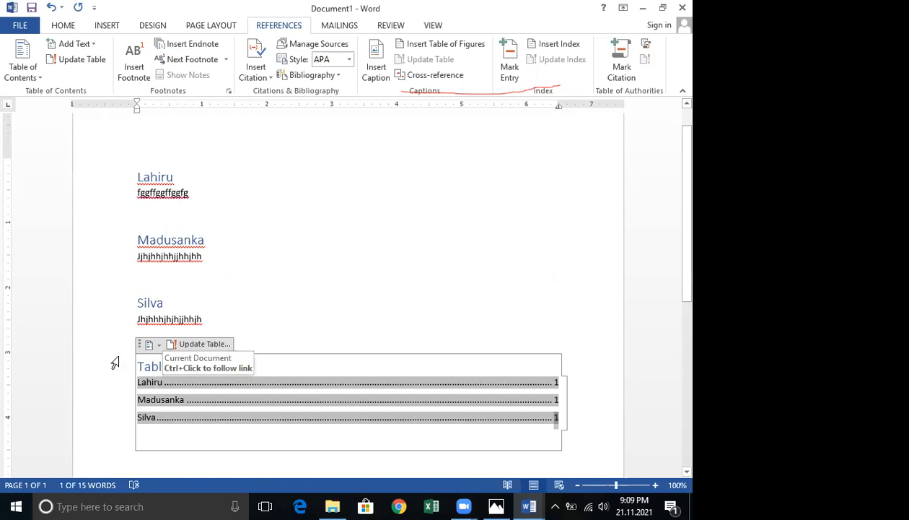
{"action": "key", "text": "Delete"}
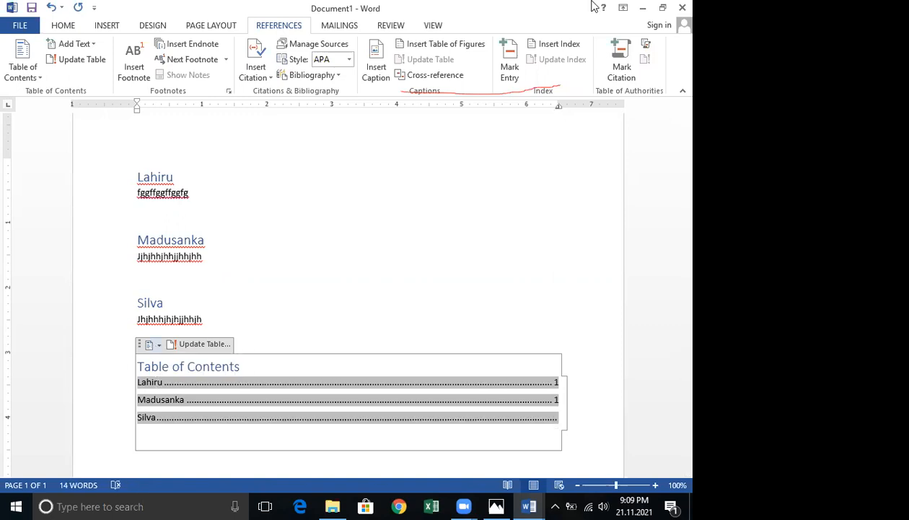
{"action": "key", "text": "ctrl+w"}
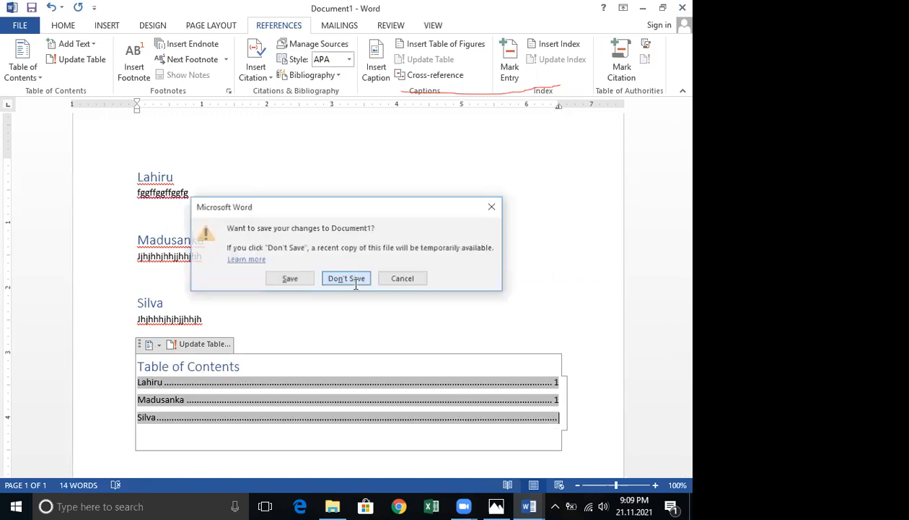
{"action": "left_click", "coordinate": [353, 280]}
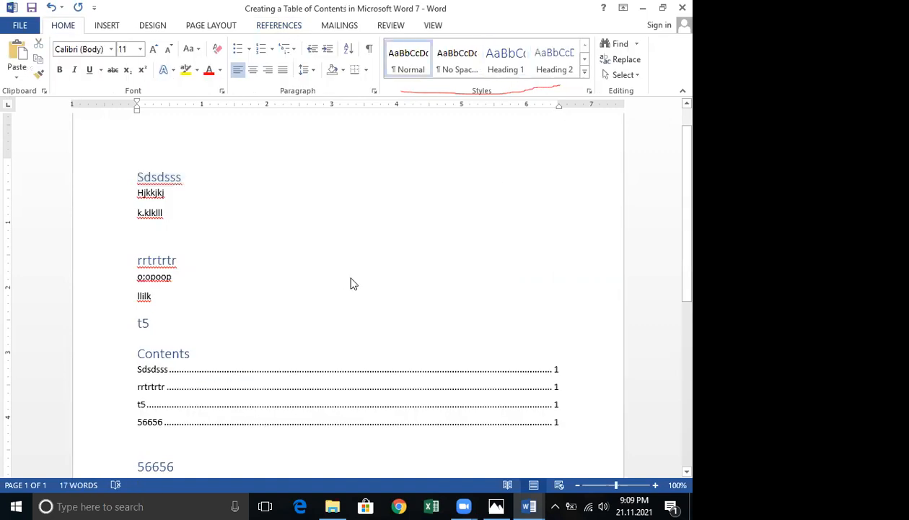
Create another new blank document and type a name as a Heading 1 heading.
{"action": "key", "text": "ctrl+n"}
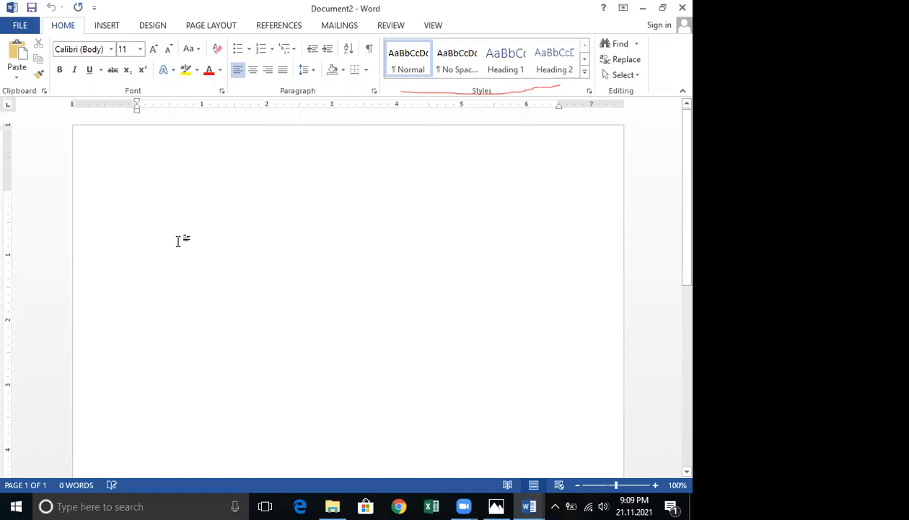
{"action": "left_click", "coordinate": [522, 77]}
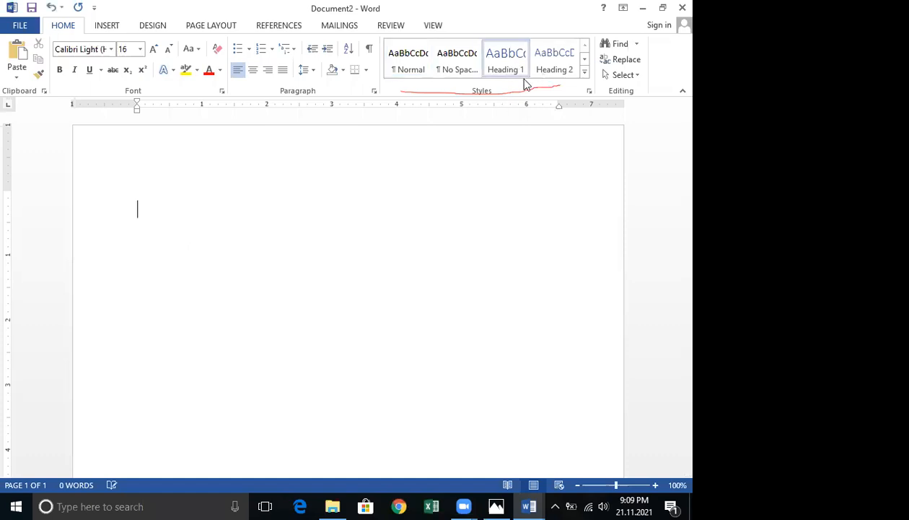
{"action": "type", "text": "Lahiru"}
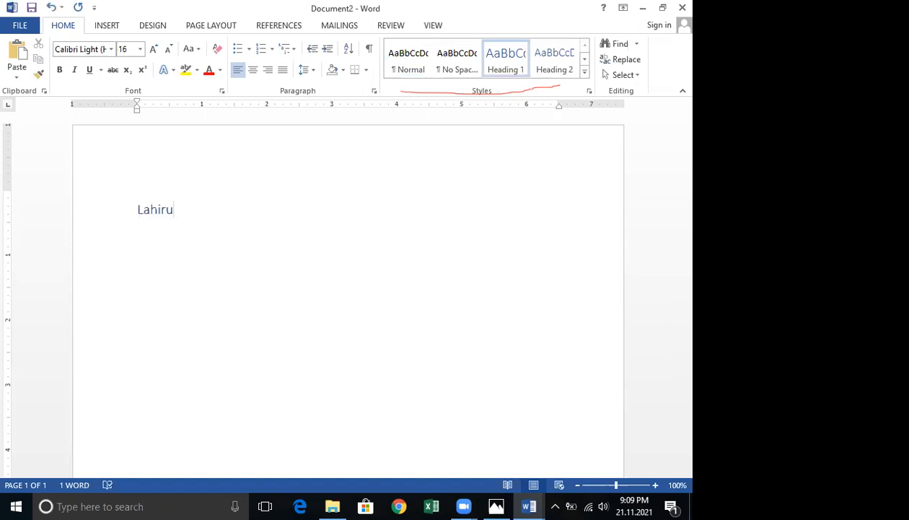
Type a line of filler body text under the heading and start a new line.
{"action": "key", "text": "Return"}
{"action": "type", "text": "jkhjhdhsdjhdhsjjhsd"}
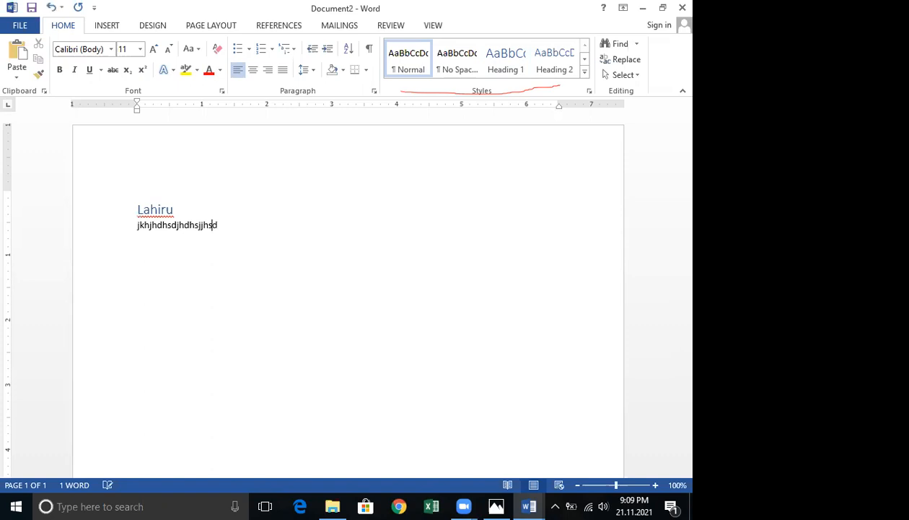
{"action": "type", "text": "hj"}
{"action": "key", "text": "Return"}
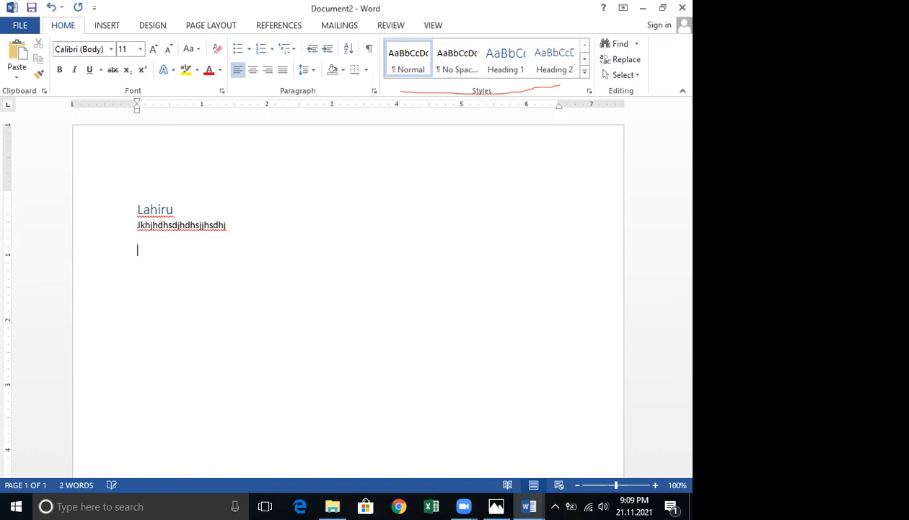
Add a second Heading 1 heading with a name and start a new line.
{"action": "left_click", "coordinate": [506, 63]}
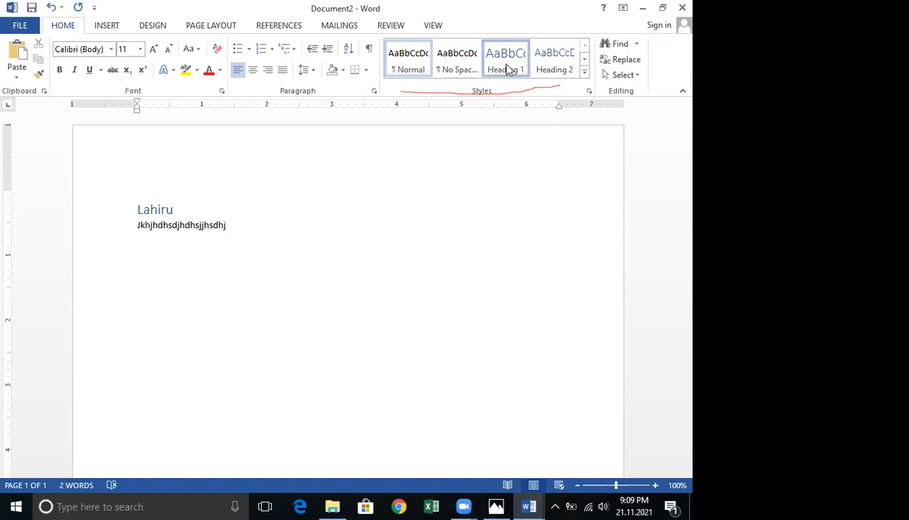
{"action": "left_click", "coordinate": [519, 75]}
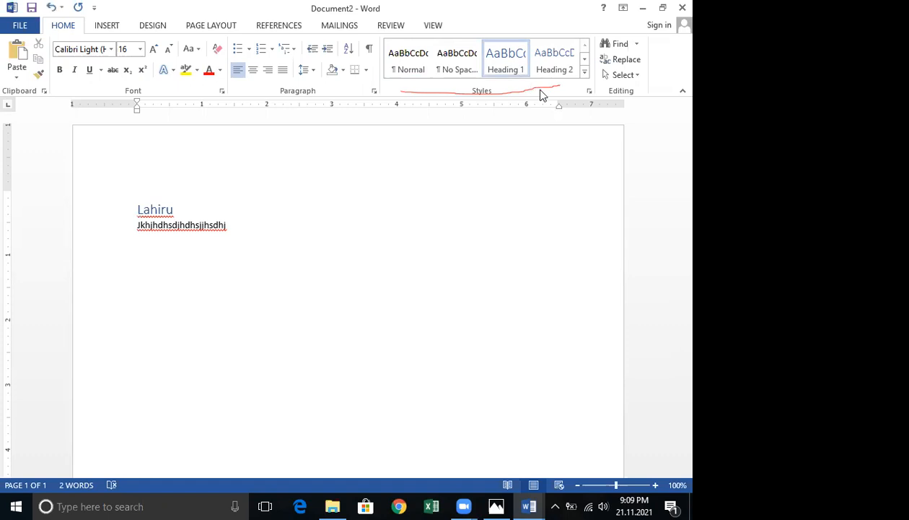
{"action": "type", "text": "Madusanka"}
{"action": "key", "text": "Return"}
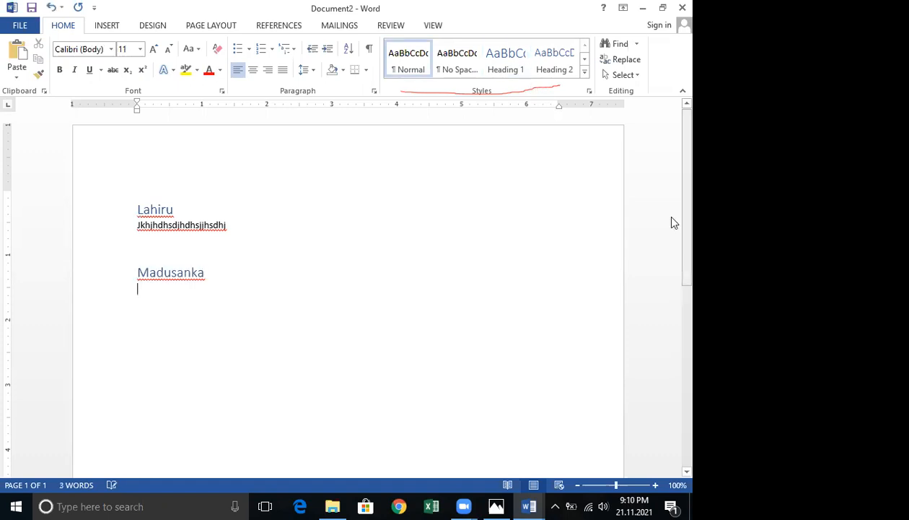
Type a line of filler body text under the second heading and start a new line.
{"action": "type", "text": "jkdwsjkdshj"}
{"action": "key", "text": "Return"}
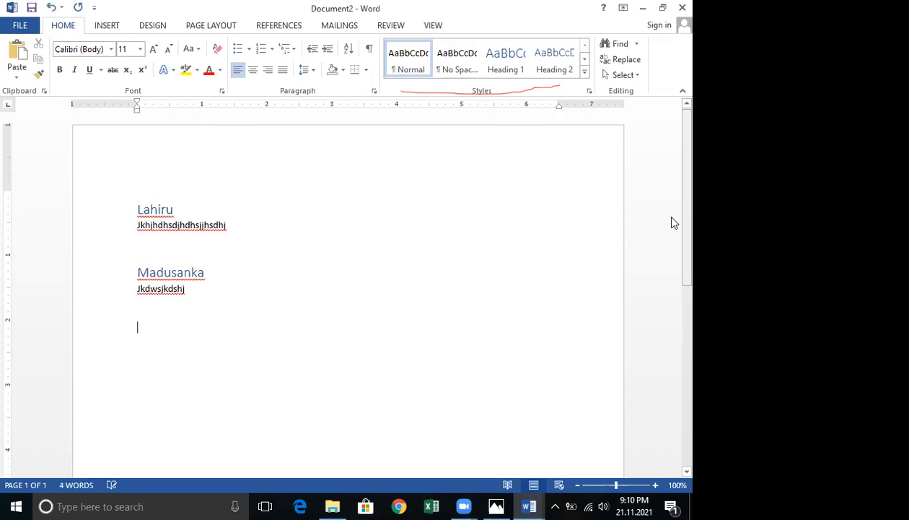
Add a third Heading 1 heading with a name and start a new line.
{"action": "left_click", "coordinate": [496, 65]}
{"action": "type", "text": "S"}
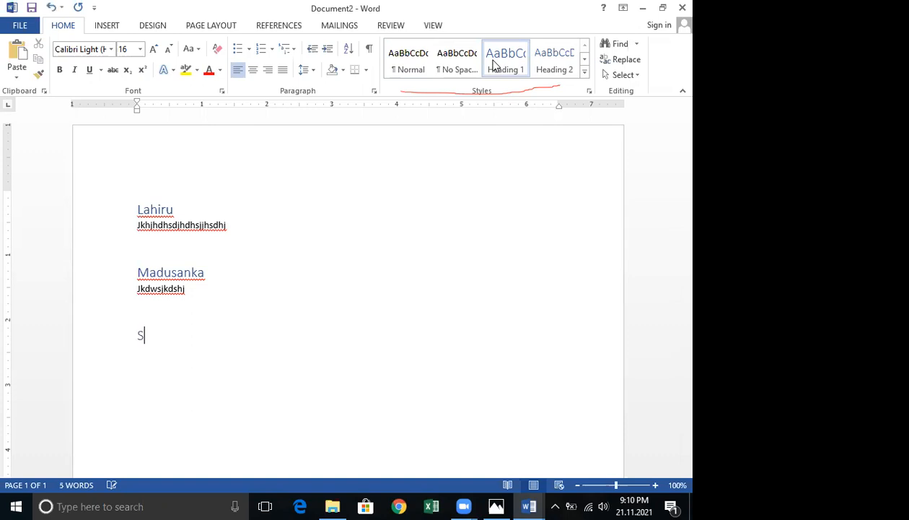
{"action": "type", "text": "ilva"}
{"action": "key", "text": "Return"}
Type a line of filler body text under the third heading and start a new line.
{"action": "type", "text": "kjskjdsdshjhjdshjnjk"}
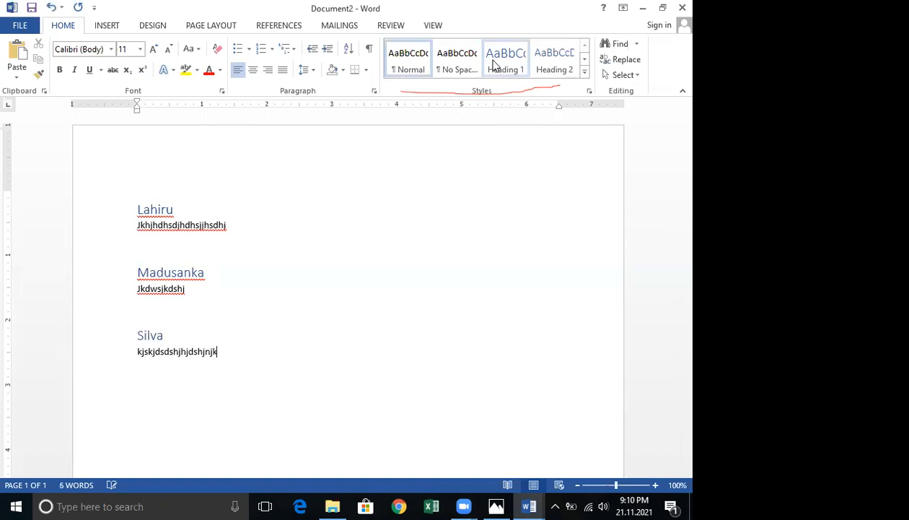
{"action": "type", "text": "s"}
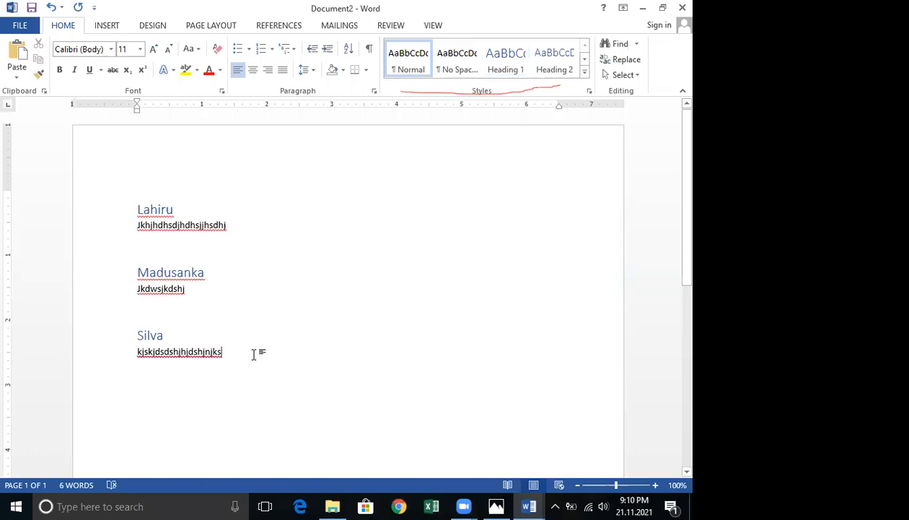
{"action": "key", "text": "Return"}
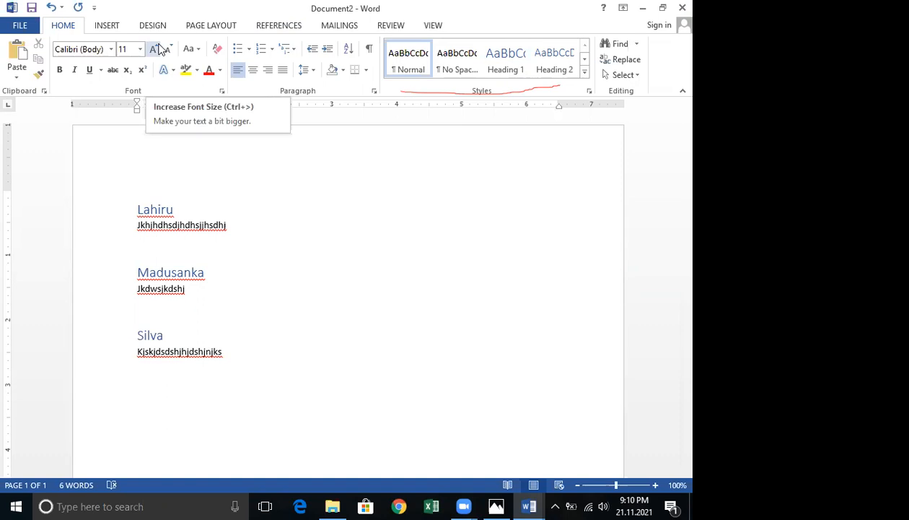
Insert an Automatic Table 1 table of contents at the end of the document.
{"action": "left_click", "coordinate": [266, 29]}
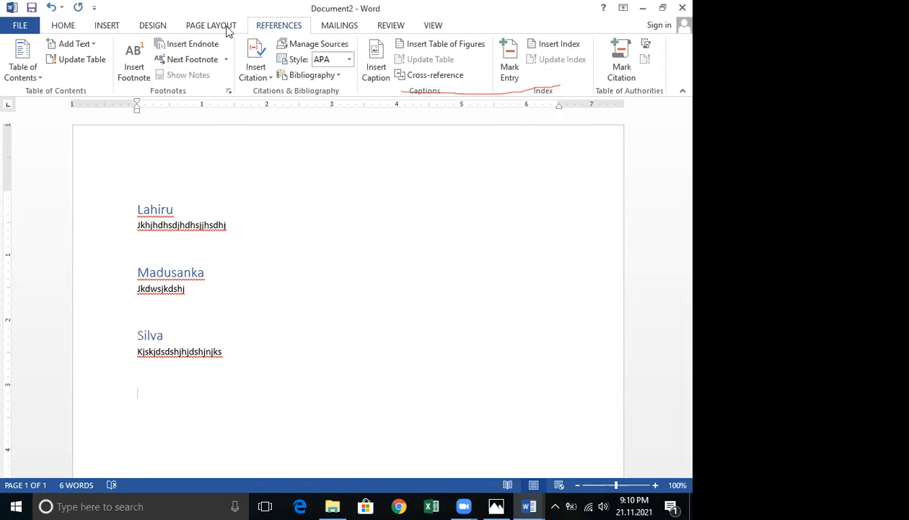
{"action": "left_click", "coordinate": [35, 78]}
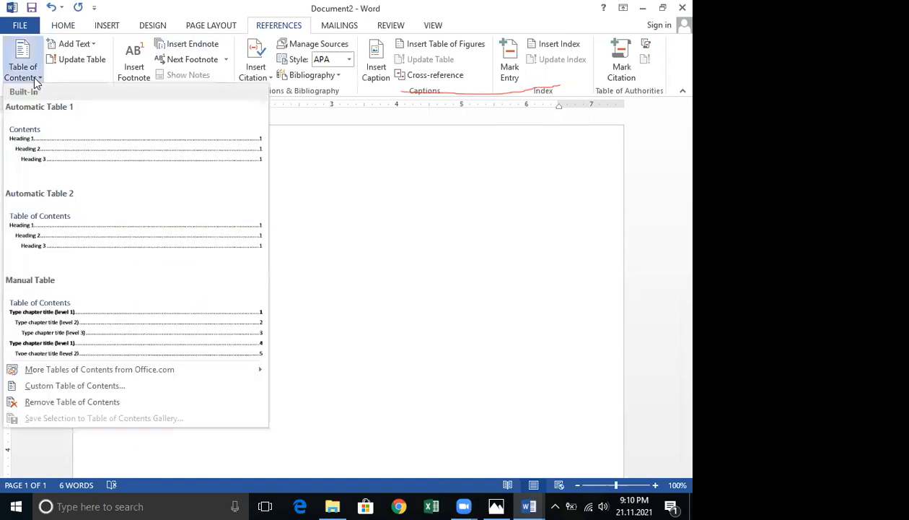
{"action": "left_click", "coordinate": [56, 165]}
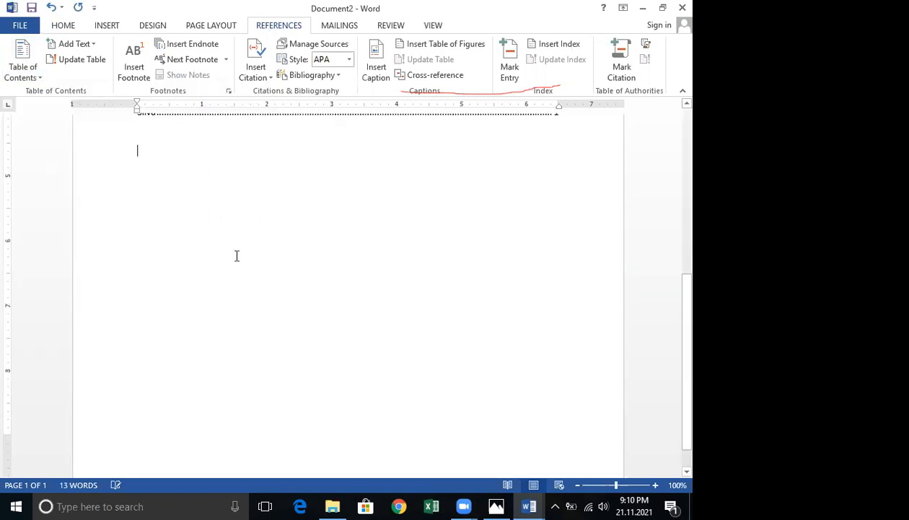
{"action": "scroll", "coordinate": [237, 256], "scroll_direction": "up", "scroll_amount": 5}
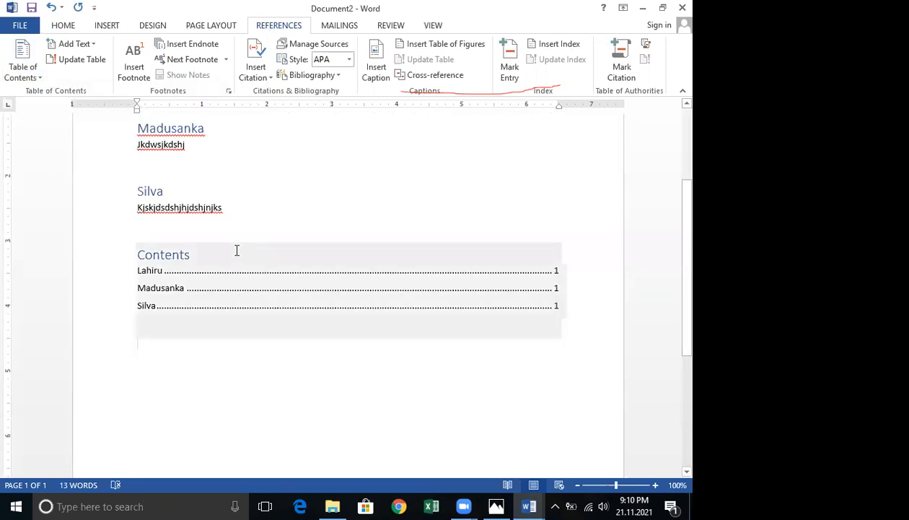
{"action": "left_click", "coordinate": [28, 73]}
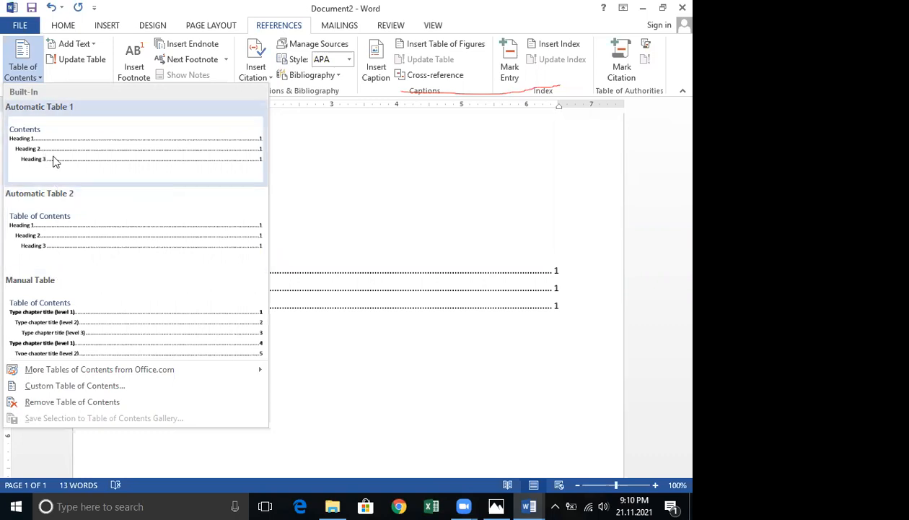
{"action": "left_click", "coordinate": [480, 282]}
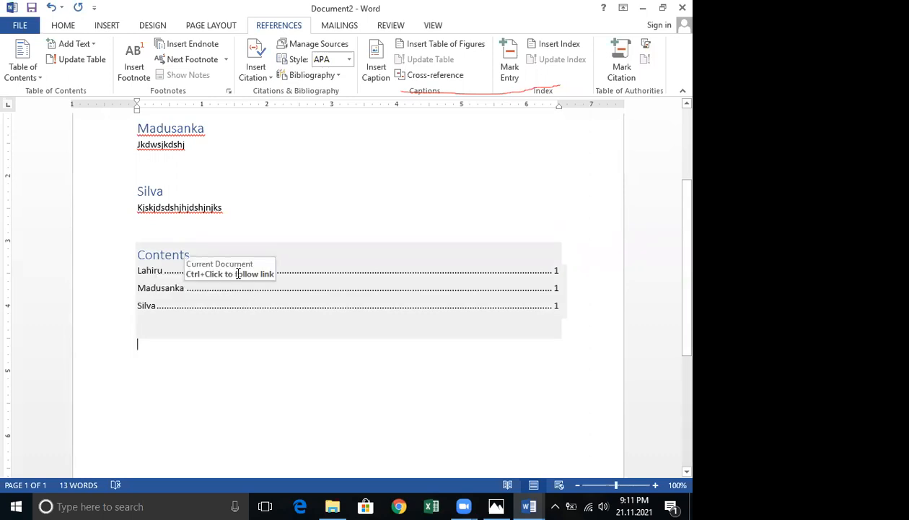
Review the headings and the inserted table of contents across the document.
{"action": "scroll", "coordinate": [239, 272], "scroll_direction": "up", "scroll_amount": 3}
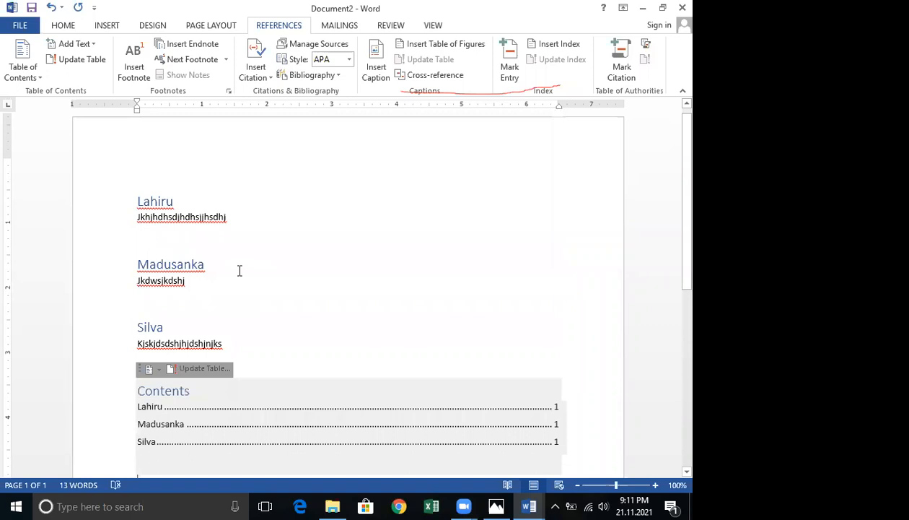
{"action": "scroll", "coordinate": [239, 270], "scroll_direction": "down", "scroll_amount": 4}
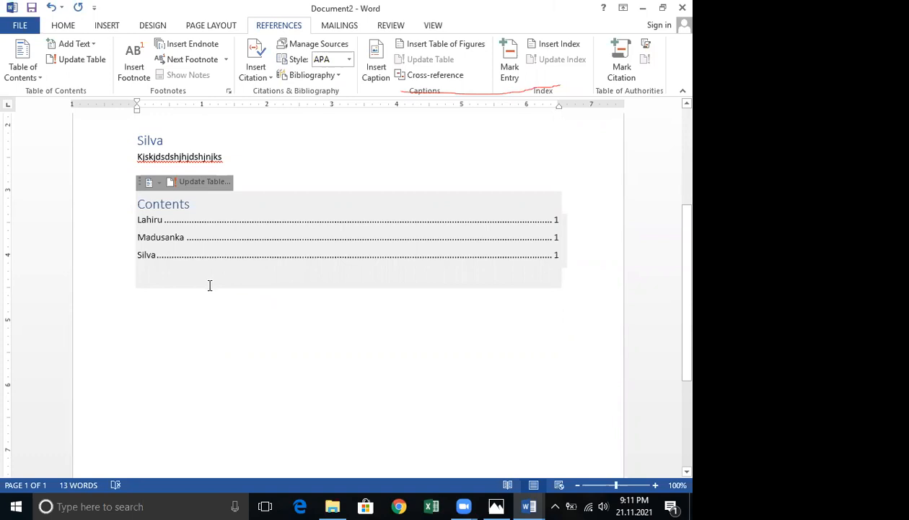
{"action": "scroll", "coordinate": [209, 283], "scroll_direction": "up", "scroll_amount": 5}
{"action": "scroll", "coordinate": [209, 278], "scroll_direction": "down", "scroll_amount": 2}
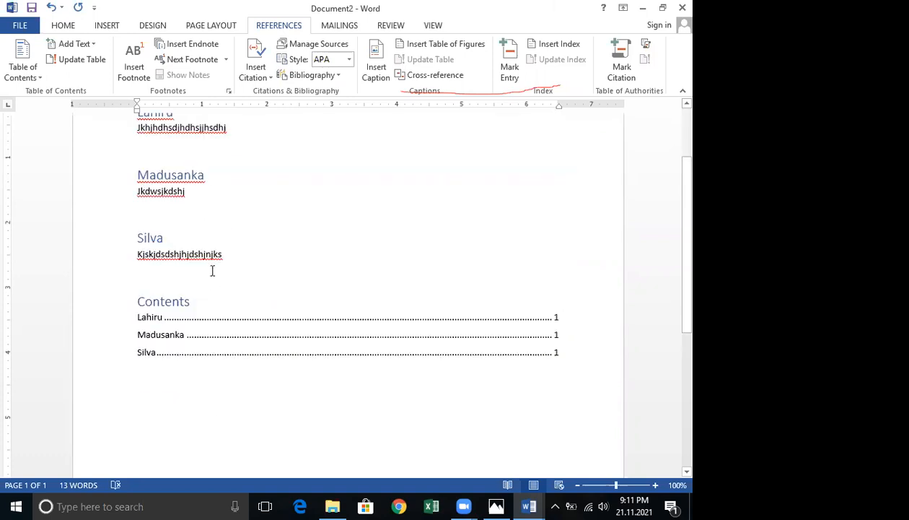
{"action": "scroll", "coordinate": [227, 260], "scroll_direction": "down", "scroll_amount": 1}
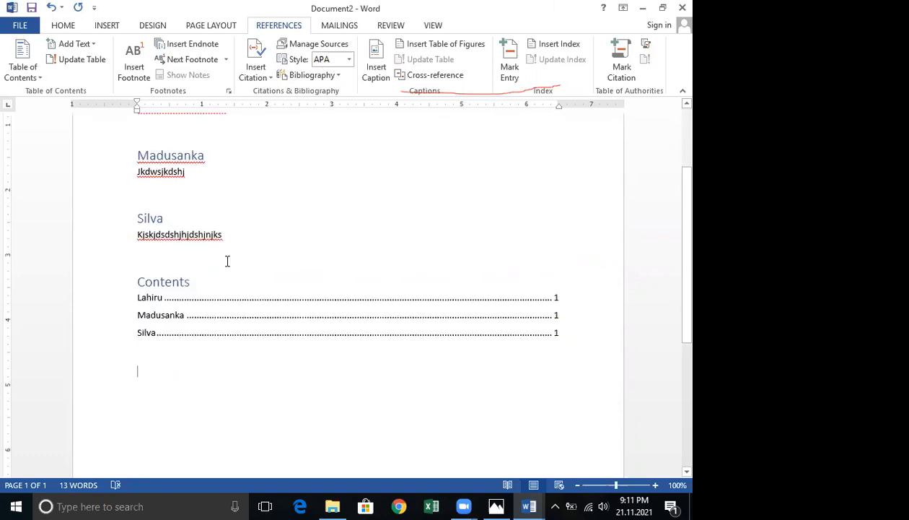
{"action": "scroll", "coordinate": [227, 260], "scroll_direction": "up", "scroll_amount": 3}
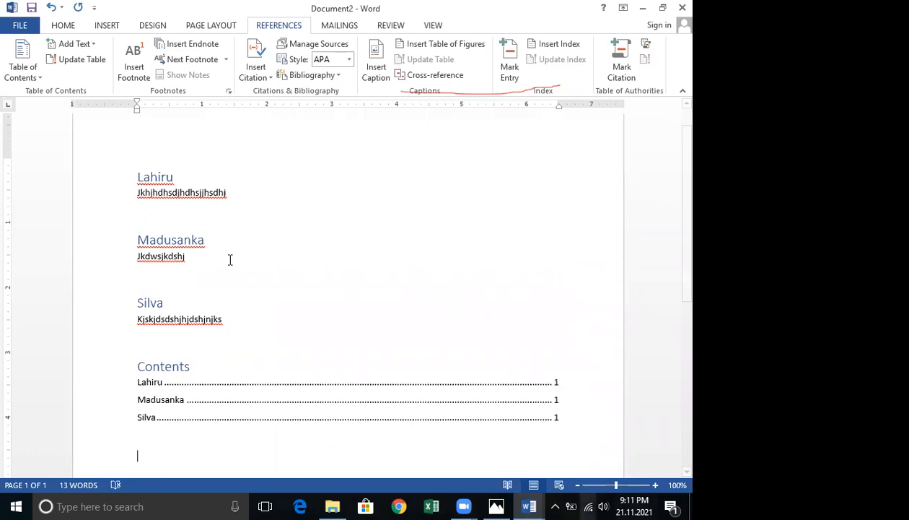
{"action": "scroll", "coordinate": [536, 426], "scroll_direction": "down", "scroll_amount": 1}
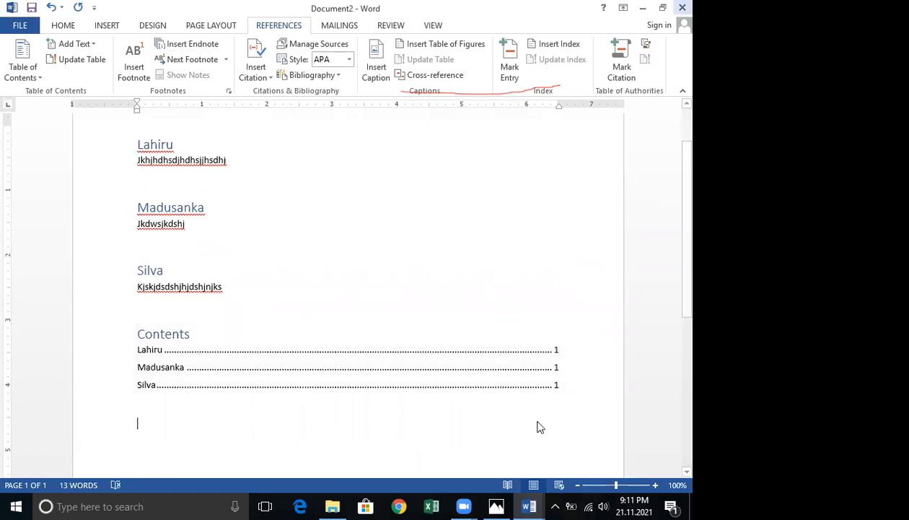
Switch to the 'Creating a Table of Contents in Microsoft Word 7' document window.
{"action": "mouse_move", "coordinate": [529, 506]}
{"action": "left_click", "coordinate": [500, 430]}
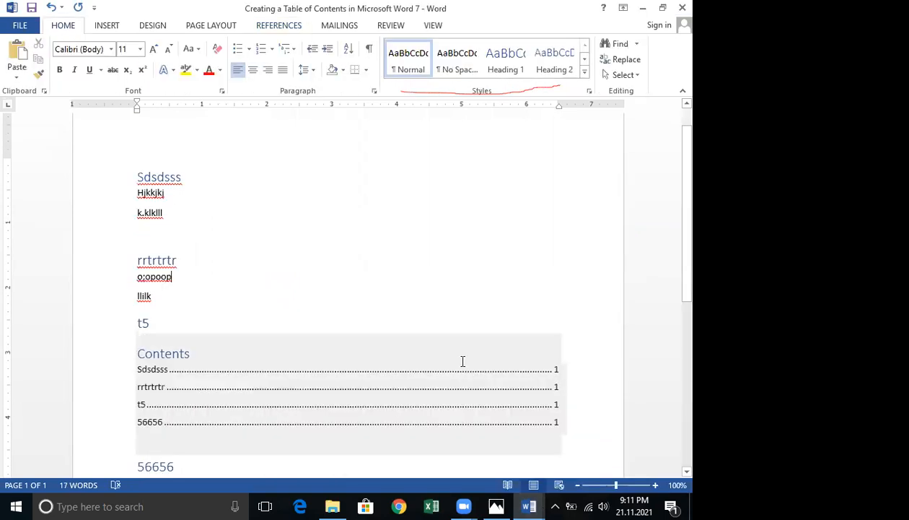
{"action": "left_click_drag", "start_coordinate": [186, 176], "coordinate": [139, 182]}
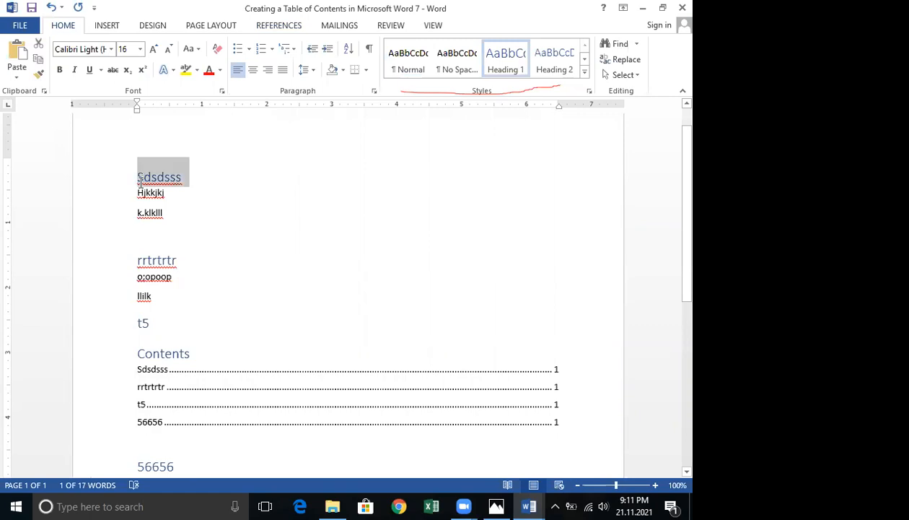
{"action": "key", "text": "Delete"}
{"action": "key", "text": "Return"}
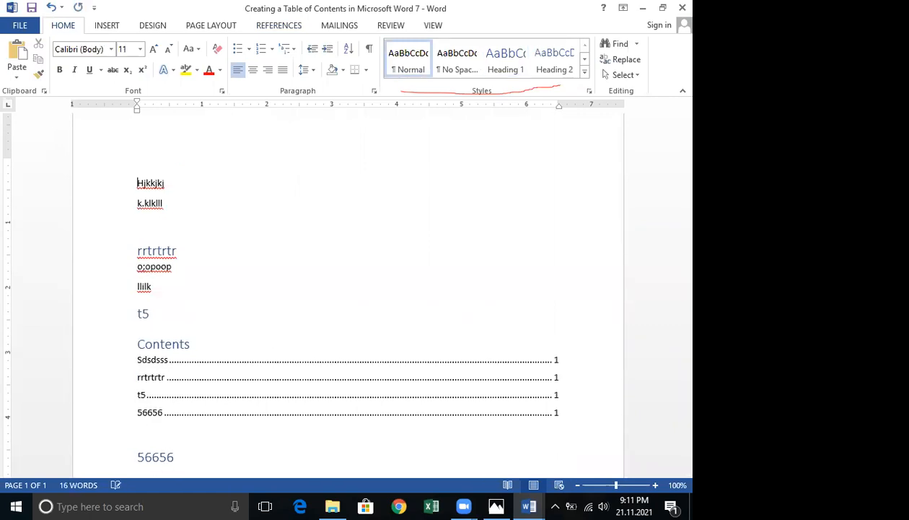
{"action": "key", "text": "ctrl+z"}
{"action": "key", "text": "ctrl+z"}
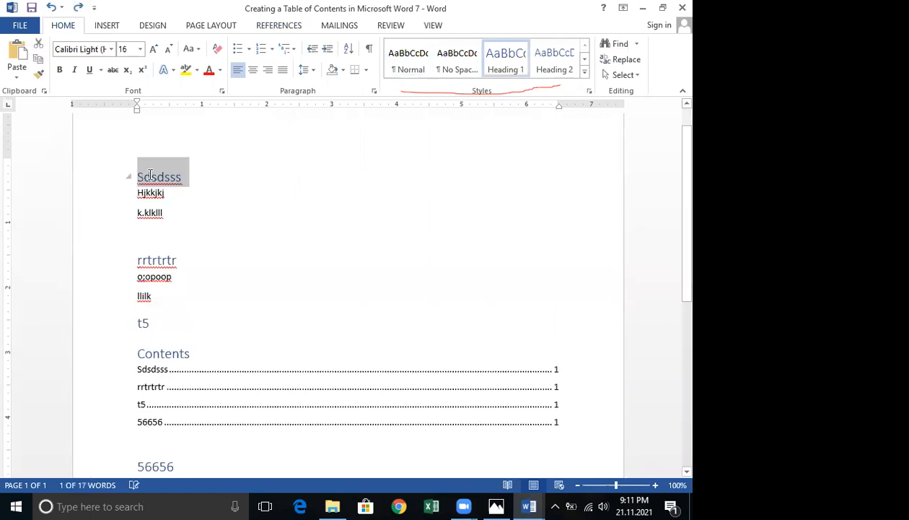
Replace the text of the first heading with a name.
{"action": "left_click", "coordinate": [152, 178]}
{"action": "triple_click", "coordinate": [150, 184]}
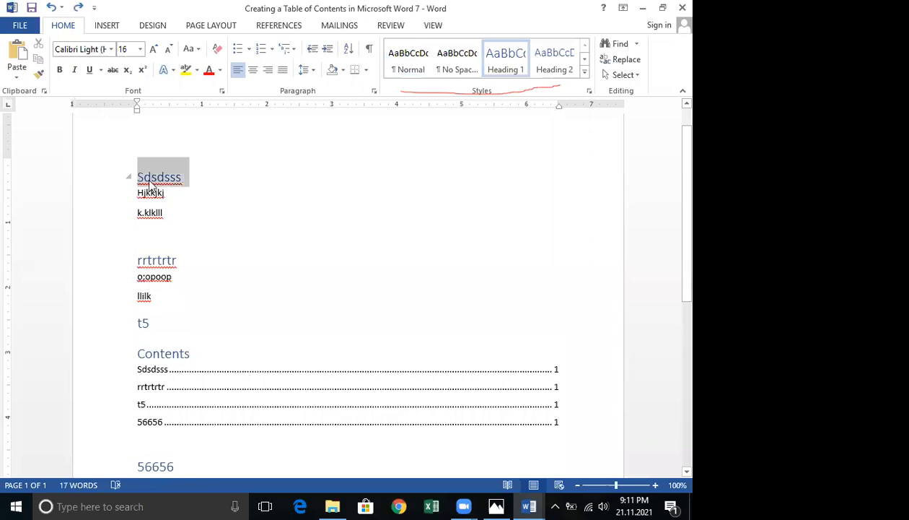
{"action": "type", "text": "LA"}
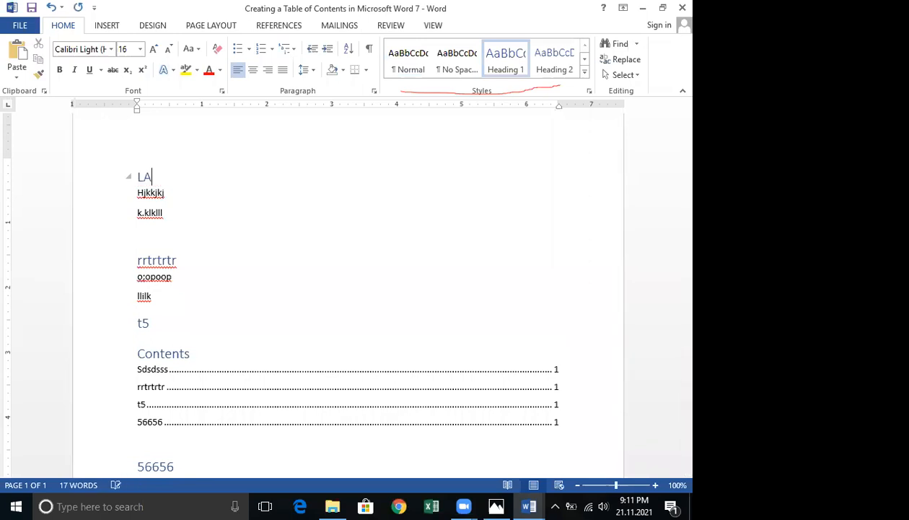
{"action": "key", "text": "BackSpace"}
{"action": "type", "text": "ahiru"}
Replace the text of the second heading with a name.
{"action": "double_click", "coordinate": [138, 260]}
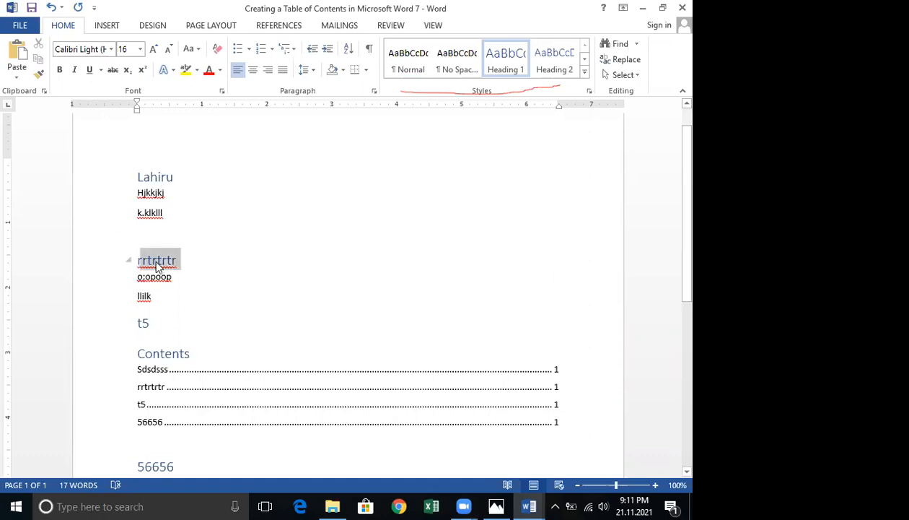
{"action": "type", "text": "Ma"}
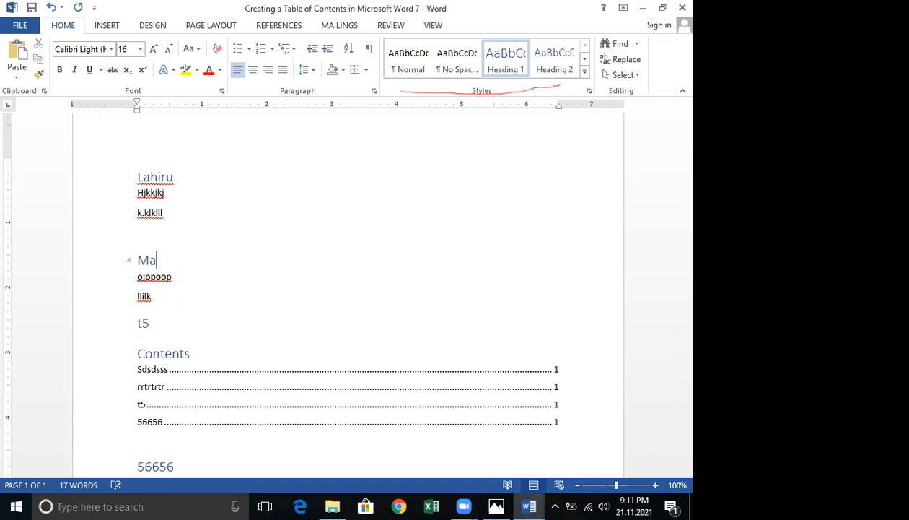
{"action": "type", "text": "dusanka"}
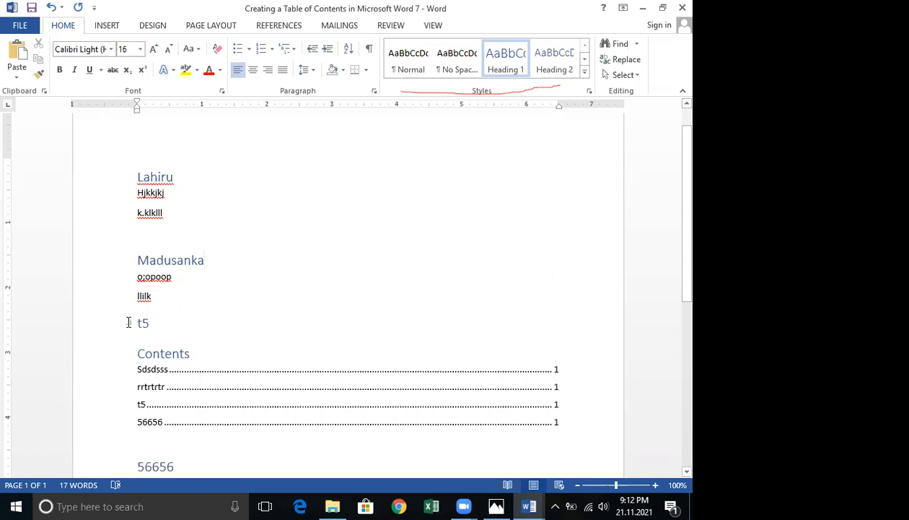
Replace the 't5' heading text with a name.
{"action": "left_click", "coordinate": [152, 322]}
{"action": "double_click", "coordinate": [179, 324]}
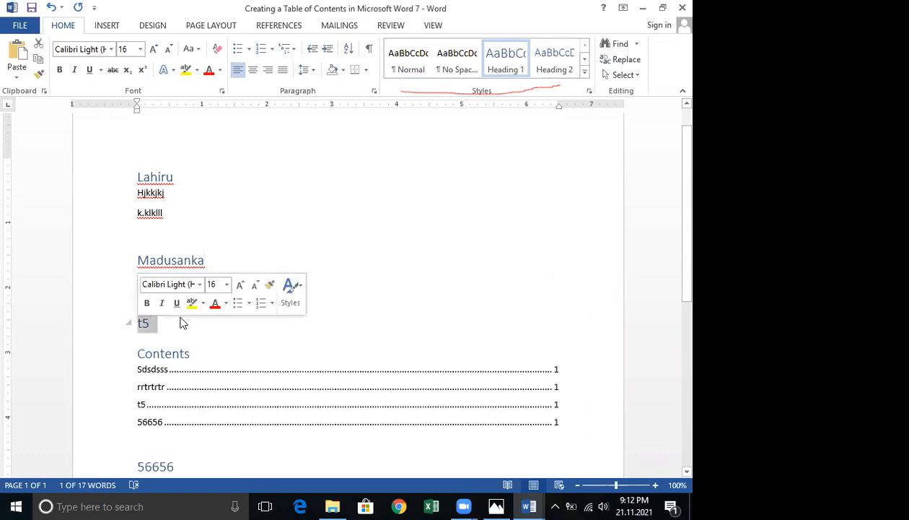
{"action": "type", "text": "S"}
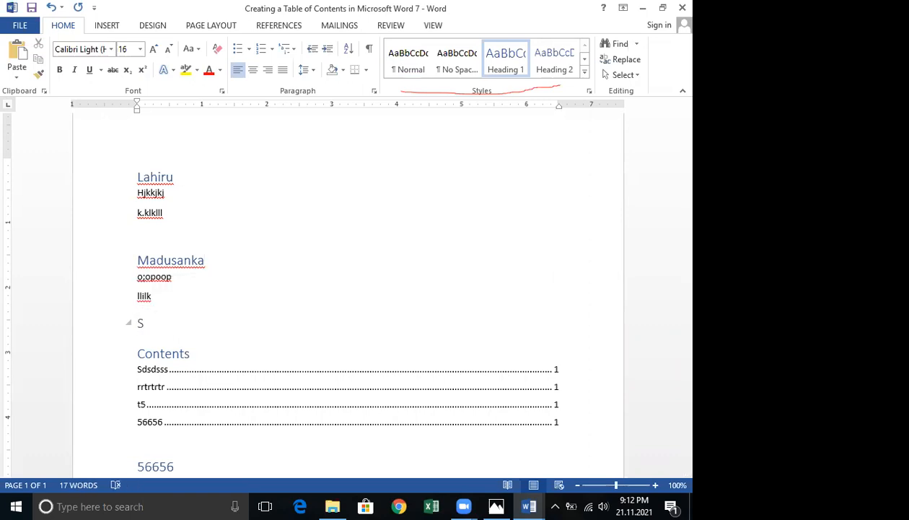
{"action": "type", "text": "ik"}
{"action": "key", "text": "BackSpace"}
{"action": "type", "text": "lva"}
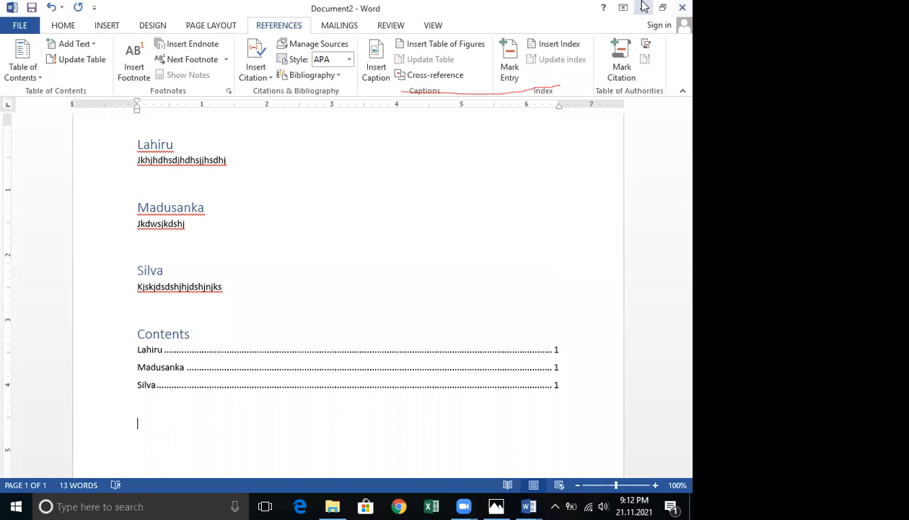
Close Document2 and the Comment 6 document without saving their changes.
{"action": "left_click", "coordinate": [678, 6]}
{"action": "left_click", "coordinate": [350, 282]}
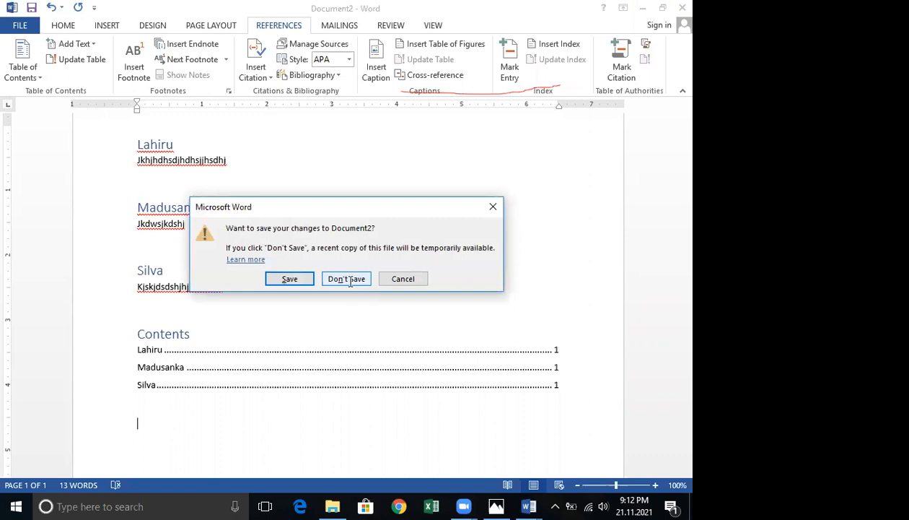
{"action": "left_click", "coordinate": [675, 6]}
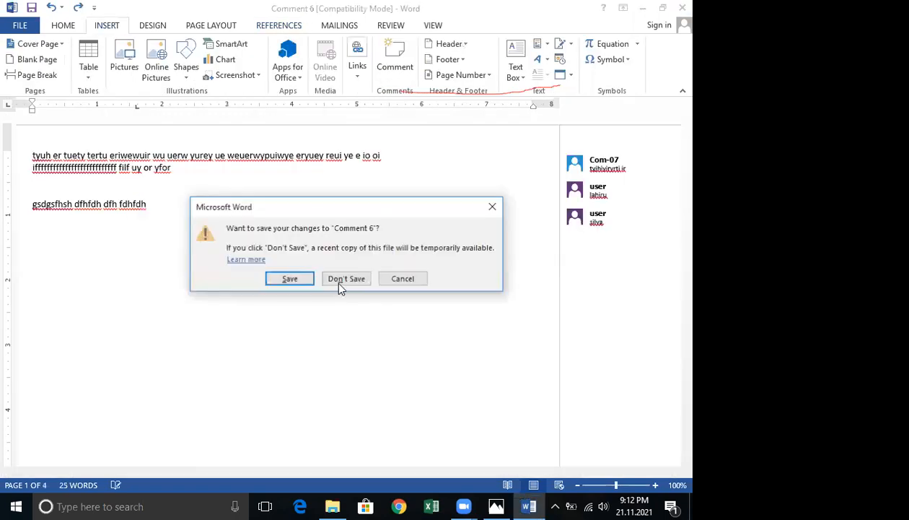
{"action": "left_click", "coordinate": [336, 280]}
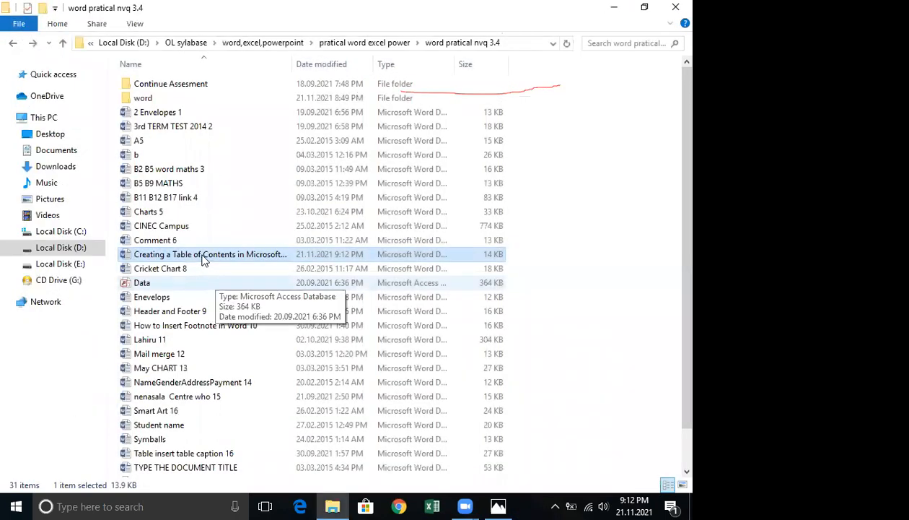
Copy the 'Creating a Table of Contents in Microsoft Word 7' file and paste it into the word folder.
{"action": "key", "text": "Menu"}
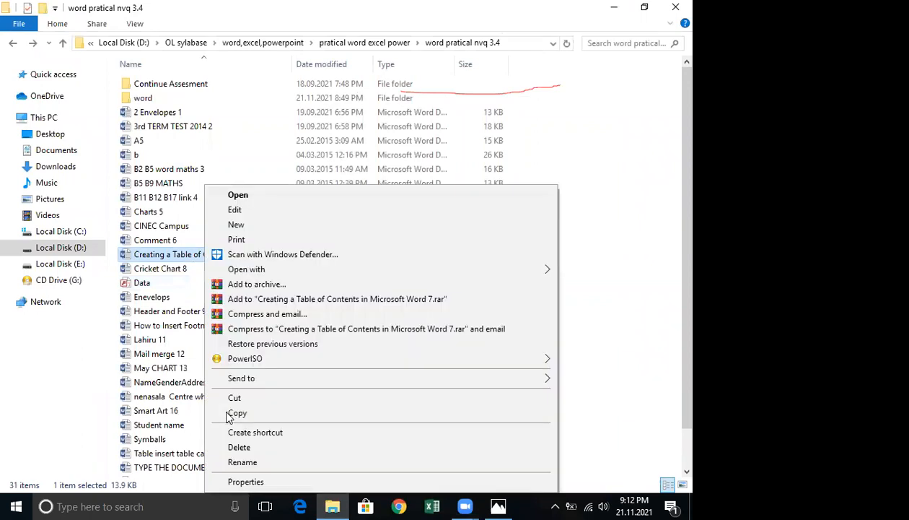
{"action": "key", "text": "Escape"}
{"action": "key", "text": "w"}
{"action": "key", "text": "Return"}
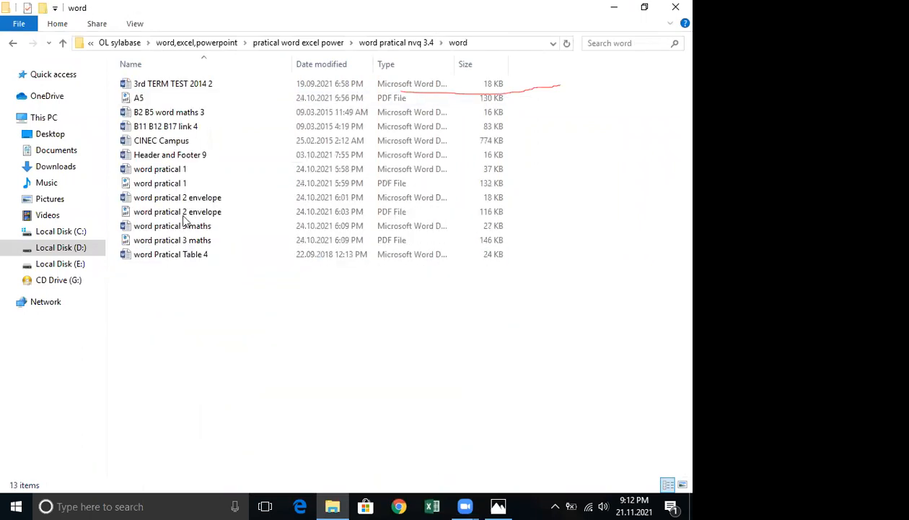
{"action": "key", "text": "Menu"}
{"action": "key", "text": "p"}
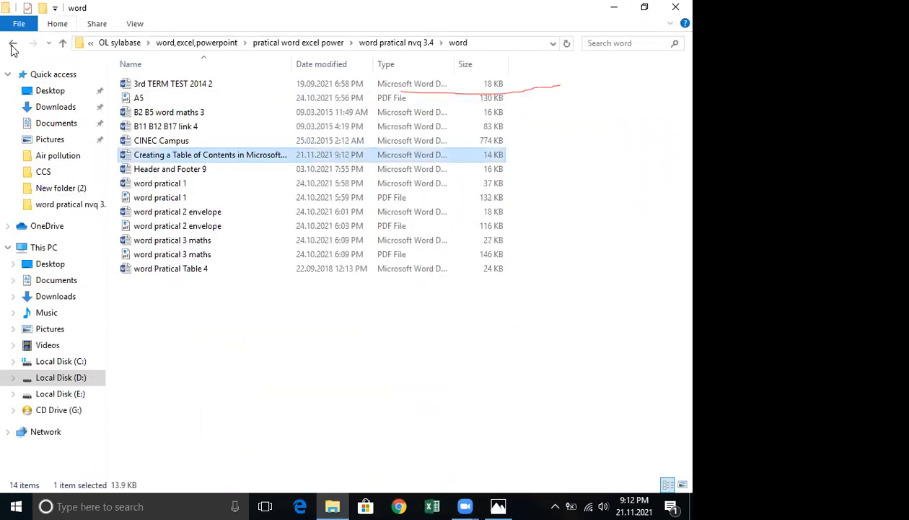
Copy the 'Comment 6' document and paste it into the word folder.
{"action": "key", "text": "alt+Up"}
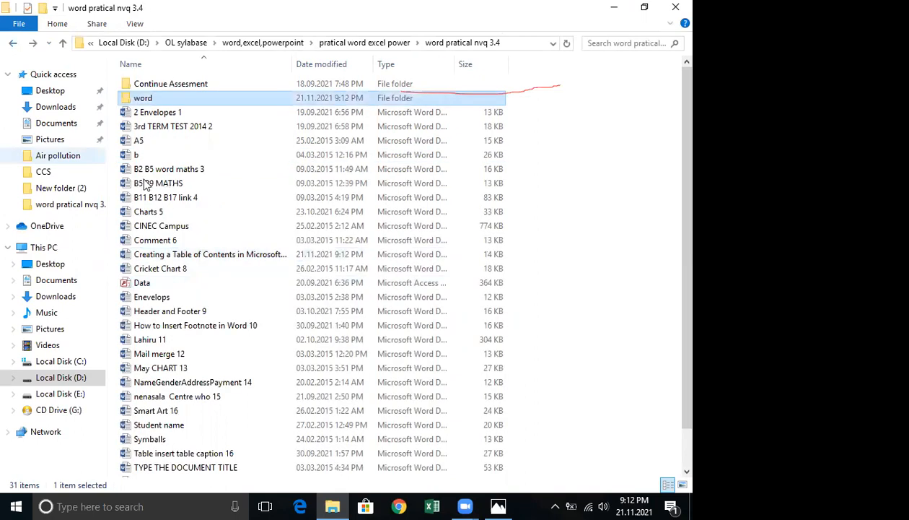
{"action": "left_click", "coordinate": [158, 241]}
{"action": "right_click", "coordinate": [158, 241]}
{"action": "left_click", "coordinate": [201, 410]}
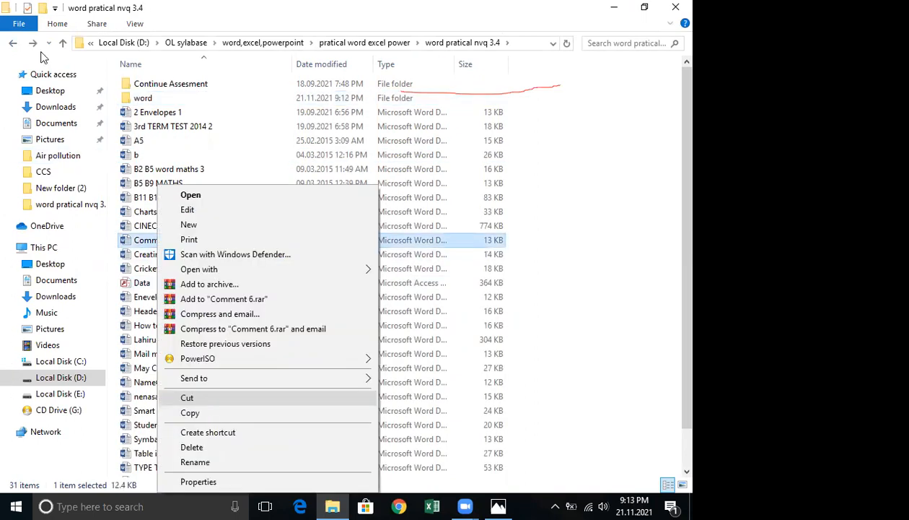
{"action": "key", "text": "alt+Up"}
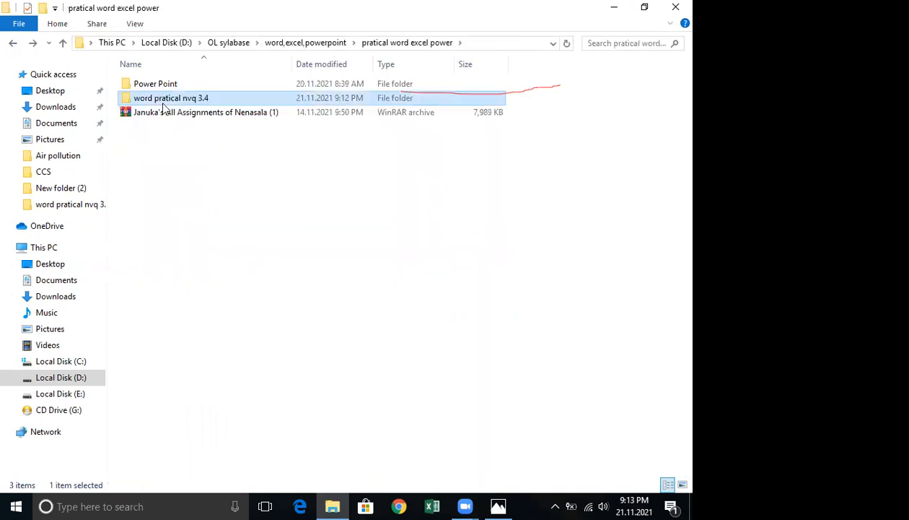
{"action": "double_click", "coordinate": [150, 99]}
{"action": "double_click", "coordinate": [151, 99]}
{"action": "right_click", "coordinate": [152, 309]}
{"action": "left_click", "coordinate": [189, 215]}
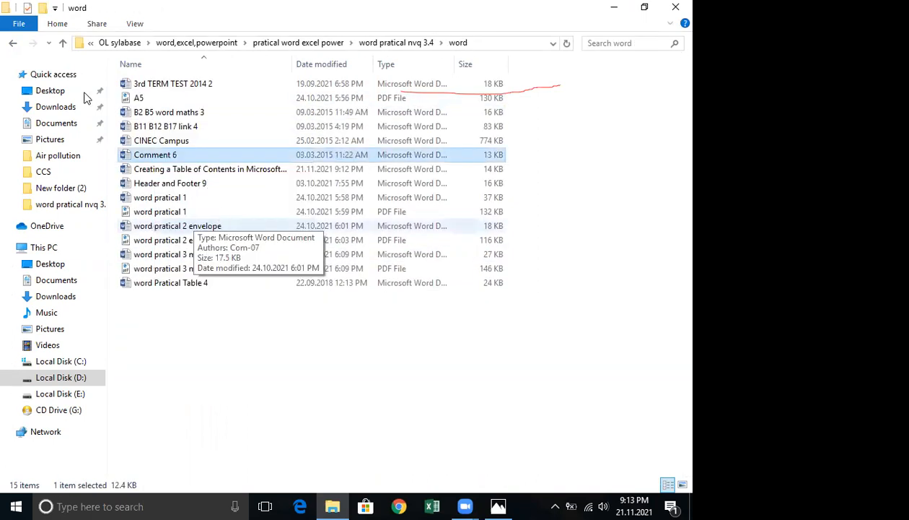
Open the 'How to Insert Footnote in Word 10' document, scroll through it, and close it.
{"action": "left_click", "coordinate": [14, 46]}
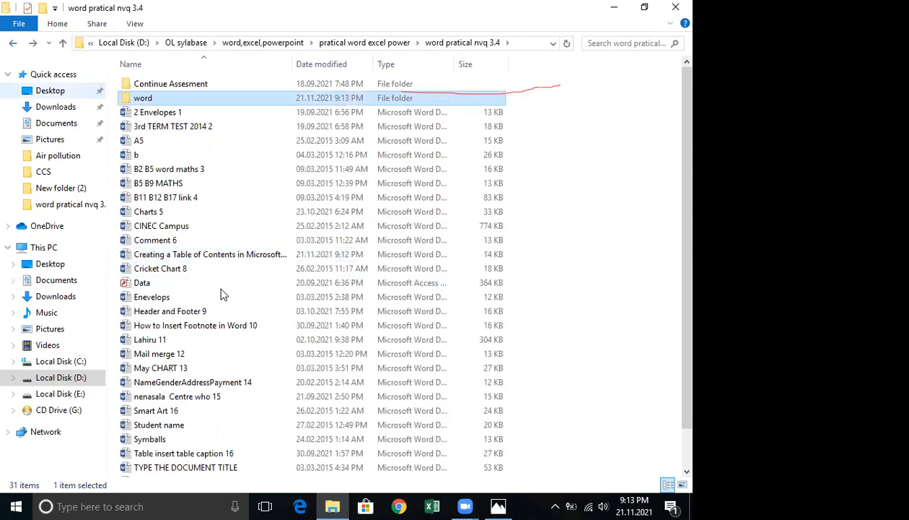
{"action": "left_click", "coordinate": [221, 254]}
{"action": "double_click", "coordinate": [212, 327]}
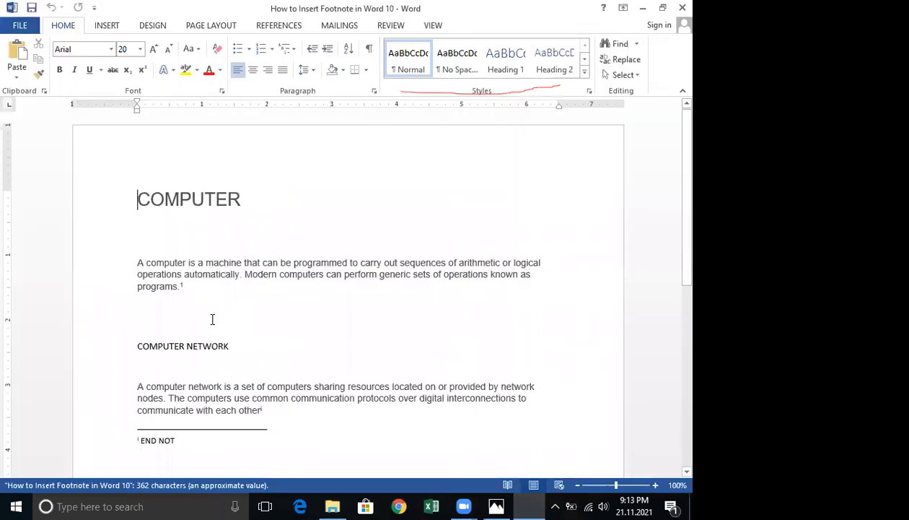
{"action": "scroll", "coordinate": [212, 317], "scroll_direction": "down", "scroll_amount": 5}
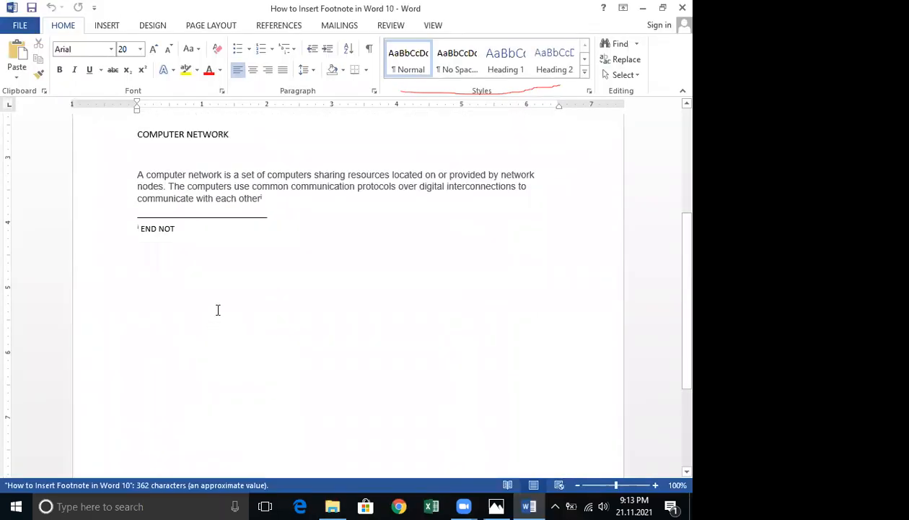
{"action": "scroll", "coordinate": [209, 300], "scroll_direction": "up", "scroll_amount": 5}
{"action": "scroll", "coordinate": [169, 260], "scroll_direction": "down", "scroll_amount": 4}
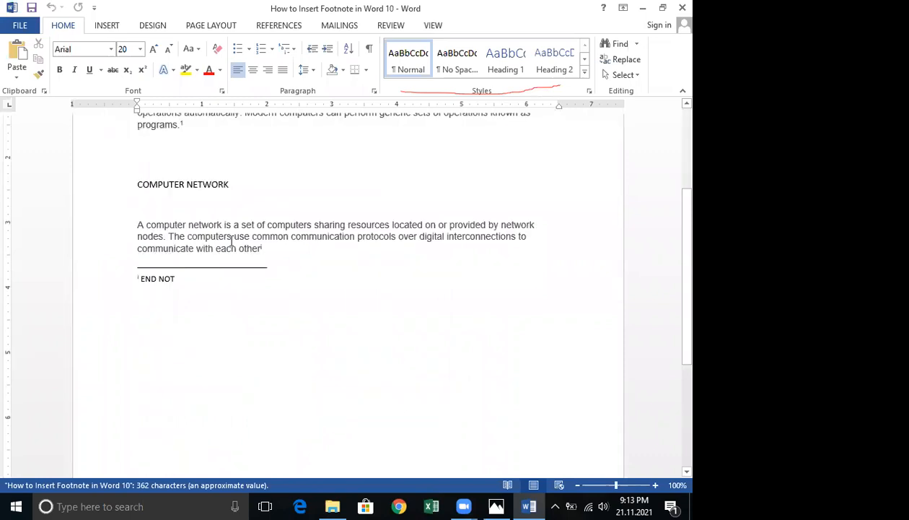
{"action": "left_click", "coordinate": [678, 7]}
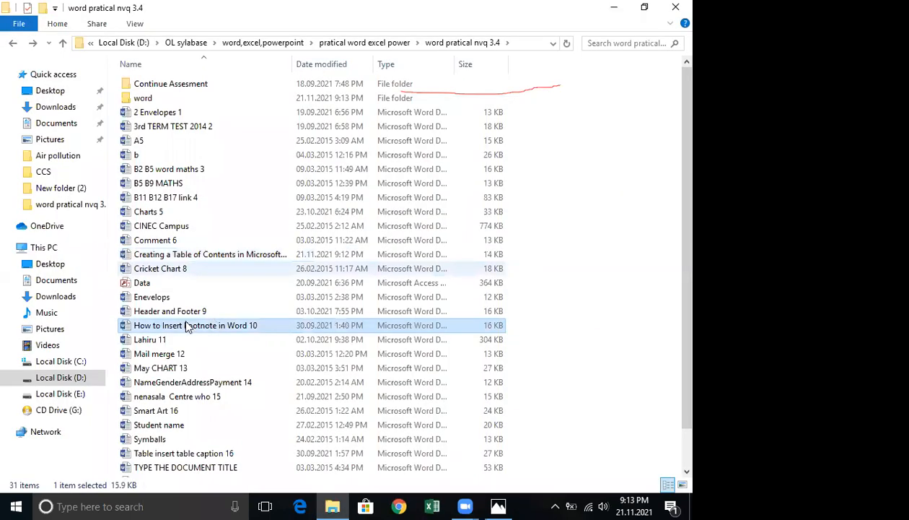
Open the 'Table insert table caption 16' document and scroll through its chart and captions.
{"action": "scroll", "coordinate": [187, 326], "scroll_direction": "down", "scroll_amount": 1}
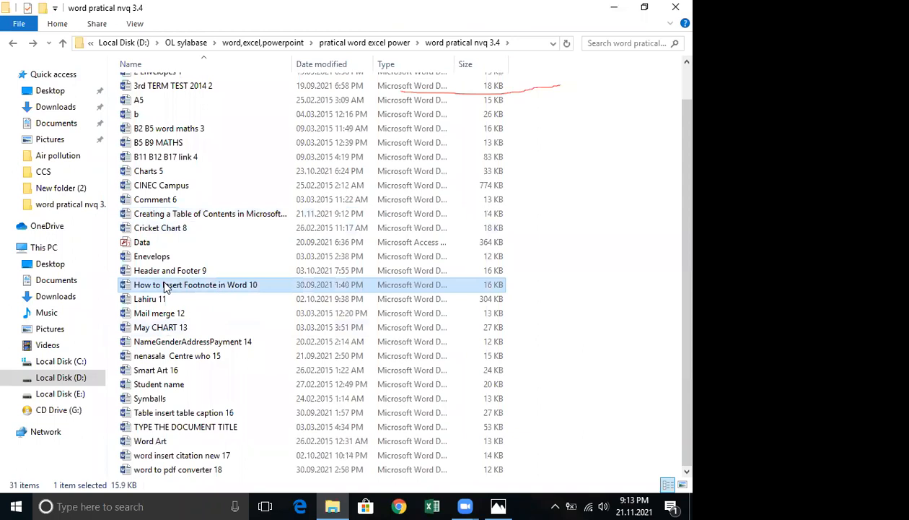
{"action": "double_click", "coordinate": [184, 414]}
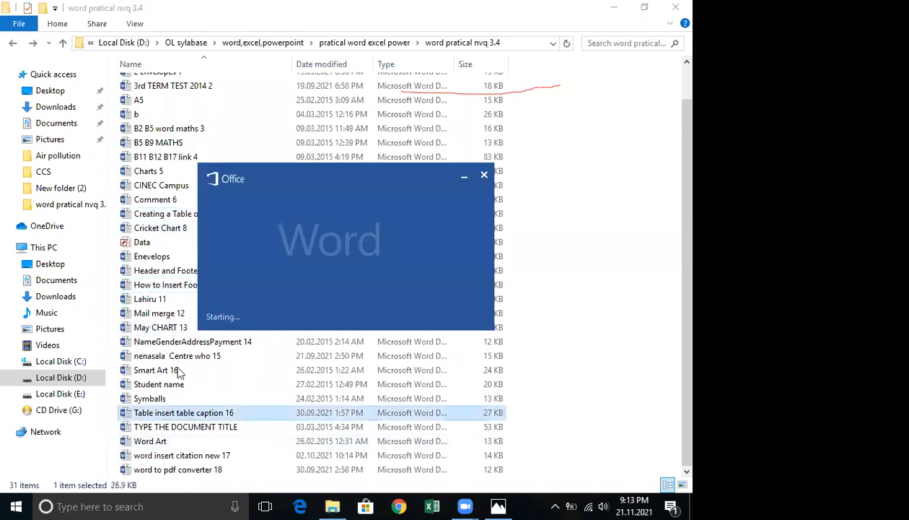
{"action": "scroll", "coordinate": [310, 307], "scroll_direction": "down", "scroll_amount": 2}
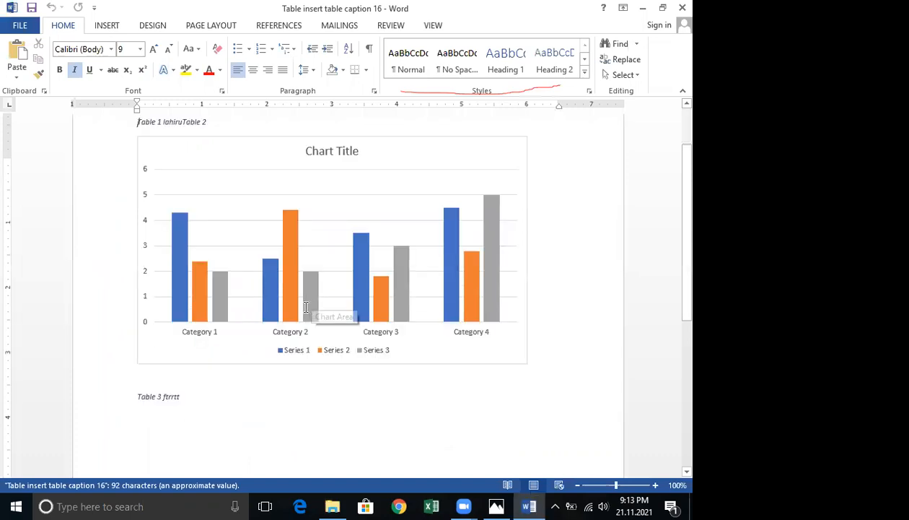
{"action": "scroll", "coordinate": [318, 310], "scroll_direction": "up", "scroll_amount": 2}
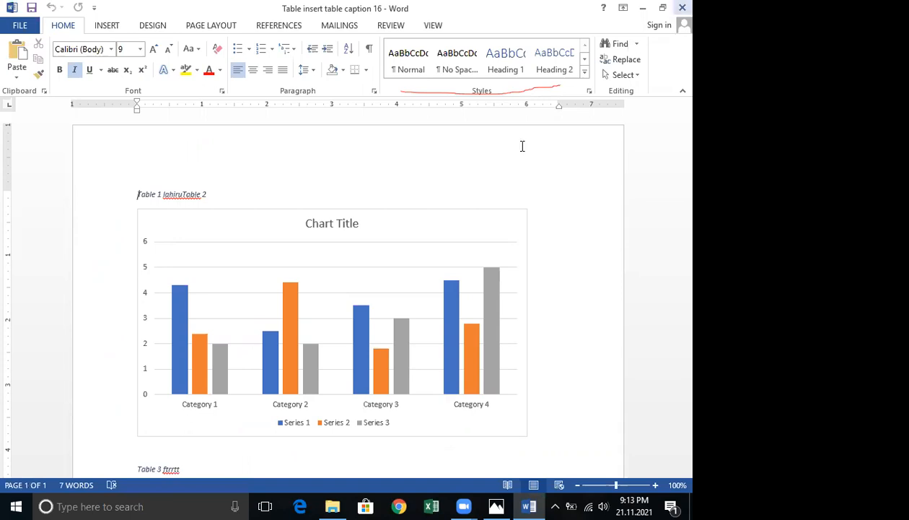
{"action": "scroll", "coordinate": [478, 216], "scroll_direction": "down", "scroll_amount": 1}
{"action": "scroll", "coordinate": [550, 261], "scroll_direction": "down", "scroll_amount": 1}
{"action": "scroll", "coordinate": [558, 260], "scroll_direction": "down", "scroll_amount": 1}
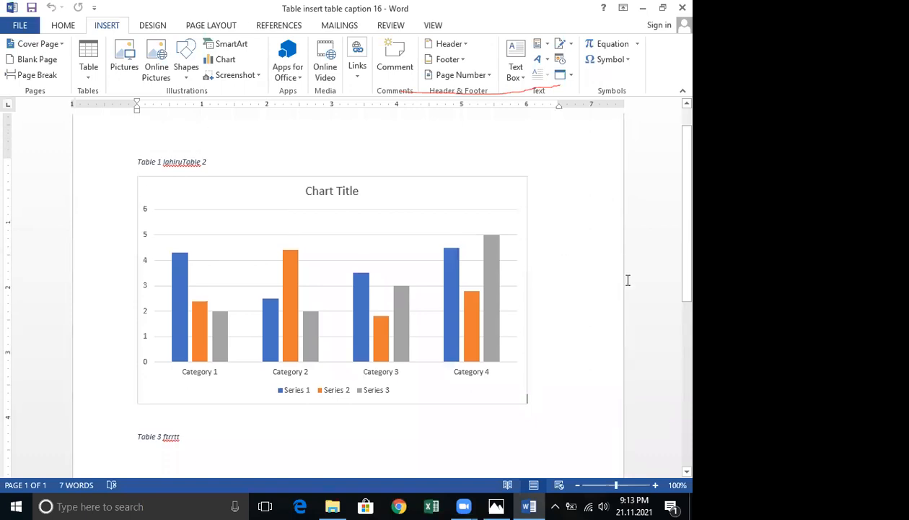
{"action": "left_click", "coordinate": [178, 171]}
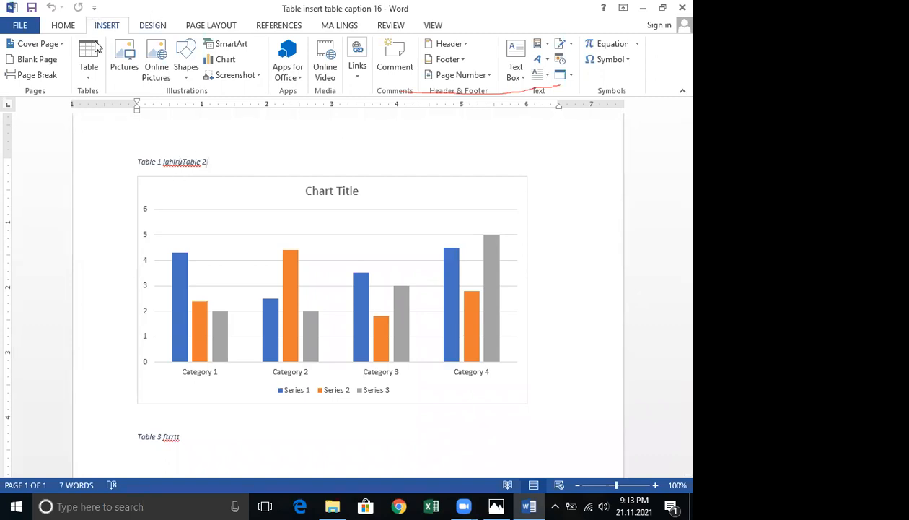
{"action": "left_click", "coordinate": [276, 24]}
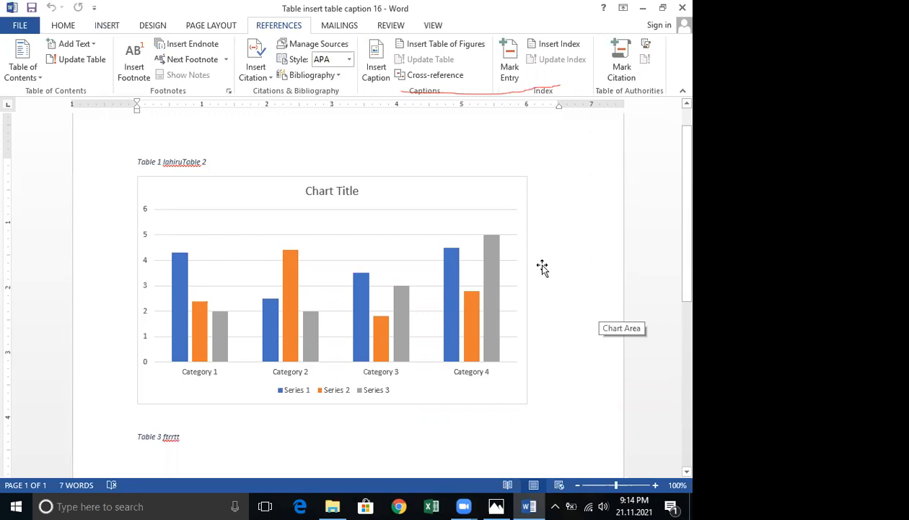
{"action": "left_click", "coordinate": [376, 72]}
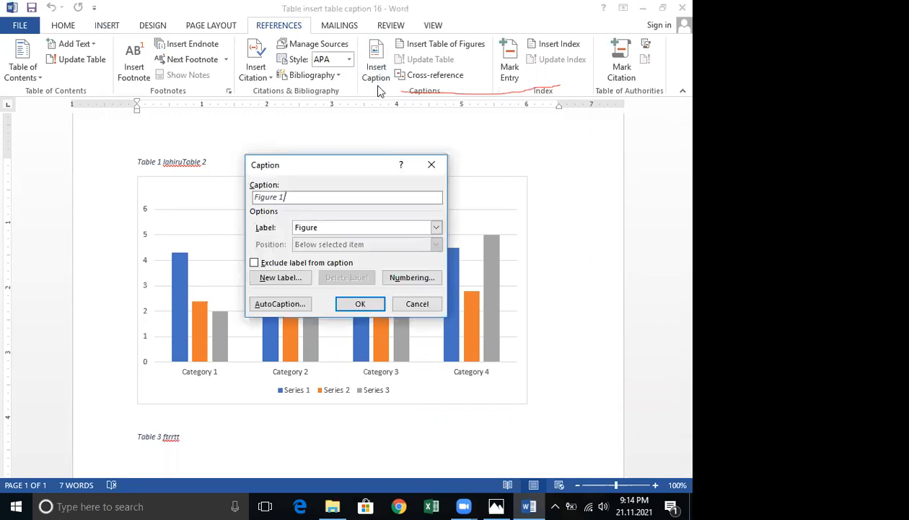
{"action": "left_click", "coordinate": [291, 282]}
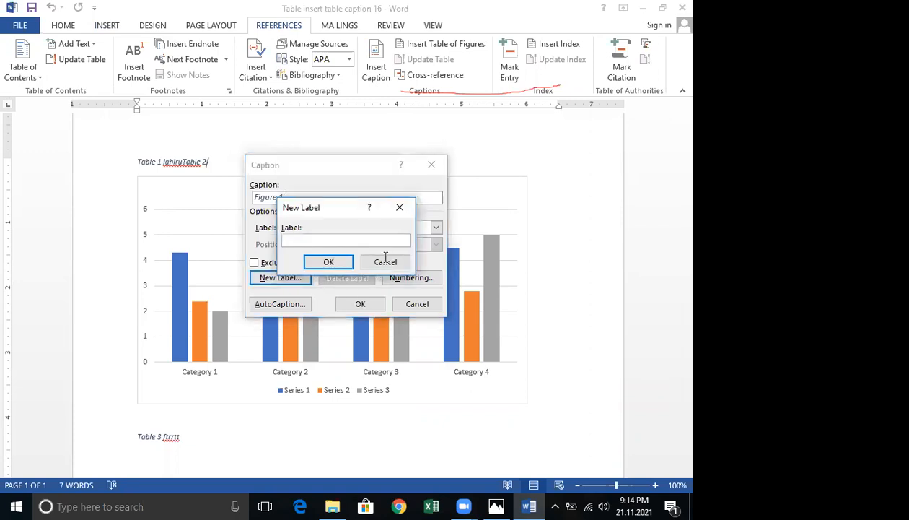
{"action": "key", "text": "Escape"}
{"action": "key", "text": "Escape"}
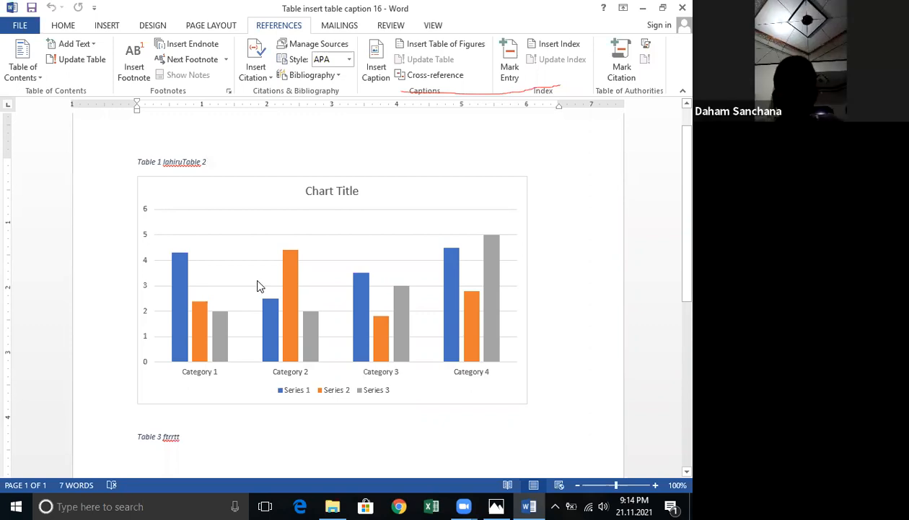
Open the chart's data in Excel 2013 for editing, then close the Excel window.
{"action": "left_click", "coordinate": [179, 266]}
{"action": "left_click", "coordinate": [147, 273]}
{"action": "right_click", "coordinate": [230, 282]}
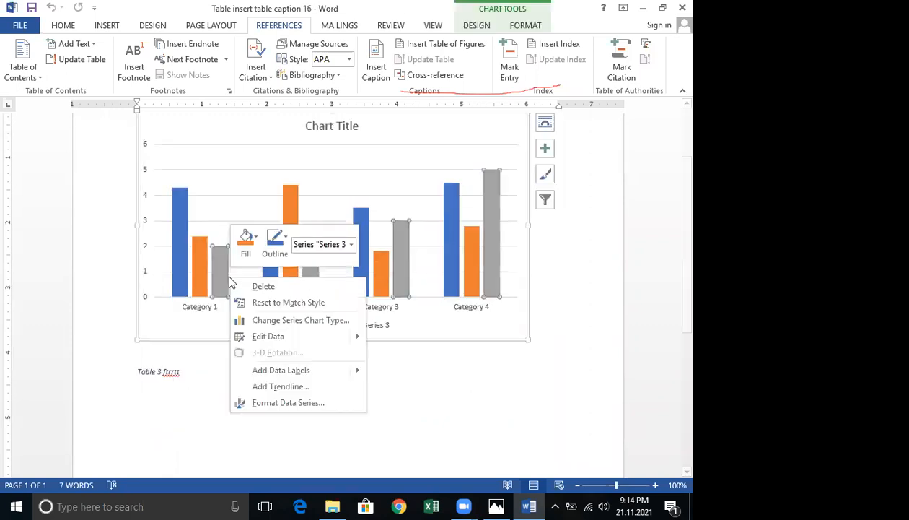
{"action": "mouse_move", "coordinate": [354, 336]}
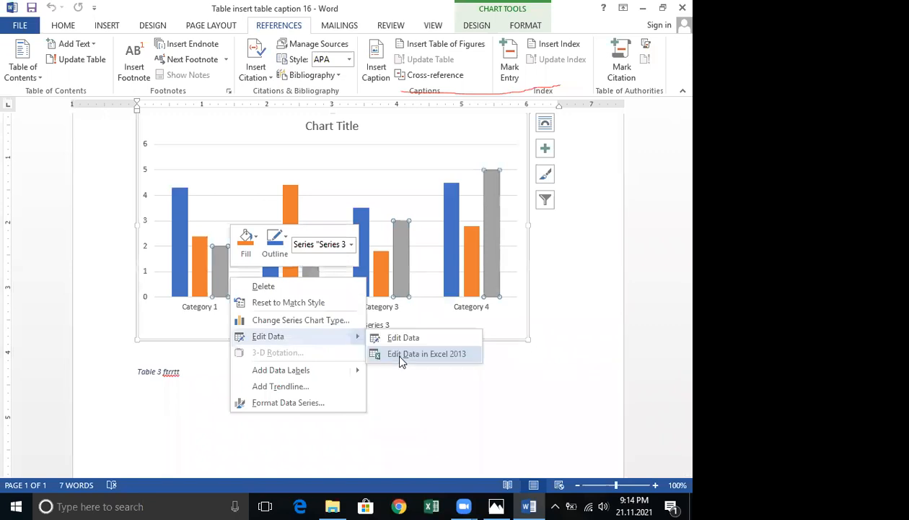
{"action": "left_click", "coordinate": [393, 351]}
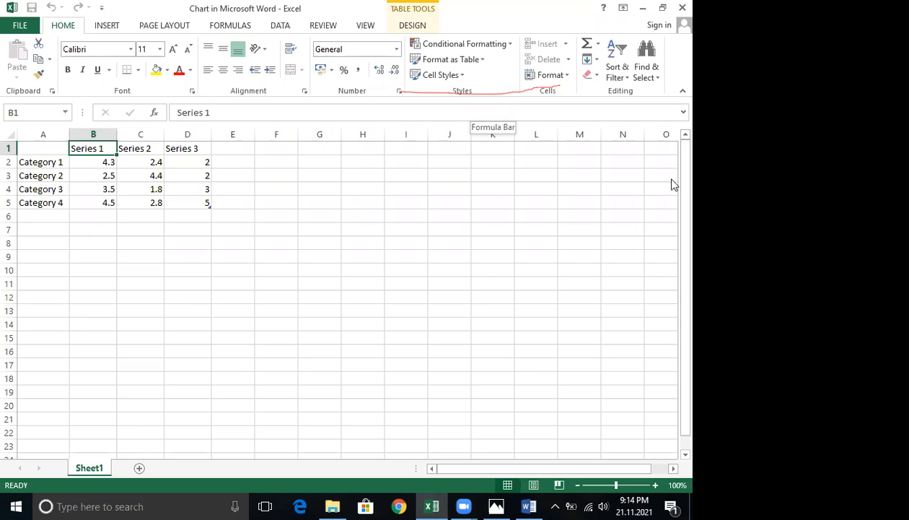
{"action": "left_click", "coordinate": [681, 7]}
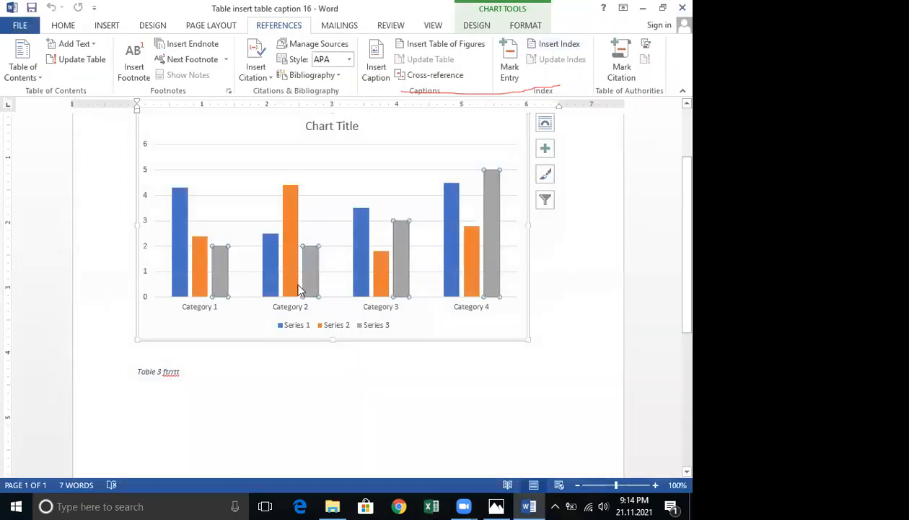
Examine the caption fields above and below the chart.
{"action": "scroll", "coordinate": [300, 289], "scroll_direction": "up", "scroll_amount": 3}
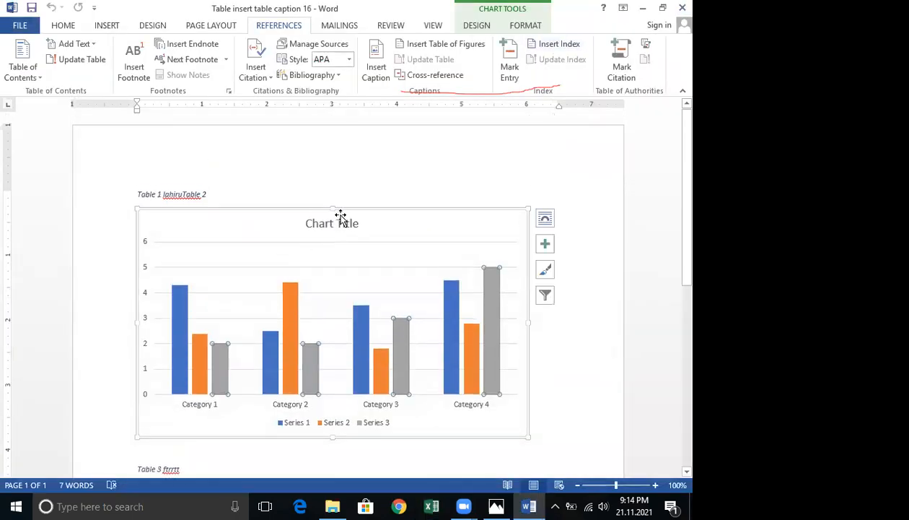
{"action": "left_click", "coordinate": [221, 196]}
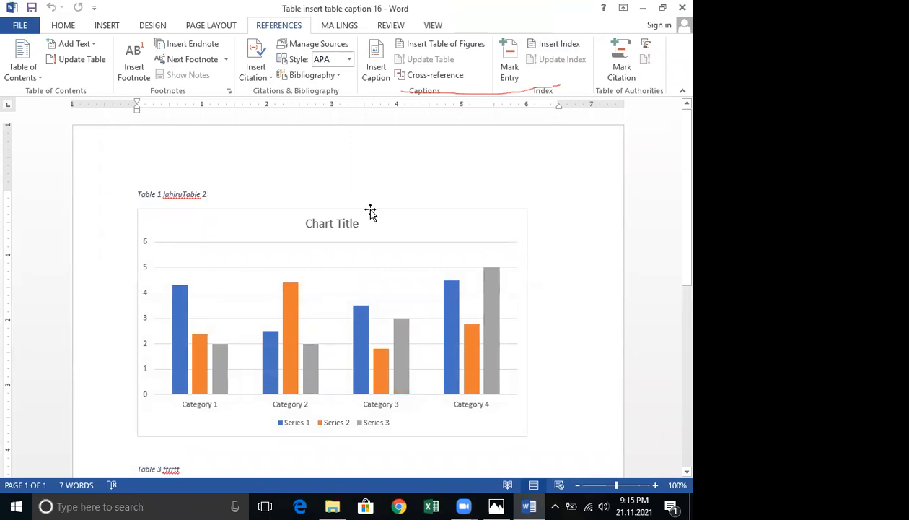
{"action": "left_click", "coordinate": [315, 226]}
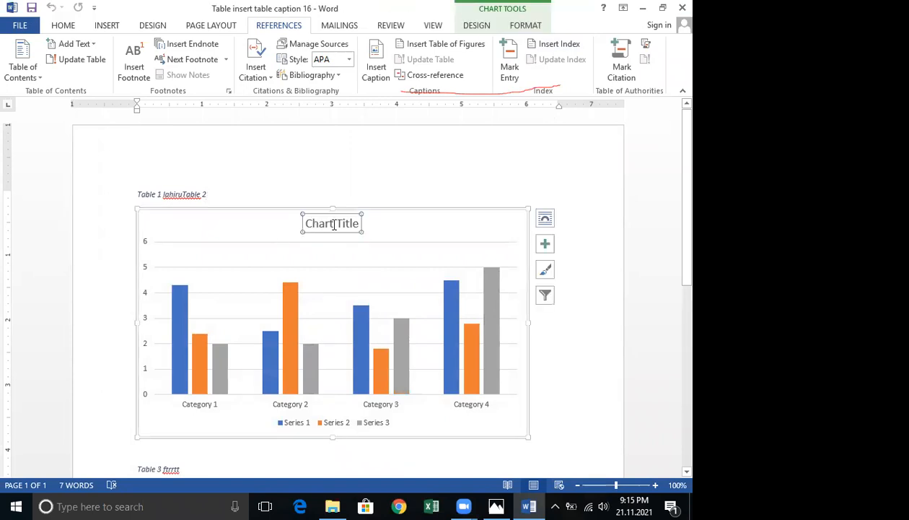
{"action": "left_click", "coordinate": [177, 195]}
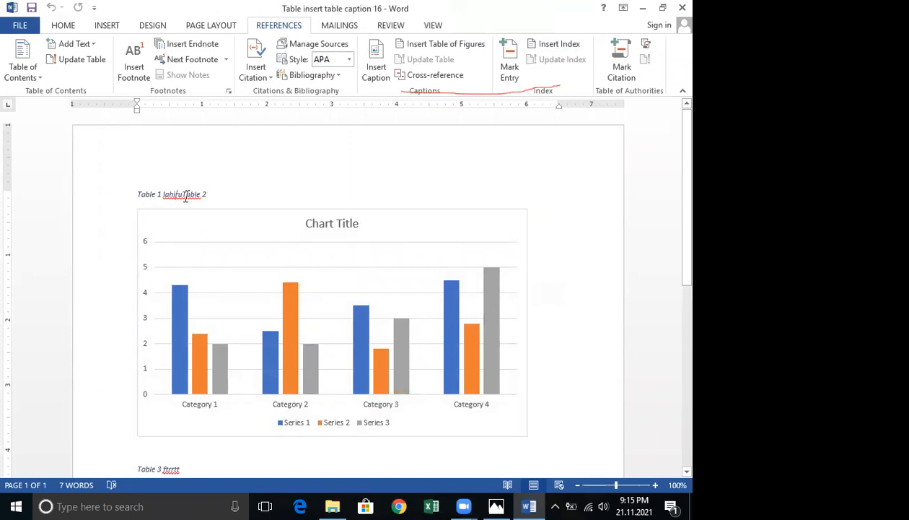
{"action": "left_click_drag", "start_coordinate": [209, 195], "coordinate": [159, 193]}
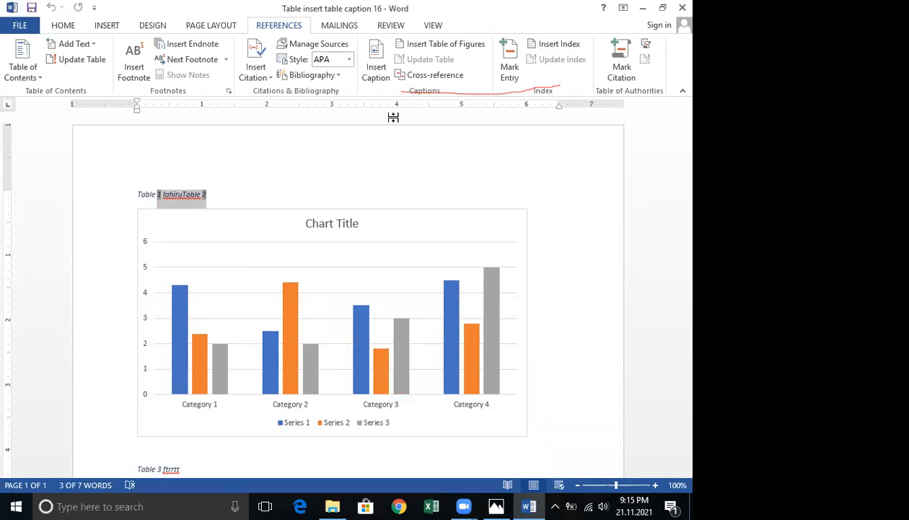
{"action": "scroll", "coordinate": [387, 124], "scroll_direction": "down", "scroll_amount": 5}
{"action": "scroll", "coordinate": [394, 135], "scroll_direction": "up", "scroll_amount": 5}
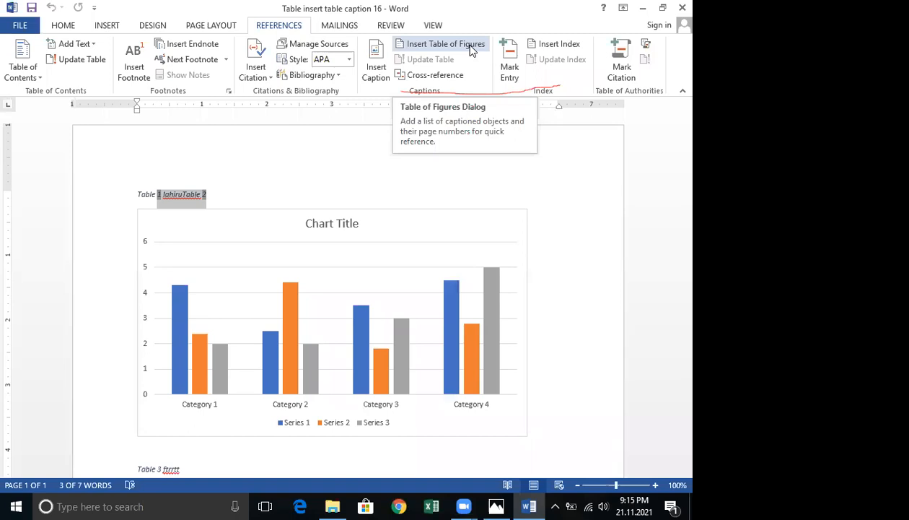
{"action": "scroll", "coordinate": [310, 299], "scroll_direction": "down", "scroll_amount": 5}
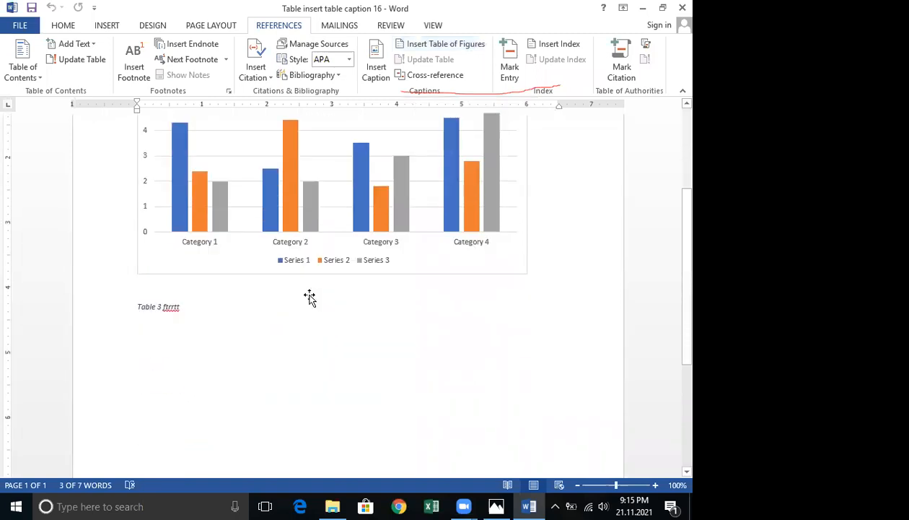
{"action": "scroll", "coordinate": [311, 299], "scroll_direction": "up", "scroll_amount": 4}
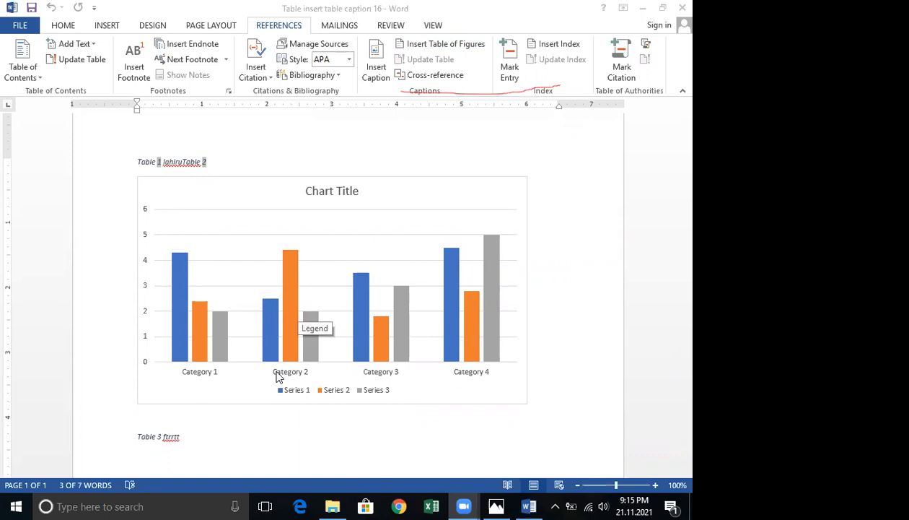
{"action": "left_click", "coordinate": [206, 161]}
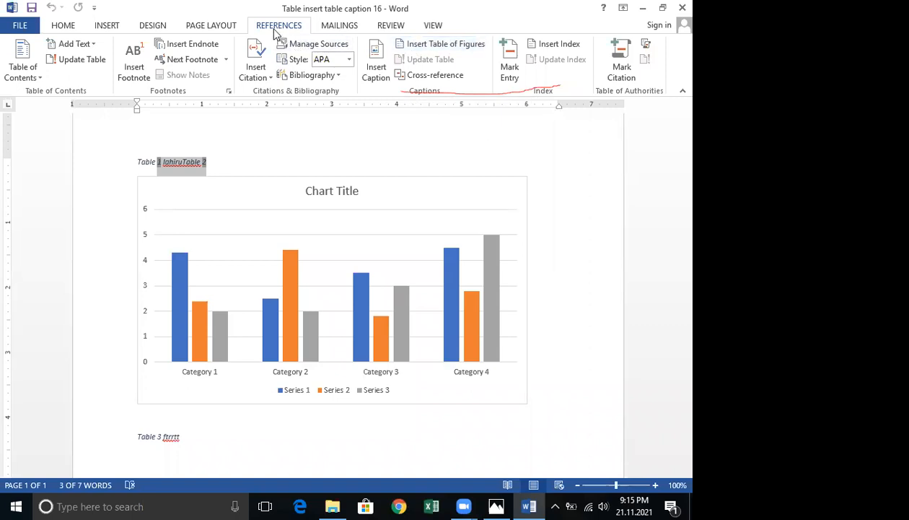
Open the Table of Figures dialog and scroll through its print preview of figure entries.
{"action": "left_click", "coordinate": [413, 47]}
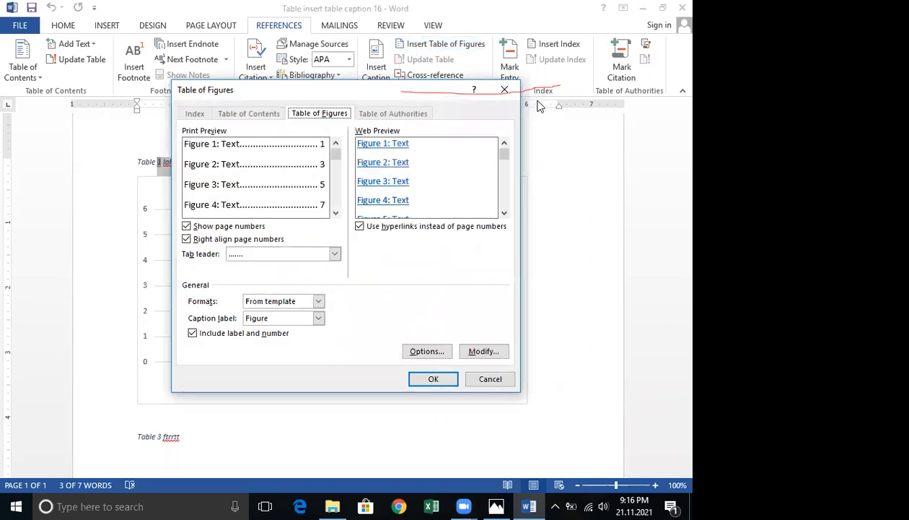
{"action": "left_click", "coordinate": [505, 91]}
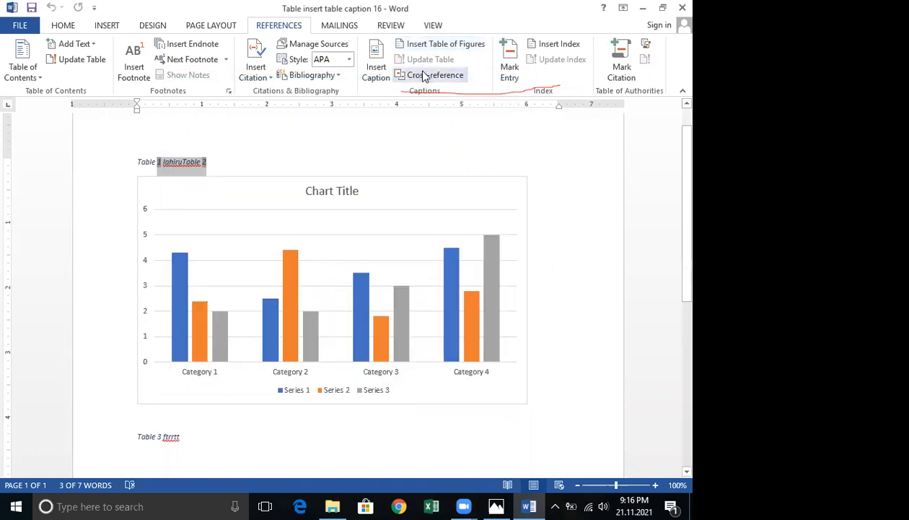
{"action": "left_click", "coordinate": [445, 47]}
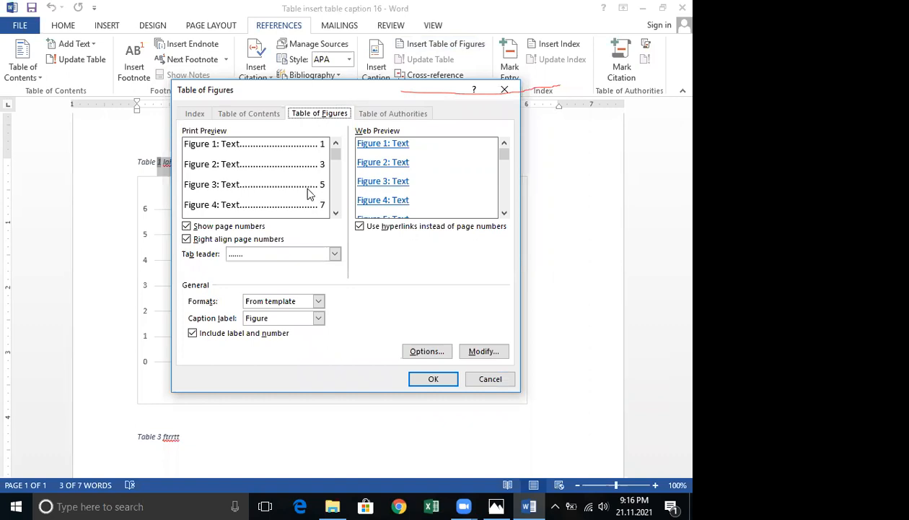
{"action": "mouse_move", "coordinate": [334, 152]}
{"action": "left_mouse_down"}
{"action": "mouse_move", "coordinate": [335, 199]}
{"action": "mouse_move", "coordinate": [335, 148]}
{"action": "left_mouse_up"}
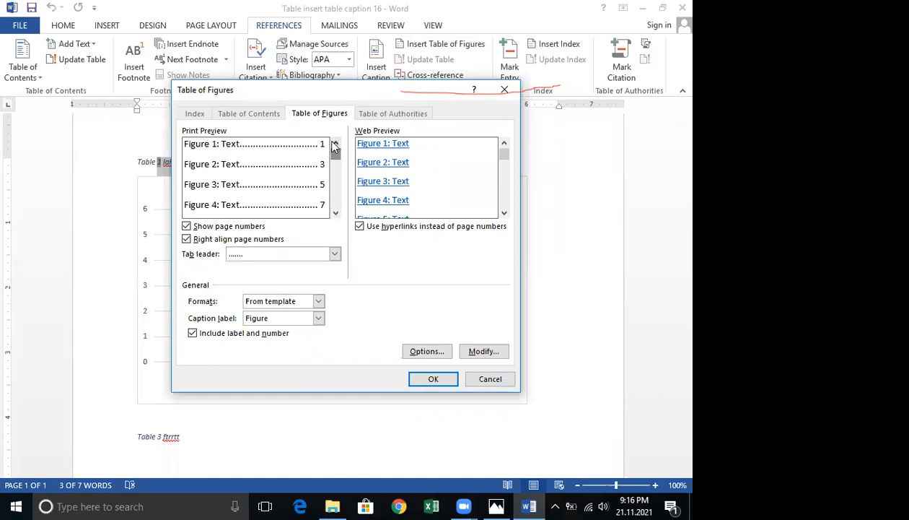
Open the Table of Figures style's Modify Style settings, examine its name and formatting, and close them.
{"action": "left_click", "coordinate": [488, 352]}
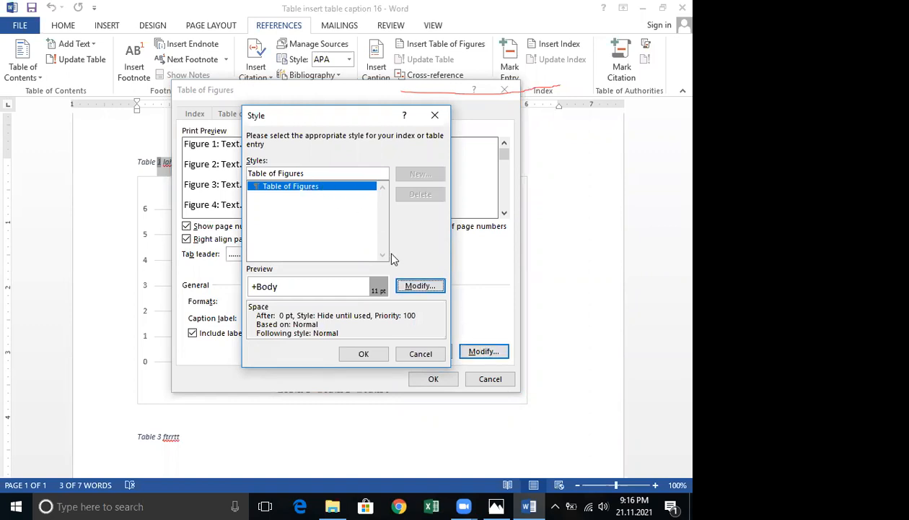
{"action": "left_click", "coordinate": [420, 287]}
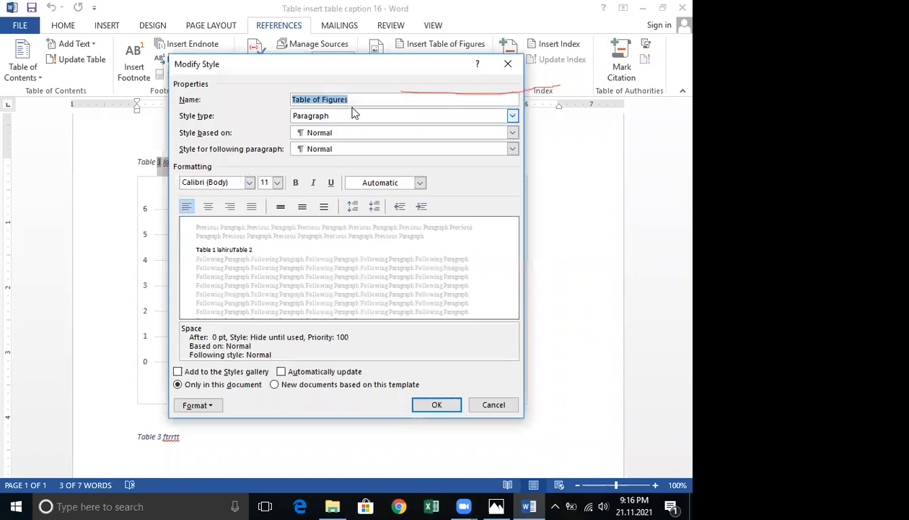
{"action": "left_click_drag", "start_coordinate": [352, 99], "coordinate": [272, 104]}
{"action": "left_click", "coordinate": [508, 64]}
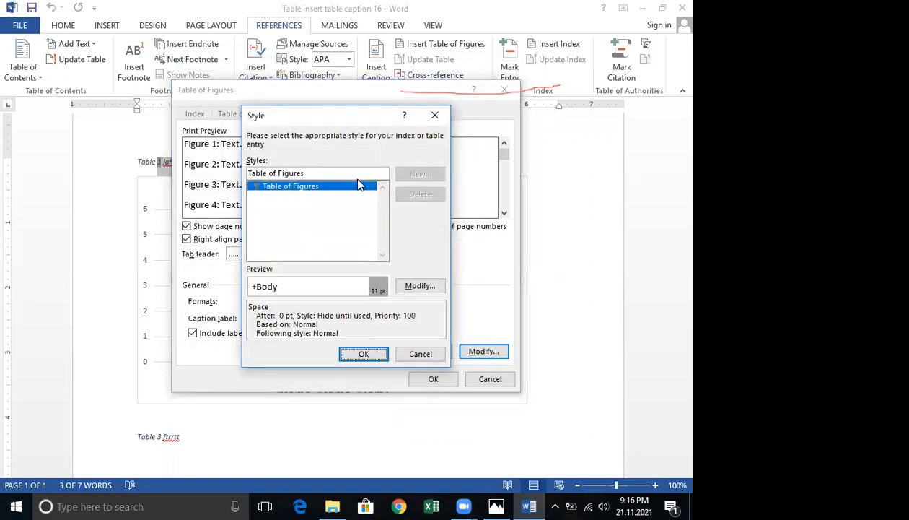
{"action": "left_click", "coordinate": [420, 354]}
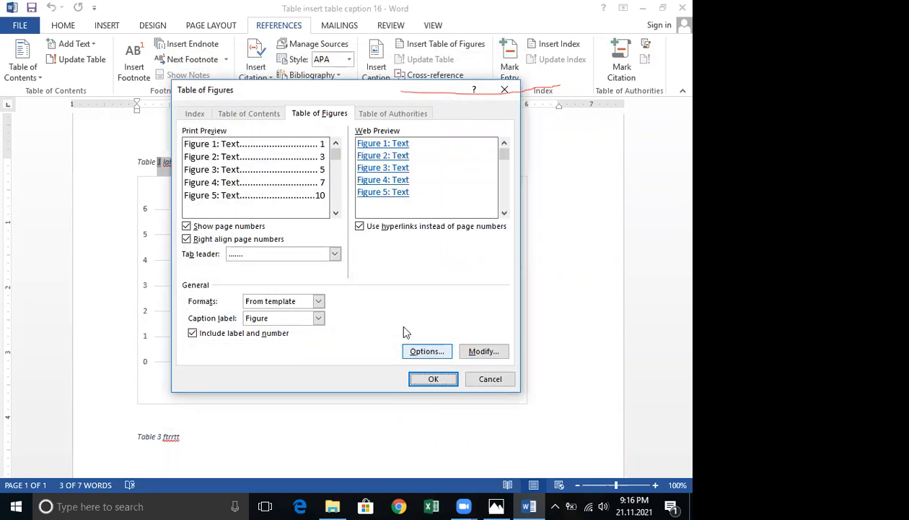
Reopen the Modify Style dialog for the Table of Figures style to edit its formatting.
{"action": "left_click", "coordinate": [484, 353]}
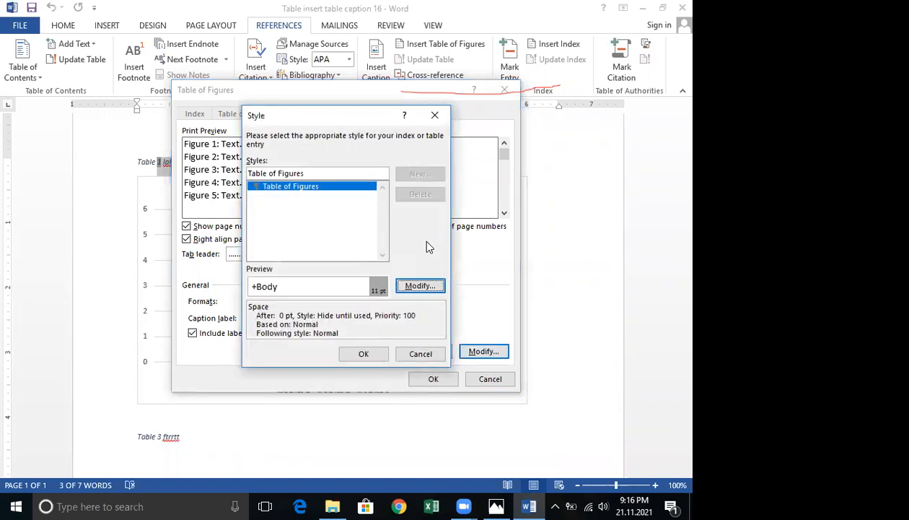
{"action": "left_click", "coordinate": [420, 286]}
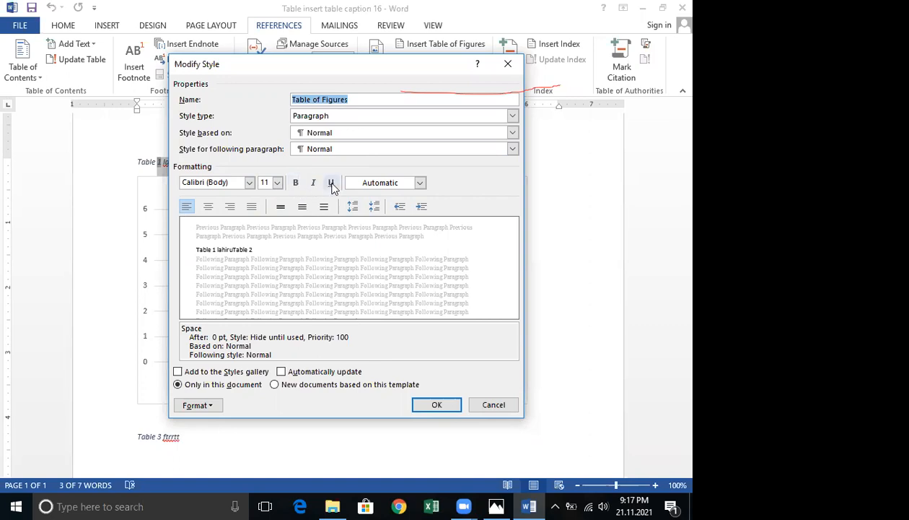
{"action": "left_click", "coordinate": [379, 184]}
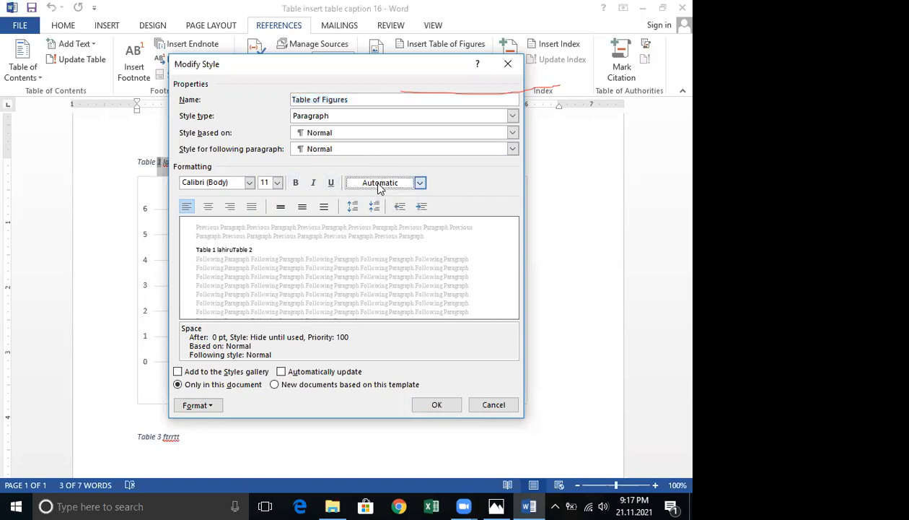
{"action": "left_click", "coordinate": [380, 185]}
{"action": "left_click", "coordinate": [471, 184]}
{"action": "left_click", "coordinate": [494, 405]}
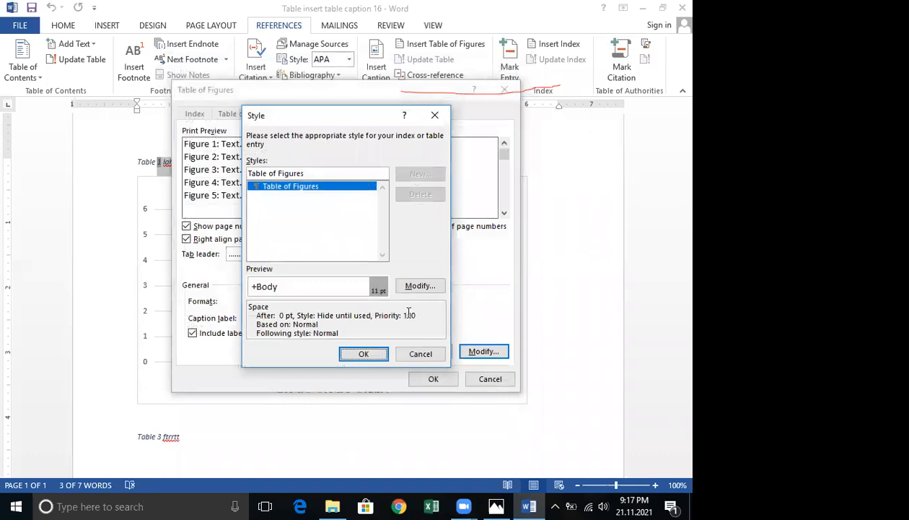
Try a first-line indent in the Table of Figures style's paragraph settings, cancelling both dialogs.
{"action": "left_click", "coordinate": [416, 286]}
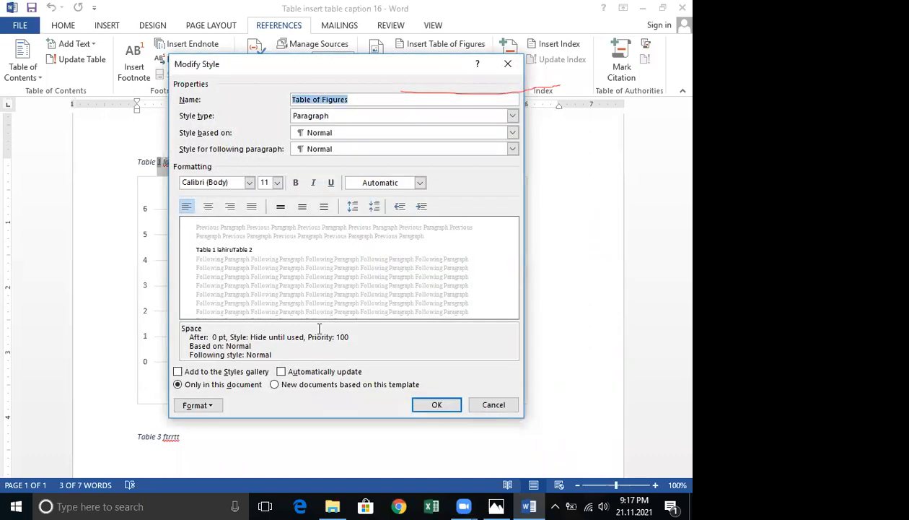
{"action": "left_click", "coordinate": [210, 406]}
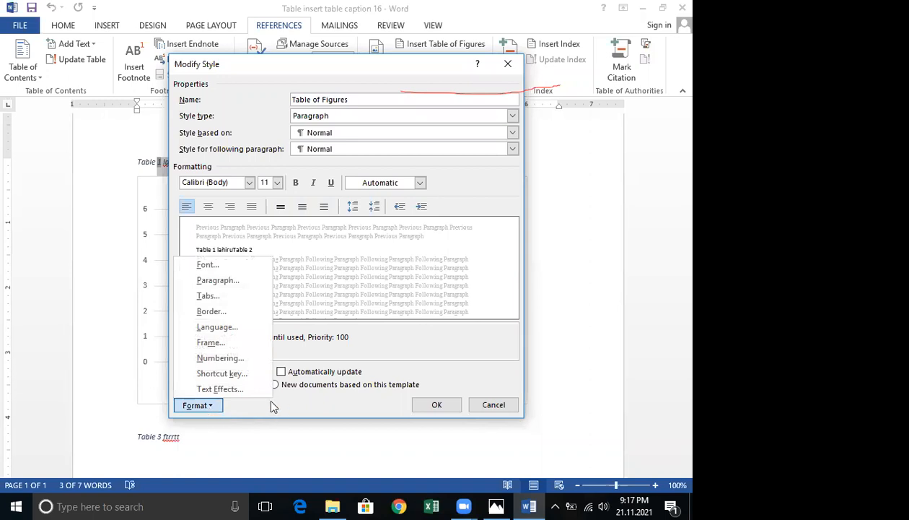
{"action": "left_click", "coordinate": [217, 280]}
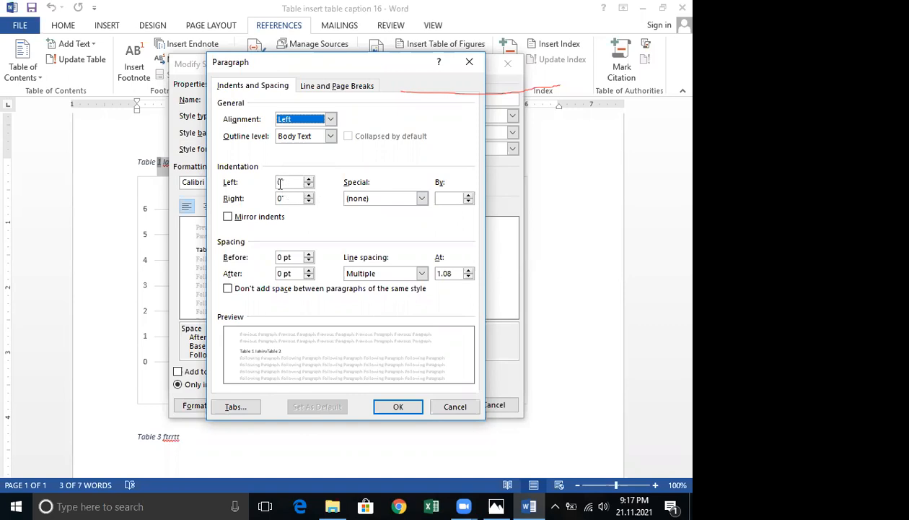
{"action": "left_click", "coordinate": [410, 196]}
{"action": "left_click", "coordinate": [411, 196]}
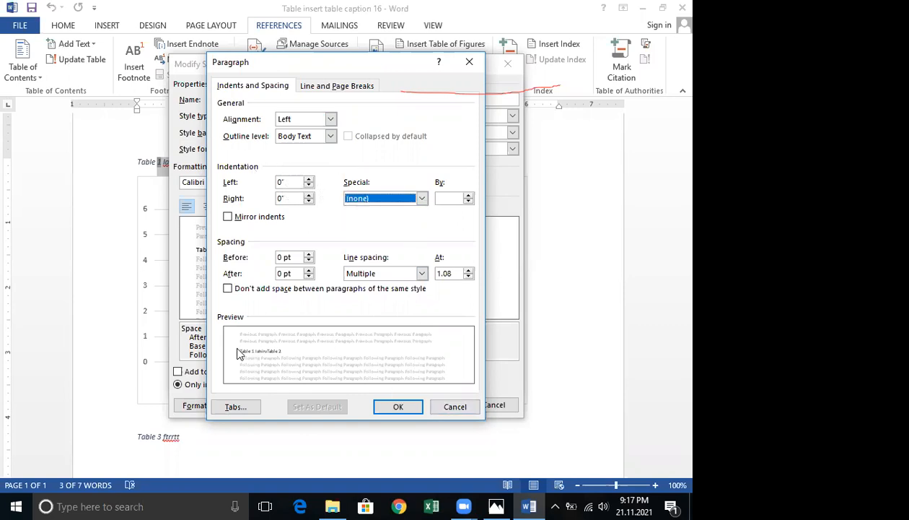
{"action": "left_click", "coordinate": [411, 203]}
{"action": "left_click", "coordinate": [381, 215]}
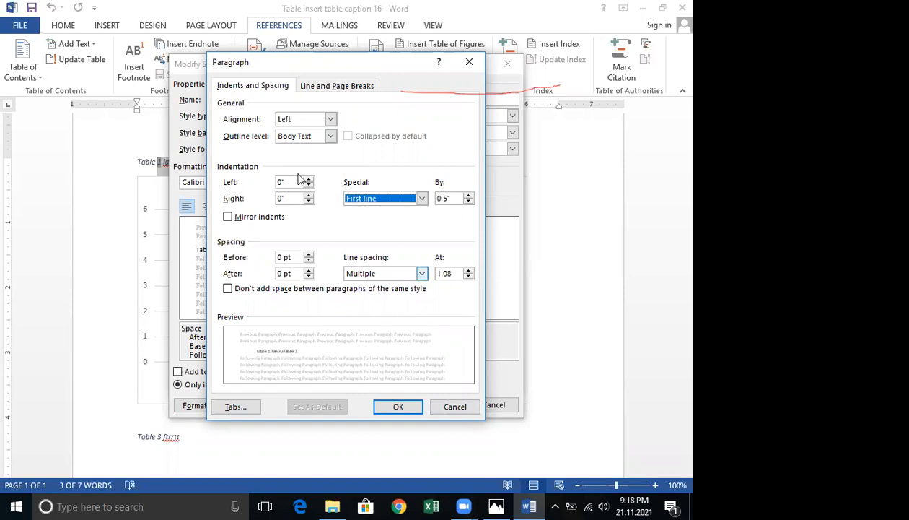
{"action": "left_click", "coordinate": [468, 196]}
{"action": "left_click", "coordinate": [469, 196]}
{"action": "left_click", "coordinate": [468, 196]}
{"action": "left_click", "coordinate": [469, 196]}
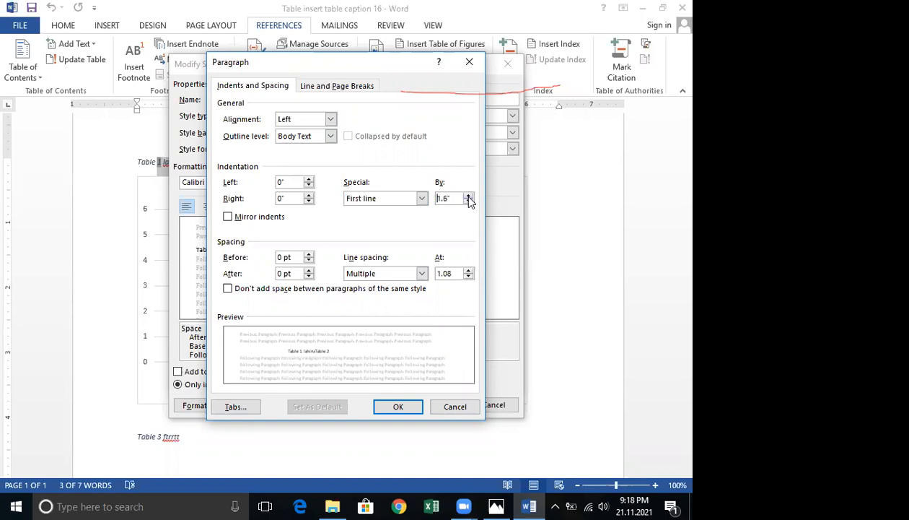
{"action": "left_click", "coordinate": [468, 196]}
{"action": "left_click", "coordinate": [468, 196]}
{"action": "left_click", "coordinate": [469, 202]}
{"action": "left_click", "coordinate": [468, 202]}
{"action": "left_click", "coordinate": [468, 202]}
{"action": "left_click", "coordinate": [468, 202]}
{"action": "left_click", "coordinate": [454, 407]}
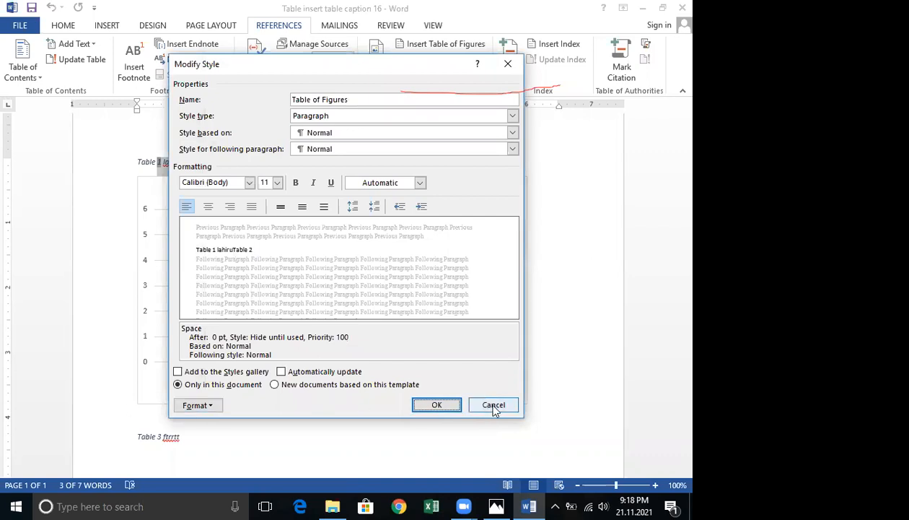
{"action": "left_click", "coordinate": [494, 406]}
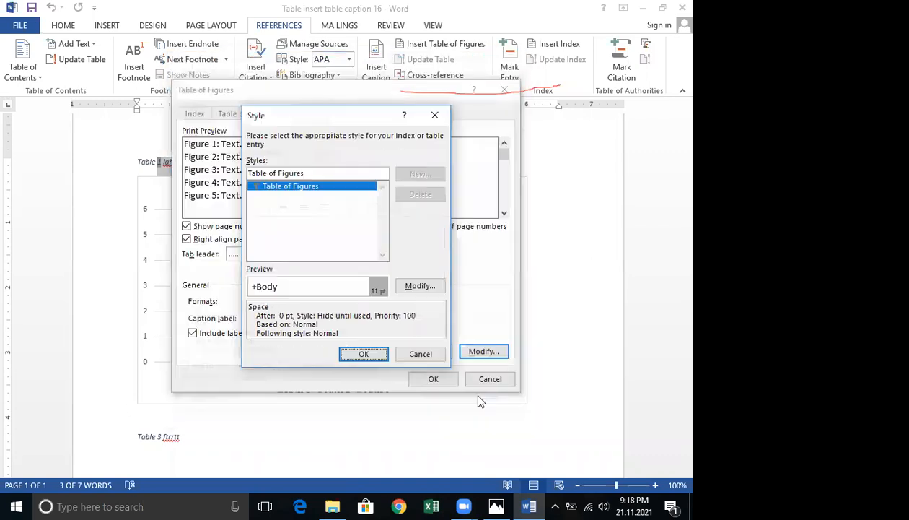
Insert a table of figures built from the Caption style, then undo the insertion.
{"action": "left_click", "coordinate": [404, 358]}
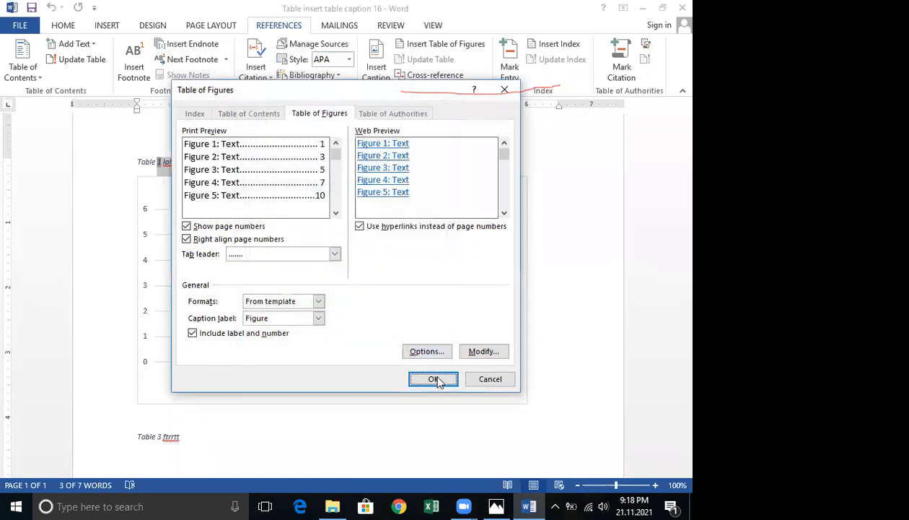
{"action": "left_click", "coordinate": [425, 354]}
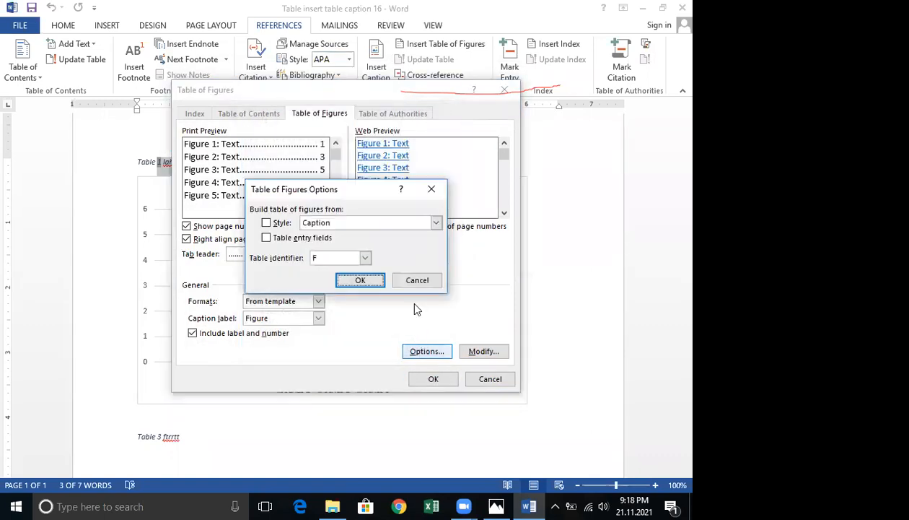
{"action": "left_click", "coordinate": [437, 223]}
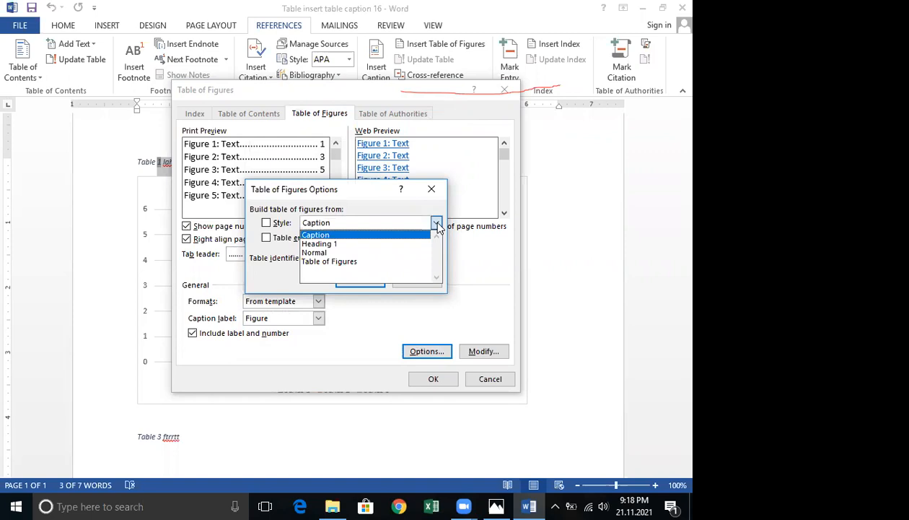
{"action": "left_click", "coordinate": [365, 236]}
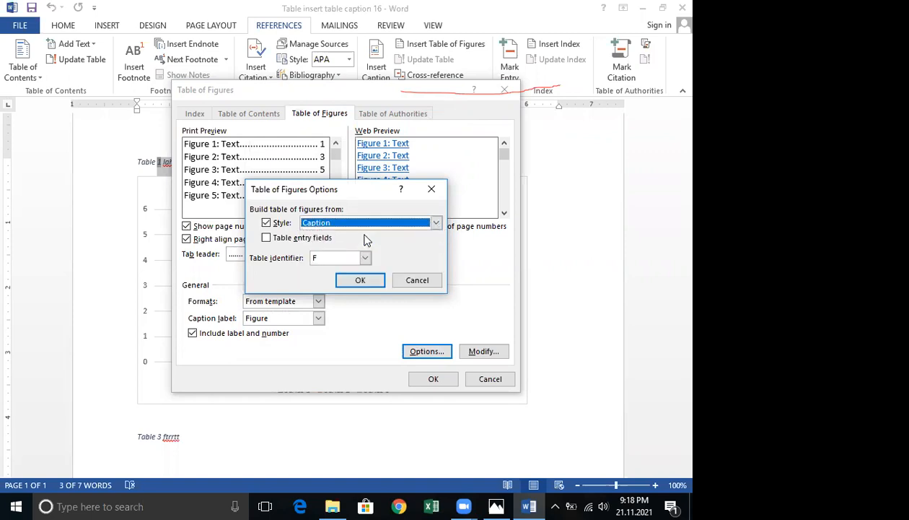
{"action": "left_click", "coordinate": [361, 222]}
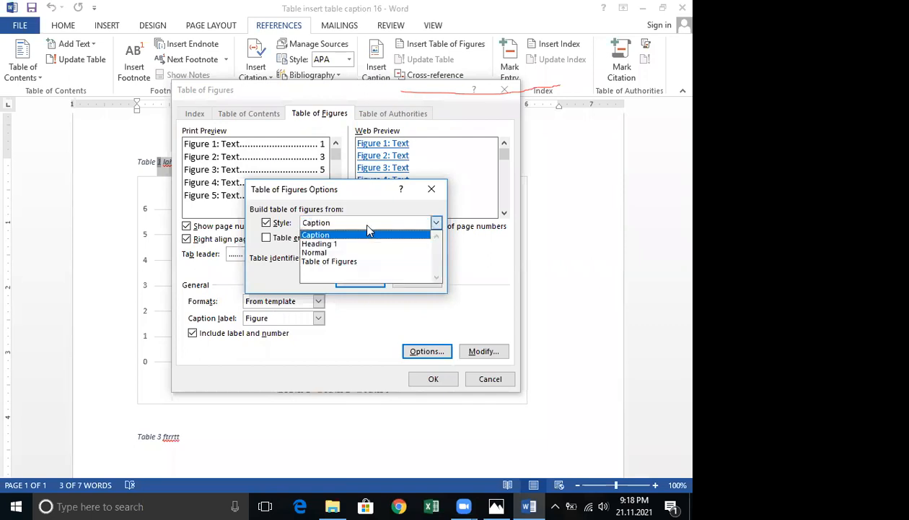
{"action": "left_click", "coordinate": [332, 236]}
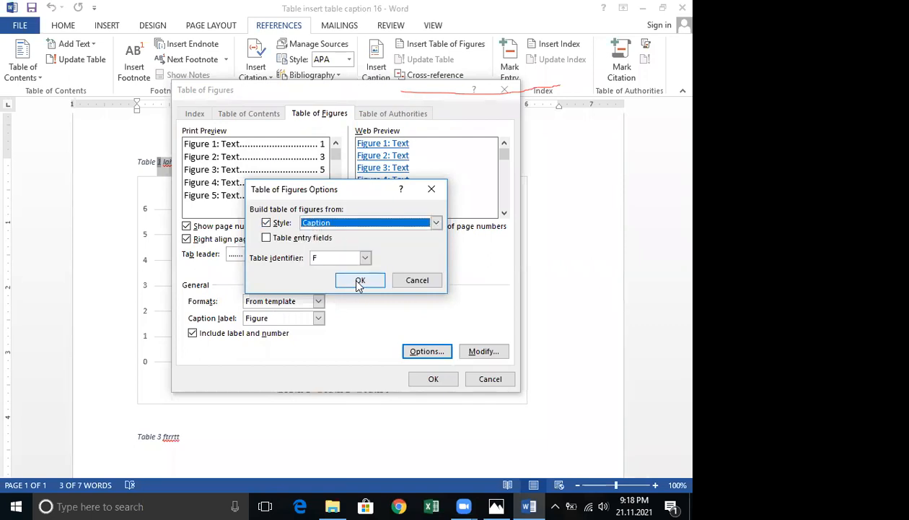
{"action": "left_click", "coordinate": [359, 281]}
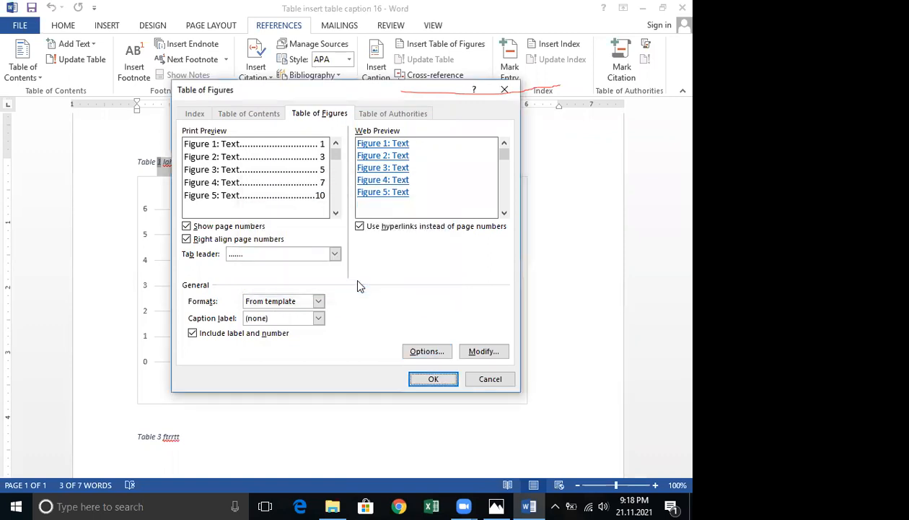
{"action": "left_click", "coordinate": [432, 380]}
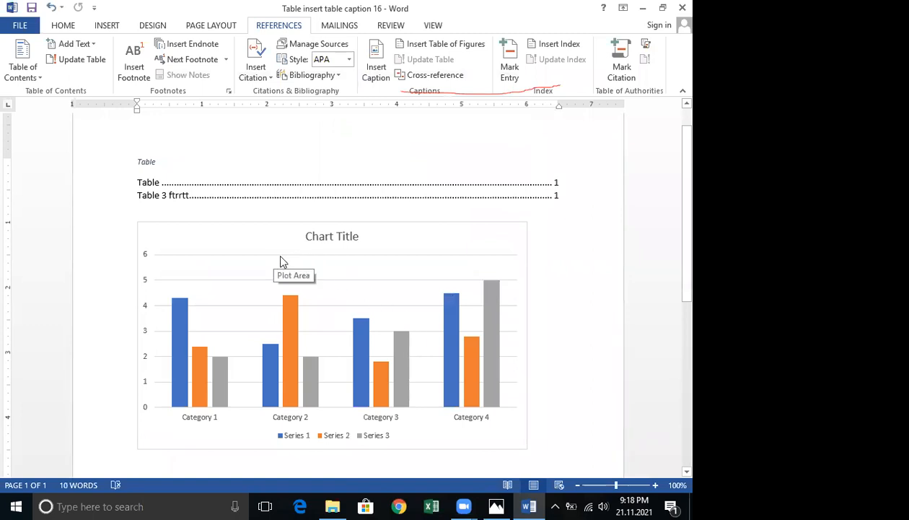
{"action": "key", "text": "ctrl+z"}
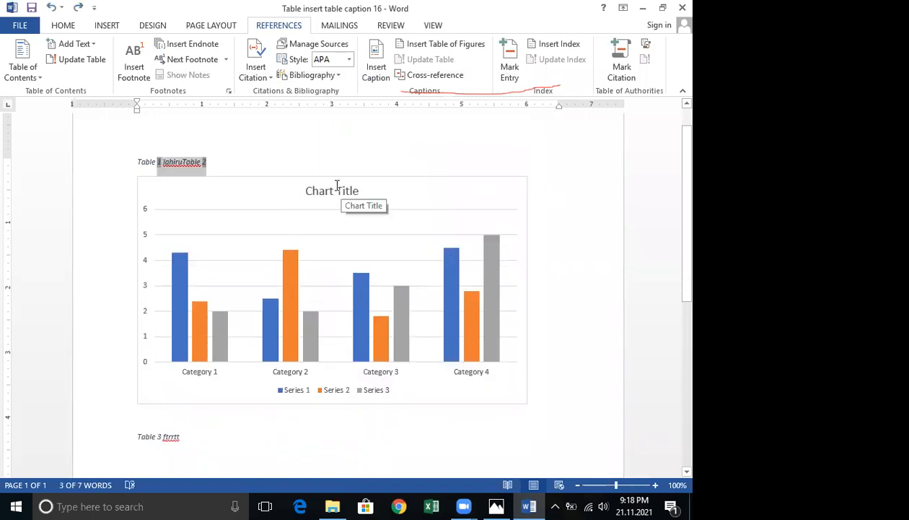
Create a new caption label with the user's name and apply it to the caption above the chart.
{"action": "left_click", "coordinate": [376, 72]}
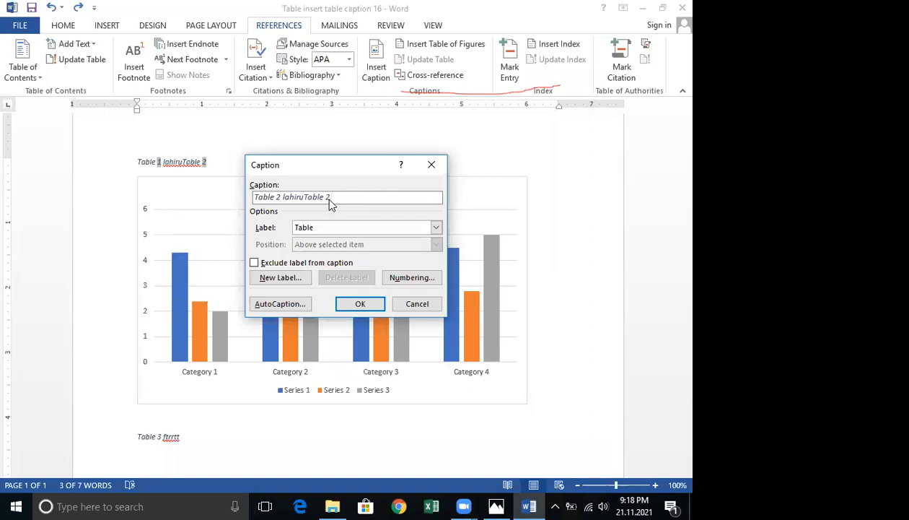
{"action": "left_click_drag", "start_coordinate": [330, 197], "coordinate": [249, 209]}
{"action": "left_click", "coordinate": [281, 277]}
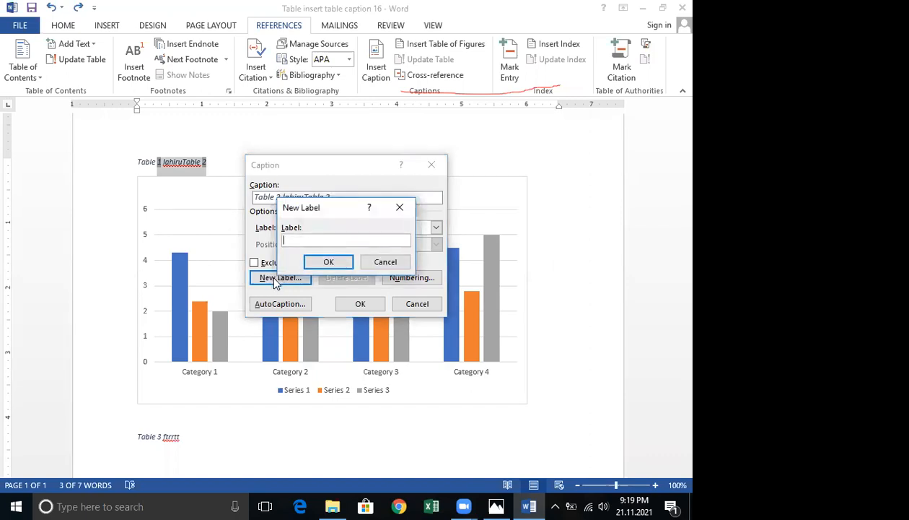
{"action": "type", "text": "madusanka"}
{"action": "left_click", "coordinate": [334, 262]}
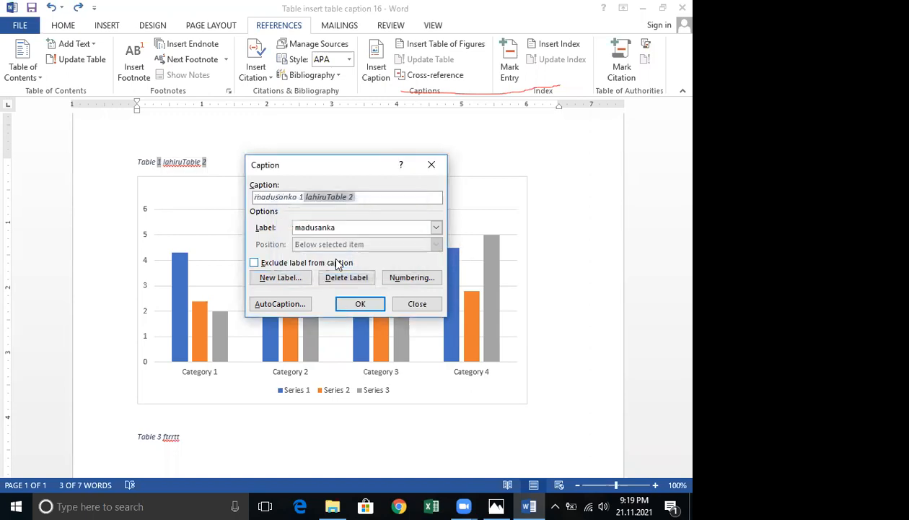
{"action": "left_click", "coordinate": [356, 303]}
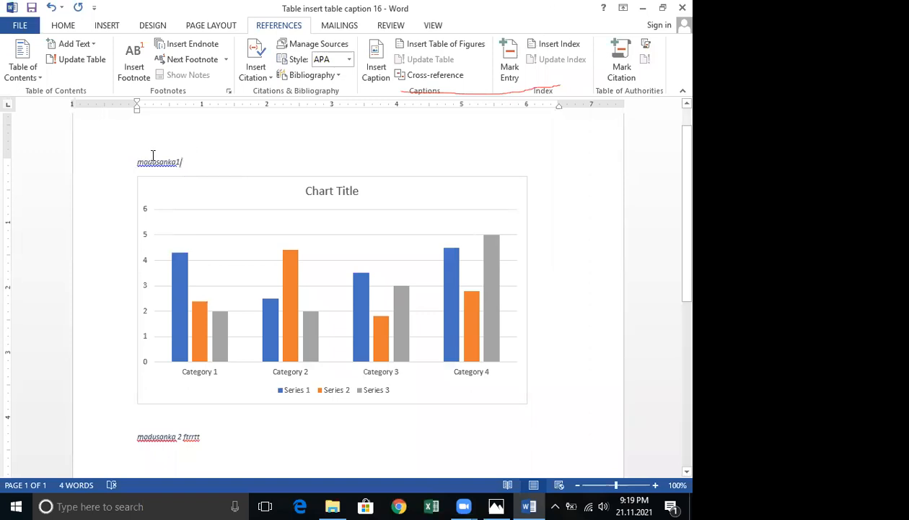
Examine the caption's New Label, Numbering and AutoCaption options without changing them.
{"action": "left_click_drag", "start_coordinate": [181, 165], "coordinate": [140, 165]}
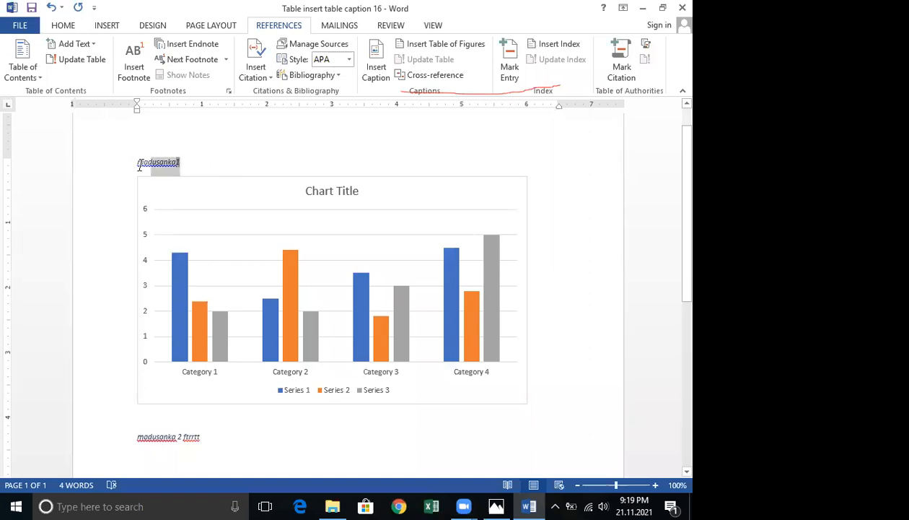
{"action": "left_click", "coordinate": [373, 75]}
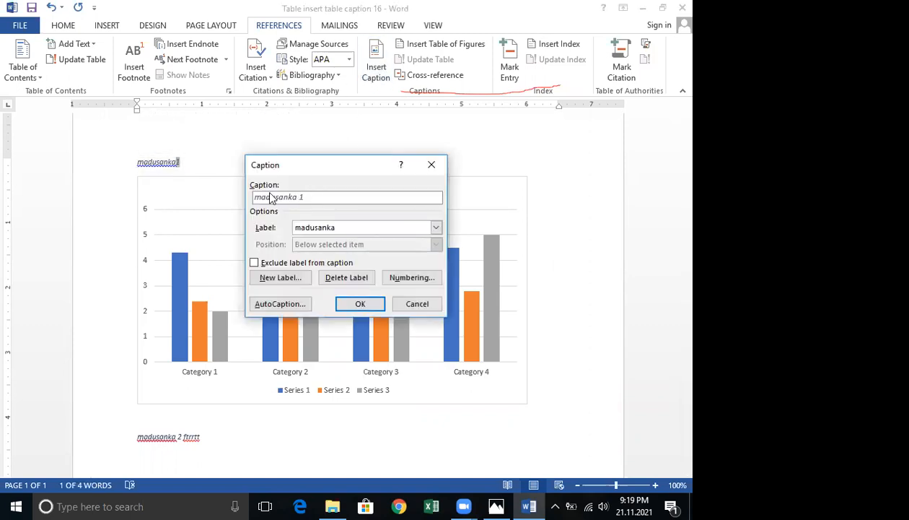
{"action": "left_click", "coordinate": [298, 280]}
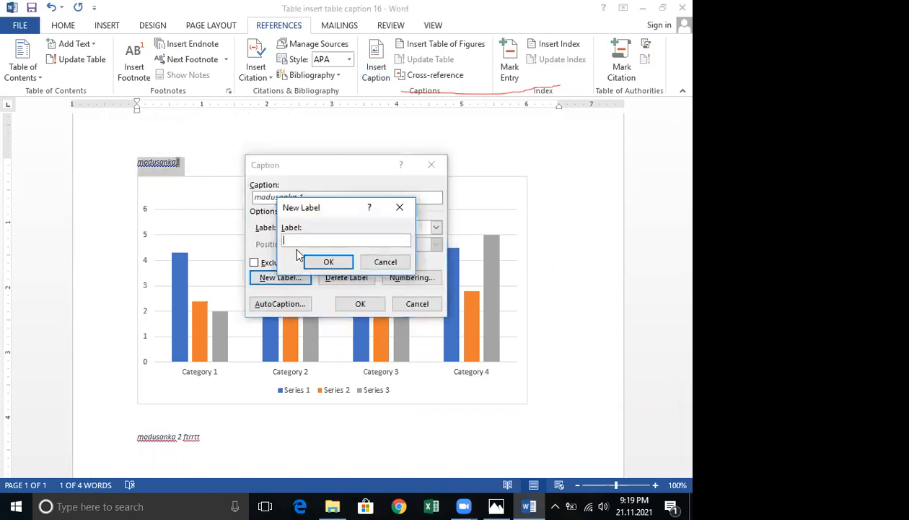
{"action": "left_click", "coordinate": [386, 262]}
{"action": "left_click", "coordinate": [410, 279]}
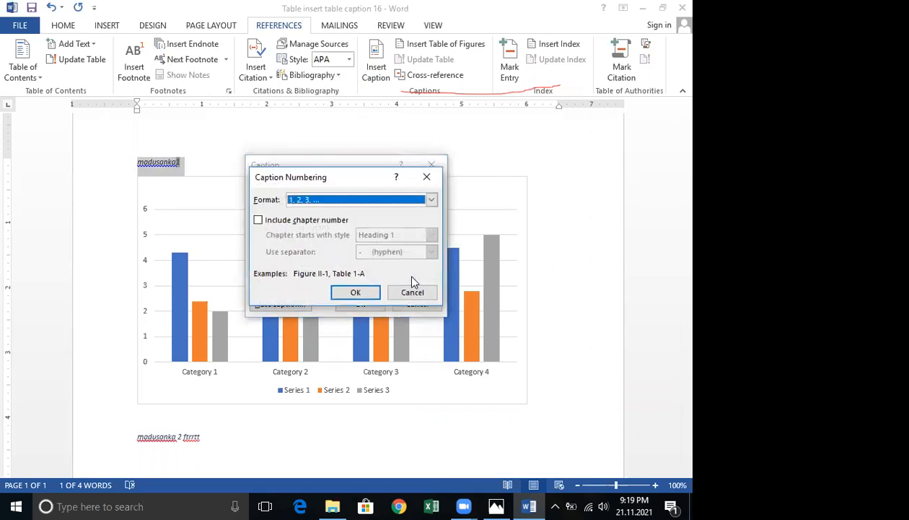
{"action": "left_click", "coordinate": [350, 296]}
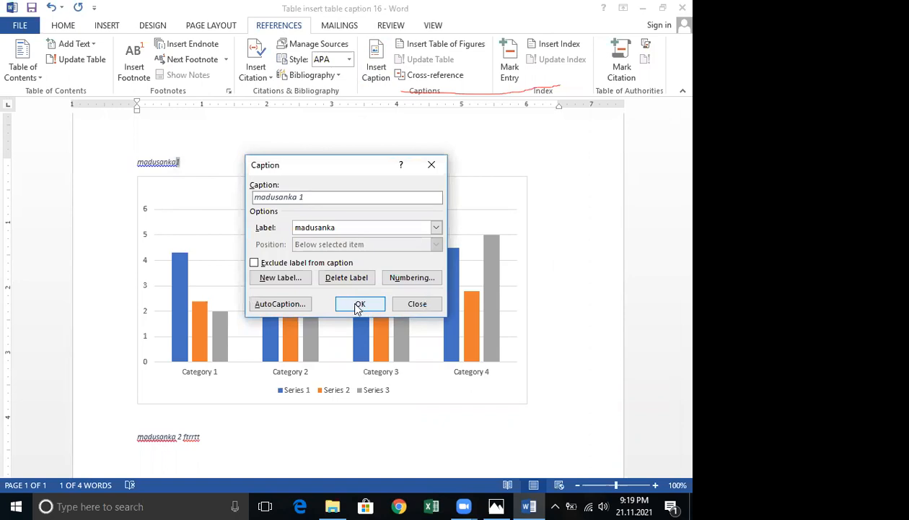
{"action": "left_click", "coordinate": [285, 303]}
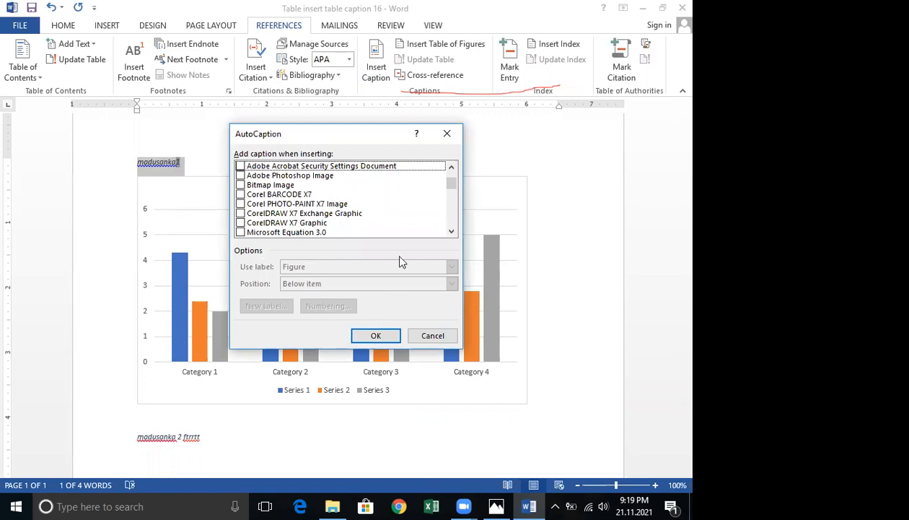
{"action": "scroll", "coordinate": [458, 174], "scroll_direction": "up", "scroll_amount": 1}
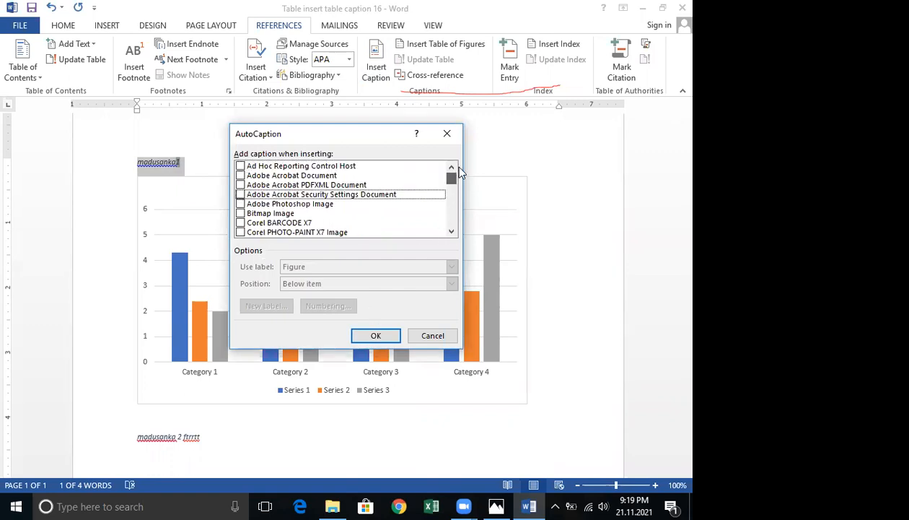
{"action": "left_click_drag", "start_coordinate": [451, 176], "coordinate": [455, 151]}
{"action": "left_click", "coordinate": [433, 335]}
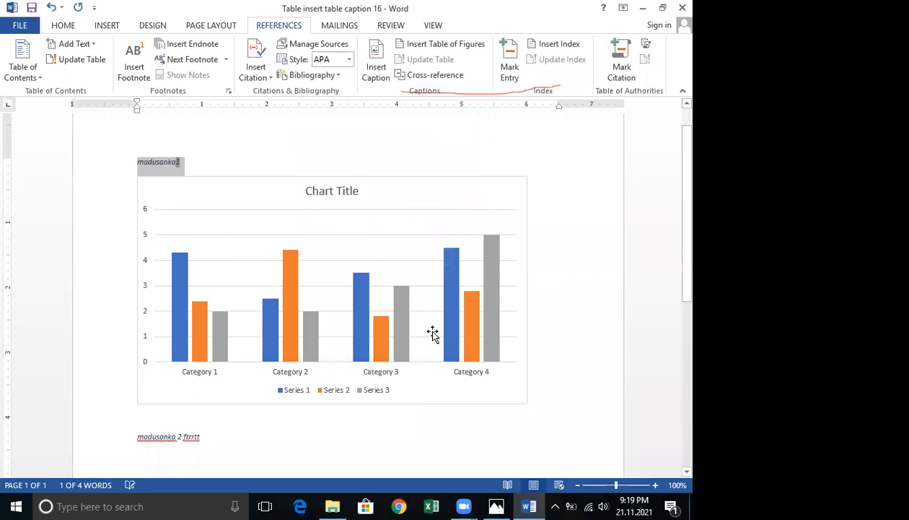
Change the numbering format of the custom caption label to a, b, c for the caption above the chart.
{"action": "left_click", "coordinate": [187, 159]}
{"action": "left_click_drag", "start_coordinate": [137, 158], "coordinate": [192, 163]}
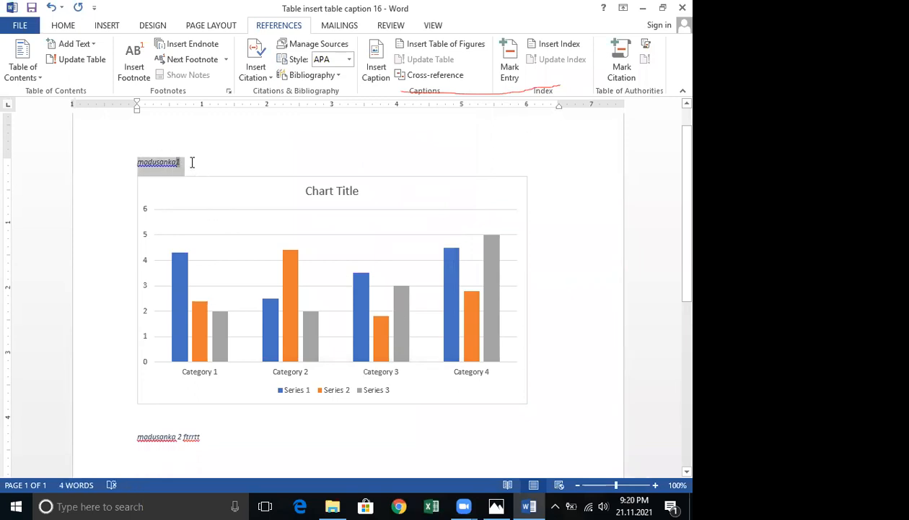
{"action": "left_click", "coordinate": [377, 75]}
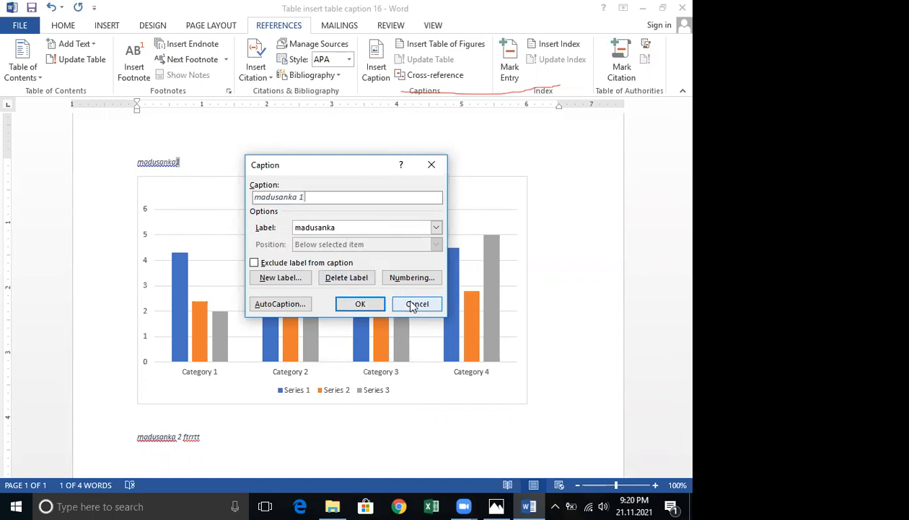
{"action": "left_click", "coordinate": [404, 279]}
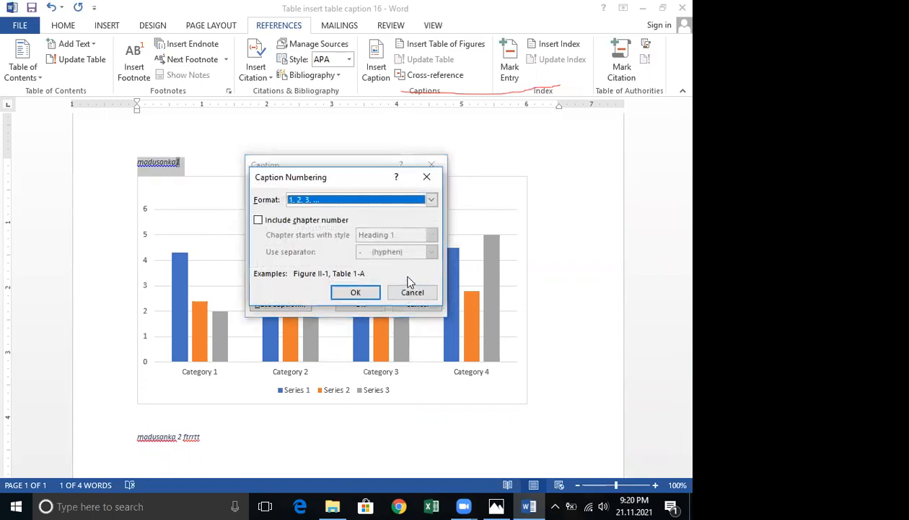
{"action": "left_click", "coordinate": [421, 196]}
{"action": "left_click", "coordinate": [324, 216]}
{"action": "left_click", "coordinate": [353, 296]}
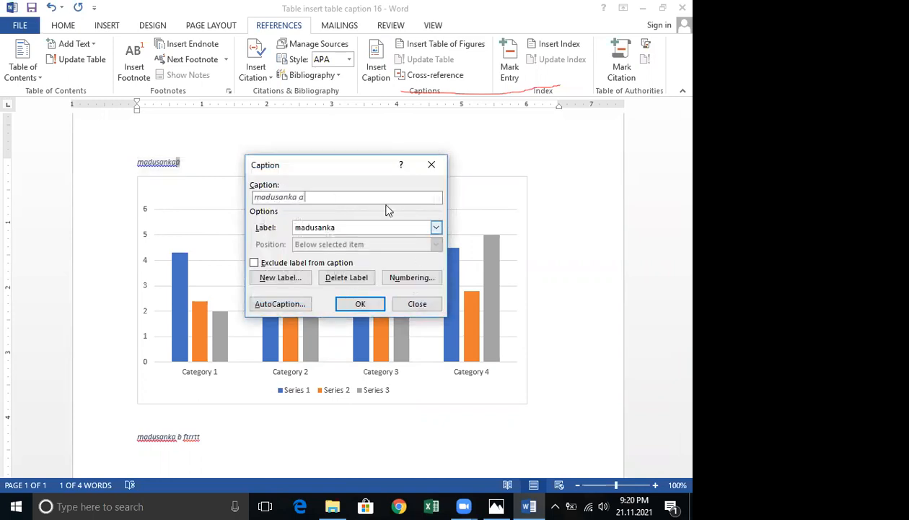
Switch the caption numbering back to 1, 2, 3 and insert the caption on the selected line above the chart.
{"action": "left_click", "coordinate": [415, 282]}
{"action": "left_click", "coordinate": [431, 199]}
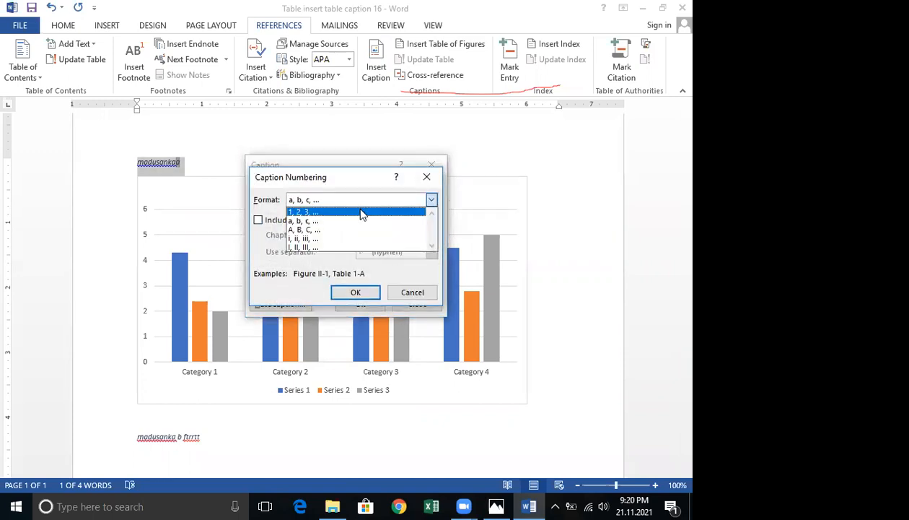
{"action": "left_click", "coordinate": [362, 214]}
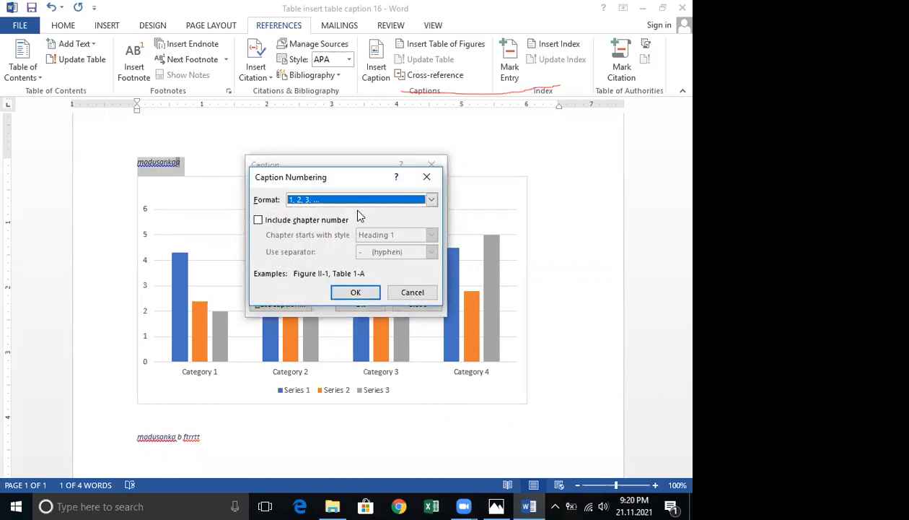
{"action": "left_click", "coordinate": [337, 292]}
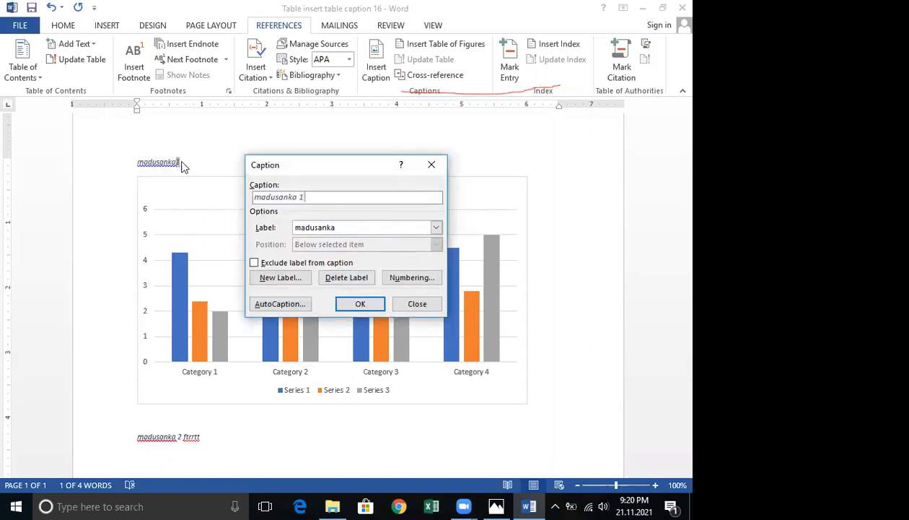
{"action": "left_click", "coordinate": [359, 304]}
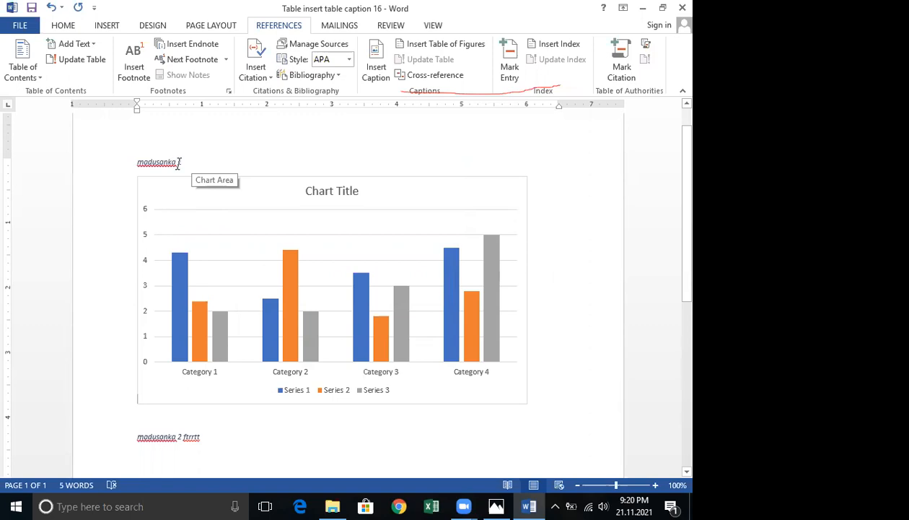
Insert a table of figures built from the custom caption label at the cursor.
{"action": "left_click", "coordinate": [422, 47]}
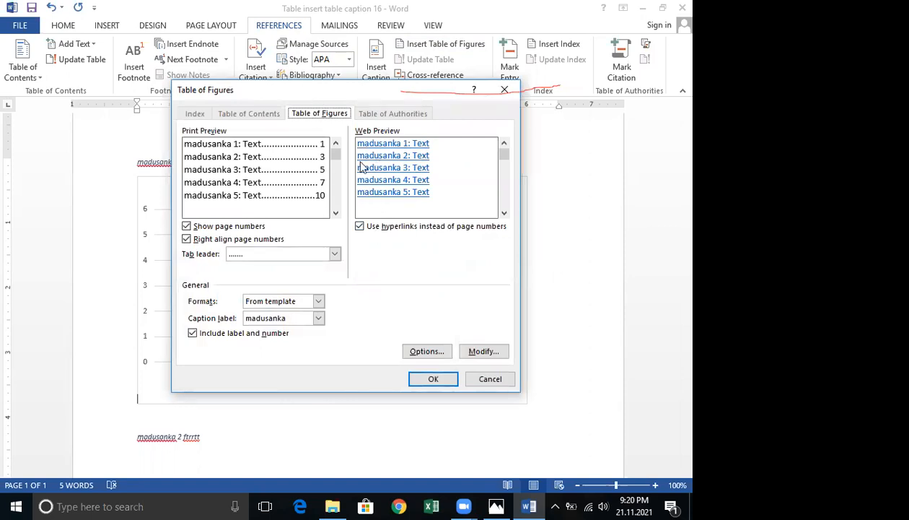
{"action": "left_click", "coordinate": [437, 379]}
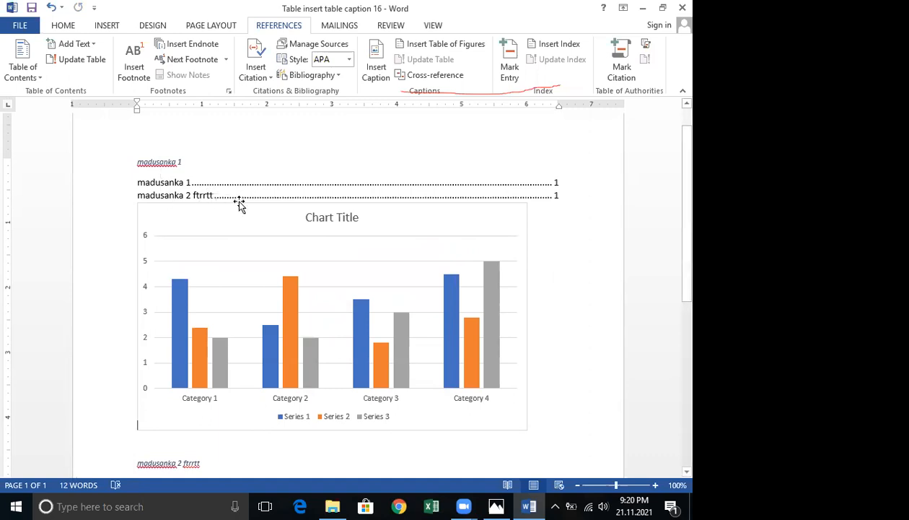
{"action": "scroll", "coordinate": [382, 236], "scroll_direction": "down", "scroll_amount": 1}
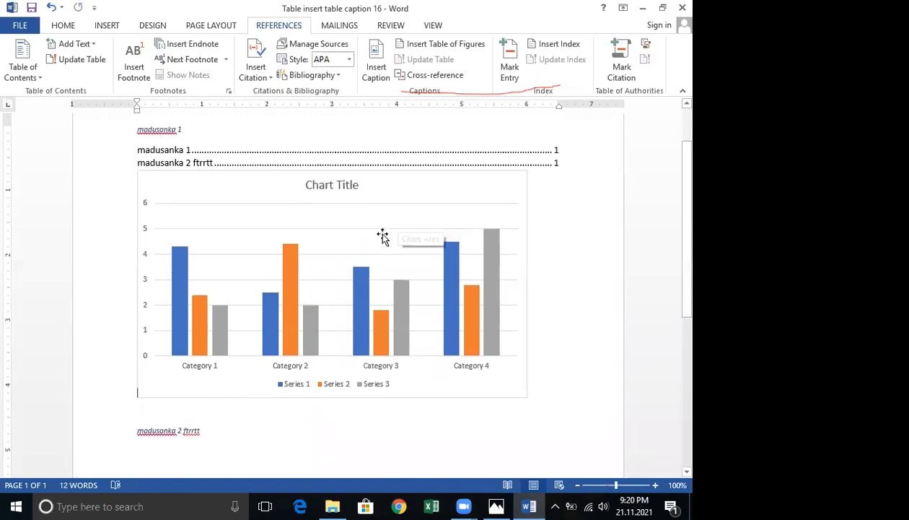
{"action": "scroll", "coordinate": [363, 239], "scroll_direction": "down", "scroll_amount": 1}
{"action": "scroll", "coordinate": [288, 216], "scroll_direction": "up", "scroll_amount": 3}
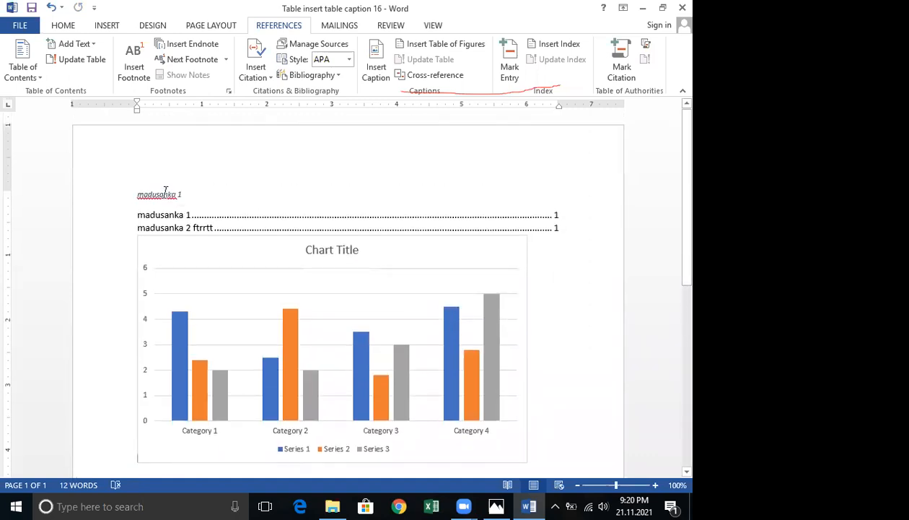
Insert another caption with the custom label, dismissing an empty New Label dialog along the way.
{"action": "left_click", "coordinate": [383, 72]}
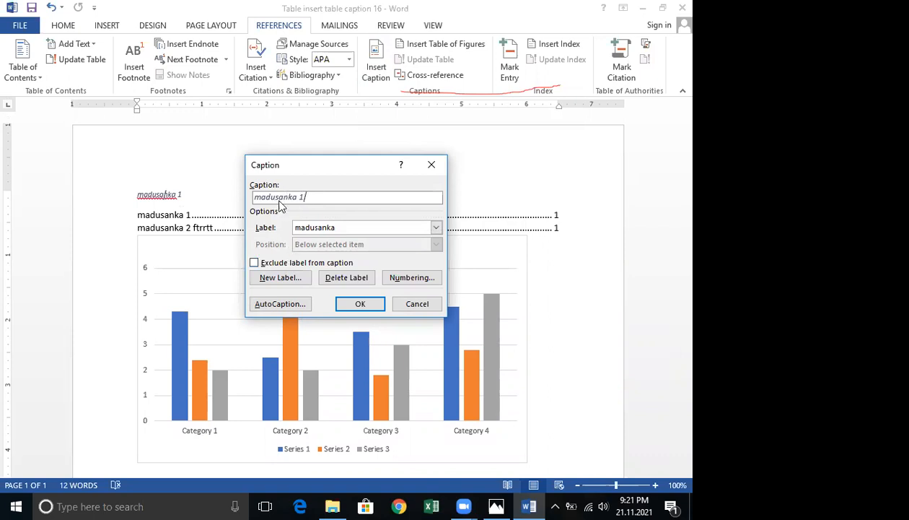
{"action": "left_click", "coordinate": [290, 280]}
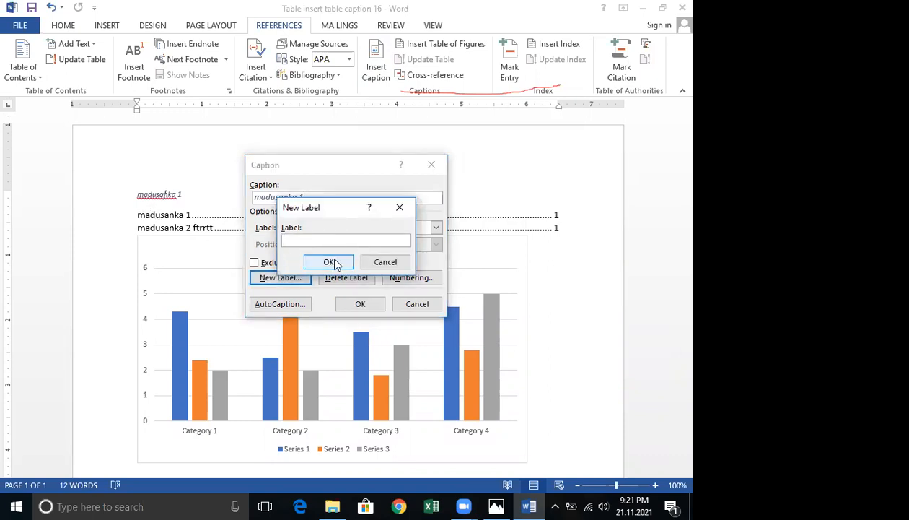
{"action": "left_click", "coordinate": [383, 262]}
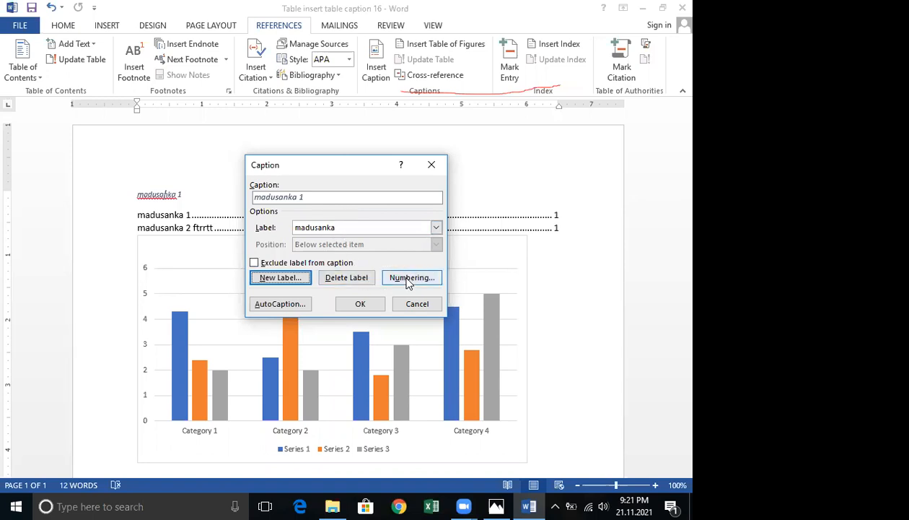
{"action": "left_click", "coordinate": [360, 304]}
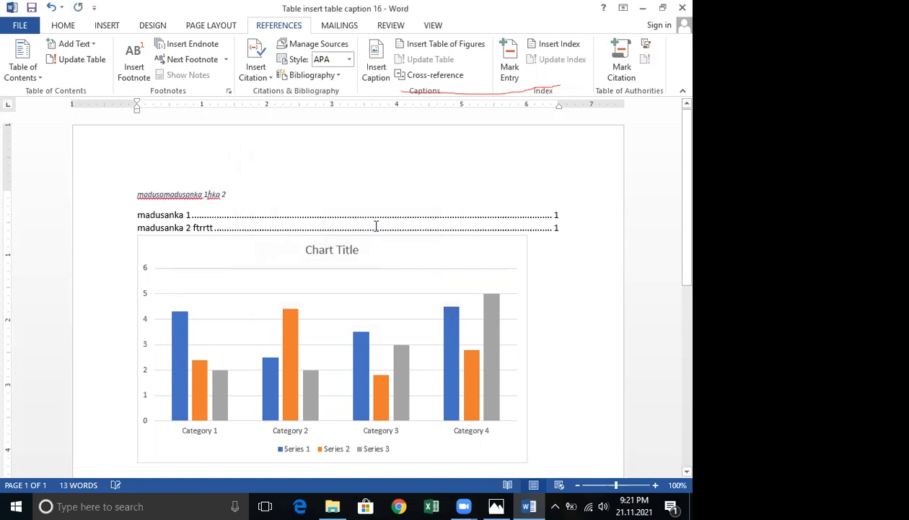
Delete the stray number text left inside the caption line above the chart.
{"action": "left_click", "coordinate": [210, 191]}
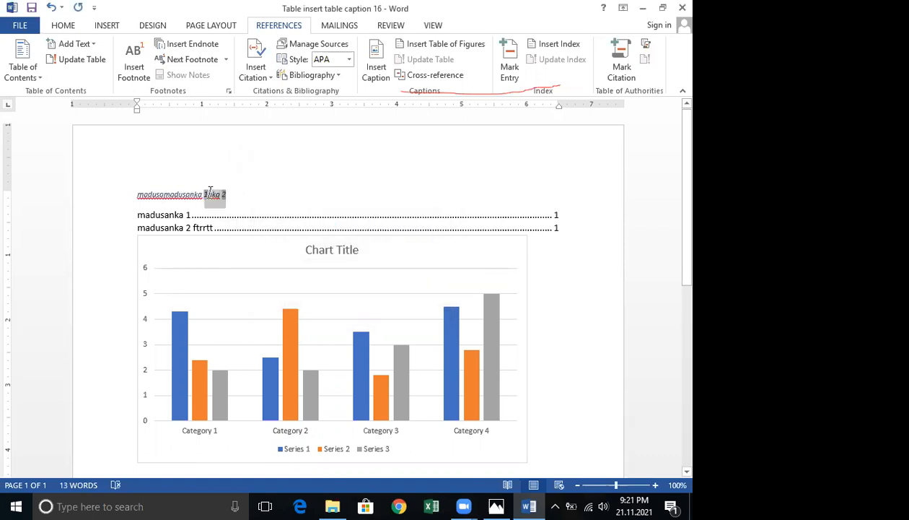
{"action": "double_click", "coordinate": [210, 191]}
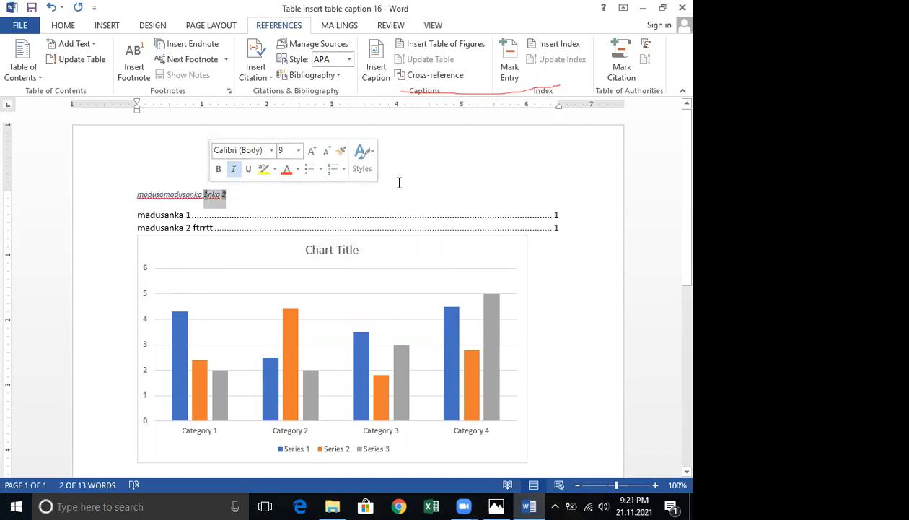
{"action": "key", "text": "Delete"}
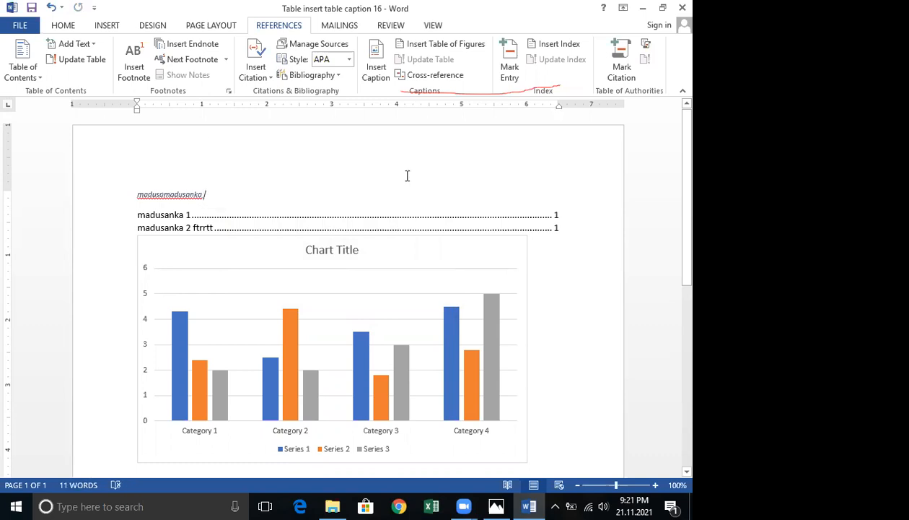
Delete the caption line and the table of figures above the chart.
{"action": "left_click", "coordinate": [180, 195]}
{"action": "left_click_drag", "start_coordinate": [521, 225], "coordinate": [529, 225]}
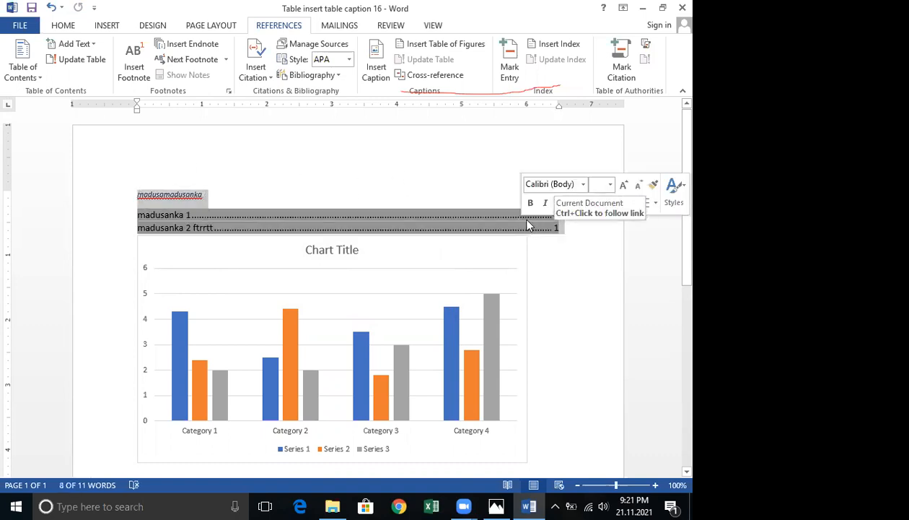
{"action": "key", "text": "Delete"}
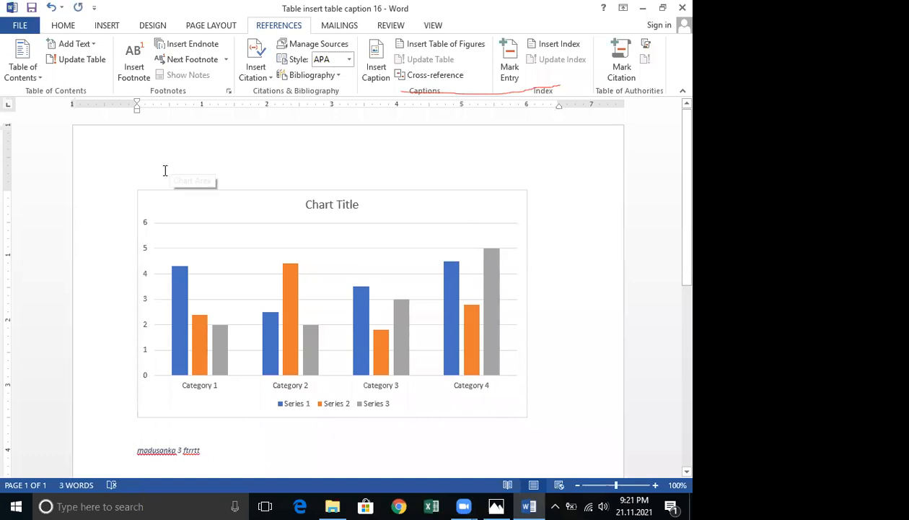
Set the chart's text wrapping to In Front of Text and move it down below the remaining caption.
{"action": "left_click", "coordinate": [176, 177]}
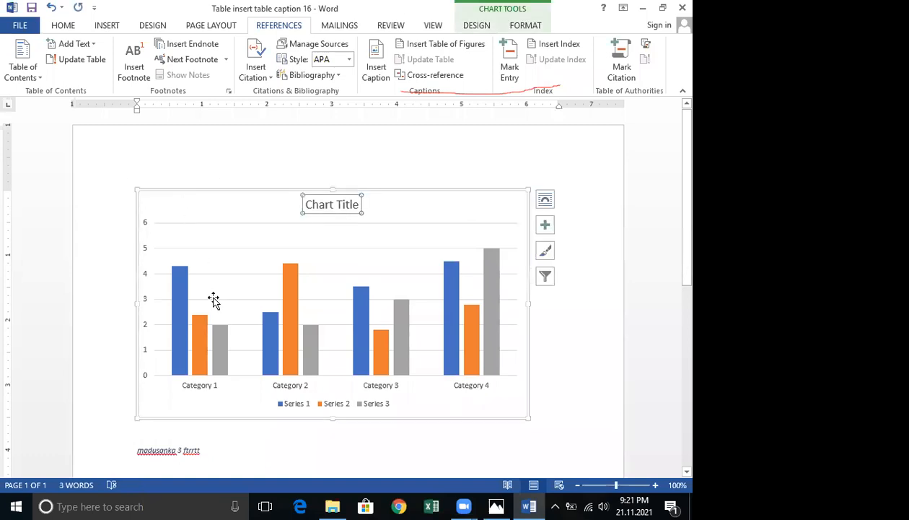
{"action": "key", "text": "Up"}
{"action": "key", "text": "Up"}
{"action": "key", "text": "Up"}
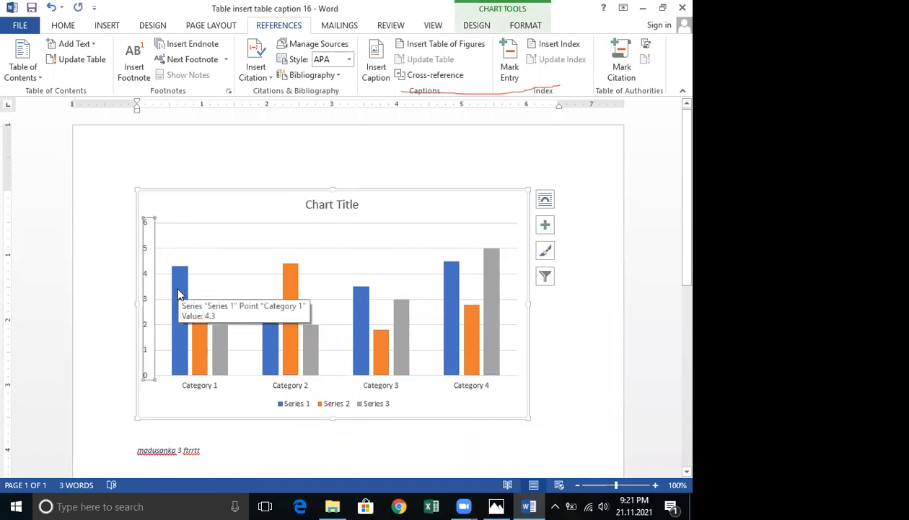
{"action": "left_click_drag", "start_coordinate": [195, 202], "coordinate": [200, 280]}
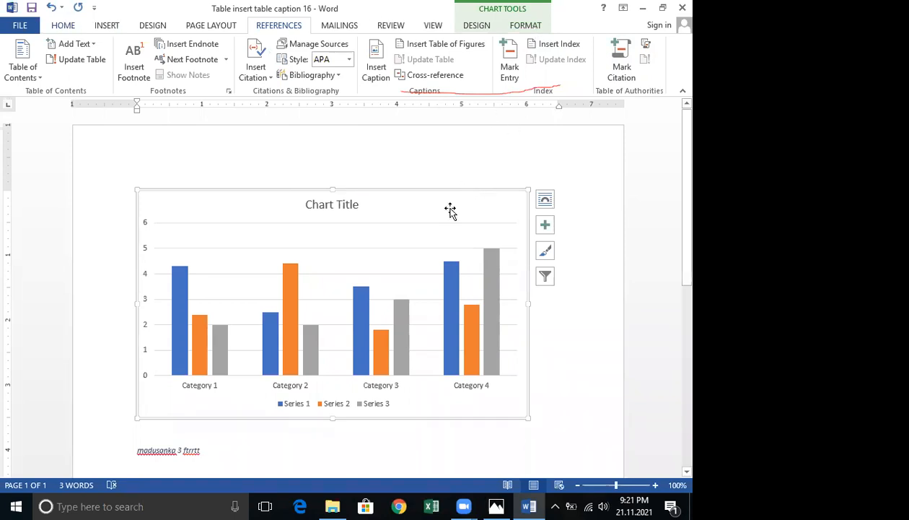
{"action": "left_click", "coordinate": [515, 27]}
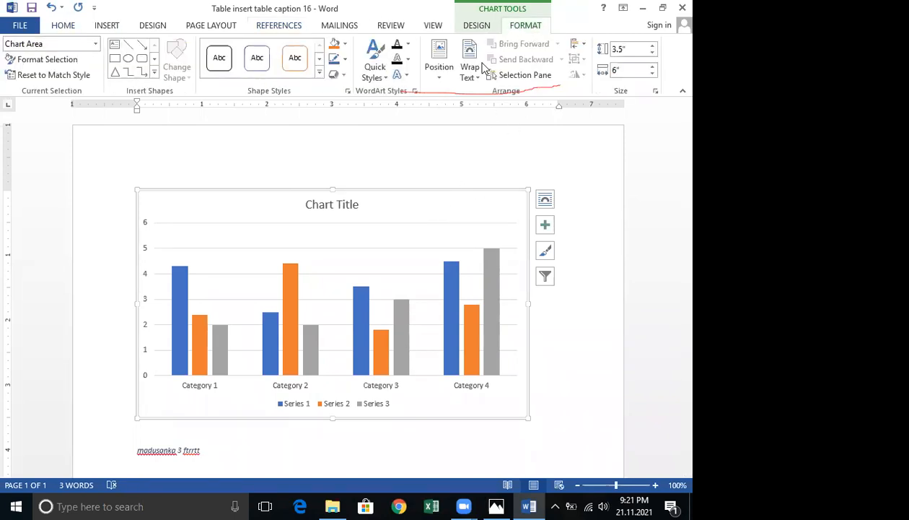
{"action": "left_click", "coordinate": [470, 67]}
{"action": "left_click", "coordinate": [493, 191]}
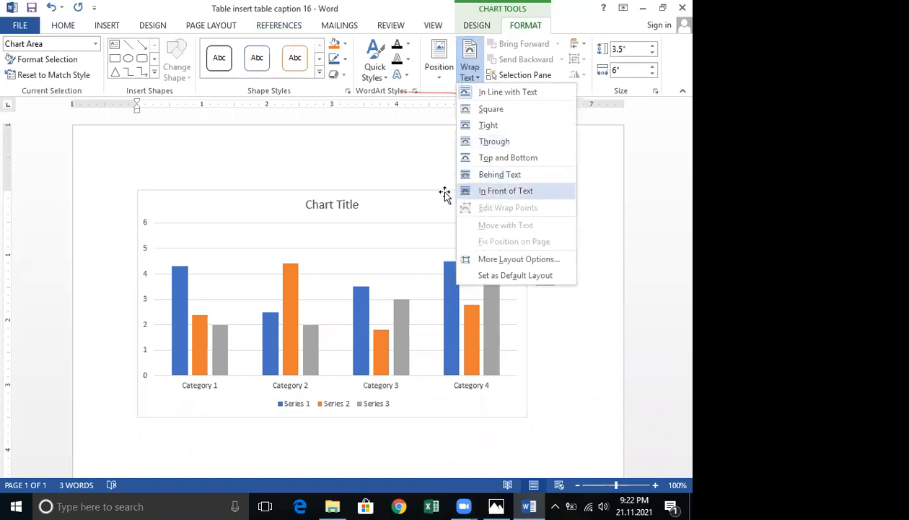
{"action": "left_click_drag", "start_coordinate": [405, 288], "coordinate": [376, 300]}
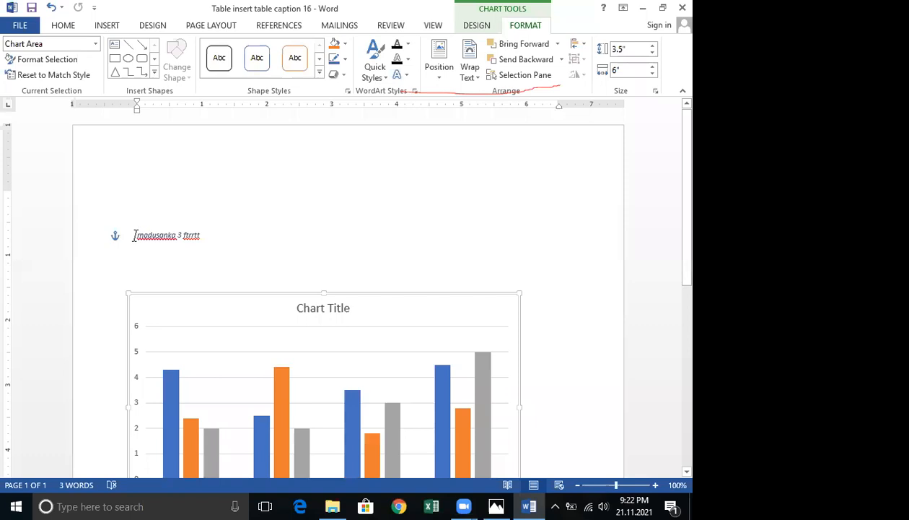
Delete the caption text that now sits above the chart.
{"action": "left_click_drag", "start_coordinate": [134, 236], "coordinate": [223, 251]}
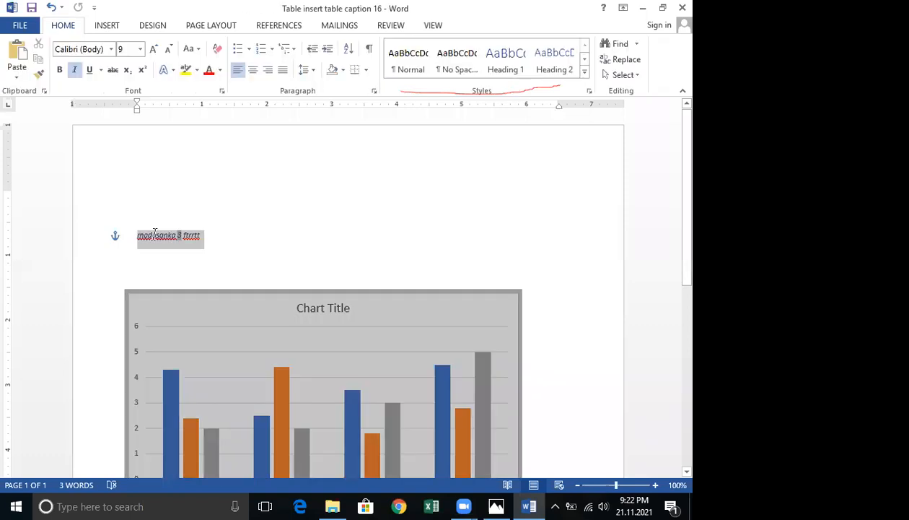
{"action": "left_click", "coordinate": [199, 243]}
{"action": "mouse_move", "coordinate": [201, 236]}
{"action": "left_mouse_down"}
{"action": "mouse_move", "coordinate": [160, 233]}
{"action": "mouse_move", "coordinate": [192, 238]}
{"action": "left_mouse_up"}
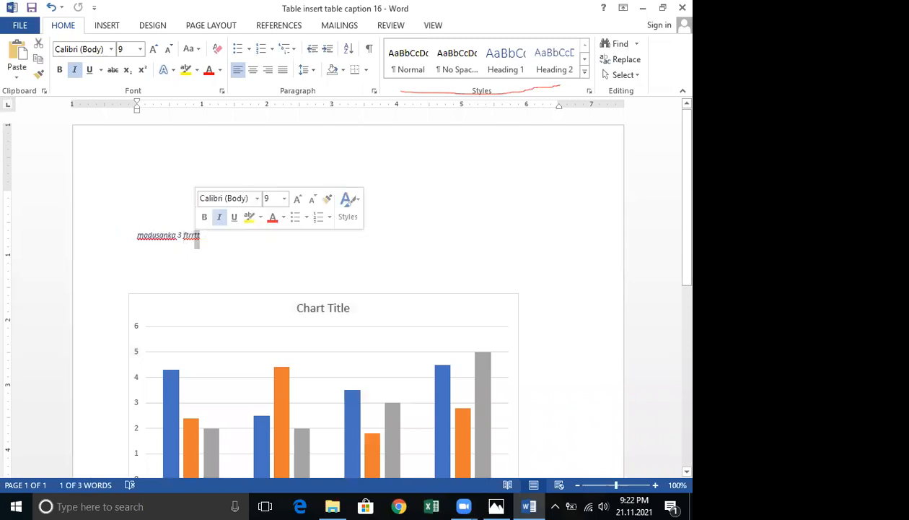
{"action": "key", "text": "BackSpace"}
{"action": "key", "text": "BackSpace"}
{"action": "key", "text": "BackSpace"}
{"action": "key", "text": "BackSpace"}
{"action": "key", "text": "BackSpace"}
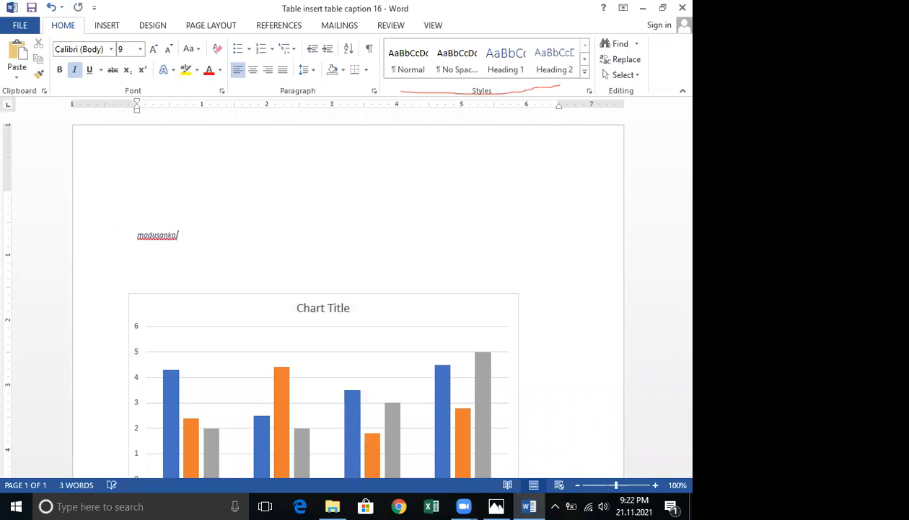
{"action": "key", "text": "BackSpace"}
{"action": "key", "text": "BackSpace"}
{"action": "key", "text": "BackSpace"}
{"action": "key", "text": "BackSpace"}
{"action": "key", "text": "BackSpace"}
{"action": "key", "text": "BackSpace"}
{"action": "key", "text": "BackSpace"}
{"action": "key", "text": "BackSpace"}
{"action": "key", "text": "BackSpace"}
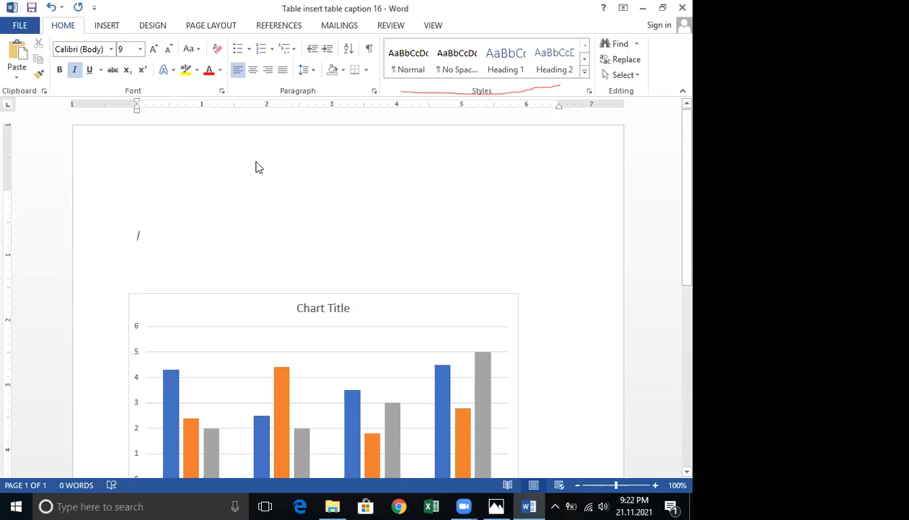
Create a new caption label LAHIRU and insert a LAHIRU 1 caption above the chart.
{"action": "left_click", "coordinate": [276, 29]}
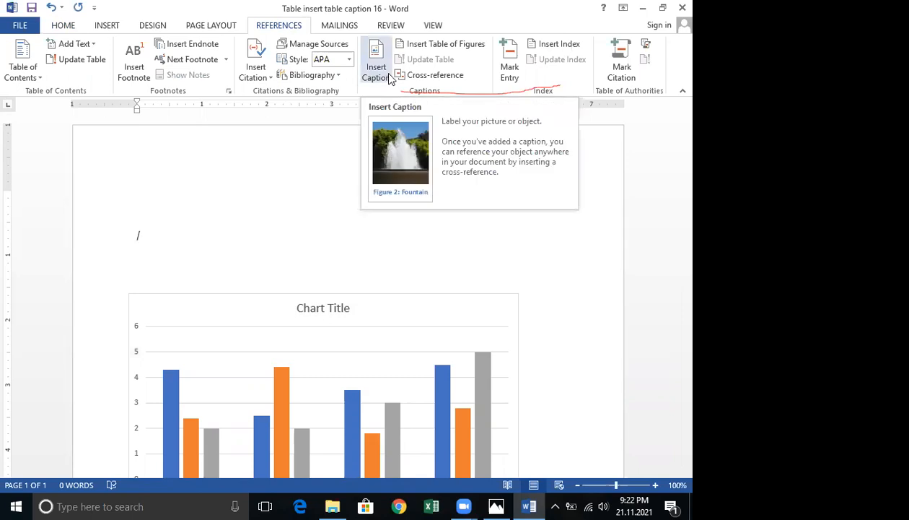
{"action": "left_click", "coordinate": [376, 70]}
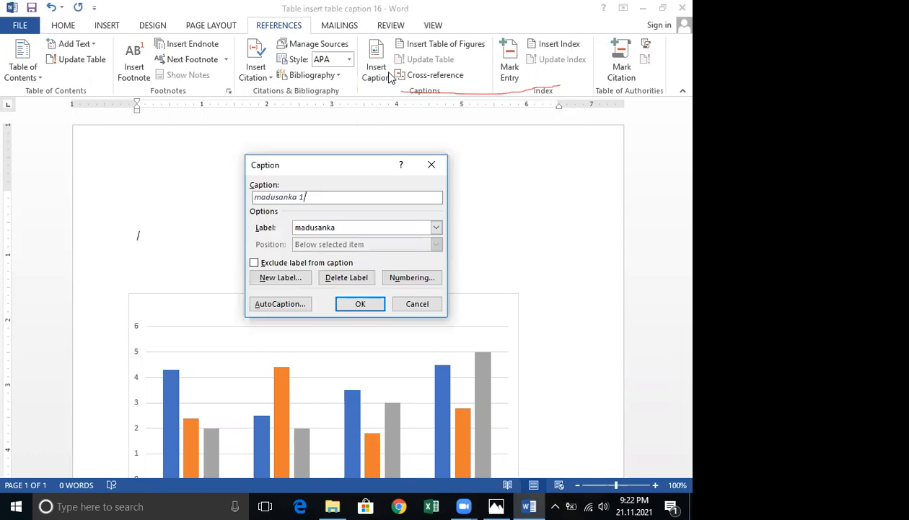
{"action": "left_click", "coordinate": [283, 280]}
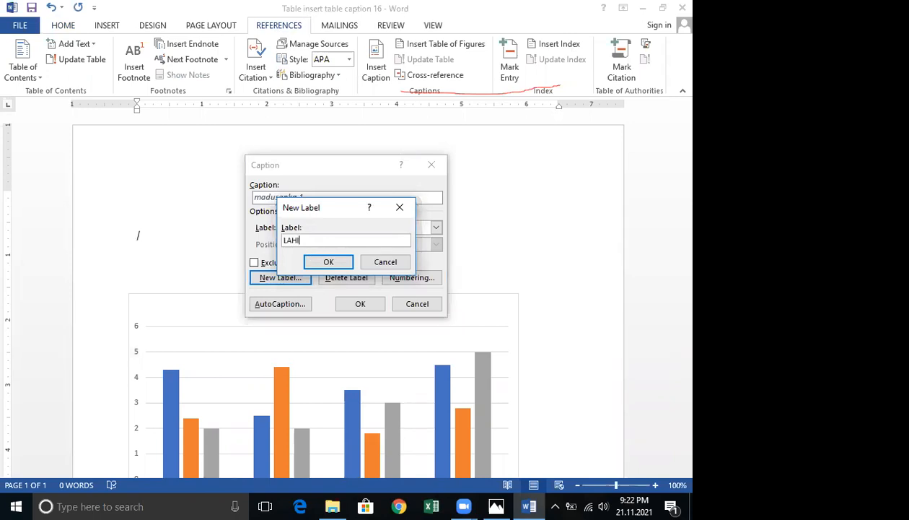
{"action": "left_click", "coordinate": [329, 264]}
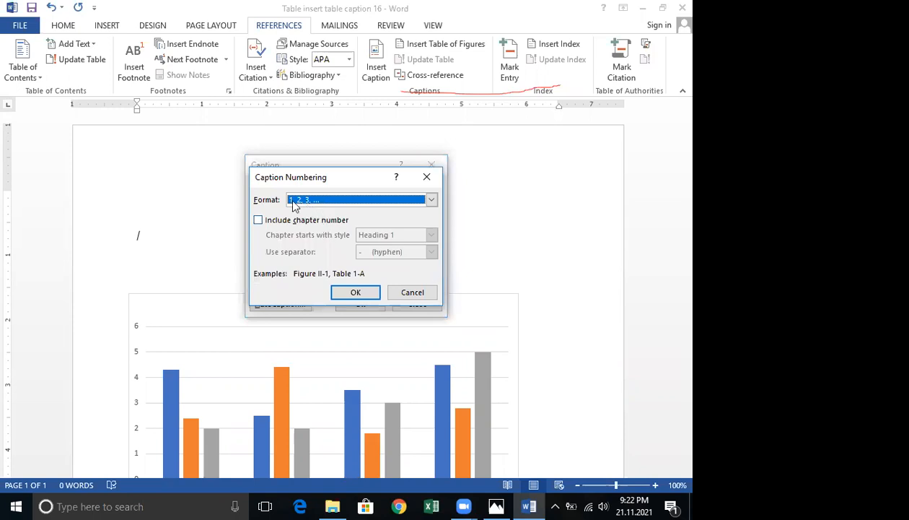
{"action": "left_click", "coordinate": [356, 294]}
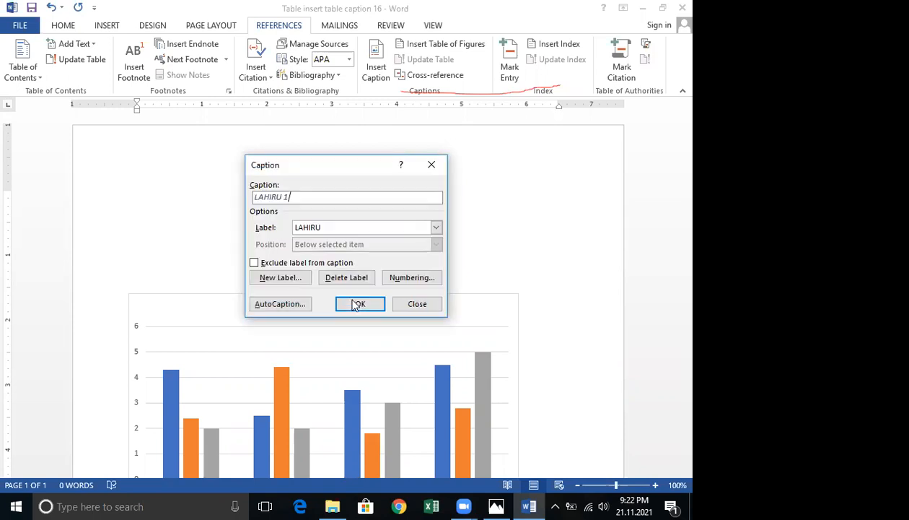
{"action": "left_click", "coordinate": [356, 303]}
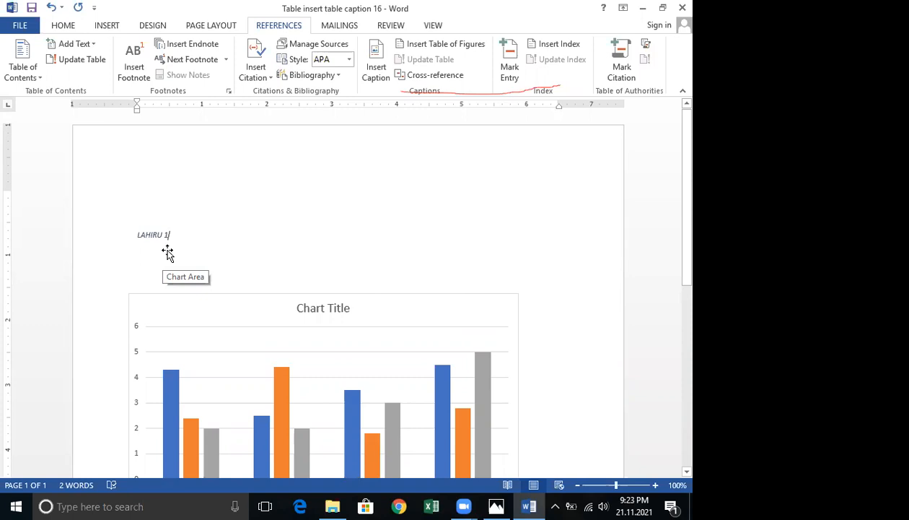
Insert a table of figures on the line below the LAHIRU caption.
{"action": "left_click", "coordinate": [140, 275]}
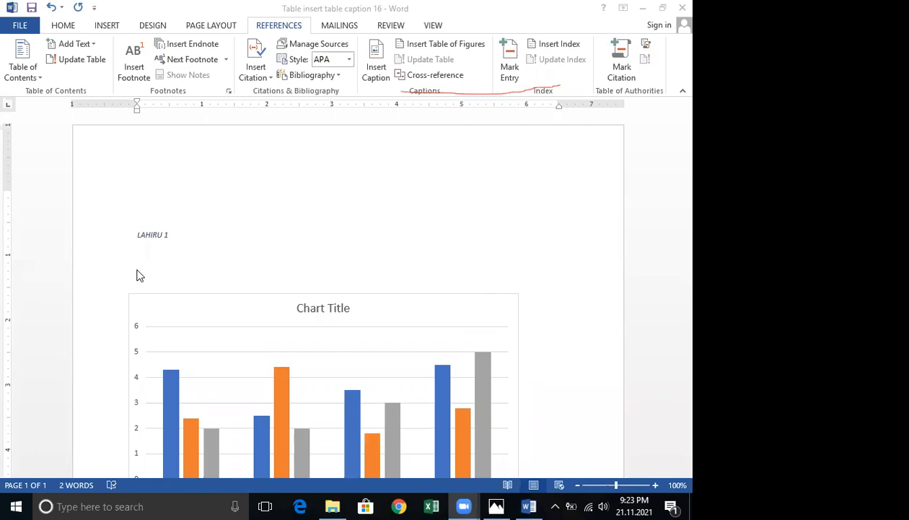
{"action": "left_click", "coordinate": [170, 234]}
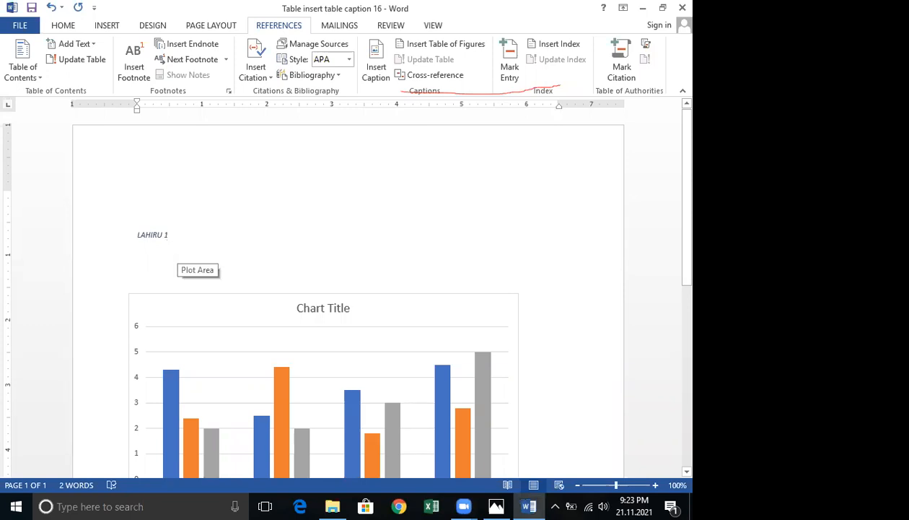
{"action": "left_click", "coordinate": [447, 43]}
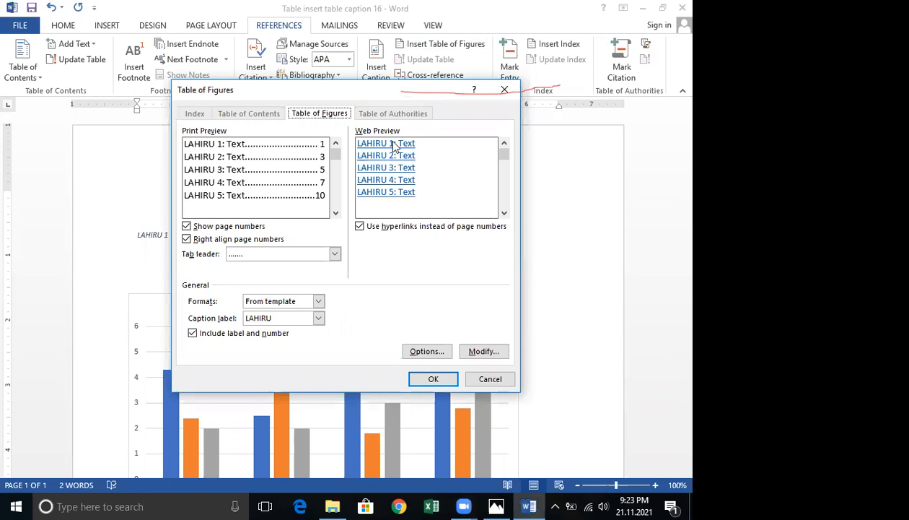
{"action": "left_click", "coordinate": [431, 380]}
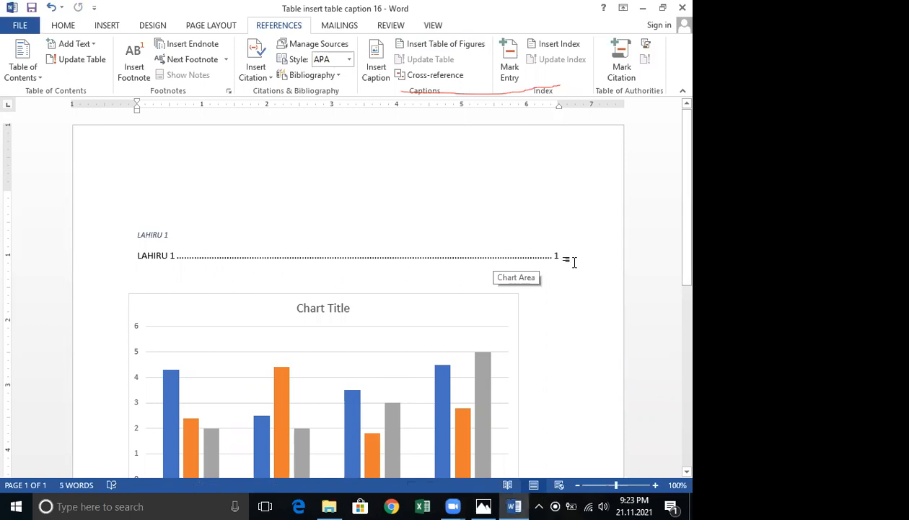
Insert a second table of figures without replacing the existing one.
{"action": "left_click", "coordinate": [463, 41]}
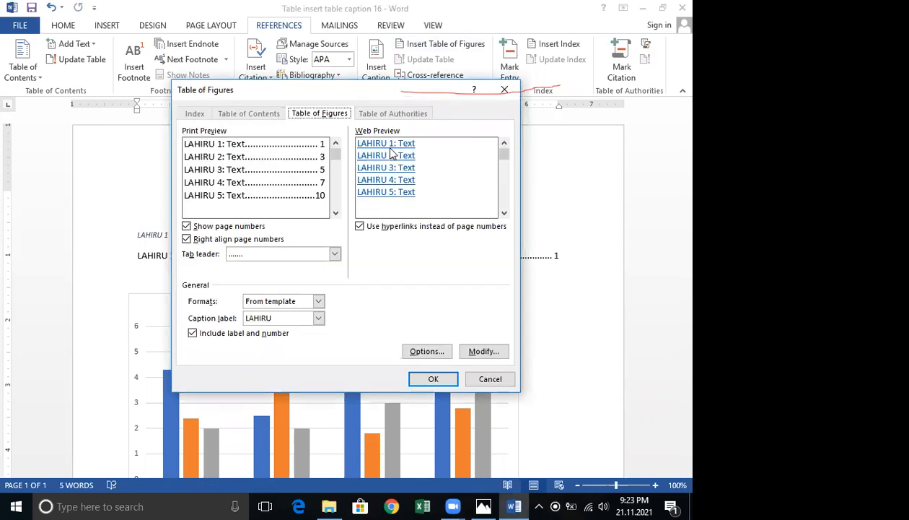
{"action": "left_click", "coordinate": [421, 378]}
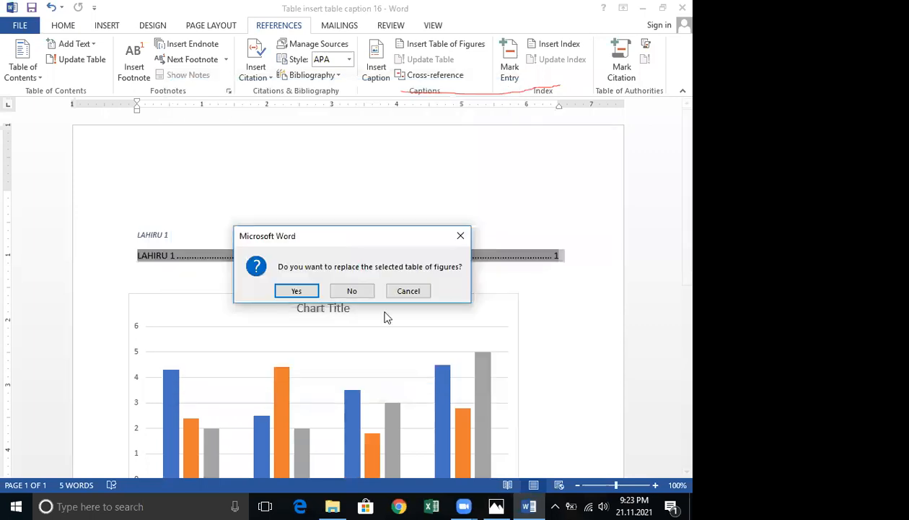
{"action": "left_click", "coordinate": [351, 290]}
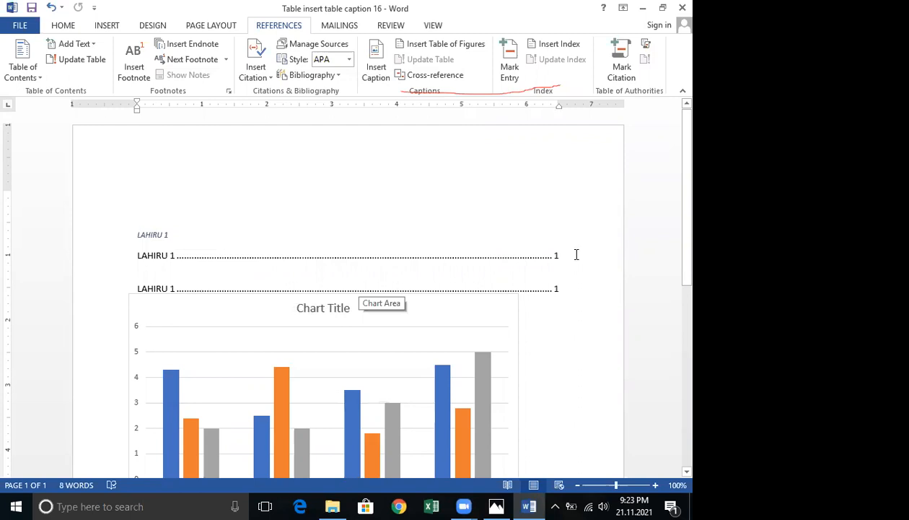
Insert another LAHIRU caption at the cursor near the chart, reviewing the caption numbering formats.
{"action": "scroll", "coordinate": [575, 254], "scroll_direction": "down", "scroll_amount": 2}
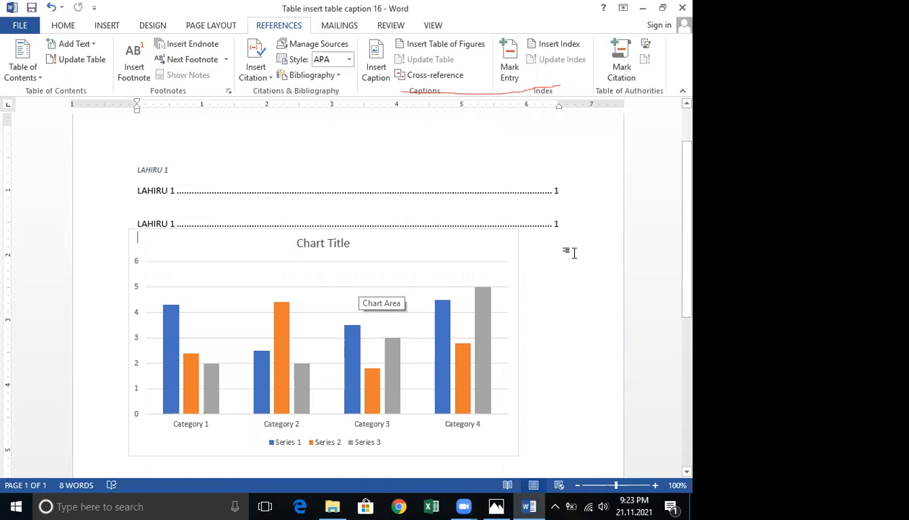
{"action": "left_click", "coordinate": [372, 79]}
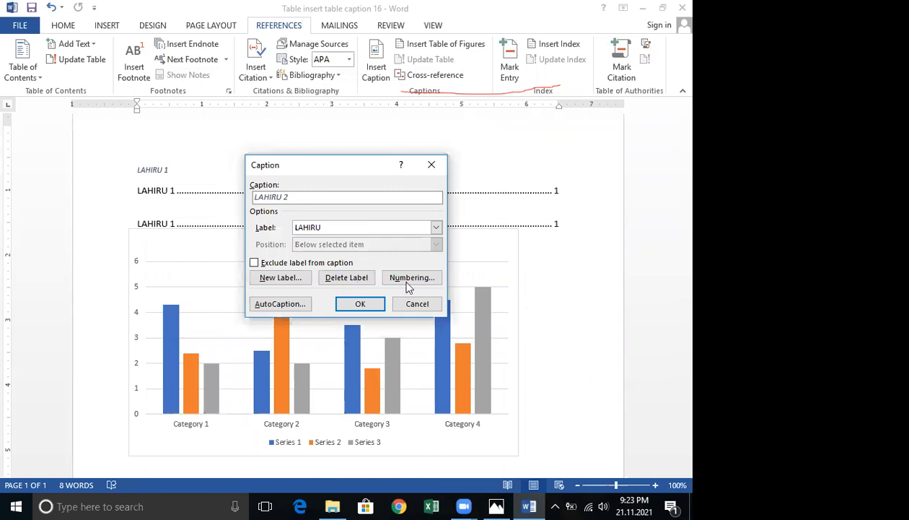
{"action": "left_click", "coordinate": [408, 283]}
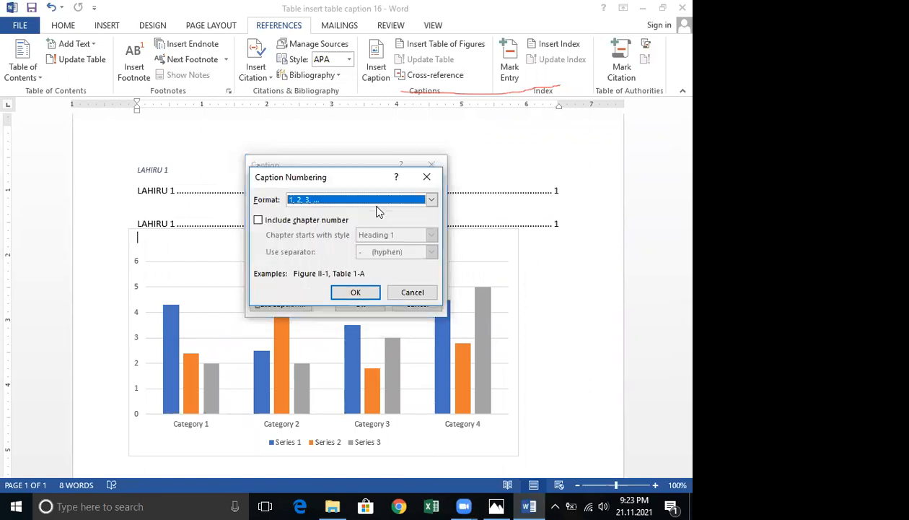
{"action": "left_click", "coordinate": [334, 201]}
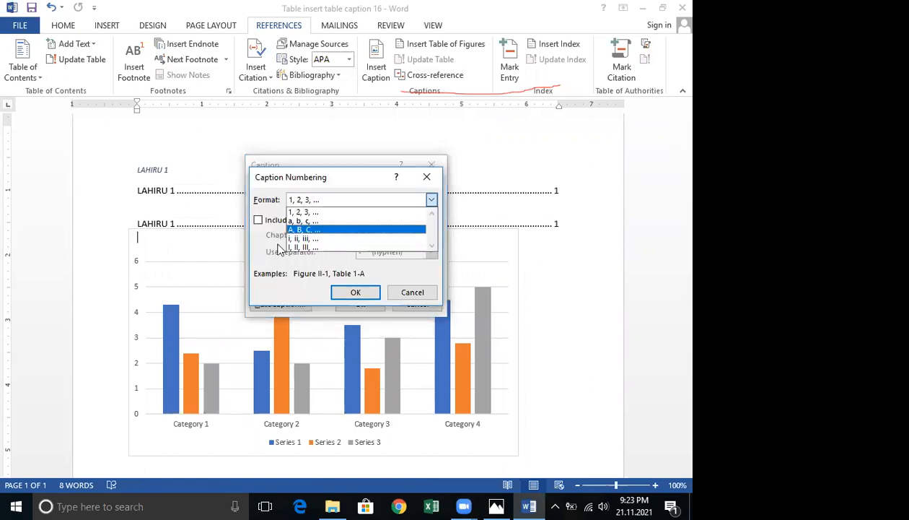
{"action": "left_click", "coordinate": [427, 180]}
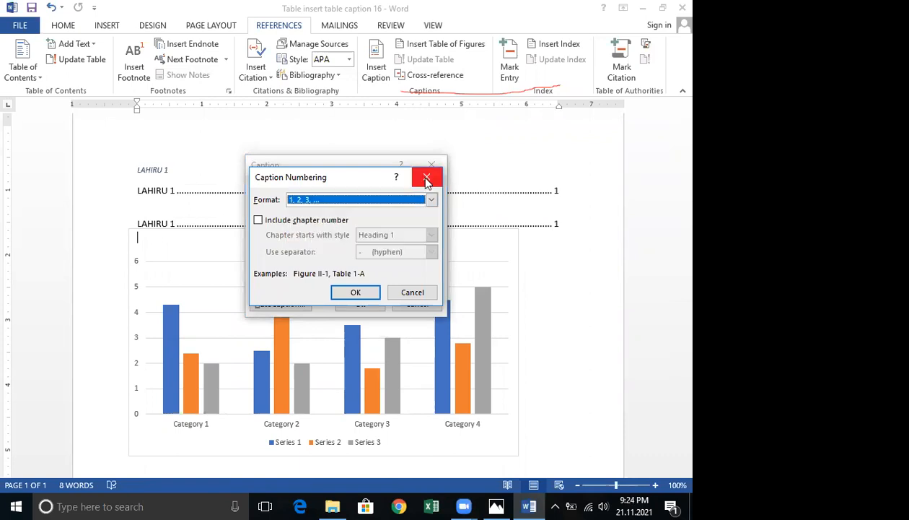
{"action": "left_click", "coordinate": [410, 293]}
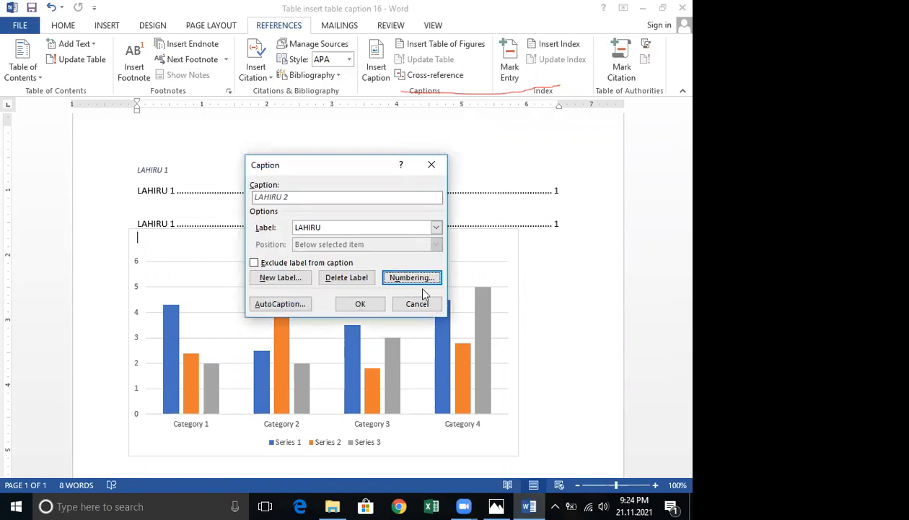
{"action": "left_click", "coordinate": [370, 305]}
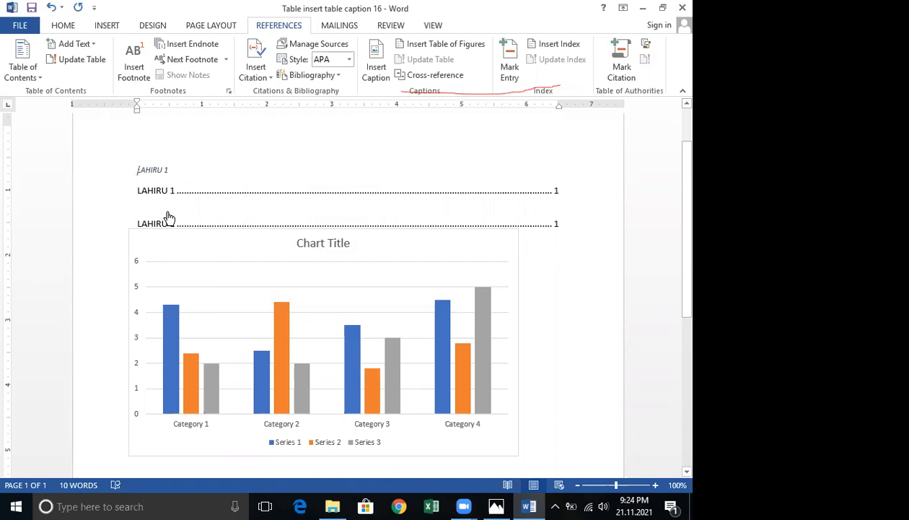
Examine the entries of both tables of figures above the chart.
{"action": "left_click", "coordinate": [146, 225]}
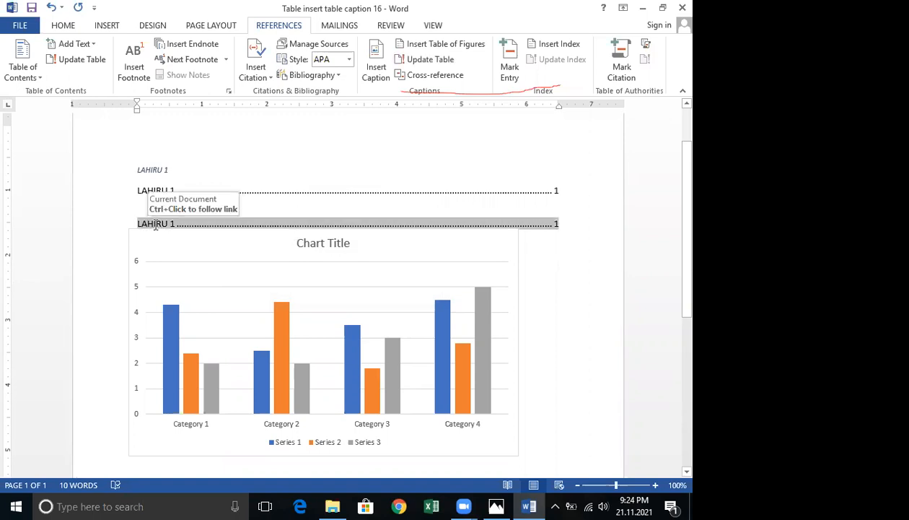
{"action": "left_click", "coordinate": [263, 206]}
{"action": "scroll", "coordinate": [304, 182], "scroll_direction": "down", "scroll_amount": 1}
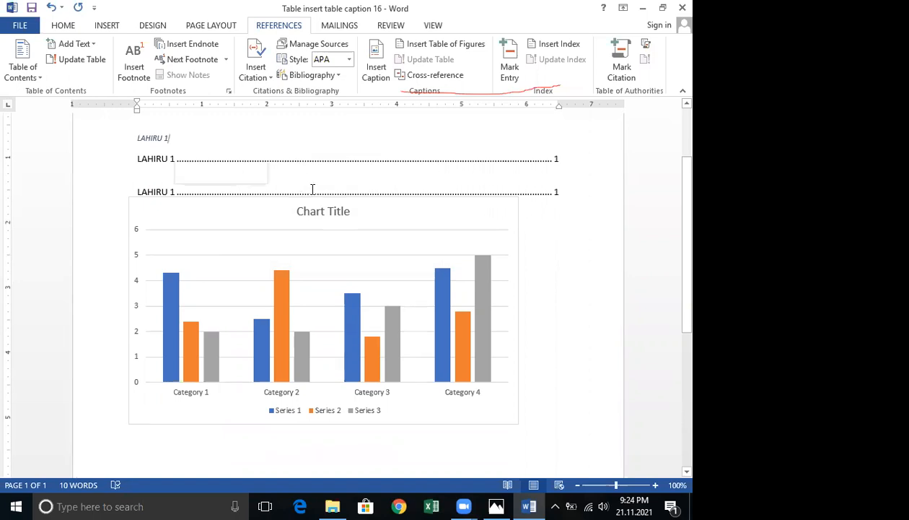
{"action": "left_click", "coordinate": [292, 191]}
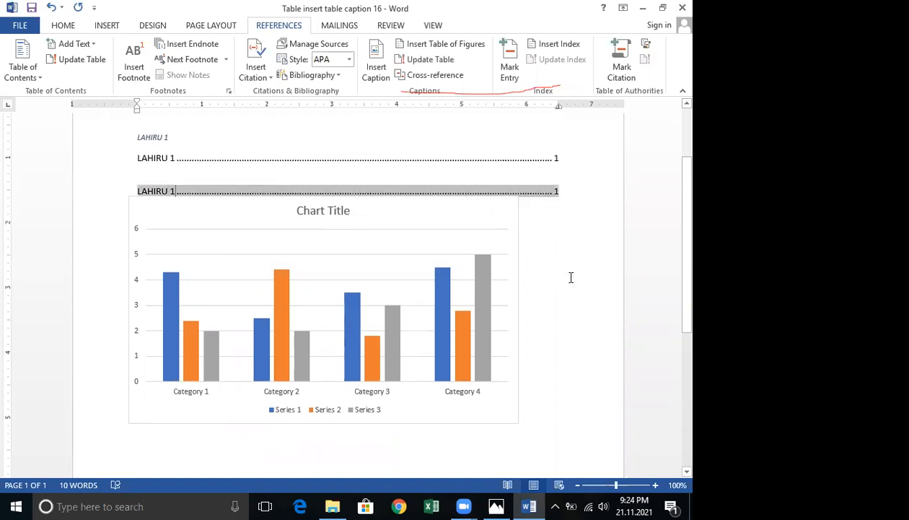
{"action": "left_click", "coordinate": [155, 197]}
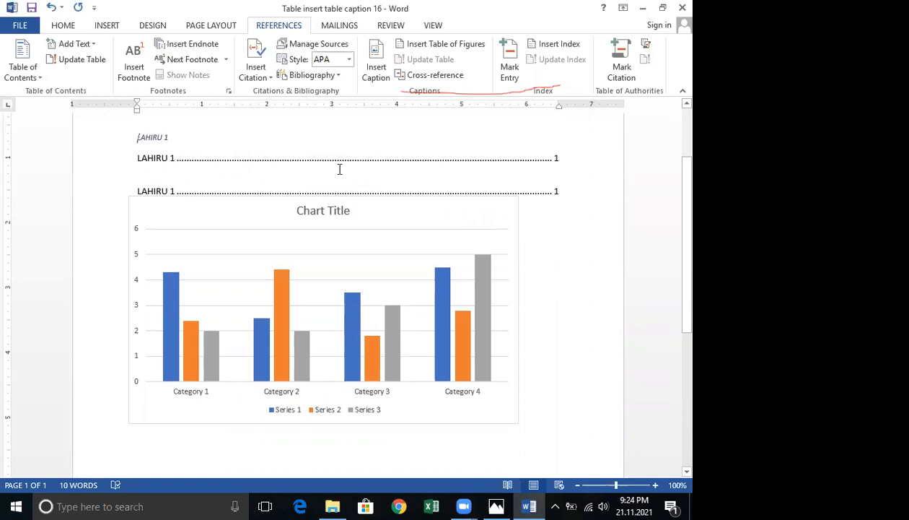
{"action": "left_click", "coordinate": [159, 178]}
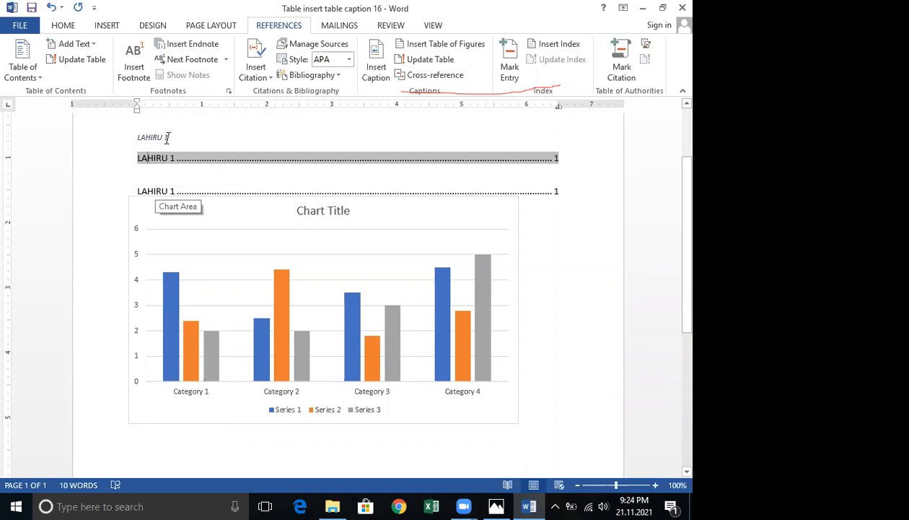
{"action": "left_click", "coordinate": [158, 194]}
{"action": "left_click", "coordinate": [157, 189], "text": "ctrl"}
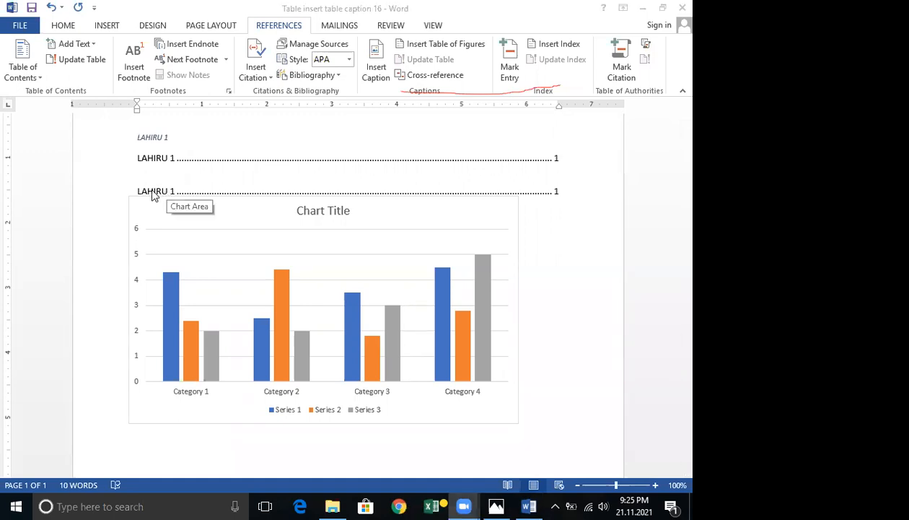
{"action": "scroll", "coordinate": [187, 182], "scroll_direction": "down", "scroll_amount": 1}
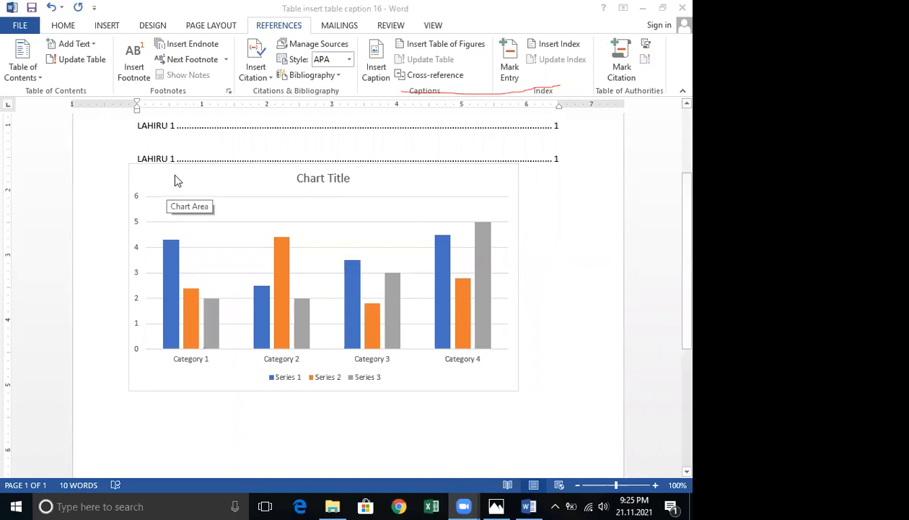
{"action": "scroll", "coordinate": [450, 239], "scroll_direction": "up", "scroll_amount": 1}
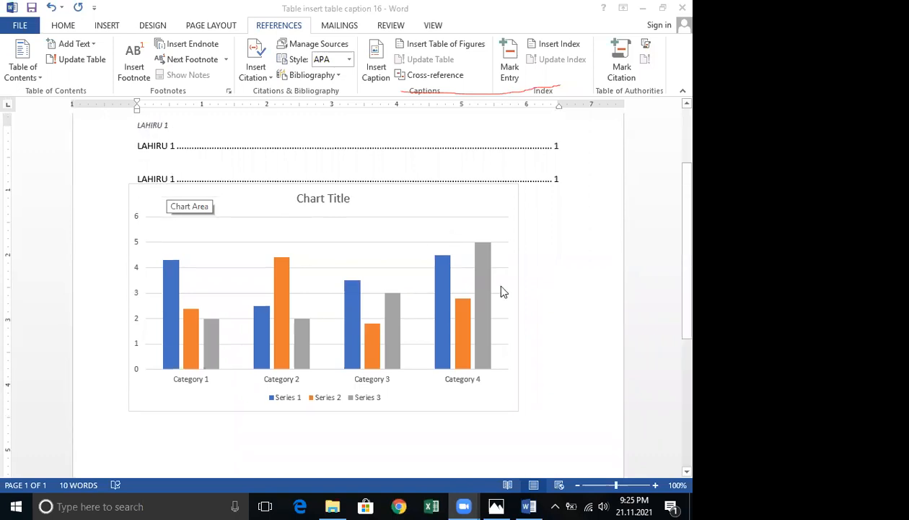
{"action": "scroll", "coordinate": [525, 308], "scroll_direction": "up", "scroll_amount": 2}
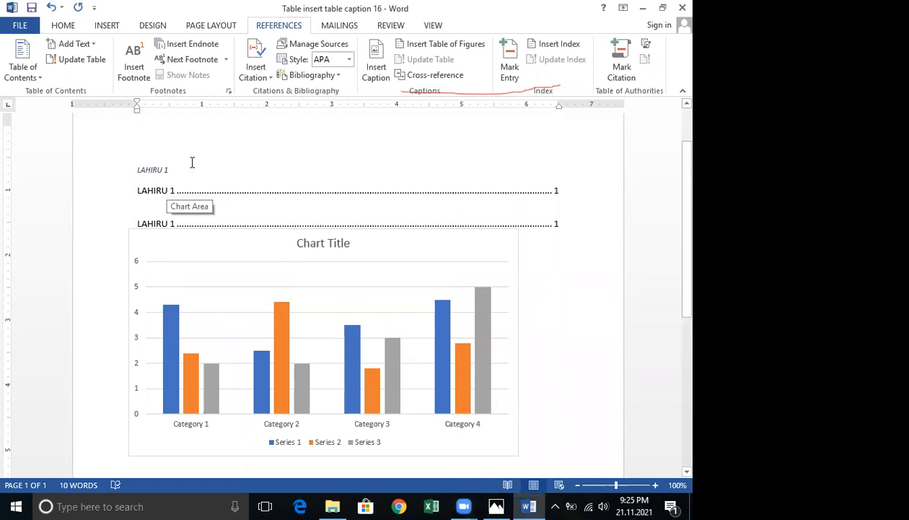
{"action": "left_click", "coordinate": [109, 27]}
{"action": "left_click", "coordinate": [184, 76]}
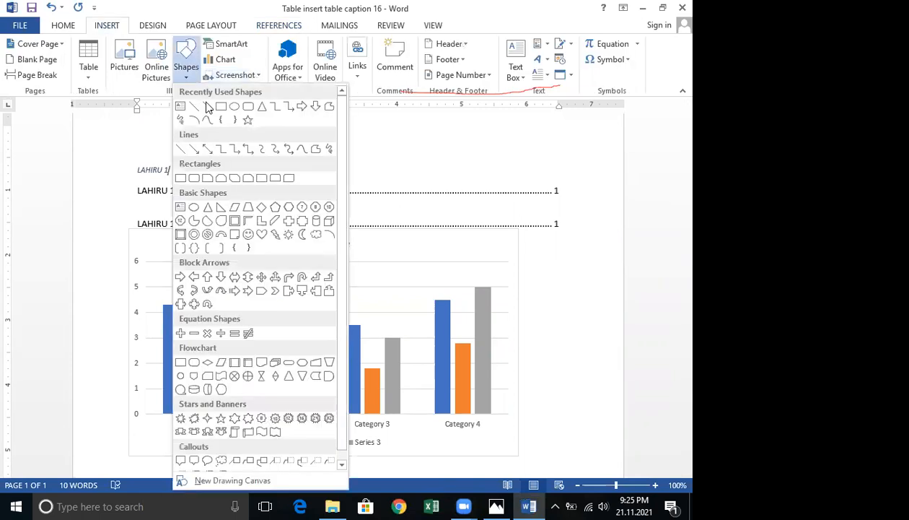
{"action": "left_click", "coordinate": [207, 107]}
{"action": "mouse_move", "coordinate": [192, 168]}
{"action": "left_mouse_down"}
{"action": "mouse_move", "coordinate": [468, 157]}
{"action": "mouse_move", "coordinate": [495, 165]}
{"action": "mouse_move", "coordinate": [482, 165]}
{"action": "left_mouse_up"}
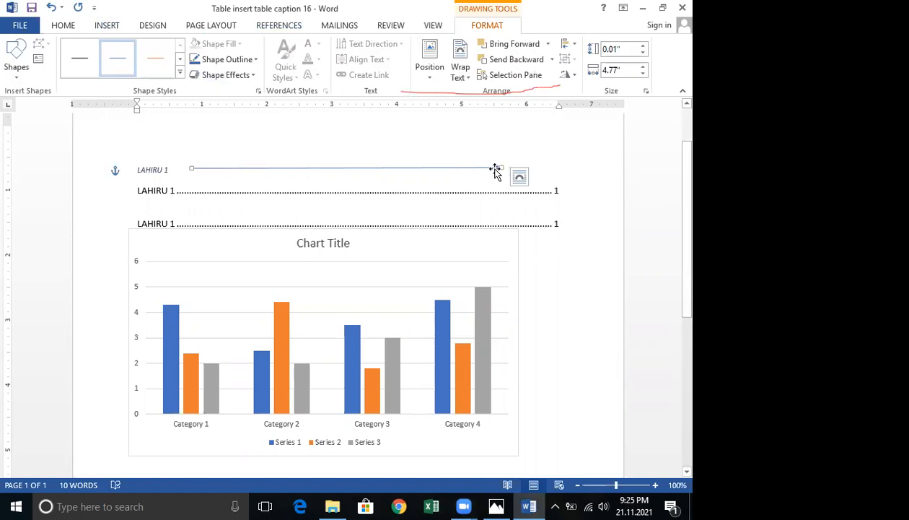
{"action": "key", "text": "Delete"}
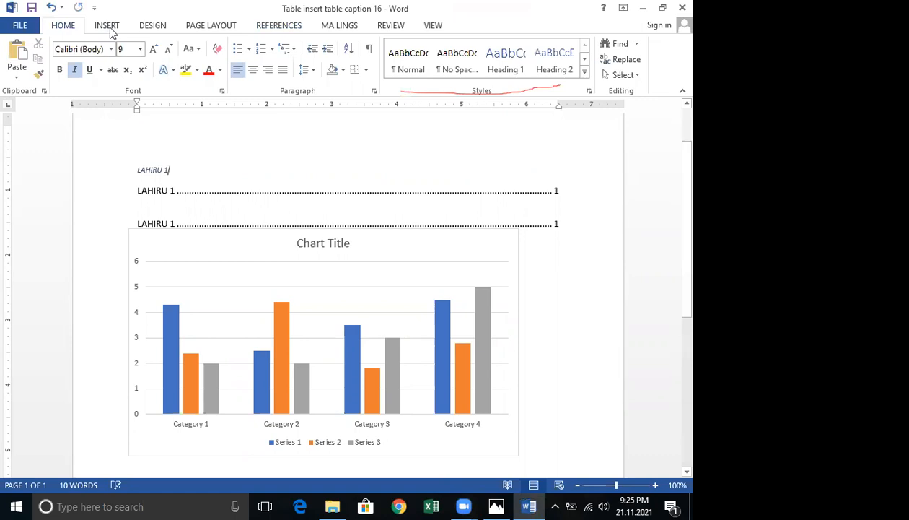
{"action": "left_click", "coordinate": [108, 27]}
{"action": "key", "text": "Up"}
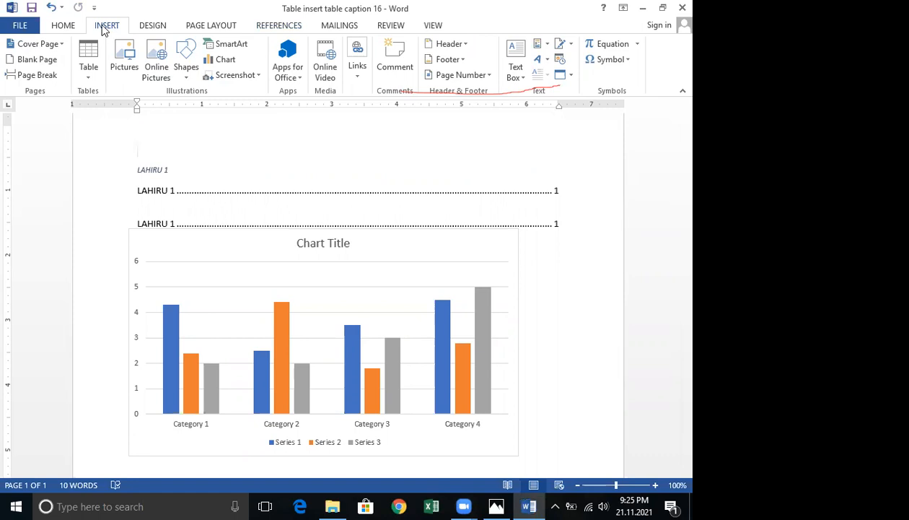
{"action": "left_click", "coordinate": [291, 27]}
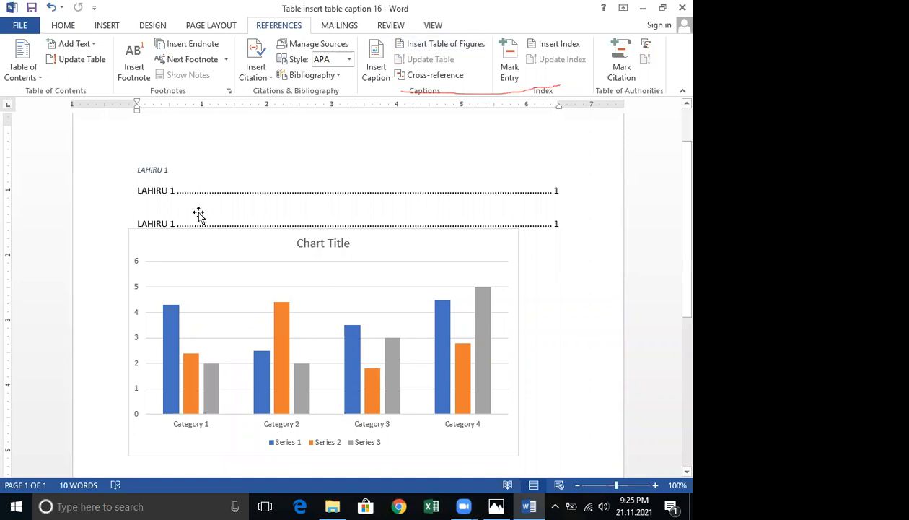
{"action": "scroll", "coordinate": [199, 213], "scroll_direction": "down", "scroll_amount": 3}
{"action": "scroll", "coordinate": [198, 212], "scroll_direction": "up", "scroll_amount": 3}
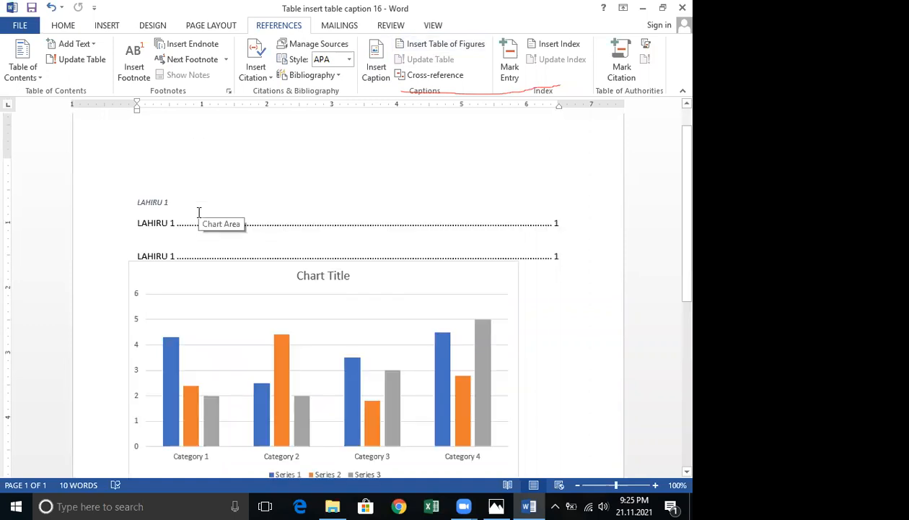
Close the Table insert table caption 16 document.
{"action": "left_click", "coordinate": [300, 184]}
{"action": "scroll", "coordinate": [300, 185], "scroll_direction": "down", "scroll_amount": 1}
{"action": "scroll", "coordinate": [303, 182], "scroll_direction": "down", "scroll_amount": 1}
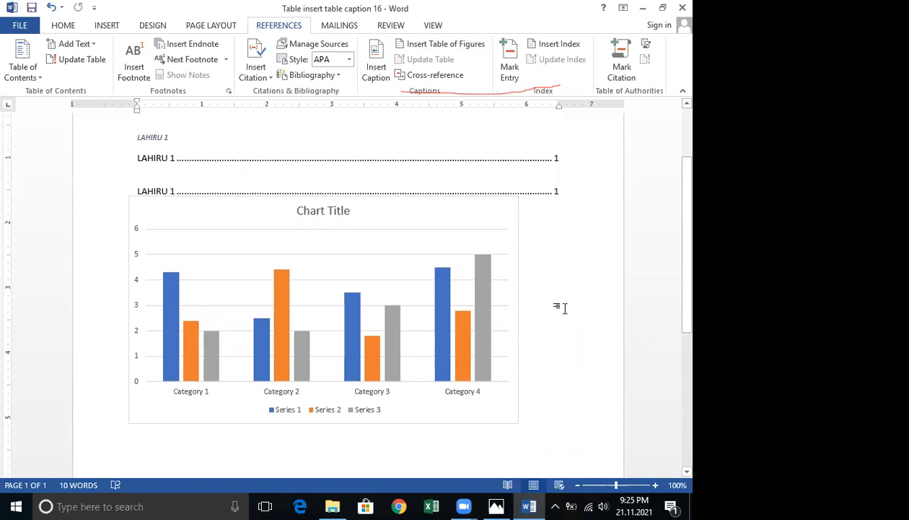
{"action": "left_click", "coordinate": [678, 7]}
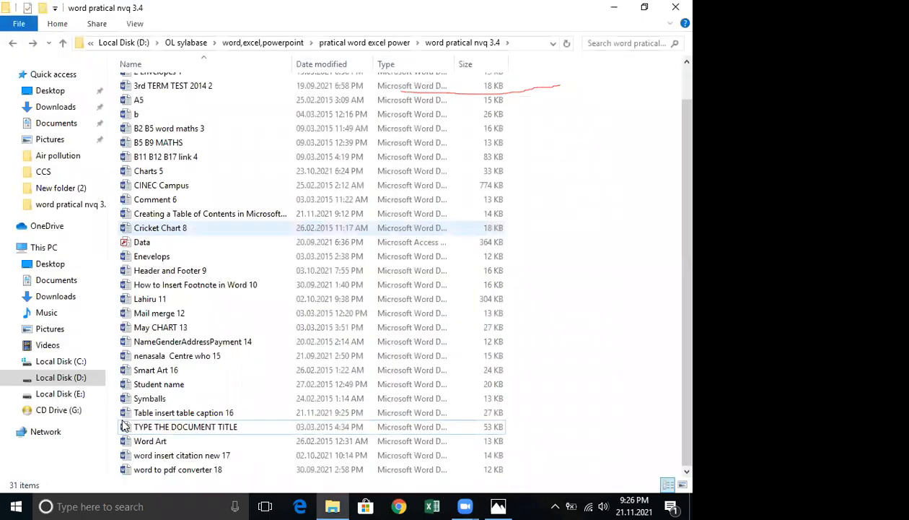
Open the May CHART 13 document from the practice folder.
{"action": "left_click", "coordinate": [173, 329]}
{"action": "double_click", "coordinate": [173, 329]}
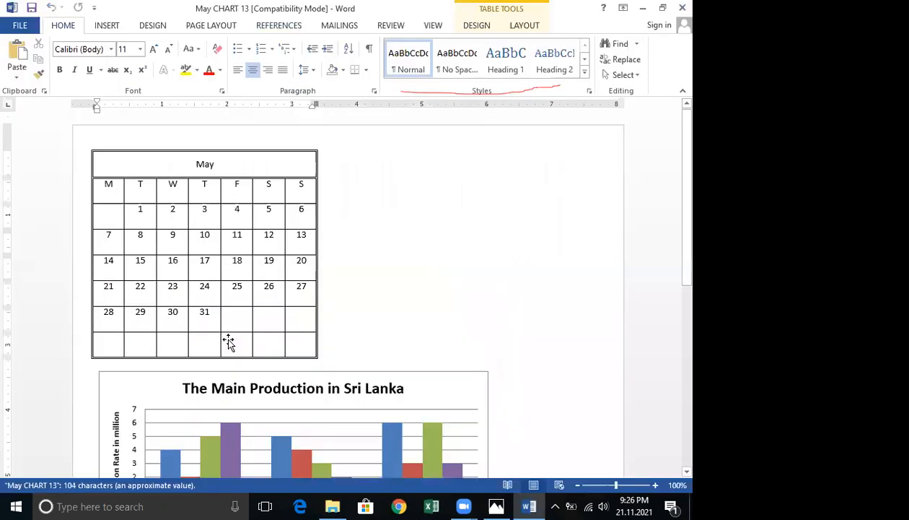
{"action": "scroll", "coordinate": [225, 342], "scroll_direction": "down", "scroll_amount": 8}
{"action": "scroll", "coordinate": [225, 342], "scroll_direction": "up", "scroll_amount": 2}
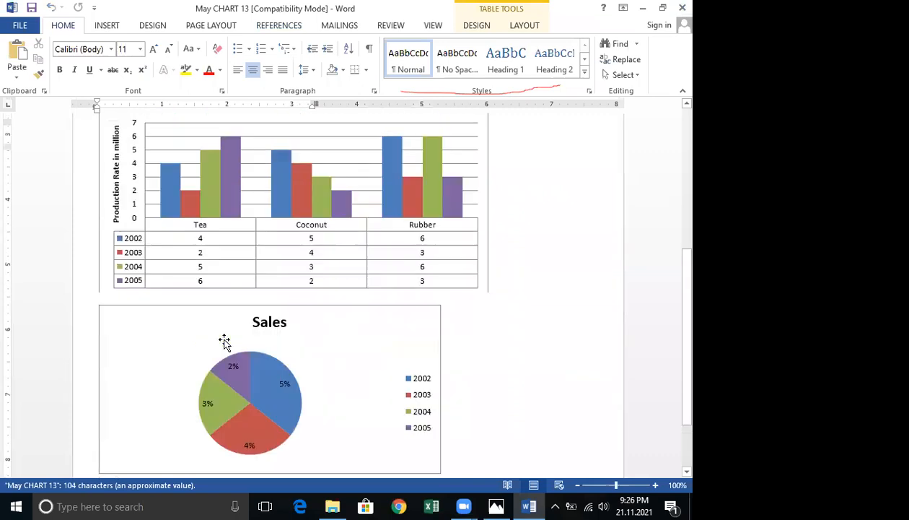
Examine the May calendar table and the production chart's data table.
{"action": "scroll", "coordinate": [223, 340], "scroll_direction": "up", "scroll_amount": 2}
{"action": "scroll", "coordinate": [221, 342], "scroll_direction": "up", "scroll_amount": 5}
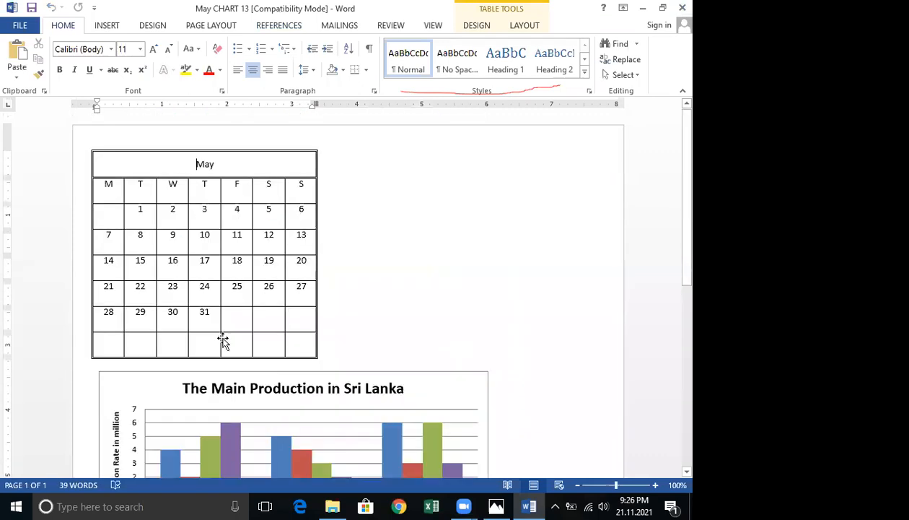
{"action": "scroll", "coordinate": [219, 340], "scroll_direction": "down", "scroll_amount": 2}
{"action": "scroll", "coordinate": [208, 283], "scroll_direction": "up", "scroll_amount": 2}
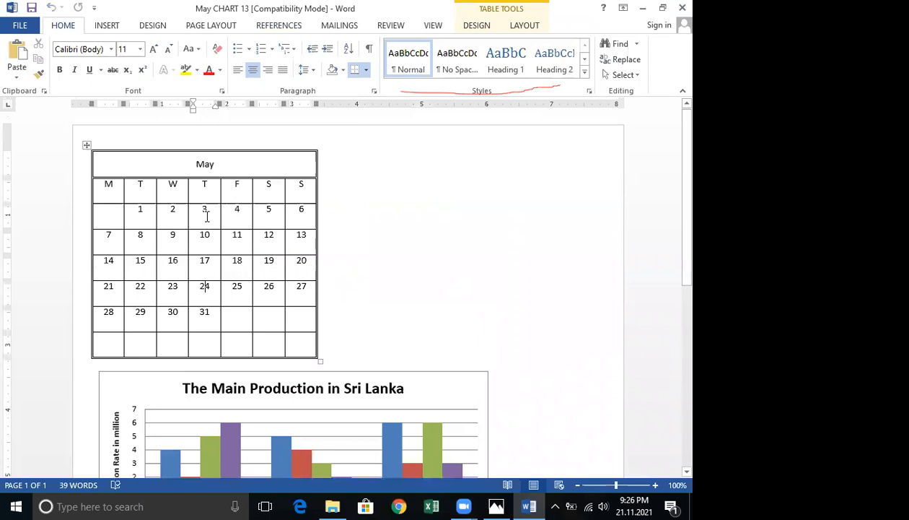
{"action": "scroll", "coordinate": [334, 241], "scroll_direction": "down", "scroll_amount": 1}
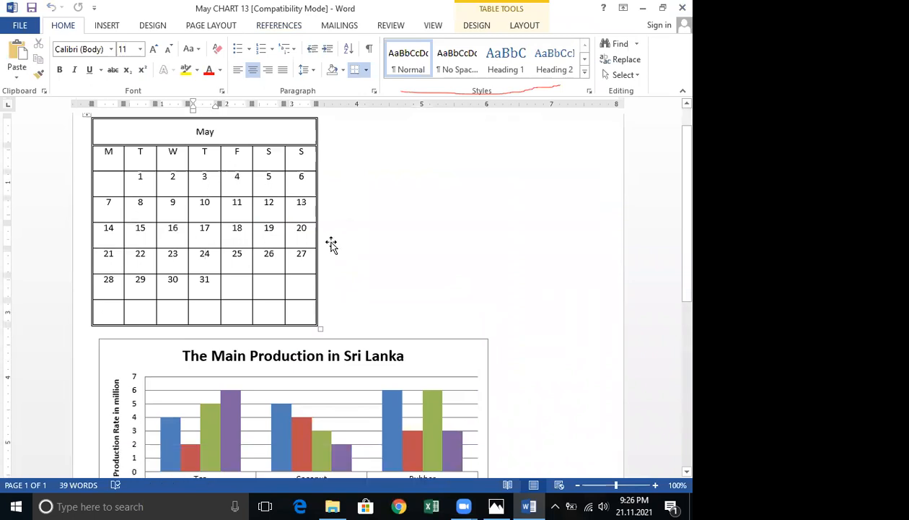
{"action": "scroll", "coordinate": [209, 160], "scroll_direction": "down", "scroll_amount": 10}
{"action": "scroll", "coordinate": [322, 232], "scroll_direction": "up", "scroll_amount": 3}
{"action": "left_click", "coordinate": [287, 247]}
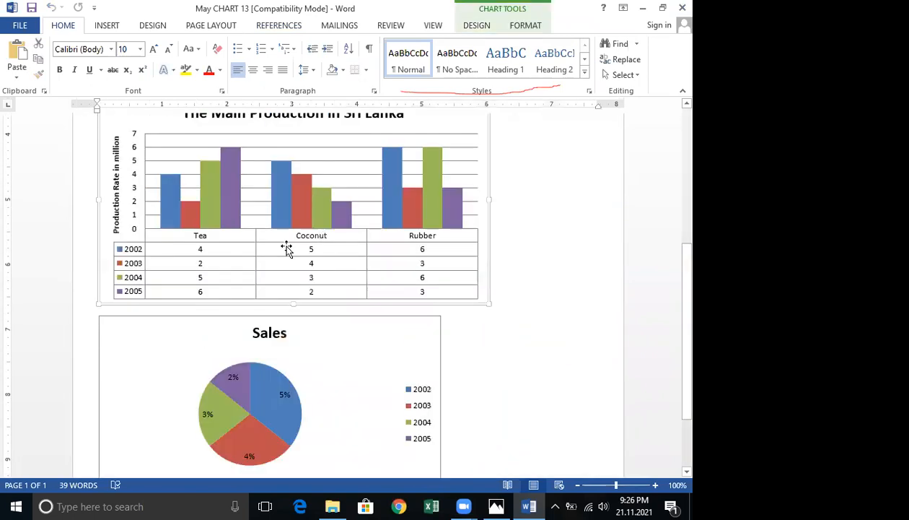
{"action": "right_click", "coordinate": [133, 256]}
{"action": "key", "text": "Escape"}
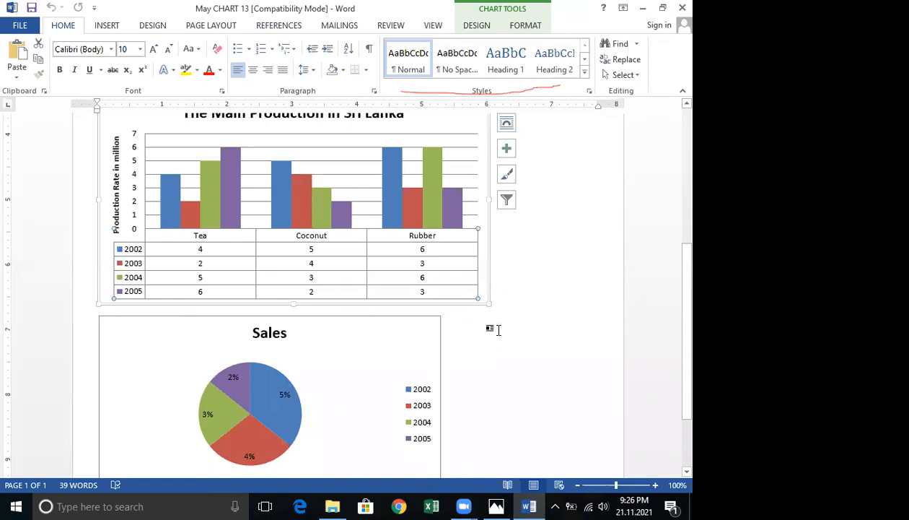
Review the production chart, its data table options and the Sales pie chart.
{"action": "scroll", "coordinate": [498, 329], "scroll_direction": "up", "scroll_amount": 5}
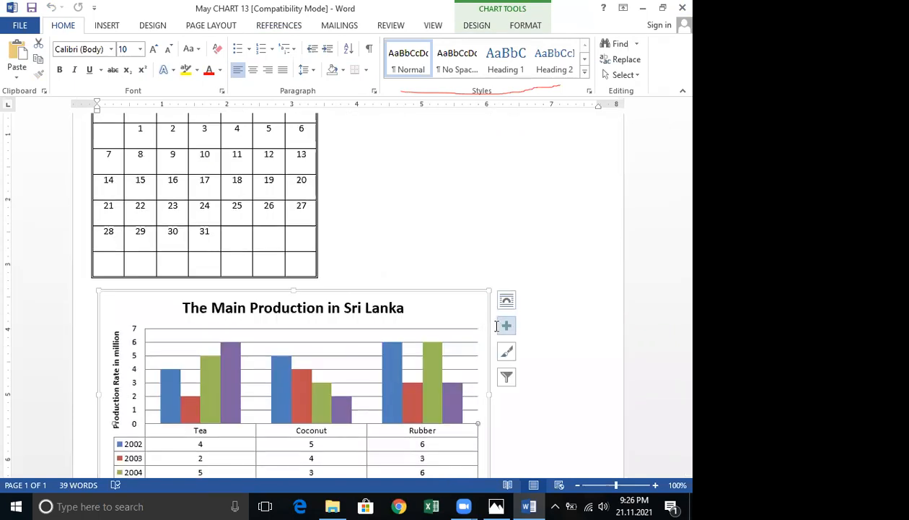
{"action": "scroll", "coordinate": [521, 254], "scroll_direction": "up", "scroll_amount": 2}
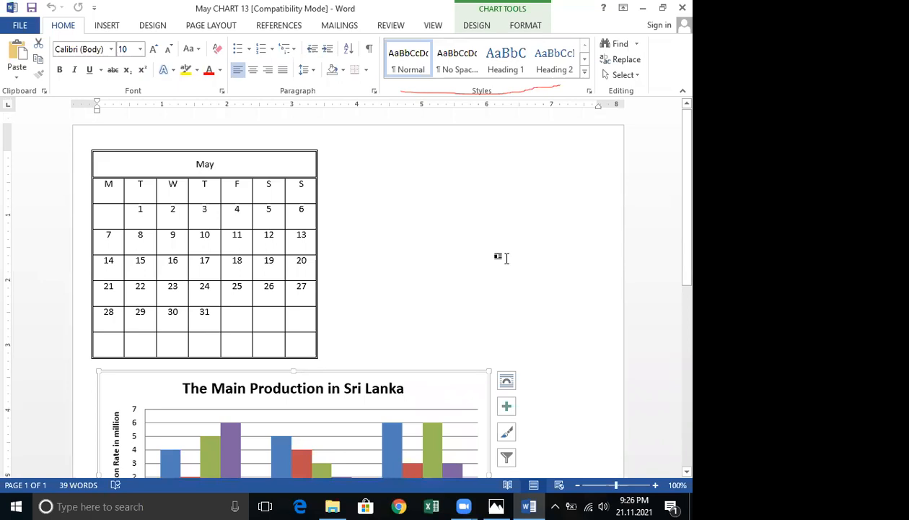
{"action": "scroll", "coordinate": [505, 258], "scroll_direction": "down", "scroll_amount": 3}
{"action": "scroll", "coordinate": [505, 260], "scroll_direction": "down", "scroll_amount": 4}
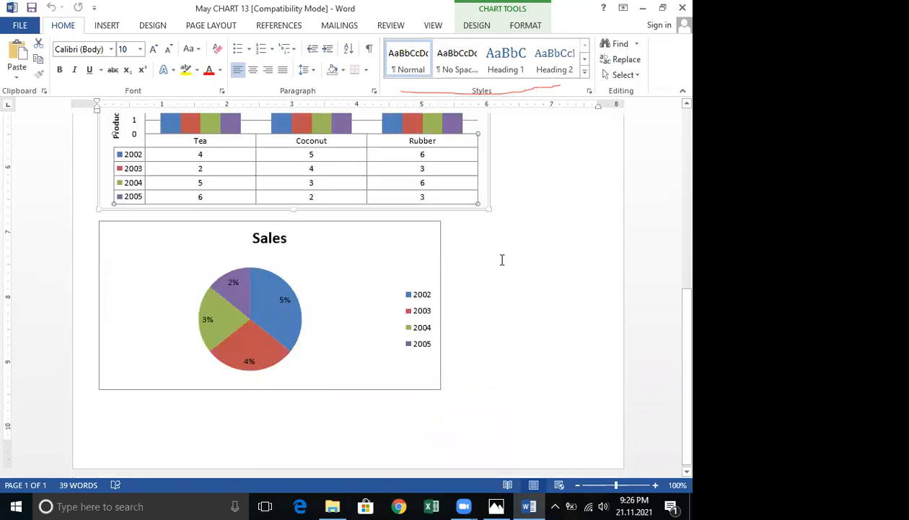
{"action": "scroll", "coordinate": [491, 297], "scroll_direction": "up", "scroll_amount": 6}
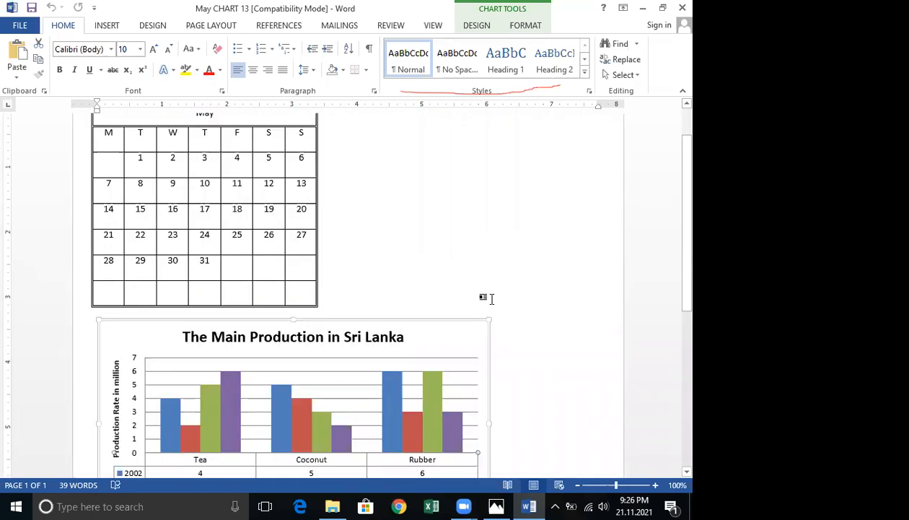
{"action": "scroll", "coordinate": [479, 269], "scroll_direction": "up", "scroll_amount": 1}
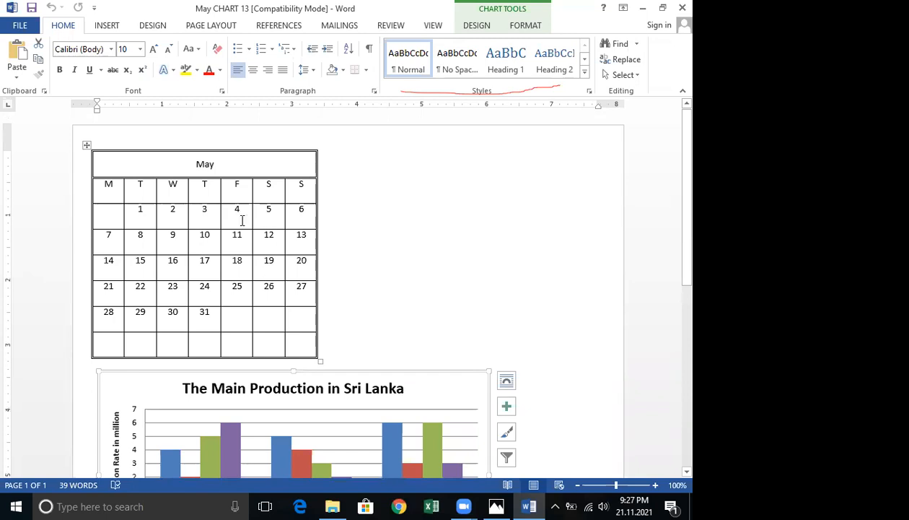
{"action": "scroll", "coordinate": [243, 234], "scroll_direction": "down", "scroll_amount": 4}
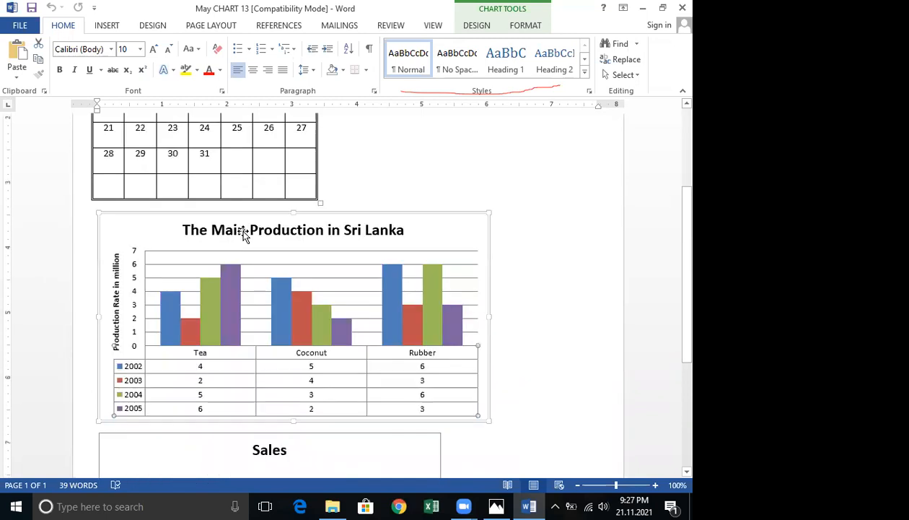
{"action": "scroll", "coordinate": [243, 234], "scroll_direction": "down", "scroll_amount": 1}
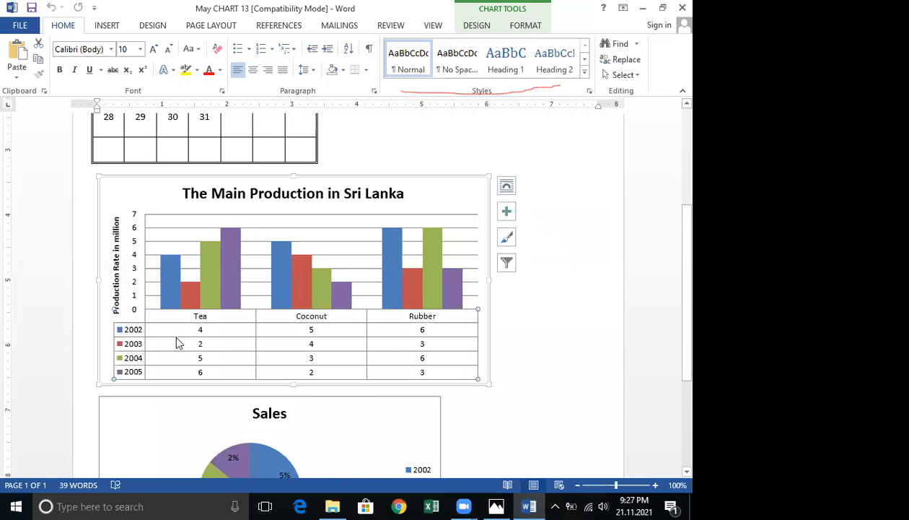
{"action": "right_click", "coordinate": [124, 333]}
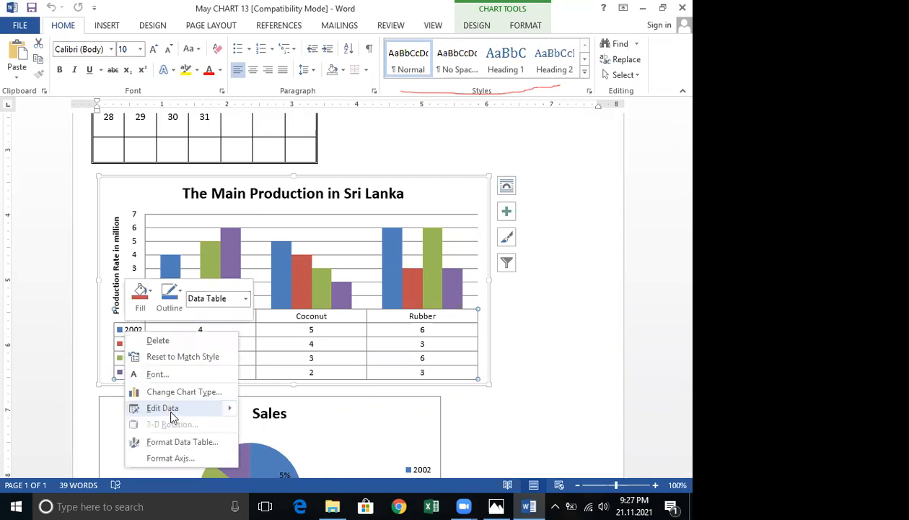
{"action": "left_click", "coordinate": [569, 322]}
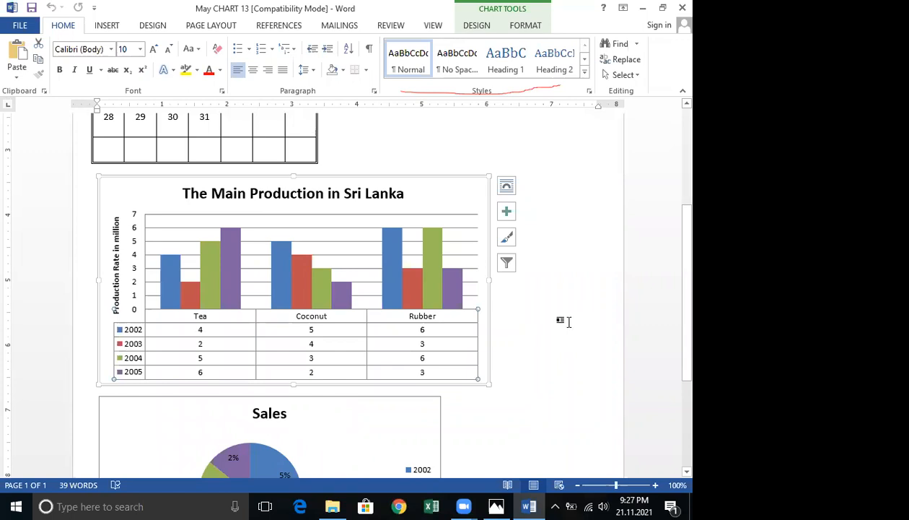
{"action": "scroll", "coordinate": [568, 322], "scroll_direction": "down", "scroll_amount": 2}
{"action": "scroll", "coordinate": [569, 322], "scroll_direction": "down", "scroll_amount": 3}
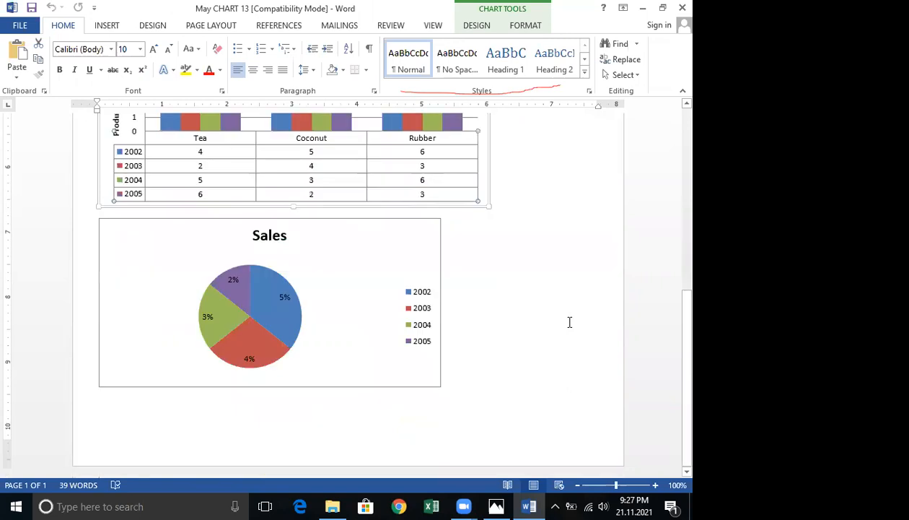
{"action": "left_click", "coordinate": [484, 304]}
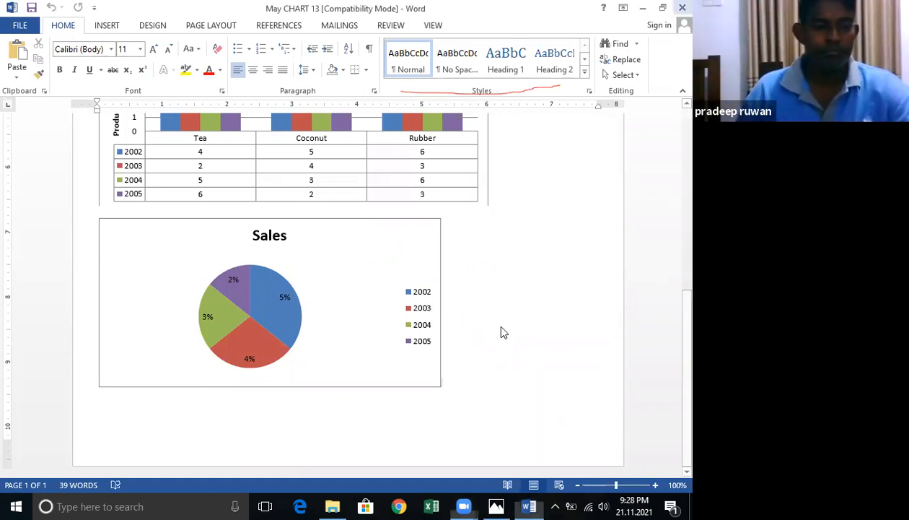
Close and reopen the May CHART 13 document.
{"action": "left_click", "coordinate": [682, 8]}
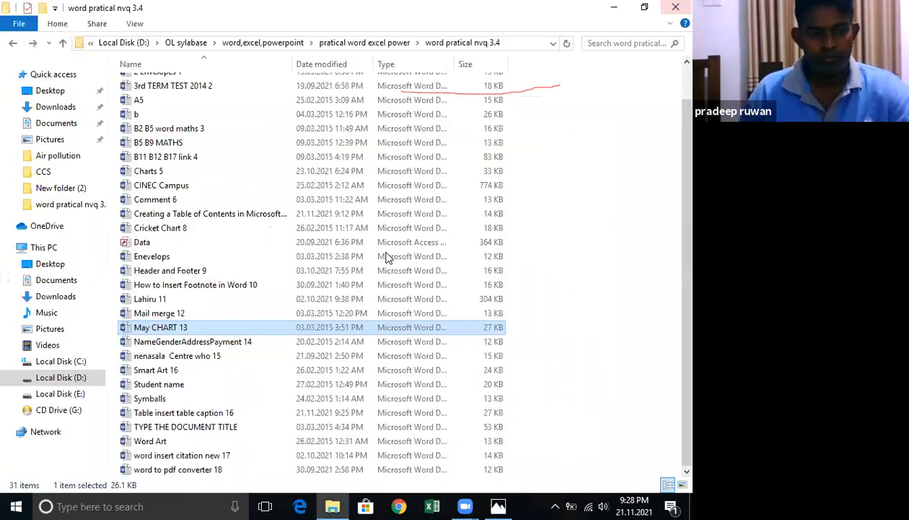
{"action": "double_click", "coordinate": [170, 330]}
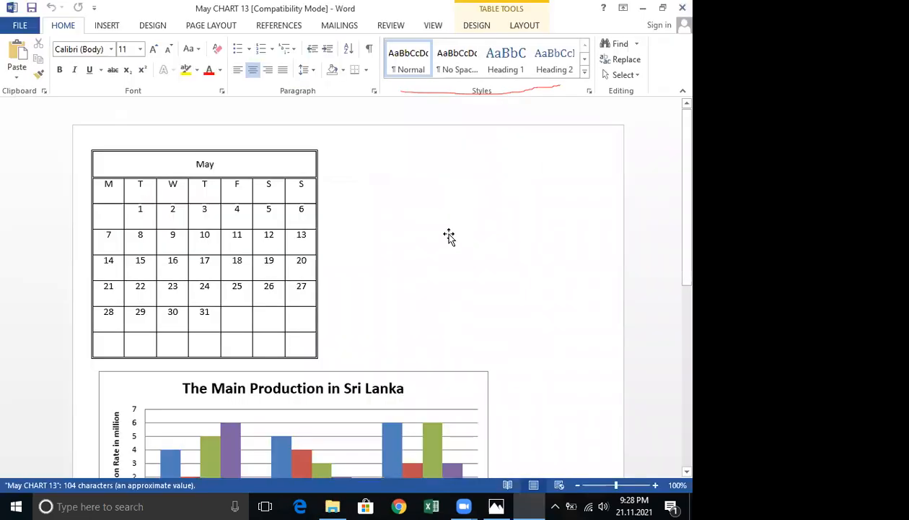
{"action": "scroll", "coordinate": [424, 270], "scroll_direction": "down", "scroll_amount": 1}
{"action": "scroll", "coordinate": [419, 285], "scroll_direction": "up", "scroll_amount": 1}
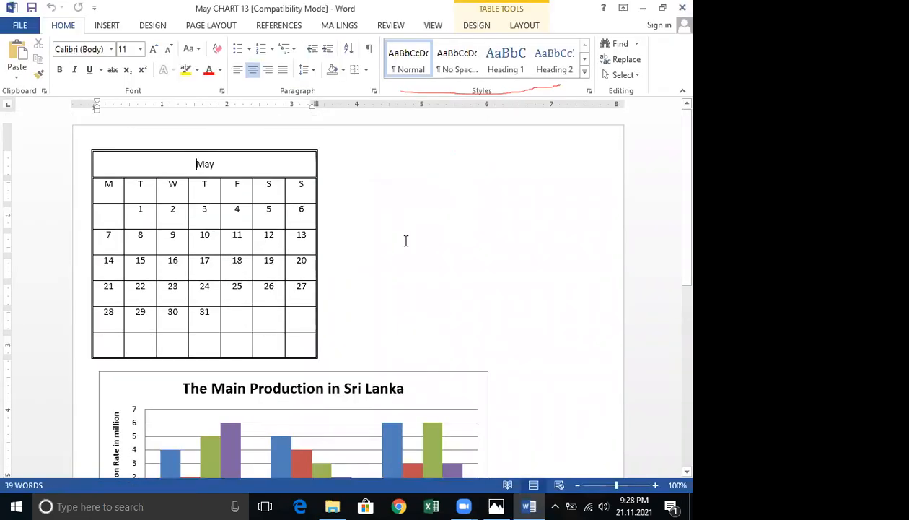
Select the weekday and date rows of the May calendar table.
{"action": "left_click", "coordinate": [277, 210]}
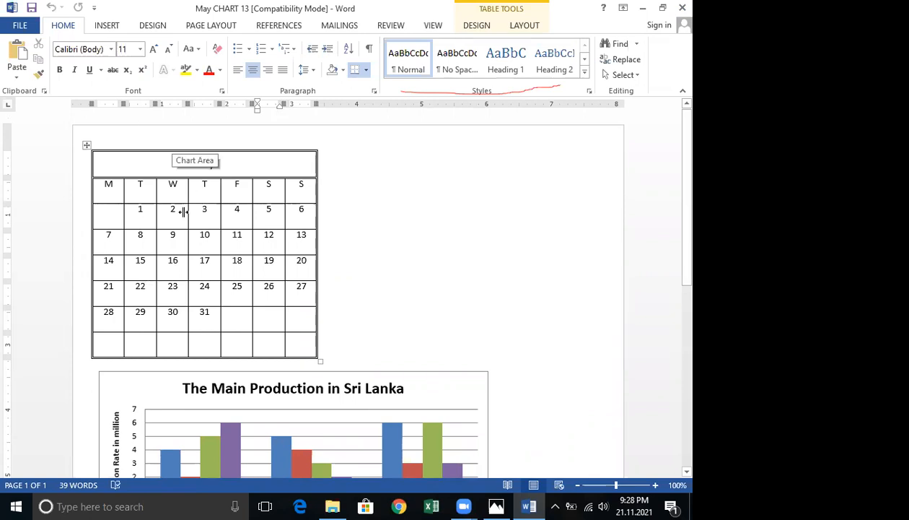
{"action": "left_click", "coordinate": [146, 186]}
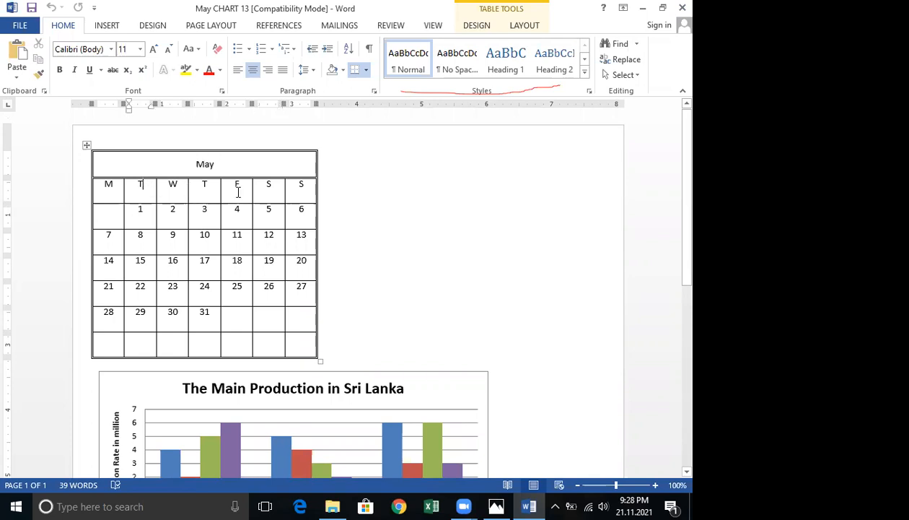
{"action": "left_click", "coordinate": [177, 192]}
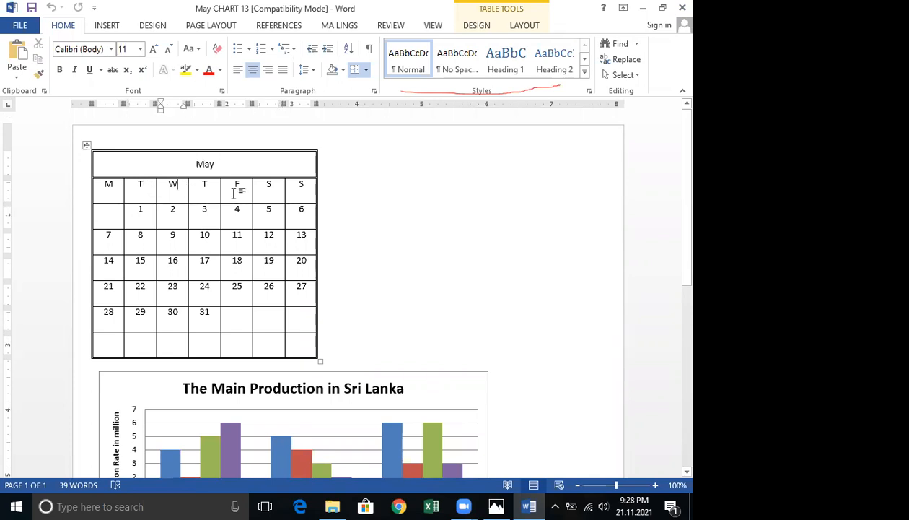
{"action": "left_click", "coordinate": [234, 191]}
{"action": "left_click_drag", "start_coordinate": [114, 190], "coordinate": [459, 318]}
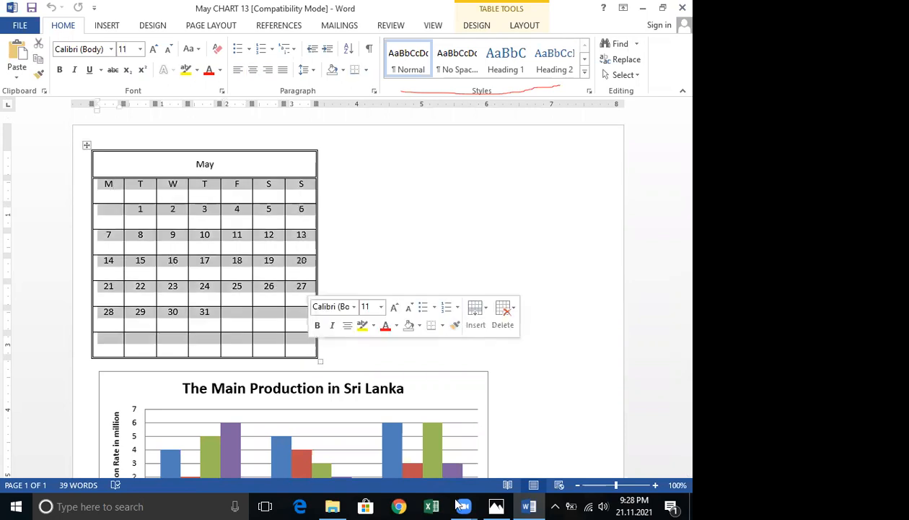
{"action": "scroll", "coordinate": [469, 259], "scroll_direction": "down", "scroll_amount": 6}
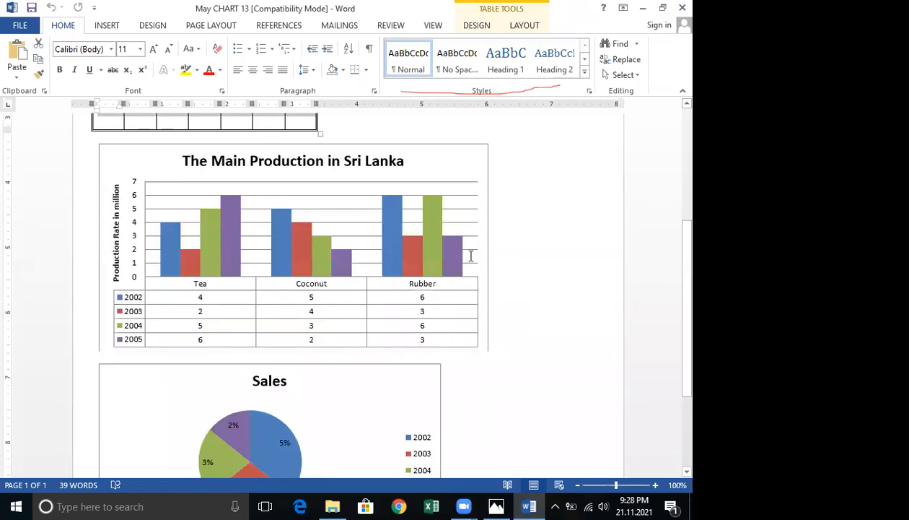
{"action": "scroll", "coordinate": [468, 256], "scroll_direction": "up", "scroll_amount": 1}
{"action": "left_click", "coordinate": [197, 310]}
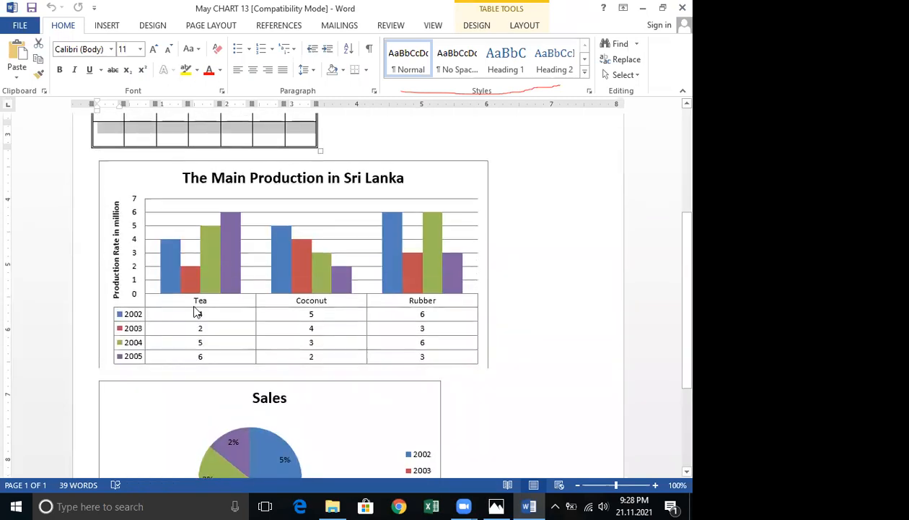
Open the production chart's source data in the Excel data sheet and close it.
{"action": "right_click", "coordinate": [198, 312]}
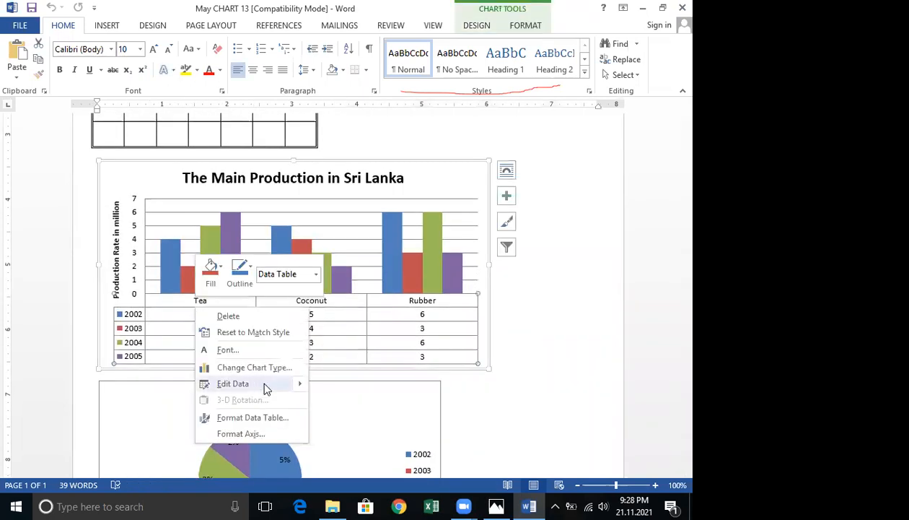
{"action": "mouse_move", "coordinate": [264, 384]}
{"action": "left_click", "coordinate": [356, 401]}
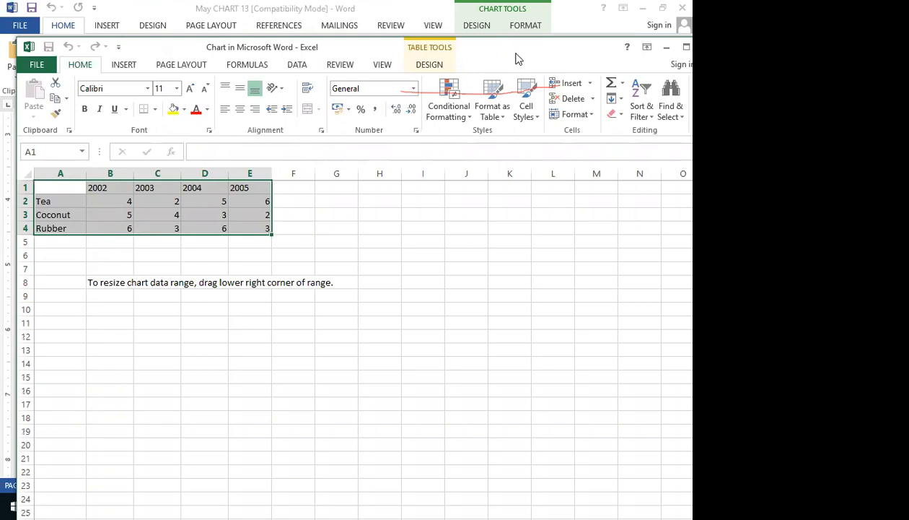
{"action": "left_click_drag", "start_coordinate": [534, 47], "coordinate": [447, 76]}
{"action": "left_click", "coordinate": [620, 77]}
Open the Sales pie chart's source data in Excel and maximize the data sheet window.
{"action": "scroll", "coordinate": [224, 318], "scroll_direction": "down", "scroll_amount": 4}
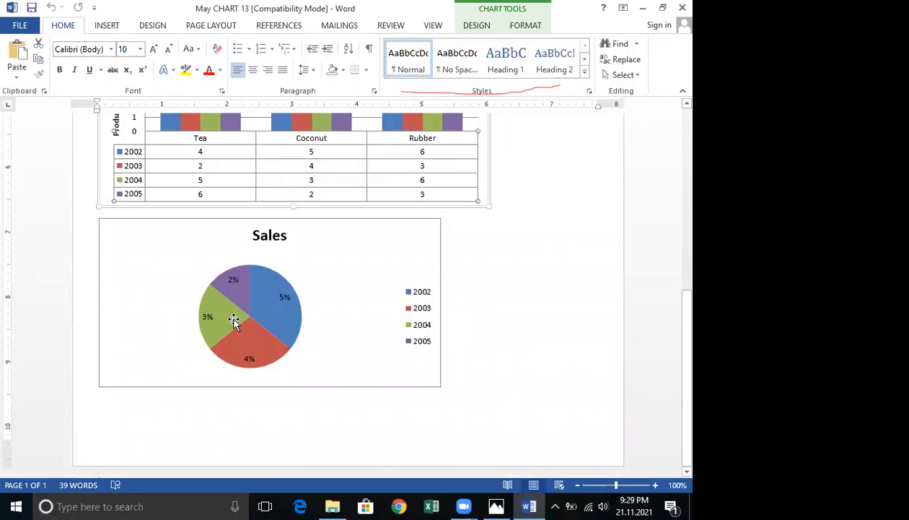
{"action": "right_click", "coordinate": [242, 317]}
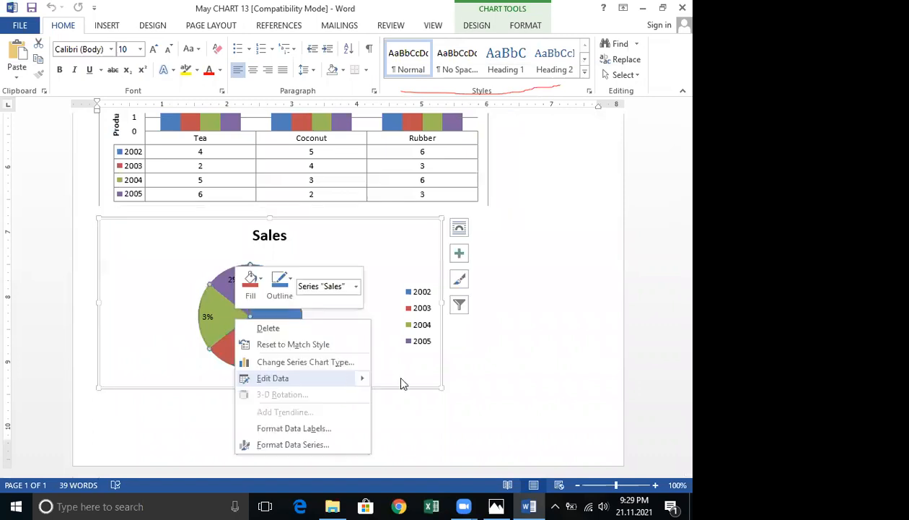
{"action": "left_click", "coordinate": [426, 397]}
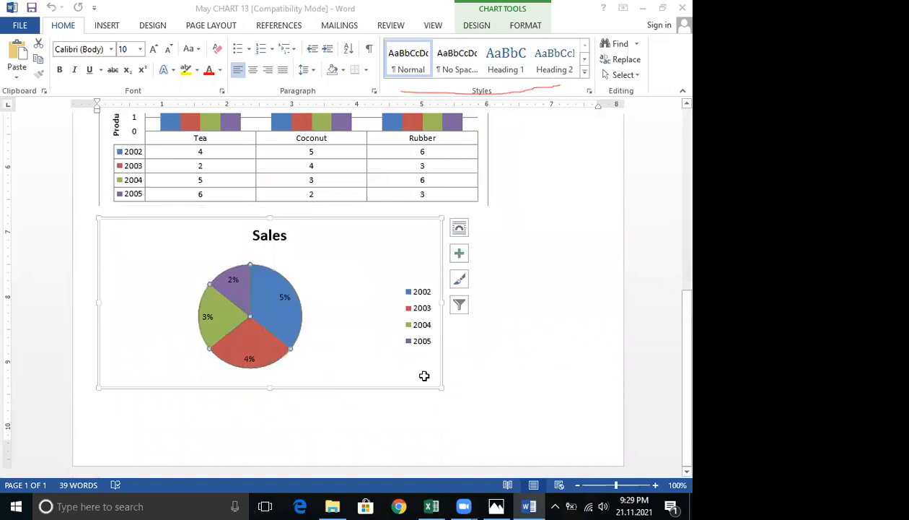
{"action": "key", "text": "Right"}
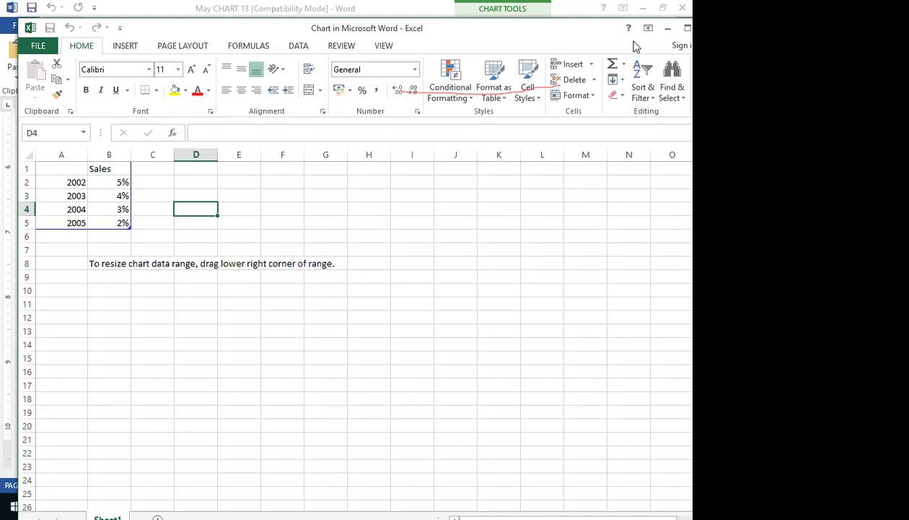
{"action": "key", "text": "super+Up"}
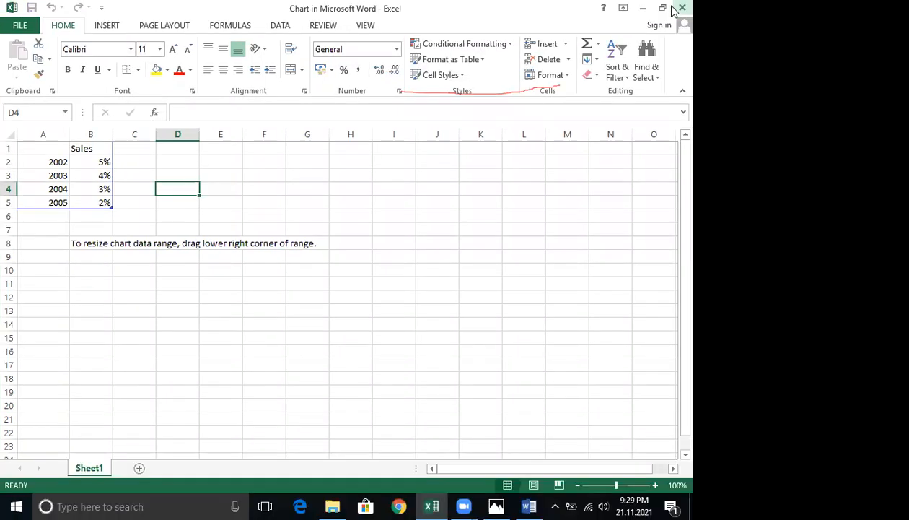
Close the chart's Excel data sheet and create a new blank document.
{"action": "left_click", "coordinate": [675, 9]}
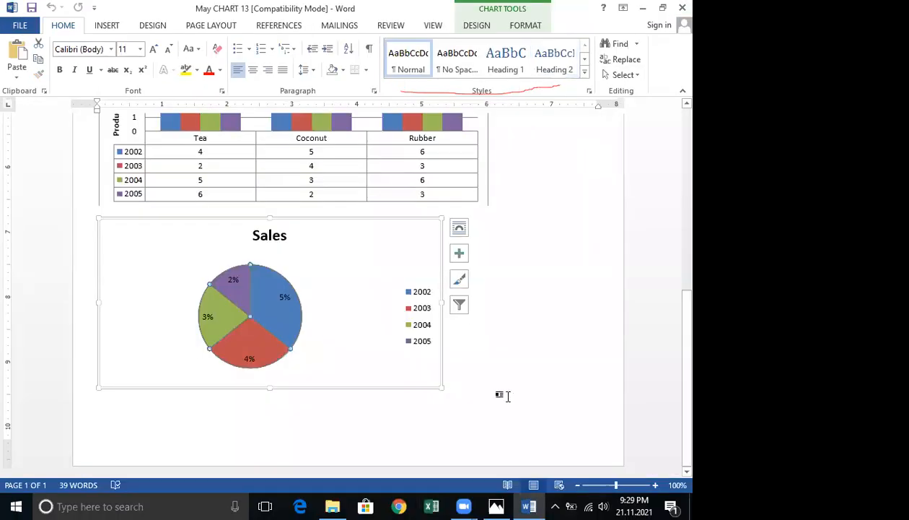
{"action": "scroll", "coordinate": [505, 390], "scroll_direction": "up", "scroll_amount": 5}
{"action": "scroll", "coordinate": [499, 388], "scroll_direction": "up", "scroll_amount": 1}
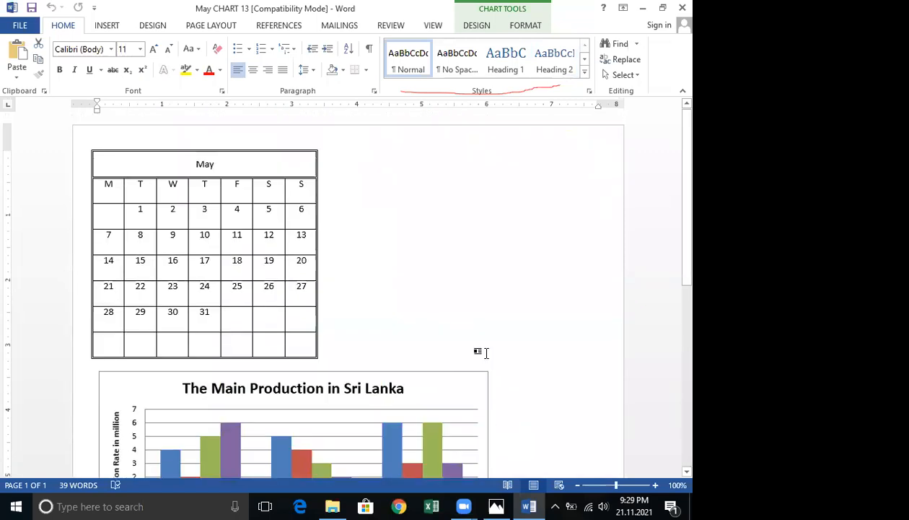
{"action": "key", "text": "ctrl+n"}
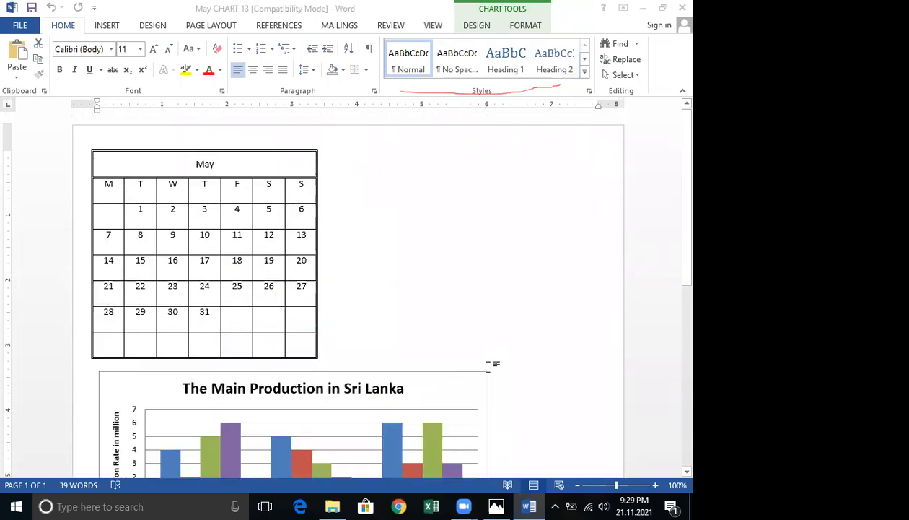
Insert a table with 4 columns and 6 rows into the new document.
{"action": "left_click", "coordinate": [106, 26]}
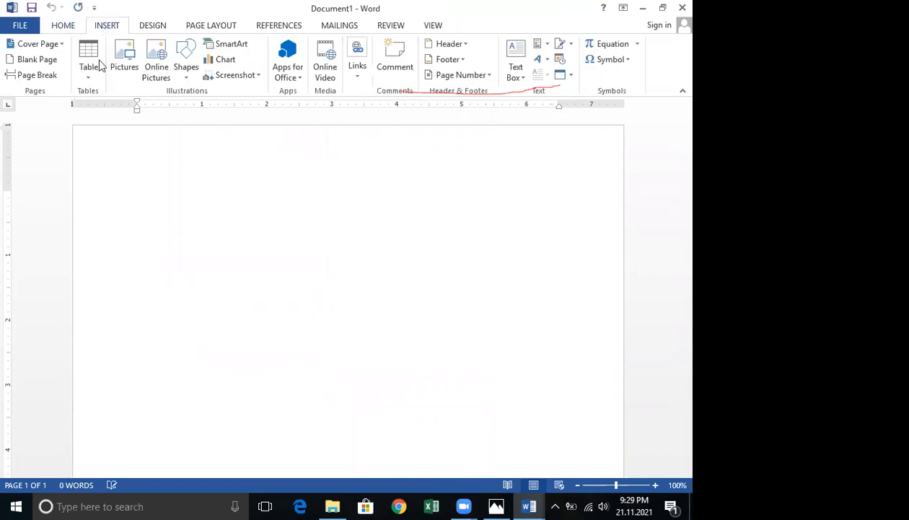
{"action": "left_click", "coordinate": [91, 81]}
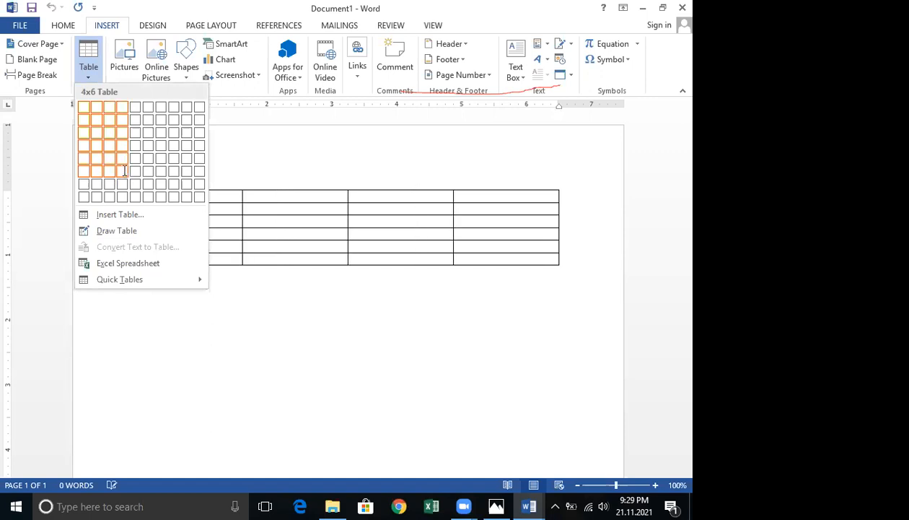
{"action": "left_click", "coordinate": [124, 174]}
Split each of the table's four columns into two columns, one column at a time.
{"action": "left_click_drag", "start_coordinate": [182, 196], "coordinate": [191, 262]}
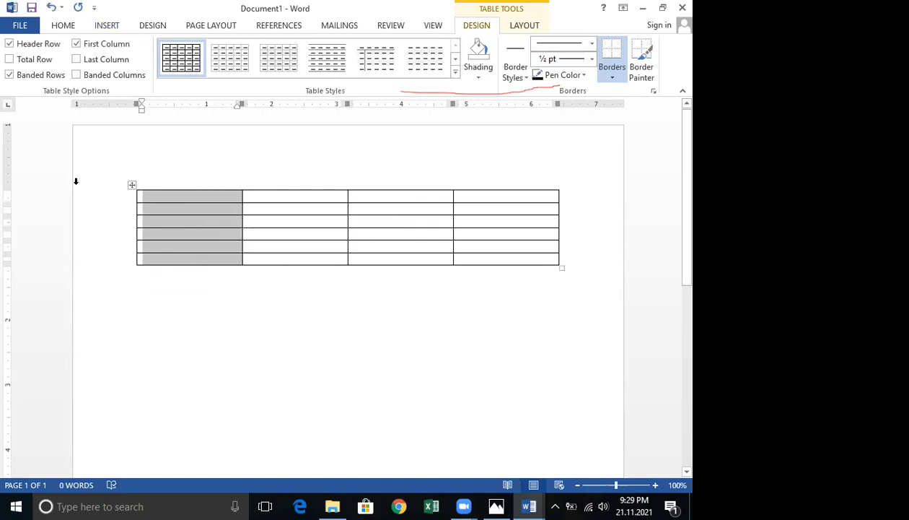
{"action": "left_click", "coordinate": [516, 30]}
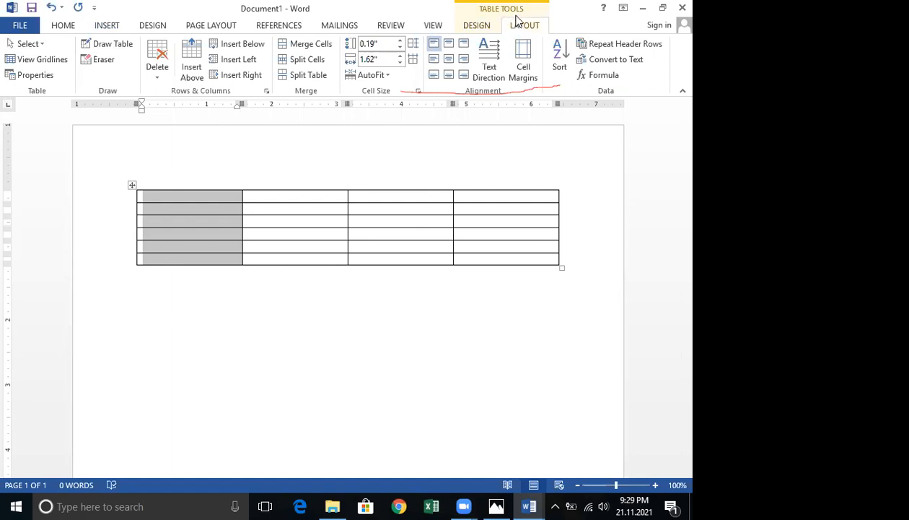
{"action": "left_click", "coordinate": [319, 63]}
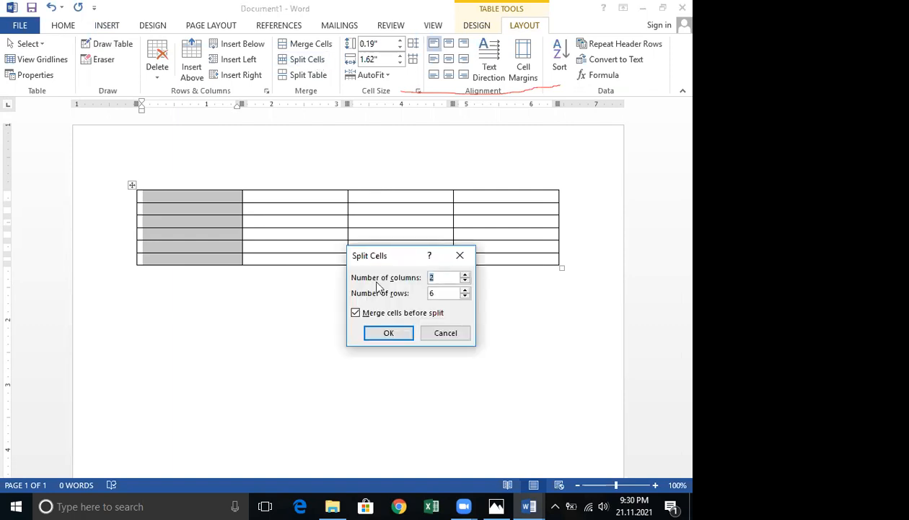
{"action": "left_click", "coordinate": [380, 332]}
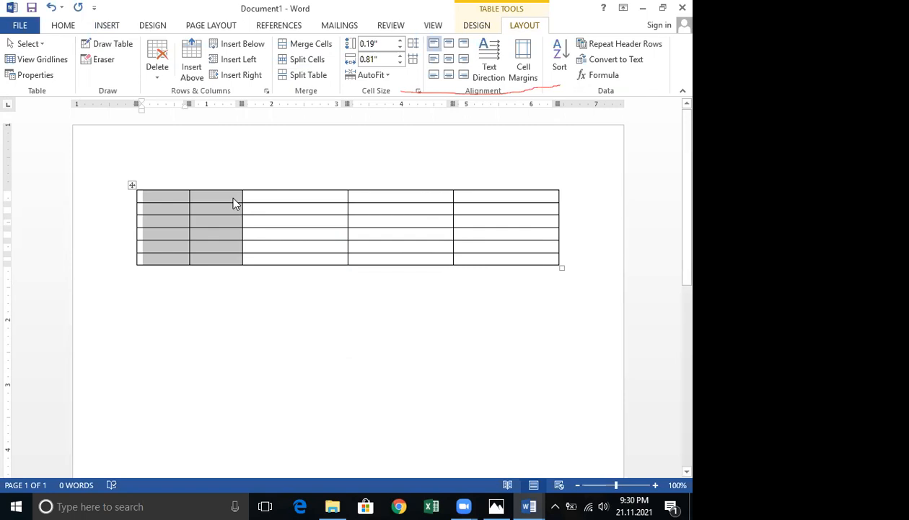
{"action": "left_click_drag", "start_coordinate": [266, 201], "coordinate": [289, 258]}
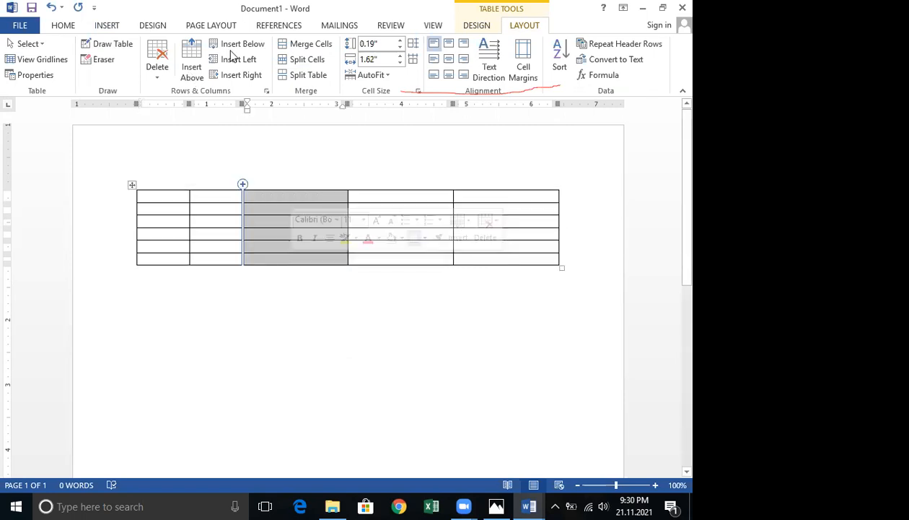
{"action": "left_click", "coordinate": [312, 63]}
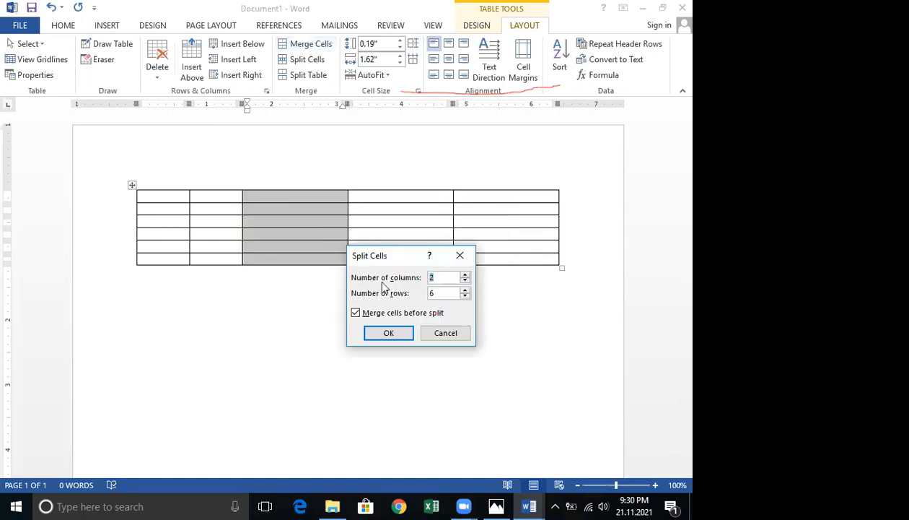
{"action": "left_click", "coordinate": [387, 329]}
{"action": "left_click_drag", "start_coordinate": [364, 195], "coordinate": [413, 259]}
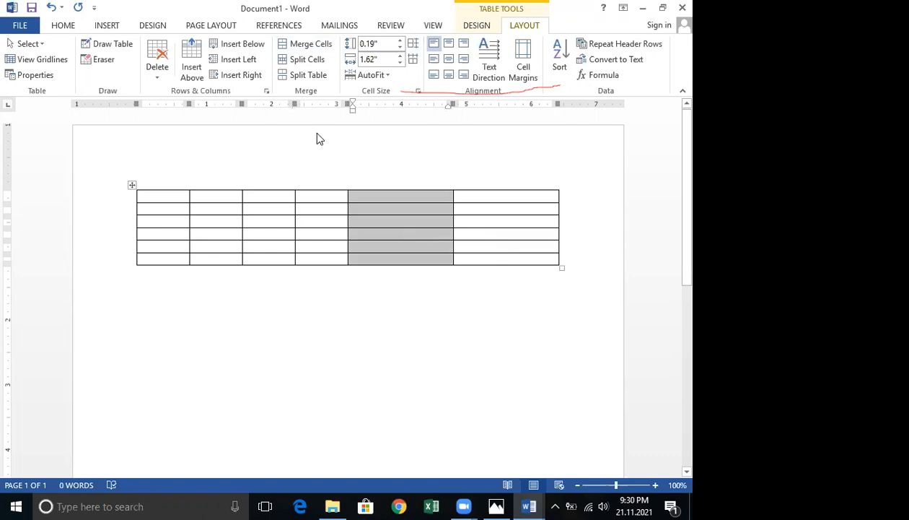
{"action": "left_click", "coordinate": [299, 65]}
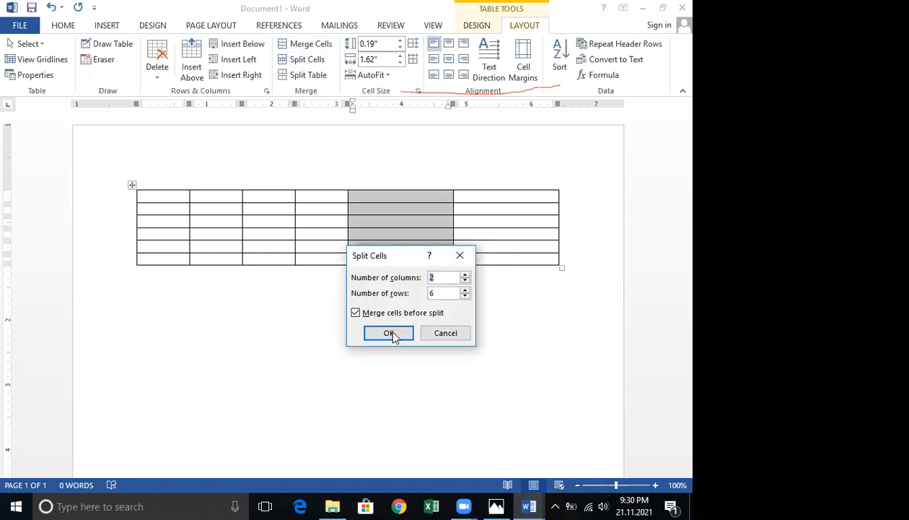
{"action": "left_click", "coordinate": [390, 334]}
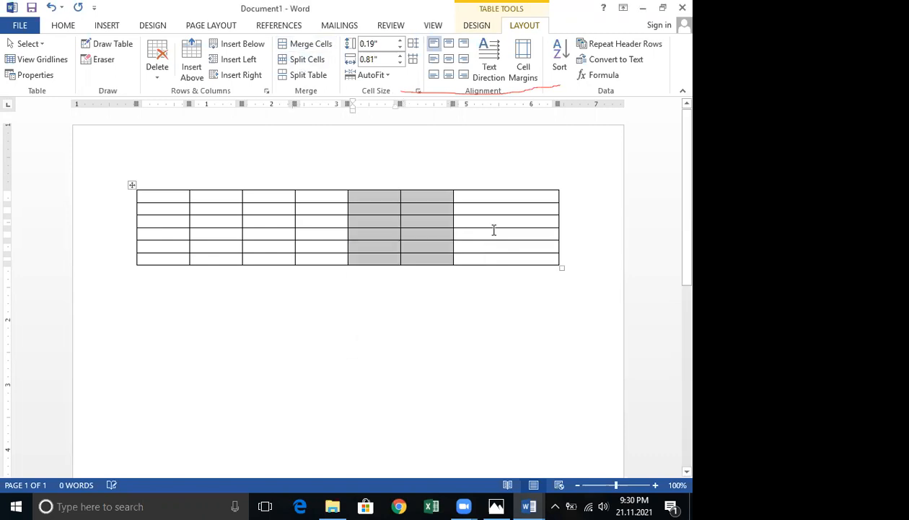
{"action": "left_click_drag", "start_coordinate": [506, 196], "coordinate": [506, 265]}
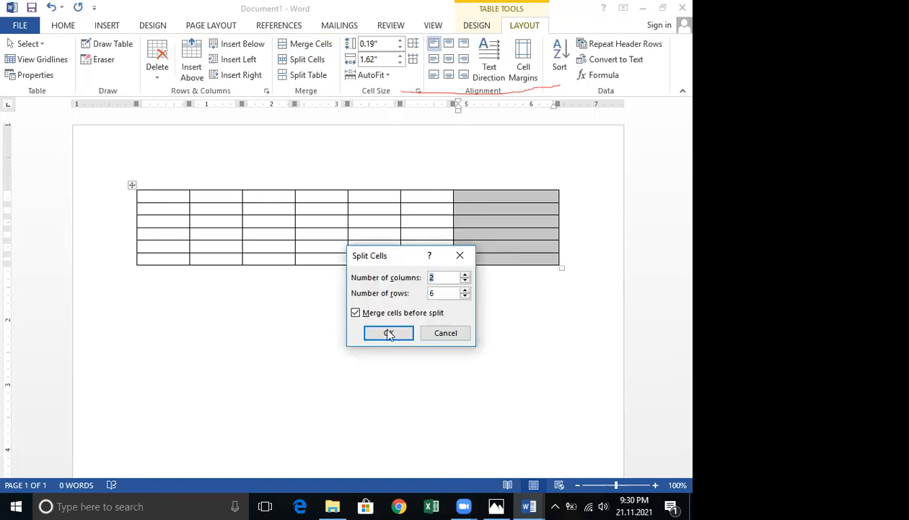
{"action": "left_click", "coordinate": [389, 333]}
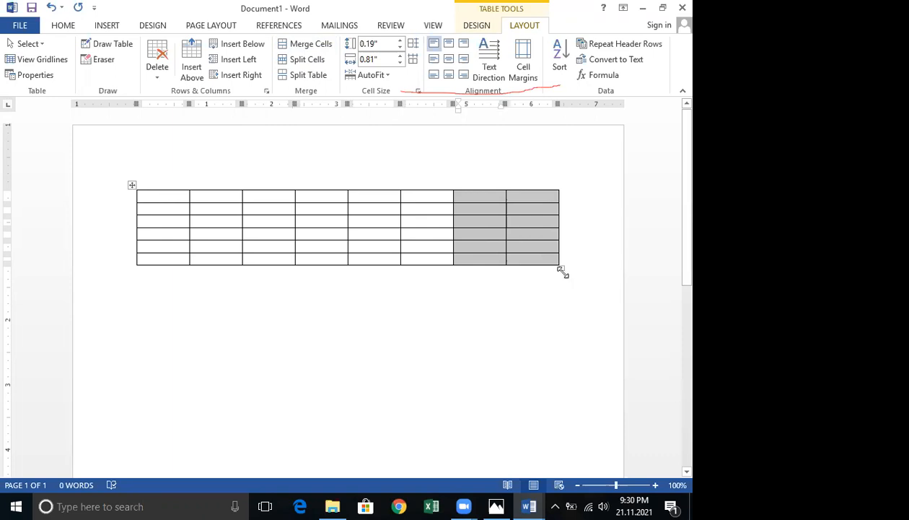
Shrink the split table to about 2 inches wide, then undo back to the original four-column table.
{"action": "left_click_drag", "start_coordinate": [459, 274], "coordinate": [256, 309]}
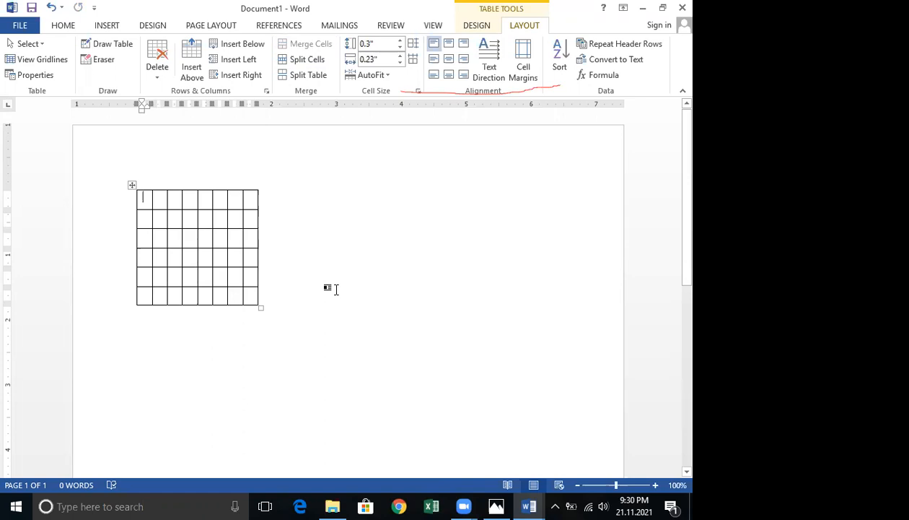
{"action": "left_click", "coordinate": [250, 365]}
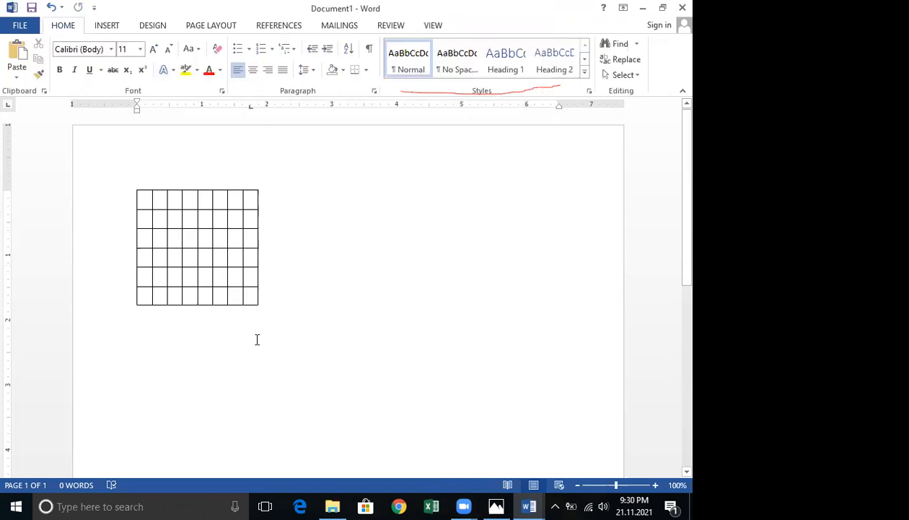
{"action": "key", "text": "ctrl+z"}
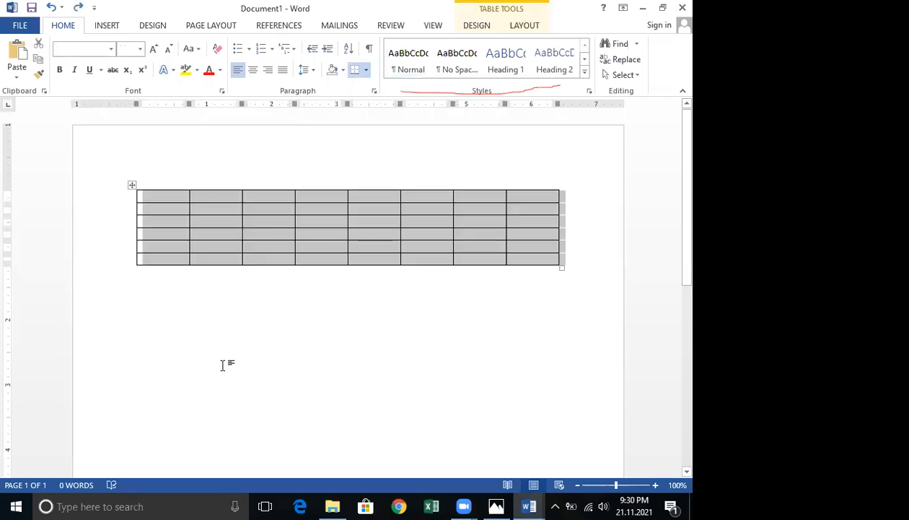
{"action": "key", "text": "ctrl+z"}
{"action": "key", "text": "ctrl+z"}
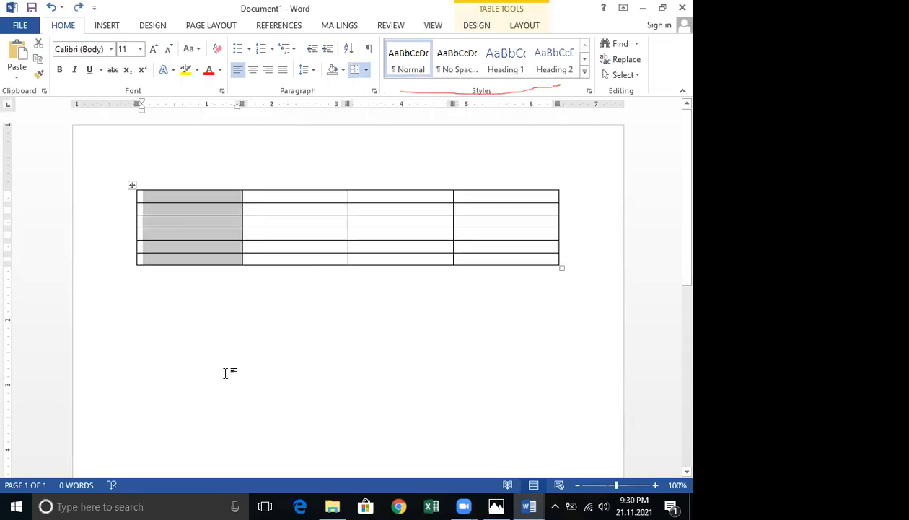
Insert a second table with 4 columns and 5 rows below the first table.
{"action": "left_click", "coordinate": [242, 379]}
{"action": "double_click", "coordinate": [169, 319]}
{"action": "left_click", "coordinate": [108, 26]}
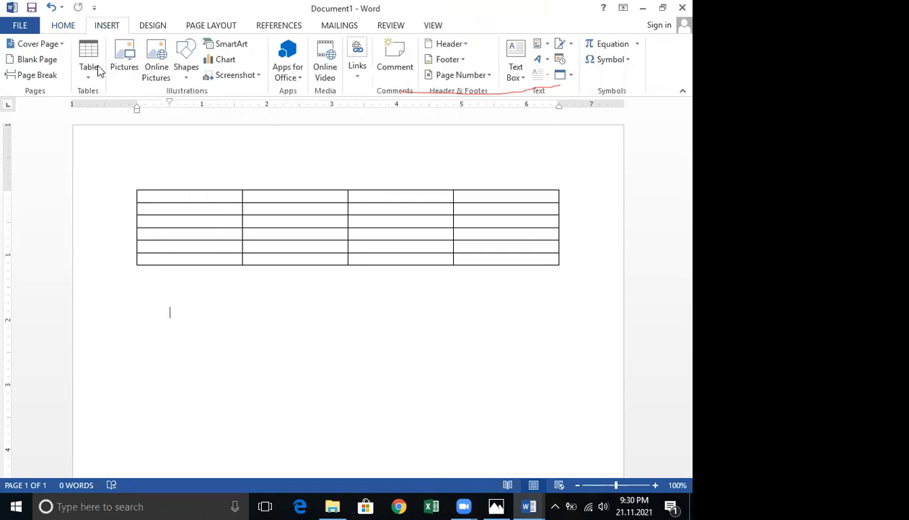
{"action": "left_click", "coordinate": [88, 67]}
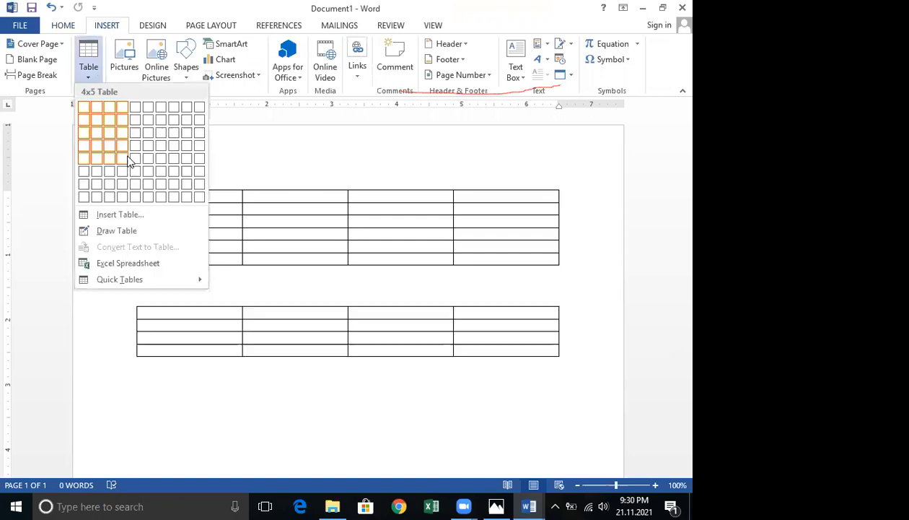
{"action": "left_click", "coordinate": [155, 159]}
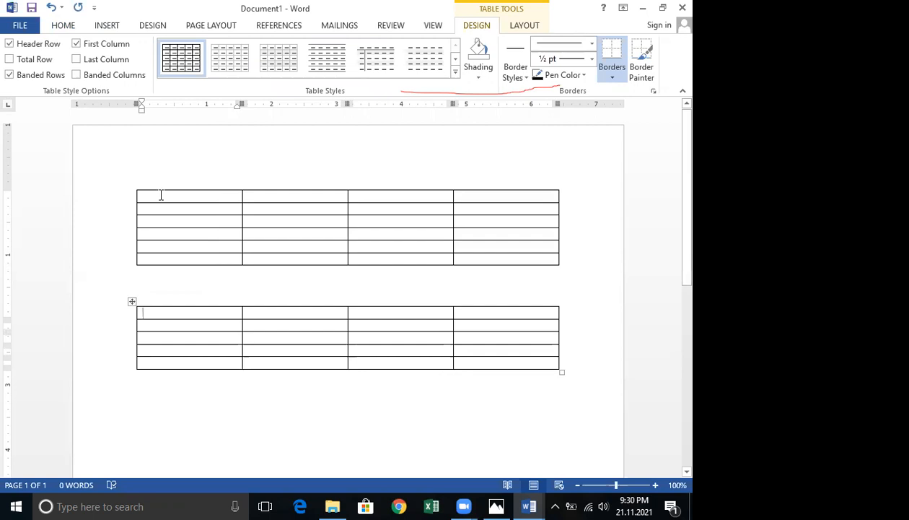
Split the whole first table into 8 columns and 6 rows.
{"action": "left_click_drag", "start_coordinate": [161, 195], "coordinate": [368, 237]}
{"action": "left_click_drag", "start_coordinate": [509, 261], "coordinate": [508, 256]}
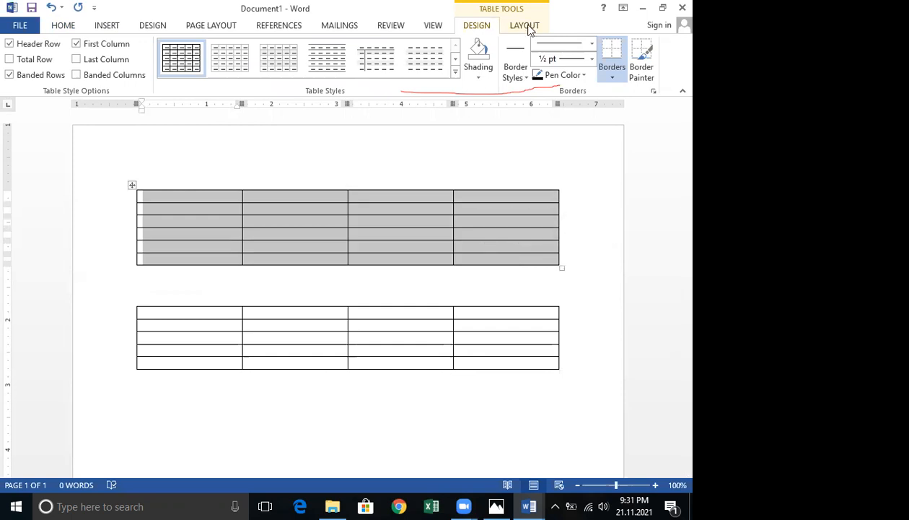
{"action": "scroll", "coordinate": [390, 61], "scroll_direction": "down", "scroll_amount": 1}
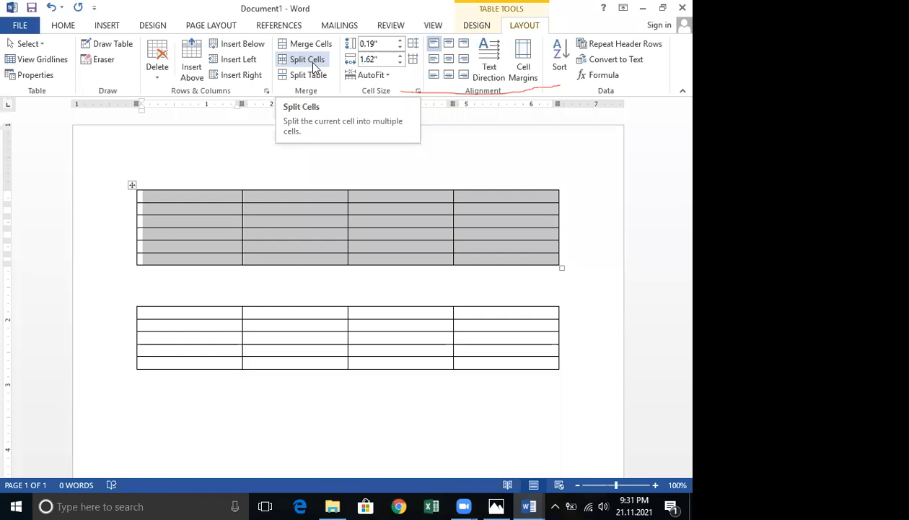
{"action": "left_click", "coordinate": [318, 61]}
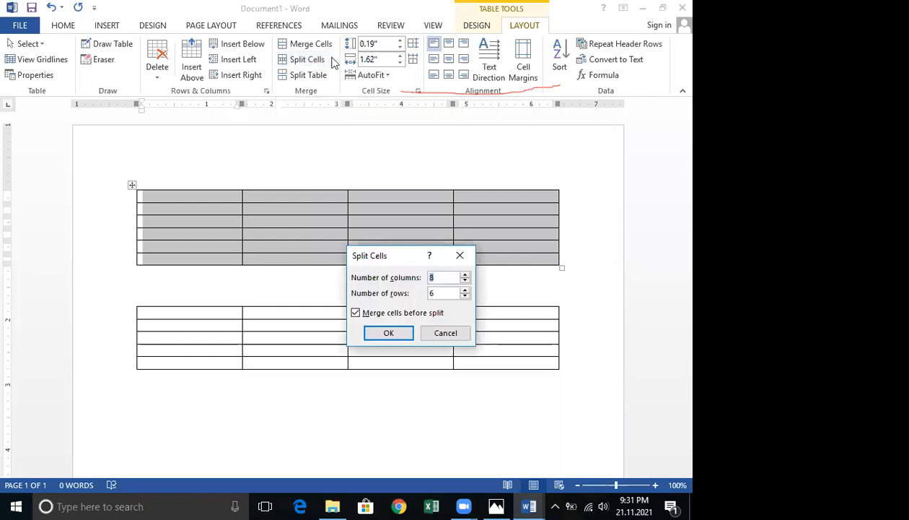
{"action": "left_click", "coordinate": [389, 333]}
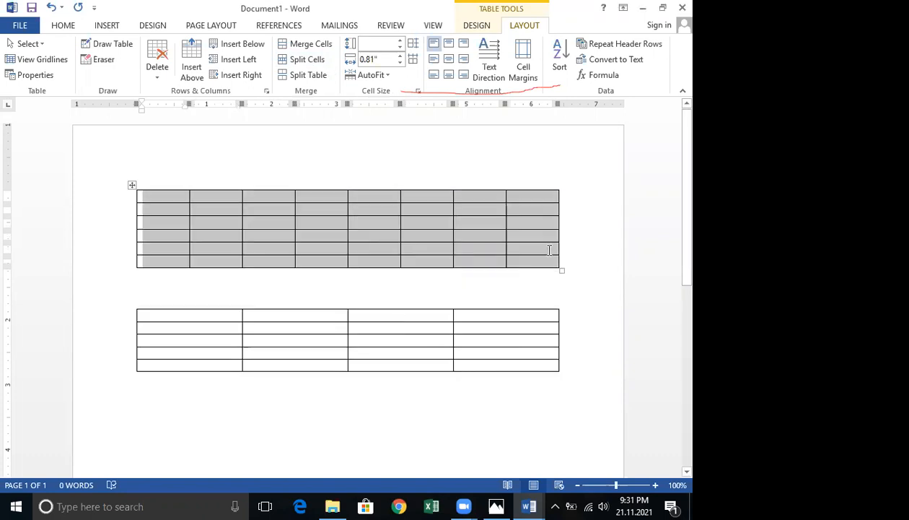
Shrink the first table to about 1.4 inches wide.
{"action": "left_click_drag", "start_coordinate": [561, 267], "coordinate": [293, 269]}
{"action": "left_click_drag", "start_coordinate": [201, 264], "coordinate": [223, 265]}
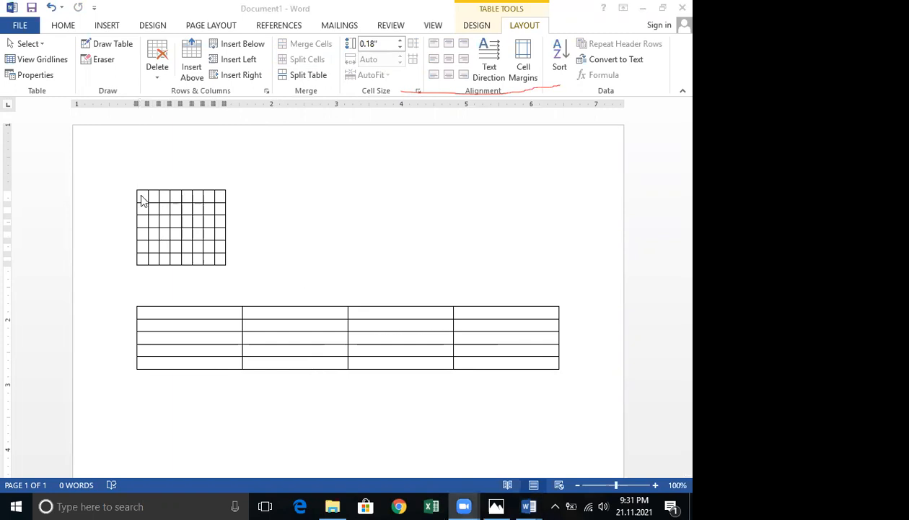
Merge the first table's top row into one cell and widen the table to about 2 inches.
{"action": "left_click_drag", "start_coordinate": [143, 195], "coordinate": [223, 200]}
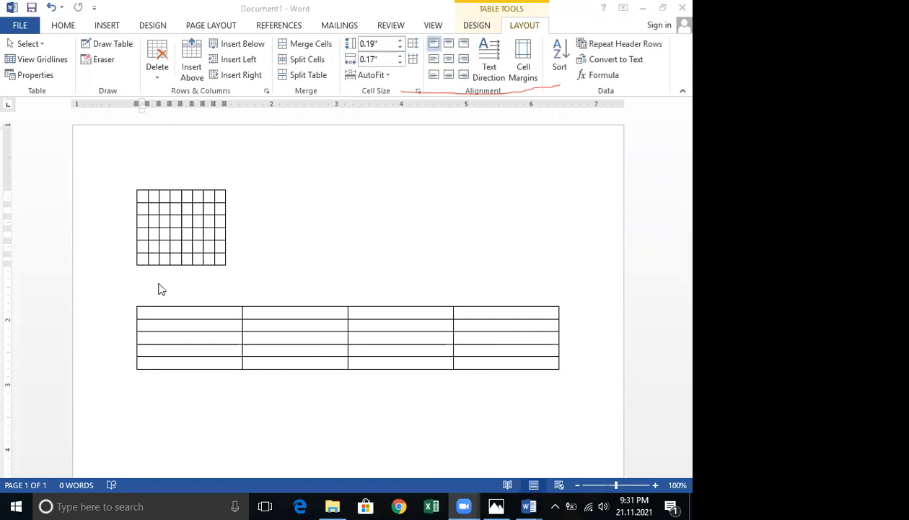
{"action": "left_click", "coordinate": [144, 200]}
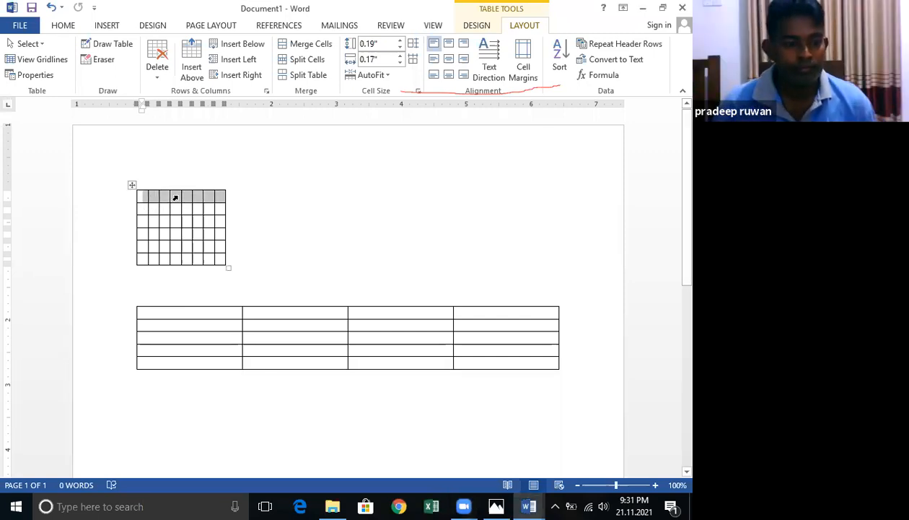
{"action": "left_click", "coordinate": [532, 505]}
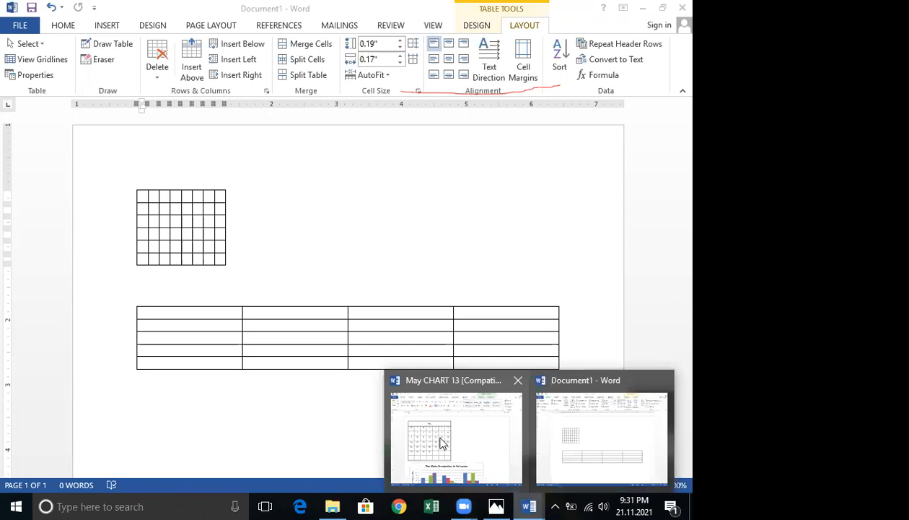
{"action": "left_click", "coordinate": [135, 198]}
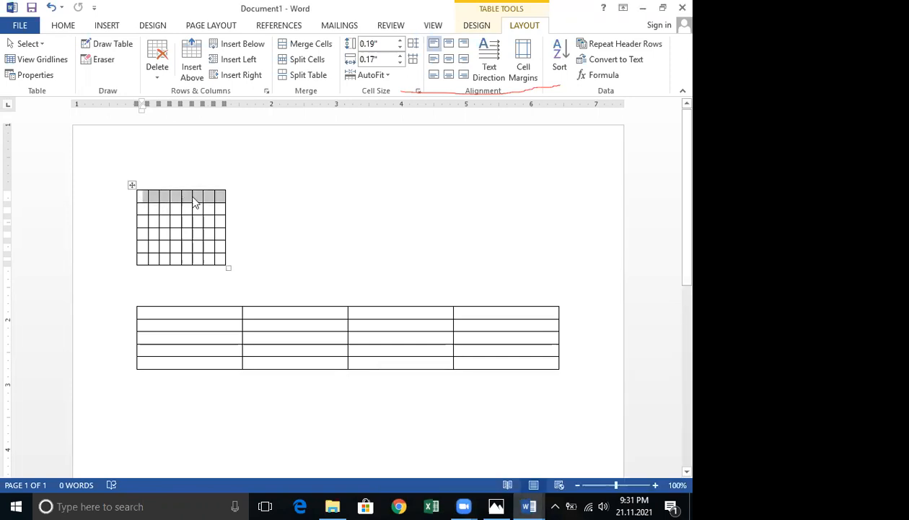
{"action": "left_click", "coordinate": [319, 43]}
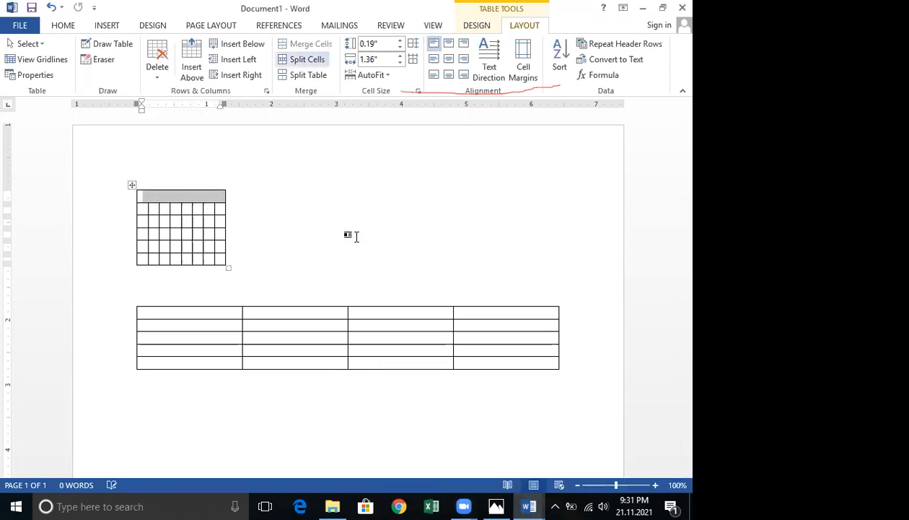
{"action": "left_click", "coordinate": [359, 237]}
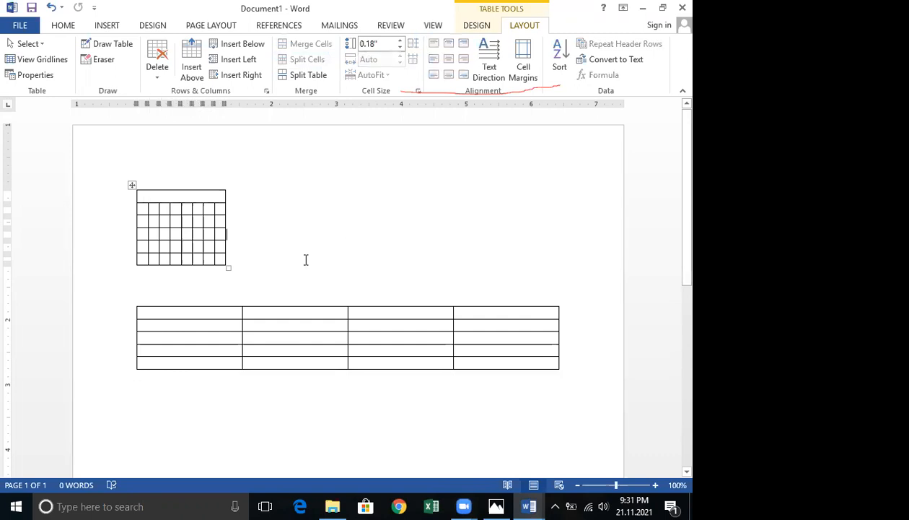
{"action": "left_click_drag", "start_coordinate": [258, 279], "coordinate": [270, 289]}
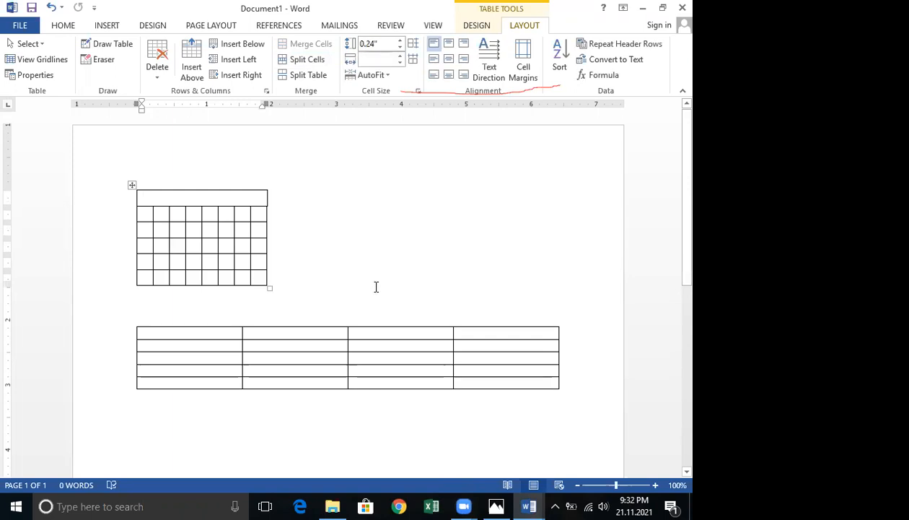
Switch to the May CHART 13 document and examine its production column chart and data table.
{"action": "left_click", "coordinate": [530, 503]}
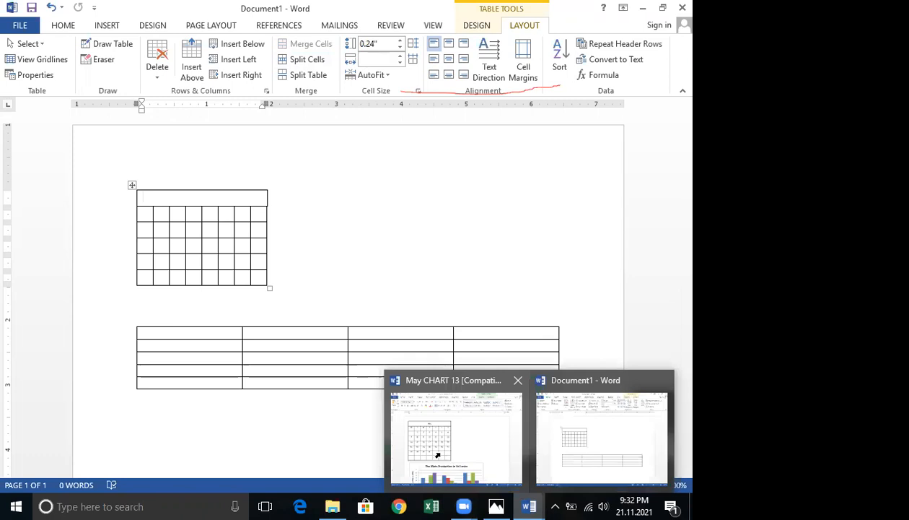
{"action": "left_click", "coordinate": [438, 456]}
{"action": "scroll", "coordinate": [245, 233], "scroll_direction": "down", "scroll_amount": 4}
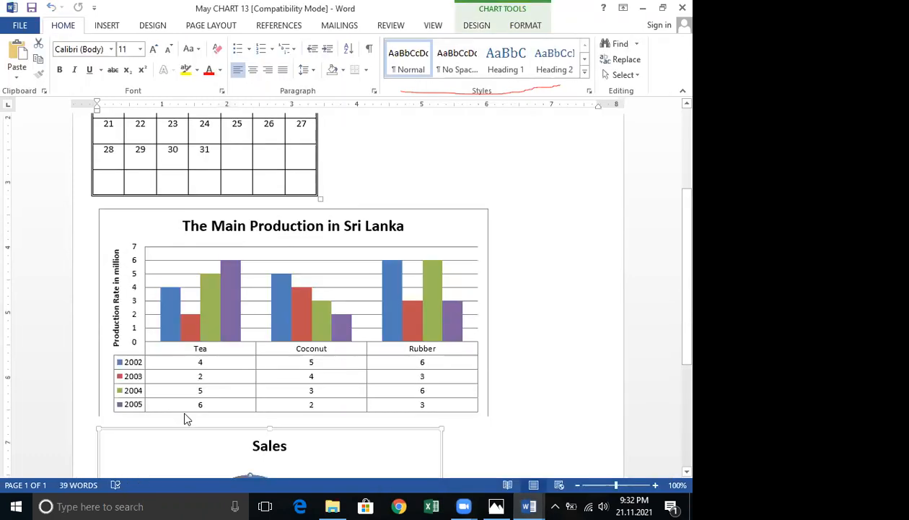
{"action": "left_click", "coordinate": [179, 392]}
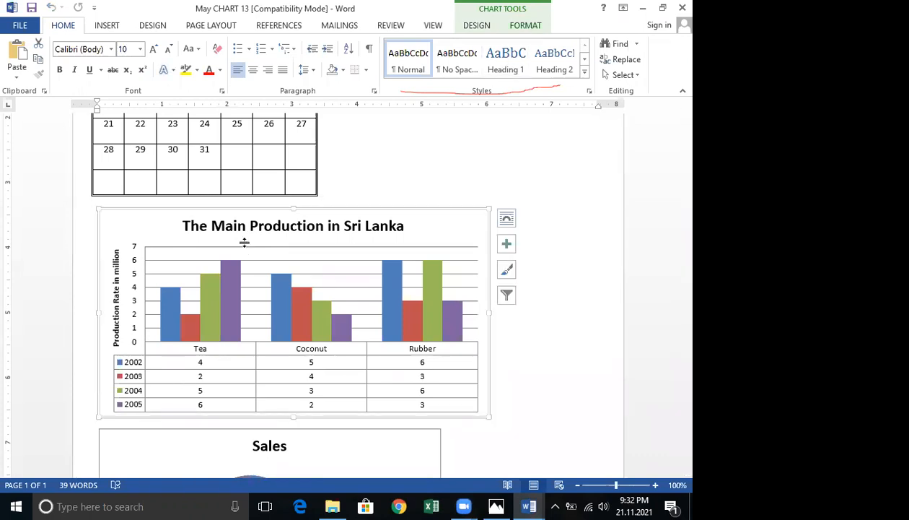
{"action": "scroll", "coordinate": [210, 187], "scroll_direction": "up", "scroll_amount": 3}
{"action": "scroll", "coordinate": [271, 267], "scroll_direction": "up", "scroll_amount": 2}
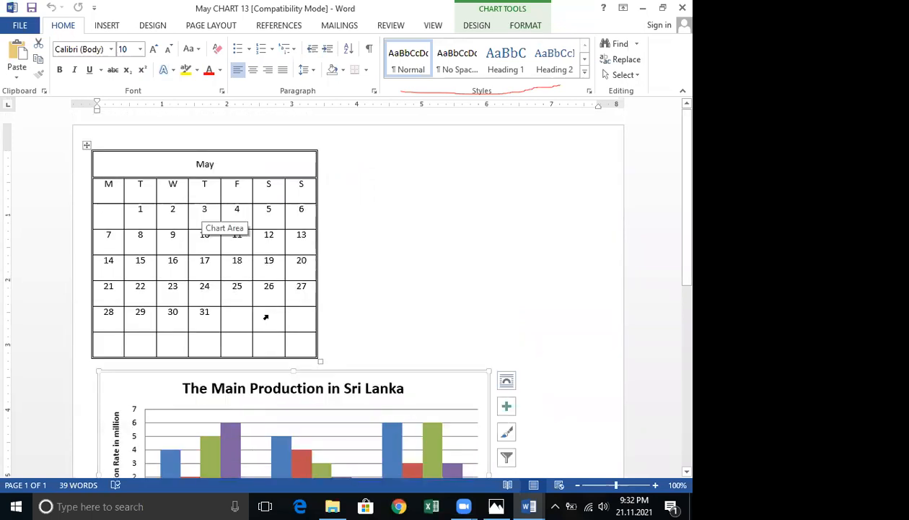
{"action": "left_click", "coordinate": [524, 25]}
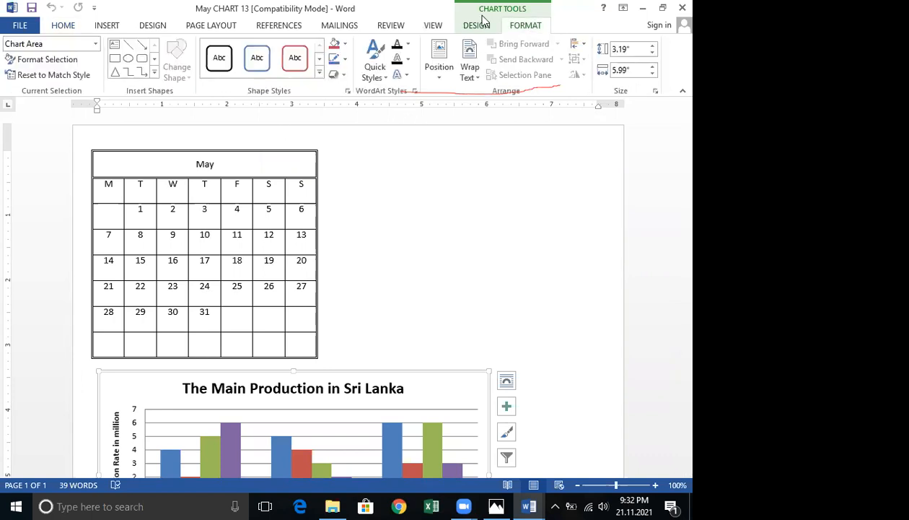
{"action": "left_click", "coordinate": [458, 27]}
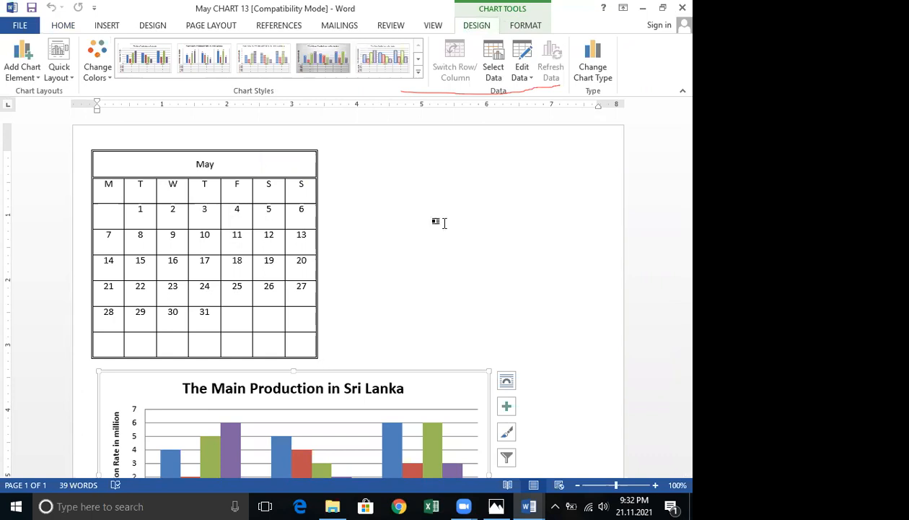
{"action": "scroll", "coordinate": [405, 223], "scroll_direction": "down", "scroll_amount": 1}
{"action": "scroll", "coordinate": [403, 223], "scroll_direction": "down", "scroll_amount": 2}
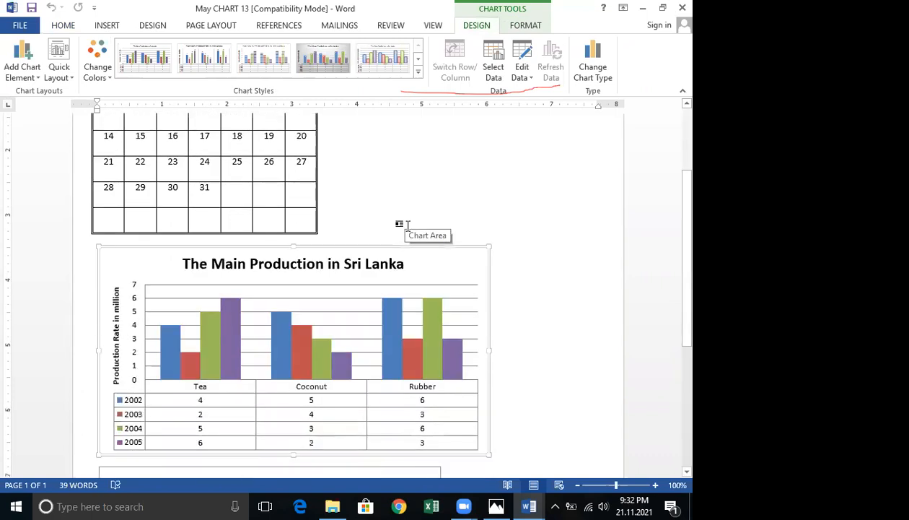
{"action": "scroll", "coordinate": [196, 310], "scroll_direction": "down", "scroll_amount": 2}
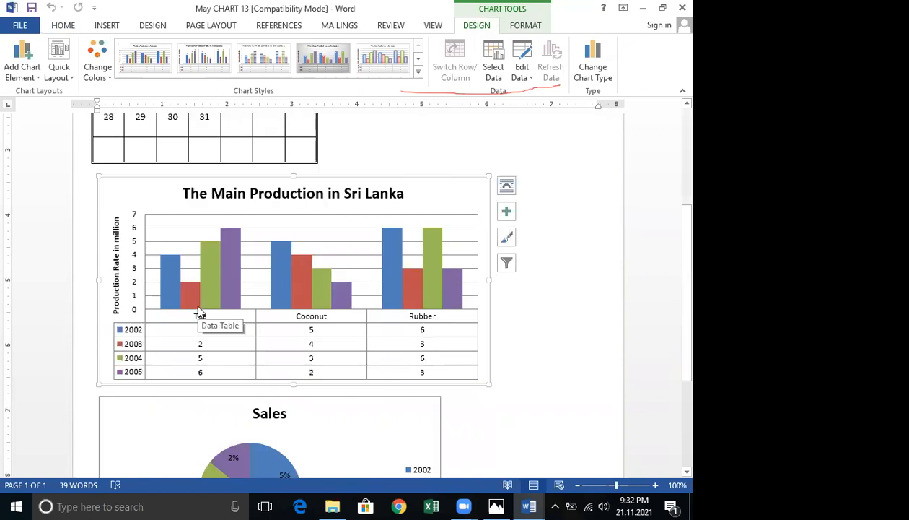
{"action": "scroll", "coordinate": [390, 278], "scroll_direction": "up", "scroll_amount": 1}
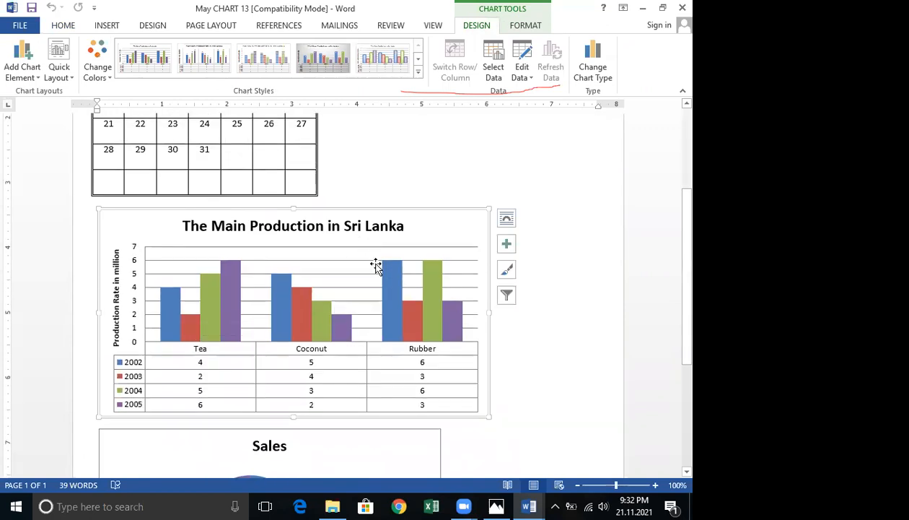
{"action": "scroll", "coordinate": [333, 298], "scroll_direction": "up", "scroll_amount": 1}
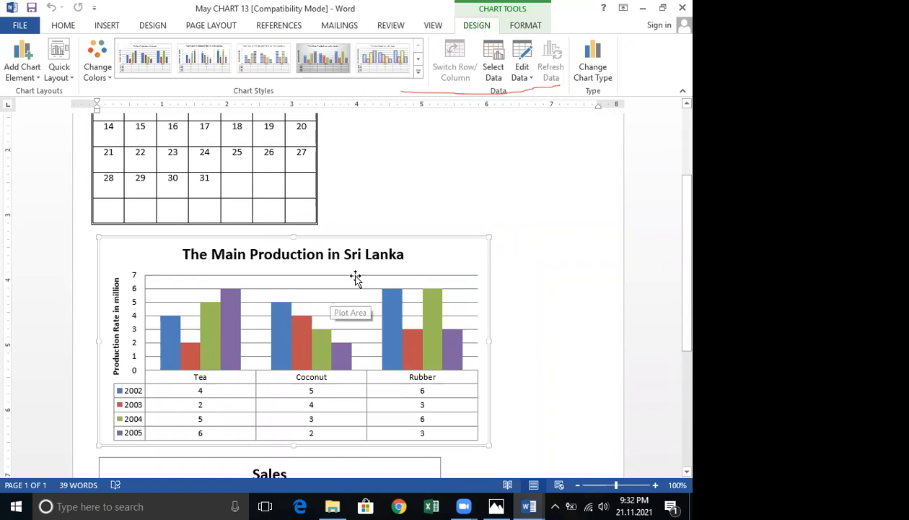
Insert a default clustered column chart below the second table in Document1 and close its data sheet.
{"action": "left_click", "coordinate": [111, 27]}
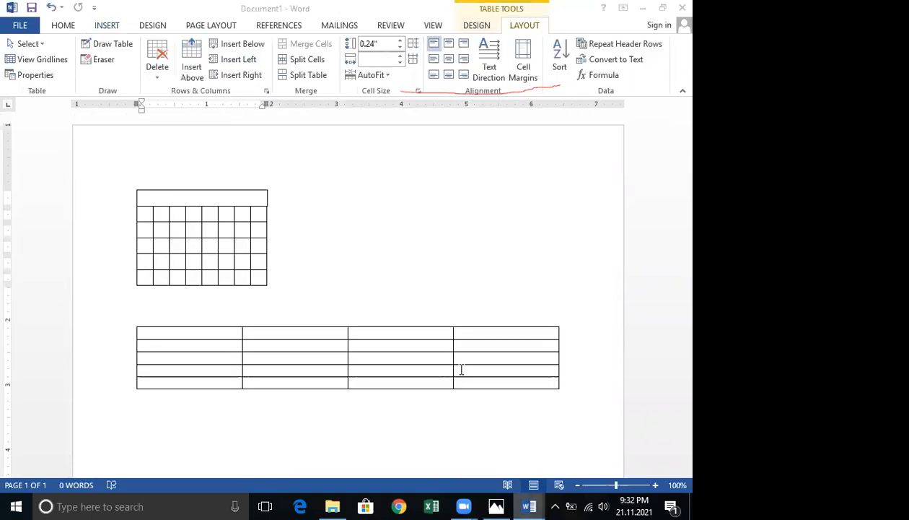
{"action": "scroll", "coordinate": [185, 286], "scroll_direction": "down", "scroll_amount": 5}
{"action": "double_click", "coordinate": [189, 289]}
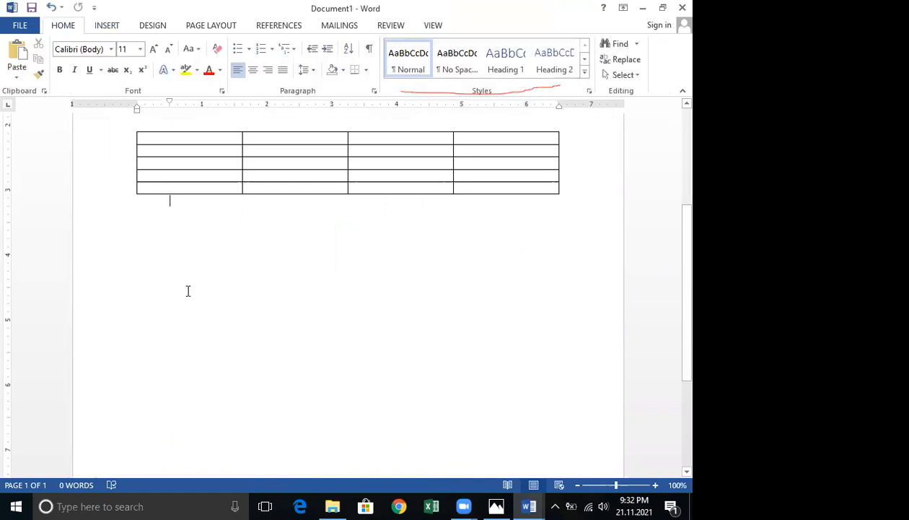
{"action": "left_click", "coordinate": [107, 25]}
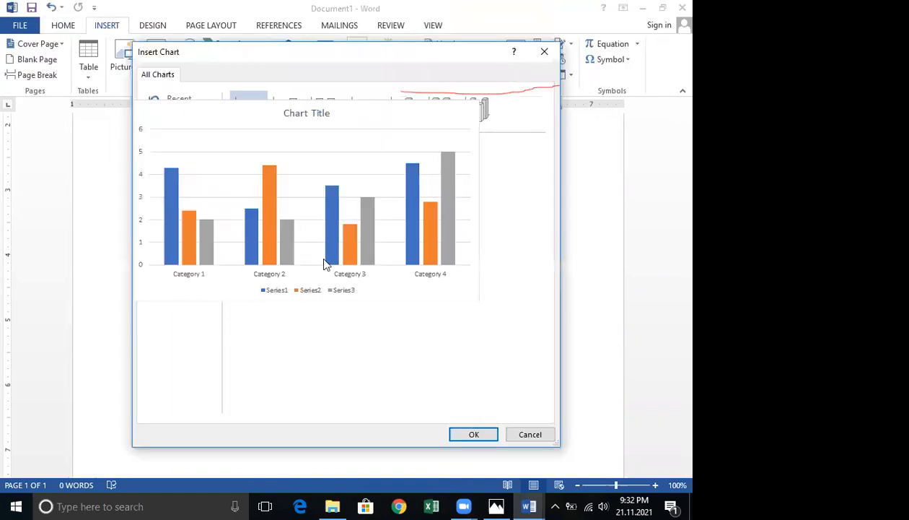
{"action": "left_click", "coordinate": [473, 435]}
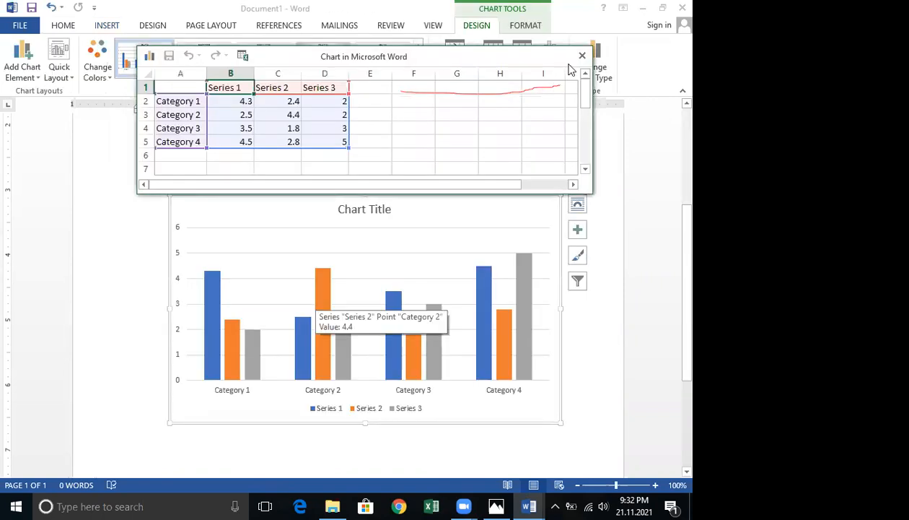
{"action": "left_click", "coordinate": [582, 56]}
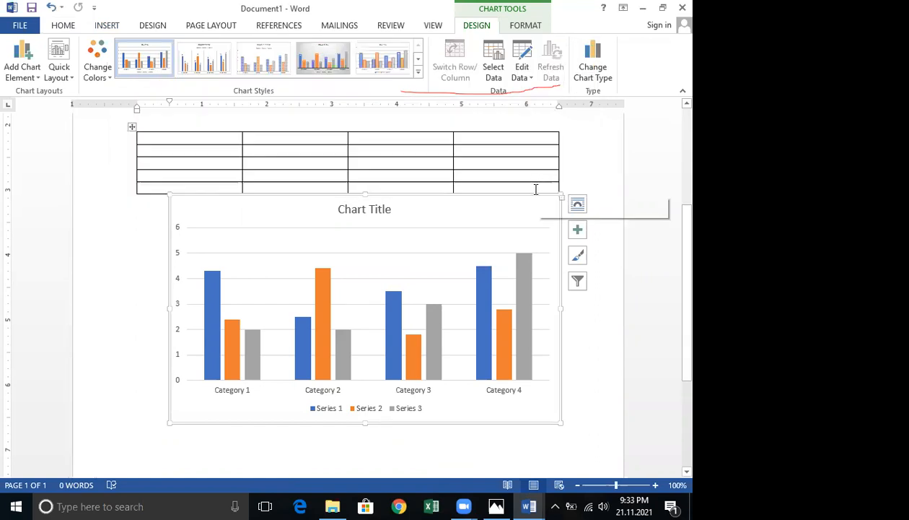
Apply the quick layout with an axis title and data table to the column chart.
{"action": "left_click", "coordinate": [418, 74]}
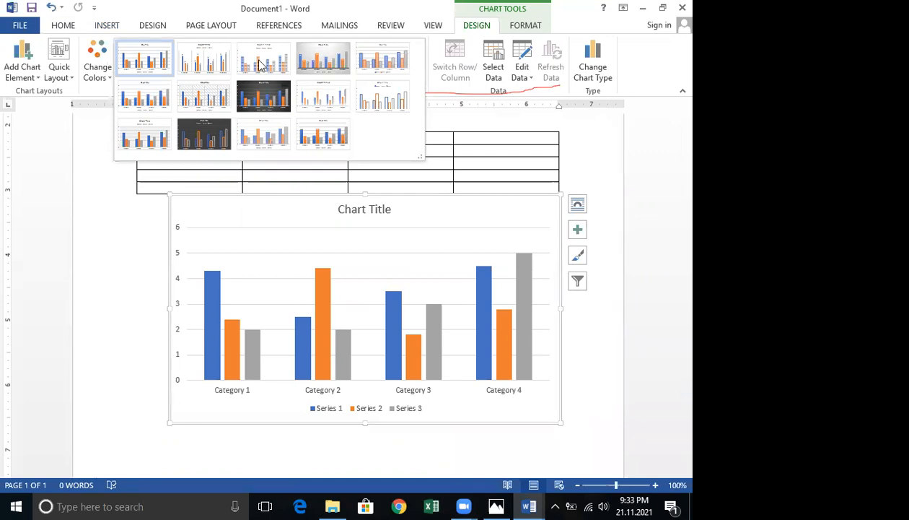
{"action": "left_click", "coordinate": [59, 72]}
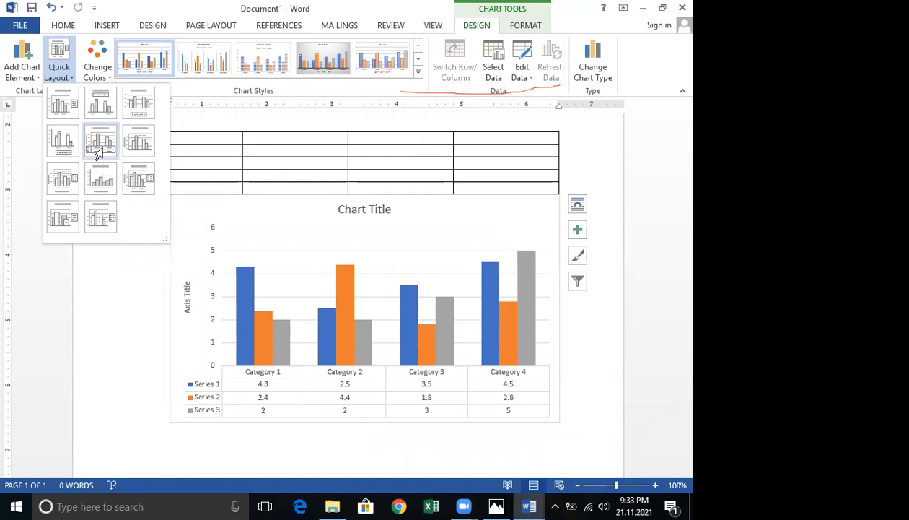
{"action": "left_click", "coordinate": [102, 151]}
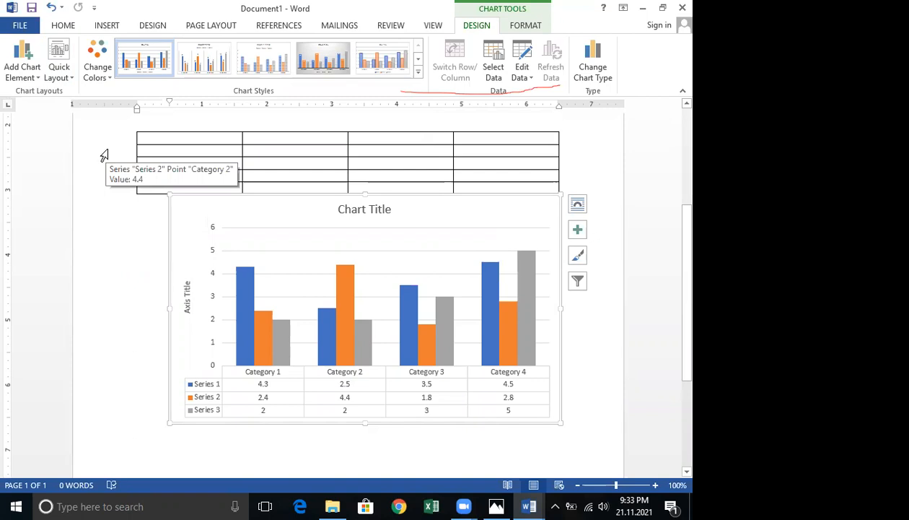
{"action": "left_click", "coordinate": [70, 78]}
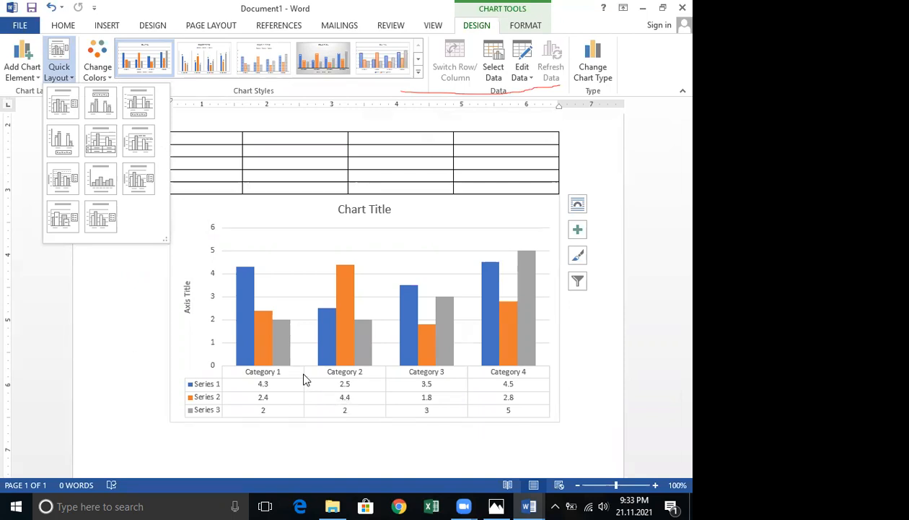
{"action": "left_click", "coordinate": [107, 72]}
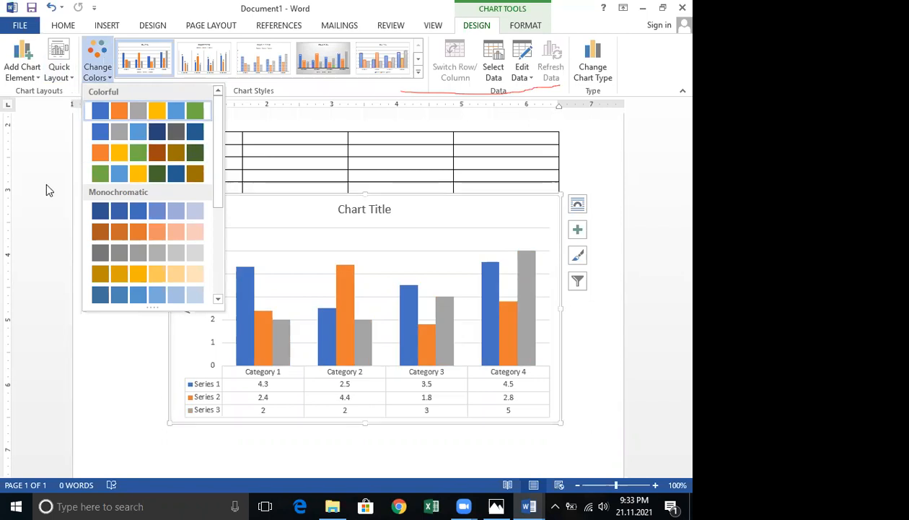
{"action": "left_click", "coordinate": [107, 74]}
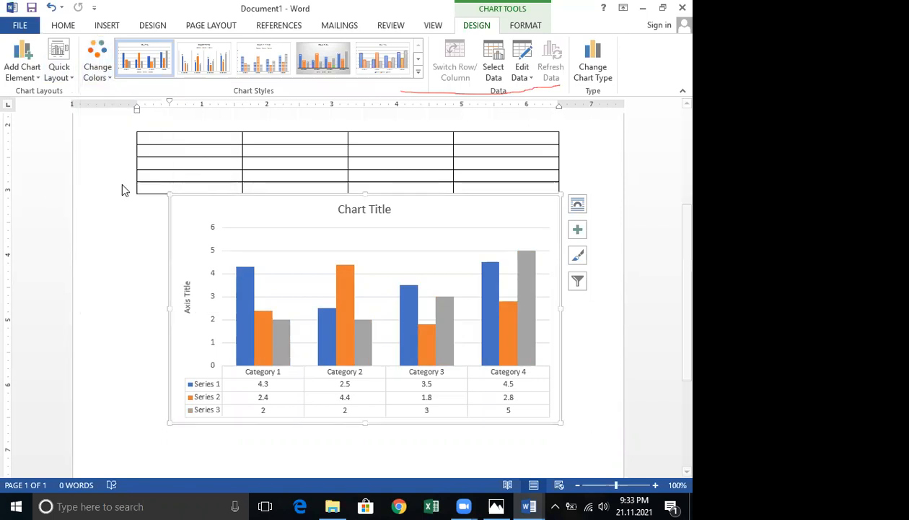
{"action": "left_click", "coordinate": [98, 68]}
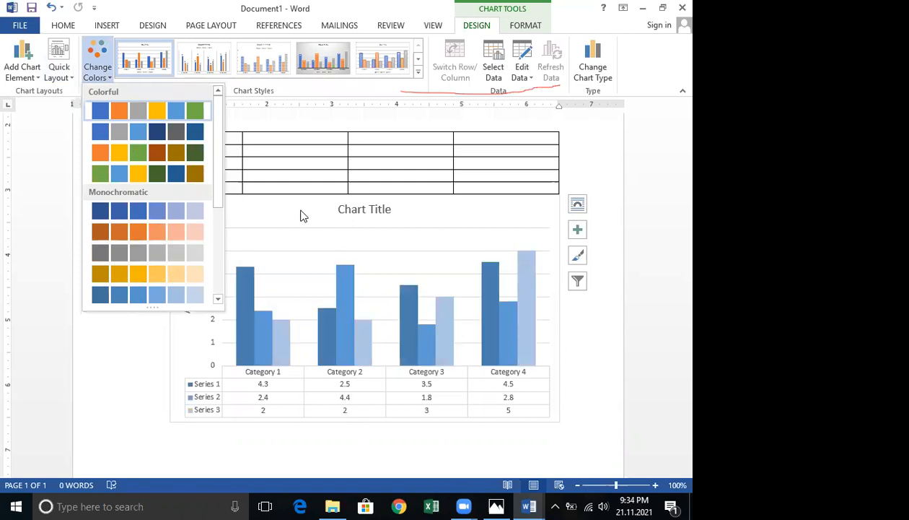
{"action": "key", "text": "Escape"}
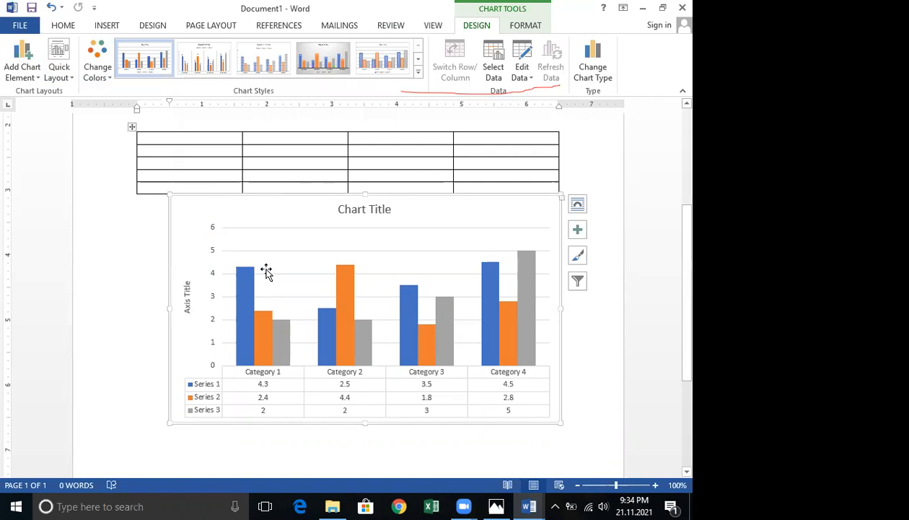
{"action": "left_click", "coordinate": [61, 72]}
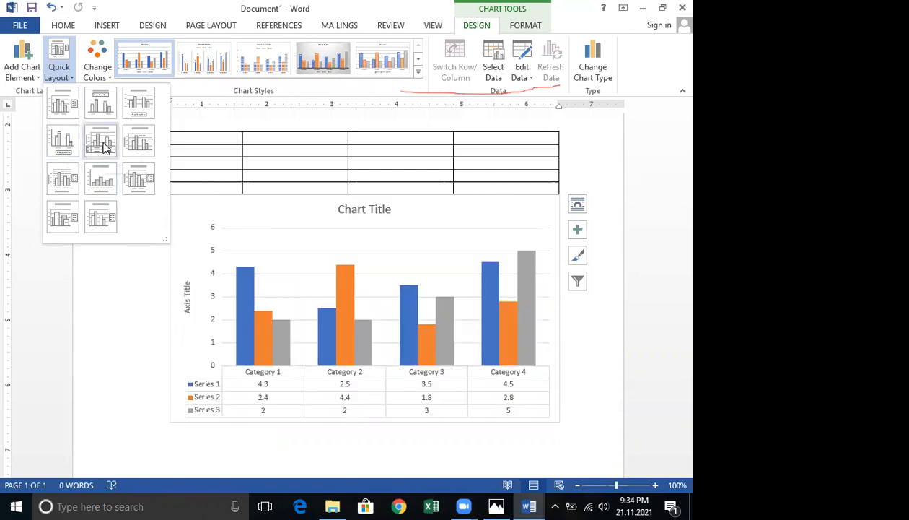
{"action": "left_click", "coordinate": [232, 223]}
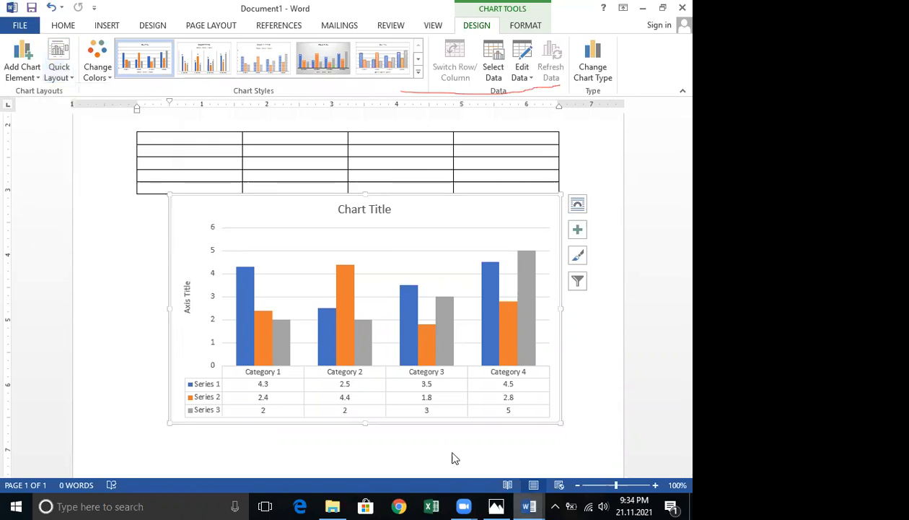
View the Sales pie chart in the May CHART 13 document, then minimize that window.
{"action": "mouse_move", "coordinate": [529, 506]}
{"action": "left_click", "coordinate": [394, 408]}
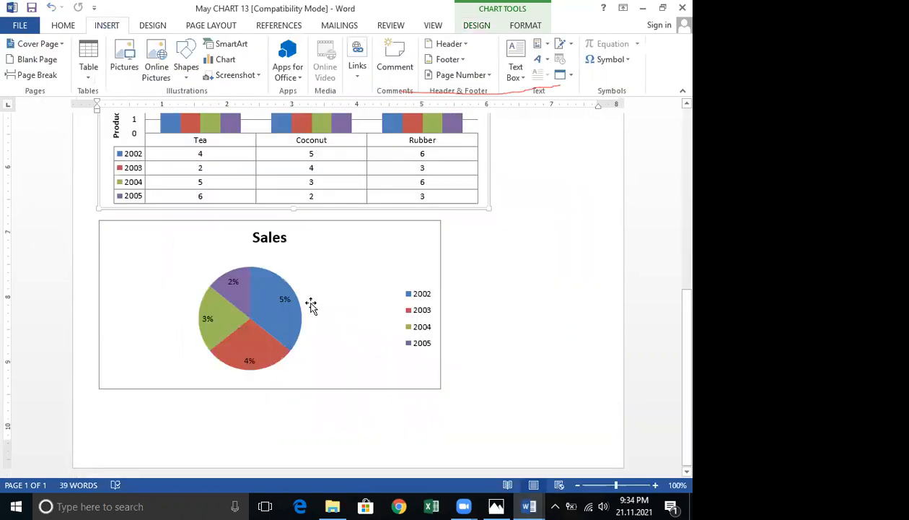
{"action": "left_click", "coordinate": [643, 8]}
Insert a default pie chart below the column chart and close its data sheet.
{"action": "scroll", "coordinate": [265, 300], "scroll_direction": "down", "scroll_amount": 5}
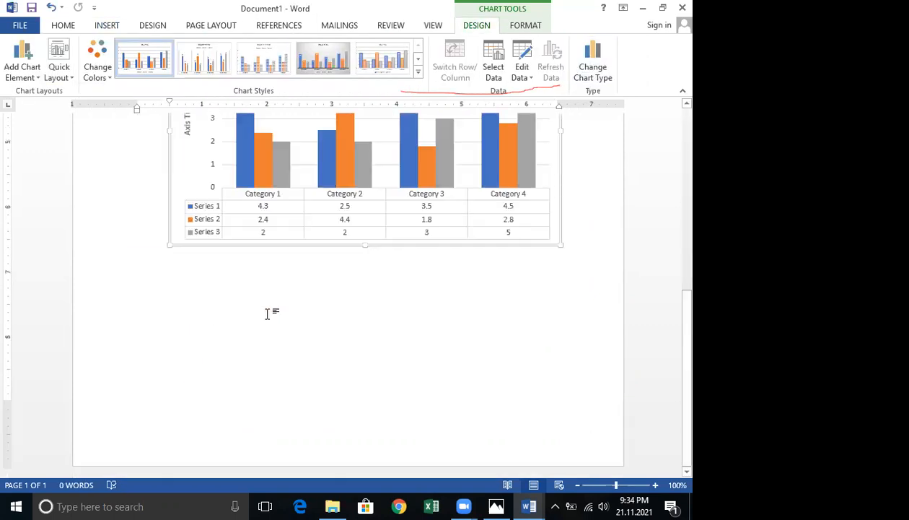
{"action": "left_click", "coordinate": [270, 318]}
{"action": "left_click", "coordinate": [106, 25]}
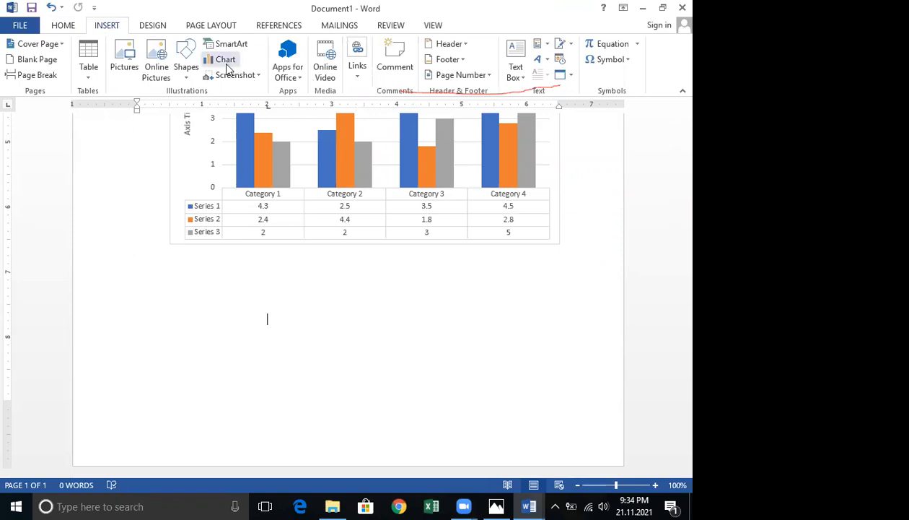
{"action": "left_click", "coordinate": [173, 164]}
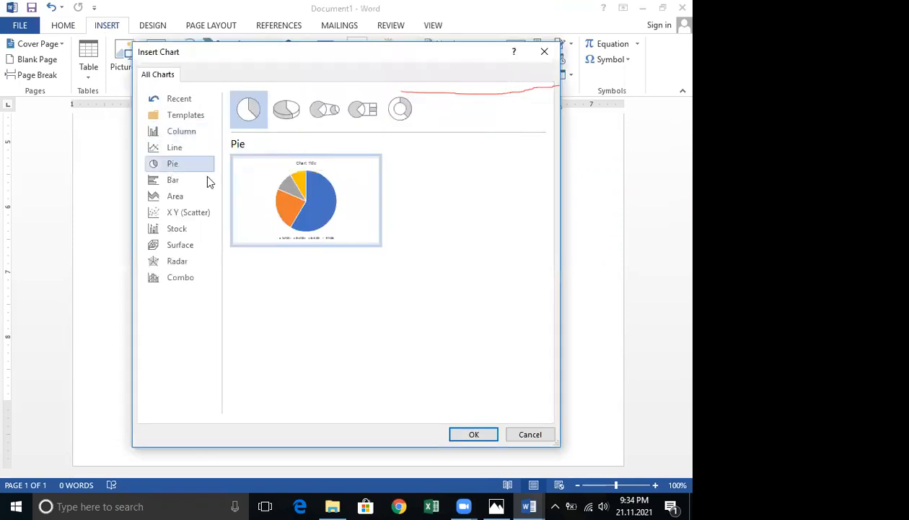
{"action": "left_click", "coordinate": [474, 434]}
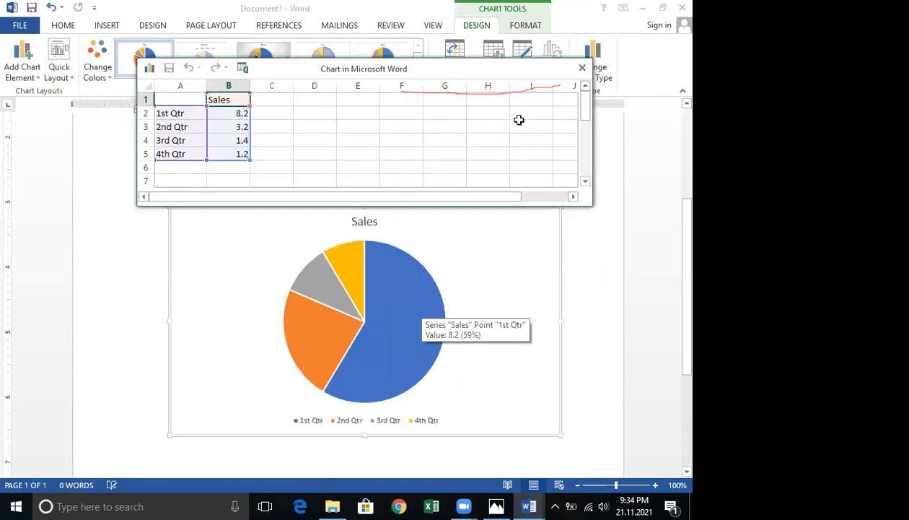
{"action": "left_click", "coordinate": [582, 68]}
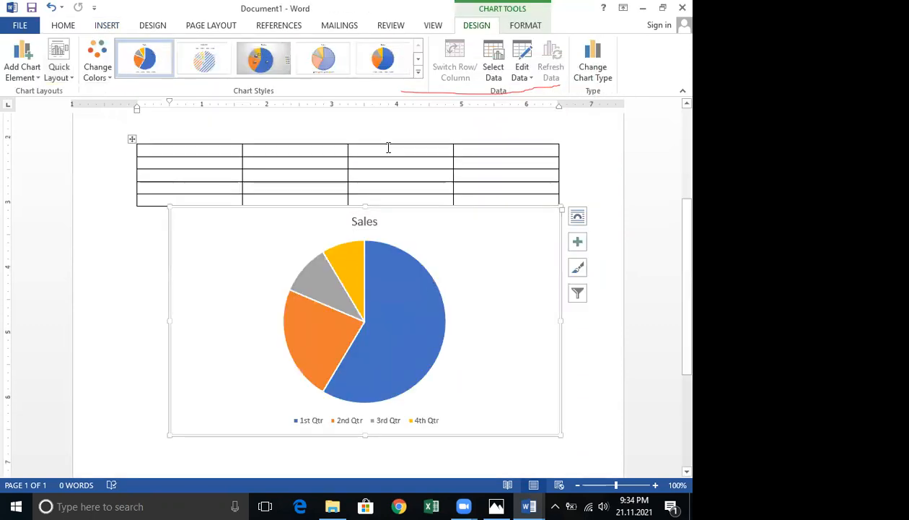
Apply Quick Layout 6 to the pie chart, showing percentage labels and a side legend.
{"action": "left_click", "coordinate": [66, 76]}
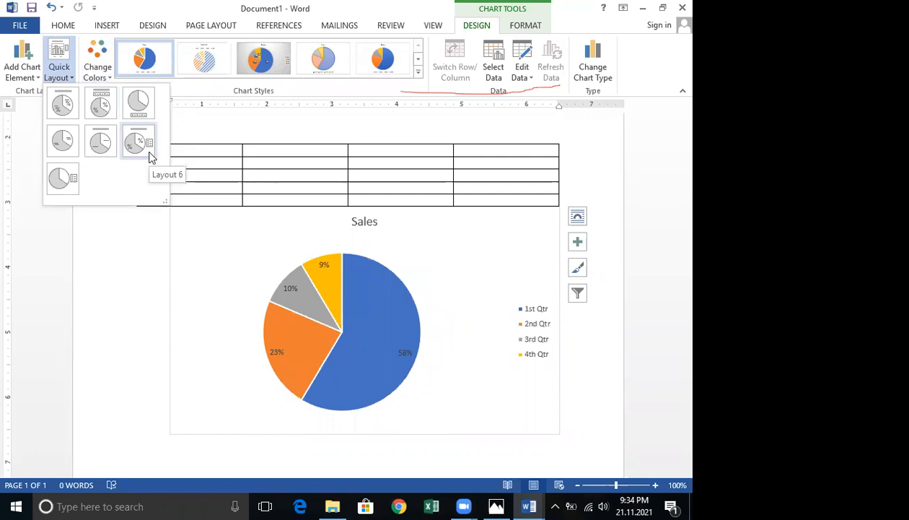
{"action": "left_click", "coordinate": [418, 310]}
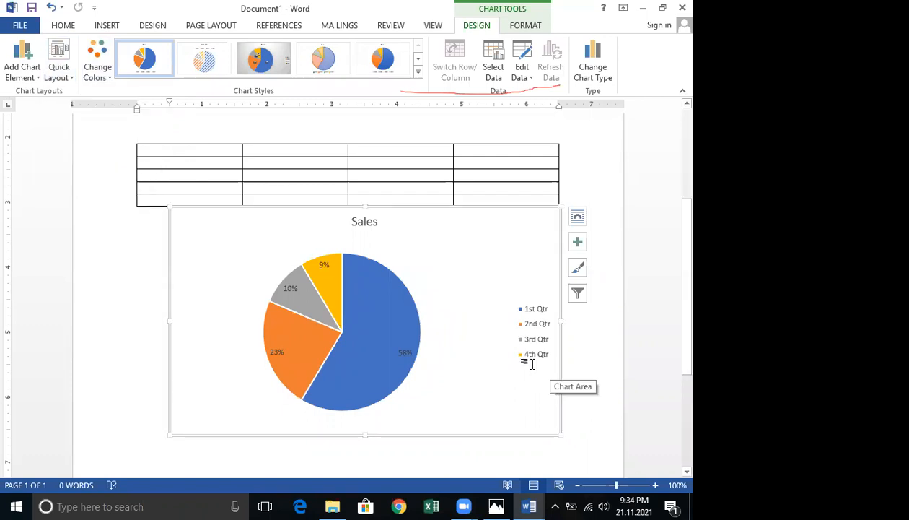
{"action": "scroll", "coordinate": [531, 366], "scroll_direction": "down", "scroll_amount": 2}
{"action": "scroll", "coordinate": [531, 365], "scroll_direction": "up", "scroll_amount": 1}
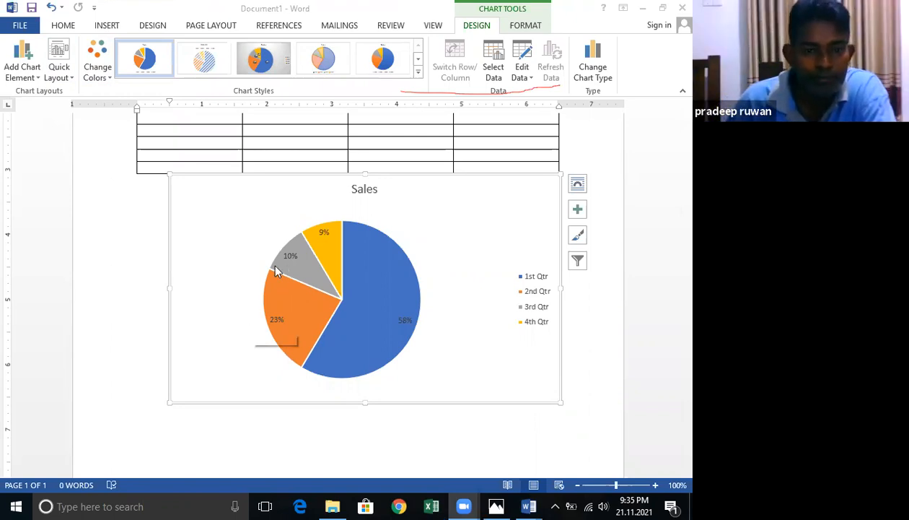
Close the Word window and select the May CHART 13 file in File Explorer.
{"action": "left_click", "coordinate": [682, 8]}
{"action": "left_click", "coordinate": [346, 278]}
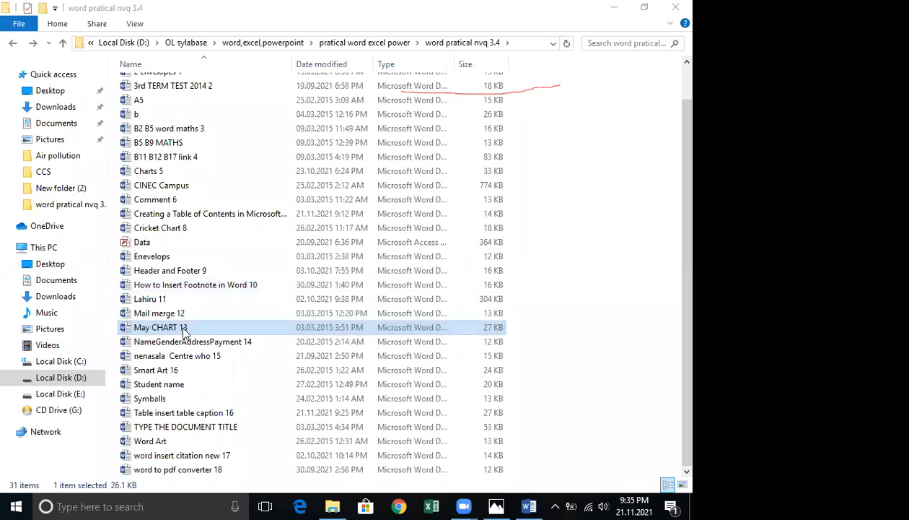
Copy the May CHART 13 file and paste it into the word subfolder.
{"action": "right_click", "coordinate": [185, 326]}
{"action": "key", "text": "c"}
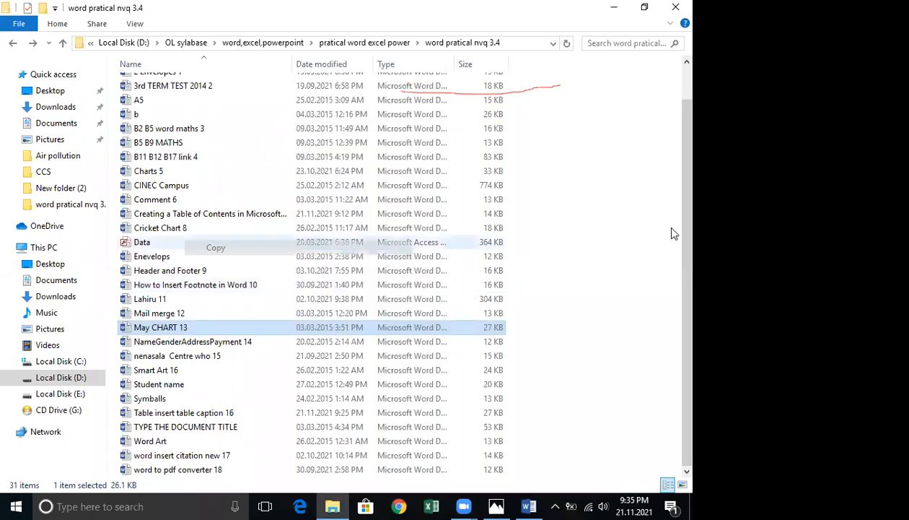
{"action": "left_click_drag", "start_coordinate": [686, 123], "coordinate": [686, 85]}
{"action": "double_click", "coordinate": [172, 100]}
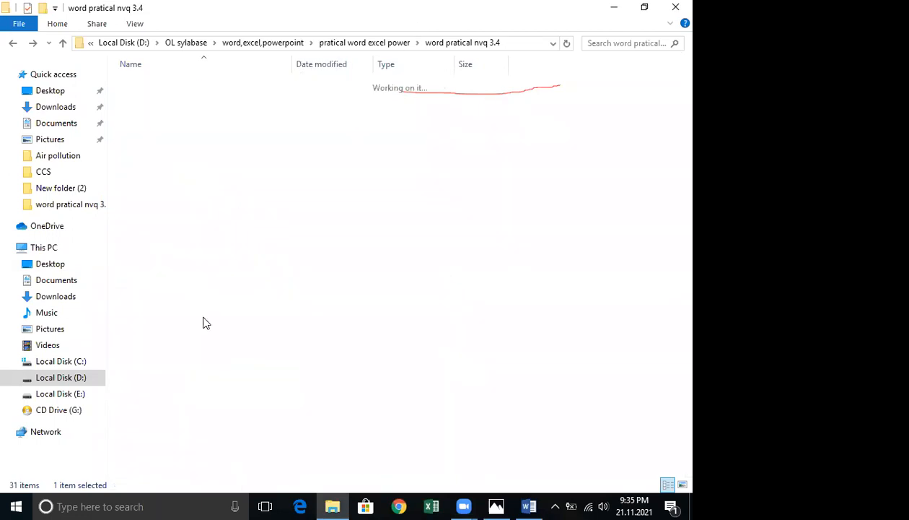
{"action": "right_click", "coordinate": [219, 123]}
{"action": "left_click", "coordinate": [256, 218]}
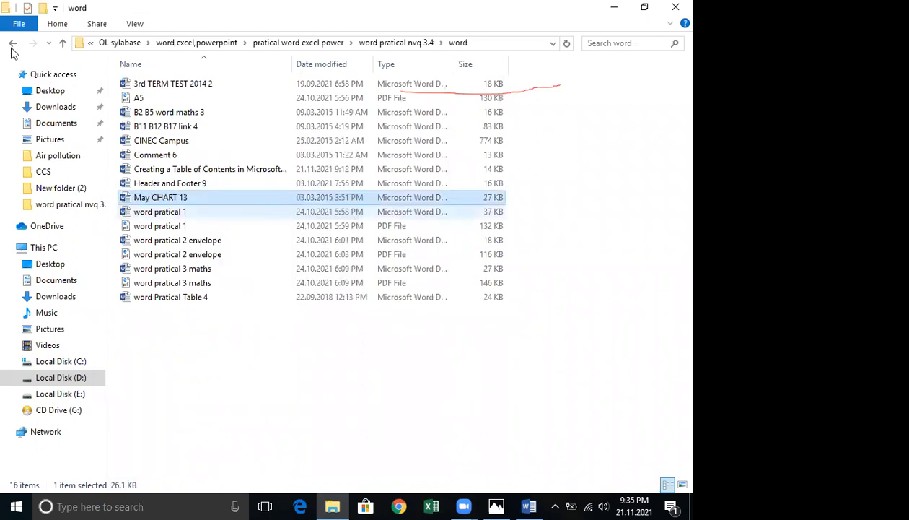
Return to the word pratical nvq 3.4 folder and open the NameGenderAddressPayment 14 document.
{"action": "left_click", "coordinate": [12, 45]}
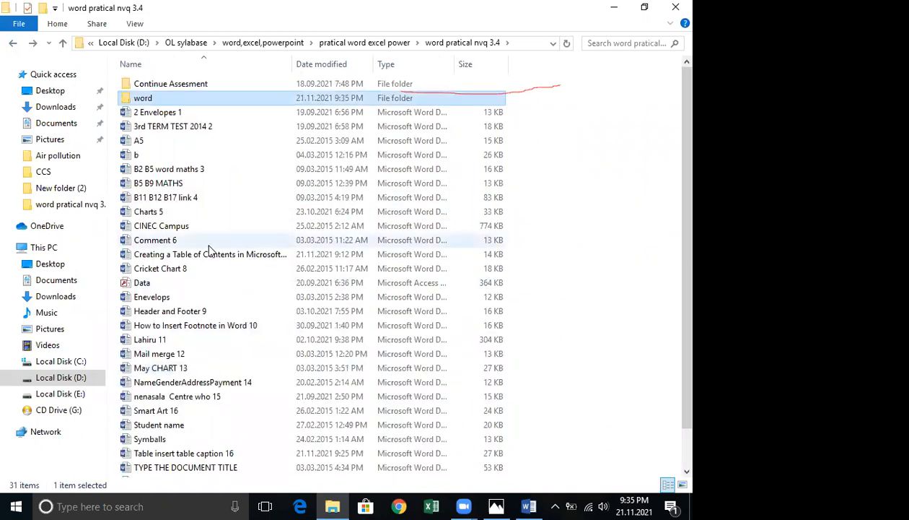
{"action": "scroll", "coordinate": [157, 318], "scroll_direction": "down", "scroll_amount": 1}
{"action": "left_click", "coordinate": [157, 315]}
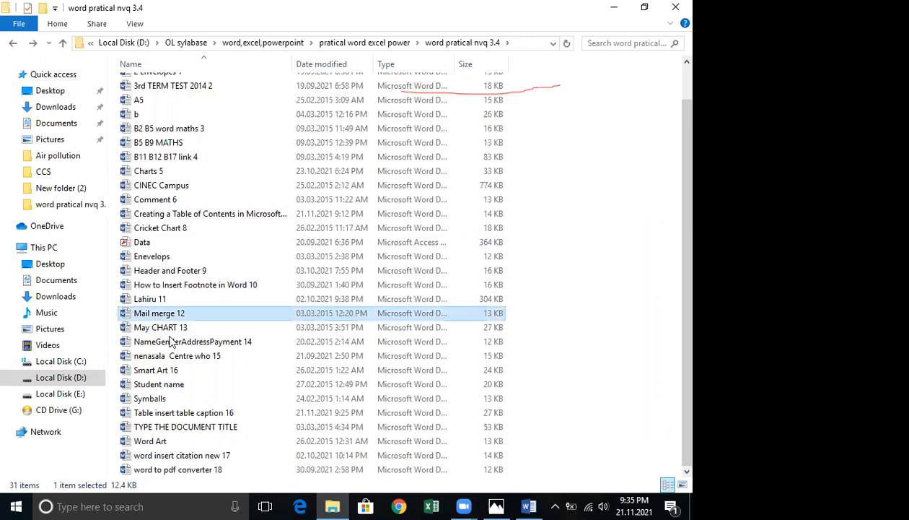
{"action": "double_click", "coordinate": [192, 341]}
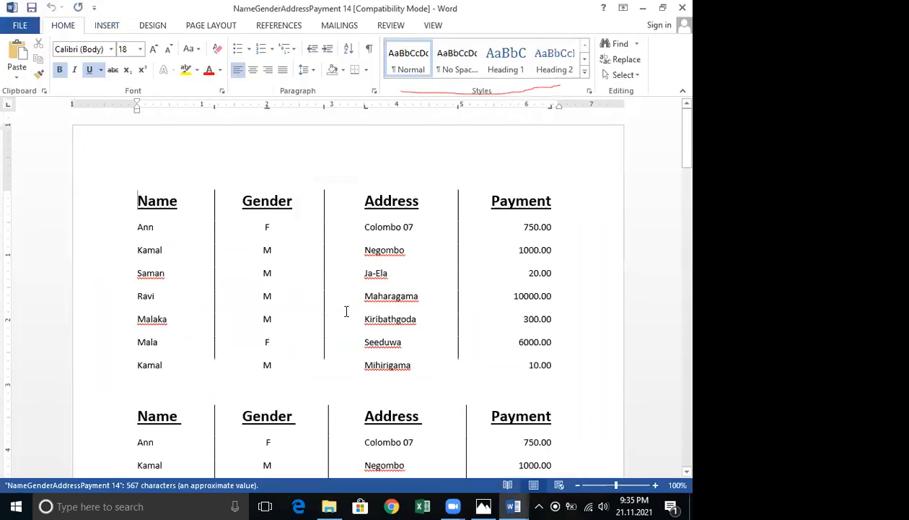
Examine the tab-aligned Name, Gender, Address and Payment lists on the first page.
{"action": "scroll", "coordinate": [347, 311], "scroll_direction": "down", "scroll_amount": 5}
{"action": "scroll", "coordinate": [347, 312], "scroll_direction": "up", "scroll_amount": 1}
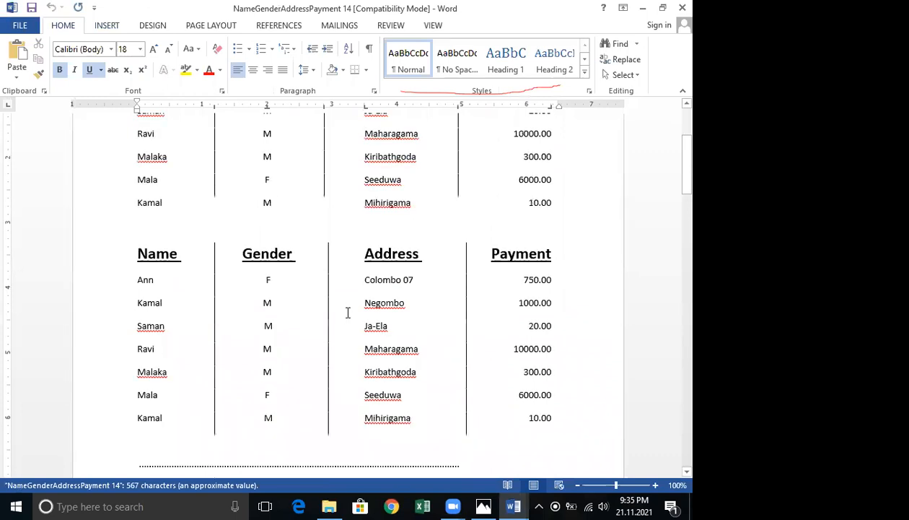
{"action": "scroll", "coordinate": [348, 312], "scroll_direction": "up", "scroll_amount": 3}
{"action": "scroll", "coordinate": [347, 314], "scroll_direction": "down", "scroll_amount": 2}
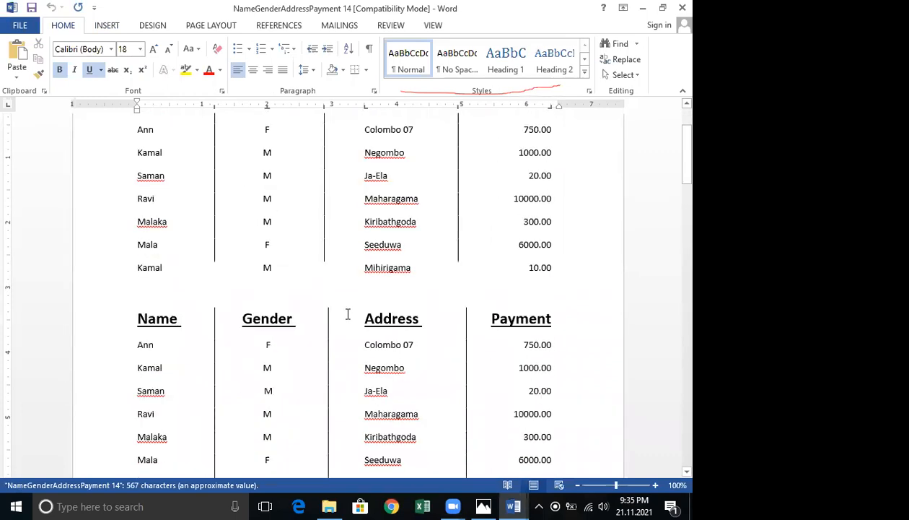
{"action": "scroll", "coordinate": [347, 316], "scroll_direction": "up", "scroll_amount": 1}
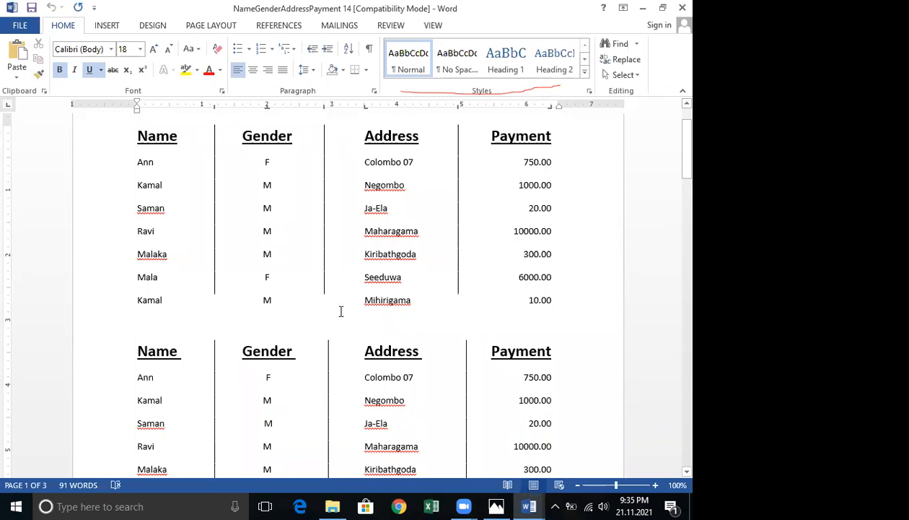
{"action": "scroll", "coordinate": [340, 311], "scroll_direction": "down", "scroll_amount": 6}
{"action": "scroll", "coordinate": [340, 311], "scroll_direction": "up", "scroll_amount": 5}
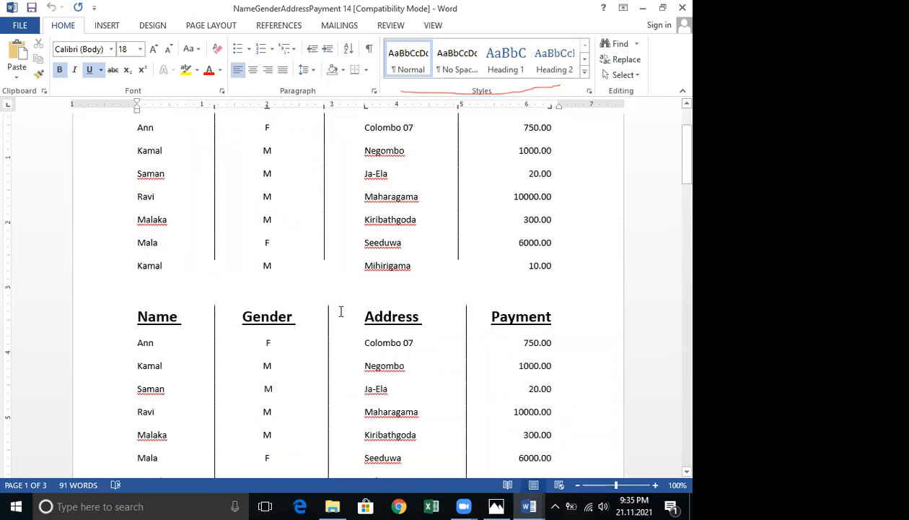
{"action": "scroll", "coordinate": [356, 305], "scroll_direction": "up", "scroll_amount": 2}
{"action": "scroll", "coordinate": [543, 268], "scroll_direction": "down", "scroll_amount": 3}
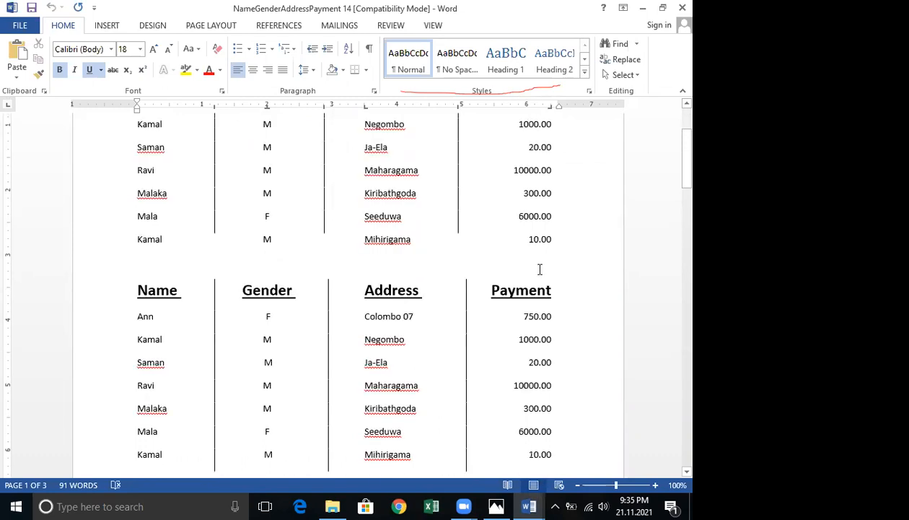
{"action": "scroll", "coordinate": [509, 225], "scroll_direction": "up", "scroll_amount": 2}
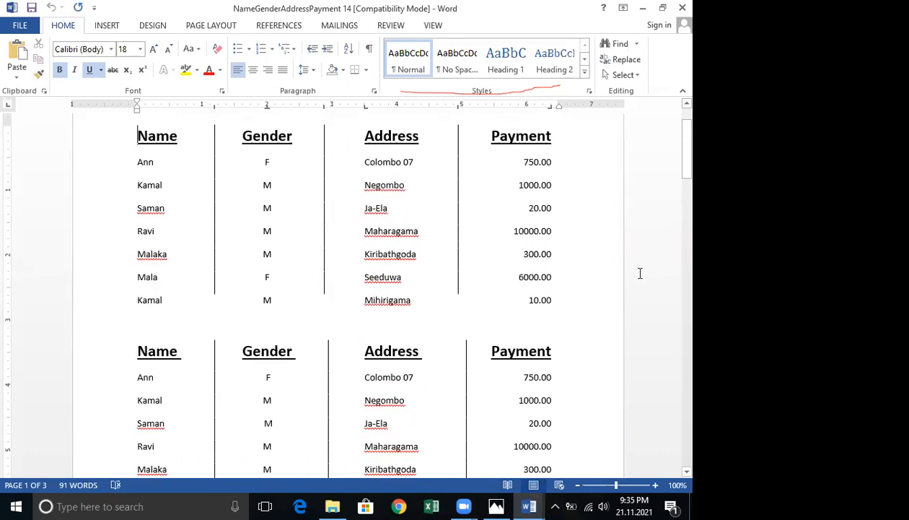
{"action": "left_click", "coordinate": [218, 238]}
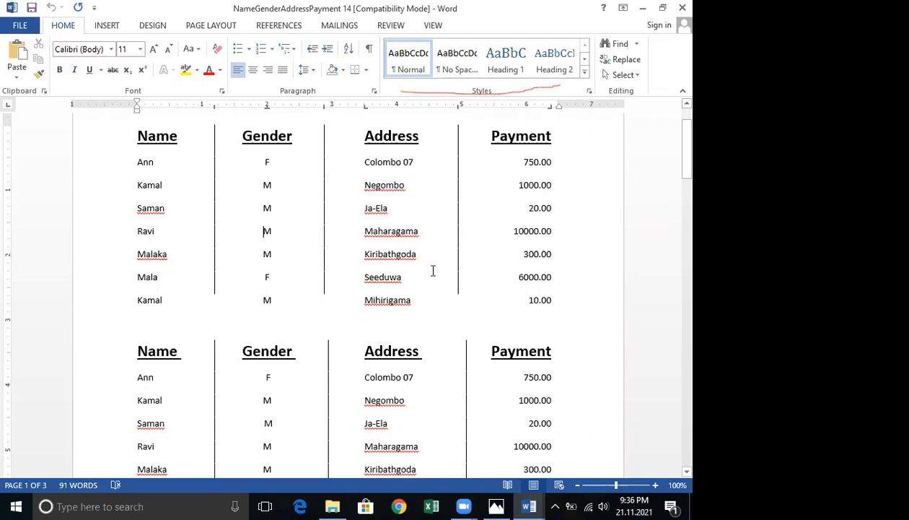
{"action": "scroll", "coordinate": [431, 270], "scroll_direction": "down", "scroll_amount": 3}
{"action": "scroll", "coordinate": [424, 266], "scroll_direction": "up", "scroll_amount": 3}
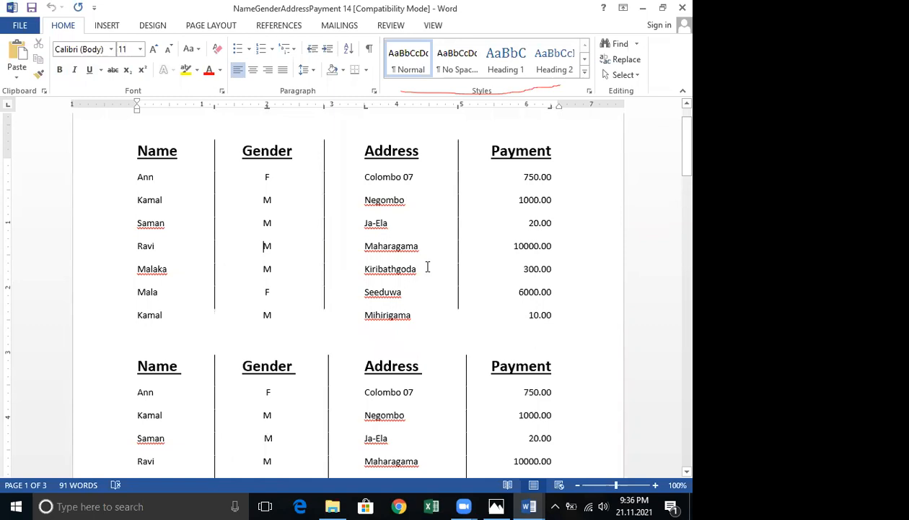
{"action": "scroll", "coordinate": [427, 263], "scroll_direction": "down", "scroll_amount": 1}
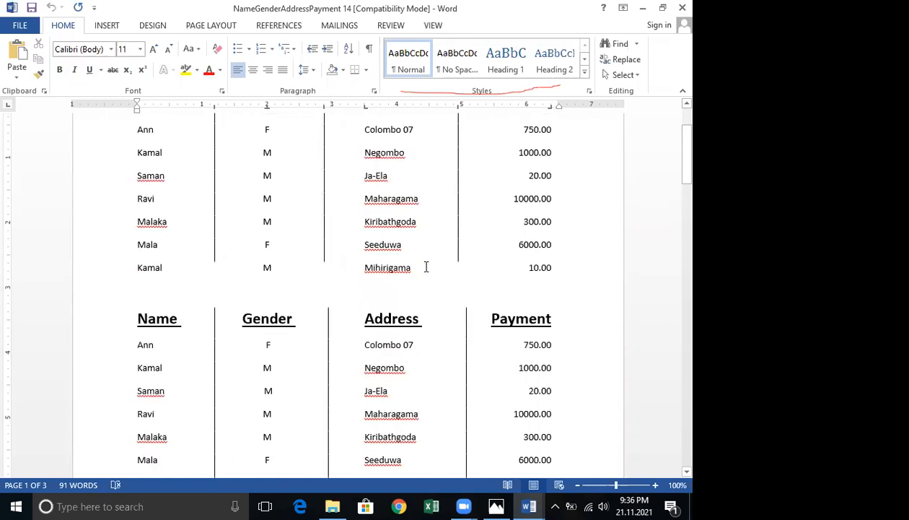
{"action": "scroll", "coordinate": [424, 267], "scroll_direction": "up", "scroll_amount": 1}
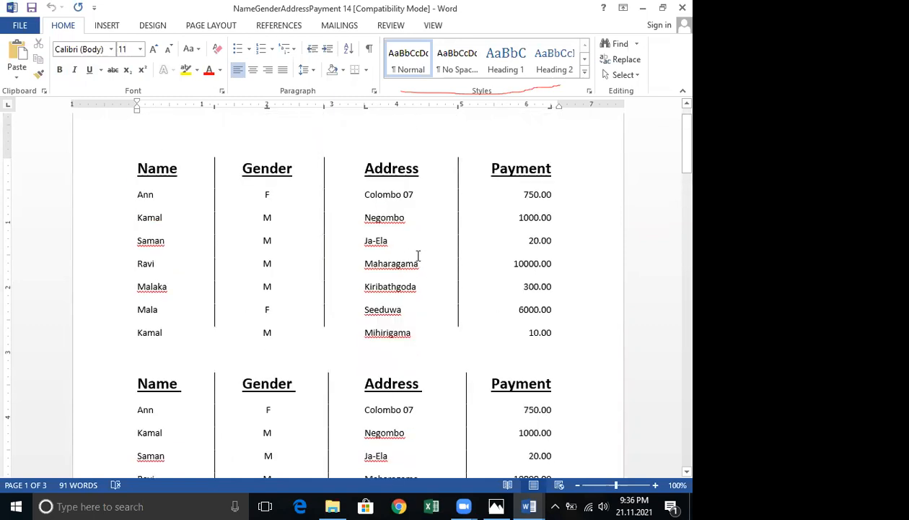
{"action": "scroll", "coordinate": [418, 257], "scroll_direction": "down", "scroll_amount": 1}
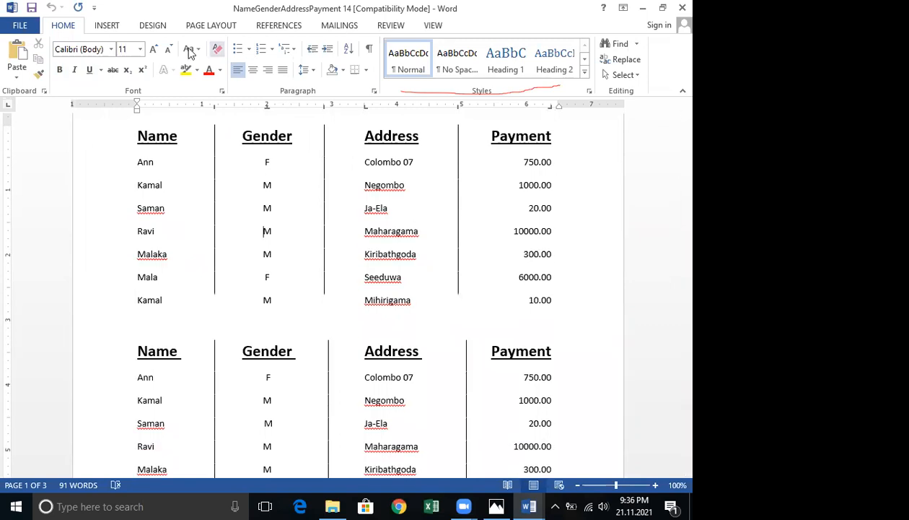
{"action": "scroll", "coordinate": [216, 156], "scroll_direction": "up", "scroll_amount": 1}
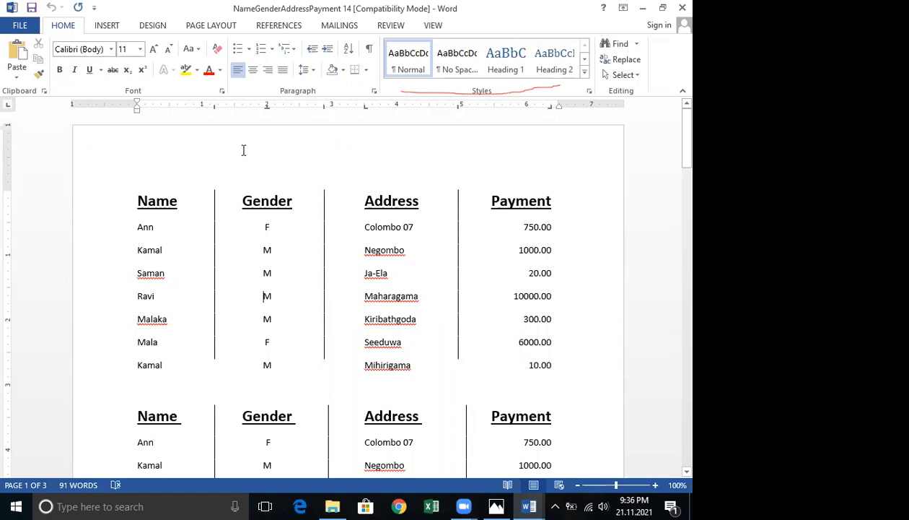
Add a centred header reading TABS GROUP to the document and close the header area.
{"action": "double_click", "coordinate": [246, 153]}
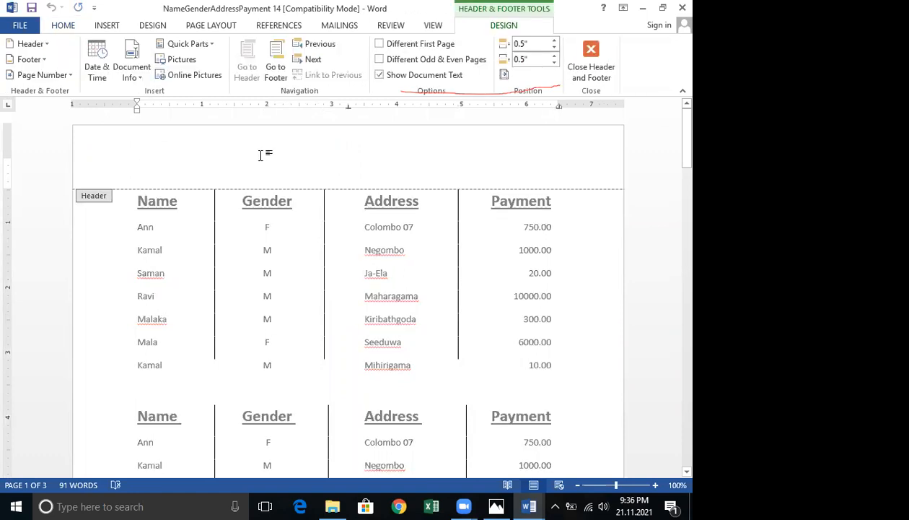
{"action": "type", "text": "TA"}
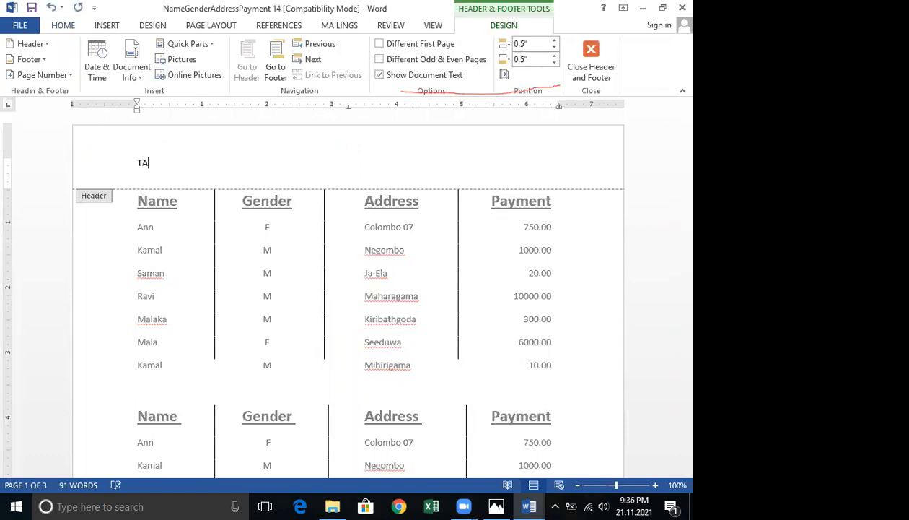
{"action": "type", "text": "BS GROUP"}
{"action": "left_click", "coordinate": [63, 26]}
{"action": "left_click", "coordinate": [253, 70]}
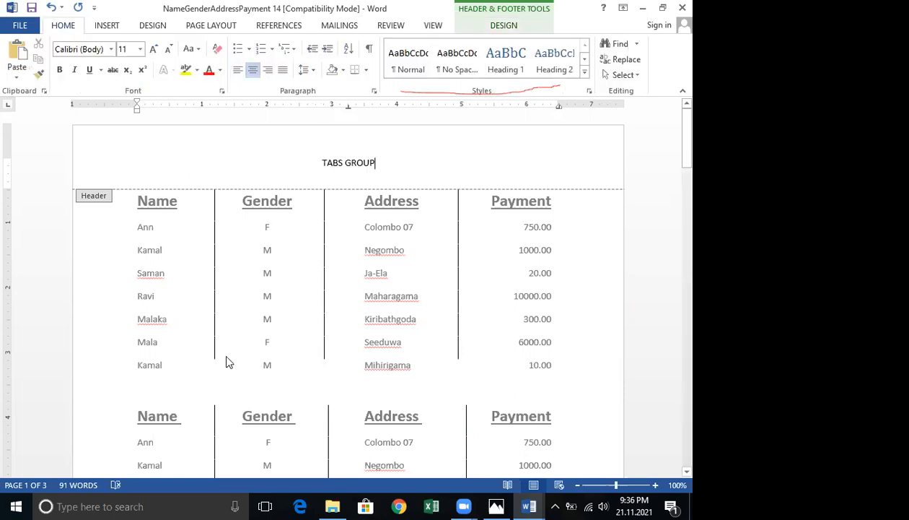
{"action": "double_click", "coordinate": [232, 388]}
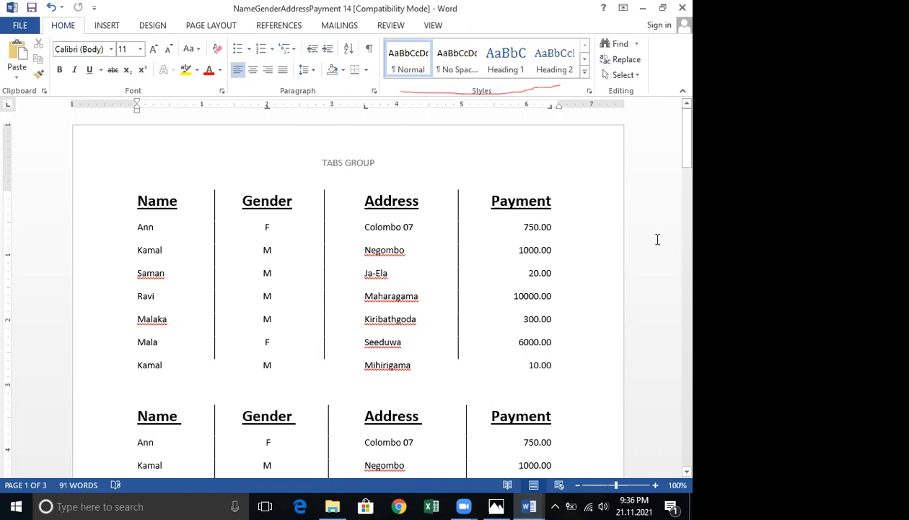
Scroll through the remaining pages to review the dotted-leader tab layouts and the Memory section.
{"action": "scroll", "coordinate": [658, 240], "scroll_direction": "down", "scroll_amount": 3}
{"action": "scroll", "coordinate": [657, 240], "scroll_direction": "down", "scroll_amount": 3}
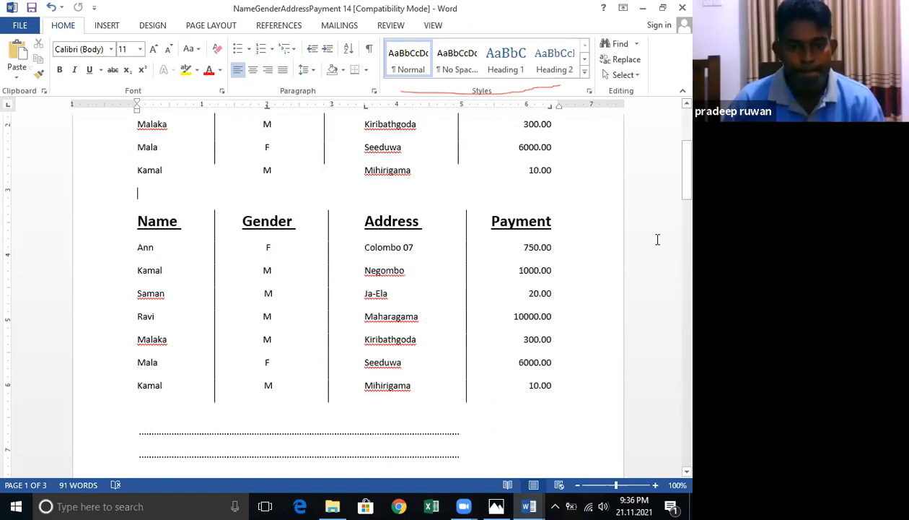
{"action": "scroll", "coordinate": [658, 238], "scroll_direction": "down", "scroll_amount": 2}
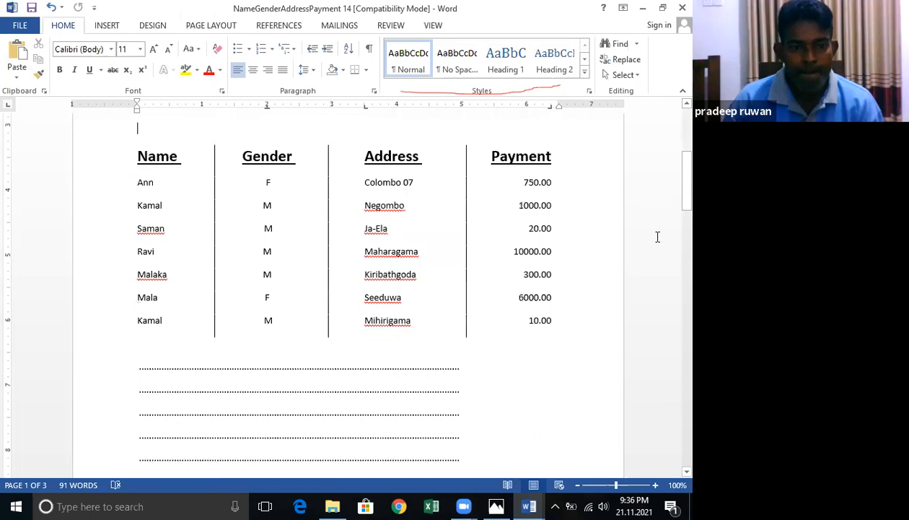
{"action": "scroll", "coordinate": [659, 237], "scroll_direction": "down", "scroll_amount": 1}
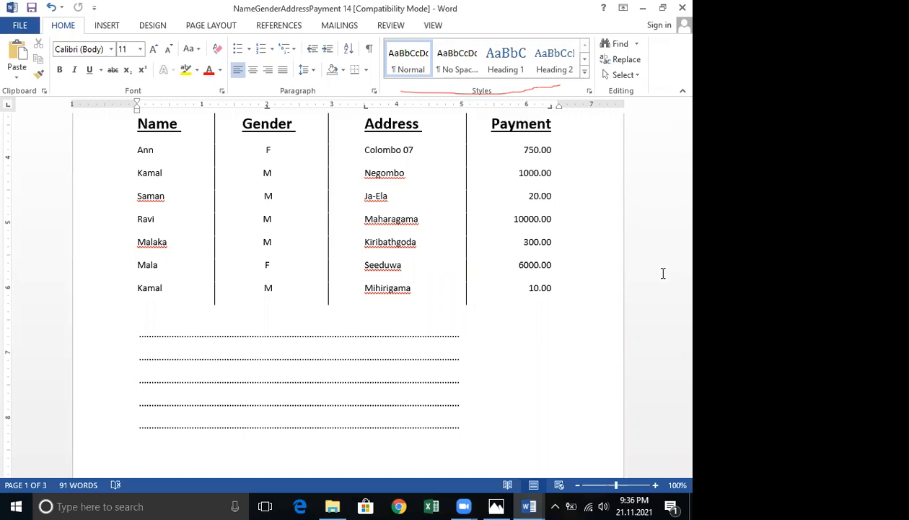
{"action": "scroll", "coordinate": [666, 279], "scroll_direction": "down", "scroll_amount": 1}
{"action": "scroll", "coordinate": [667, 280], "scroll_direction": "down", "scroll_amount": 5}
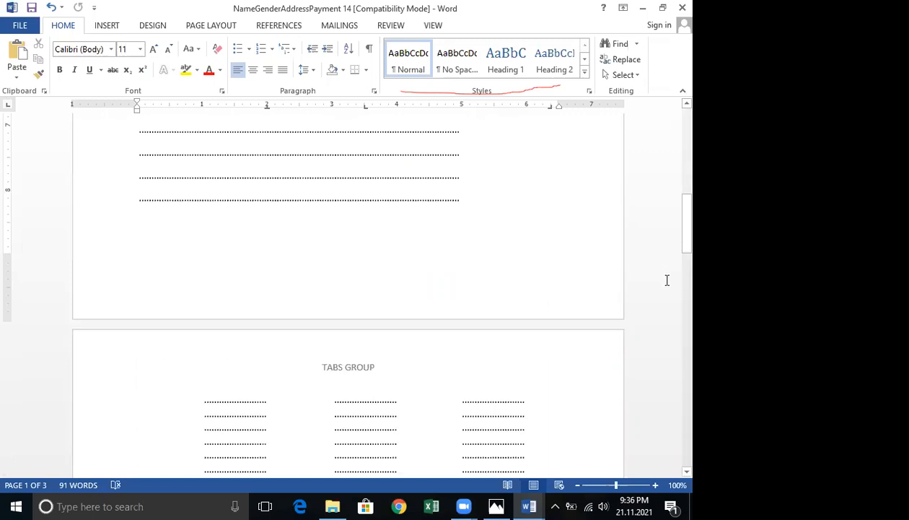
{"action": "scroll", "coordinate": [667, 278], "scroll_direction": "down", "scroll_amount": 4}
{"action": "scroll", "coordinate": [669, 275], "scroll_direction": "down", "scroll_amount": 1}
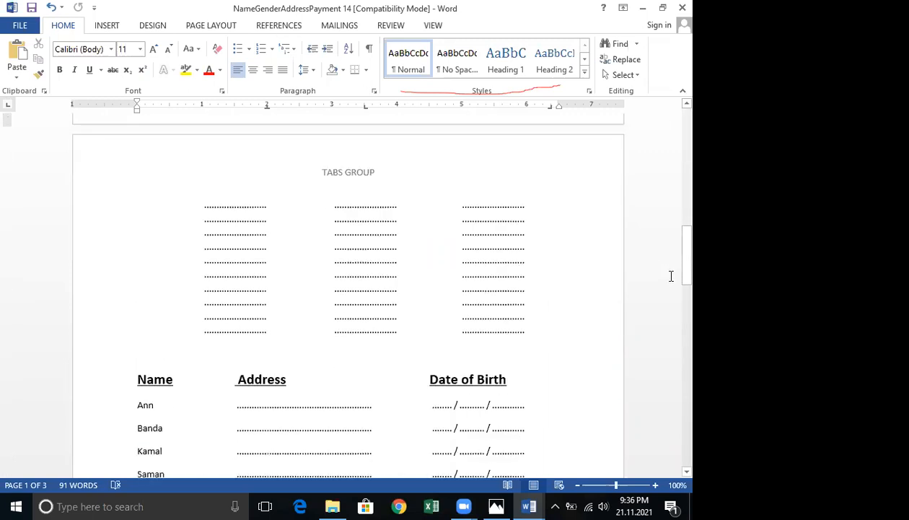
{"action": "scroll", "coordinate": [671, 276], "scroll_direction": "down", "scroll_amount": 2}
{"action": "scroll", "coordinate": [623, 311], "scroll_direction": "up", "scroll_amount": 1}
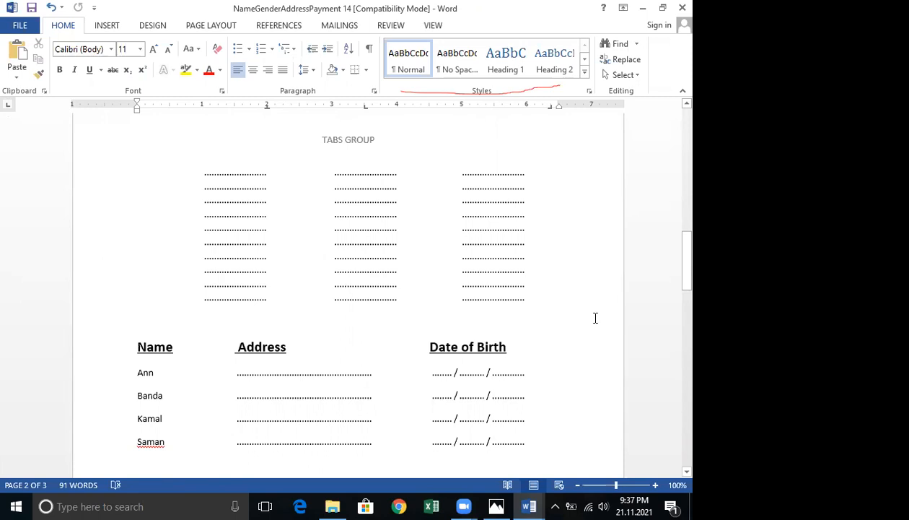
{"action": "scroll", "coordinate": [595, 317], "scroll_direction": "down", "scroll_amount": 2}
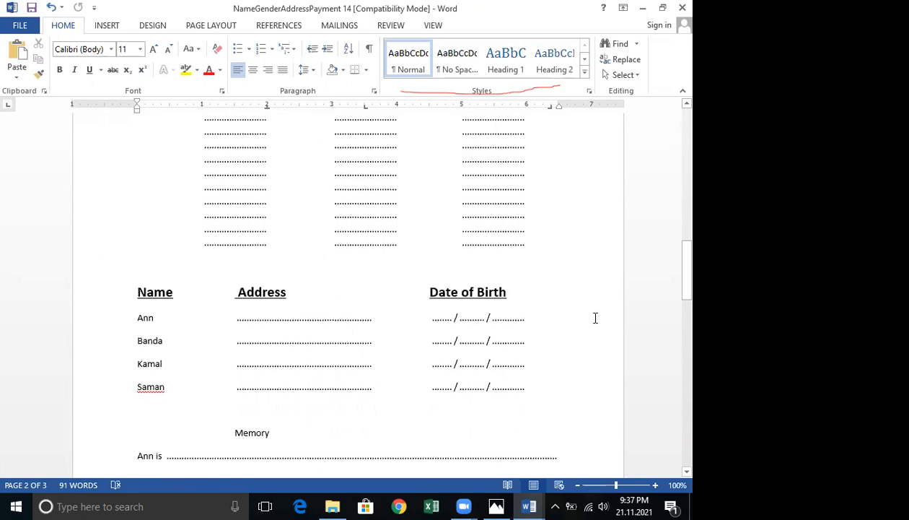
{"action": "scroll", "coordinate": [595, 317], "scroll_direction": "down", "scroll_amount": 3}
{"action": "scroll", "coordinate": [595, 316], "scroll_direction": "down", "scroll_amount": 2}
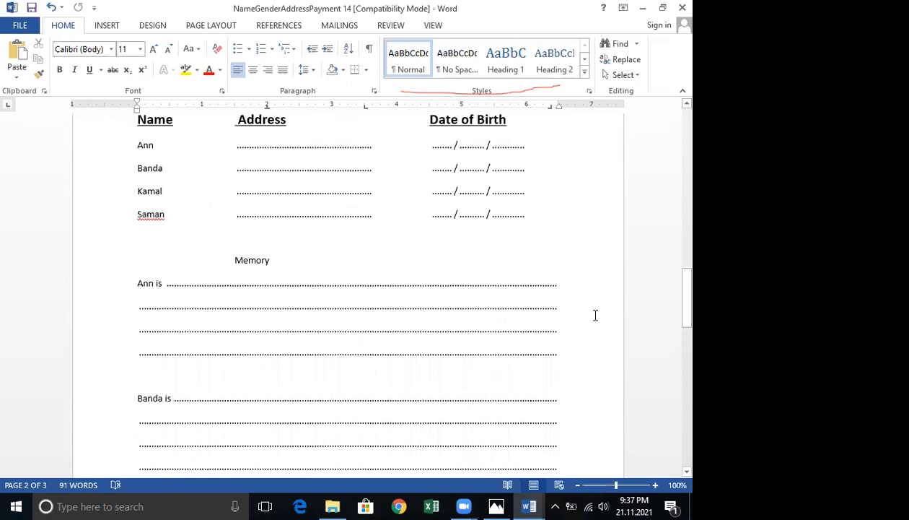
{"action": "scroll", "coordinate": [595, 315], "scroll_direction": "down", "scroll_amount": 1}
{"action": "scroll", "coordinate": [597, 314], "scroll_direction": "down", "scroll_amount": 3}
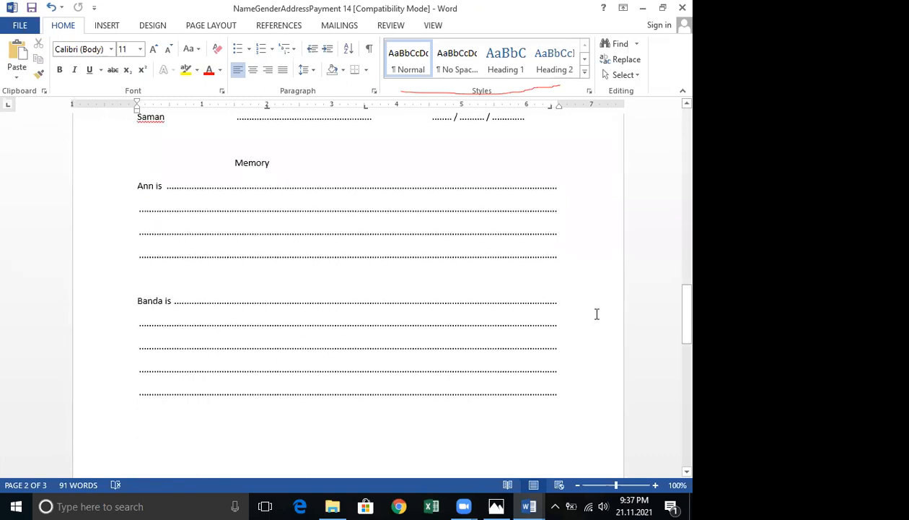
{"action": "scroll", "coordinate": [598, 313], "scroll_direction": "up", "scroll_amount": 1}
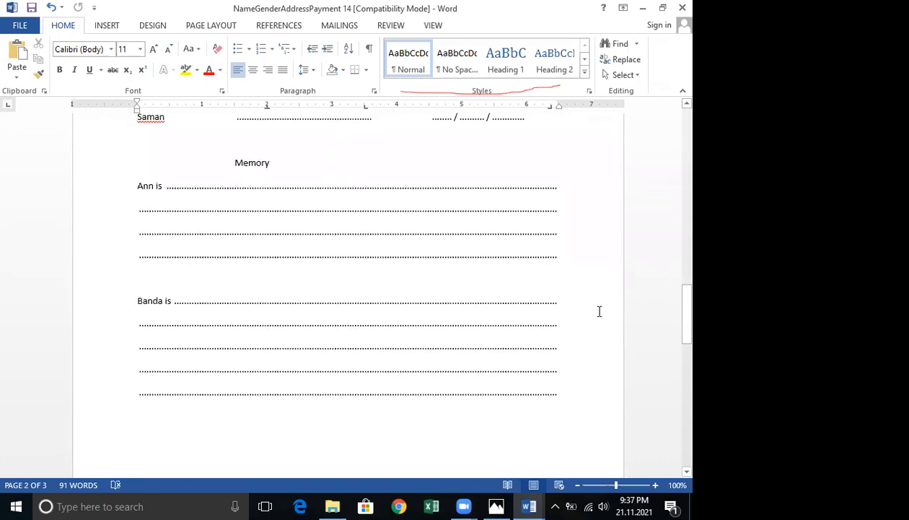
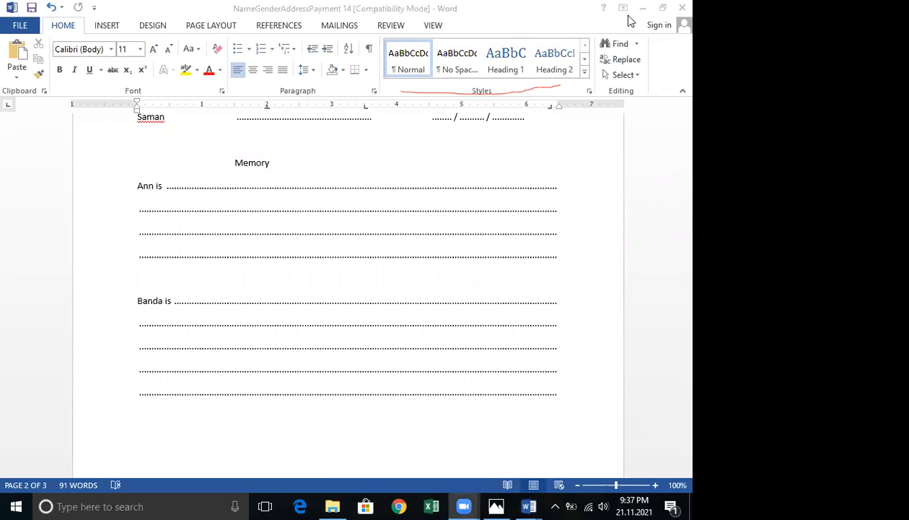
{"action": "left_click", "coordinate": [672, 7]}
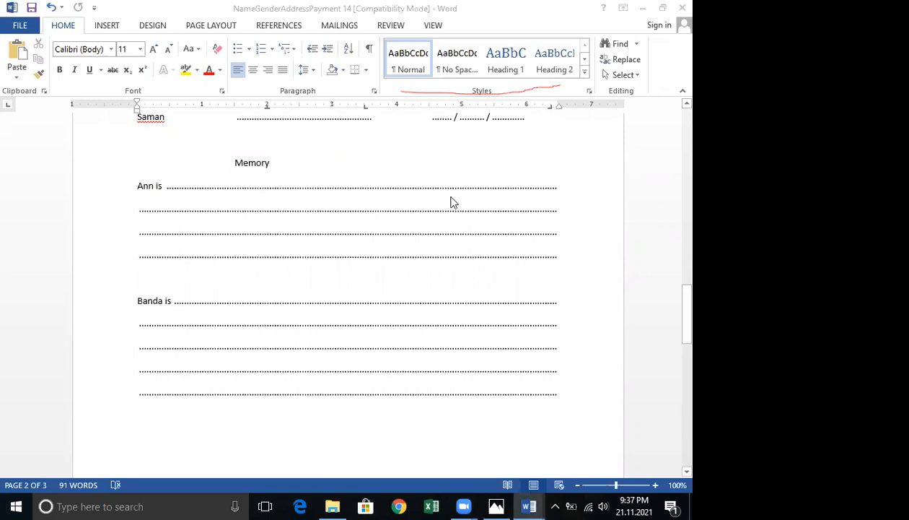
{"action": "key", "text": "Escape"}
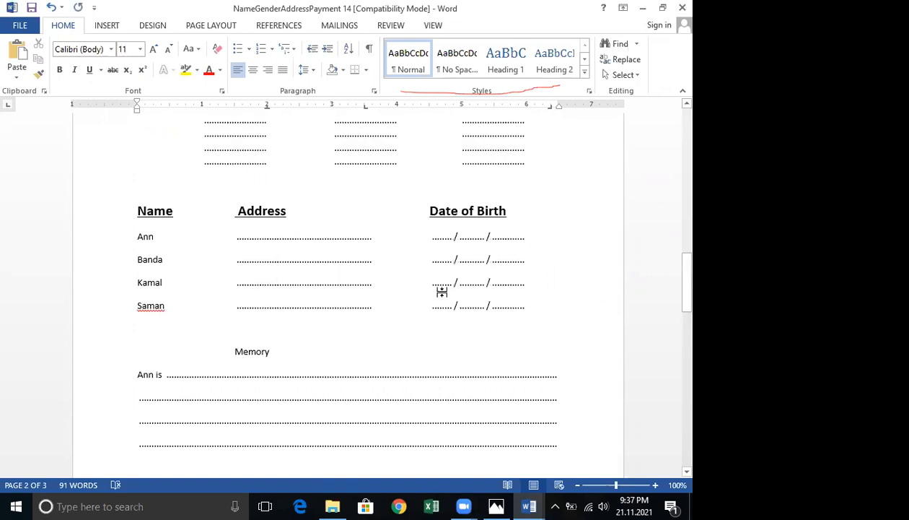
{"action": "scroll", "coordinate": [442, 289], "scroll_direction": "down", "scroll_amount": 5}
{"action": "scroll", "coordinate": [442, 288], "scroll_direction": "up", "scroll_amount": 3}
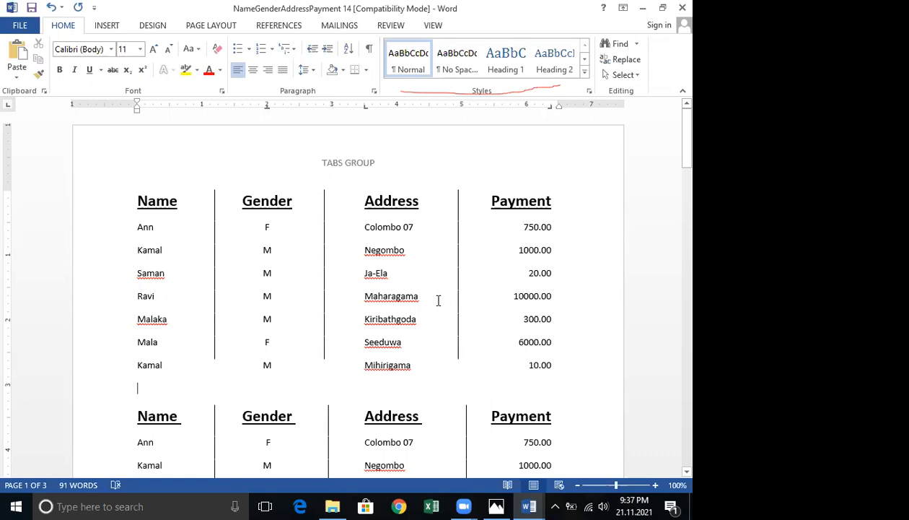
{"action": "key", "text": "super"}
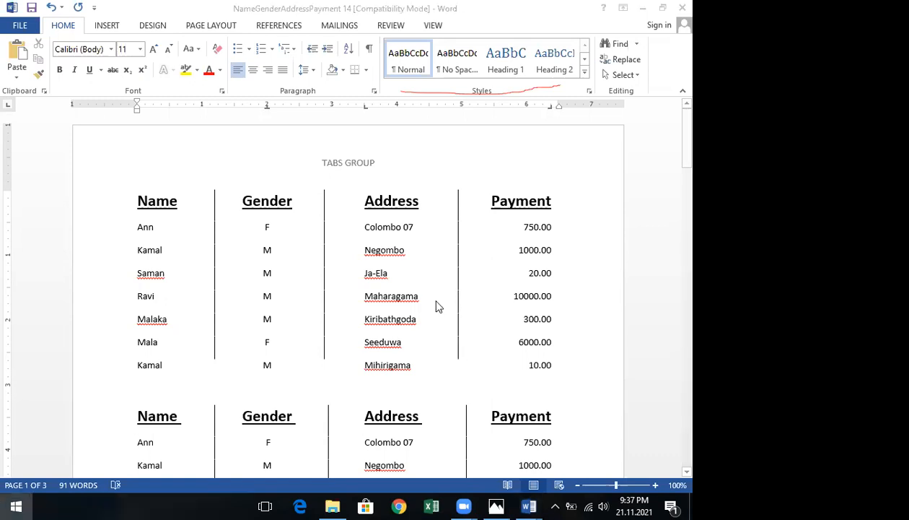
{"action": "key", "text": "super"}
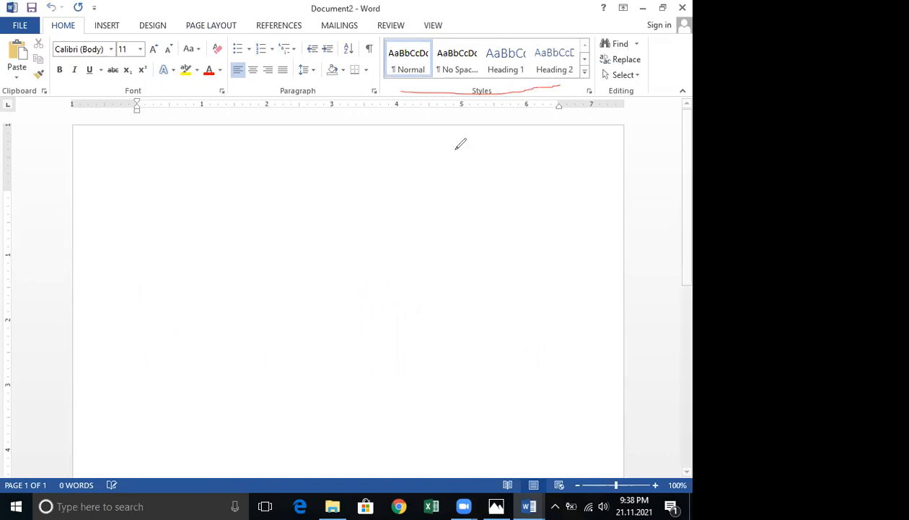
{"action": "mouse_move", "coordinate": [612, 90]}
{"action": "left_mouse_down"}
{"action": "mouse_move", "coordinate": [369, 74]}
{"action": "mouse_move", "coordinate": [125, 91]}
{"action": "mouse_move", "coordinate": [127, 112]}
{"action": "left_mouse_up"}
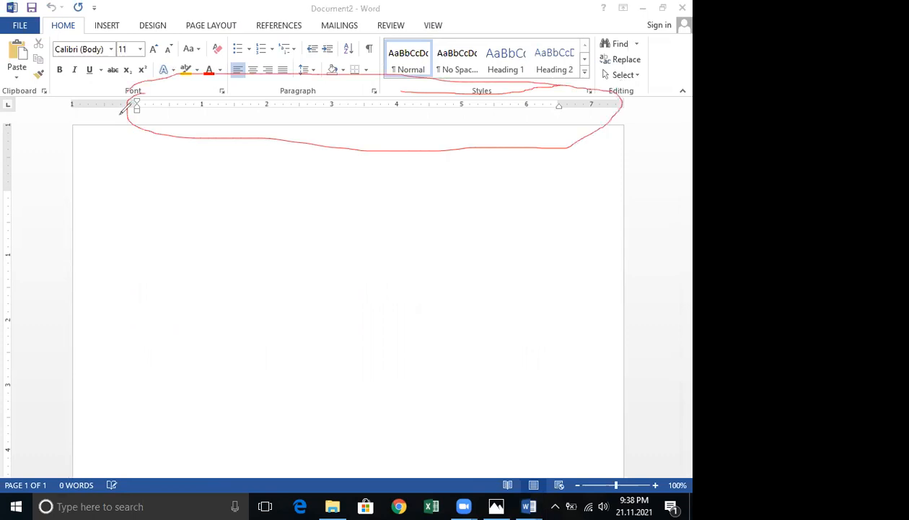
{"action": "mouse_move", "coordinate": [29, 132]}
{"action": "left_mouse_down"}
{"action": "mouse_move", "coordinate": [18, 122]}
{"action": "mouse_move", "coordinate": [5, 411]}
{"action": "mouse_move", "coordinate": [28, 142]}
{"action": "left_mouse_up"}
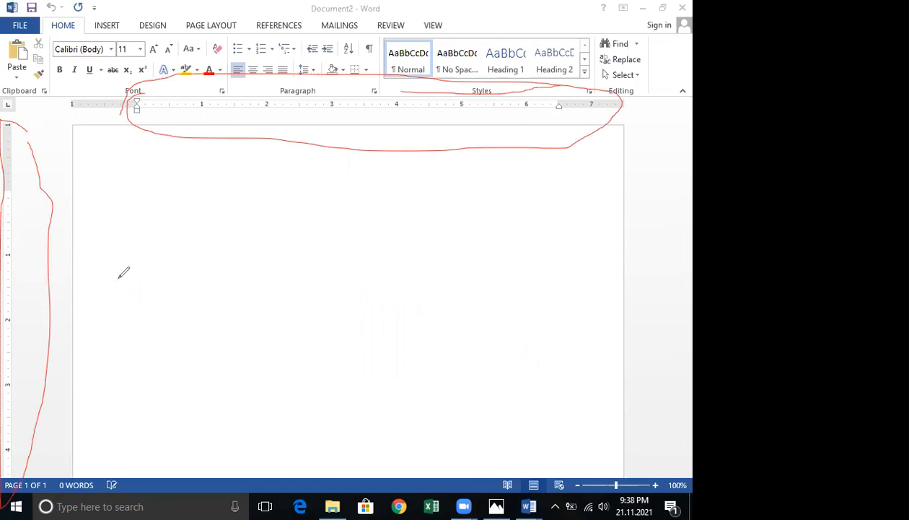
{"action": "left_click_drag", "start_coordinate": [68, 254], "coordinate": [237, 145]}
{"action": "mouse_move", "coordinate": [202, 238]}
{"action": "left_mouse_down"}
{"action": "mouse_move", "coordinate": [218, 258]}
{"action": "mouse_move", "coordinate": [311, 277]}
{"action": "left_mouse_up"}
{"action": "left_click_drag", "start_coordinate": [315, 210], "coordinate": [326, 277]}
{"action": "left_click_drag", "start_coordinate": [348, 261], "coordinate": [376, 282]}
{"action": "mouse_move", "coordinate": [399, 247]}
{"action": "left_mouse_down"}
{"action": "mouse_move", "coordinate": [407, 290]}
{"action": "mouse_move", "coordinate": [417, 227]}
{"action": "left_mouse_up"}
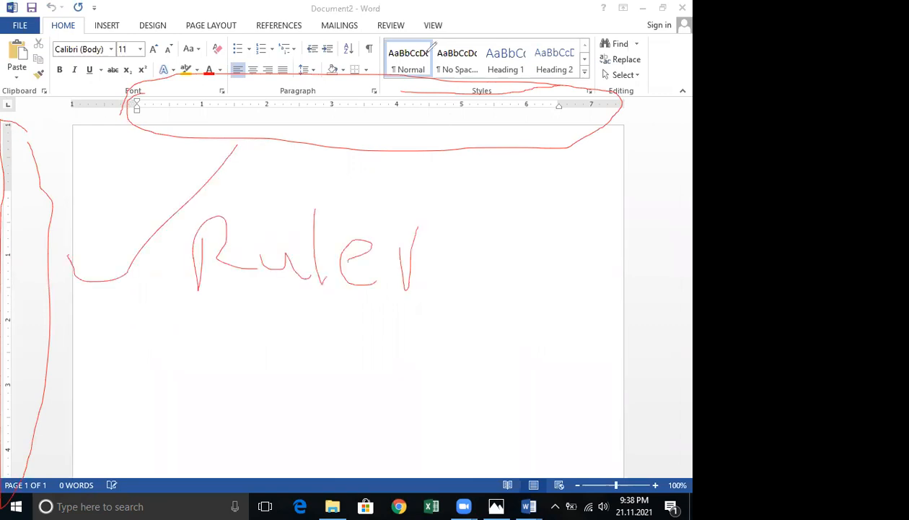
{"action": "mouse_move", "coordinate": [466, 26]}
{"action": "left_mouse_down"}
{"action": "mouse_move", "coordinate": [405, 12]}
{"action": "mouse_move", "coordinate": [450, 26]}
{"action": "left_mouse_up"}
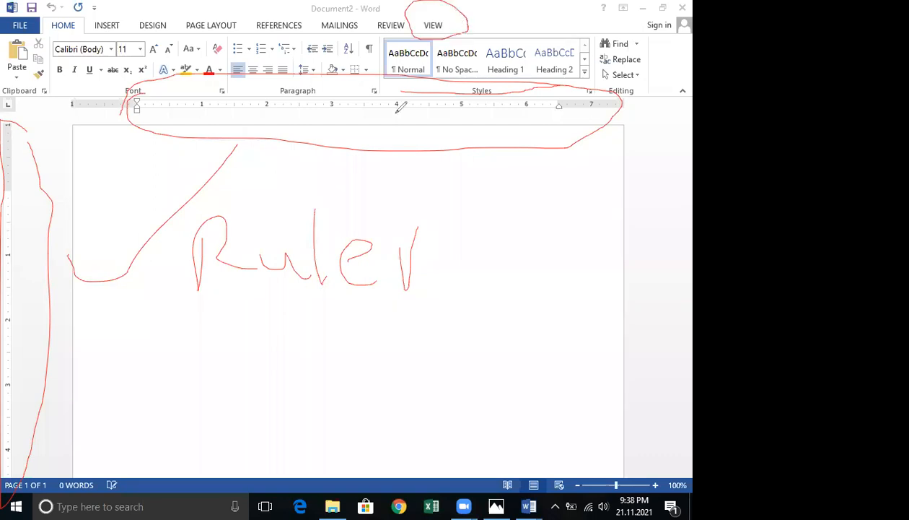
Switch to the View options and toggle page gridlines on and off several times, ending with them hidden.
{"action": "left_click", "coordinate": [447, 28]}
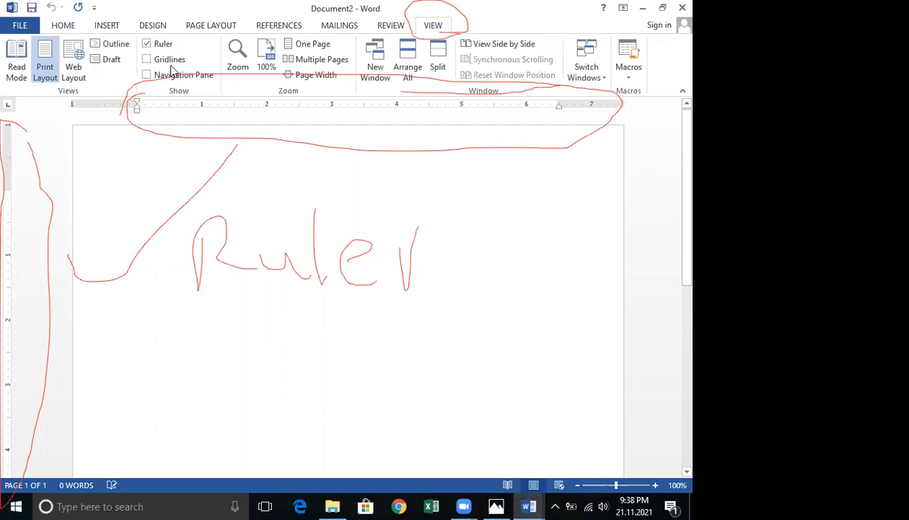
{"action": "left_click_drag", "start_coordinate": [178, 21], "coordinate": [196, 50]}
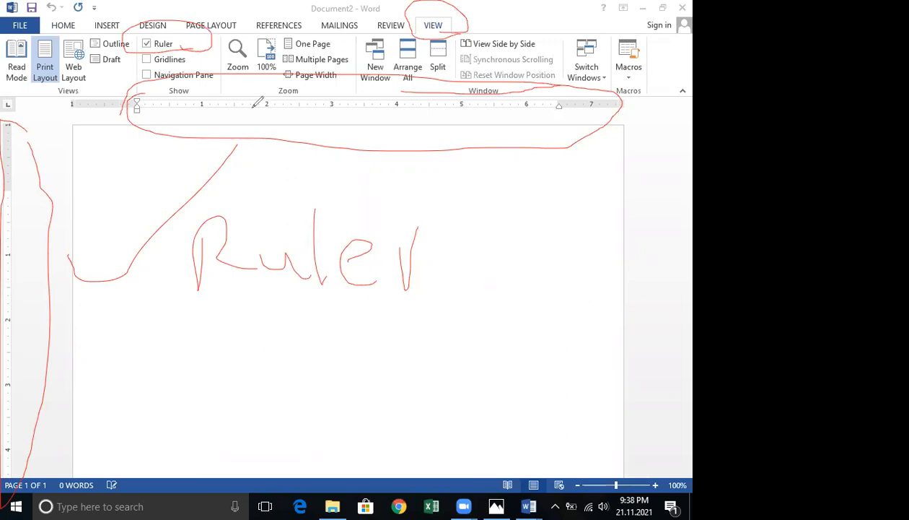
{"action": "left_click_drag", "start_coordinate": [281, 130], "coordinate": [295, 252]}
{"action": "left_click_drag", "start_coordinate": [416, 124], "coordinate": [429, 236]}
{"action": "left_click_drag", "start_coordinate": [478, 98], "coordinate": [494, 256]}
{"action": "left_click_drag", "start_coordinate": [517, 131], "coordinate": [546, 278]}
{"action": "left_click_drag", "start_coordinate": [560, 152], "coordinate": [570, 303]}
{"action": "left_click_drag", "start_coordinate": [241, 211], "coordinate": [481, 182]}
{"action": "left_click_drag", "start_coordinate": [260, 278], "coordinate": [516, 274]}
{"action": "left_click_drag", "start_coordinate": [275, 307], "coordinate": [503, 287]}
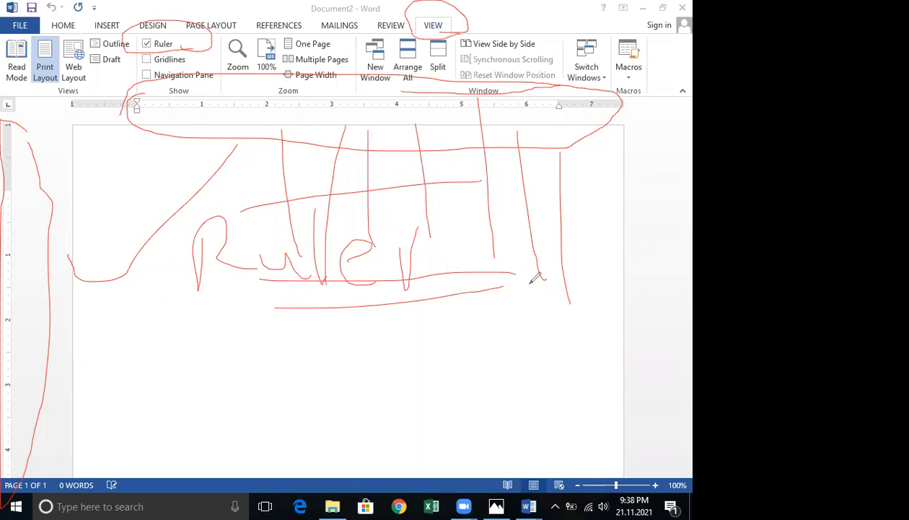
{"action": "key", "text": "e"}
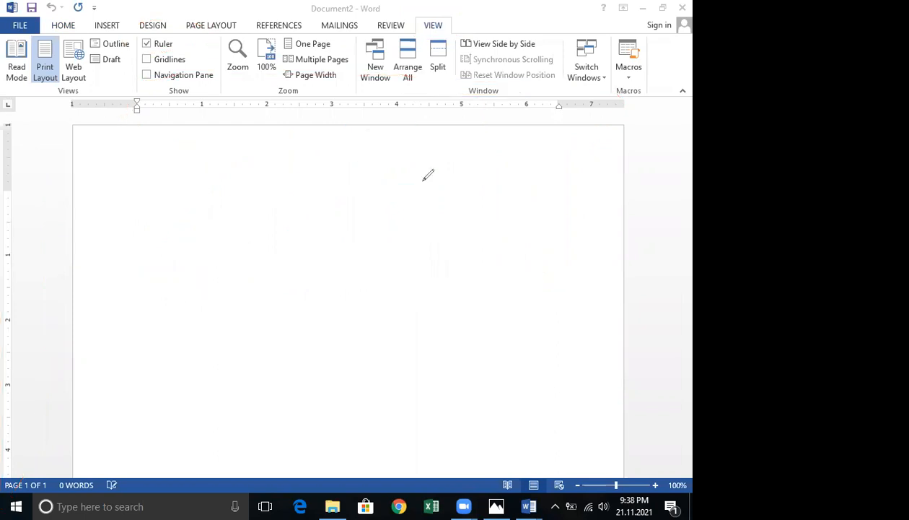
{"action": "left_click_drag", "start_coordinate": [202, 148], "coordinate": [209, 278]}
{"action": "left_click_drag", "start_coordinate": [286, 184], "coordinate": [294, 306]}
{"action": "left_click_drag", "start_coordinate": [374, 186], "coordinate": [379, 275]}
{"action": "left_click_drag", "start_coordinate": [425, 192], "coordinate": [425, 236]}
{"action": "left_click_drag", "start_coordinate": [448, 141], "coordinate": [478, 242]}
{"action": "left_click_drag", "start_coordinate": [497, 143], "coordinate": [514, 248]}
{"action": "left_click_drag", "start_coordinate": [529, 147], "coordinate": [542, 262]}
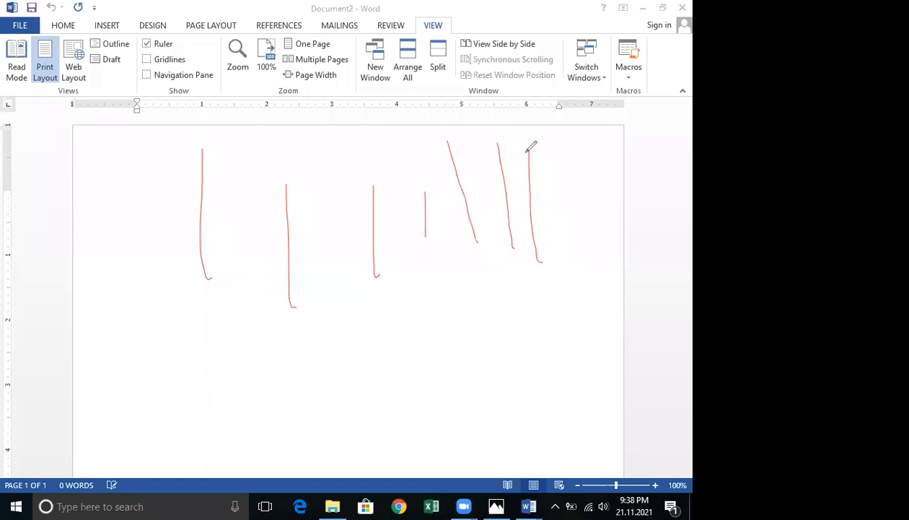
{"action": "left_click_drag", "start_coordinate": [550, 144], "coordinate": [558, 239]}
{"action": "left_click", "coordinate": [146, 60]}
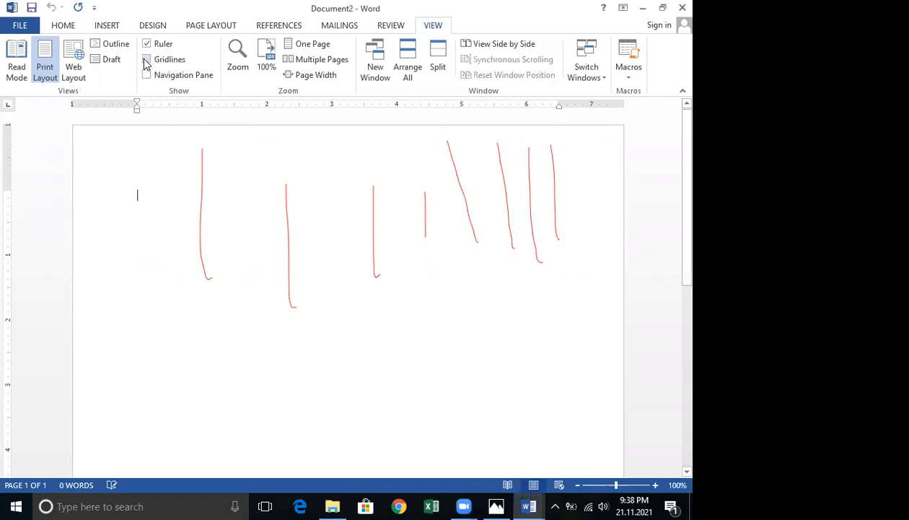
{"action": "left_click", "coordinate": [146, 60]}
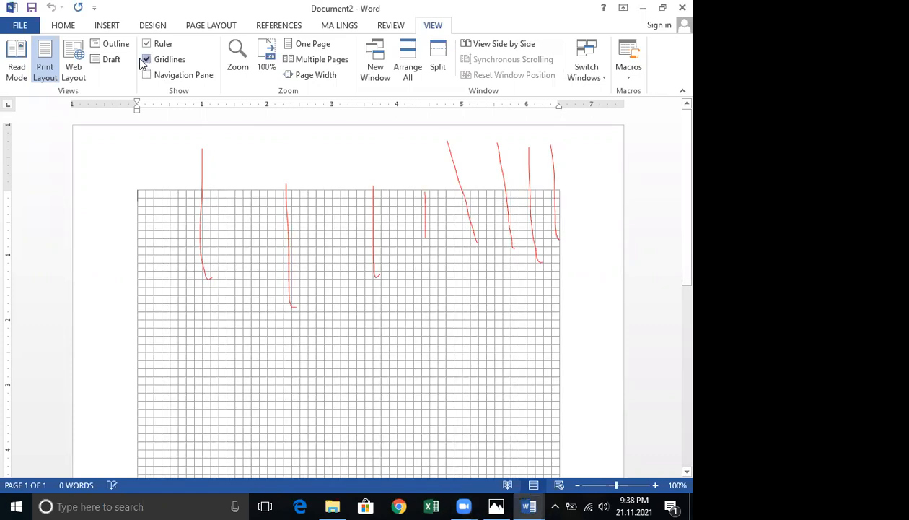
{"action": "left_click", "coordinate": [147, 61]}
{"action": "left_click", "coordinate": [147, 60]}
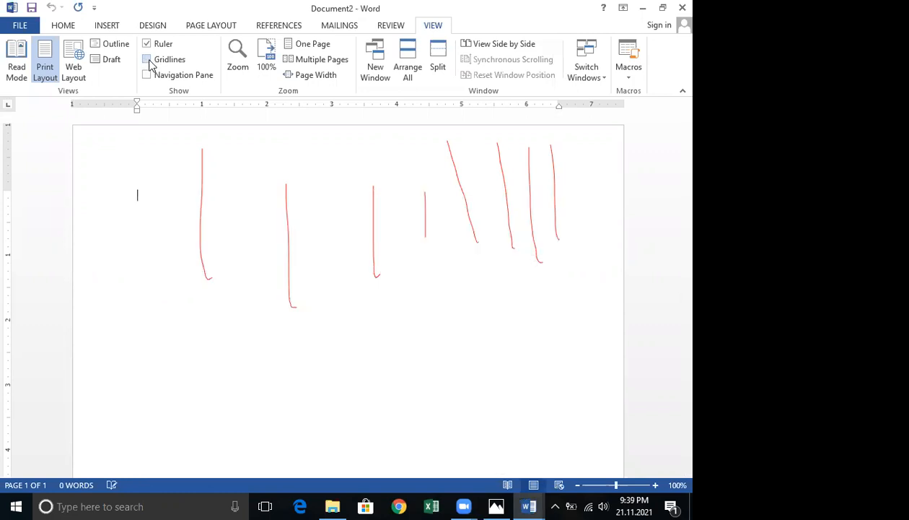
{"action": "left_click", "coordinate": [146, 62]}
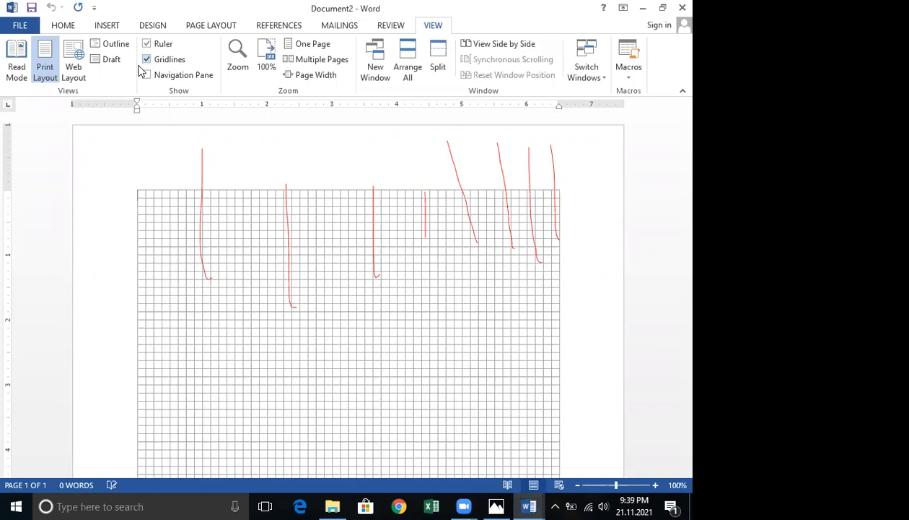
{"action": "left_click", "coordinate": [147, 62]}
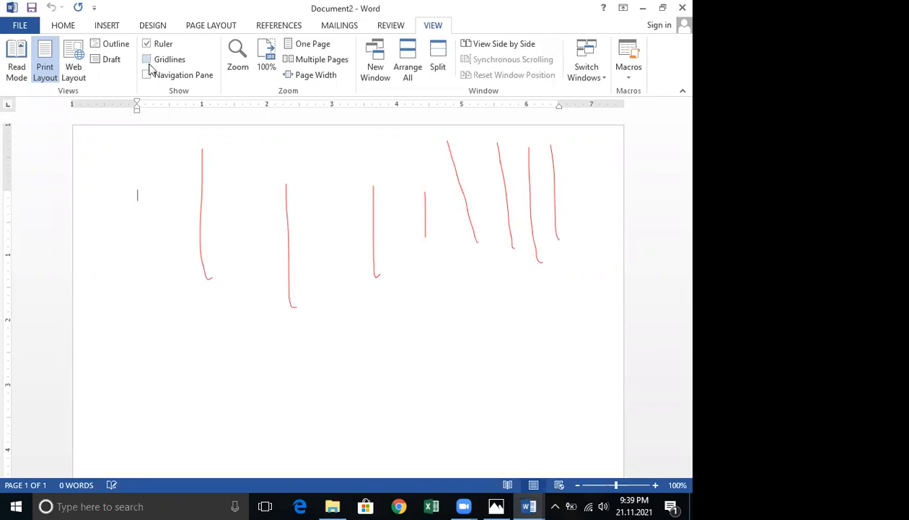
{"action": "left_click", "coordinate": [147, 60]}
{"action": "left_click", "coordinate": [146, 61]}
{"action": "left_click", "coordinate": [147, 62]}
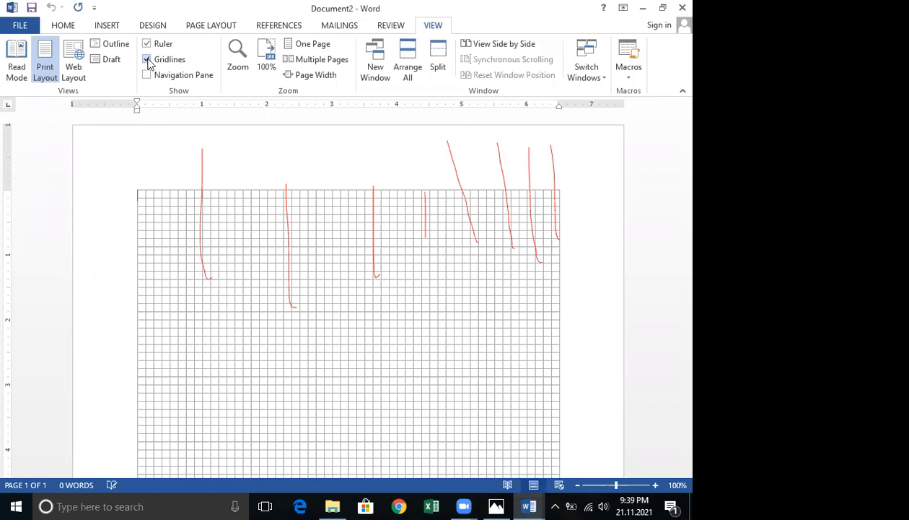
{"action": "left_click", "coordinate": [148, 62]}
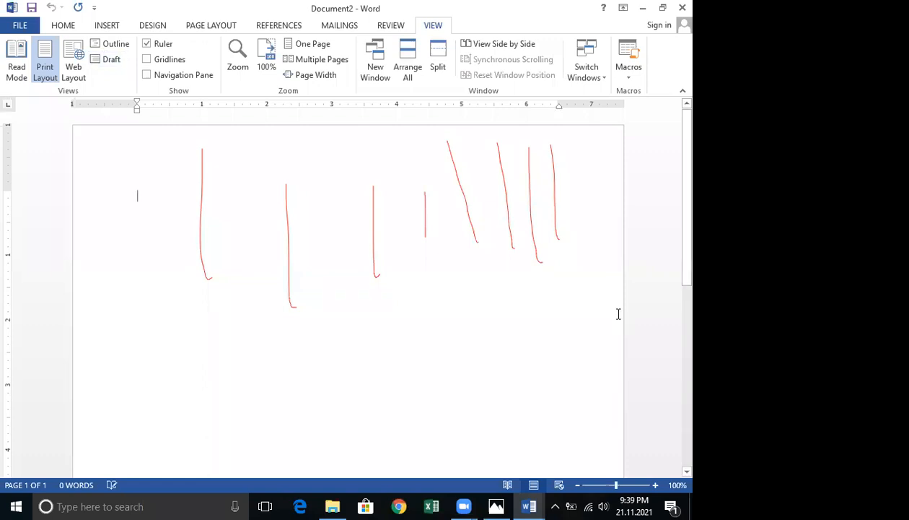
Open the paragraph settings and their Tabs dialog, then close both without changes.
{"action": "left_click", "coordinate": [70, 25]}
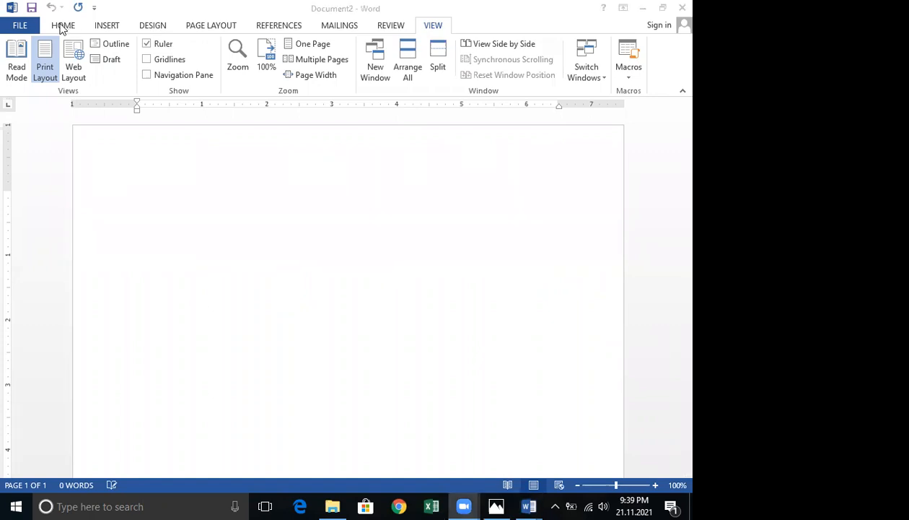
{"action": "left_click", "coordinate": [62, 26]}
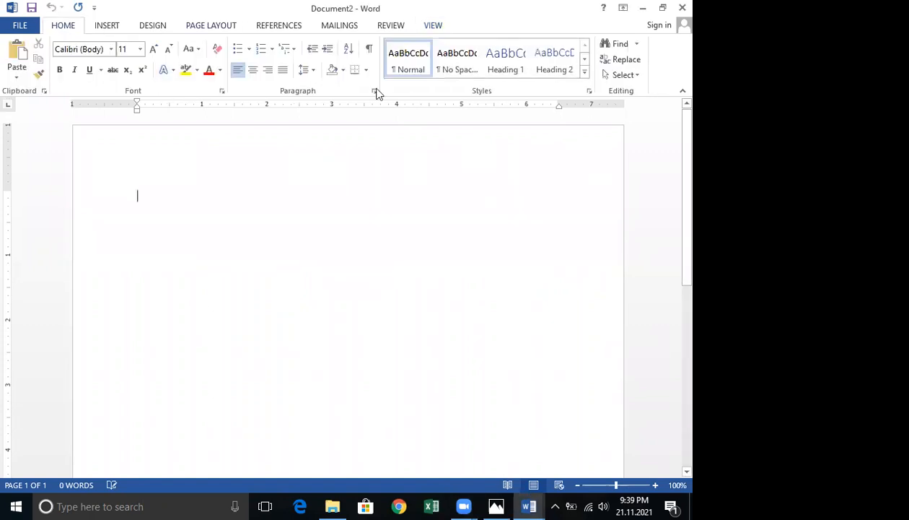
{"action": "left_click", "coordinate": [375, 92]}
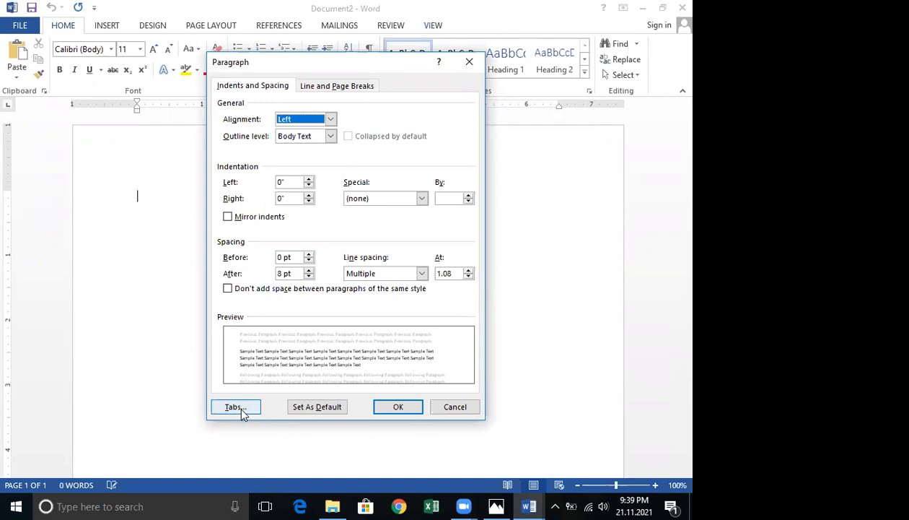
{"action": "left_click", "coordinate": [236, 407]}
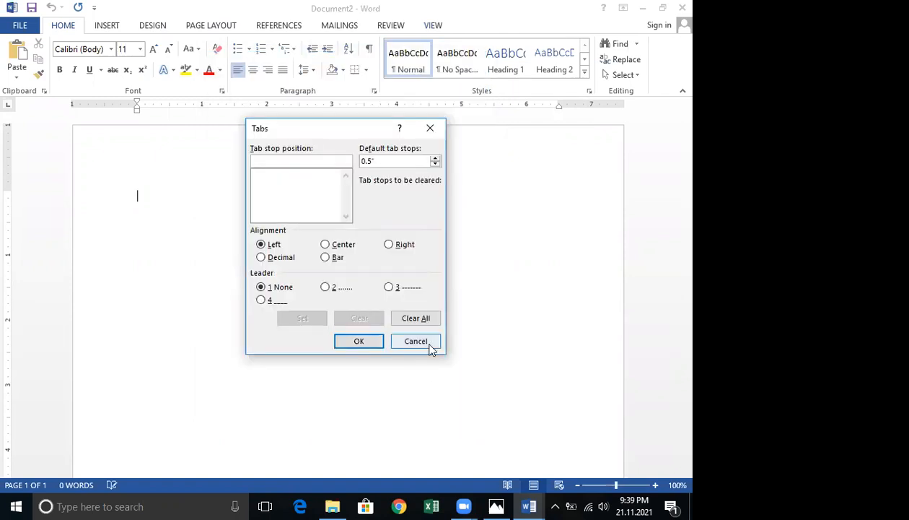
{"action": "left_click", "coordinate": [428, 340]}
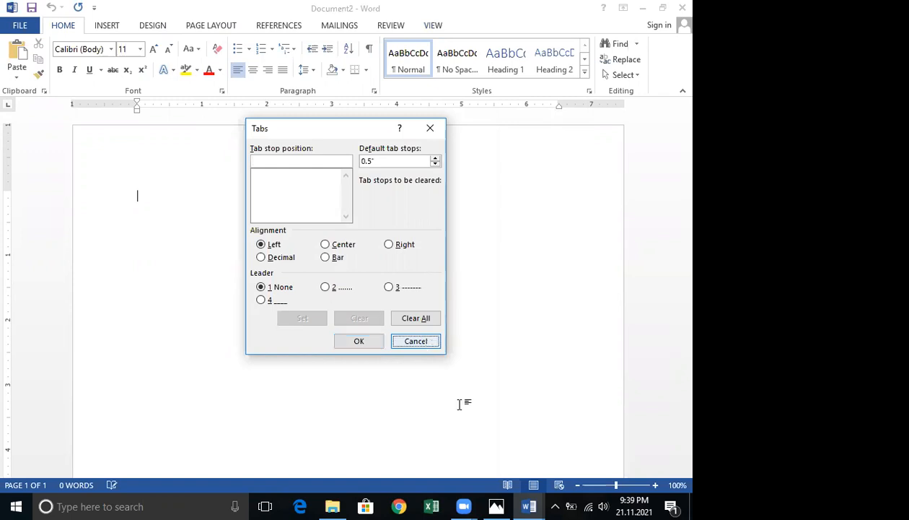
{"action": "key", "text": "Escape"}
Switch to the NameGenderAddressPayment document and place the cursor in several tab-aligned rows to inspect their tab stops.
{"action": "mouse_move", "coordinate": [537, 504]}
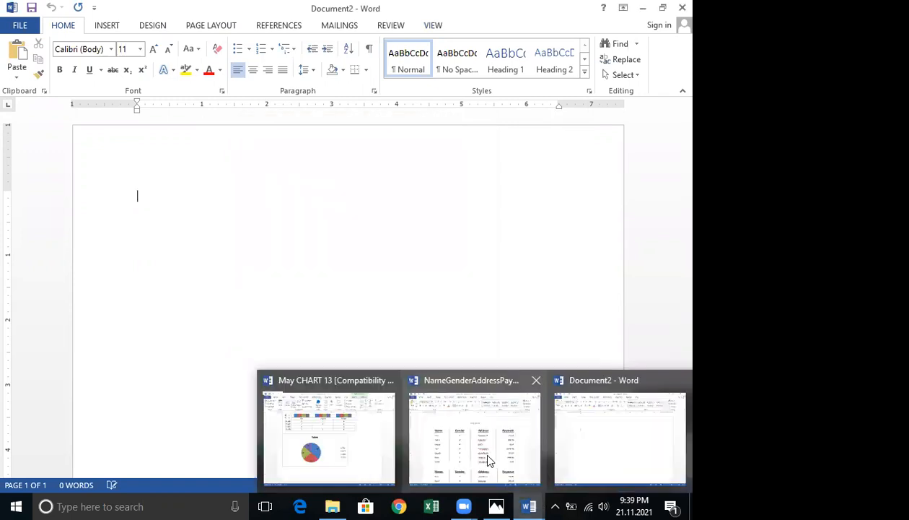
{"action": "left_click", "coordinate": [479, 447]}
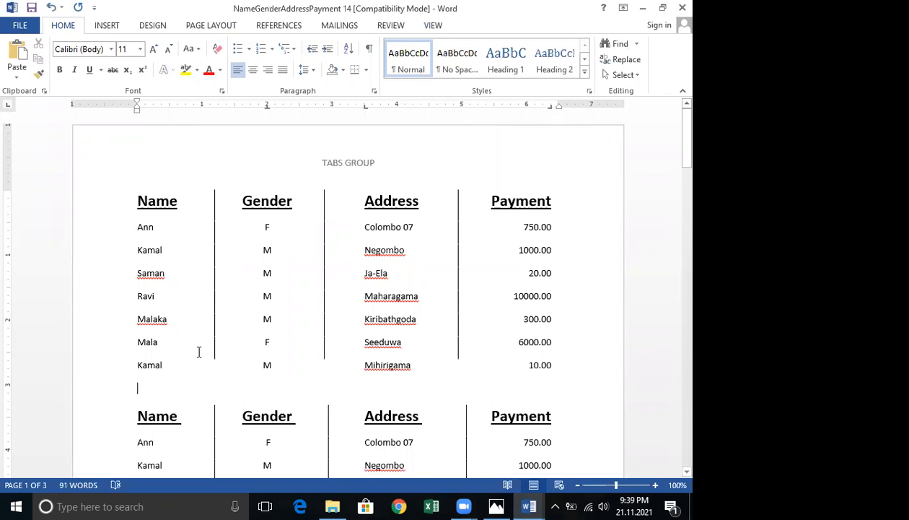
{"action": "left_click", "coordinate": [169, 307]}
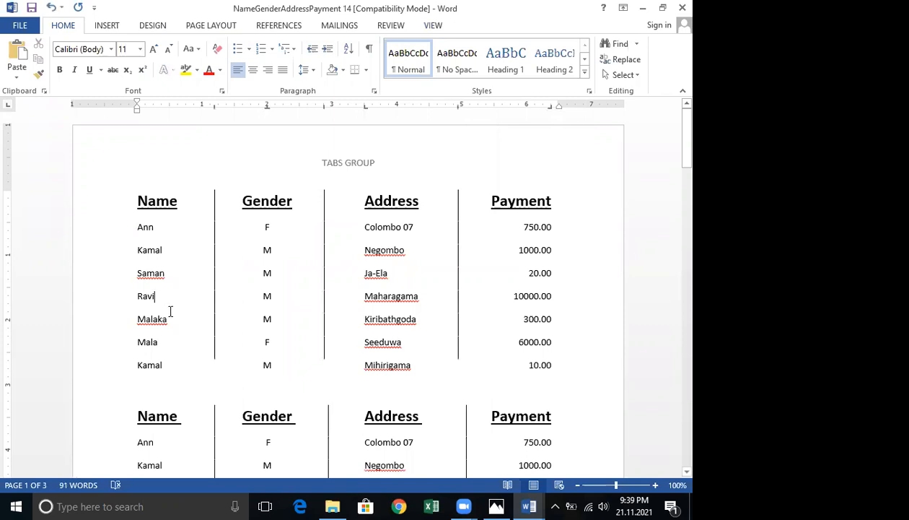
{"action": "left_click", "coordinate": [134, 208]}
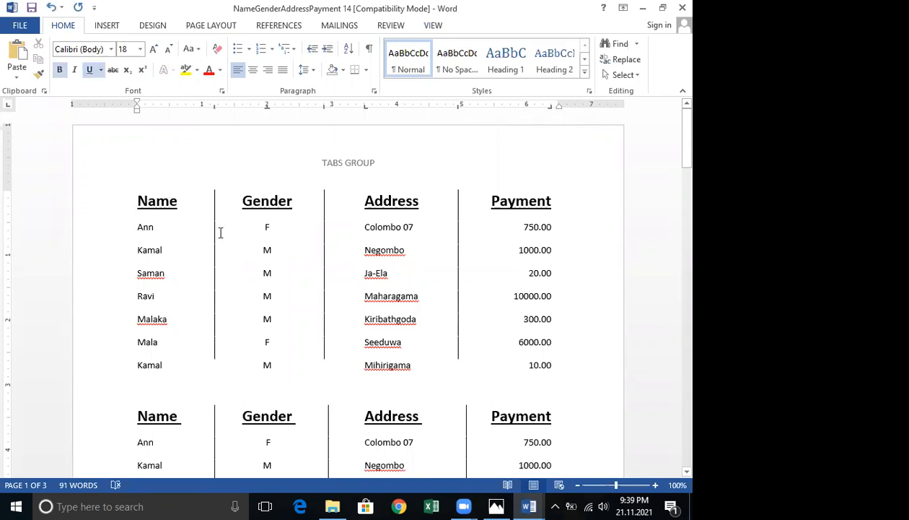
{"action": "left_click", "coordinate": [151, 246]}
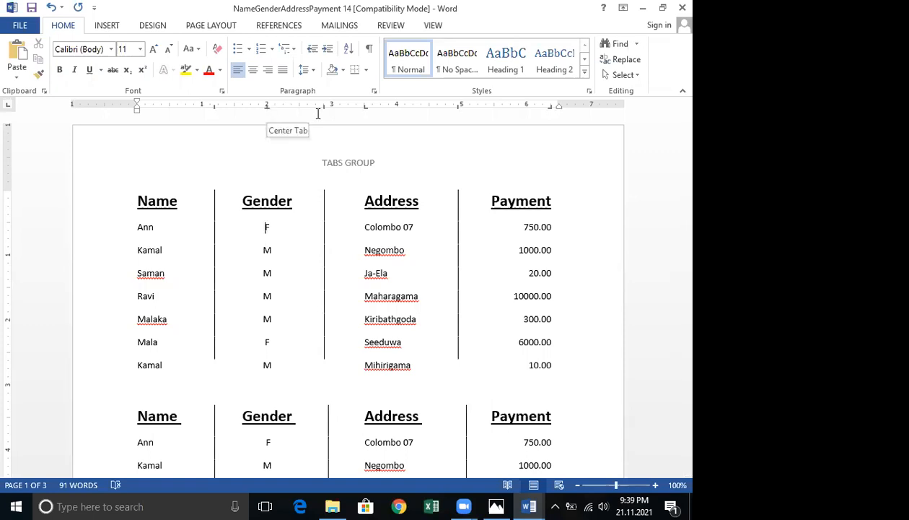
{"action": "left_click", "coordinate": [377, 230]}
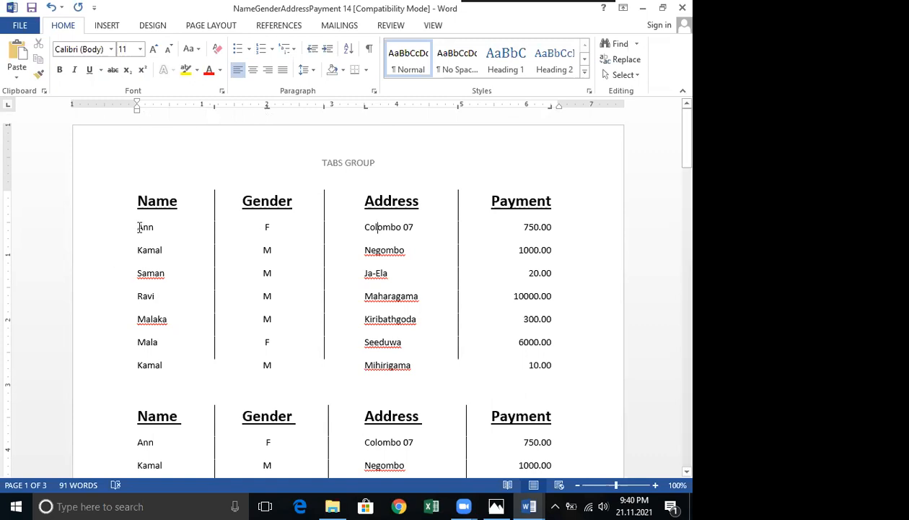
{"action": "left_click", "coordinate": [270, 227]}
{"action": "left_click_drag", "start_coordinate": [236, 128], "coordinate": [390, 123]}
{"action": "left_click_drag", "start_coordinate": [272, 82], "coordinate": [197, 149]}
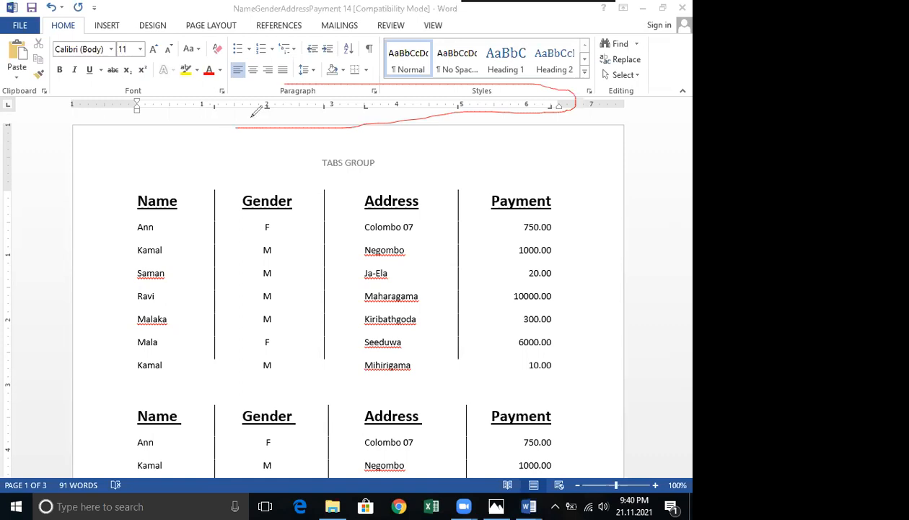
{"action": "mouse_move", "coordinate": [267, 113]}
{"action": "left_mouse_down"}
{"action": "mouse_move", "coordinate": [255, 139]}
{"action": "mouse_move", "coordinate": [368, 108]}
{"action": "left_mouse_up"}
{"action": "left_click_drag", "start_coordinate": [549, 105], "coordinate": [267, 144]}
{"action": "left_click_drag", "start_coordinate": [189, 160], "coordinate": [172, 204]}
{"action": "mouse_move", "coordinate": [158, 173]}
{"action": "left_mouse_down"}
{"action": "mouse_move", "coordinate": [212, 157]}
{"action": "mouse_move", "coordinate": [213, 171]}
{"action": "mouse_move", "coordinate": [249, 184]}
{"action": "left_mouse_up"}
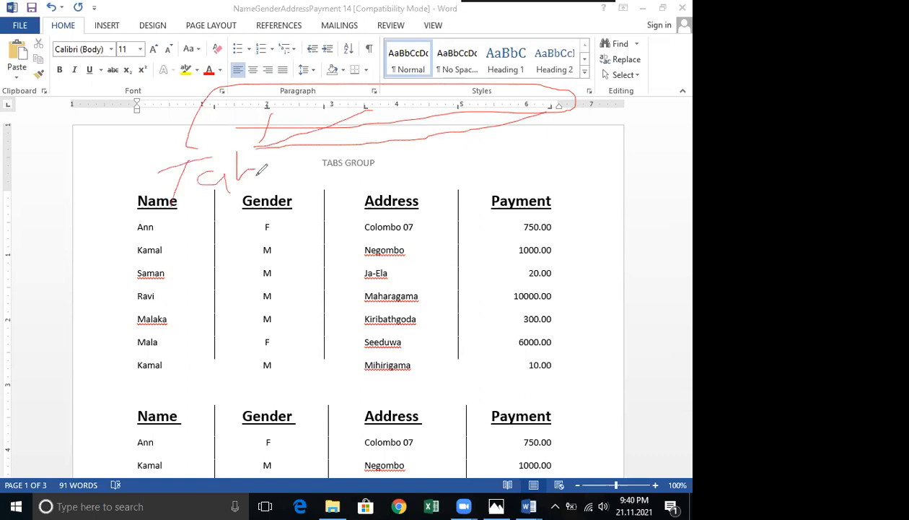
{"action": "left_click_drag", "start_coordinate": [286, 156], "coordinate": [273, 183]}
{"action": "left_click_drag", "start_coordinate": [404, 159], "coordinate": [478, 160]}
{"action": "left_click_drag", "start_coordinate": [433, 112], "coordinate": [442, 159]}
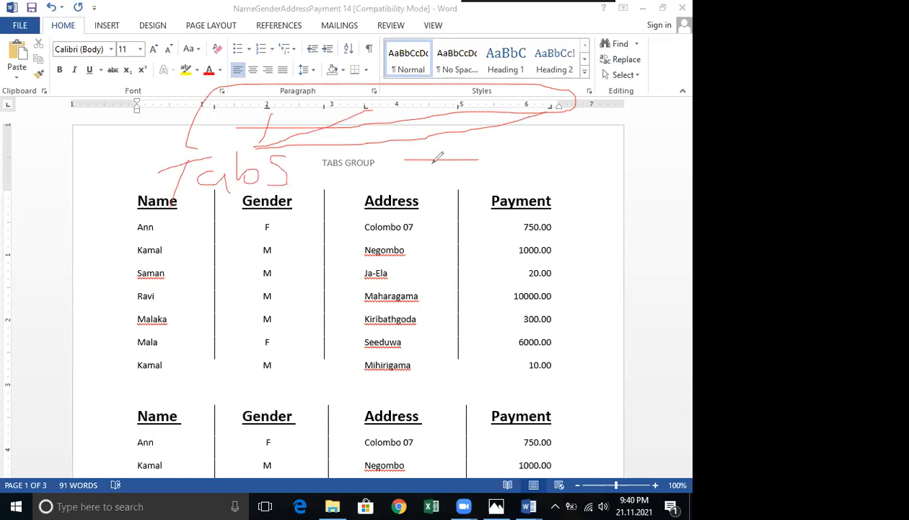
{"action": "left_click_drag", "start_coordinate": [415, 186], "coordinate": [409, 208]}
{"action": "left_click_drag", "start_coordinate": [418, 197], "coordinate": [462, 204]}
{"action": "mouse_move", "coordinate": [473, 161]}
{"action": "left_mouse_down"}
{"action": "mouse_move", "coordinate": [476, 203]}
{"action": "mouse_move", "coordinate": [517, 193]}
{"action": "mouse_move", "coordinate": [523, 165]}
{"action": "left_mouse_up"}
{"action": "left_click_drag", "start_coordinate": [476, 231], "coordinate": [541, 284]}
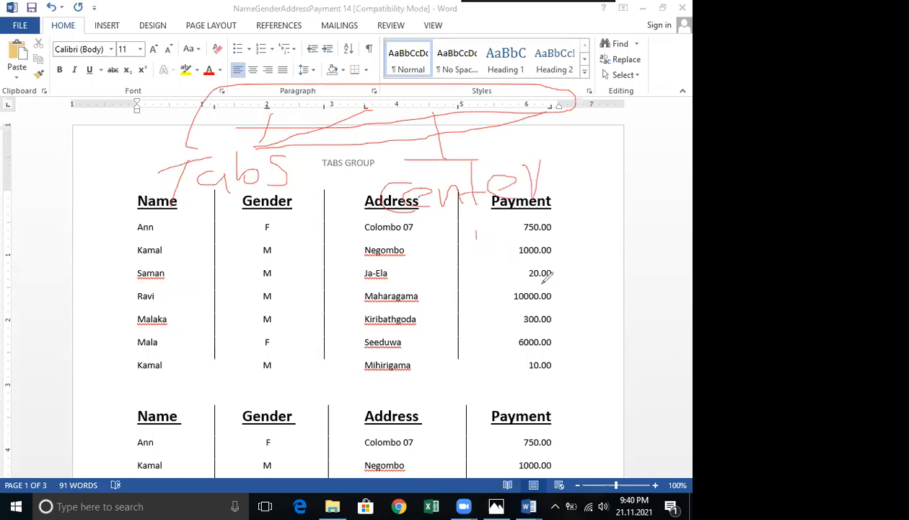
{"action": "mouse_move", "coordinate": [581, 206]}
{"action": "left_mouse_down"}
{"action": "mouse_move", "coordinate": [576, 261]}
{"action": "mouse_move", "coordinate": [635, 257]}
{"action": "mouse_move", "coordinate": [670, 235]}
{"action": "mouse_move", "coordinate": [678, 258]}
{"action": "left_mouse_up"}
{"action": "mouse_move", "coordinate": [307, 207]}
{"action": "left_mouse_down"}
{"action": "mouse_move", "coordinate": [240, 277]}
{"action": "mouse_move", "coordinate": [231, 314]}
{"action": "left_mouse_up"}
{"action": "mouse_move", "coordinate": [249, 297]}
{"action": "left_mouse_down"}
{"action": "mouse_move", "coordinate": [249, 315]}
{"action": "mouse_move", "coordinate": [265, 325]}
{"action": "left_mouse_up"}
{"action": "left_click_drag", "start_coordinate": [271, 288], "coordinate": [293, 318]}
{"action": "mouse_move", "coordinate": [311, 268]}
{"action": "left_mouse_down"}
{"action": "mouse_move", "coordinate": [314, 329]}
{"action": "mouse_move", "coordinate": [327, 307]}
{"action": "left_mouse_up"}
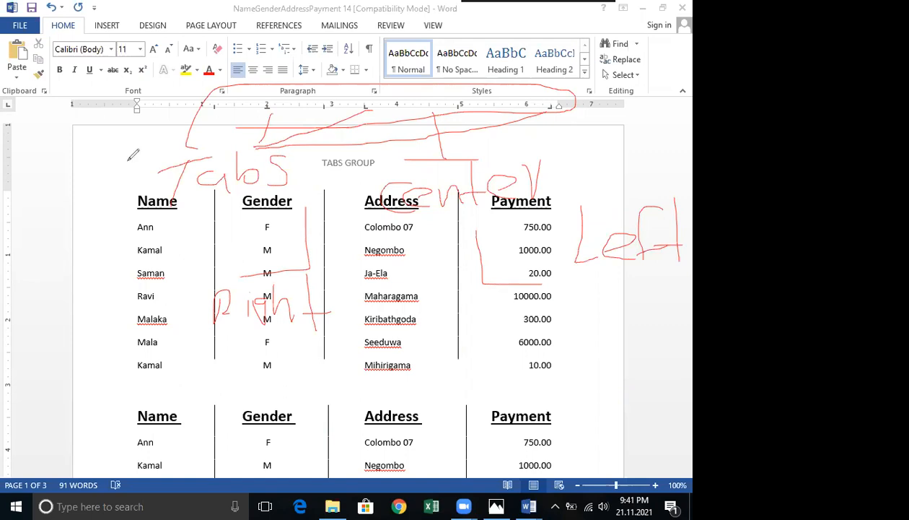
{"action": "key", "text": "e"}
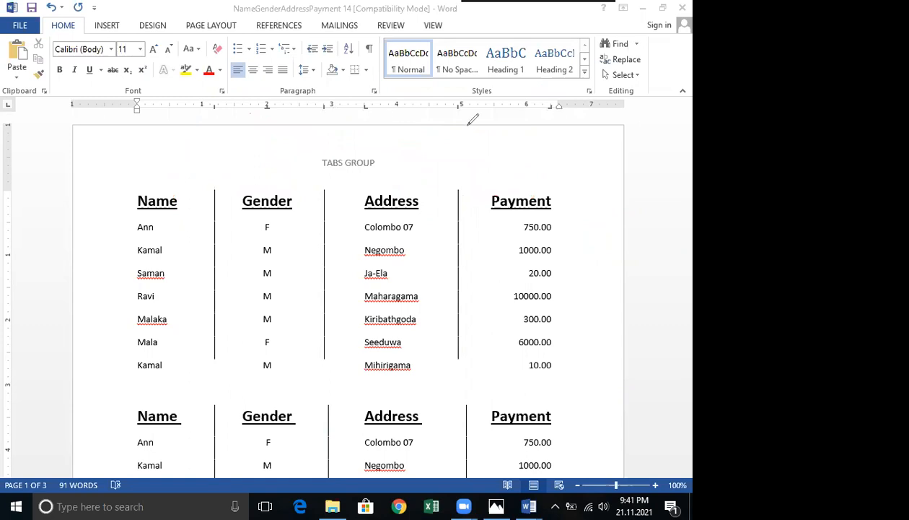
{"action": "mouse_move", "coordinate": [485, 124]}
{"action": "left_mouse_down"}
{"action": "mouse_move", "coordinate": [249, 114]}
{"action": "mouse_move", "coordinate": [255, 96]}
{"action": "left_mouse_up"}
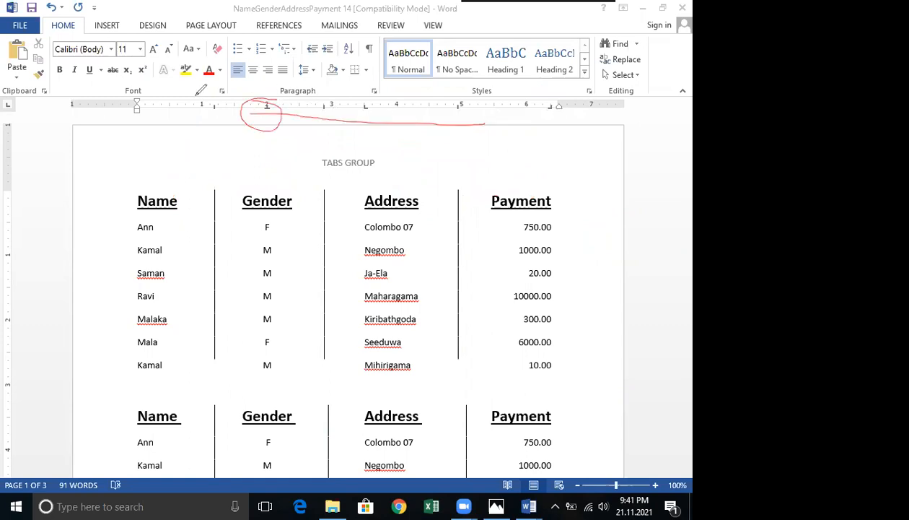
{"action": "mouse_move", "coordinate": [249, 107]}
{"action": "left_mouse_down"}
{"action": "mouse_move", "coordinate": [270, 108]}
{"action": "mouse_move", "coordinate": [245, 108]}
{"action": "left_mouse_up"}
{"action": "mouse_move", "coordinate": [367, 119]}
{"action": "left_mouse_down"}
{"action": "mouse_move", "coordinate": [372, 91]}
{"action": "mouse_move", "coordinate": [355, 99]}
{"action": "left_mouse_up"}
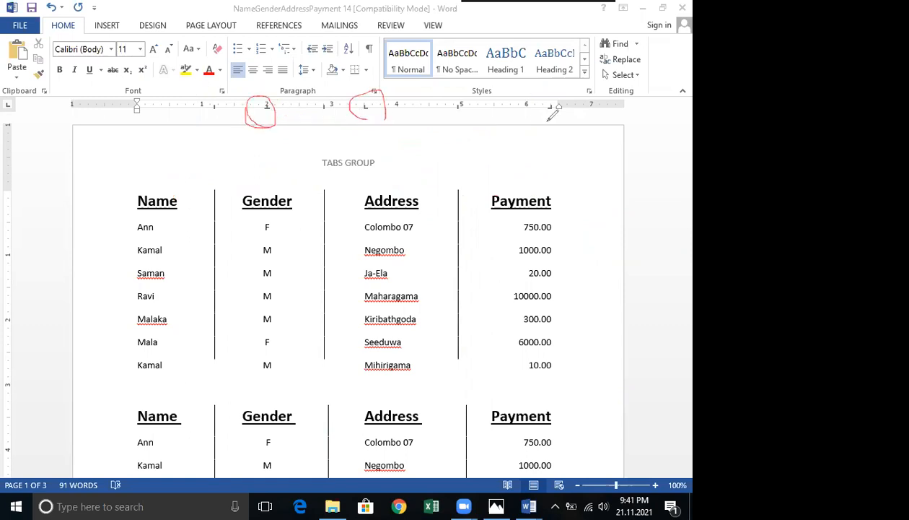
{"action": "left_click_drag", "start_coordinate": [530, 101], "coordinate": [549, 91]}
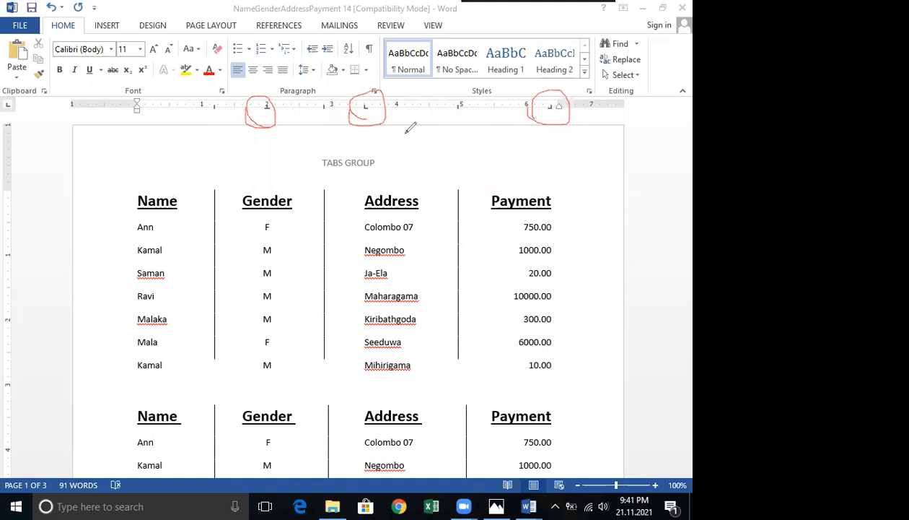
{"action": "mouse_move", "coordinate": [278, 130]}
{"action": "left_mouse_down"}
{"action": "mouse_move", "coordinate": [361, 127]}
{"action": "mouse_move", "coordinate": [388, 172]}
{"action": "left_mouse_up"}
{"action": "left_click_drag", "start_coordinate": [553, 124], "coordinate": [386, 174]}
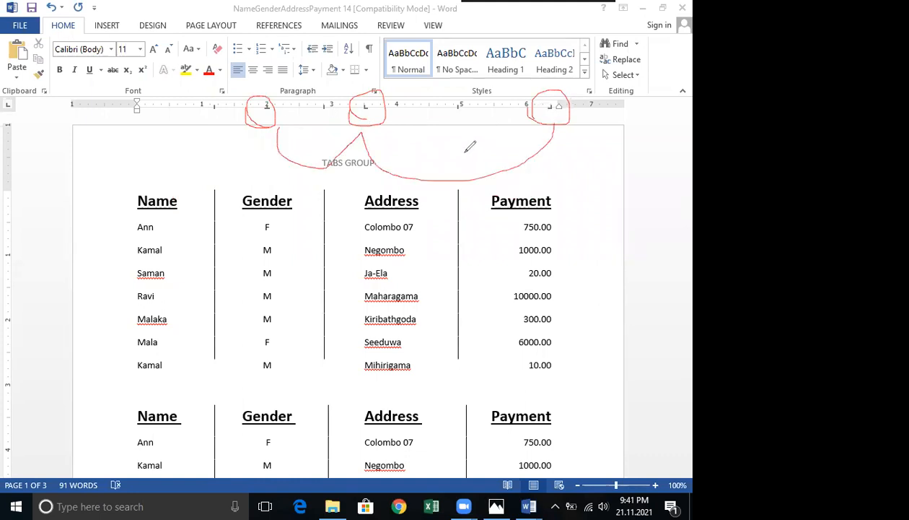
{"action": "mouse_move", "coordinate": [266, 124]}
{"action": "left_mouse_down"}
{"action": "mouse_move", "coordinate": [349, 165]}
{"action": "mouse_move", "coordinate": [322, 228]}
{"action": "left_mouse_up"}
{"action": "mouse_move", "coordinate": [592, 138]}
{"action": "left_mouse_down"}
{"action": "mouse_move", "coordinate": [584, 145]}
{"action": "mouse_move", "coordinate": [558, 127]}
{"action": "left_mouse_up"}
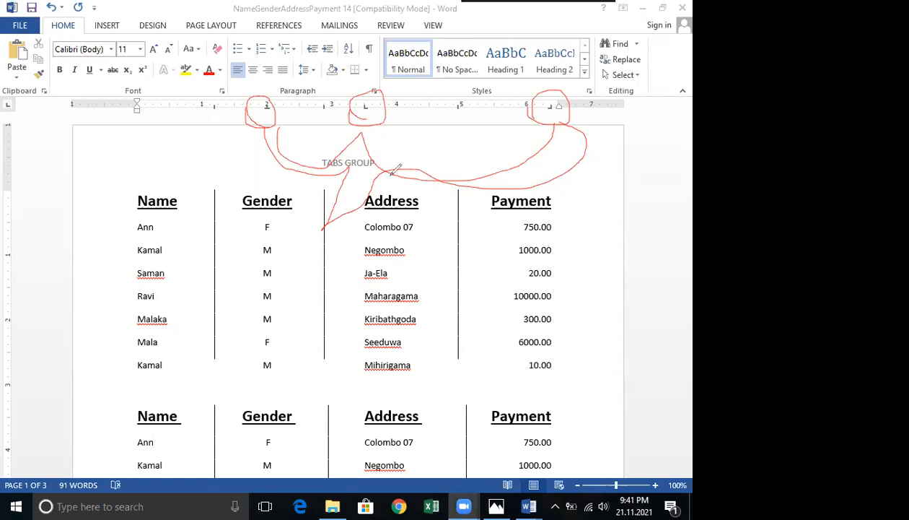
{"action": "left_click", "coordinate": [158, 311]}
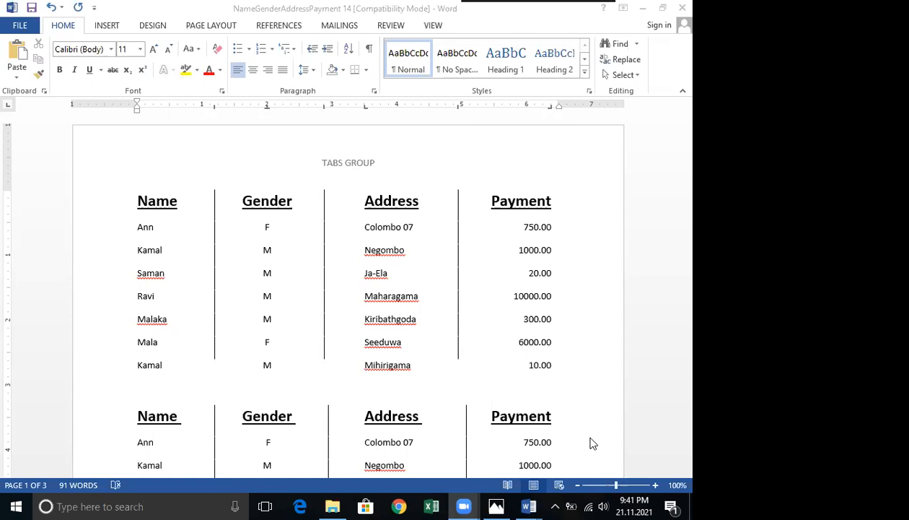
Switch to the blank Document2 and place a tab stop at 2 inches on the ruler.
{"action": "left_click", "coordinate": [529, 506]}
{"action": "left_click", "coordinate": [593, 443]}
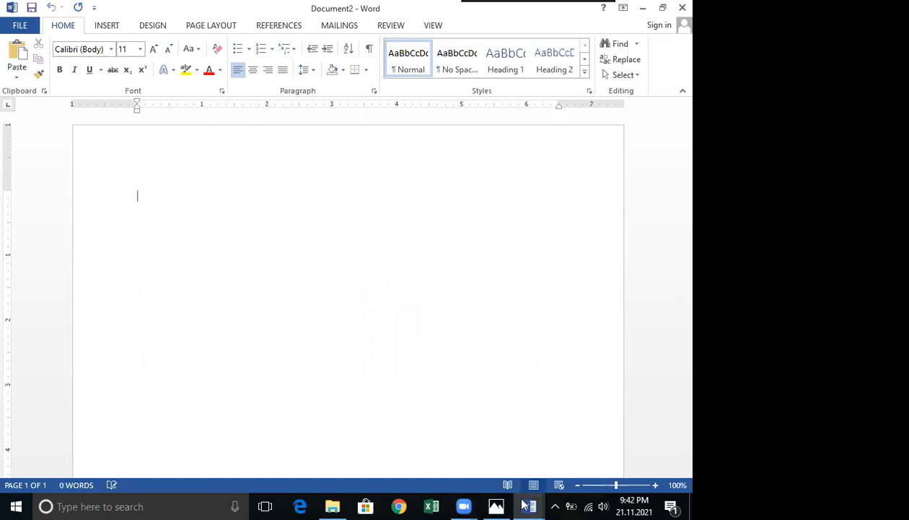
{"action": "mouse_move", "coordinate": [530, 491]}
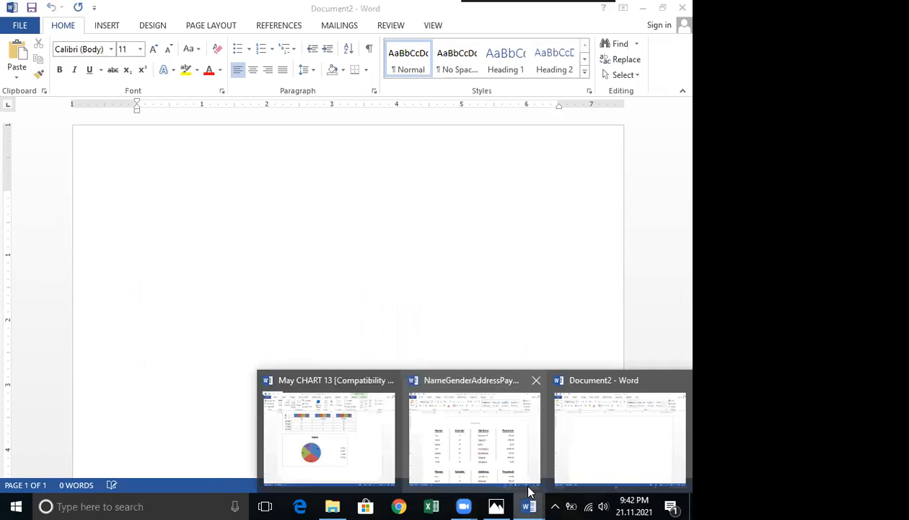
{"action": "double_click", "coordinate": [266, 104]}
{"action": "left_click", "coordinate": [428, 131]}
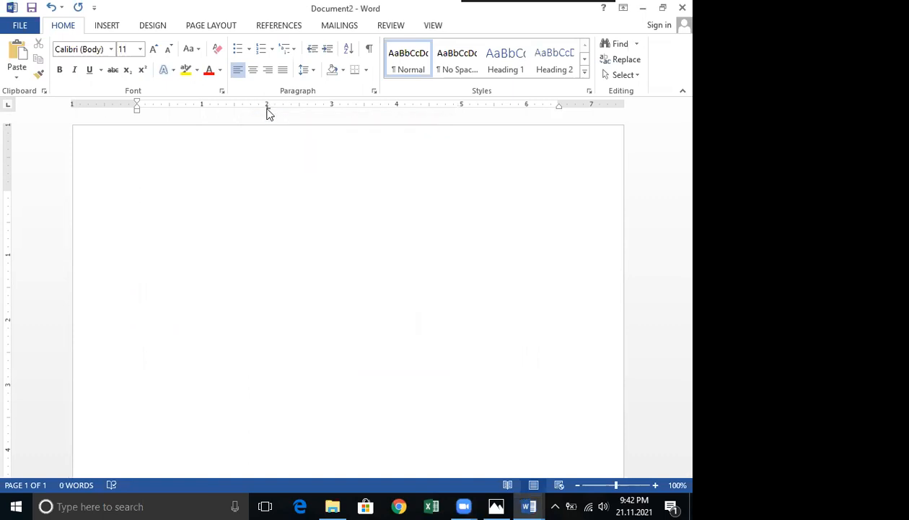
Open the Tabs dialog for the 2" tab stop and set its alignment to Center.
{"action": "double_click", "coordinate": [267, 108]}
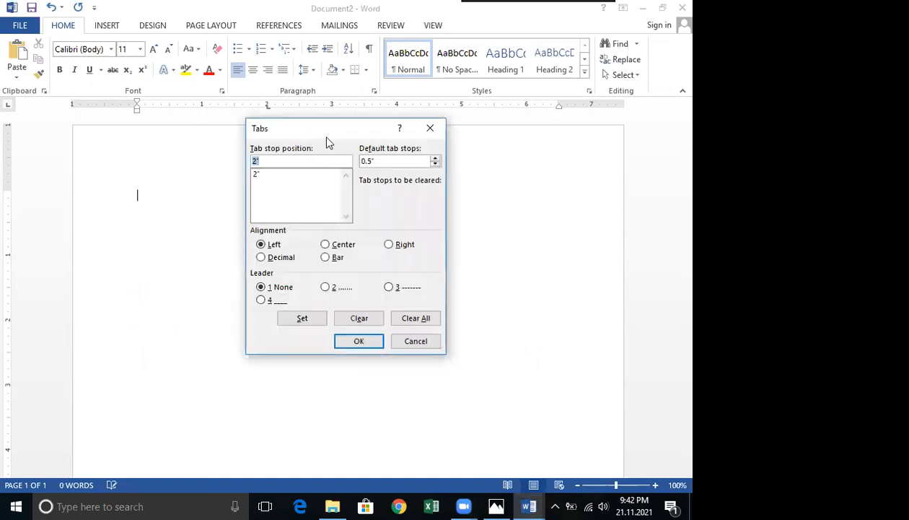
{"action": "left_click_drag", "start_coordinate": [327, 143], "coordinate": [286, 60]}
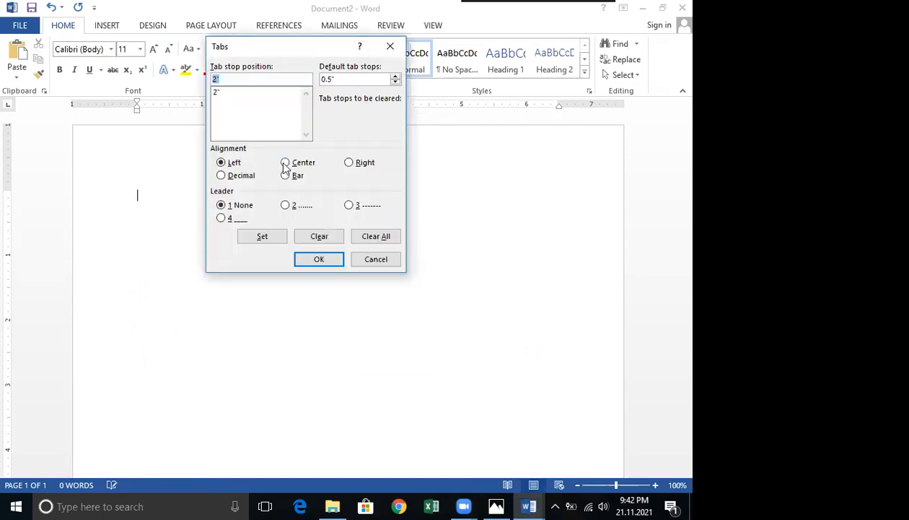
{"action": "left_click", "coordinate": [285, 165]}
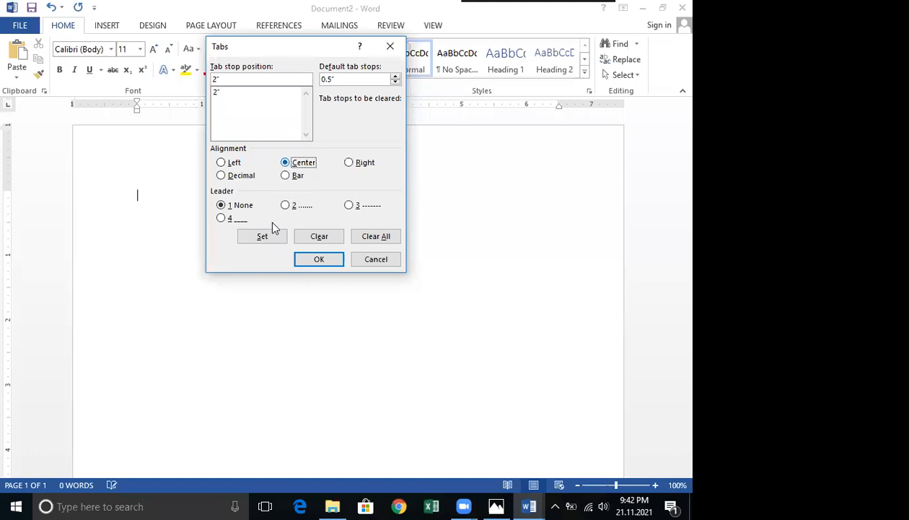
{"action": "left_click", "coordinate": [263, 244]}
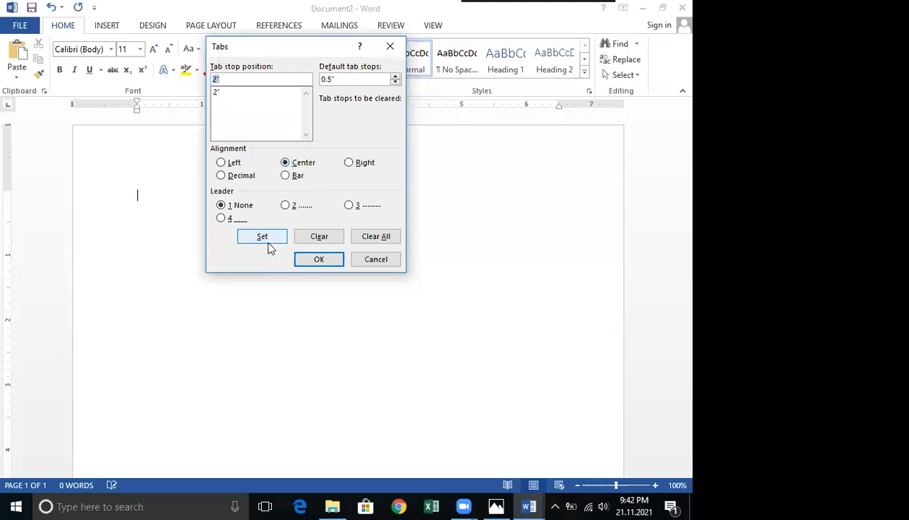
{"action": "left_click", "coordinate": [318, 259]}
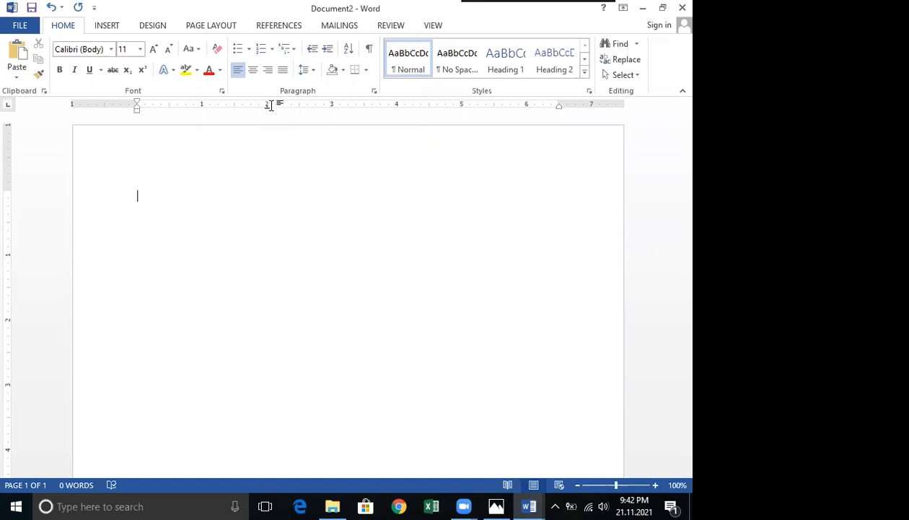
Reopen the Tabs dialog to review the 2" tab stop, then close it without changes.
{"action": "left_click", "coordinate": [278, 124]}
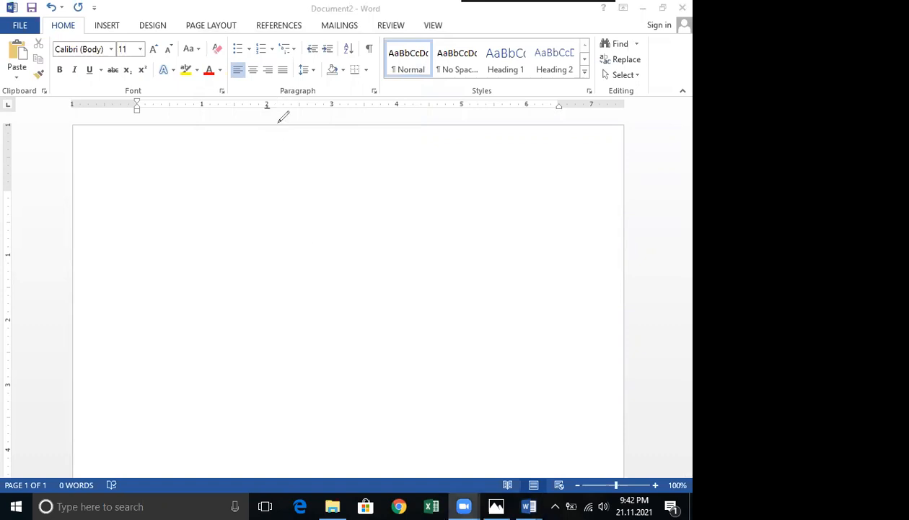
{"action": "left_click_drag", "start_coordinate": [255, 104], "coordinate": [272, 118]}
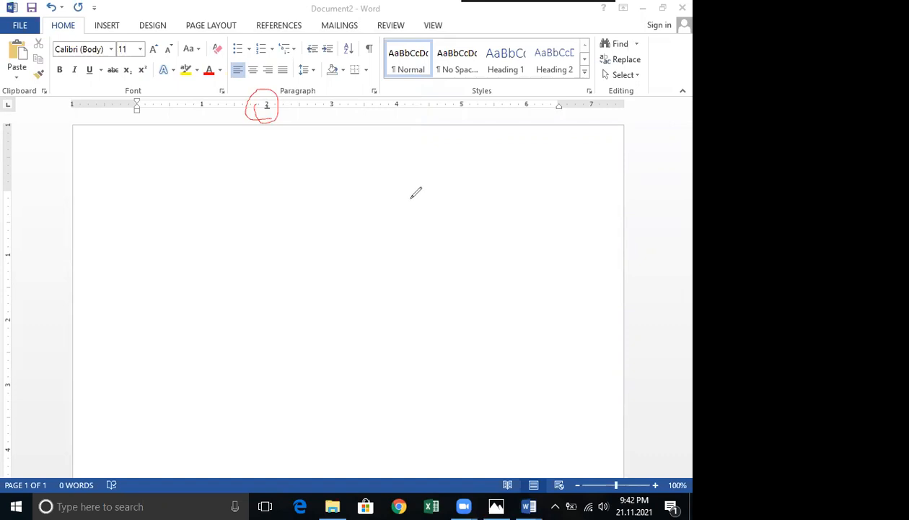
{"action": "left_click", "coordinate": [266, 108]}
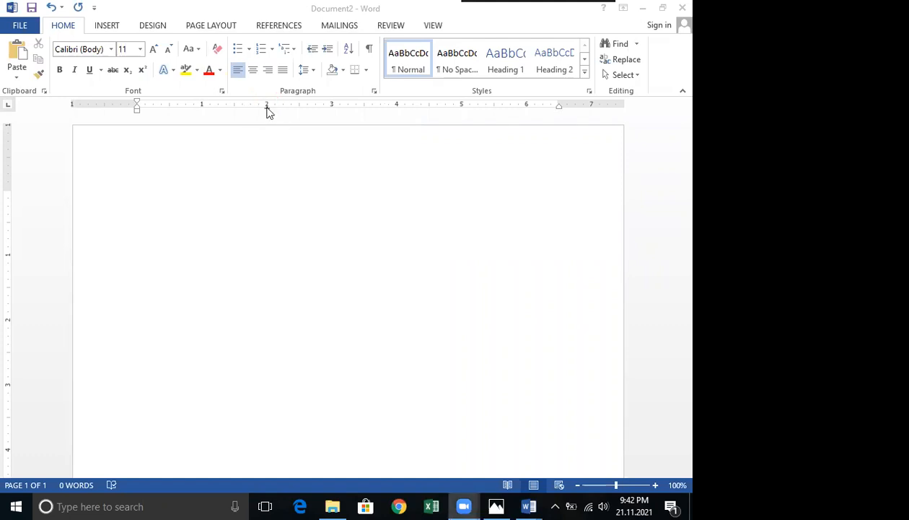
{"action": "double_click", "coordinate": [242, 107]}
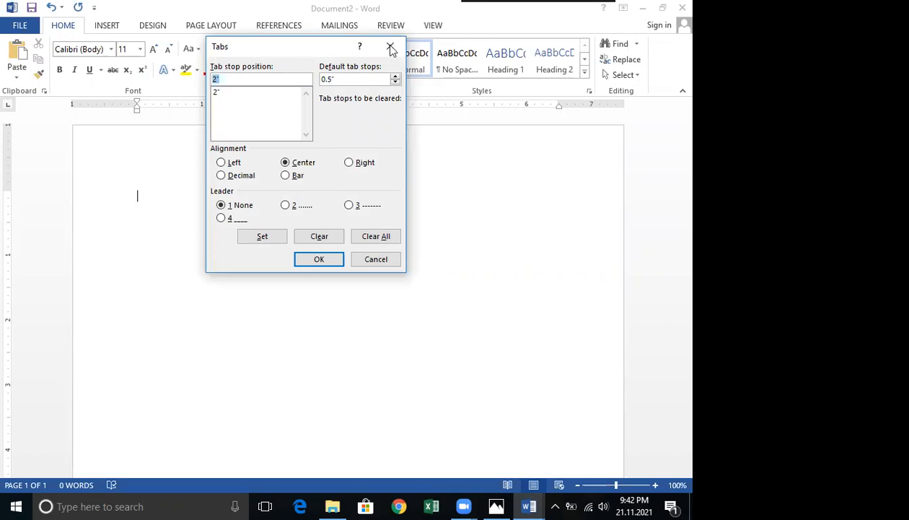
{"action": "key", "text": "Escape"}
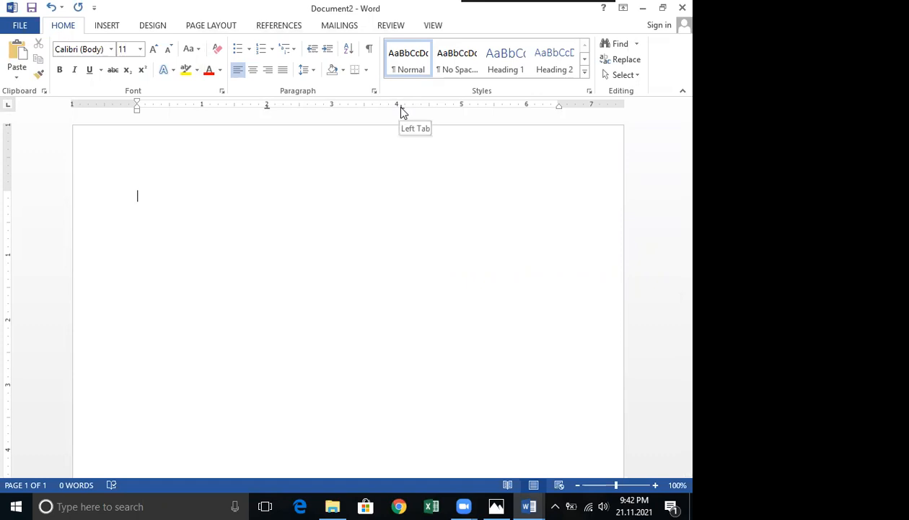
Add a left tab stop at about 4.06 inches on the ruler, briefly switching to the tabs document and back.
{"action": "left_click", "coordinate": [400, 107]}
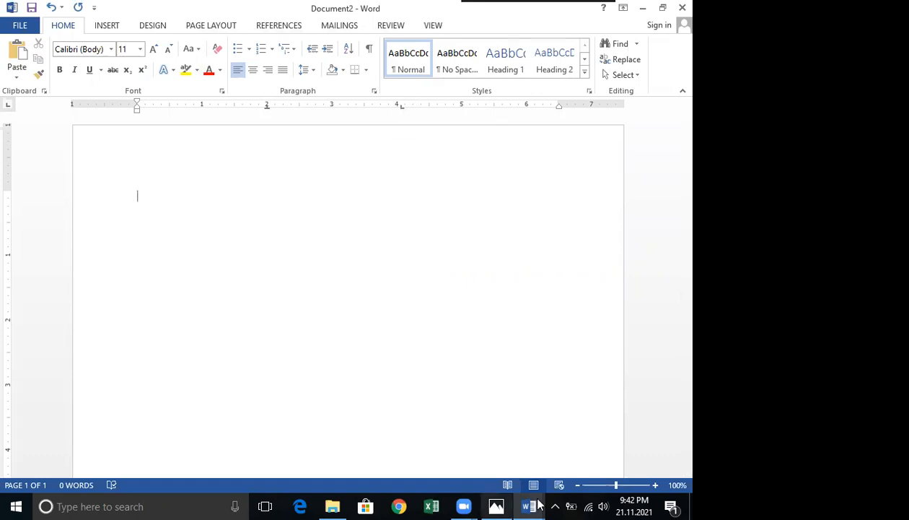
{"action": "left_click", "coordinate": [478, 455]}
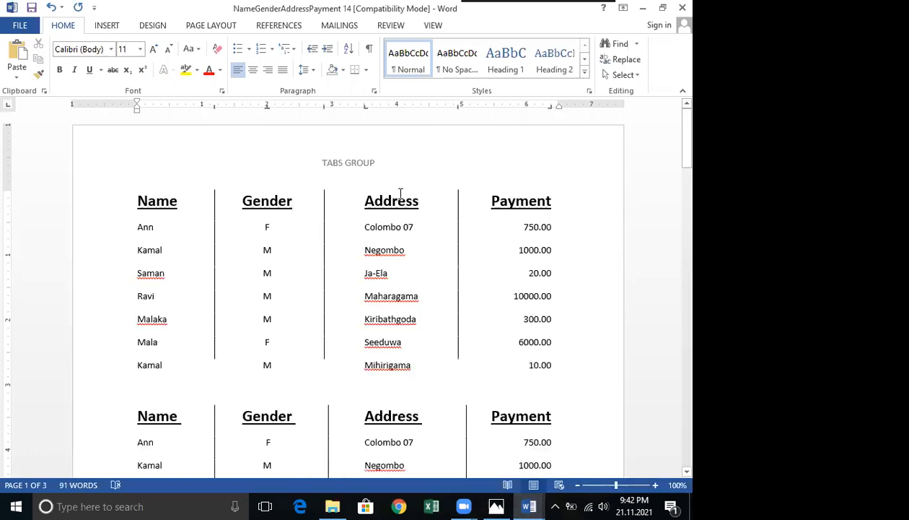
{"action": "left_click", "coordinate": [643, 8]}
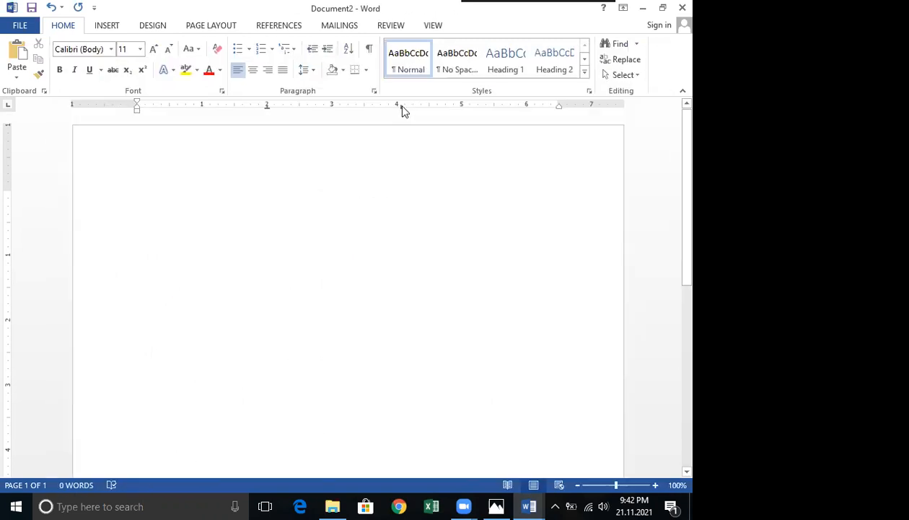
In the Tabs dialog, select the 4.06" tab stop, set it to Left alignment and confirm.
{"action": "double_click", "coordinate": [387, 109]}
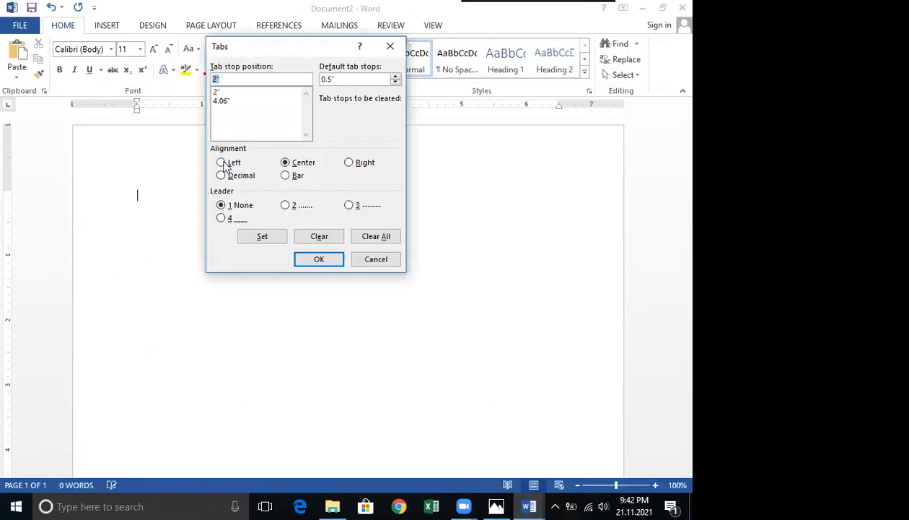
{"action": "left_click", "coordinate": [223, 106]}
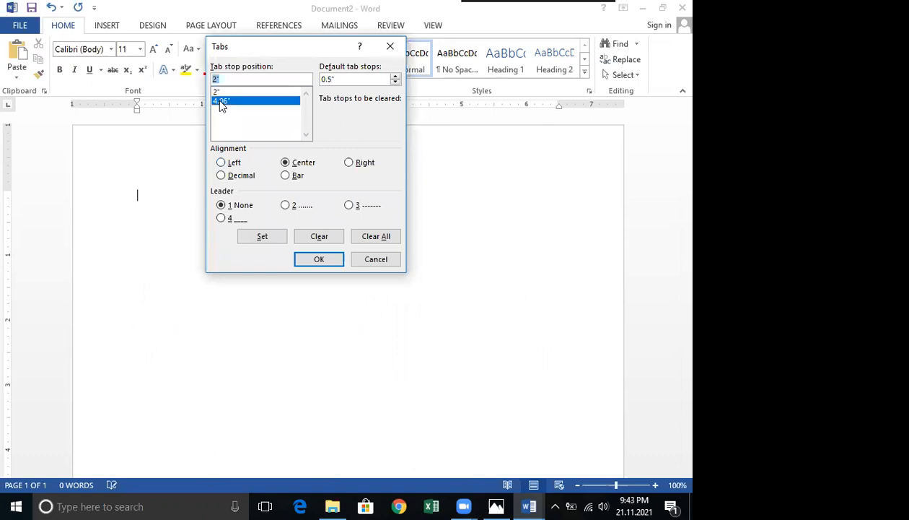
{"action": "left_click", "coordinate": [221, 163]}
{"action": "left_click", "coordinate": [264, 238]}
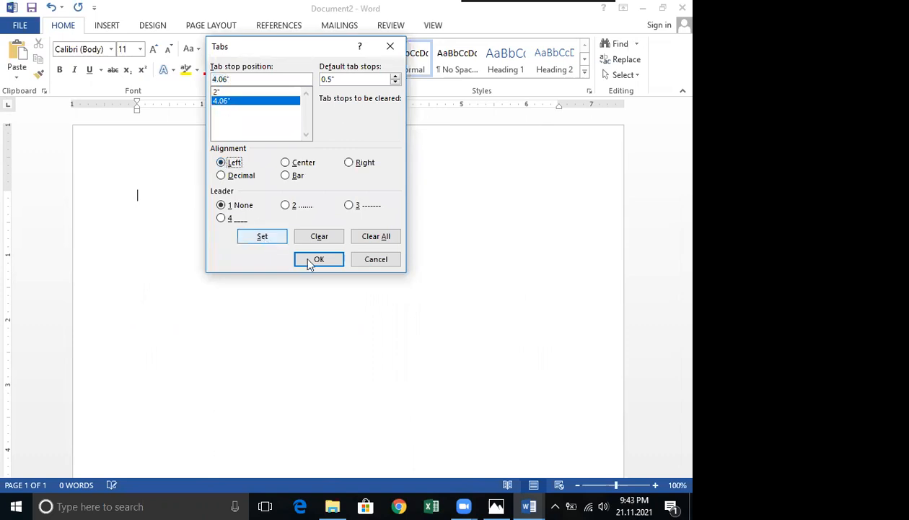
{"action": "left_click", "coordinate": [318, 258]}
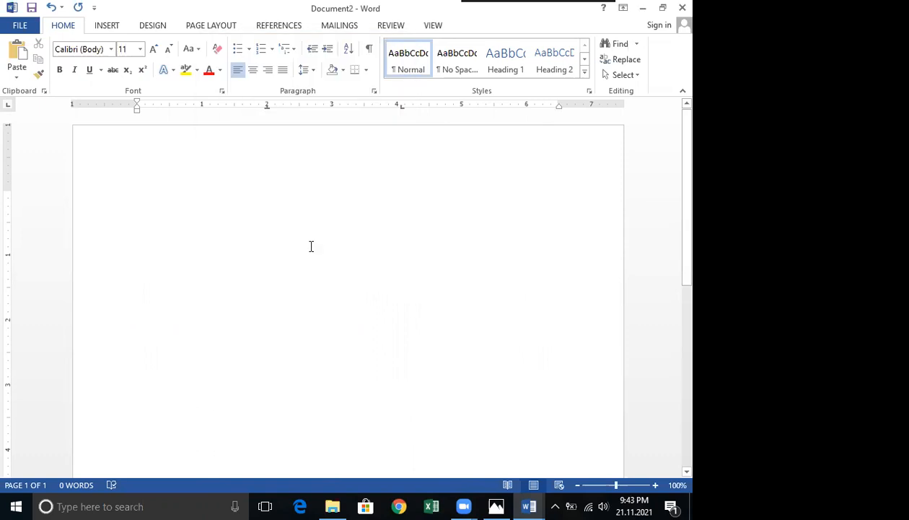
Add a tab stop at about 5.63 inches and set it to Right alignment in the Tabs dialog.
{"action": "double_click", "coordinate": [504, 107]}
{"action": "left_click", "coordinate": [350, 164]}
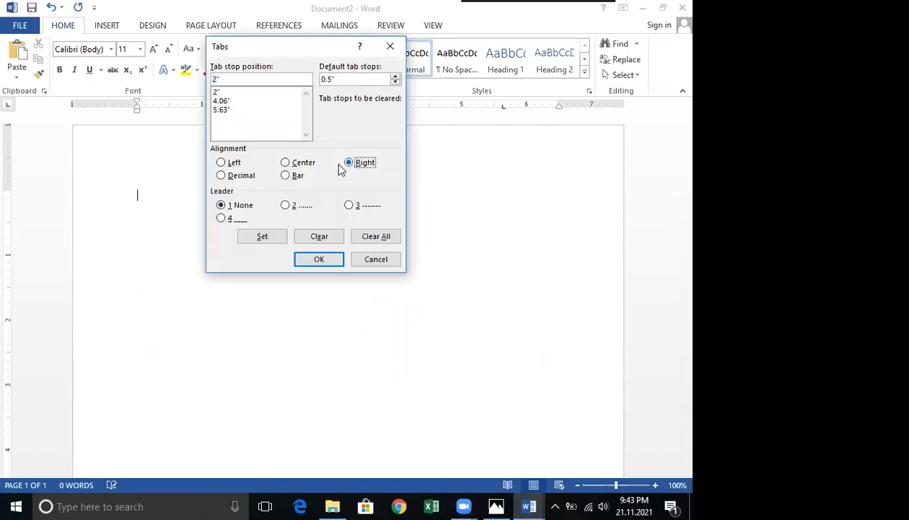
{"action": "left_click", "coordinate": [263, 237]}
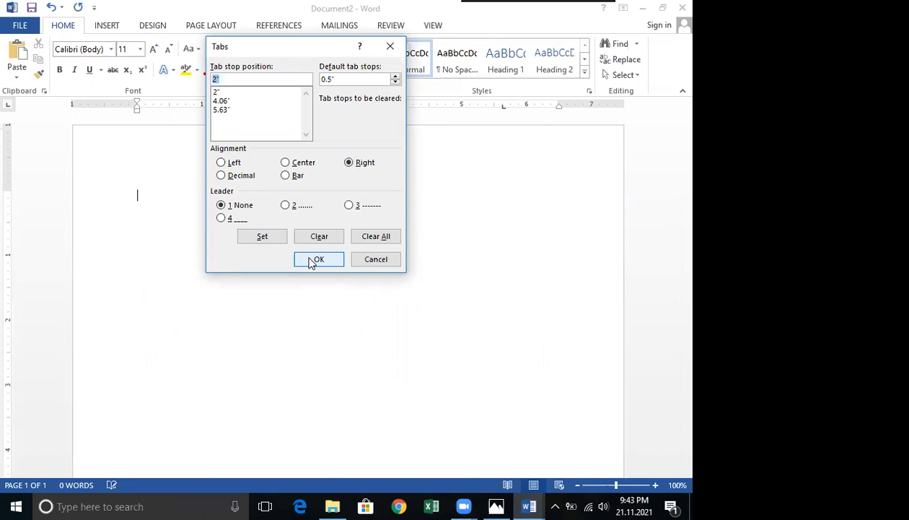
Change the 2" tab stop to a Bar tab, confirm, and type test text "dffdfdffc" on the first line.
{"action": "left_click", "coordinate": [220, 102]}
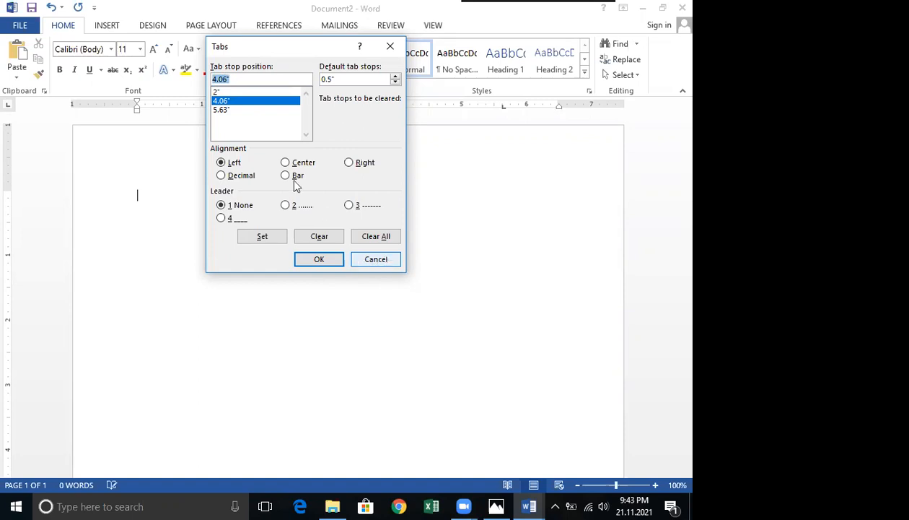
{"action": "left_click", "coordinate": [217, 92]}
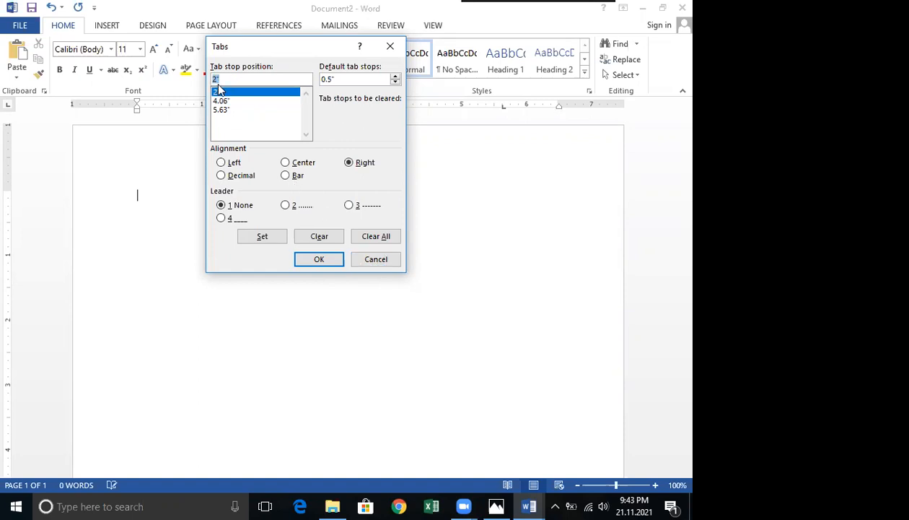
{"action": "left_click", "coordinate": [286, 176]}
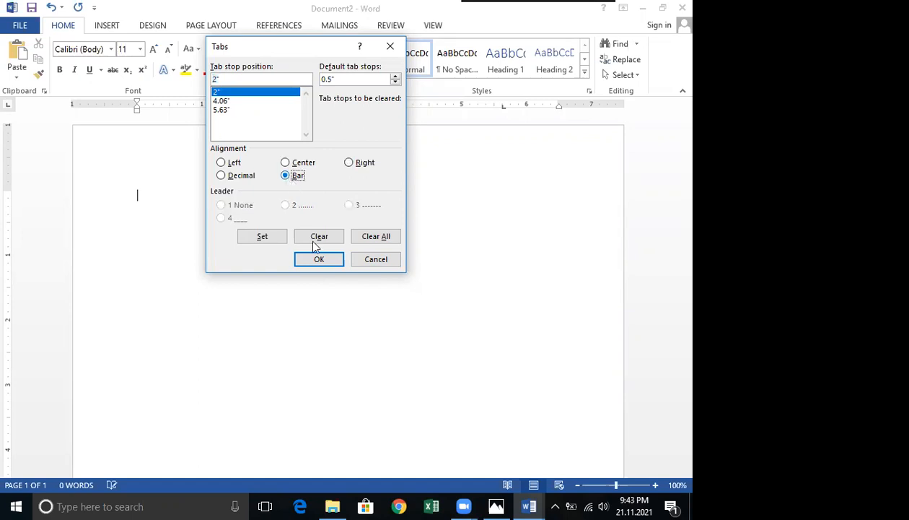
{"action": "left_click", "coordinate": [321, 262]}
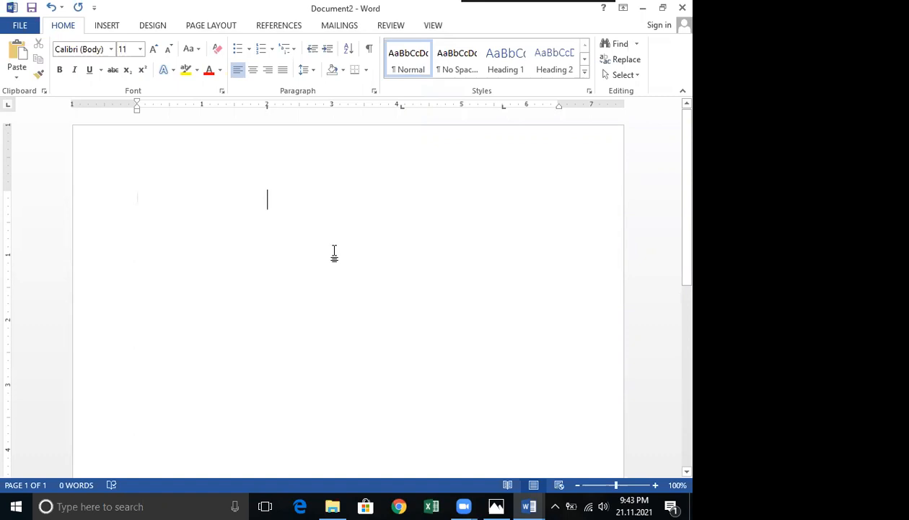
{"action": "type", "text": "dffdfdffc"}
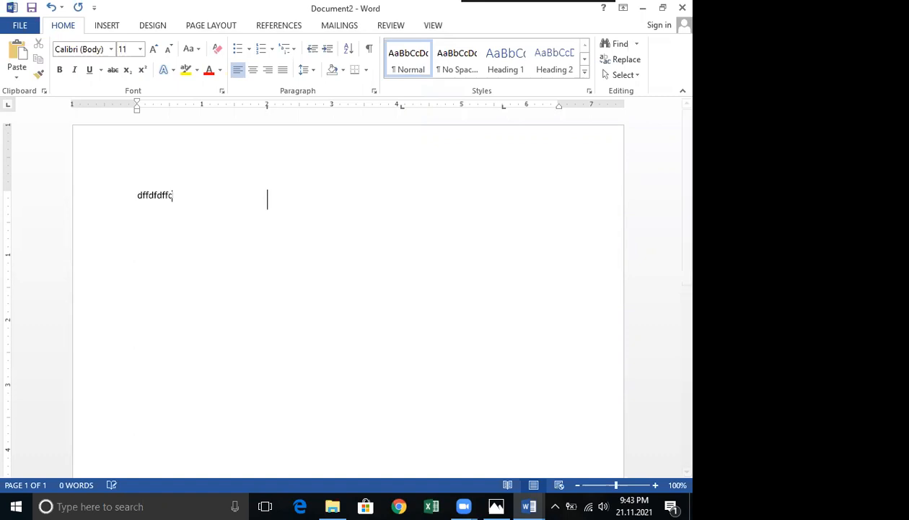
{"action": "key", "text": "BackSpace"}
{"action": "type", "text": "dfdfdfdfd"}
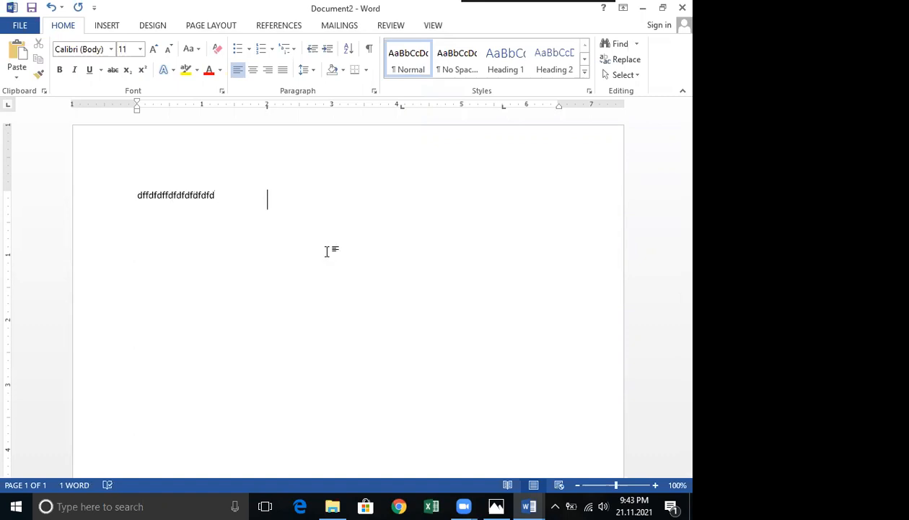
Extend the first line's test text, then tab across and type a second column before undoing that column.
{"action": "key", "text": "Tab"}
{"action": "type", "text": "dggfgf"}
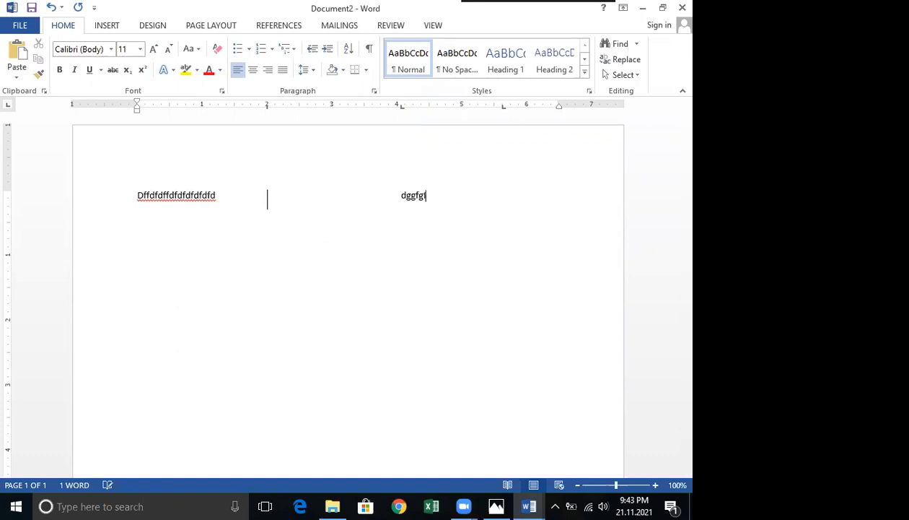
{"action": "type", "text": "fggf"}
{"action": "key", "text": "Tab"}
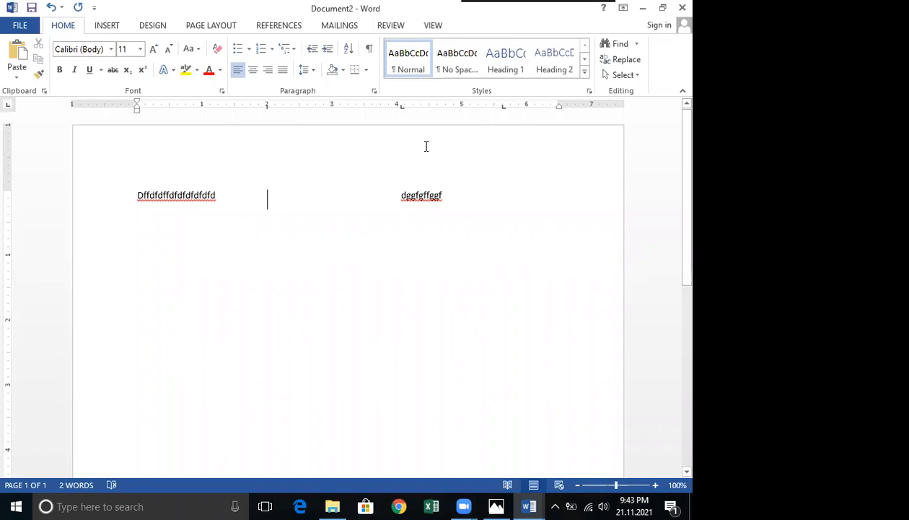
{"action": "key", "text": "ctrl+z"}
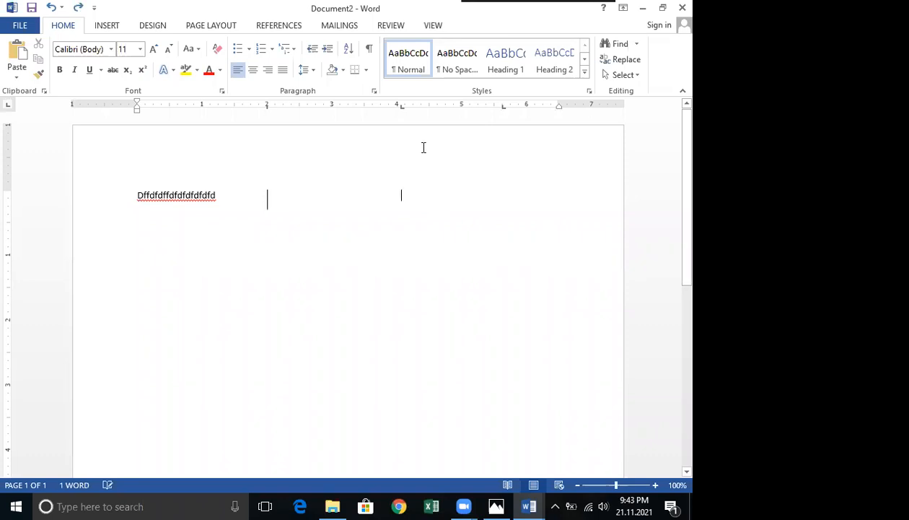
In the Tabs dialog, change the 2" tab stop to Center alignment and confirm.
{"action": "double_click", "coordinate": [504, 108]}
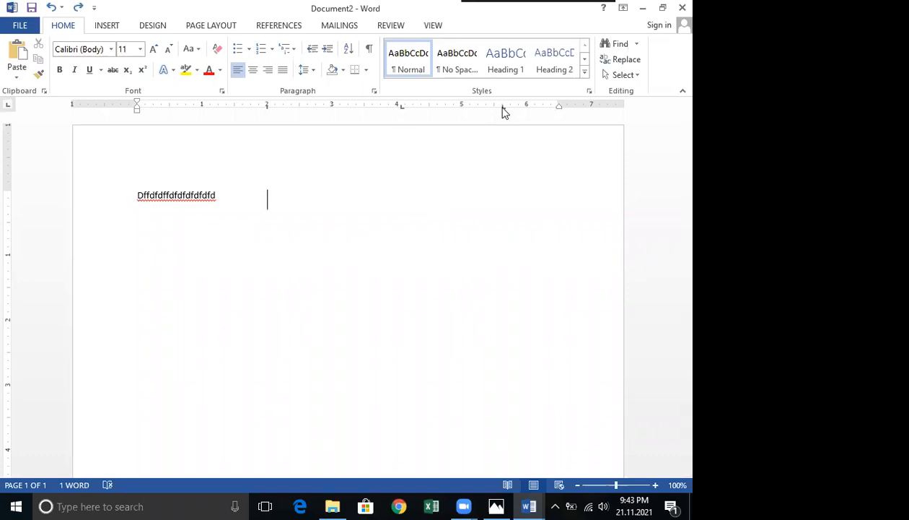
{"action": "left_click", "coordinate": [222, 110]}
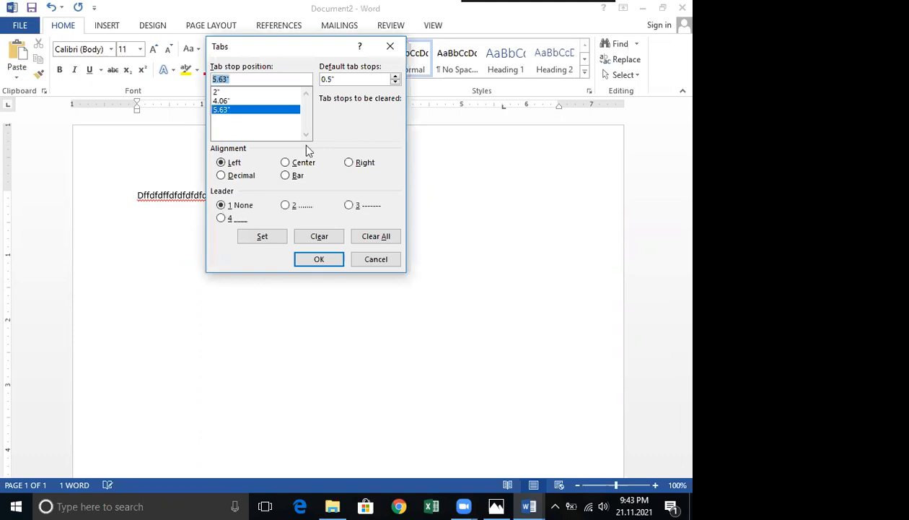
{"action": "left_click", "coordinate": [215, 91]}
{"action": "left_click", "coordinate": [285, 163]}
{"action": "left_click", "coordinate": [262, 237]}
{"action": "left_click", "coordinate": [318, 256]}
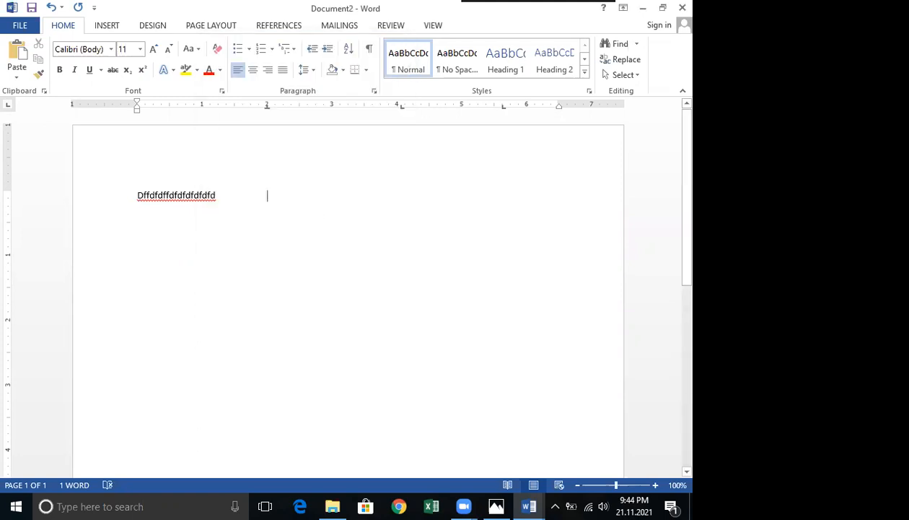
Type "ffgfg" at the 2" stop, then tab and type "dfggfg" on the first line.
{"action": "type", "text": "ffgfg"}
{"action": "key", "text": "Tab"}
{"action": "type", "text": "dfggfg"}
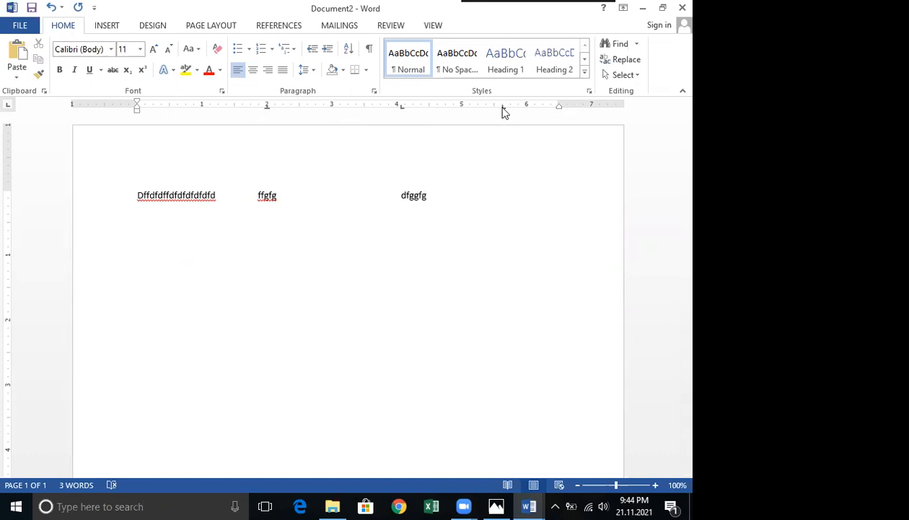
Change the 2" tab stop to Right alignment and confirm.
{"action": "left_click", "coordinate": [349, 164]}
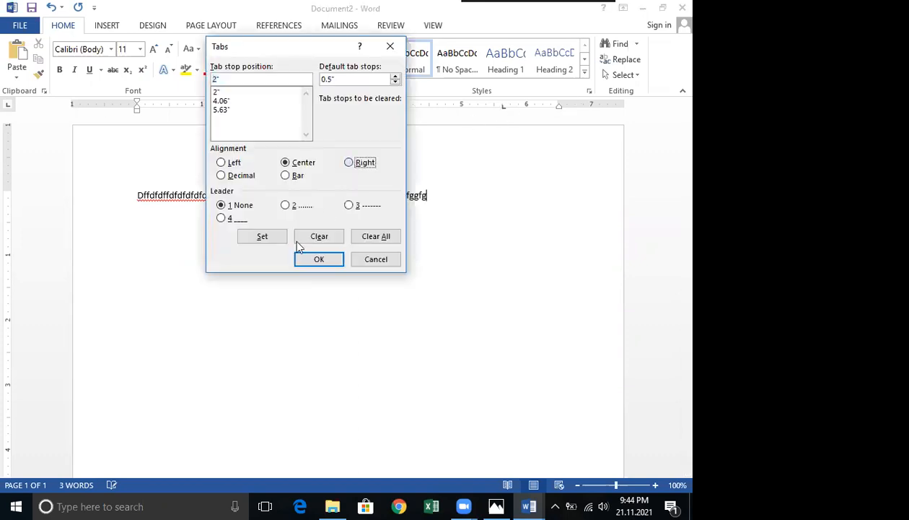
{"action": "left_click", "coordinate": [262, 238]}
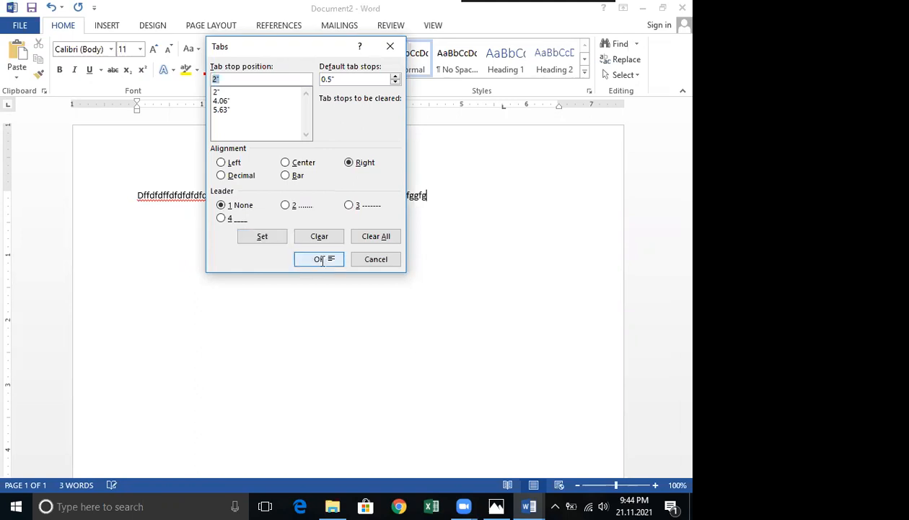
{"action": "left_click", "coordinate": [319, 259]}
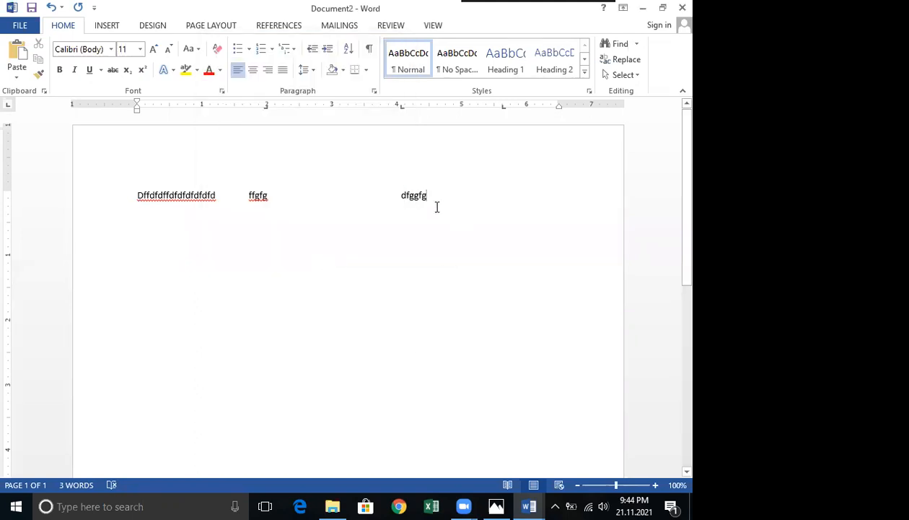
Tab to the next stop and type "ghghghhghg" on the first line.
{"action": "key", "text": "Tab"}
{"action": "type", "text": "ghg"}
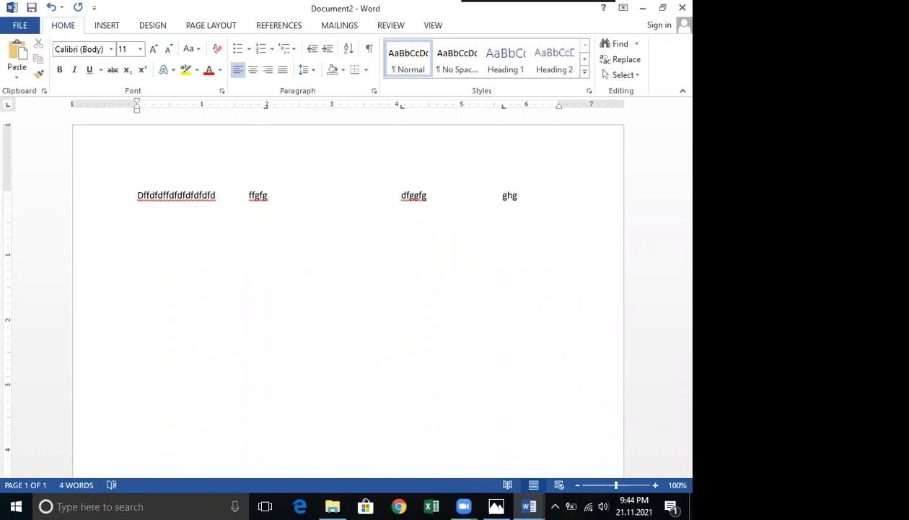
{"action": "type", "text": "hghhghg"}
{"action": "double_click", "coordinate": [506, 107]}
{"action": "left_click", "coordinate": [315, 238]}
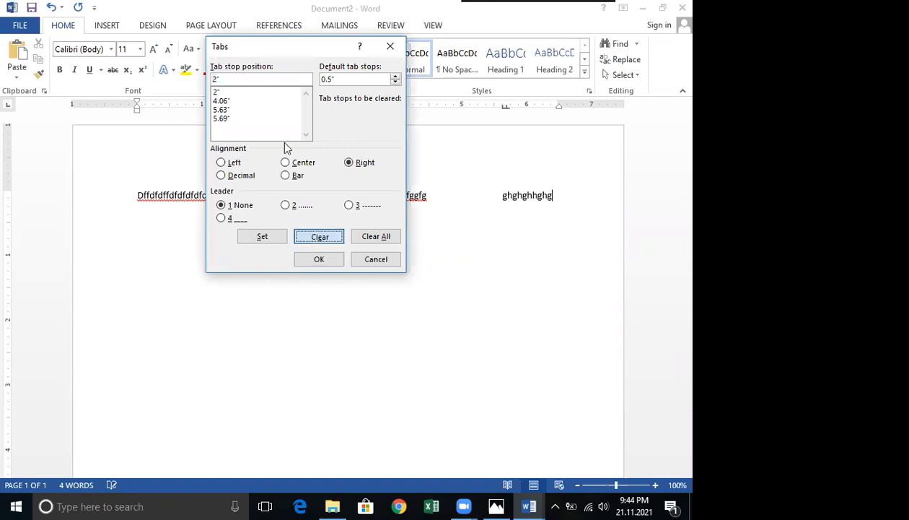
{"action": "key", "text": "Return"}
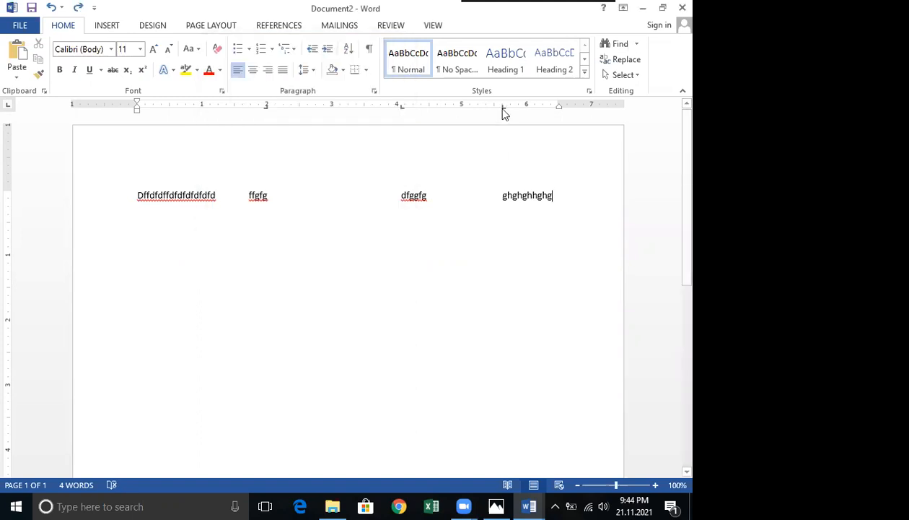
In the Tabs dialog, set the 5.63" tab stop to Right alignment and confirm.
{"action": "left_click_drag", "start_coordinate": [504, 108], "coordinate": [303, 156]}
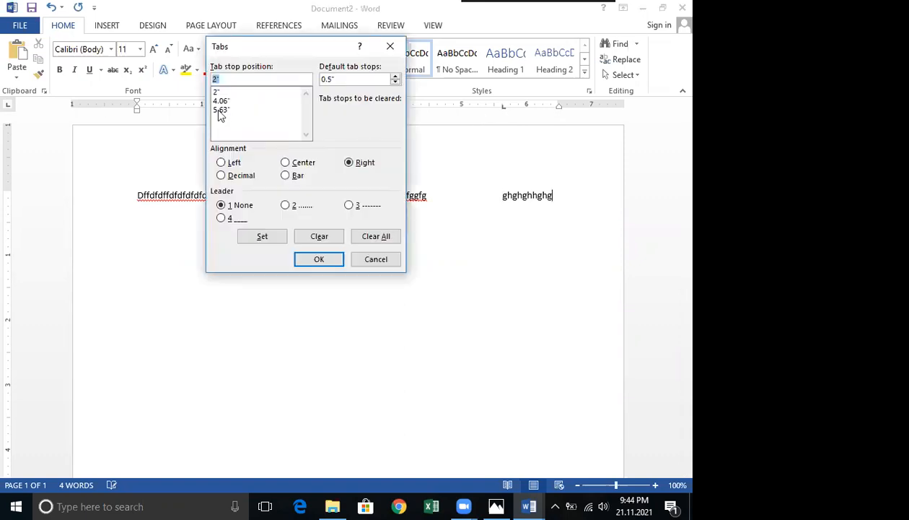
{"action": "left_click", "coordinate": [221, 137]}
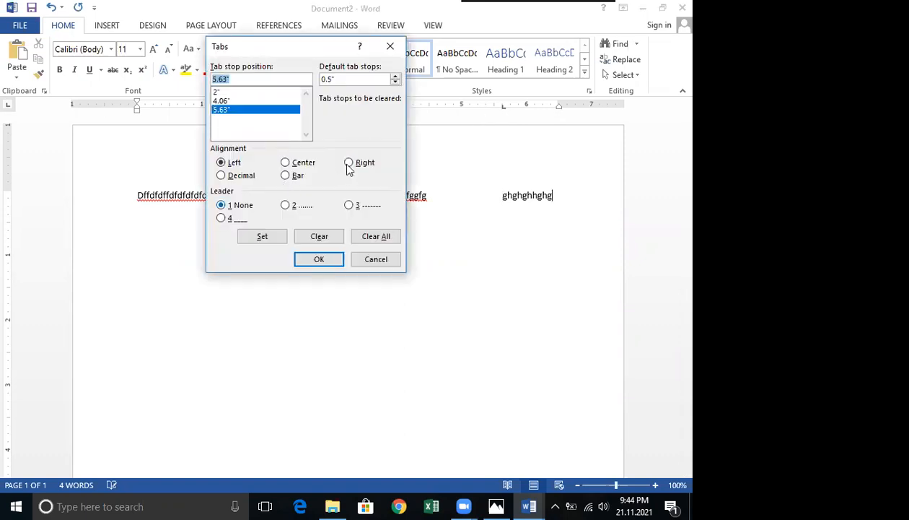
{"action": "key", "text": "alt+r"}
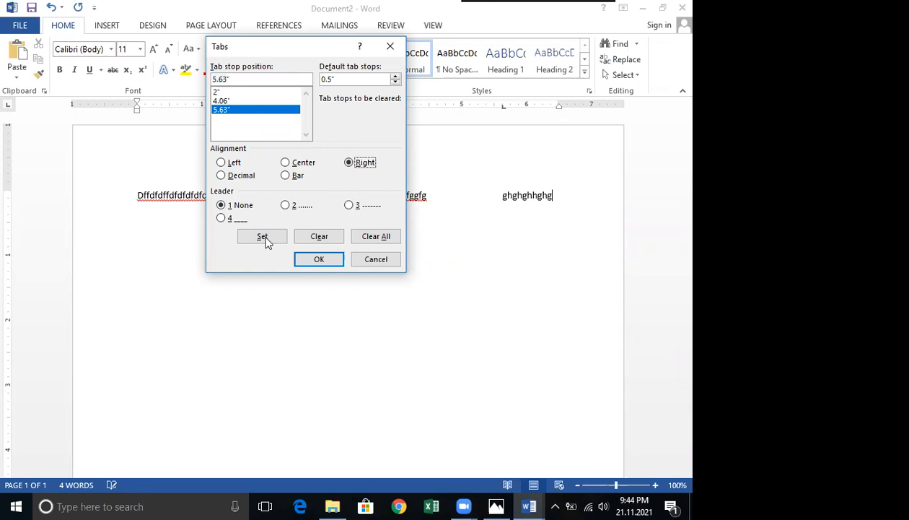
{"action": "left_click", "coordinate": [318, 260]}
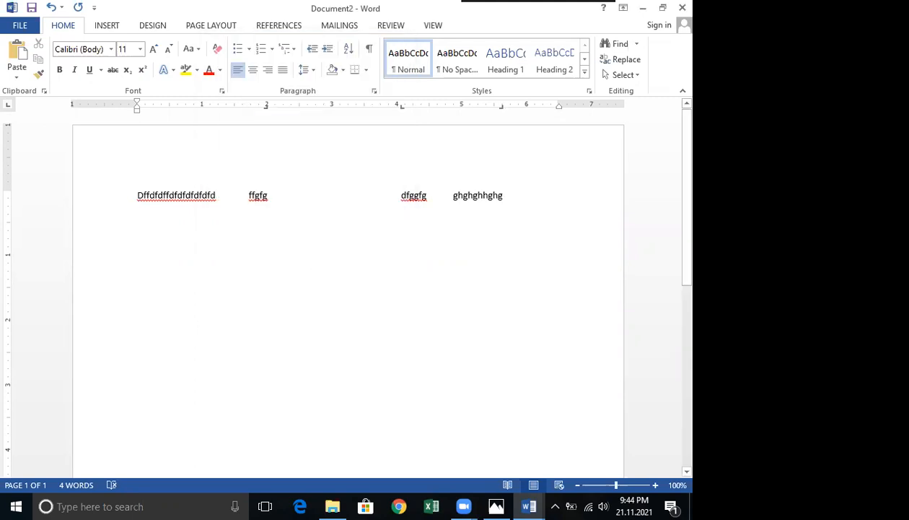
Start a new line and type "Sasaas", then "ddd" at the 2" tab stop.
{"action": "key", "text": "Return"}
{"action": "type", "text": "sasa"}
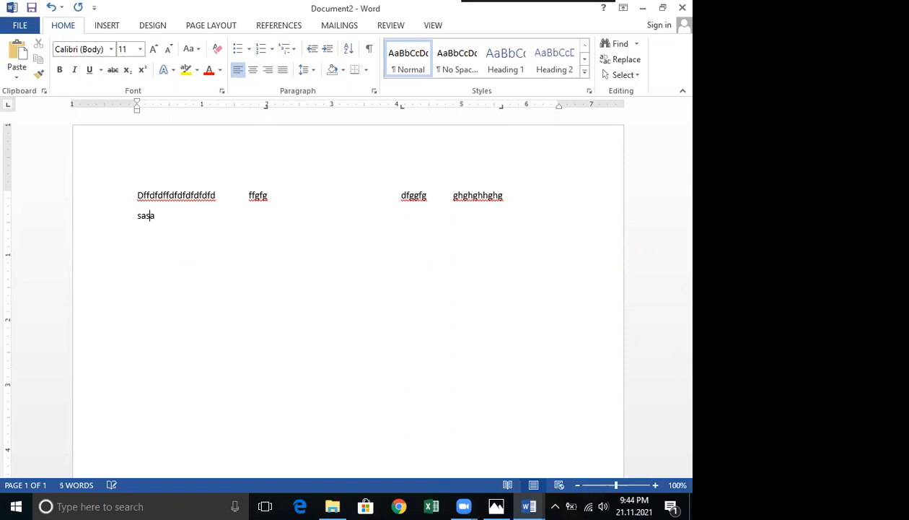
{"action": "type", "text": "asddd"}
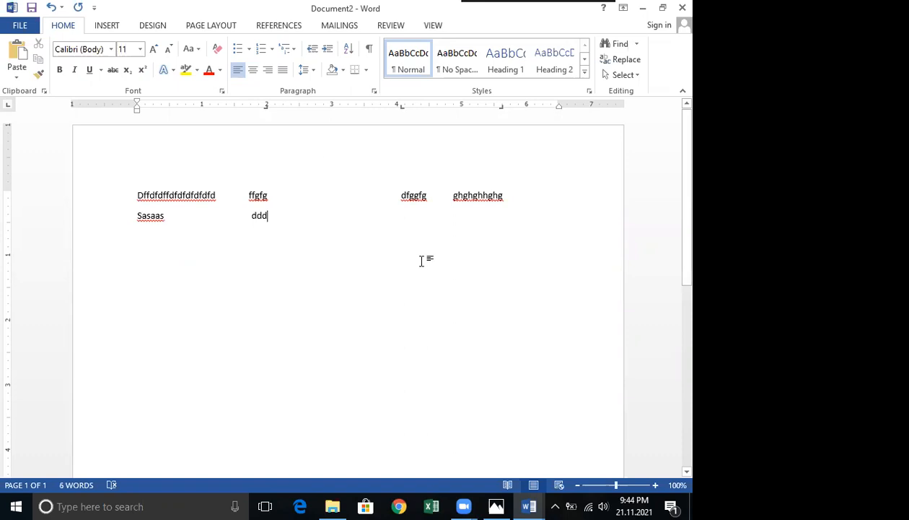
Change the 2" tab stop to Center alignment and confirm.
{"action": "double_click", "coordinate": [267, 108]}
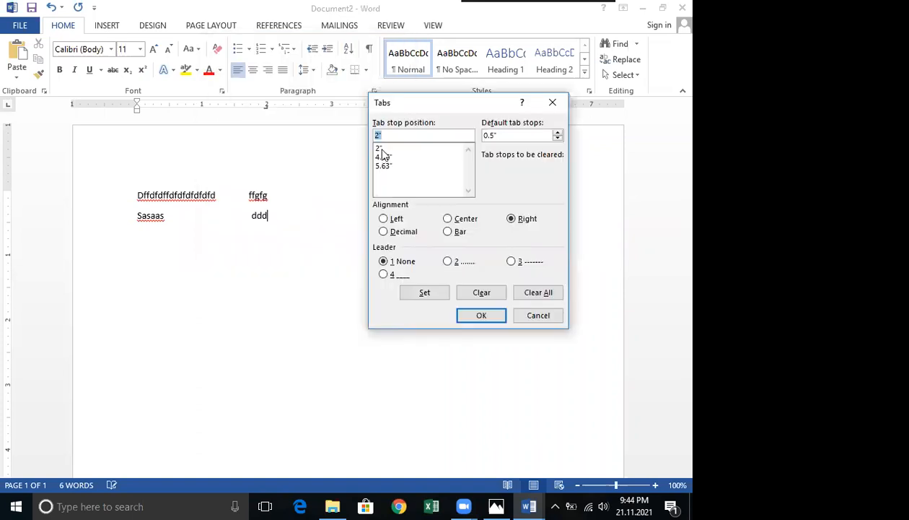
{"action": "left_click", "coordinate": [382, 149]}
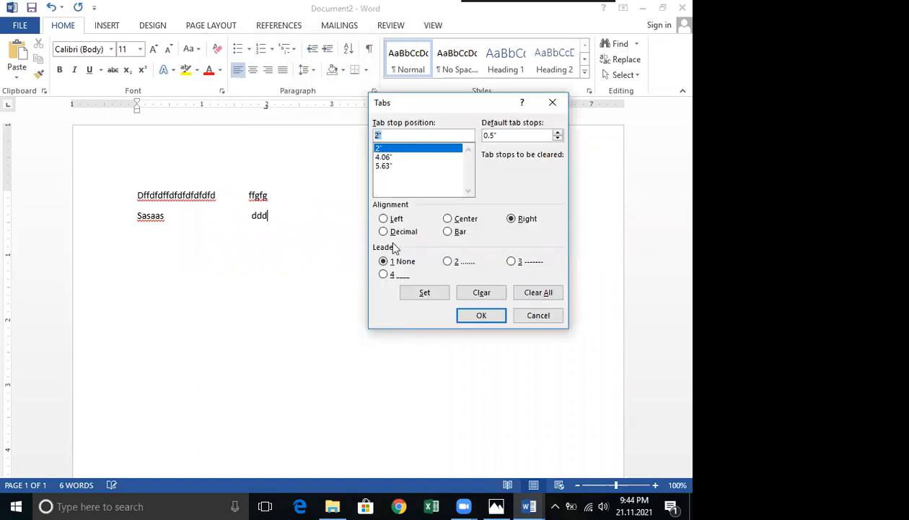
{"action": "left_click", "coordinate": [448, 220]}
{"action": "left_click", "coordinate": [430, 293]}
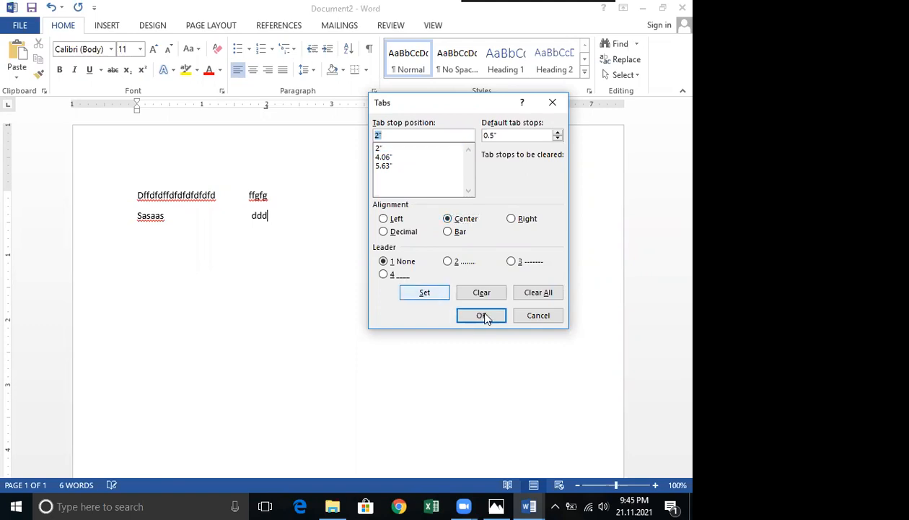
{"action": "left_click", "coordinate": [381, 150]}
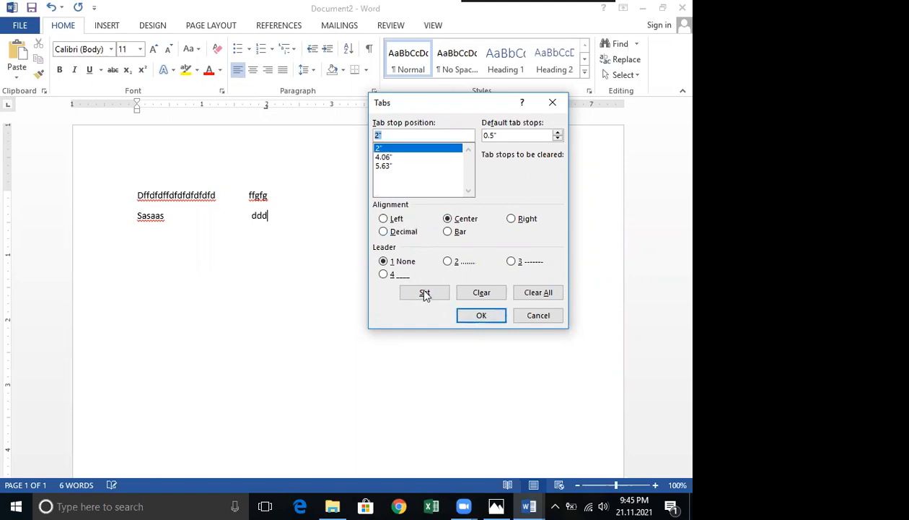
{"action": "left_click", "coordinate": [425, 292]}
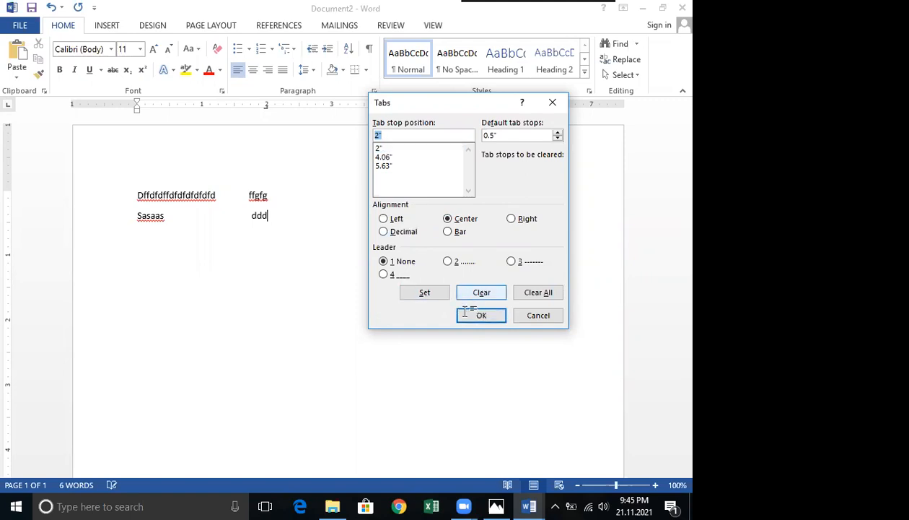
{"action": "key", "text": "Return"}
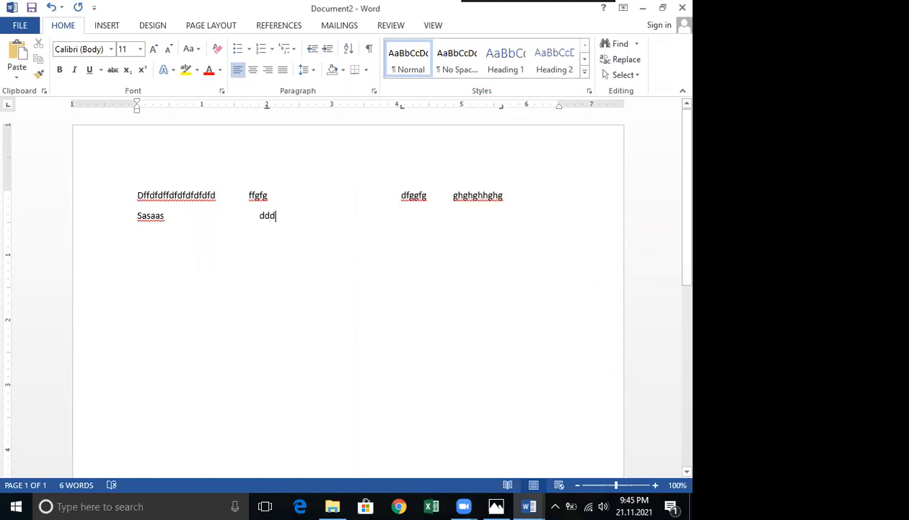
Tab across the second line and type "ddddd" and "sssssssss" in the remaining columns.
{"action": "key", "text": "Tab"}
{"action": "type", "text": "dd"}
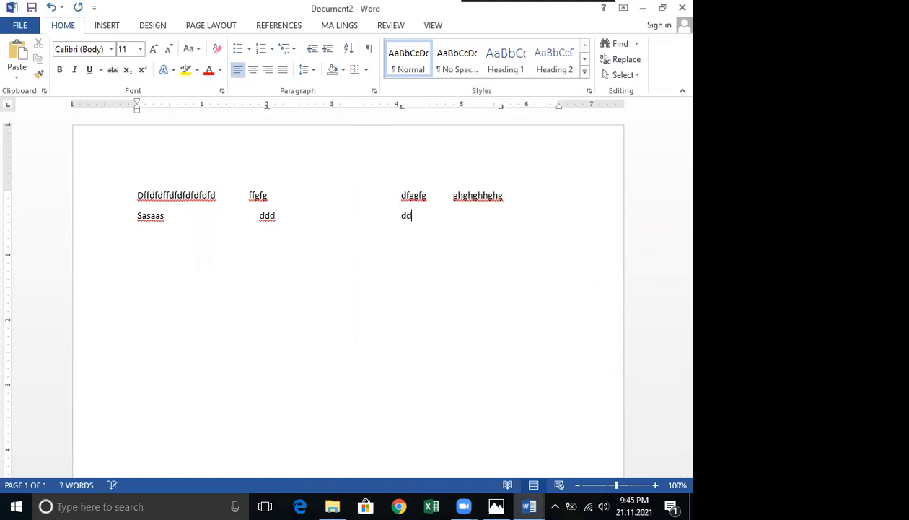
{"action": "type", "text": "ddd"}
{"action": "key", "text": "Tab"}
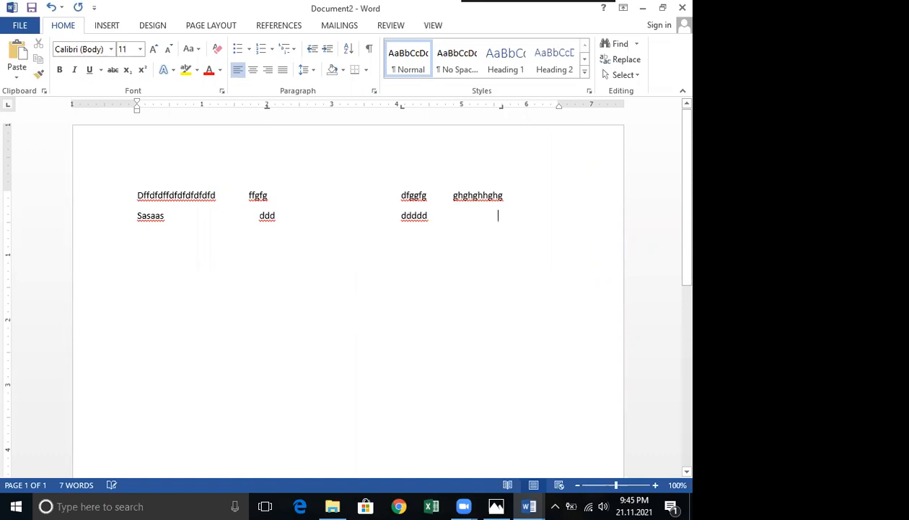
{"action": "type", "text": "sssssssss"}
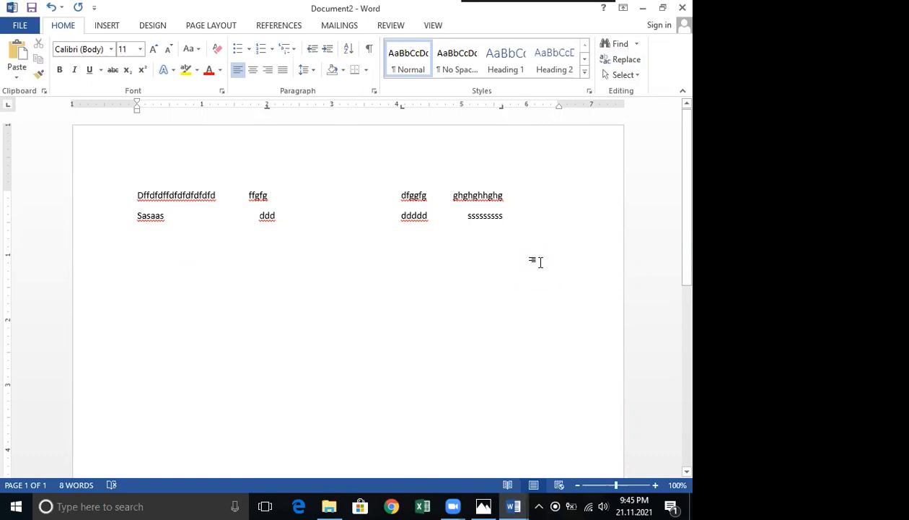
Select and delete all the test text.
{"action": "triple_click", "coordinate": [96, 134]}
{"action": "key", "text": "Delete"}
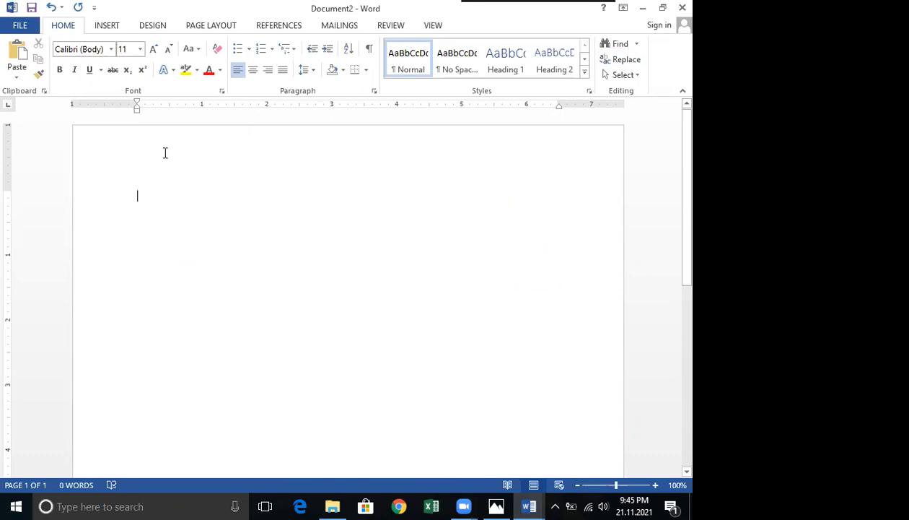
Add a tab stop at 2 inches on the ruler and set it to Center alignment.
{"action": "left_click", "coordinate": [266, 105]}
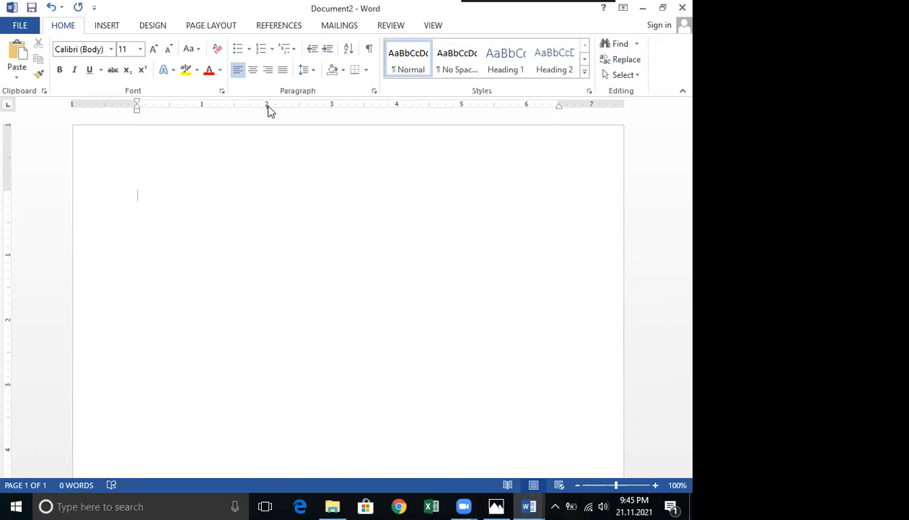
{"action": "double_click", "coordinate": [266, 105]}
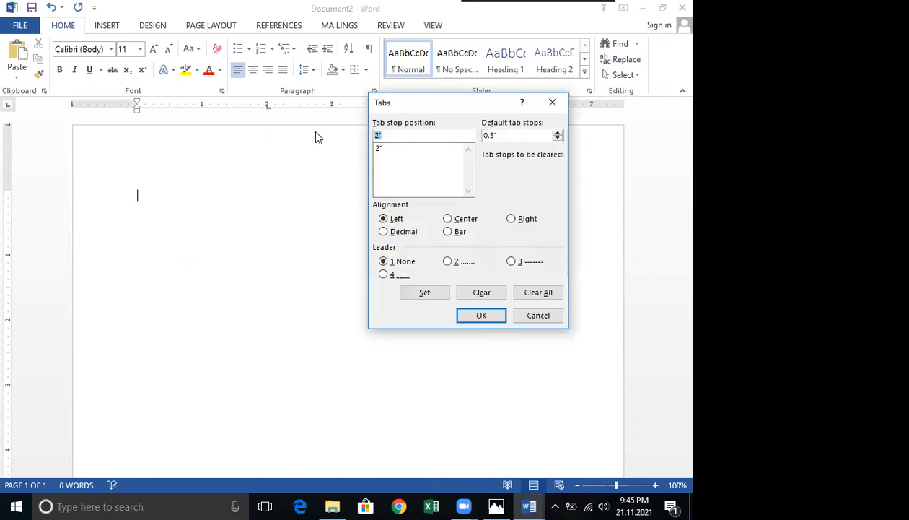
{"action": "left_click", "coordinate": [447, 218]}
{"action": "left_click", "coordinate": [417, 295]}
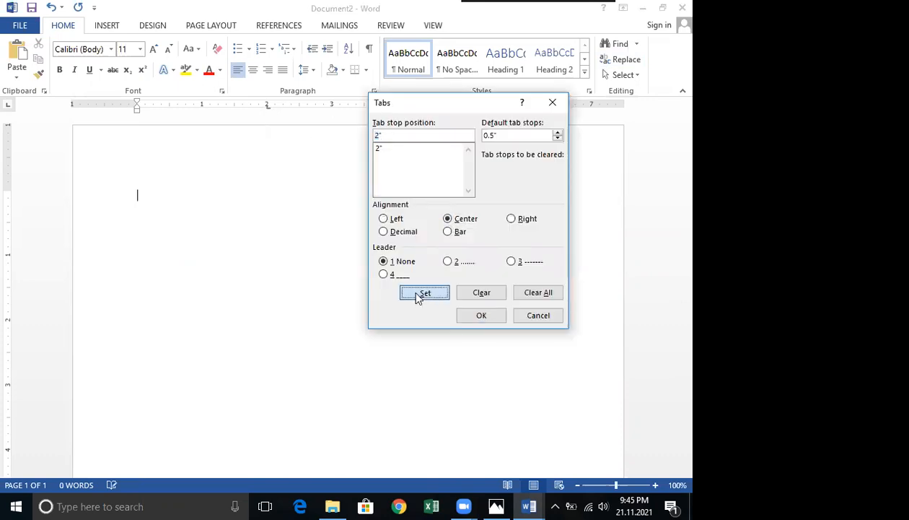
{"action": "left_click", "coordinate": [483, 317]}
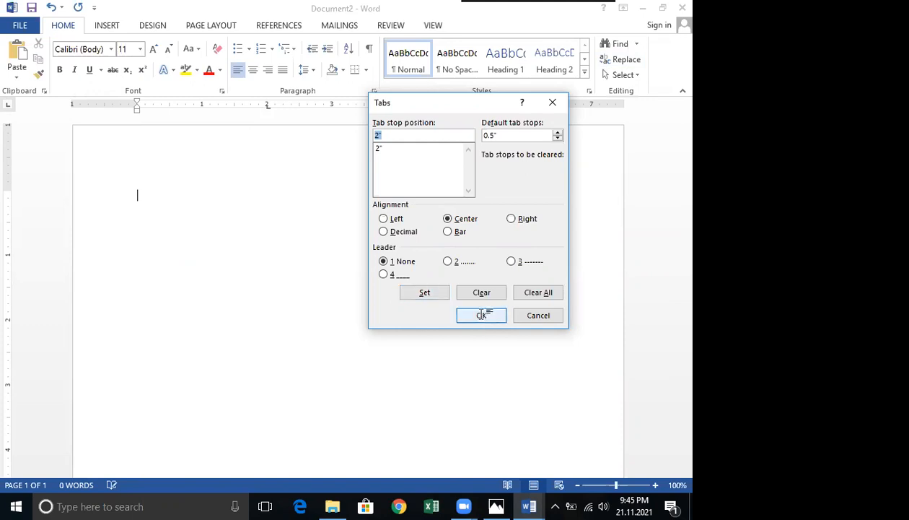
{"action": "key", "text": "Return"}
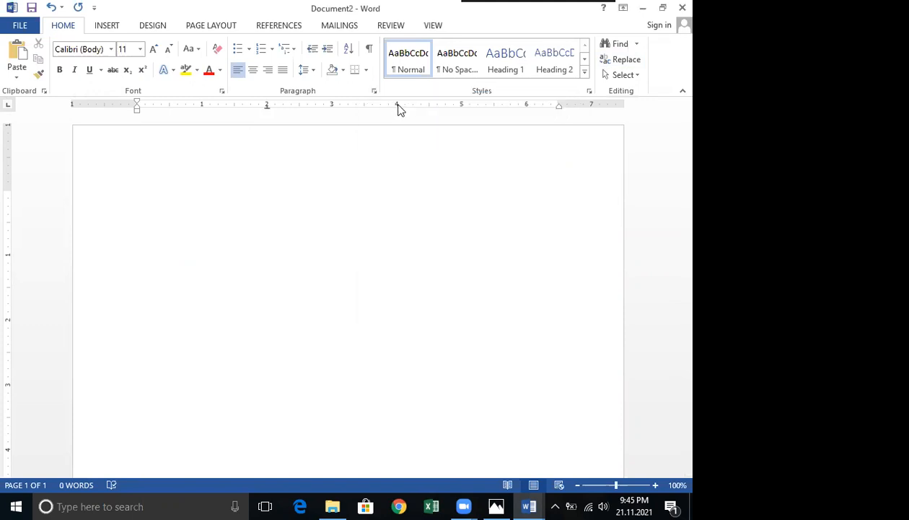
Add a left-aligned tab stop at 4 inches on the ruler.
{"action": "double_click", "coordinate": [396, 106]}
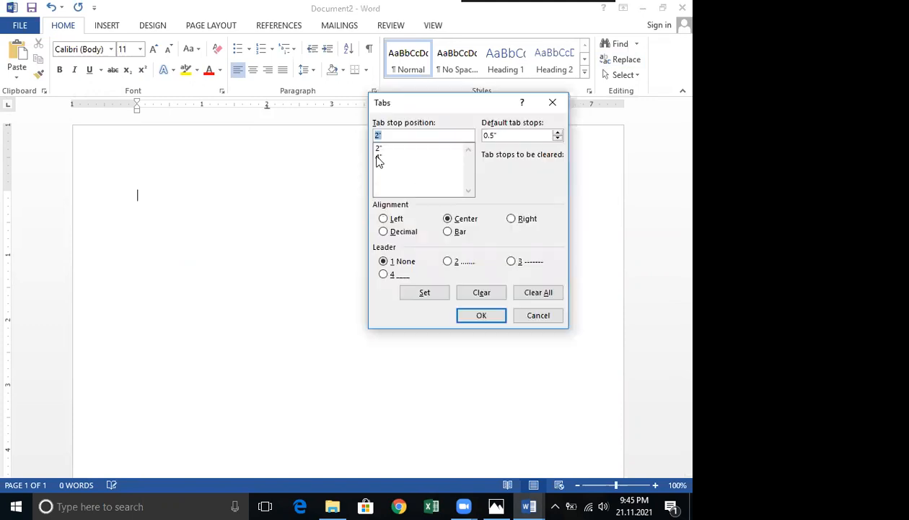
{"action": "left_click", "coordinate": [416, 295]}
{"action": "left_click", "coordinate": [480, 318]}
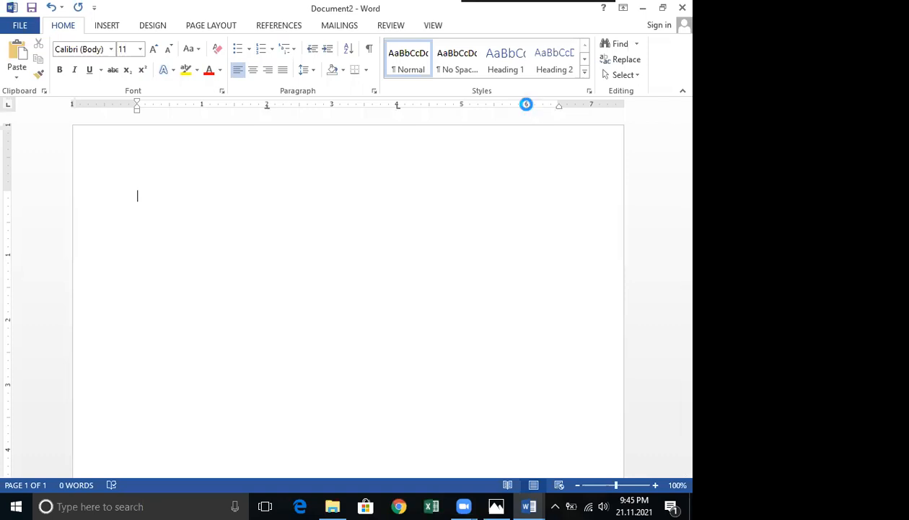
Add a tab stop near 6 inches on the ruler and apply Right alignment in the Tabs dialog.
{"action": "double_click", "coordinate": [524, 108]}
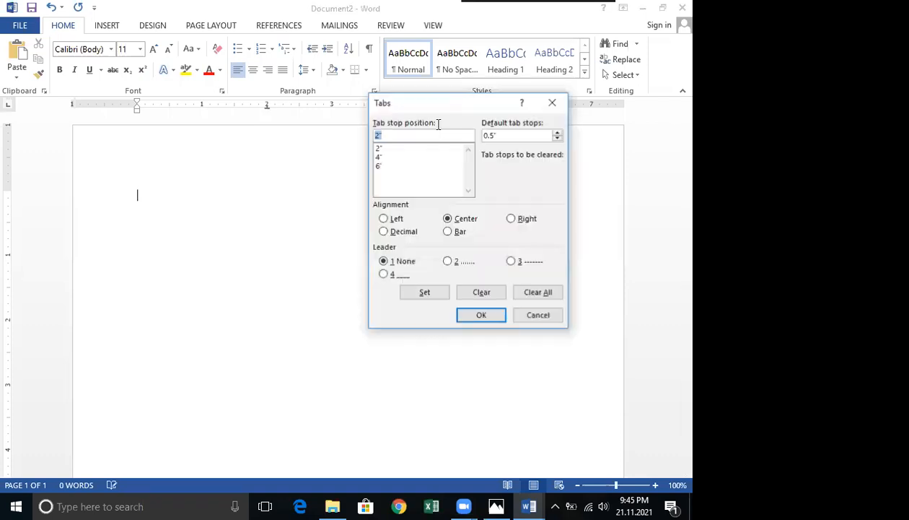
{"action": "left_click", "coordinate": [377, 166]}
{"action": "left_click", "coordinate": [511, 219]}
{"action": "left_click", "coordinate": [484, 318]}
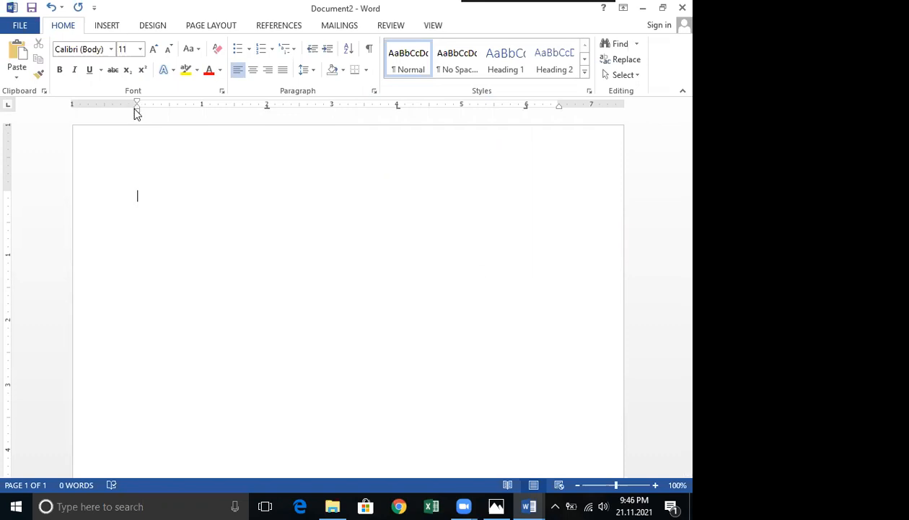
Tab across the line typing "dgffgfgf", "fdfdf", "ffgfgfg" and "fghghghgh" into separate columns.
{"action": "left_click", "coordinate": [374, 91]}
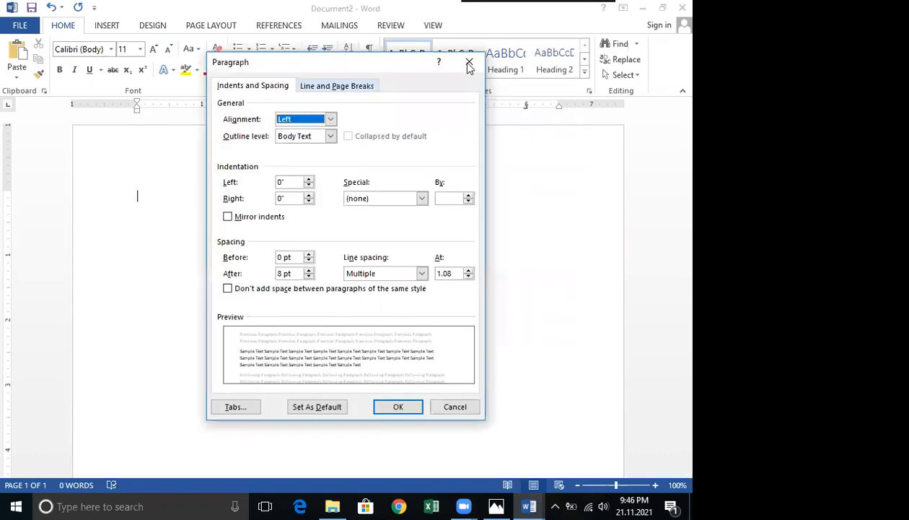
{"action": "key", "text": "Escape"}
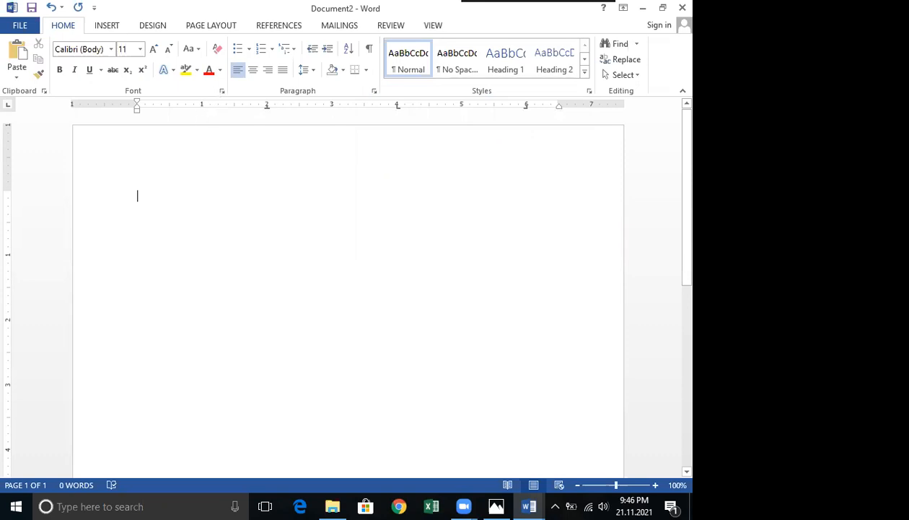
{"action": "type", "text": "dgffgfgf"}
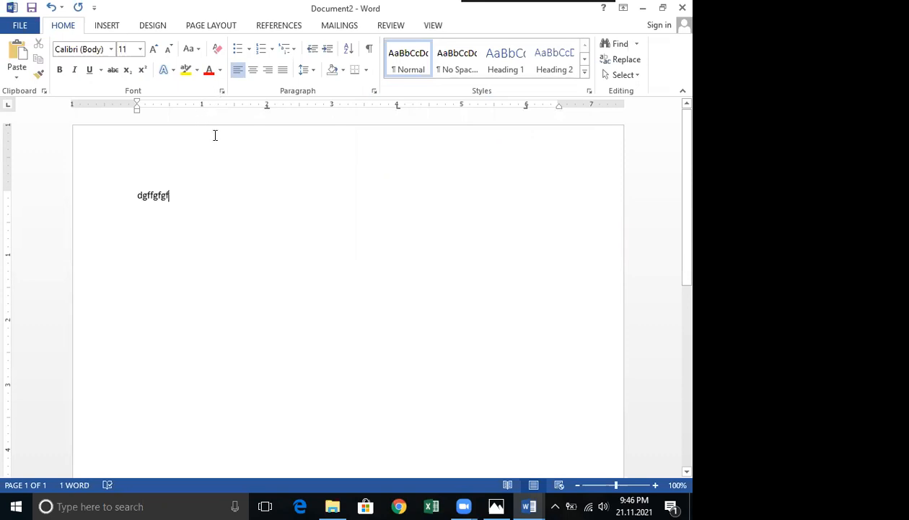
{"action": "key", "text": "Tab"}
{"action": "key", "text": "Tab"}
{"action": "key", "text": "Tab"}
{"action": "type", "text": "fdfdf"}
{"action": "key", "text": "Tab"}
{"action": "key", "text": "Tab"}
{"action": "key", "text": "Tab"}
{"action": "key", "text": "Tab"}
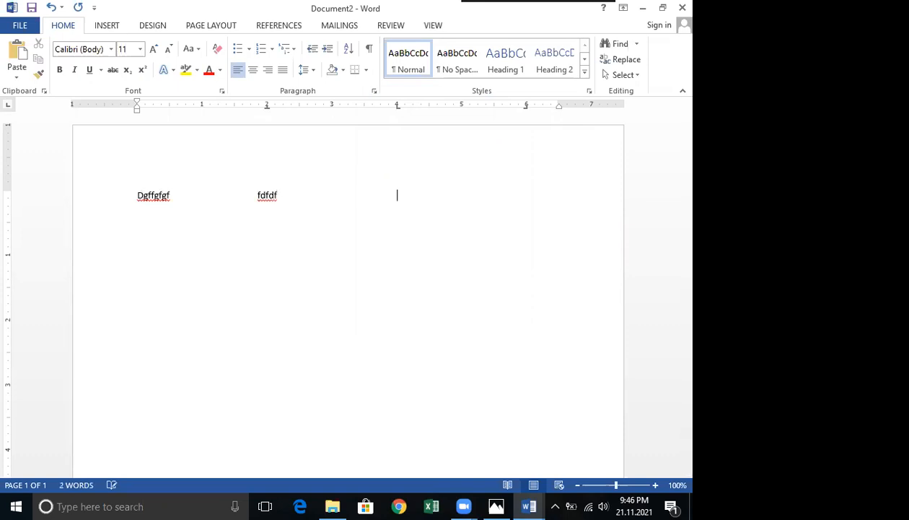
{"action": "type", "text": "ffgfgfg"}
{"action": "key", "text": "Tab"}
{"action": "key", "text": "Tab"}
{"action": "key", "text": "Tab"}
{"action": "key", "text": "Tab"}
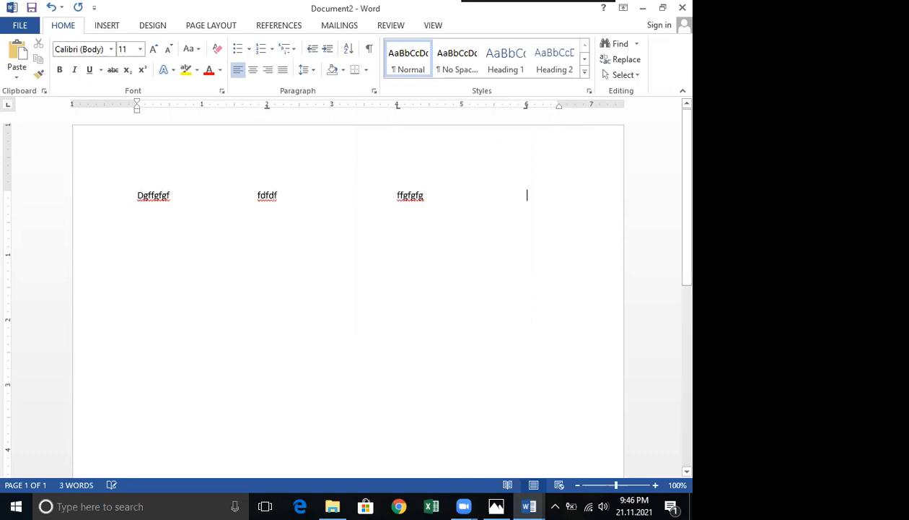
{"action": "type", "text": "fghghghgh"}
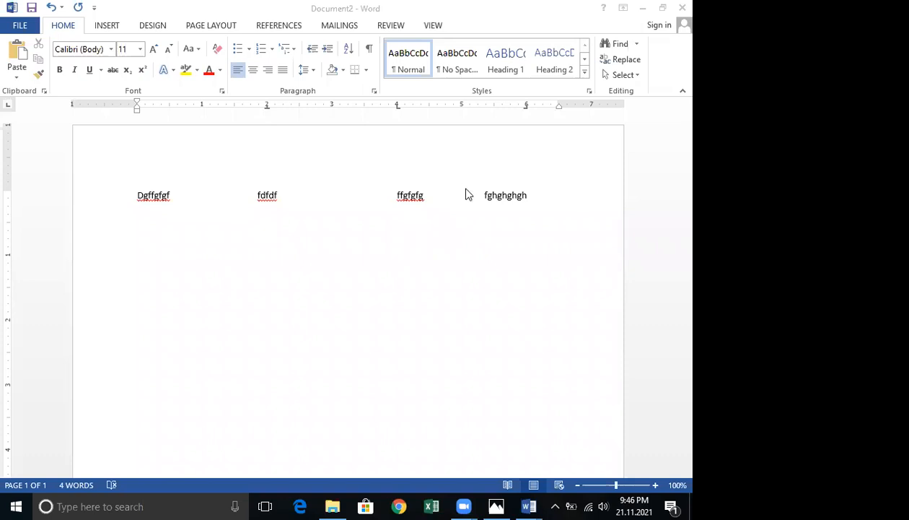
Select and delete the whole test line.
{"action": "left_click", "coordinate": [489, 201]}
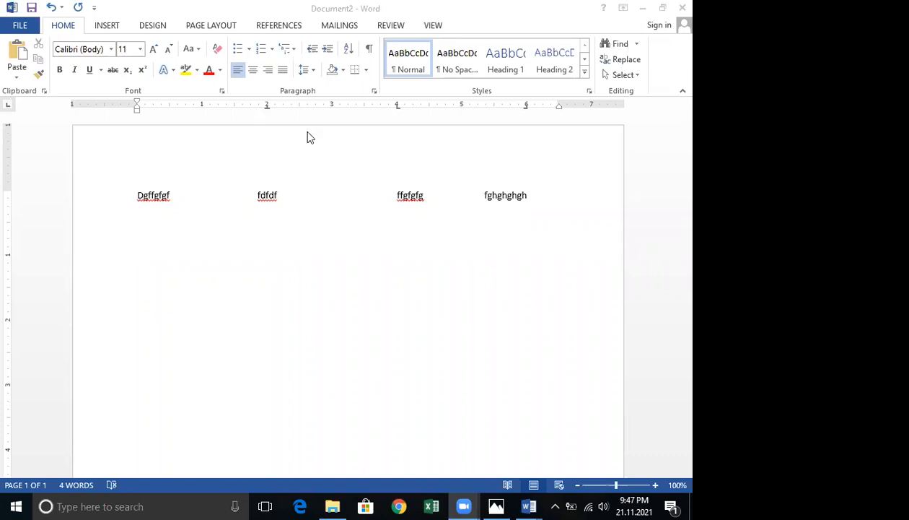
{"action": "left_click", "coordinate": [510, 191]}
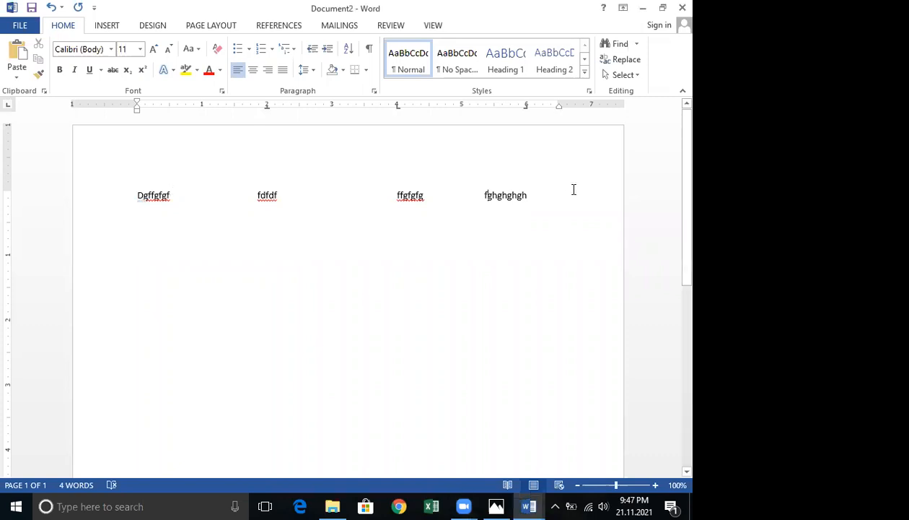
{"action": "triple_click", "coordinate": [552, 200]}
{"action": "key", "text": "BackSpace"}
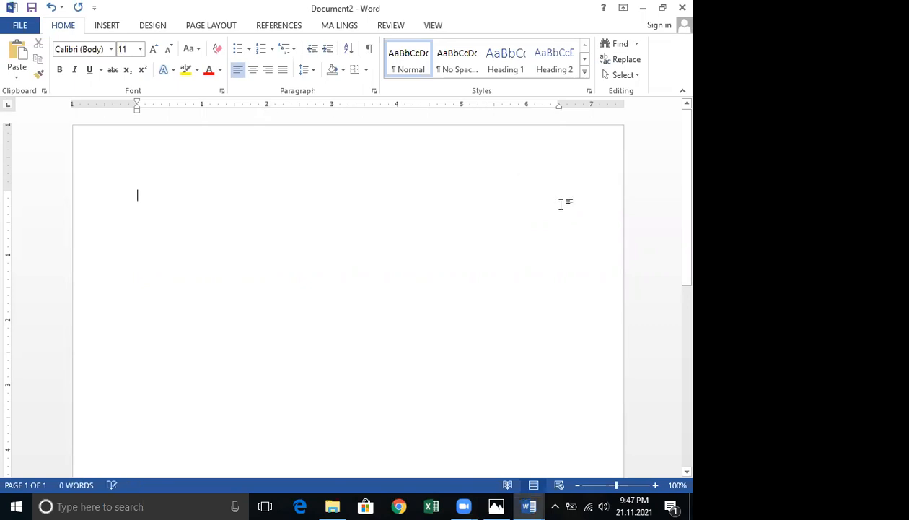
Add a center-aligned tab stop at 2 inches.
{"action": "double_click", "coordinate": [269, 112]}
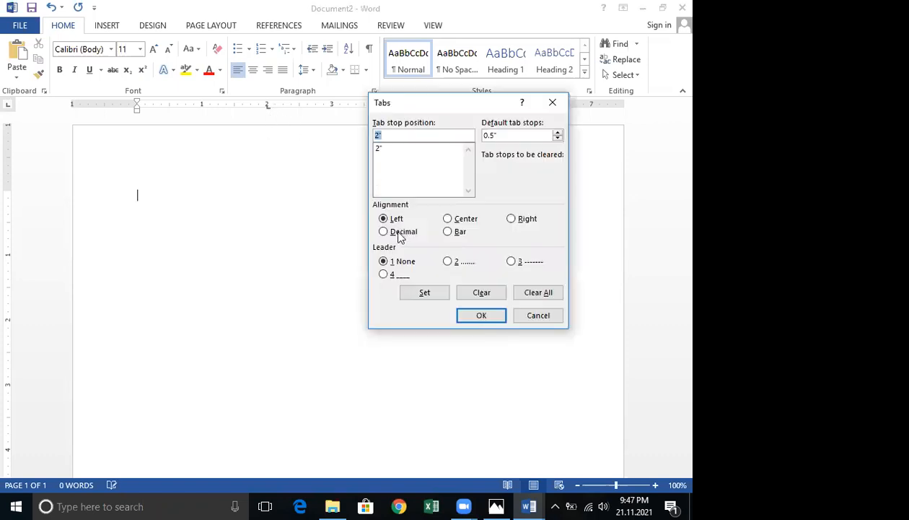
{"action": "left_click", "coordinate": [448, 220]}
{"action": "left_click", "coordinate": [420, 291]}
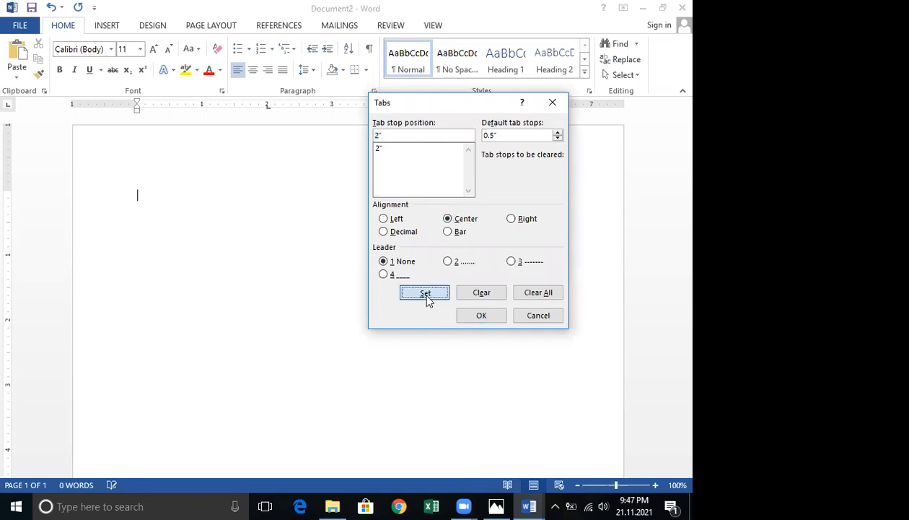
{"action": "left_click", "coordinate": [488, 317]}
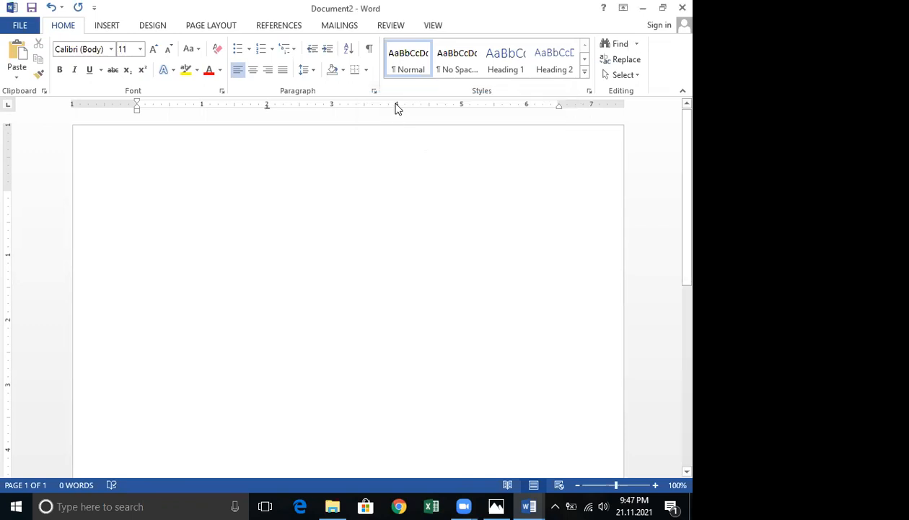
Add a tab stop at 4 inches and set it to Left alignment.
{"action": "double_click", "coordinate": [396, 112]}
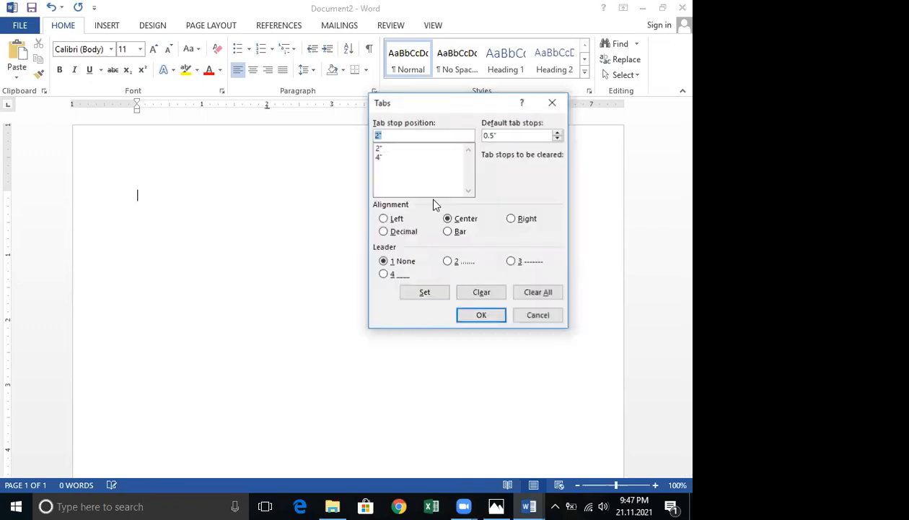
{"action": "left_click", "coordinate": [381, 159]}
{"action": "left_click", "coordinate": [384, 218]}
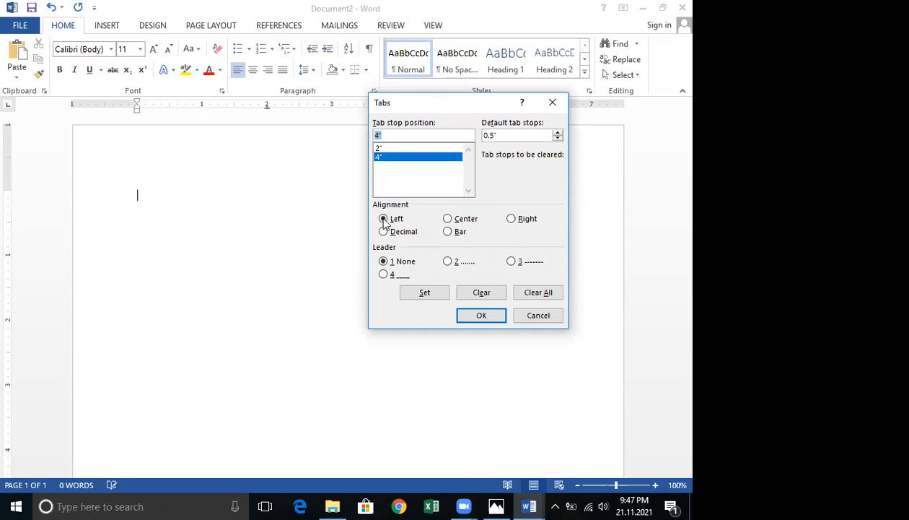
{"action": "left_click", "coordinate": [420, 294]}
{"action": "left_click", "coordinate": [485, 316]}
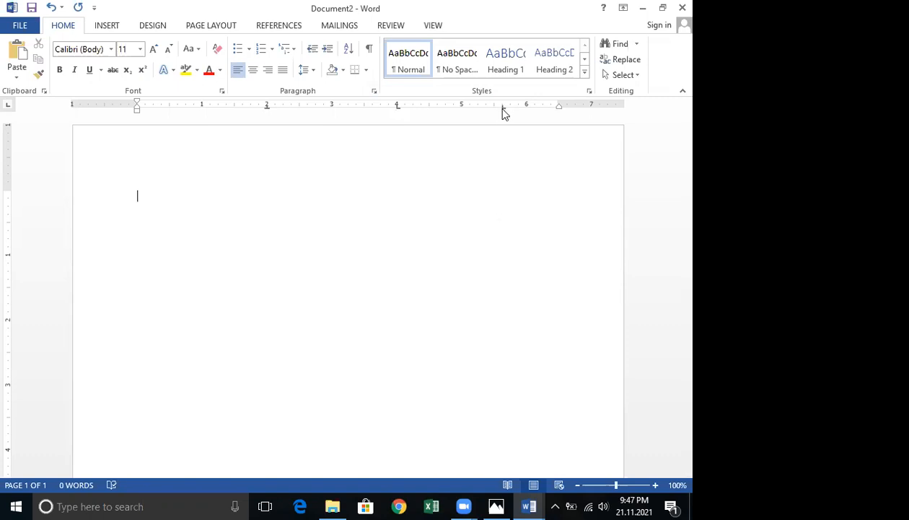
Add a tab stop at 5.63 inches and set it to Right alignment.
{"action": "left_click_drag", "start_coordinate": [503, 108], "coordinate": [399, 142]}
{"action": "left_click", "coordinate": [383, 166]}
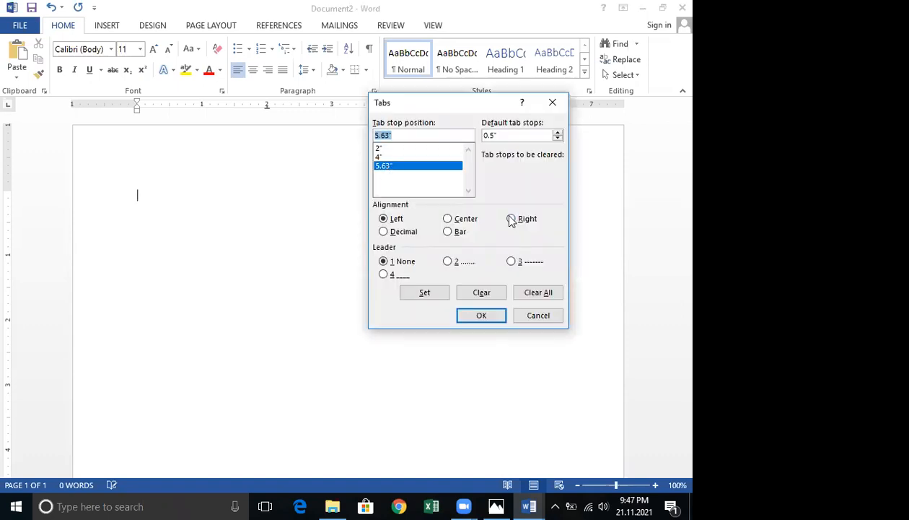
{"action": "key", "text": "alt+r"}
{"action": "left_click", "coordinate": [435, 296]}
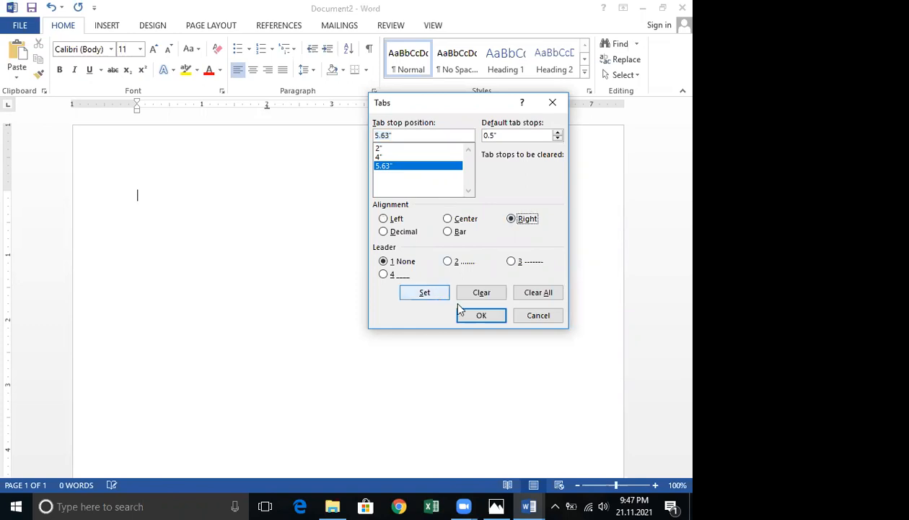
{"action": "key", "text": "Return"}
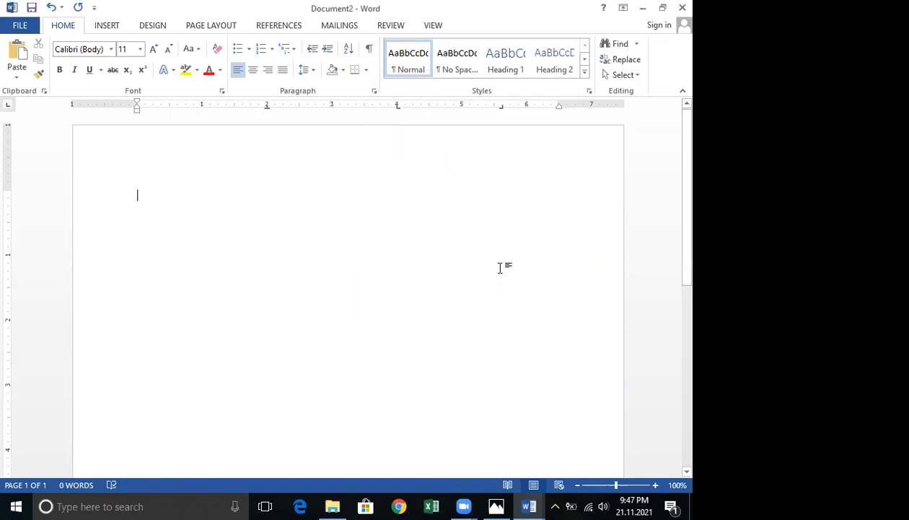
Type a test line across the tab columns: "gghghgh", "dddd", "fffffff" and "ffffff".
{"action": "type", "text": "gghghgh"}
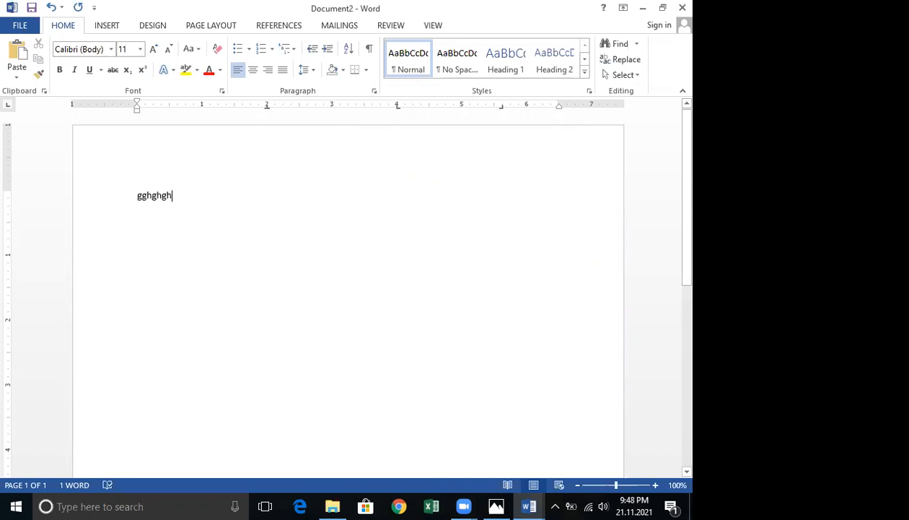
{"action": "key", "text": "Tab"}
{"action": "type", "text": "dddd"}
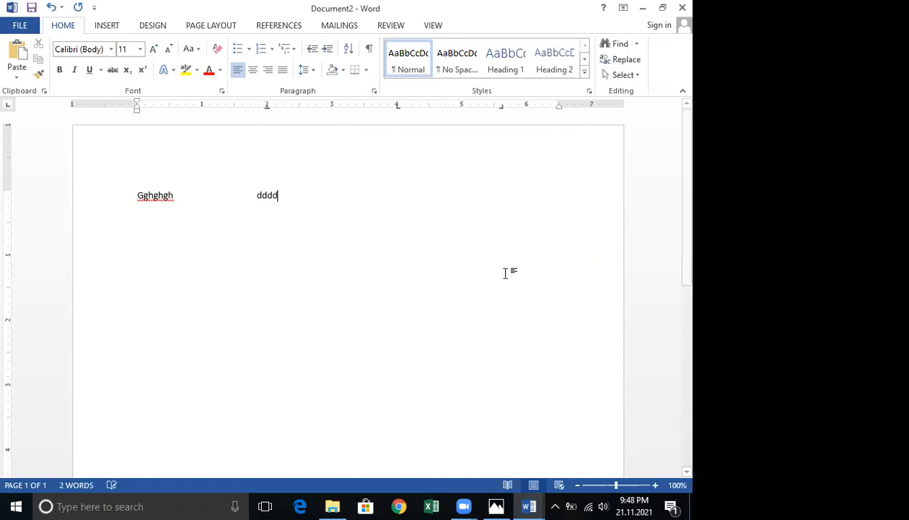
{"action": "key", "text": "Tab"}
{"action": "type", "text": "fffffff"}
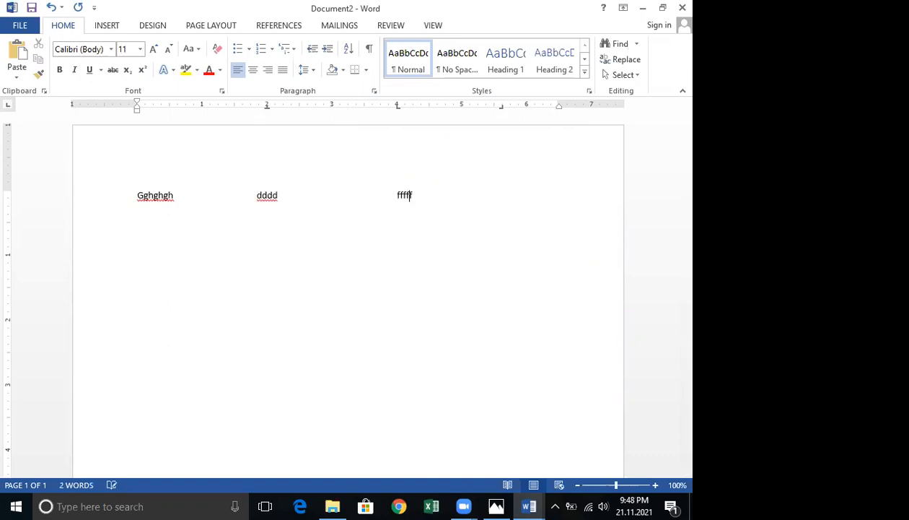
{"action": "key", "text": "Tab"}
{"action": "type", "text": "fffff"}
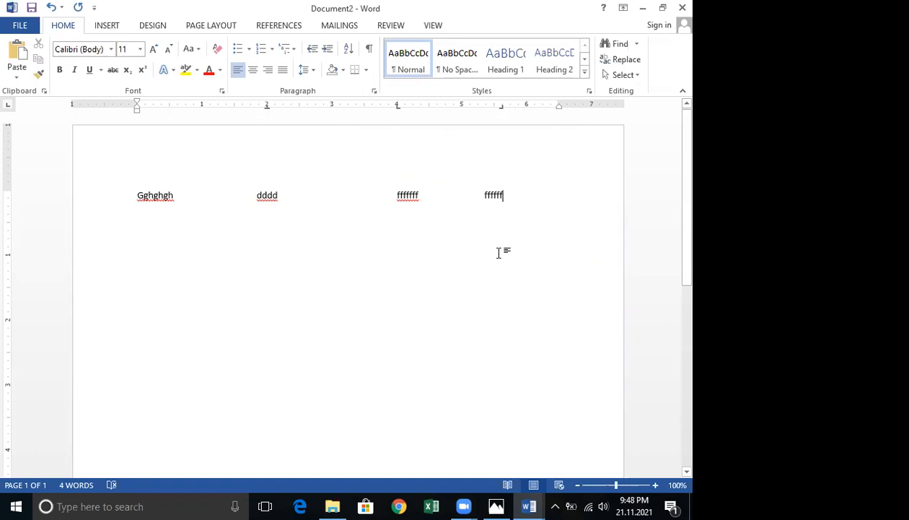
Add a Bar tab stop at 1.81 inches.
{"action": "left_click_drag", "start_coordinate": [259, 106], "coordinate": [255, 107]}
{"action": "double_click", "coordinate": [256, 107]}
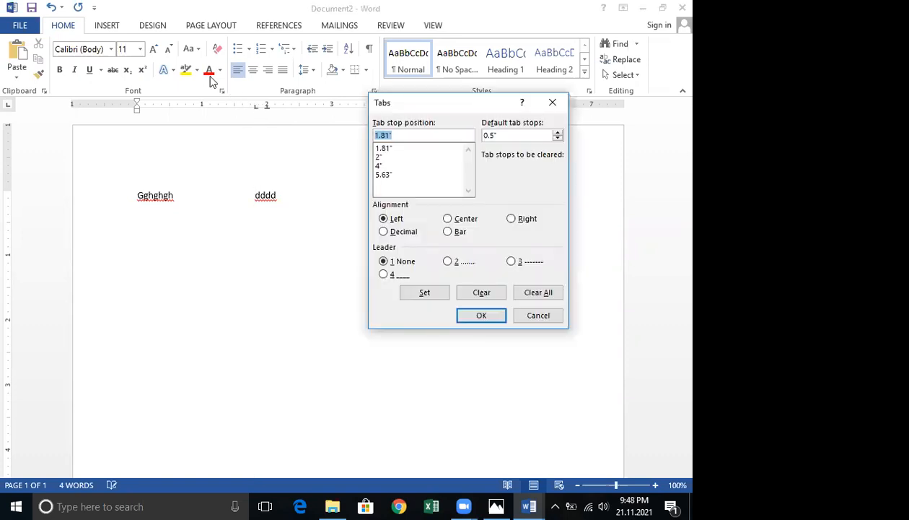
{"action": "left_click", "coordinate": [386, 148]}
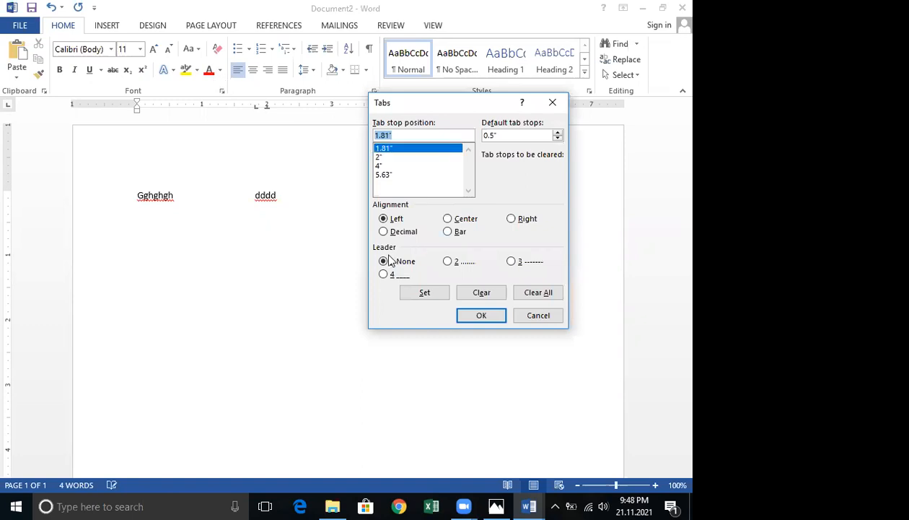
{"action": "left_click", "coordinate": [448, 232]}
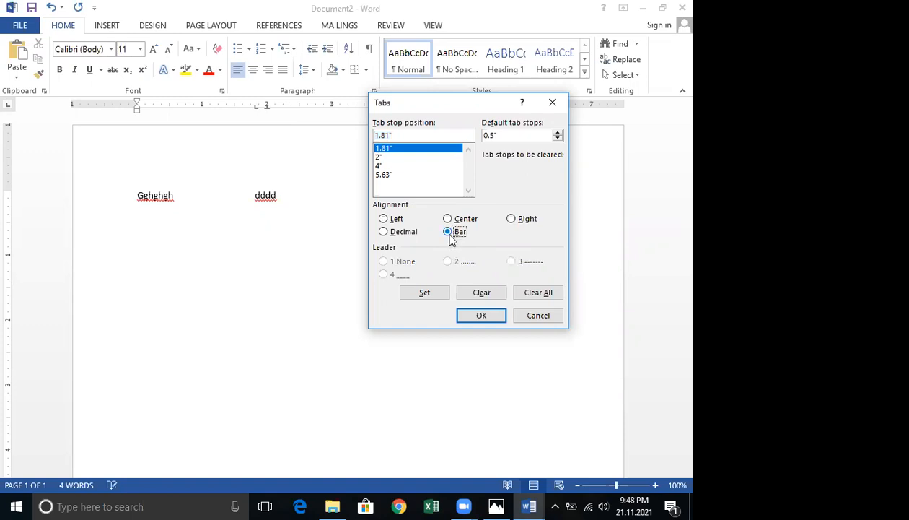
{"action": "left_click", "coordinate": [428, 297]}
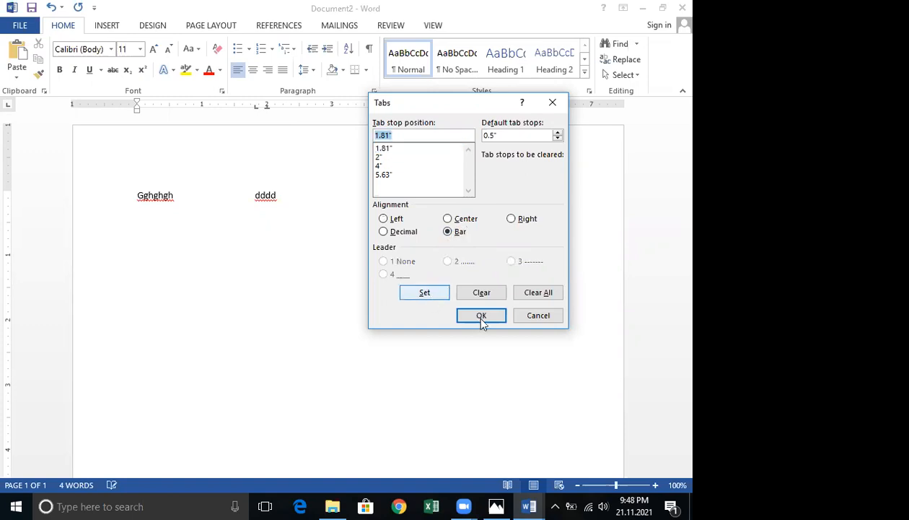
{"action": "left_click", "coordinate": [482, 318]}
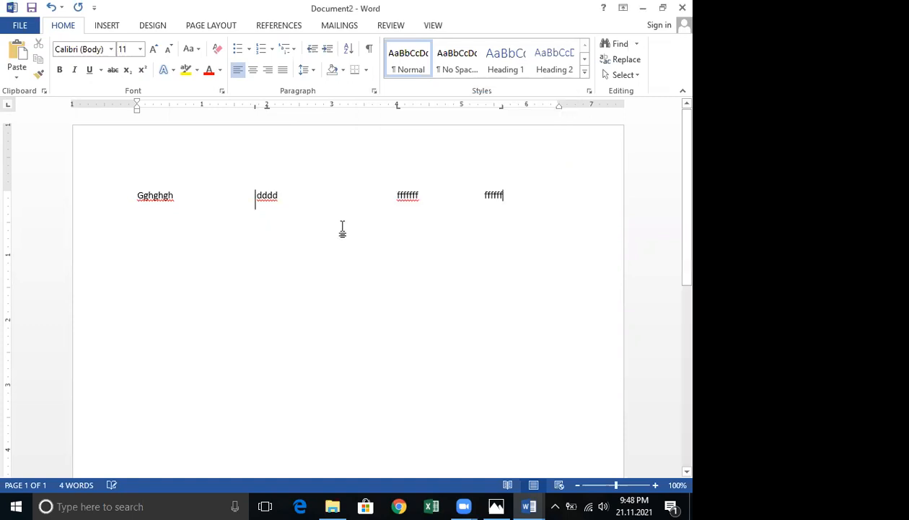
Open the Tabs dialog for the first line and change the 4-inch tab stop to Bar alignment.
{"action": "left_click", "coordinate": [390, 198]}
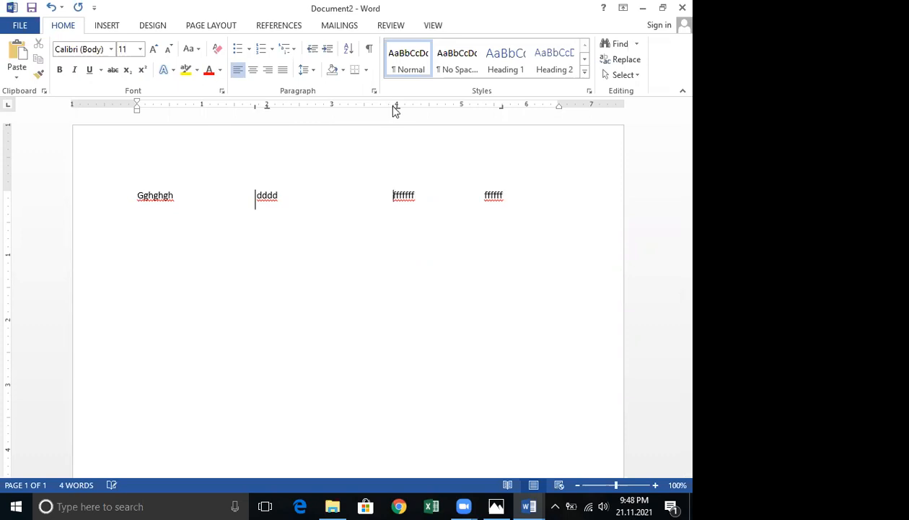
{"action": "double_click", "coordinate": [393, 107]}
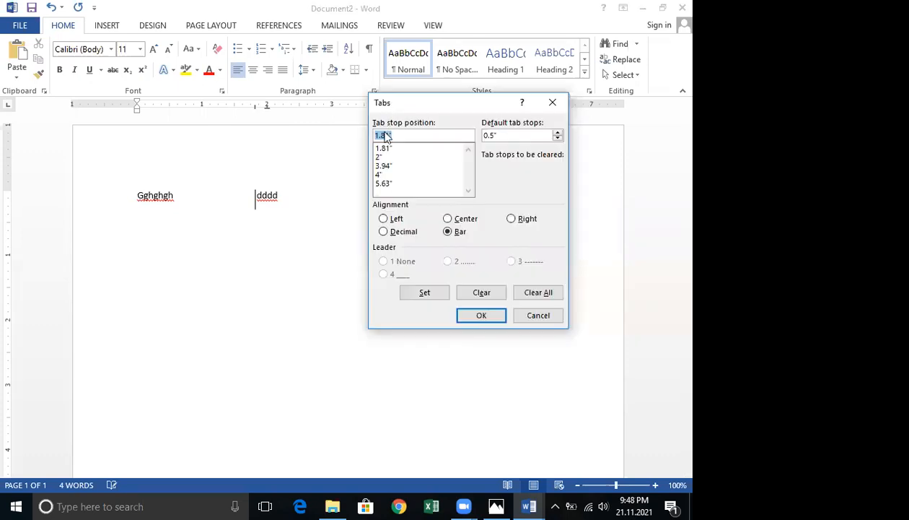
{"action": "key", "text": "Escape"}
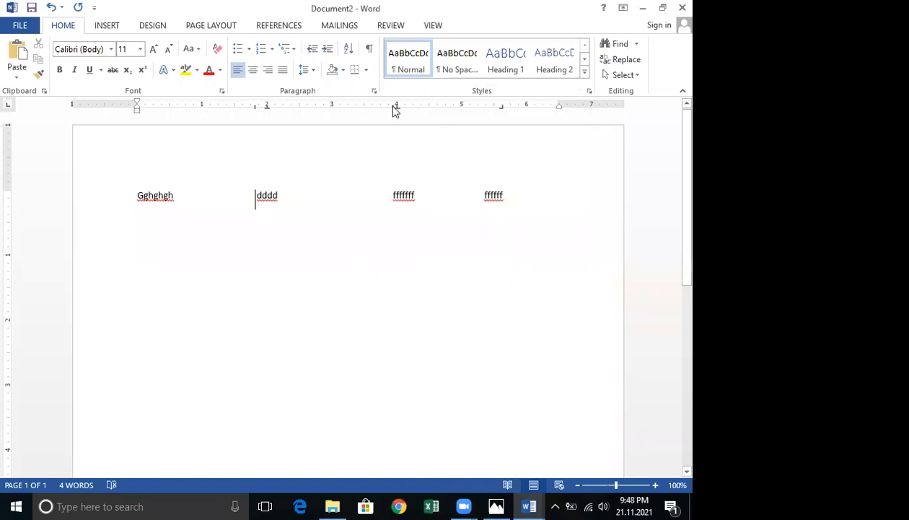
{"action": "double_click", "coordinate": [395, 108]}
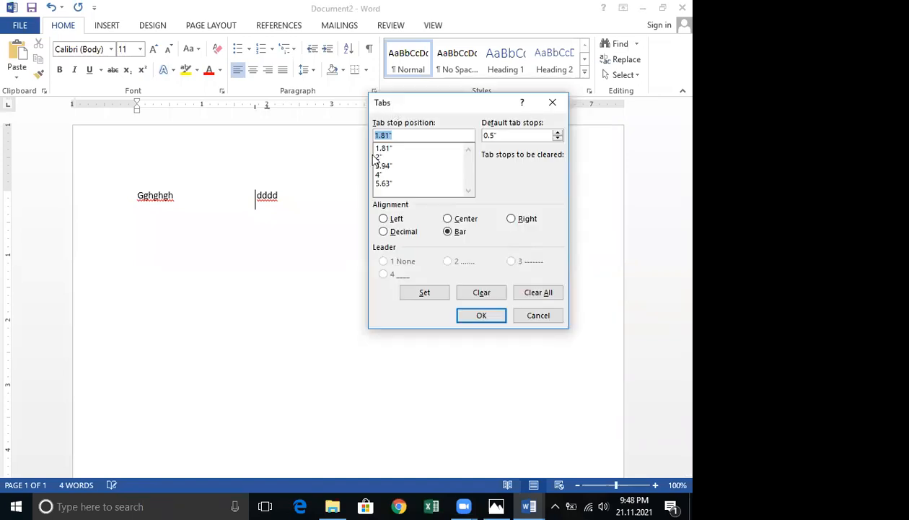
{"action": "left_click", "coordinate": [381, 175]}
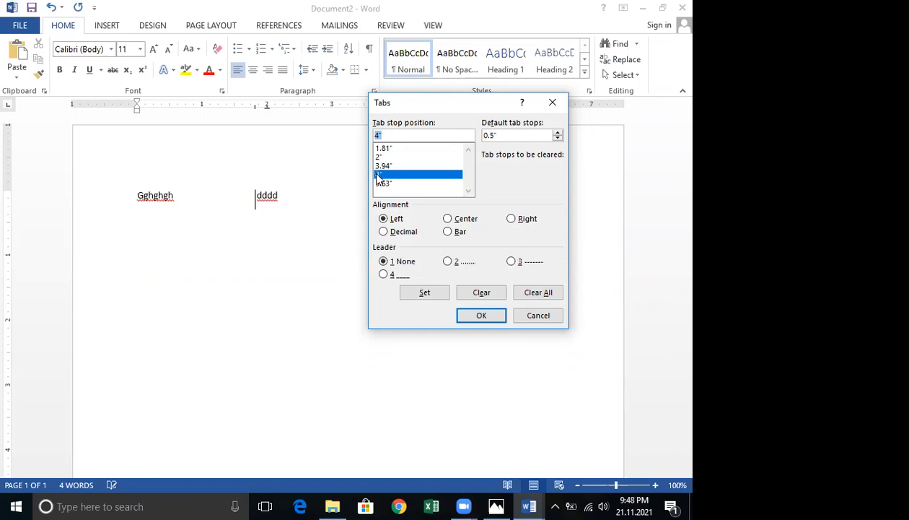
{"action": "left_click", "coordinate": [448, 232]}
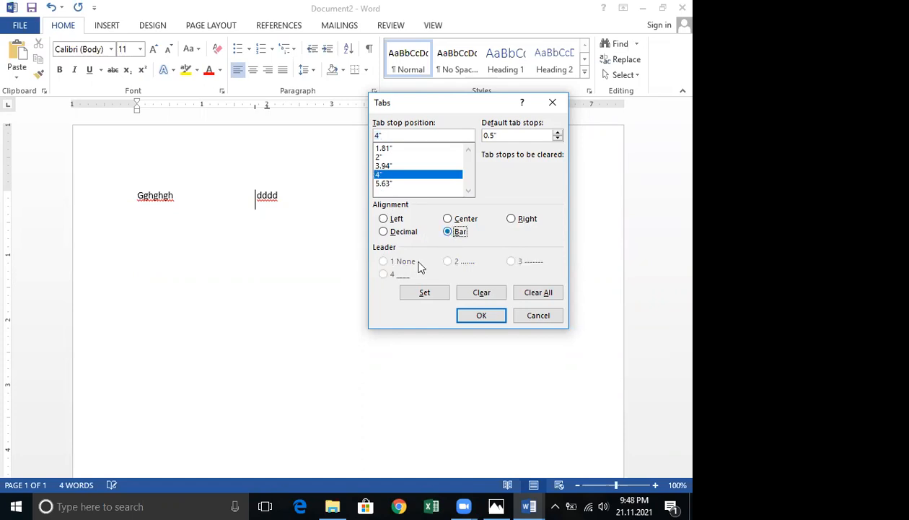
{"action": "left_click", "coordinate": [422, 293]}
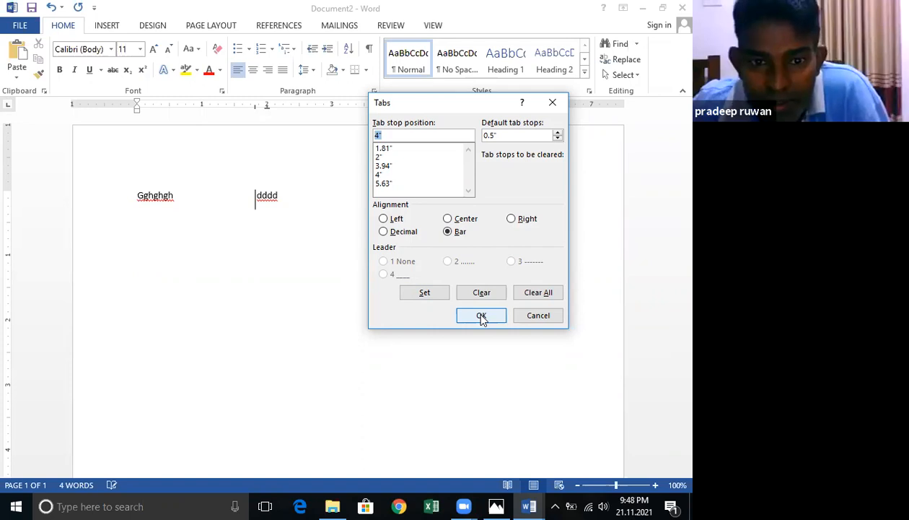
{"action": "left_click", "coordinate": [481, 316]}
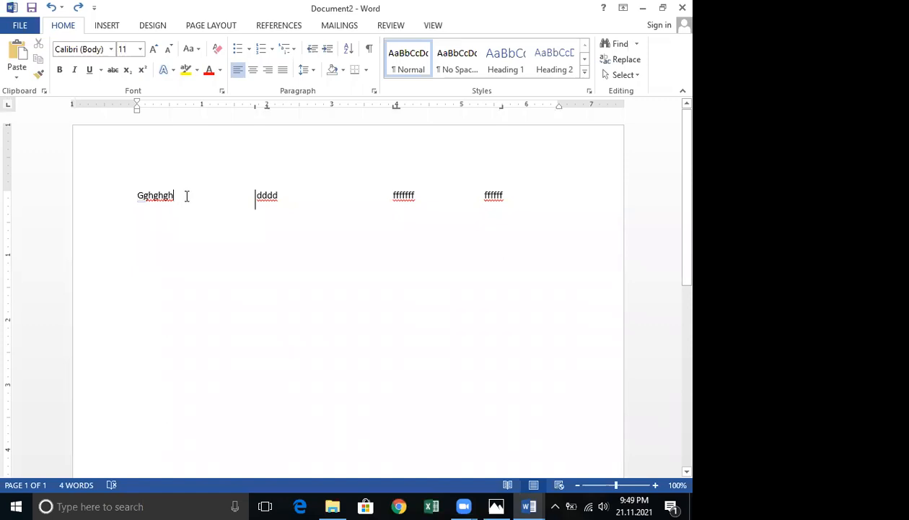
Insert a tab before "dddd" and enter "sdw" as a new column entry.
{"action": "key", "text": "Tab"}
{"action": "type", "text": "sdwd"}
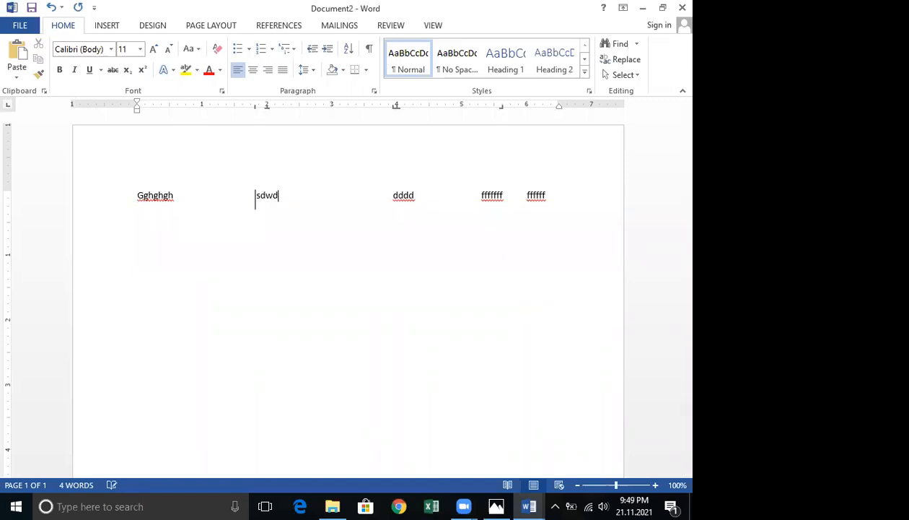
{"action": "type", "text": "er"}
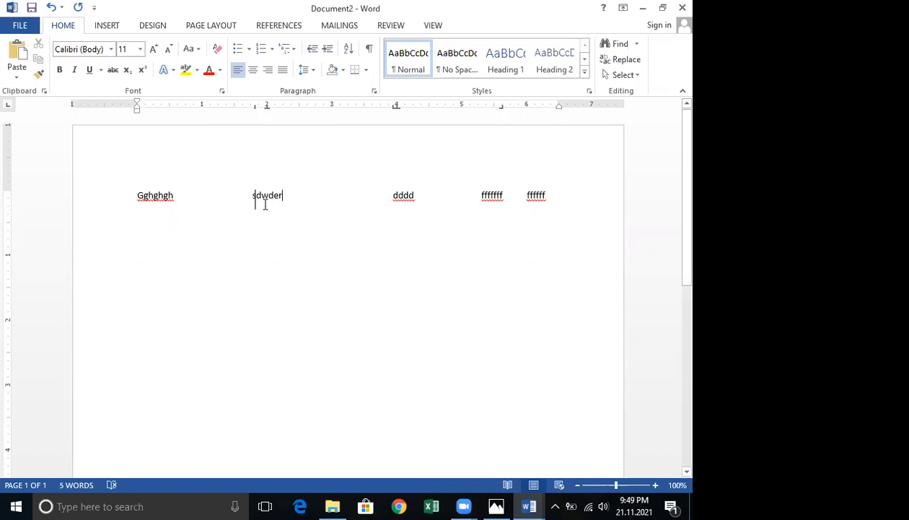
{"action": "left_click", "coordinate": [255, 199]}
{"action": "key", "text": "BackSpace"}
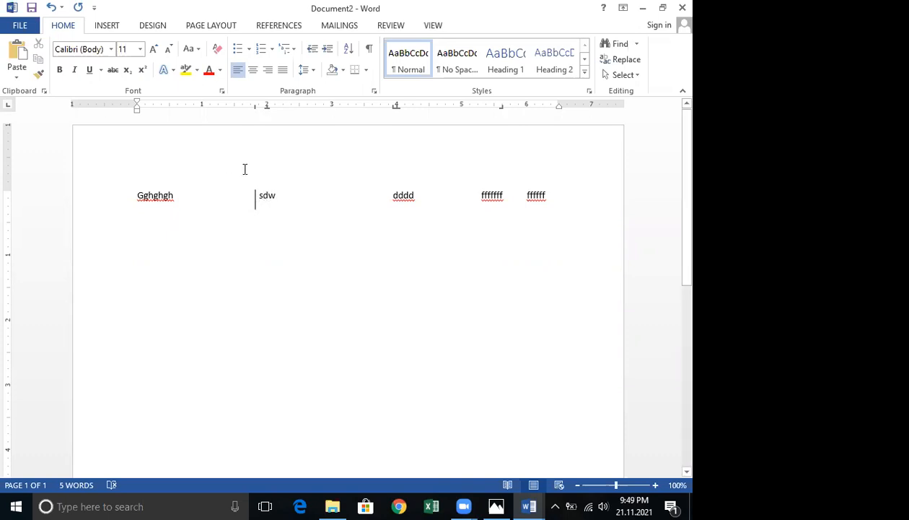
Change the 3.94-inch tab stop to Bar alignment.
{"action": "double_click", "coordinate": [395, 106]}
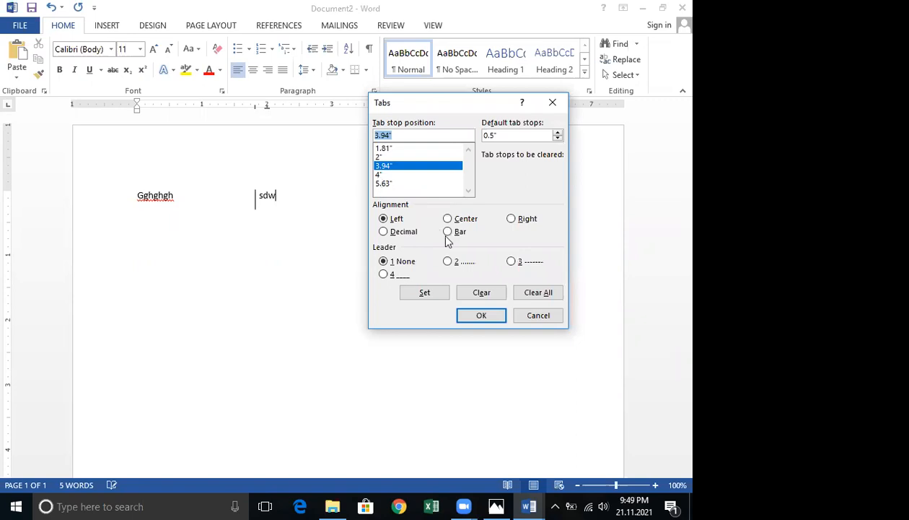
{"action": "key", "text": "alt+b"}
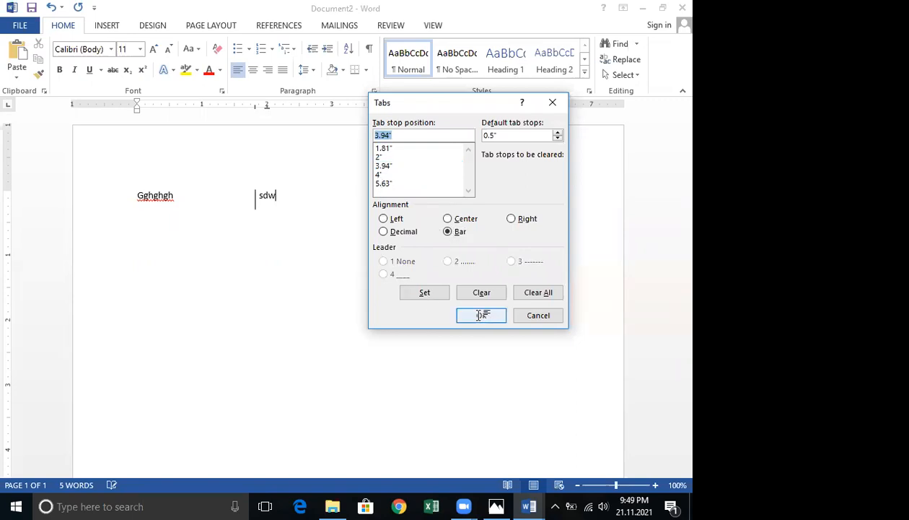
{"action": "key", "text": "Return"}
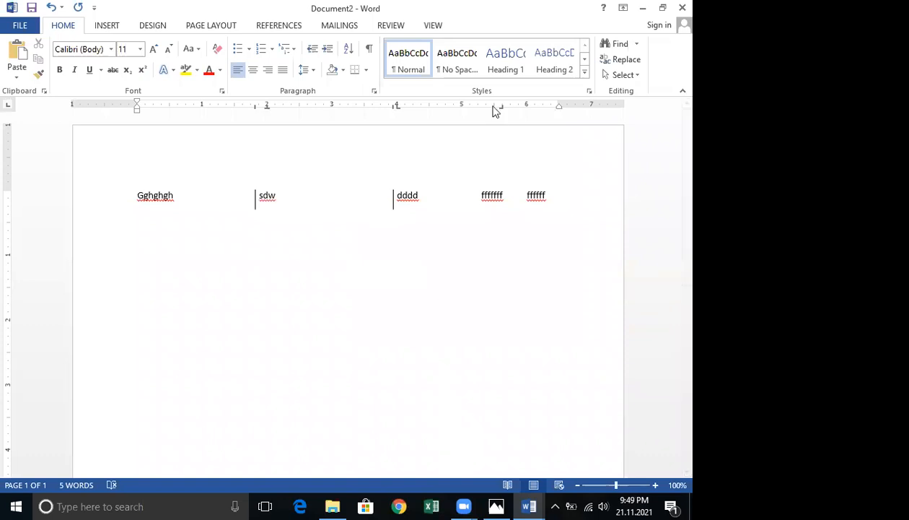
Delete the word "fffffff" from the first line.
{"action": "left_click_drag", "start_coordinate": [488, 110], "coordinate": [480, 113]}
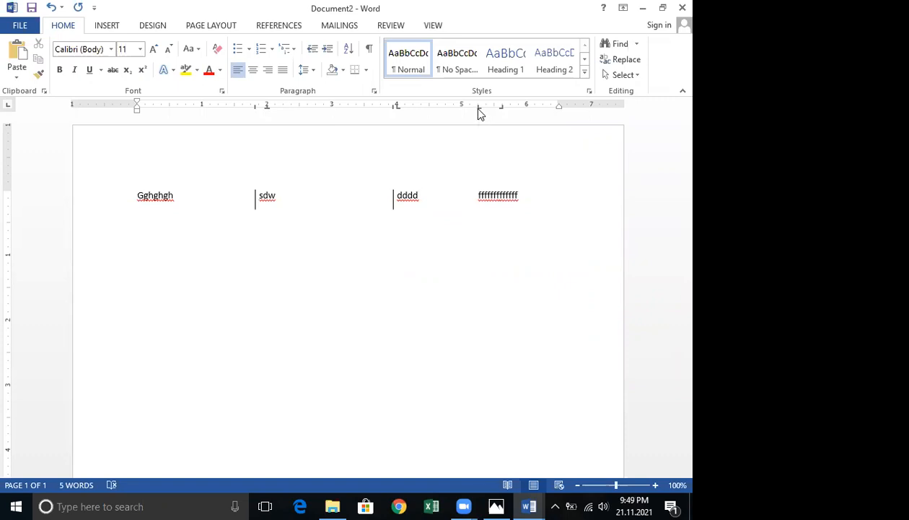
{"action": "double_click", "coordinate": [479, 196]}
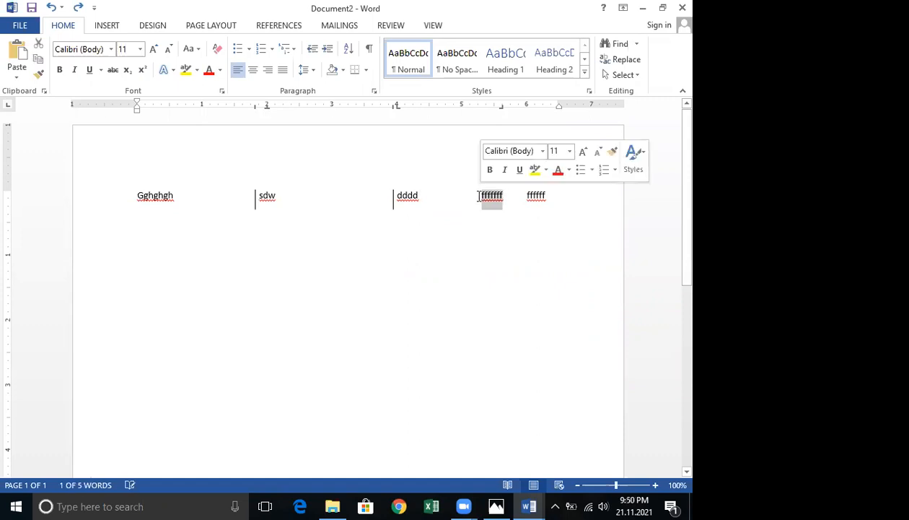
{"action": "key", "text": "Delete"}
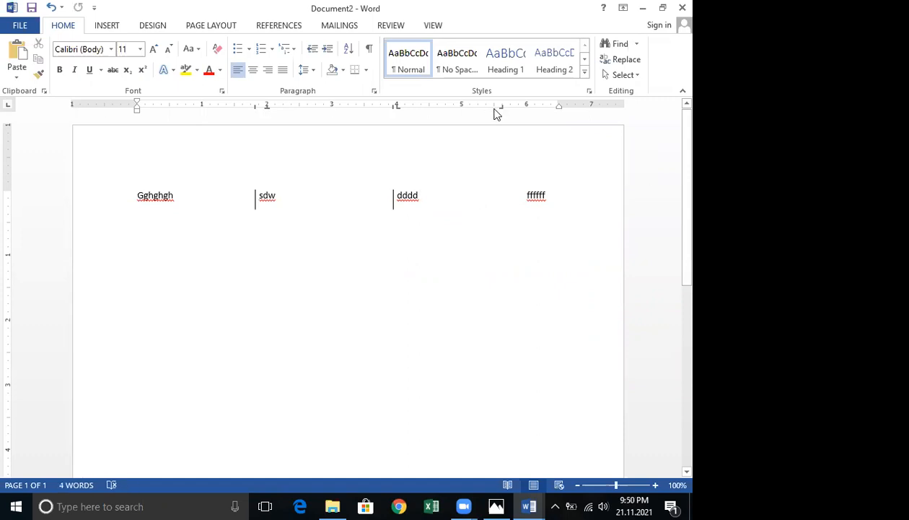
Add a tab stop at 5.5 inches and set it to Bar alignment.
{"action": "left_click", "coordinate": [495, 108]}
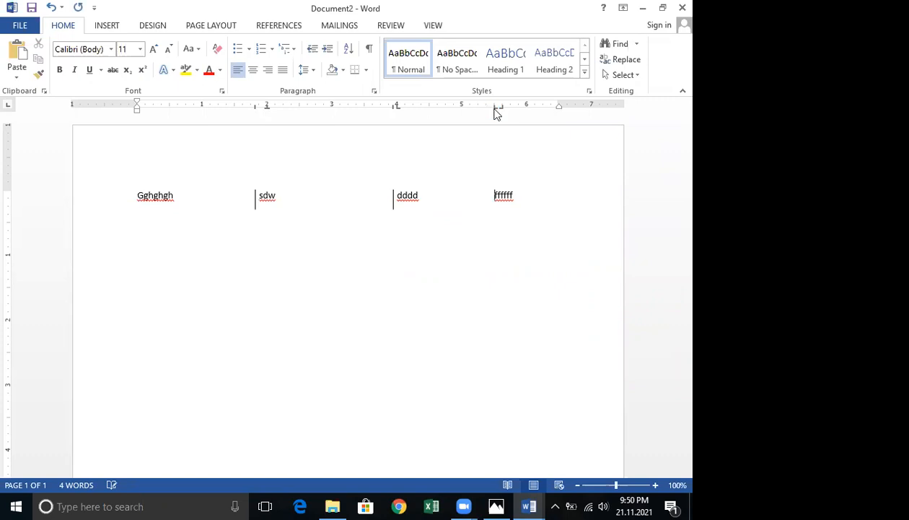
{"action": "double_click", "coordinate": [495, 109]}
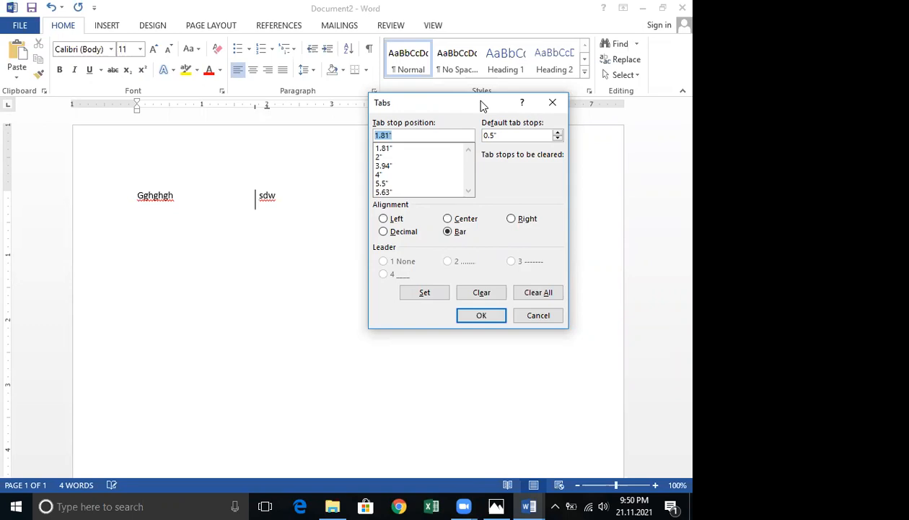
{"action": "left_click_drag", "start_coordinate": [481, 102], "coordinate": [391, 114]}
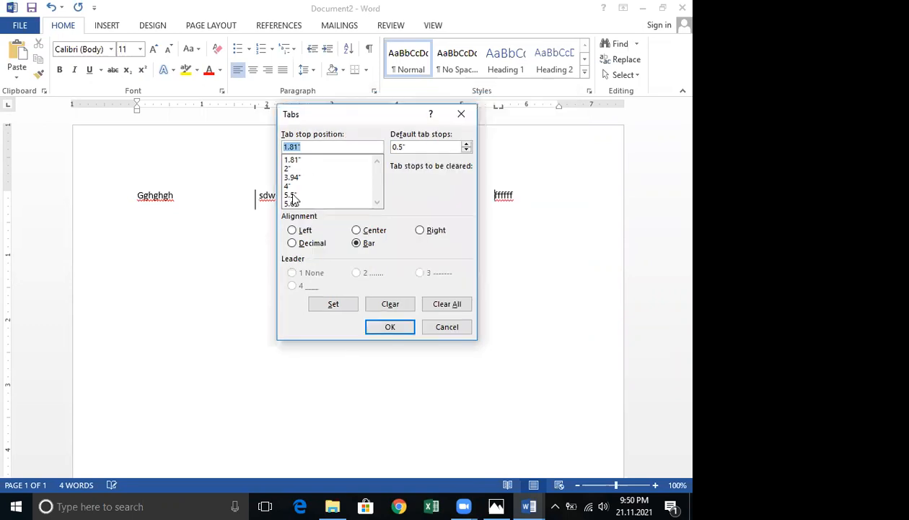
{"action": "left_click", "coordinate": [292, 196]}
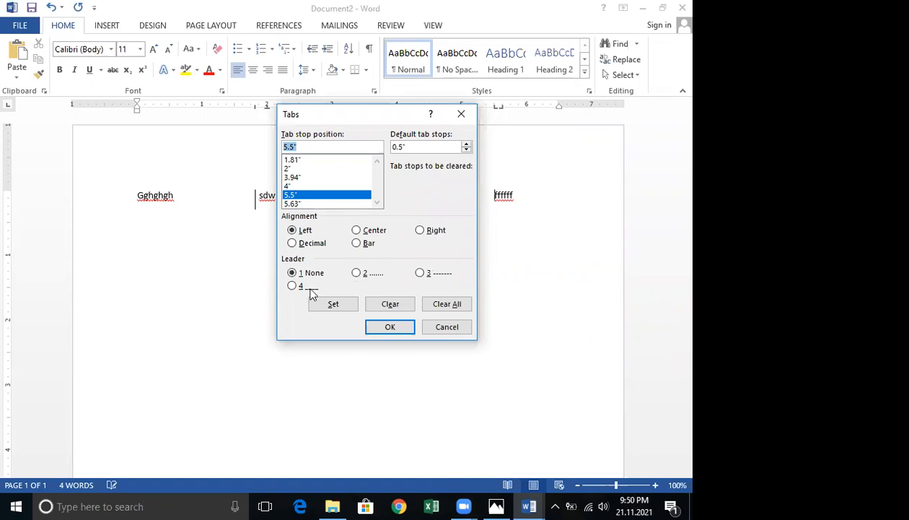
{"action": "left_click", "coordinate": [357, 243]}
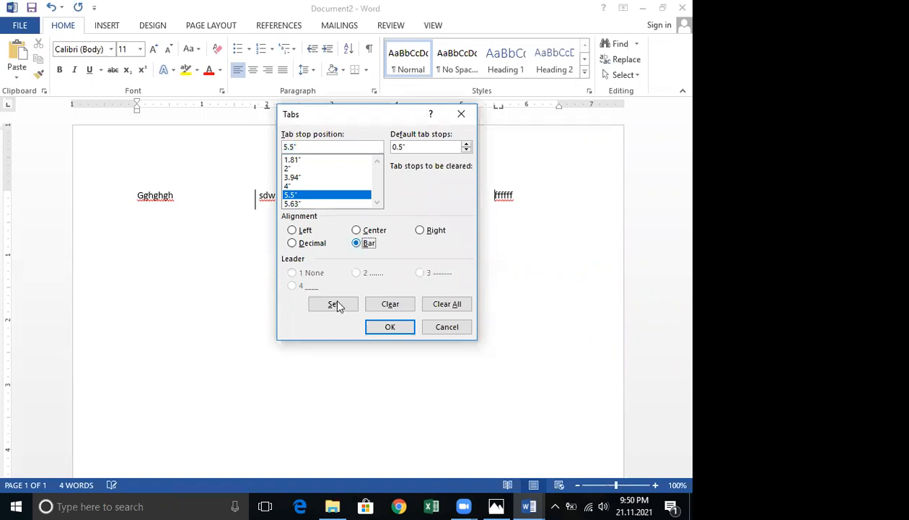
{"action": "left_click", "coordinate": [389, 325]}
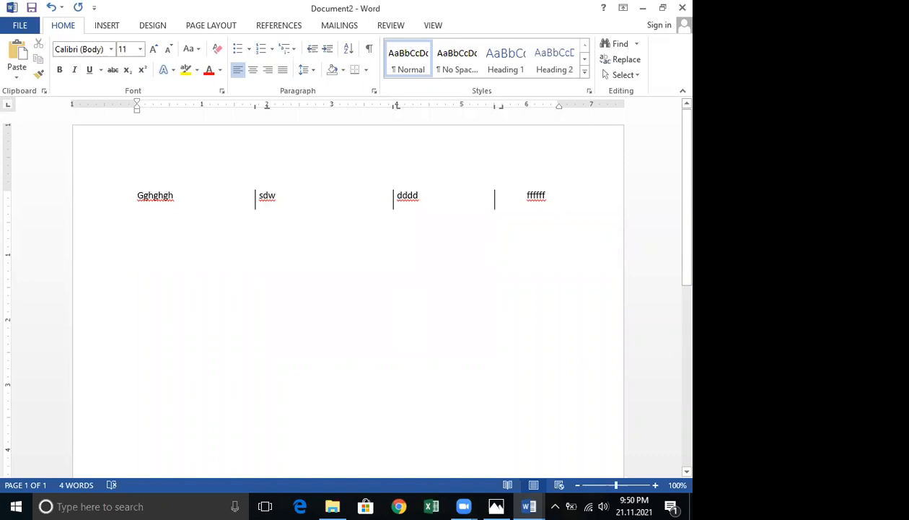
Type a second line across the tab columns: "Yhyuhy", "dfffdfd", "fdff" and "dddd".
{"action": "key", "text": "Return"}
{"action": "type", "text": "yhyuhy"}
{"action": "key", "text": "Tab"}
{"action": "type", "text": "dfffdfd"}
{"action": "key", "text": "Tab"}
{"action": "type", "text": "fdff"}
{"action": "key", "text": "Tab"}
{"action": "type", "text": "dddd"}
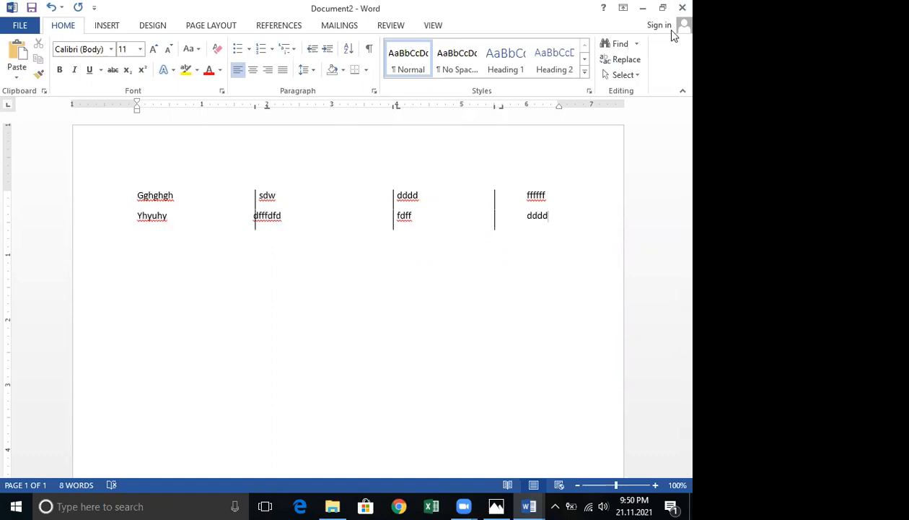
Clear all tab stops of the paragraph, then undo the clearing.
{"action": "double_click", "coordinate": [394, 113]}
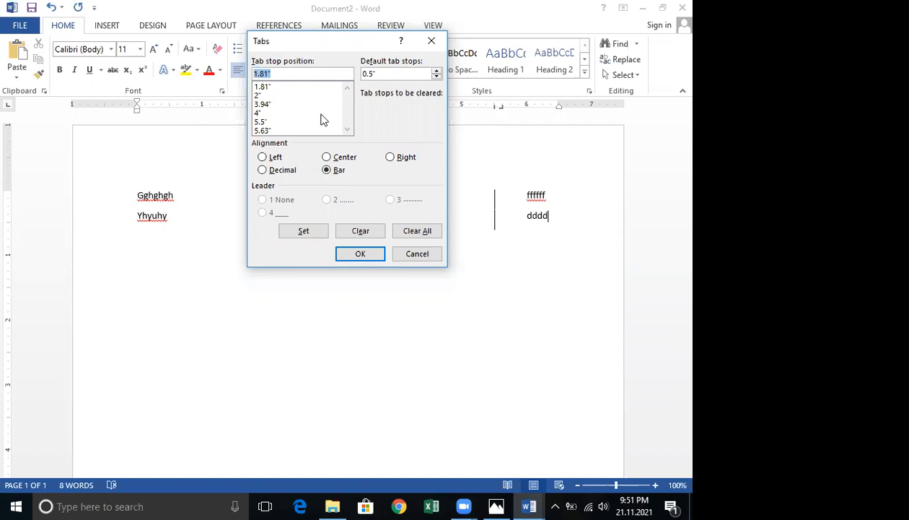
{"action": "left_click", "coordinate": [408, 229]}
{"action": "left_click", "coordinate": [360, 256]}
{"action": "key", "text": "ctrl+z"}
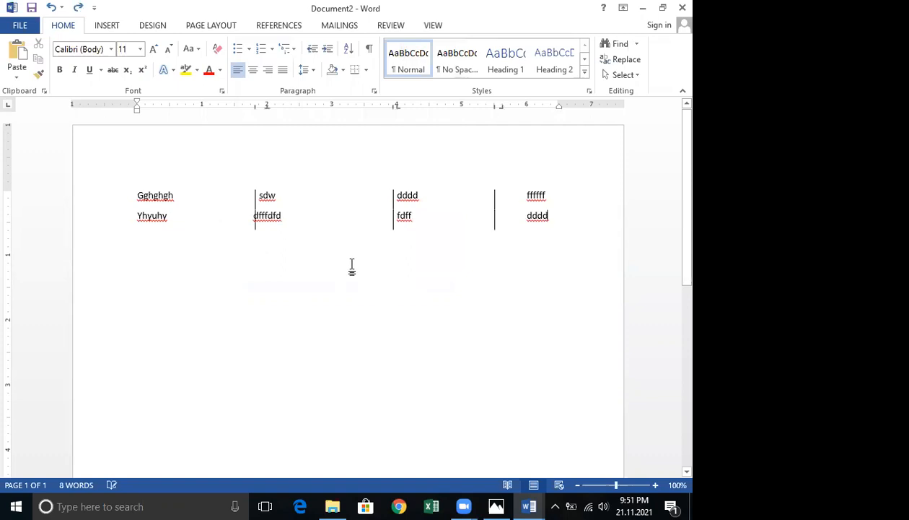
Undo two more edits and close the document without saving.
{"action": "key", "text": "ctrl+z"}
{"action": "key", "text": "ctrl+z"}
{"action": "key", "text": "alt+F4"}
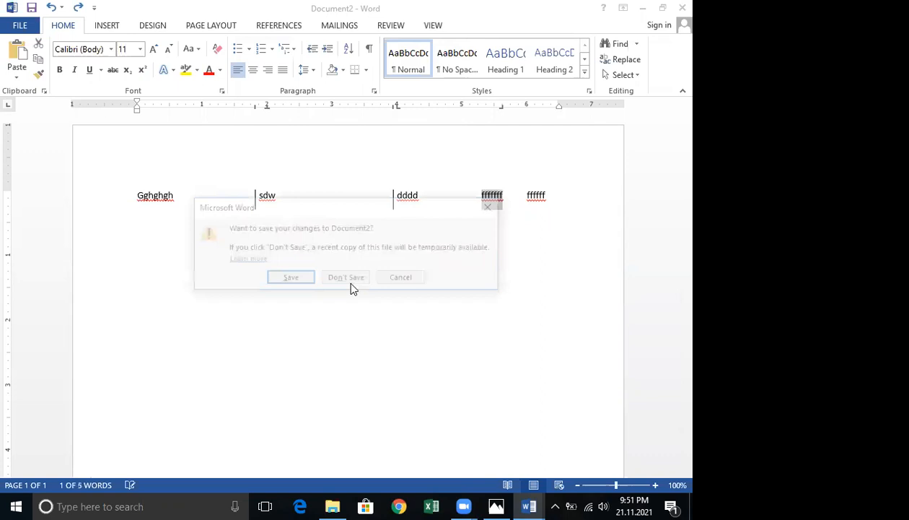
{"action": "left_click", "coordinate": [353, 281]}
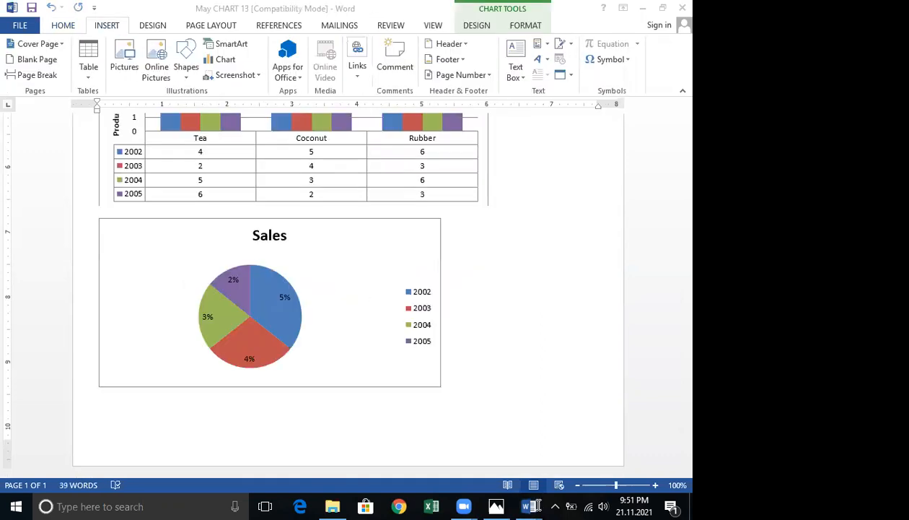
Switch to the NameGenderAddressPayment 14 document and scroll through its tab-aligned columns.
{"action": "left_click", "coordinate": [537, 505]}
{"action": "scroll", "coordinate": [414, 210], "scroll_direction": "down", "scroll_amount": 5}
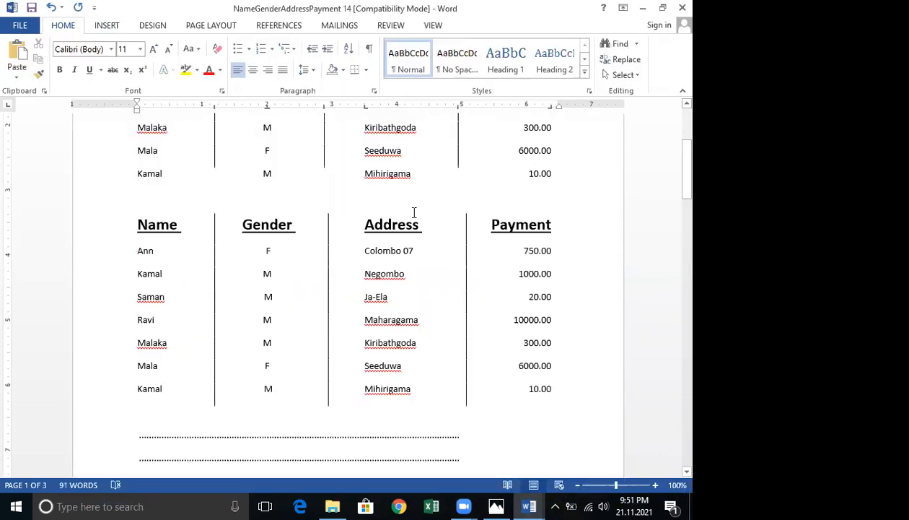
{"action": "scroll", "coordinate": [414, 210], "scroll_direction": "down", "scroll_amount": 8}
{"action": "scroll", "coordinate": [409, 217], "scroll_direction": "down", "scroll_amount": 10}
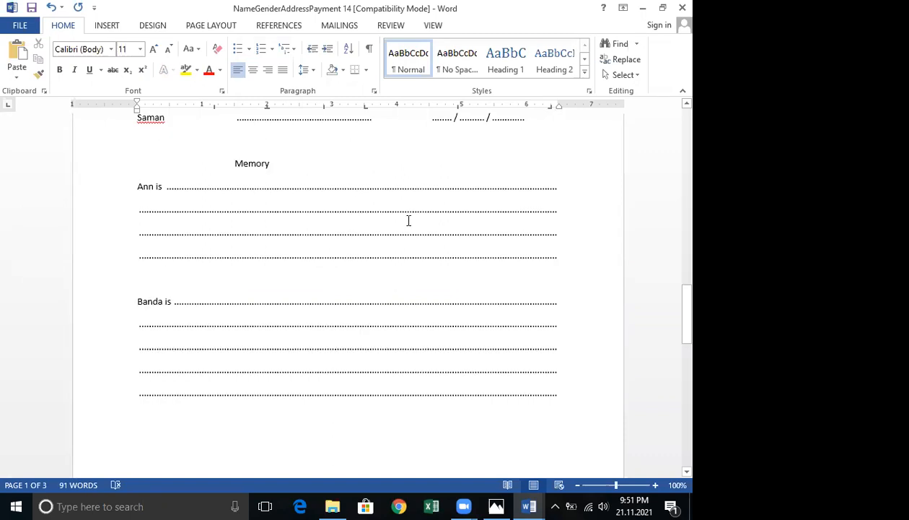
{"action": "scroll", "coordinate": [409, 216], "scroll_direction": "down", "scroll_amount": 7}
{"action": "scroll", "coordinate": [405, 221], "scroll_direction": "up", "scroll_amount": 4}
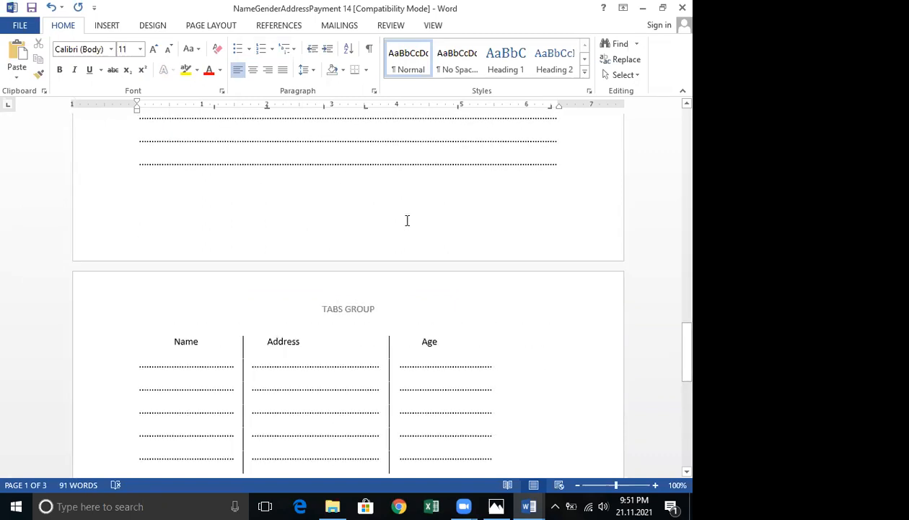
{"action": "scroll", "coordinate": [406, 221], "scroll_direction": "up", "scroll_amount": 10}
{"action": "scroll", "coordinate": [405, 226], "scroll_direction": "up", "scroll_amount": 5}
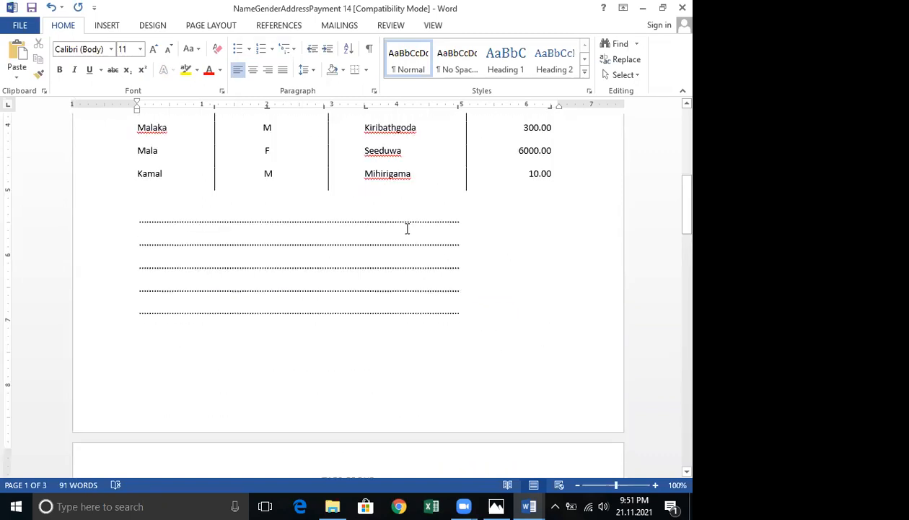
{"action": "scroll", "coordinate": [403, 227], "scroll_direction": "up", "scroll_amount": 5}
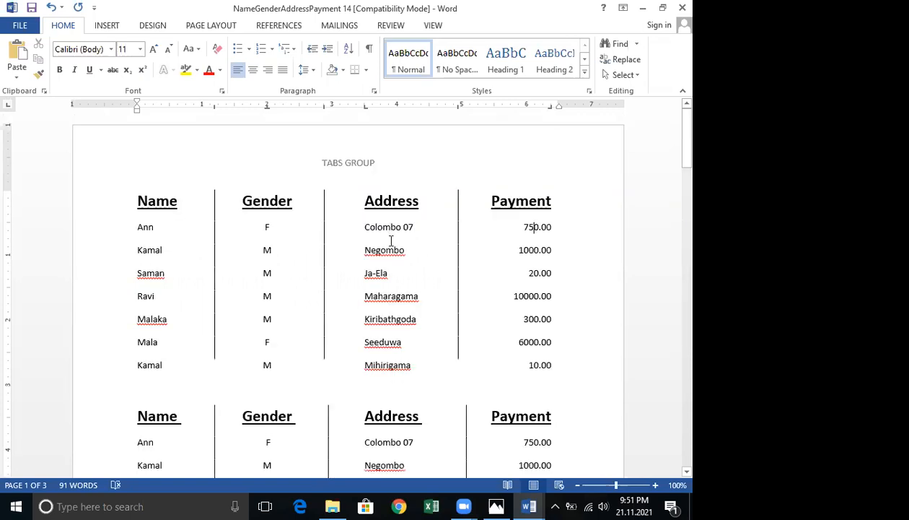
Close the remaining Word documents without saving.
{"action": "left_click", "coordinate": [673, 13]}
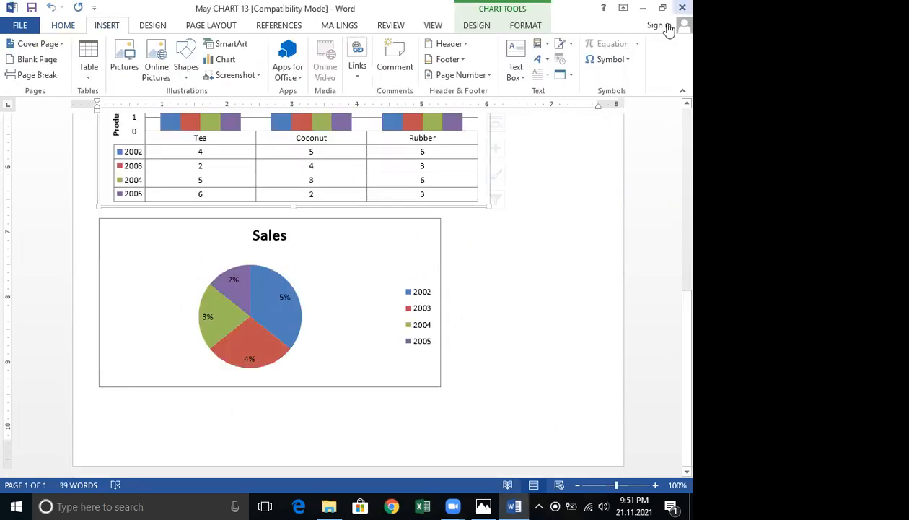
{"action": "key", "text": "alt+F4"}
{"action": "left_click", "coordinate": [345, 279]}
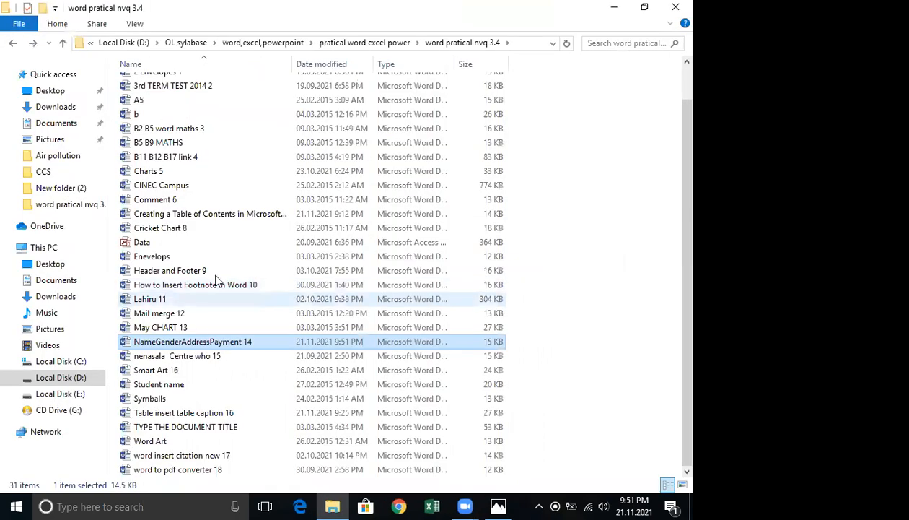
Rename the NameGenderAddressPayment 14 document as "NameGenderAddressPayment 14 Tabs setting Pratical".
{"action": "right_click", "coordinate": [175, 343]}
{"action": "left_click", "coordinate": [204, 312]}
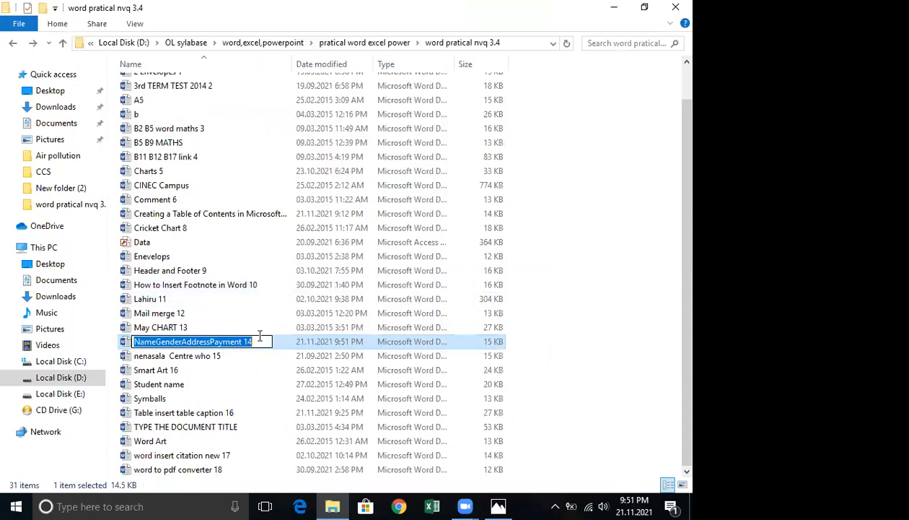
{"action": "key", "text": "End"}
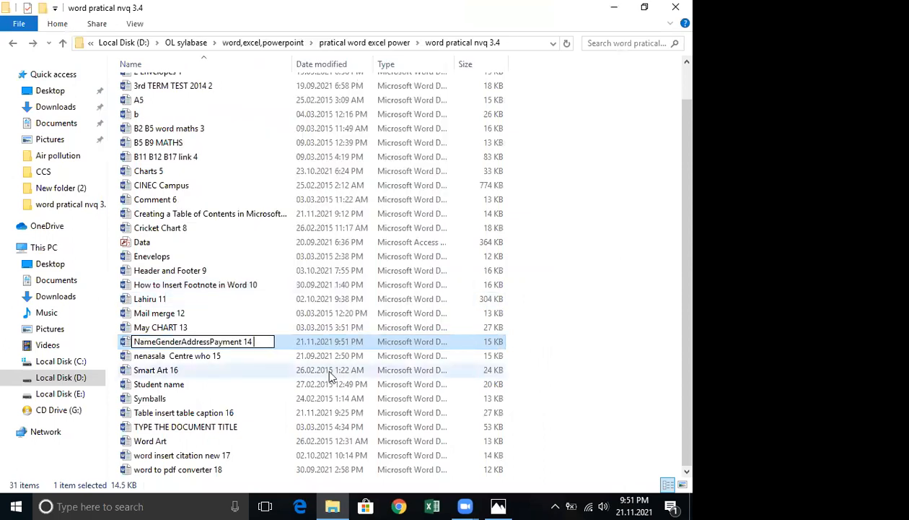
{"action": "type", "text": "t"}
{"action": "key", "text": "BackSpace"}
{"action": "type", "text": "Tabs se"}
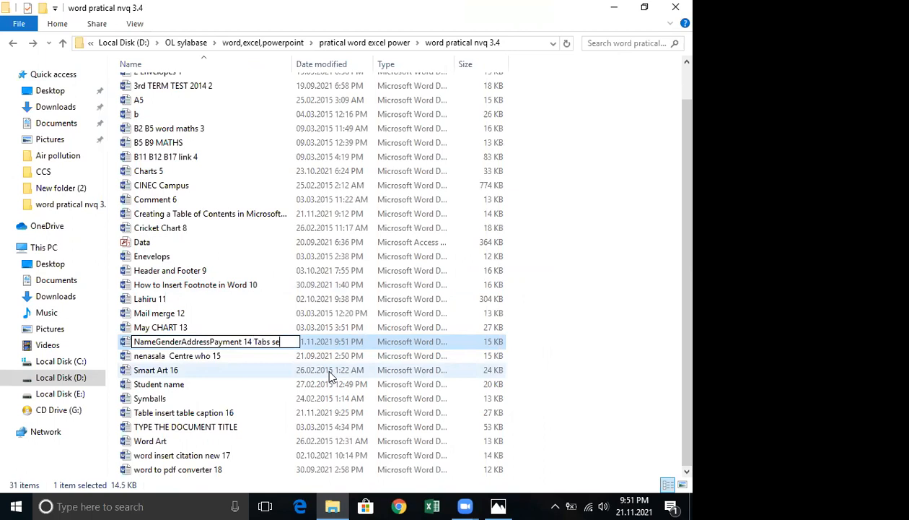
{"action": "type", "text": "tting P"}
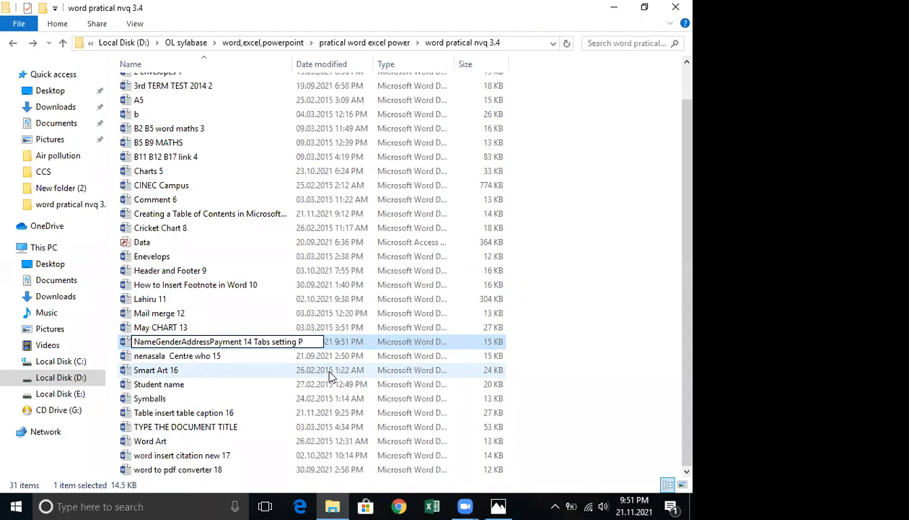
{"action": "type", "text": "ratical"}
{"action": "key", "text": "Return"}
Copy the renamed document into the "word" subfolder.
{"action": "right_click", "coordinate": [224, 351]}
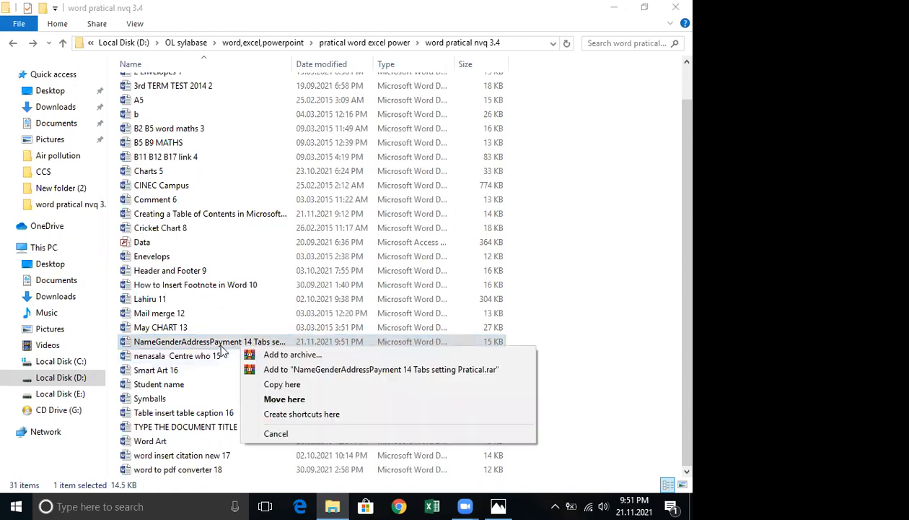
{"action": "left_click", "coordinate": [273, 296]}
{"action": "scroll", "coordinate": [274, 297], "scroll_direction": "up", "scroll_amount": 1}
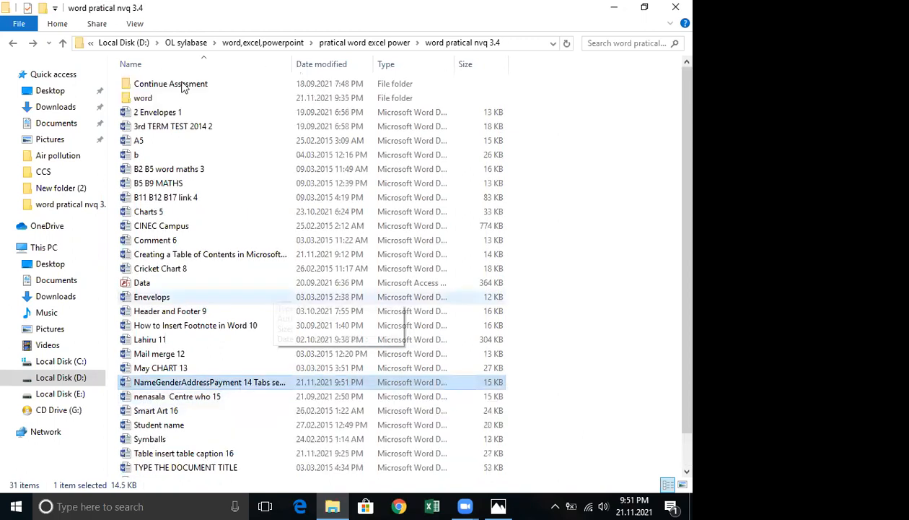
{"action": "double_click", "coordinate": [168, 99]}
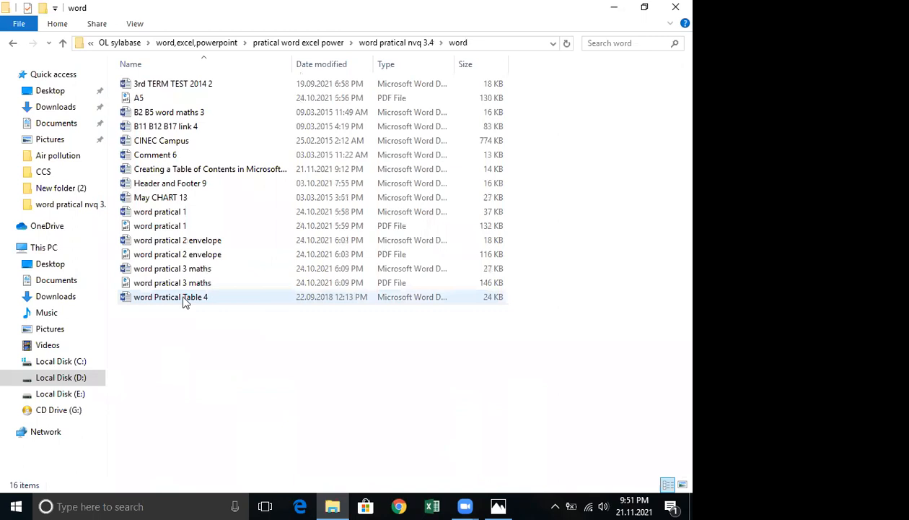
{"action": "right_click", "coordinate": [156, 350]}
{"action": "left_click", "coordinate": [187, 217]}
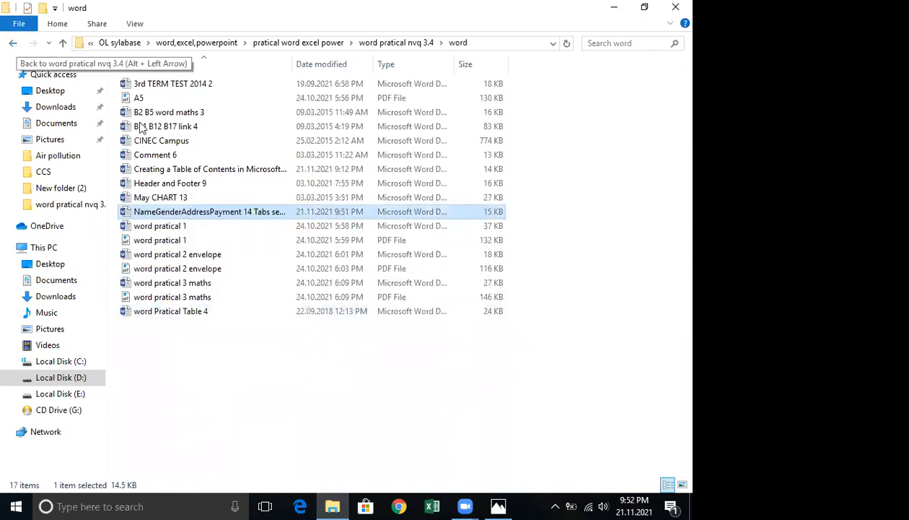
Copy the "Table insert table caption 16" document into the "word" subfolder as well.
{"action": "key", "text": "alt+Left"}
{"action": "scroll", "coordinate": [226, 327], "scroll_direction": "down", "scroll_amount": 1}
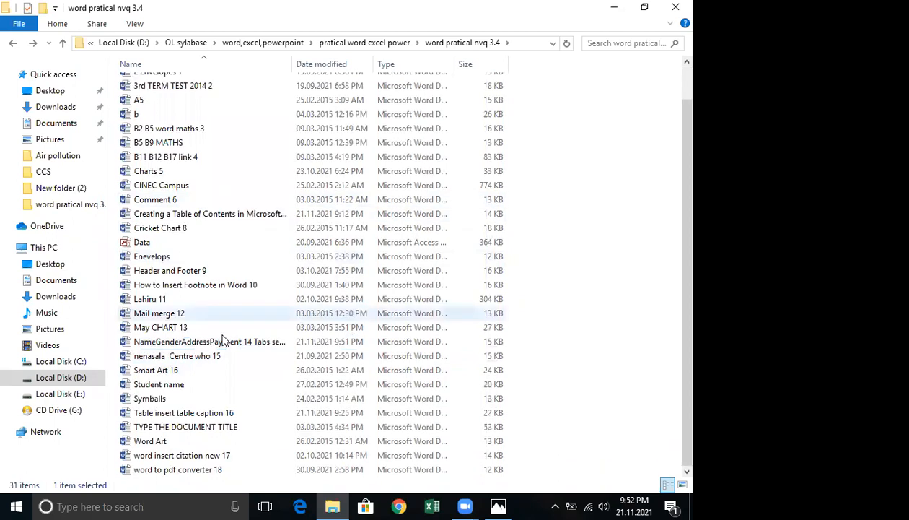
{"action": "left_click", "coordinate": [170, 417]}
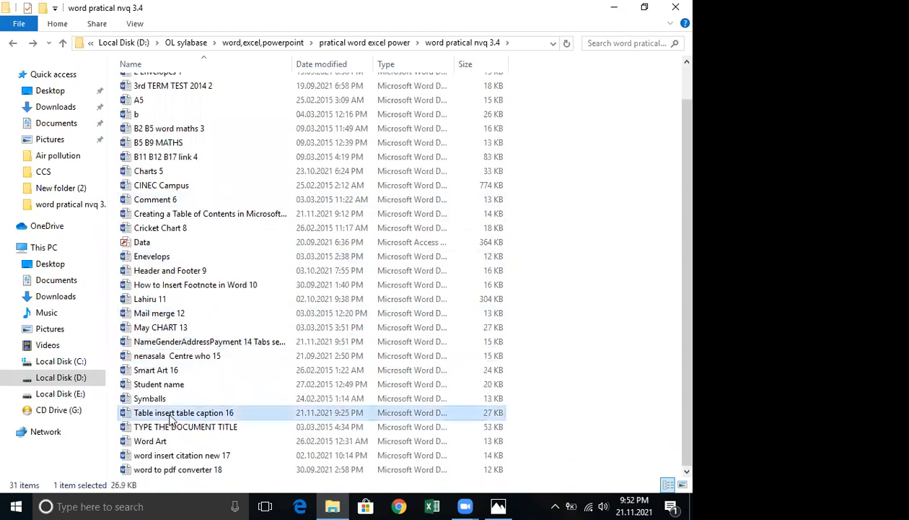
{"action": "double_click", "coordinate": [170, 417]}
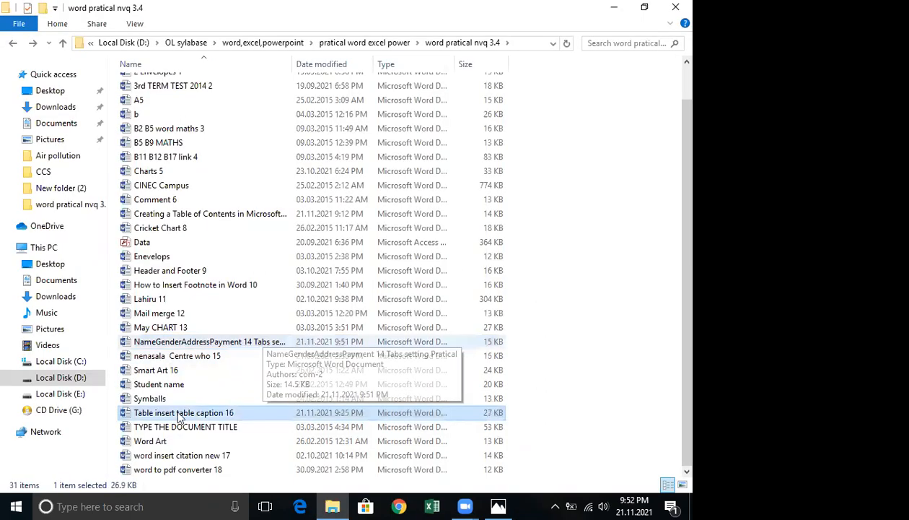
{"action": "right_click", "coordinate": [179, 413]}
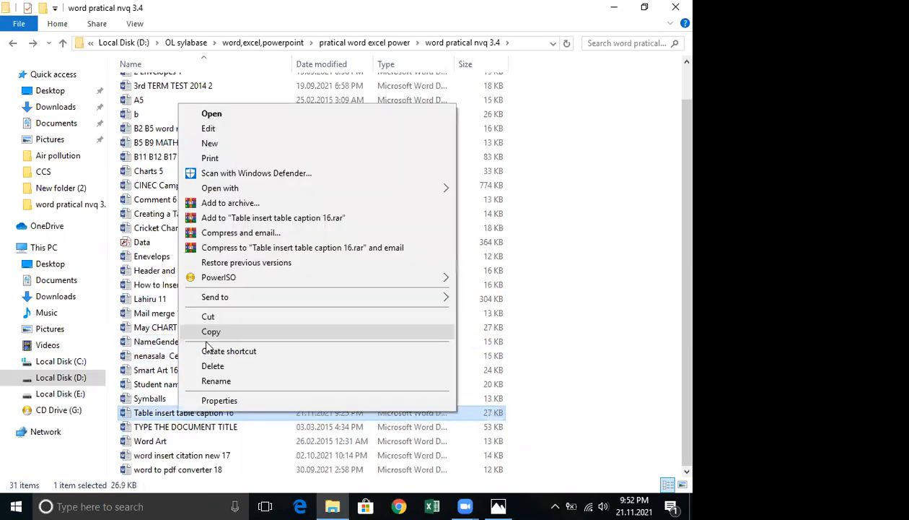
{"action": "scroll", "coordinate": [171, 128], "scroll_direction": "up", "scroll_amount": 1}
{"action": "double_click", "coordinate": [158, 95]}
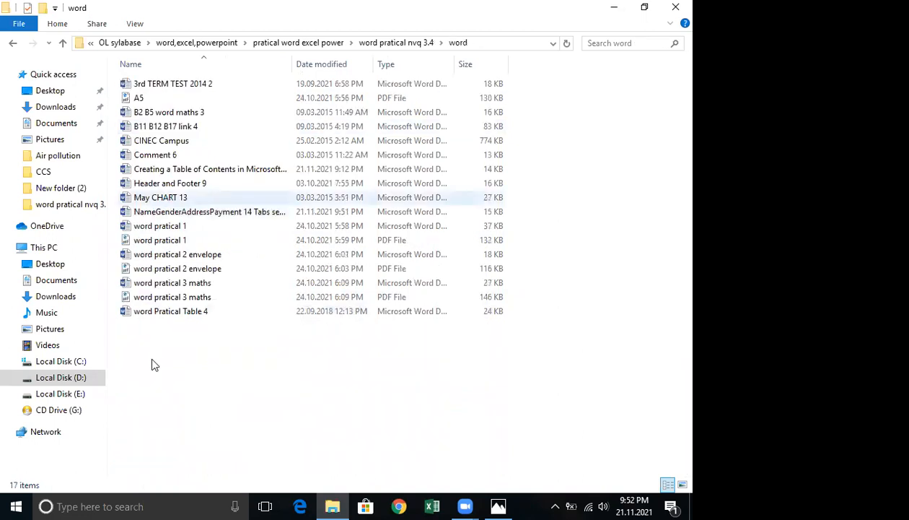
{"action": "right_click", "coordinate": [153, 356]}
{"action": "left_click", "coordinate": [185, 259]}
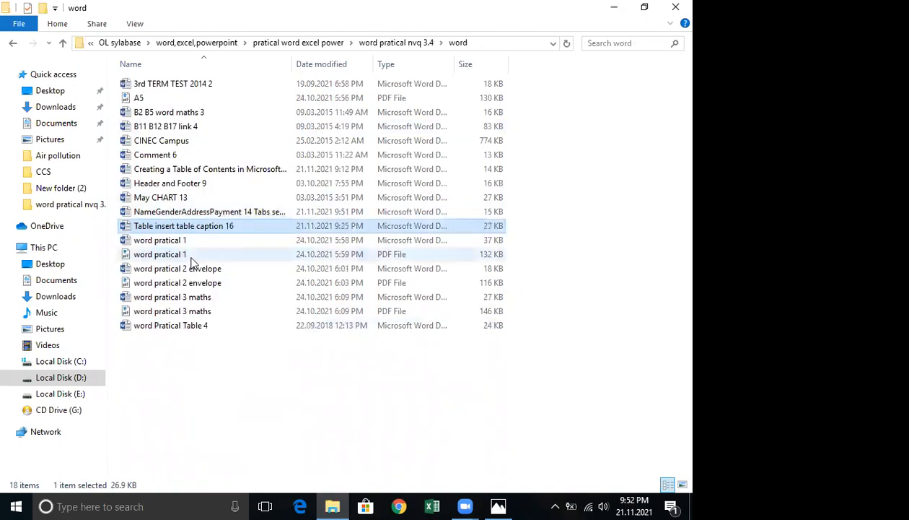
Open the "word insert citation new 17" document from the parent folder and bring up the References tools.
{"action": "key", "text": "BackSpace"}
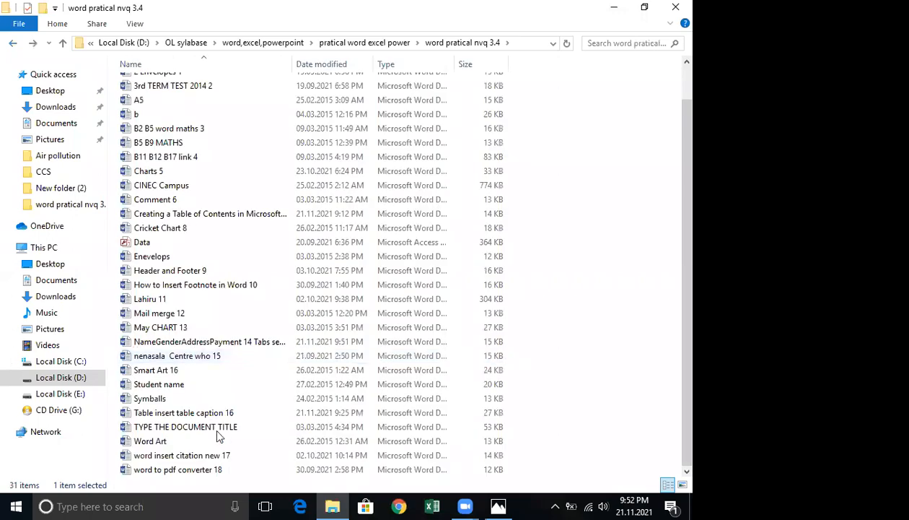
{"action": "double_click", "coordinate": [181, 456]}
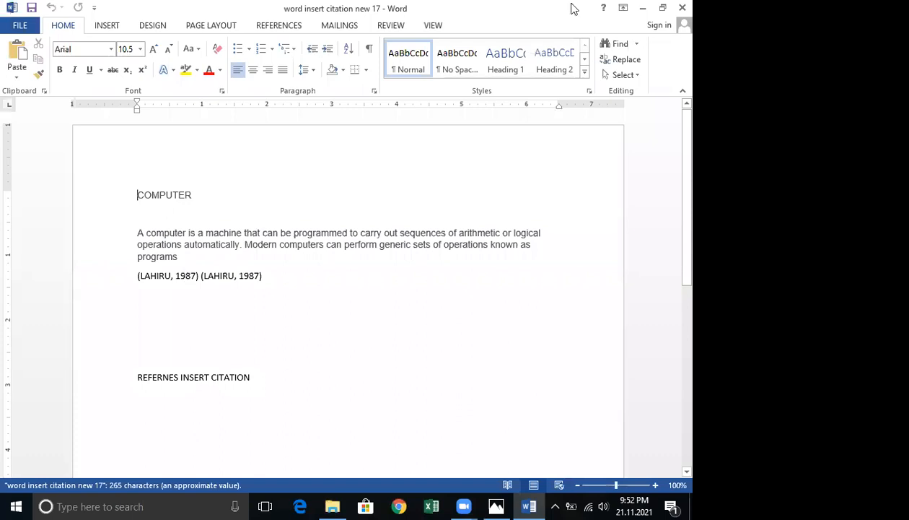
{"action": "scroll", "coordinate": [390, 28], "scroll_direction": "down", "scroll_amount": 5}
{"action": "left_click", "coordinate": [386, 26]}
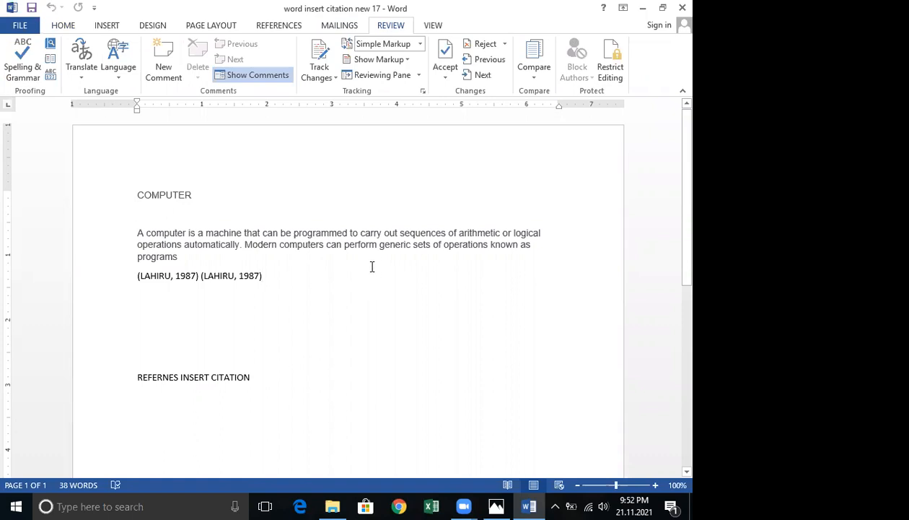
{"action": "left_click", "coordinate": [282, 27]}
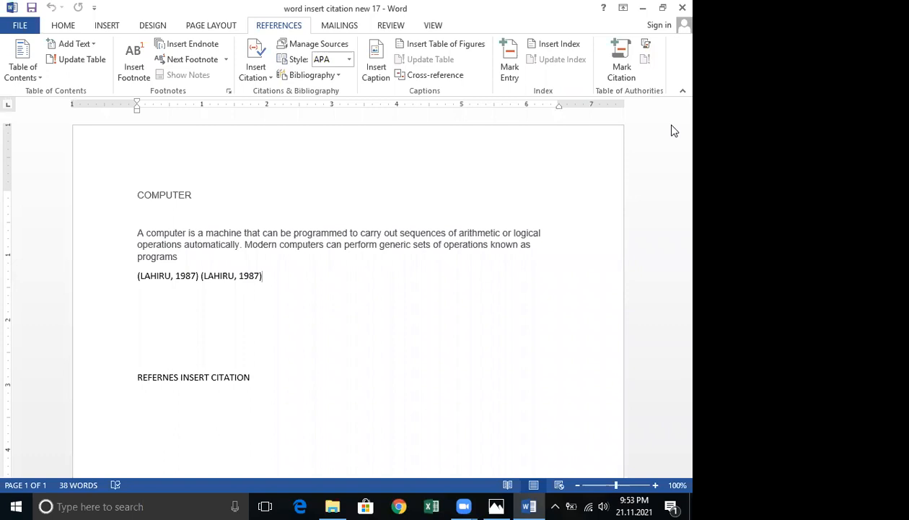
{"action": "left_click", "coordinate": [262, 80]}
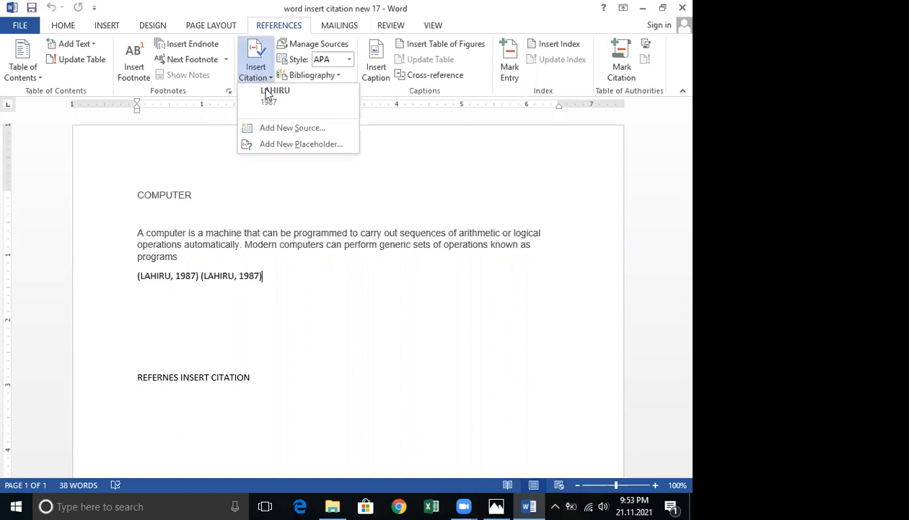
{"action": "left_click", "coordinate": [296, 131]}
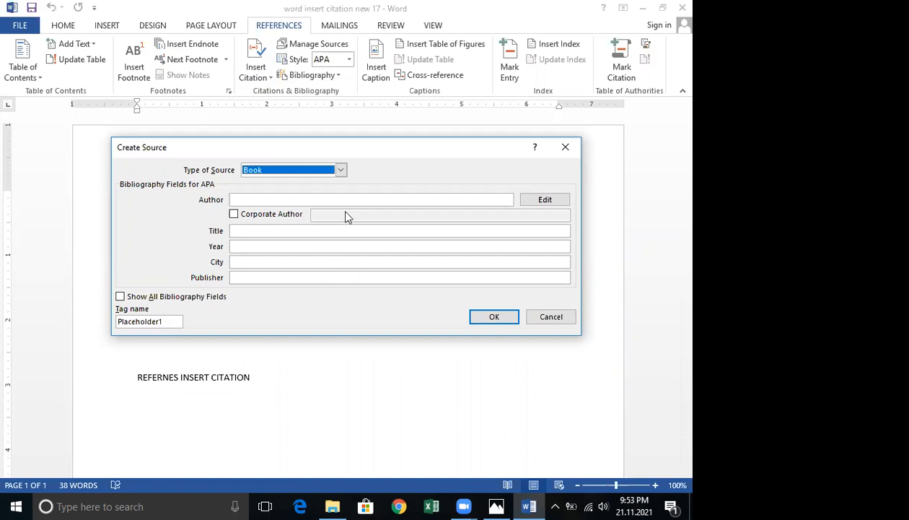
{"action": "left_click", "coordinate": [258, 199]}
{"action": "left_click", "coordinate": [242, 231]}
{"action": "left_click", "coordinate": [249, 262]}
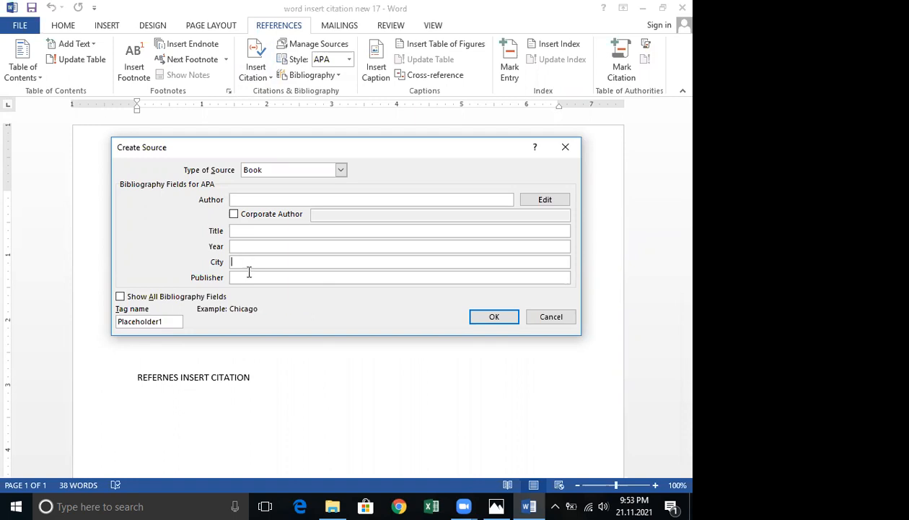
{"action": "left_click", "coordinate": [250, 277]}
{"action": "left_click", "coordinate": [246, 201]}
{"action": "left_click", "coordinate": [568, 145]}
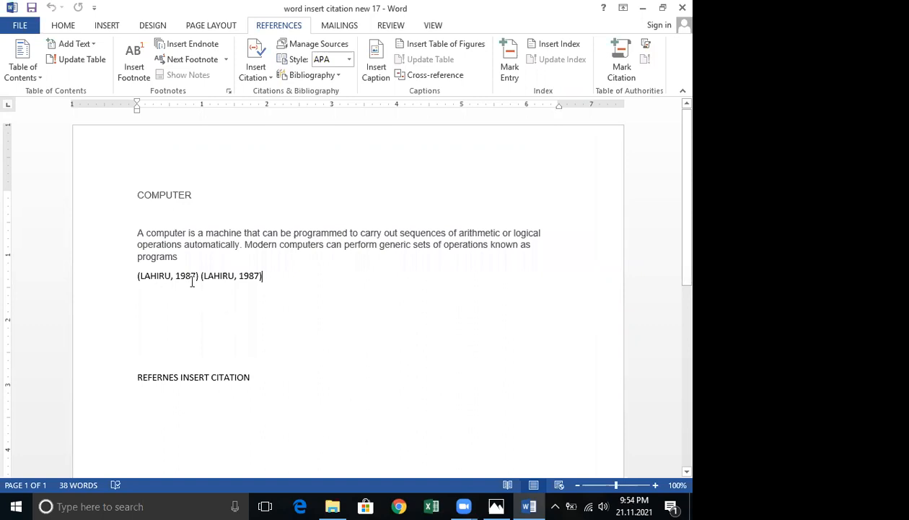
{"action": "left_click", "coordinate": [191, 281]}
{"action": "left_click", "coordinate": [205, 286]}
{"action": "left_click", "coordinate": [133, 298]}
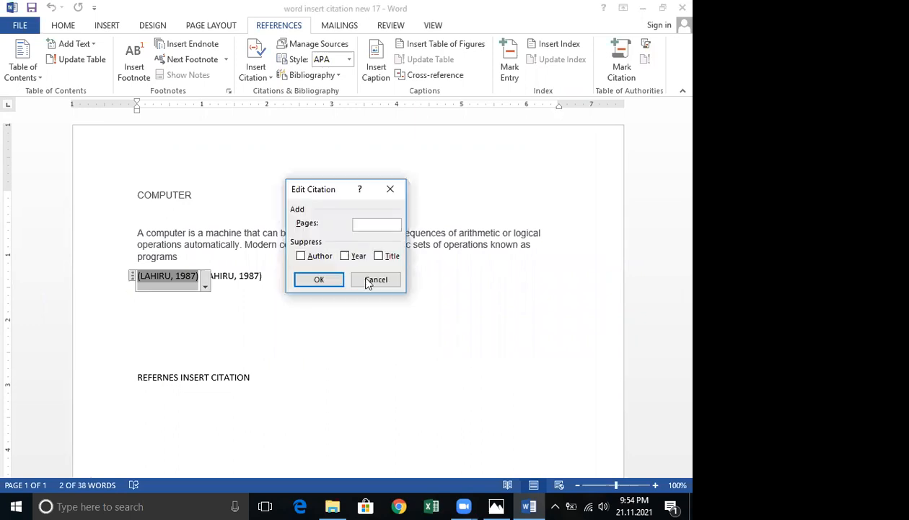
{"action": "key", "text": "Escape"}
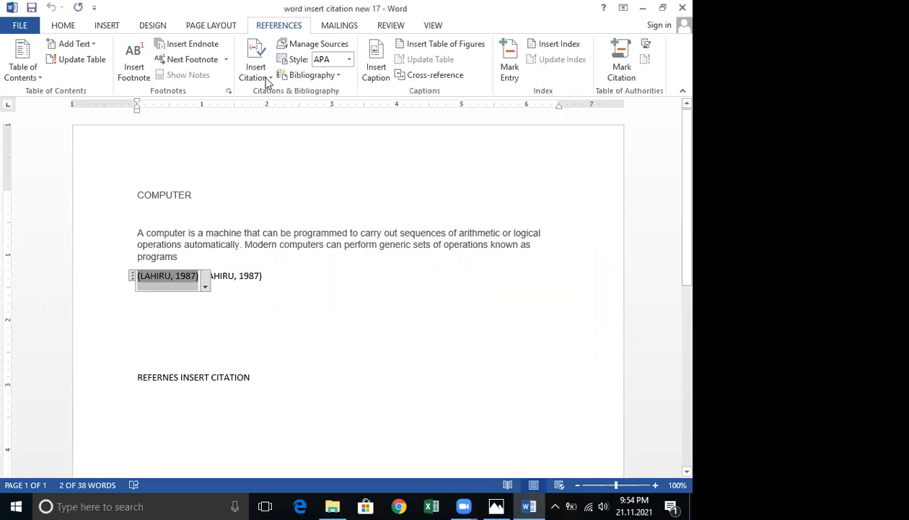
{"action": "left_click", "coordinate": [267, 80]}
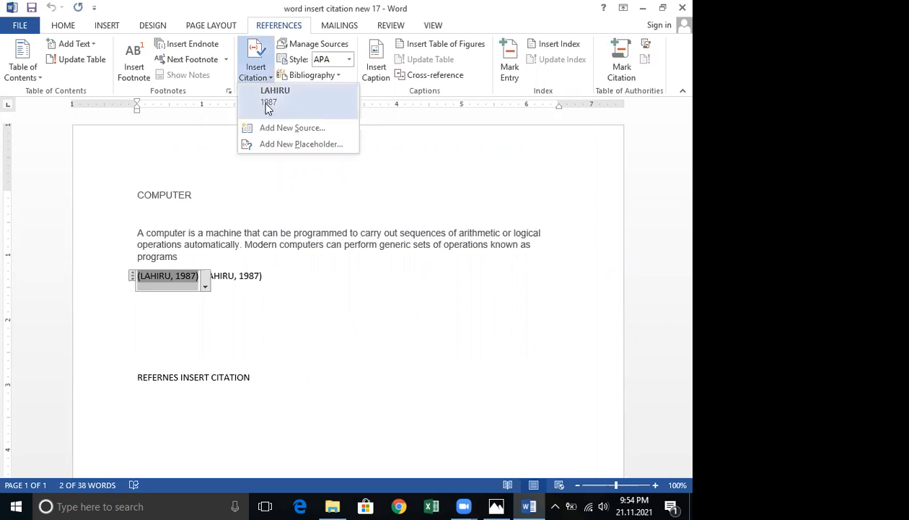
{"action": "left_click", "coordinate": [283, 136]}
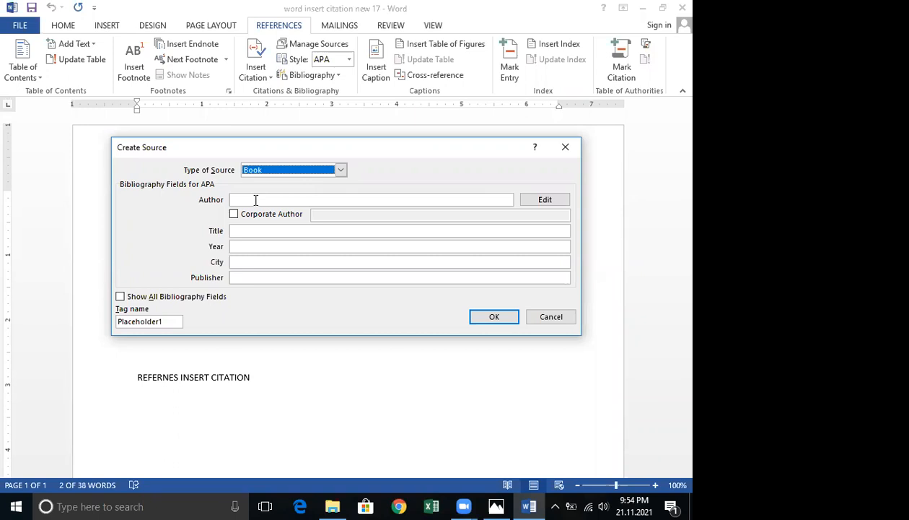
{"action": "left_click", "coordinate": [255, 200]}
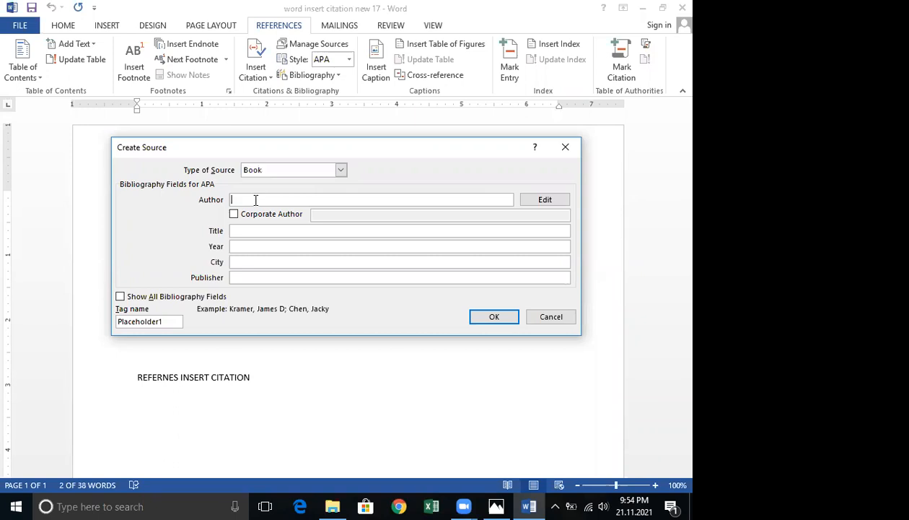
{"action": "left_click", "coordinate": [245, 229]}
{"action": "left_click", "coordinate": [244, 248]}
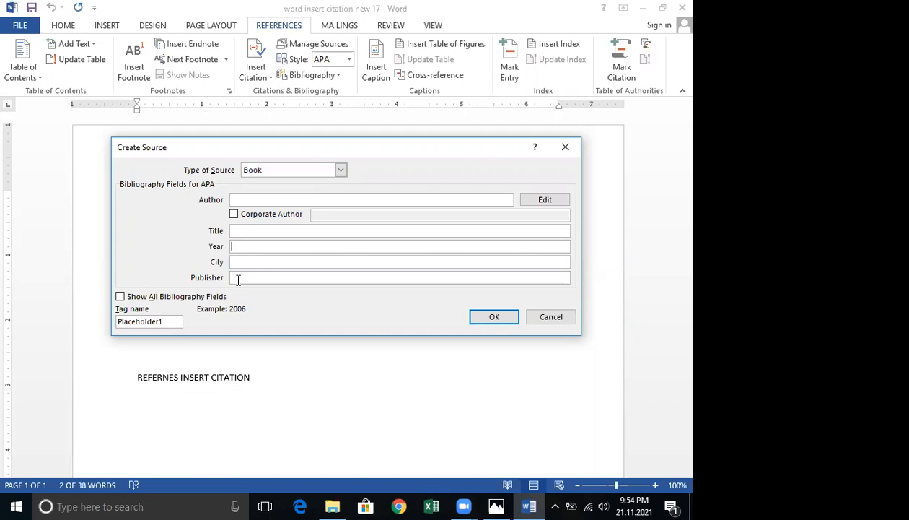
{"action": "key", "text": "Tab"}
{"action": "left_click", "coordinate": [238, 278]}
{"action": "left_click", "coordinate": [551, 318]}
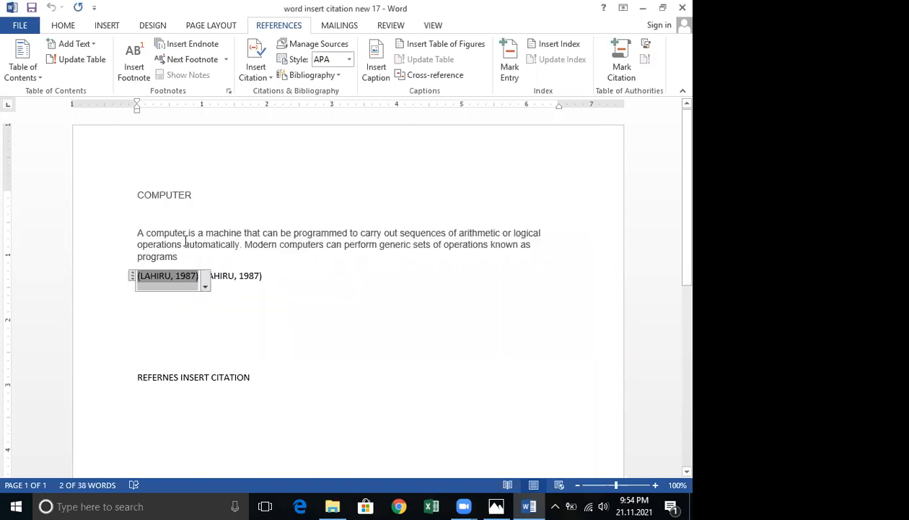
On the empty line below the citations, insert a citation from a new Book source with author ghghgh.
{"action": "left_click", "coordinate": [205, 291]}
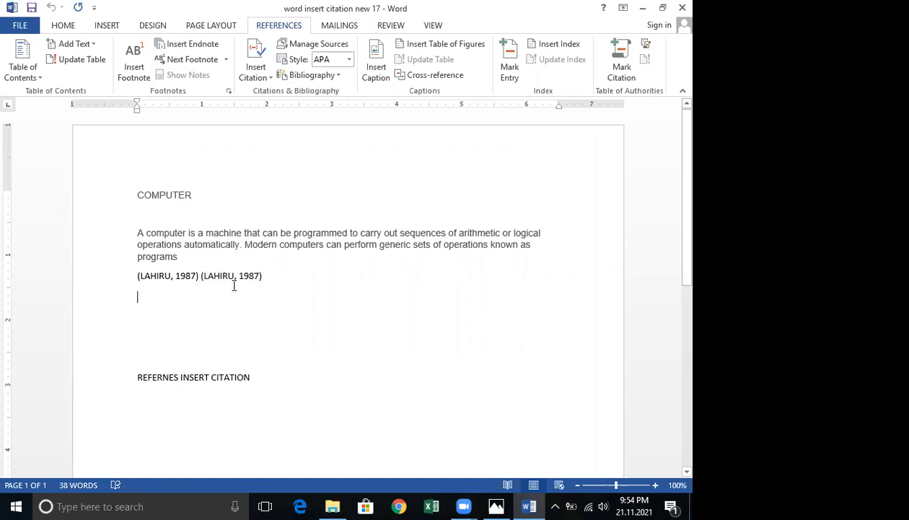
{"action": "left_click", "coordinate": [268, 72]}
{"action": "left_click", "coordinate": [271, 127]}
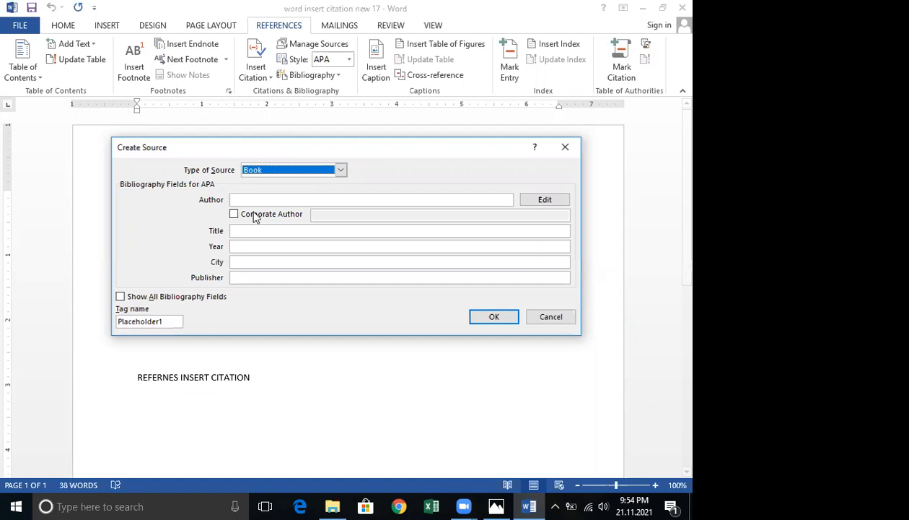
{"action": "left_click", "coordinate": [260, 199]}
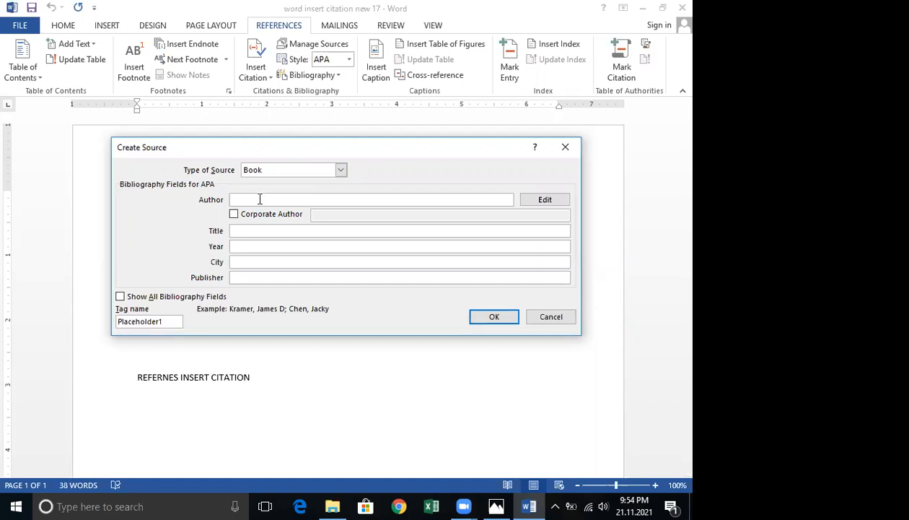
{"action": "type", "text": "ghghgh"}
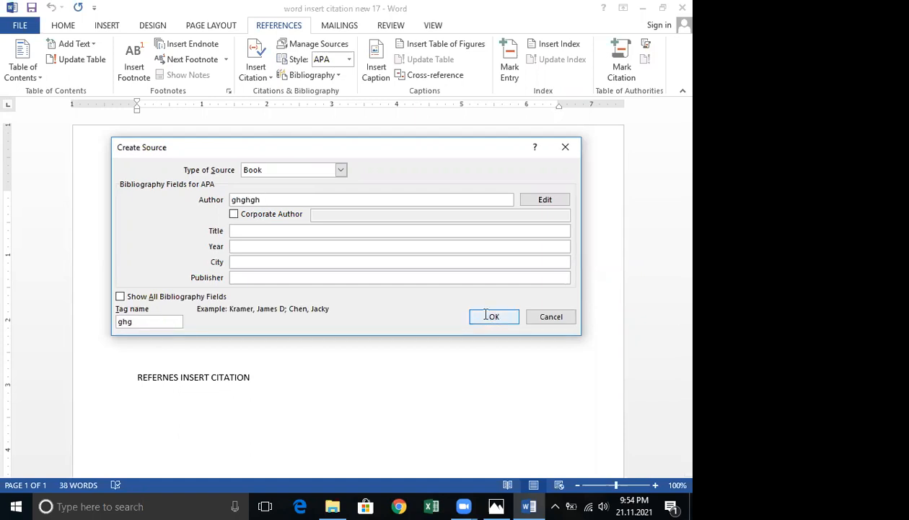
{"action": "key", "text": "Return"}
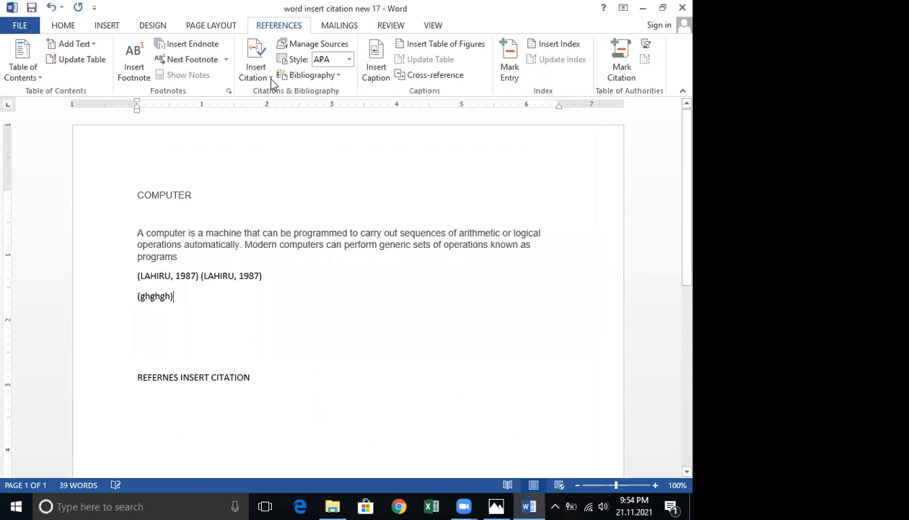
{"action": "left_click", "coordinate": [162, 298]}
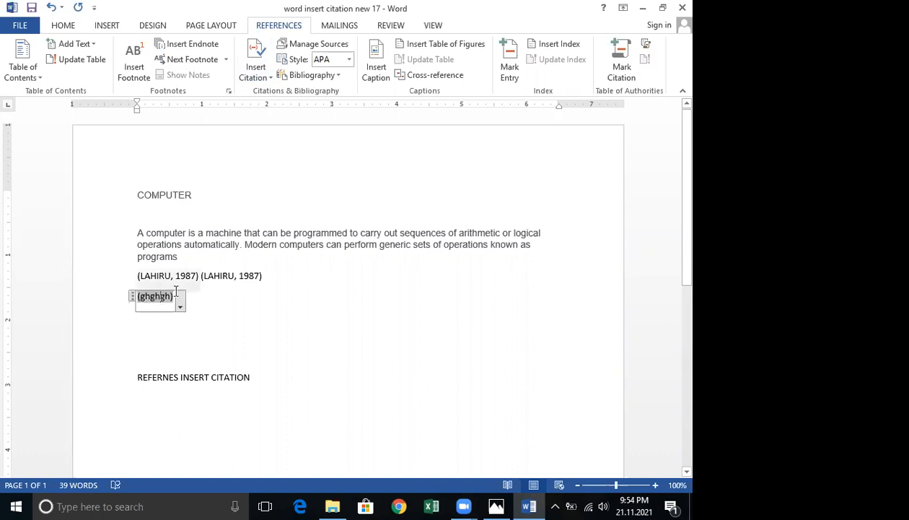
Add the existing LAHIRU 1987 source to the ghghgh citation on the line below the first citations.
{"action": "left_click", "coordinate": [271, 78]}
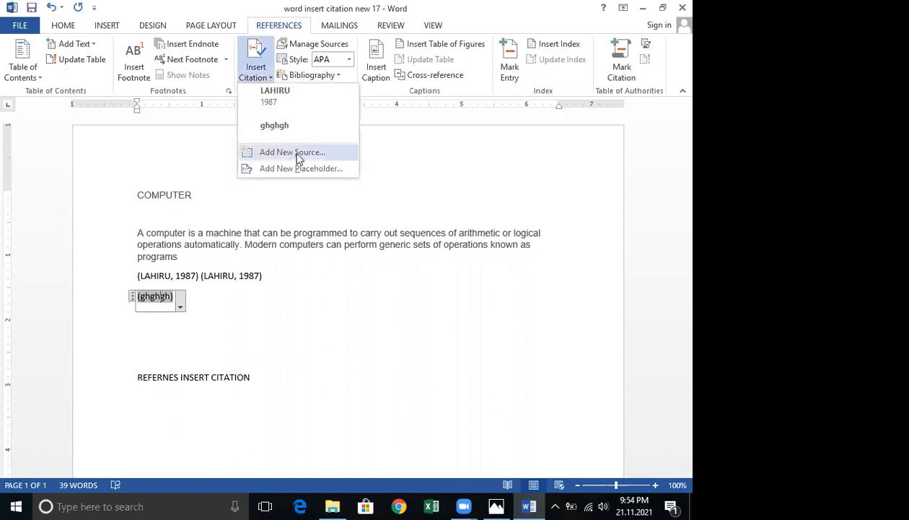
{"action": "left_click", "coordinate": [279, 99]}
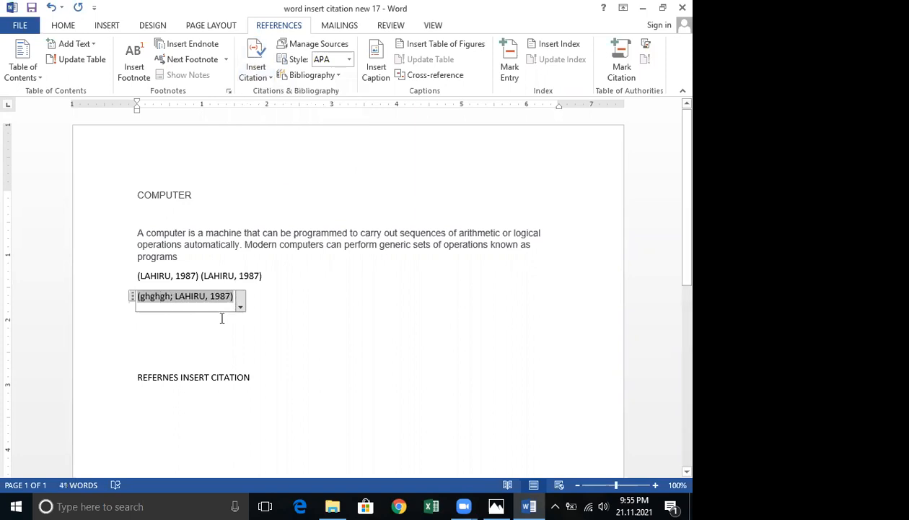
{"action": "key", "text": "Return"}
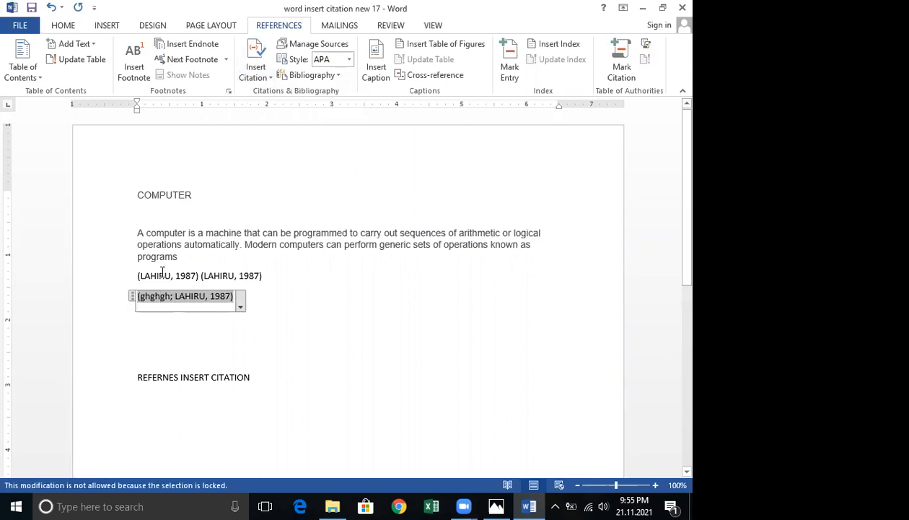
{"action": "left_click", "coordinate": [162, 273]}
{"action": "right_click", "coordinate": [161, 275]}
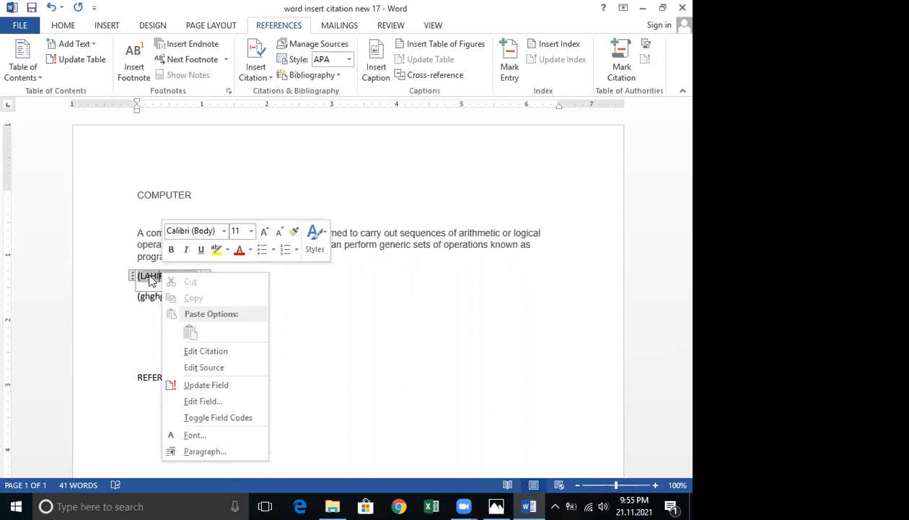
{"action": "left_click", "coordinate": [131, 275]}
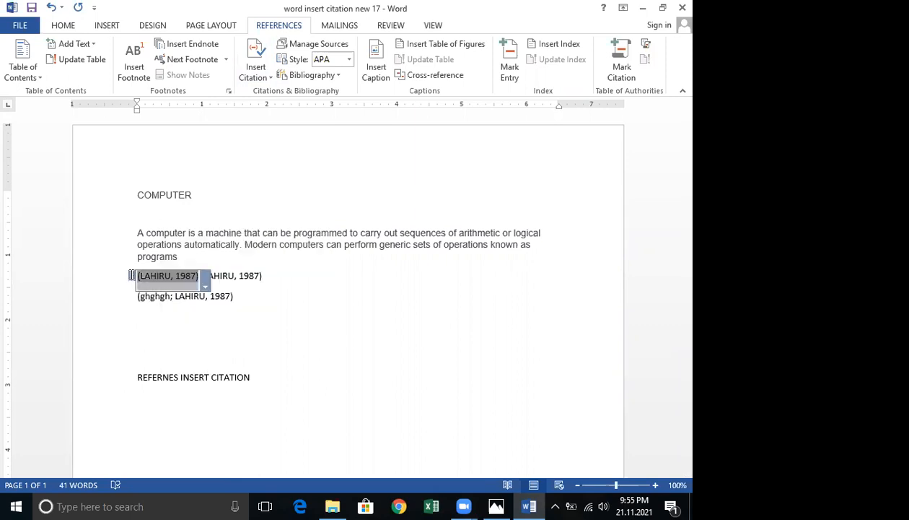
{"action": "right_click", "coordinate": [131, 276]}
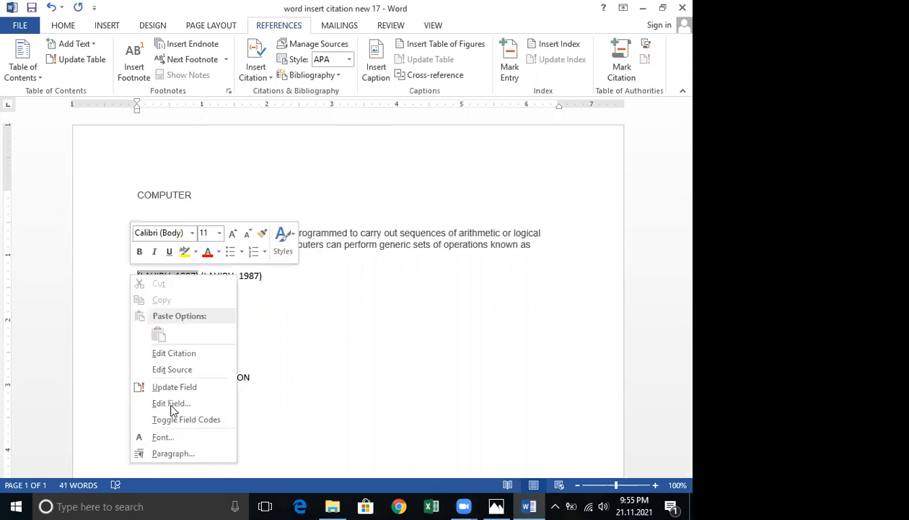
{"action": "left_click", "coordinate": [180, 406]}
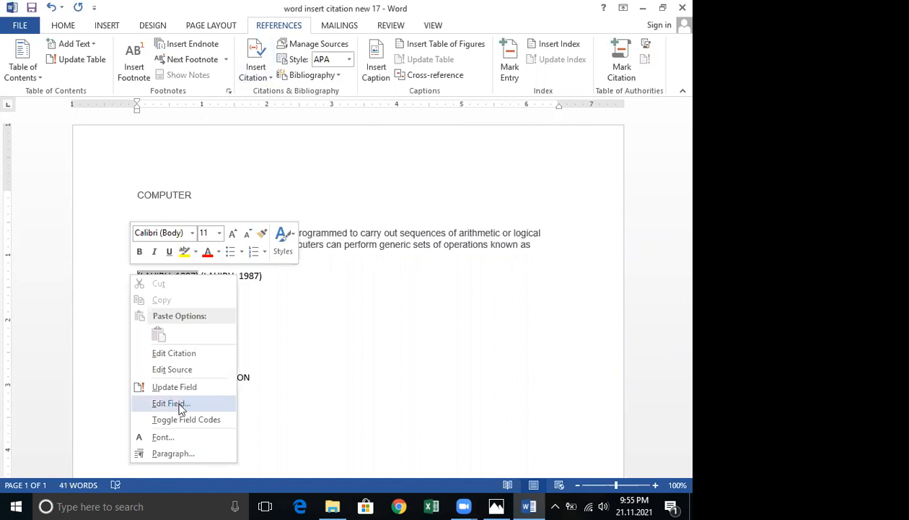
{"action": "left_click", "coordinate": [548, 372]}
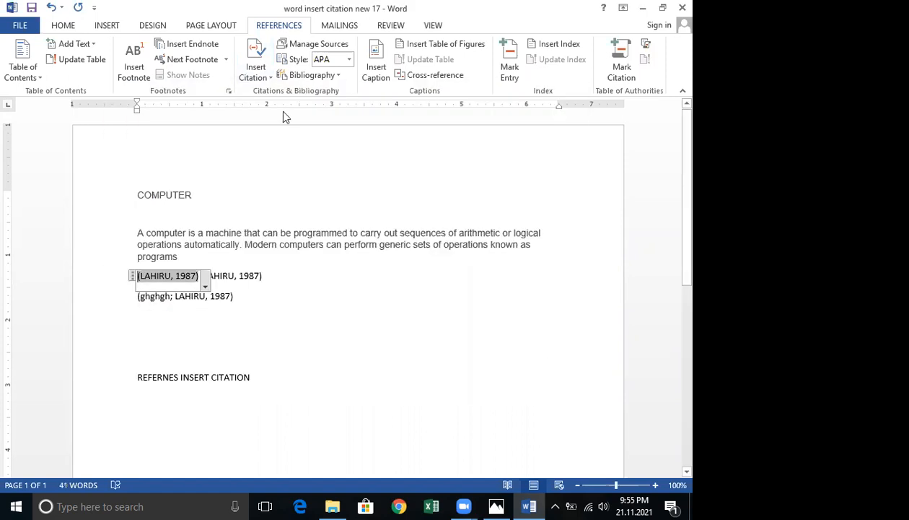
{"action": "left_click", "coordinate": [264, 77]}
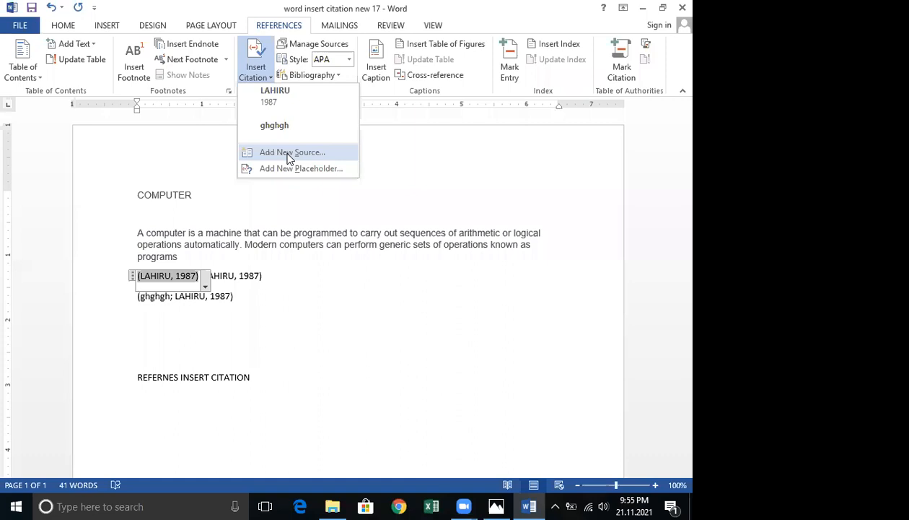
{"action": "left_click", "coordinate": [292, 152]}
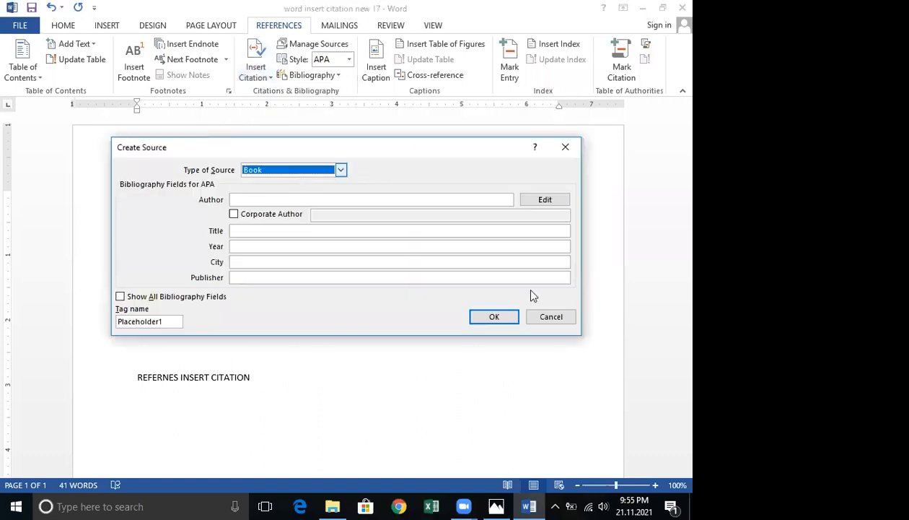
{"action": "left_click", "coordinate": [420, 202]}
{"action": "left_click", "coordinate": [545, 200]}
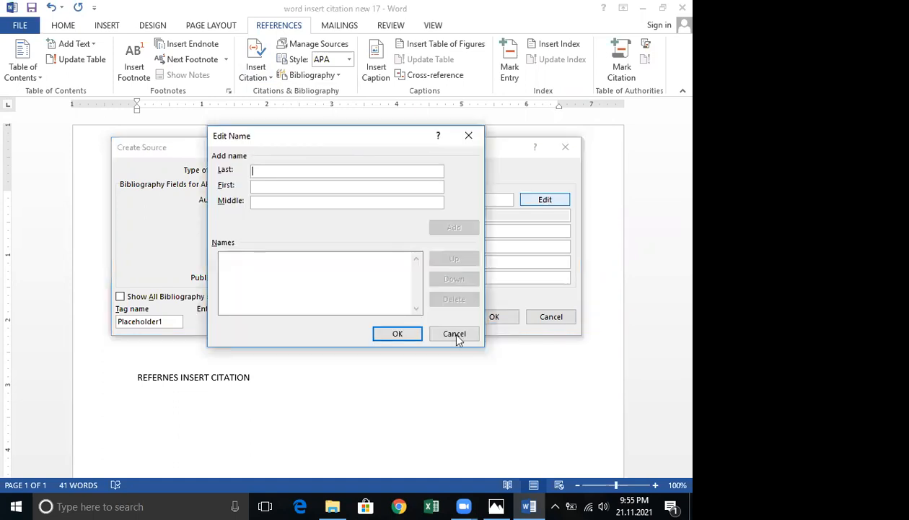
{"action": "left_click", "coordinate": [446, 336]}
{"action": "left_click", "coordinate": [553, 318]}
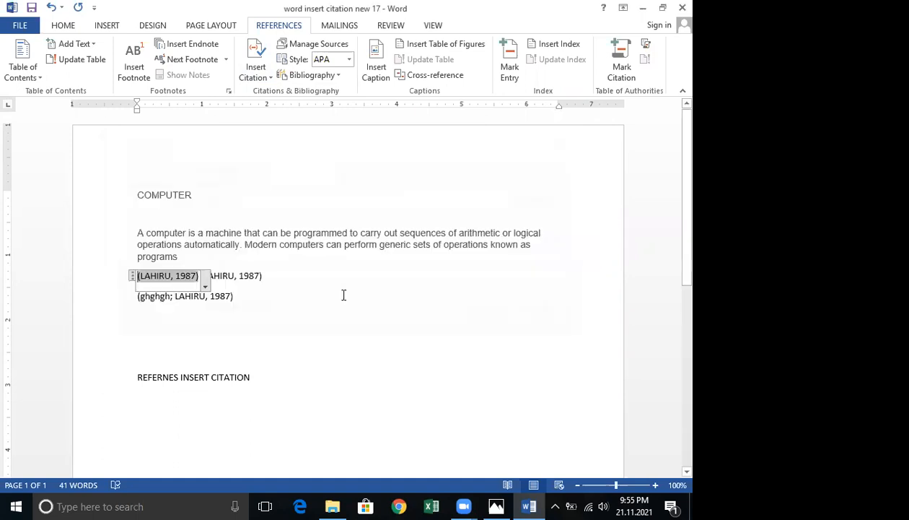
Remove the ghghgh source from the second-line citation, leaving only the LAHIRU 1987 reference.
{"action": "left_click", "coordinate": [136, 298]}
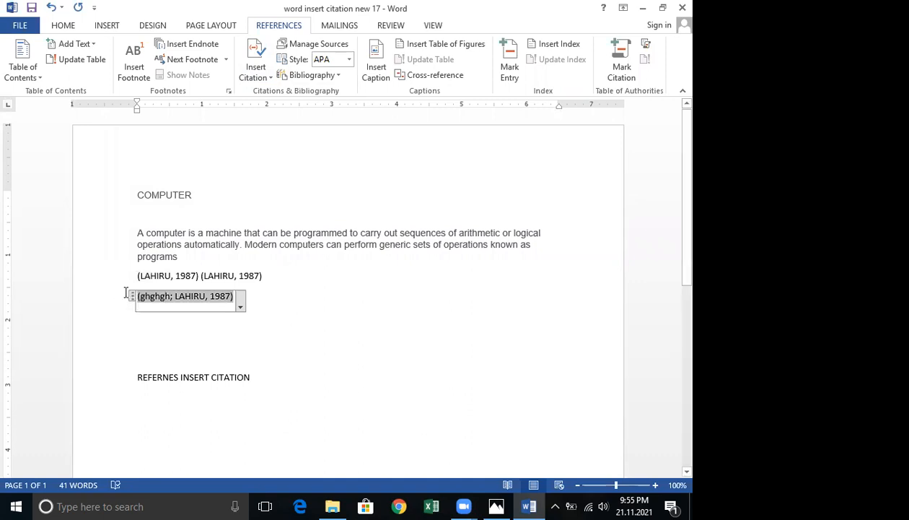
{"action": "key", "text": "Delete"}
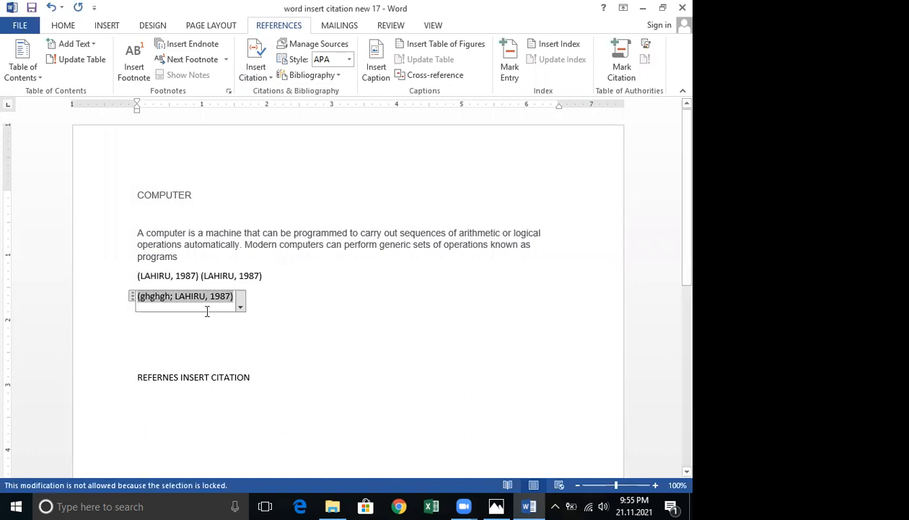
{"action": "left_click", "coordinate": [240, 307]}
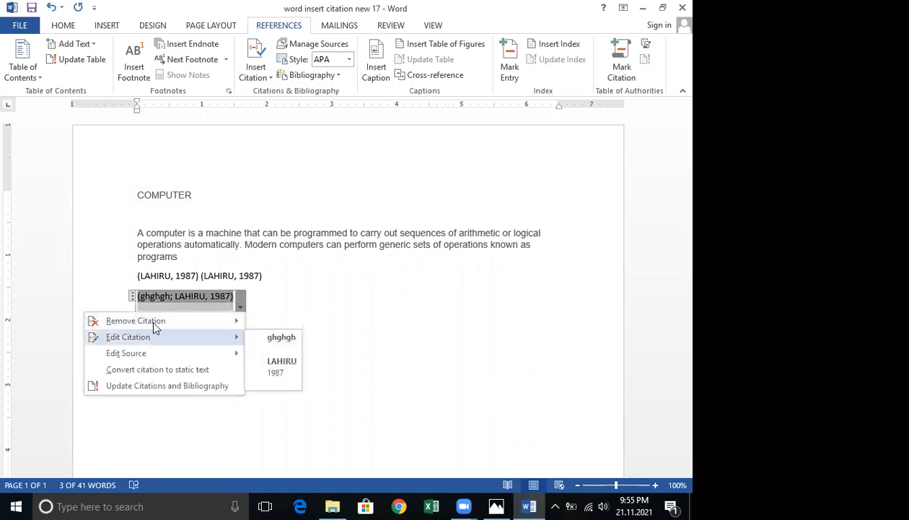
{"action": "mouse_move", "coordinate": [153, 324]}
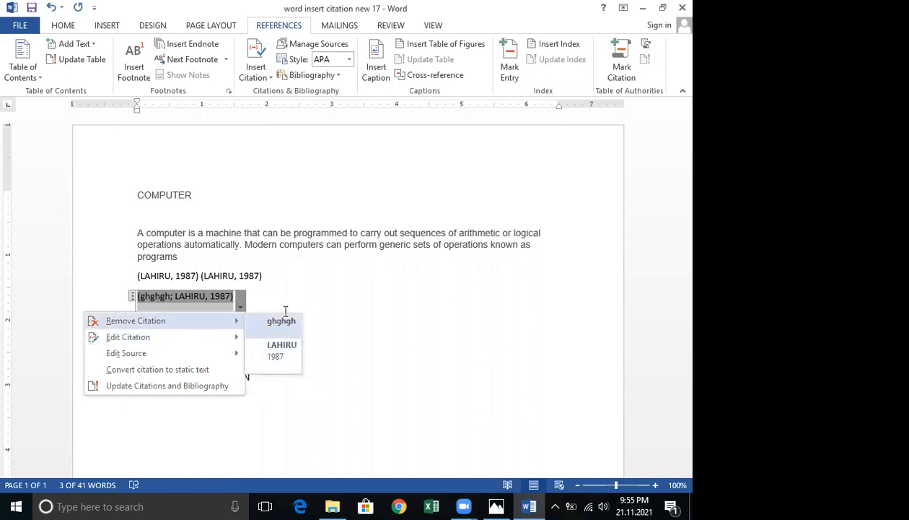
{"action": "left_click", "coordinate": [280, 322]}
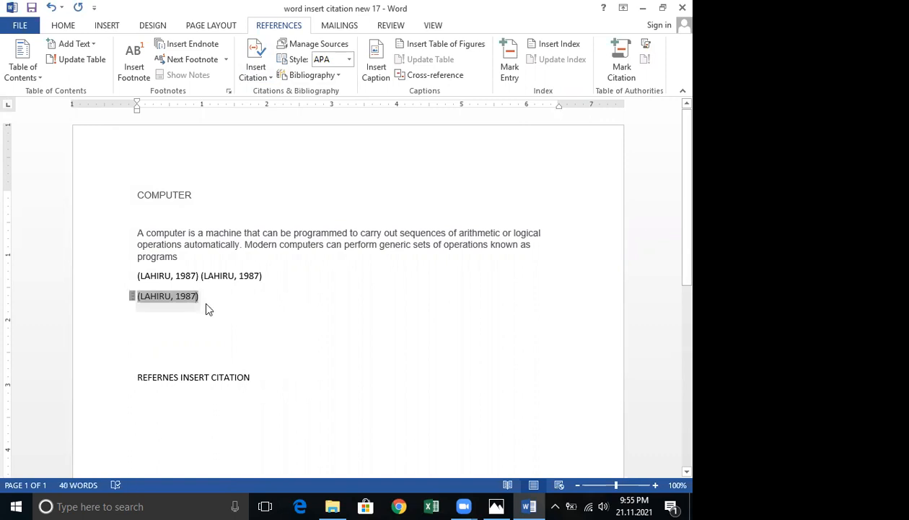
{"action": "left_click", "coordinate": [205, 308]}
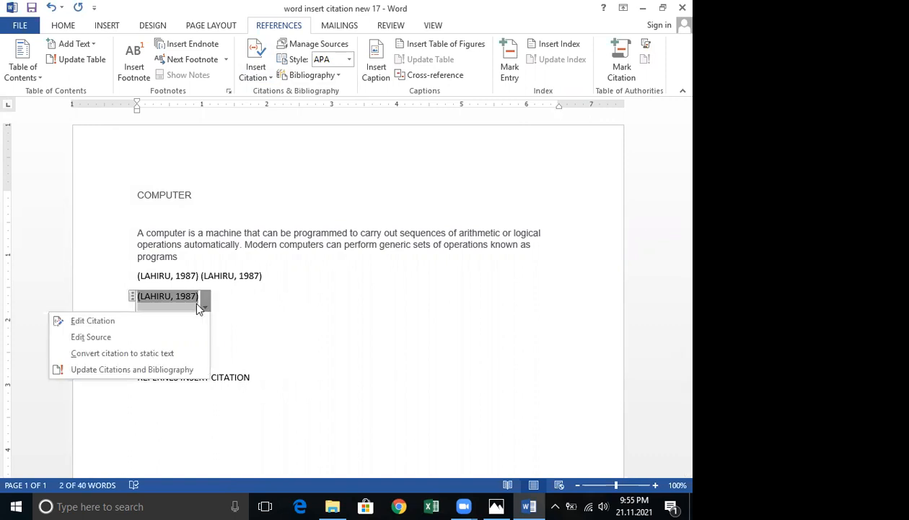
{"action": "left_click", "coordinate": [269, 77]}
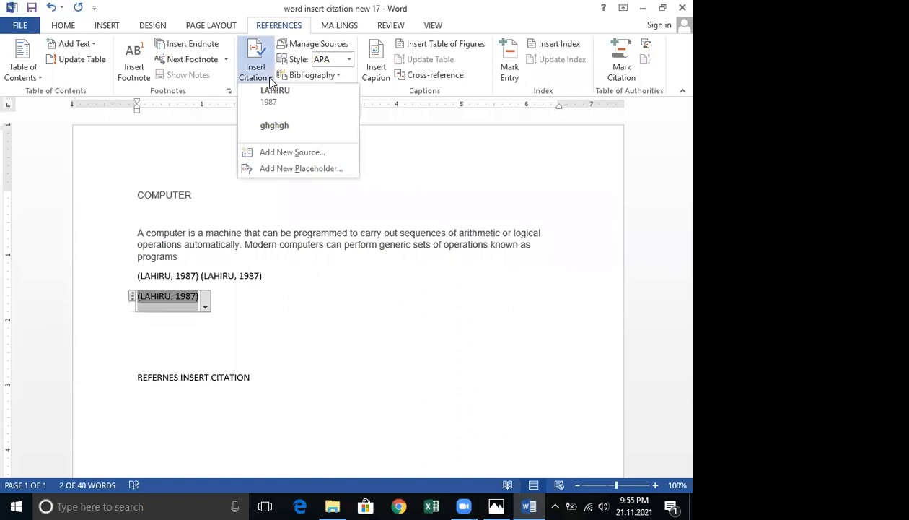
{"action": "left_click", "coordinate": [328, 150]}
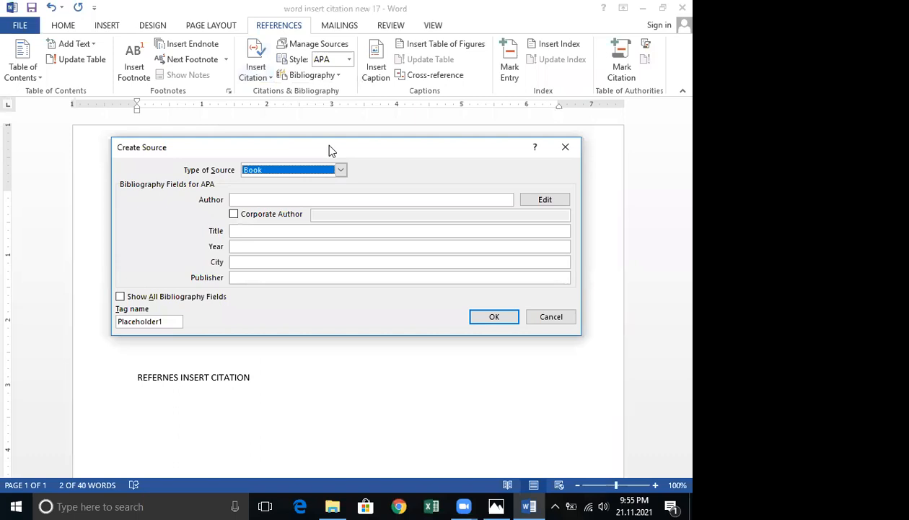
{"action": "left_click_drag", "start_coordinate": [315, 144], "coordinate": [383, 74]}
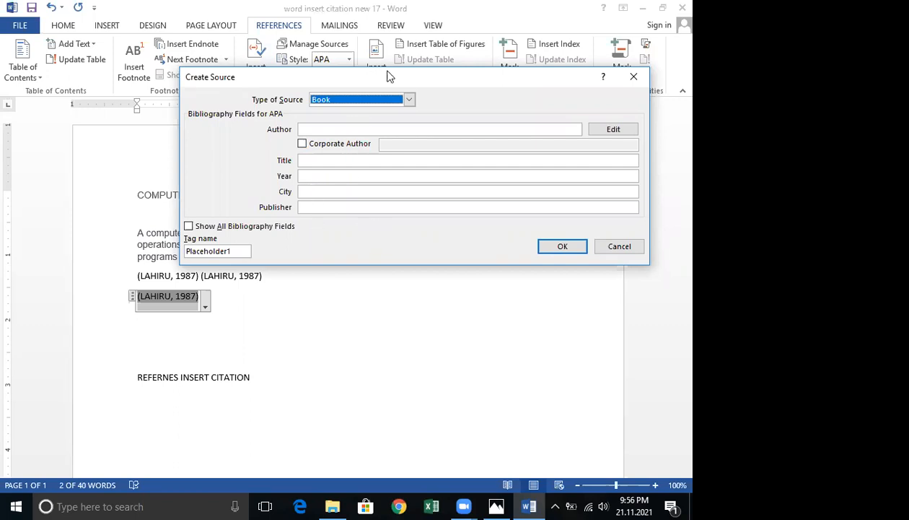
{"action": "left_click_drag", "start_coordinate": [388, 73], "coordinate": [319, 84]}
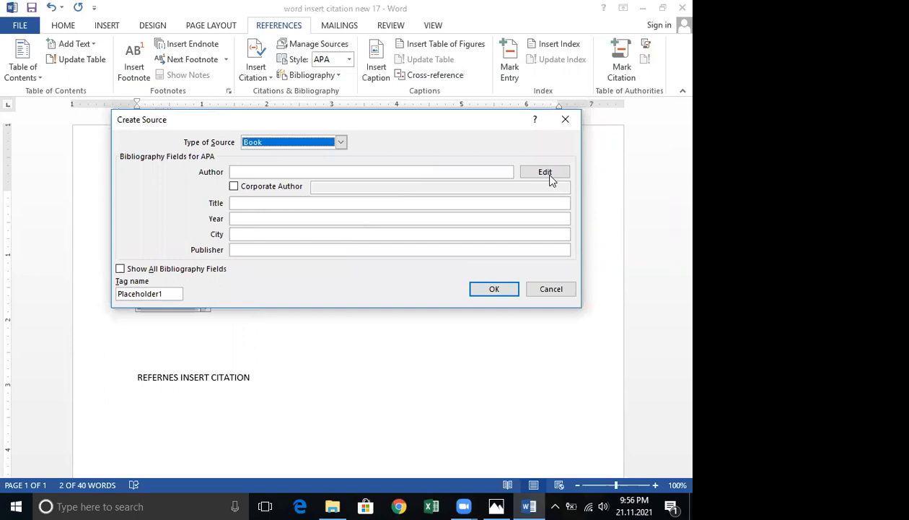
{"action": "left_click", "coordinate": [545, 174]}
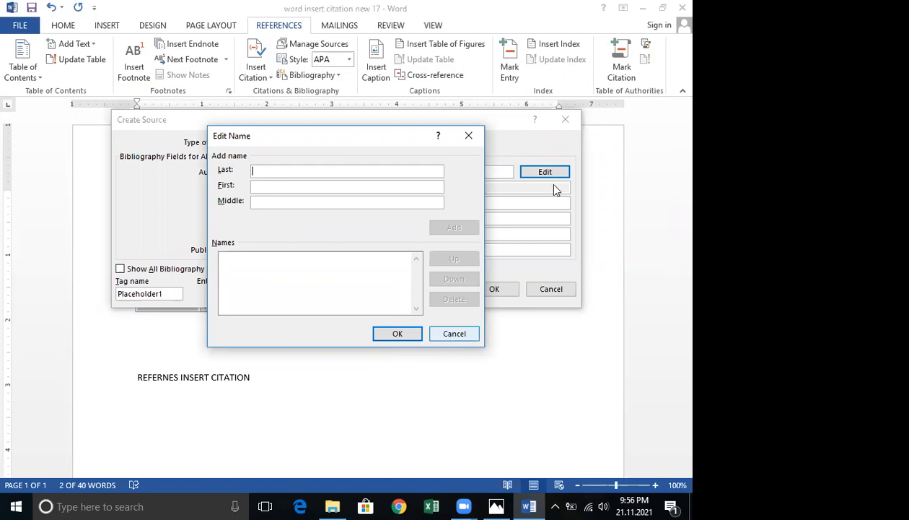
{"action": "key", "text": "Escape"}
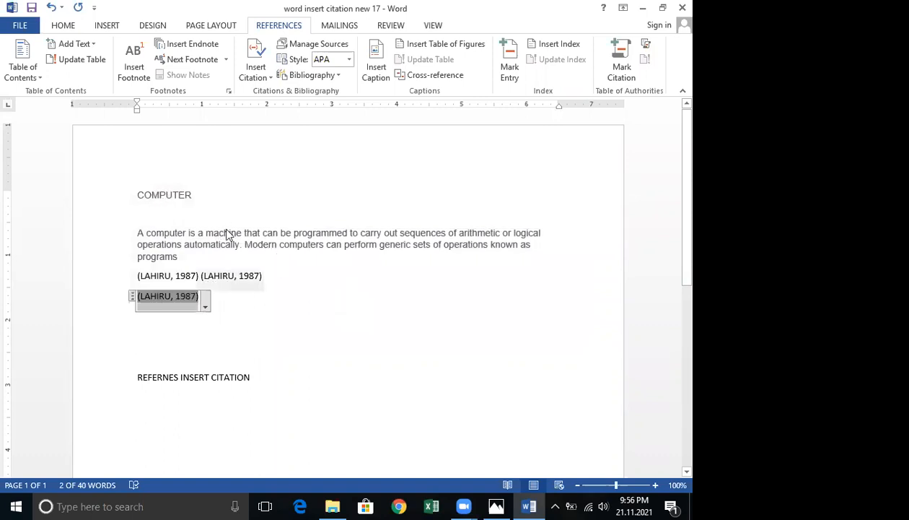
{"action": "left_click", "coordinate": [265, 81]}
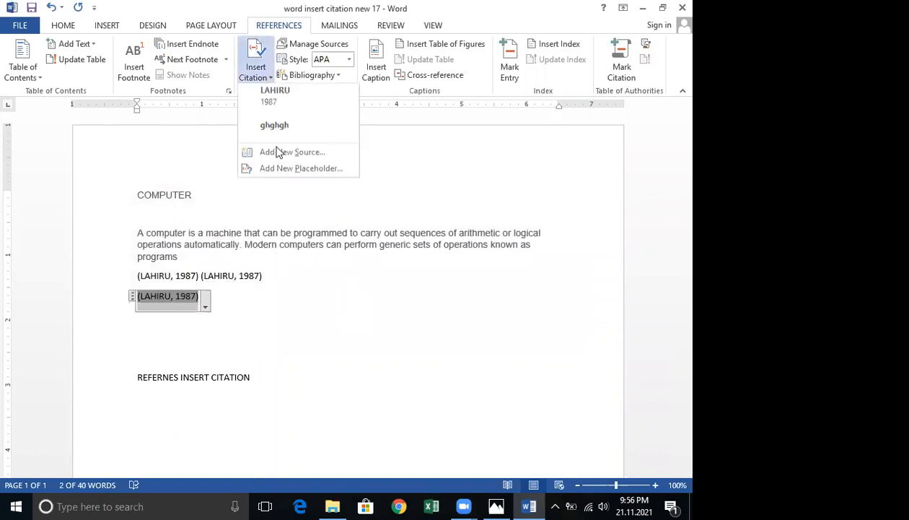
{"action": "left_click", "coordinate": [277, 152]}
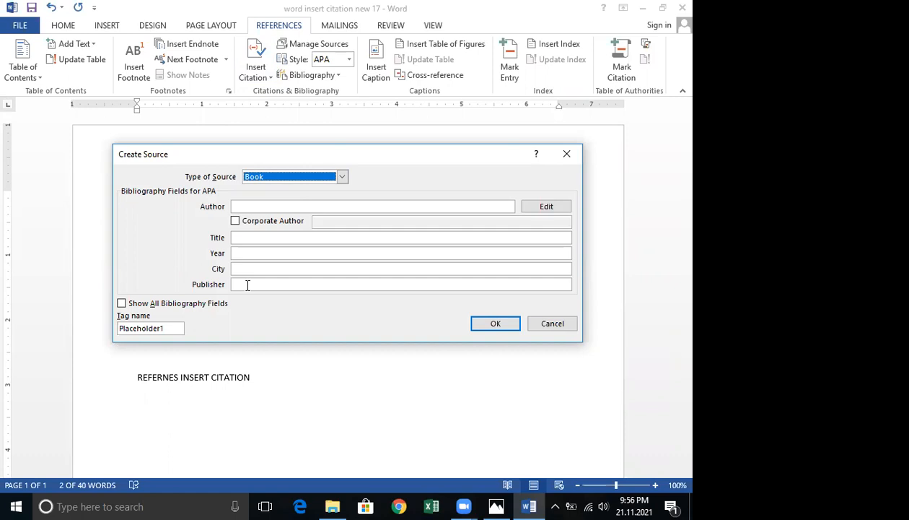
{"action": "left_click", "coordinate": [547, 323]}
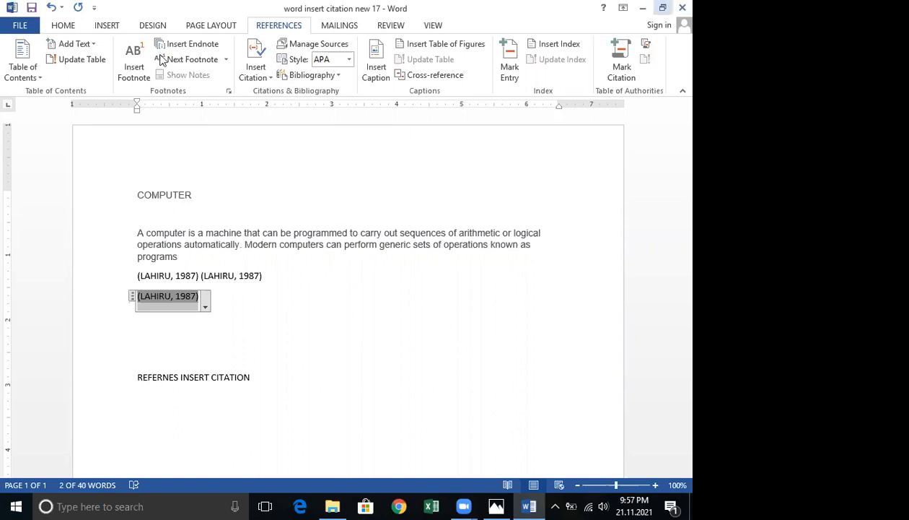
Toggle the formatting marks on and off to inspect the document's paragraph marks around the citations.
{"action": "left_click", "coordinate": [63, 25]}
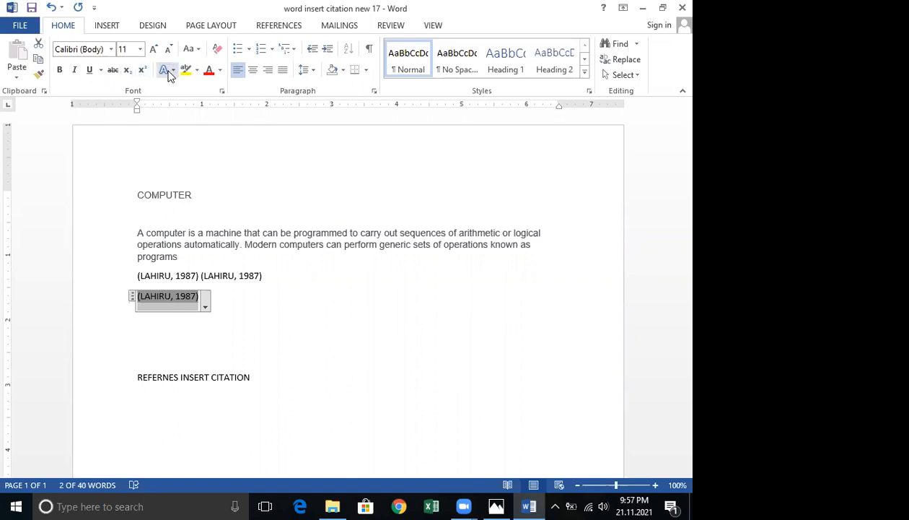
{"action": "left_click", "coordinate": [218, 51]}
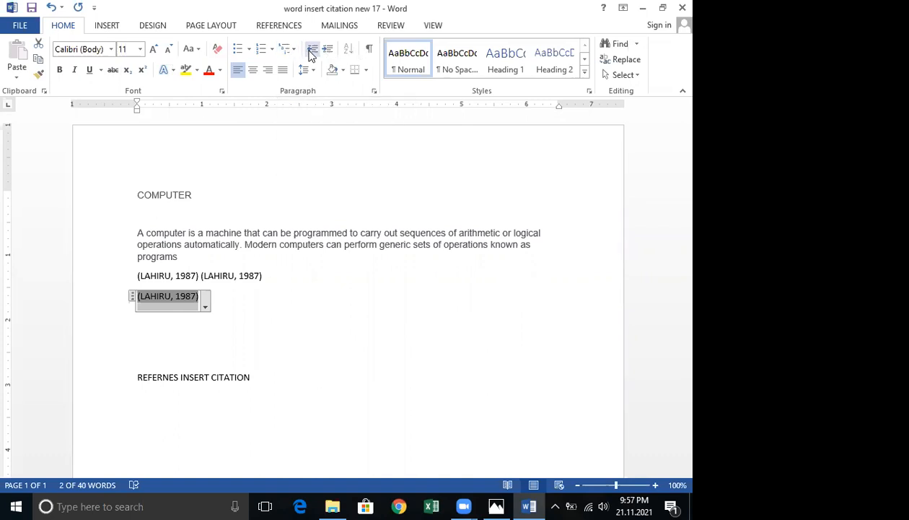
{"action": "left_click", "coordinate": [369, 50]}
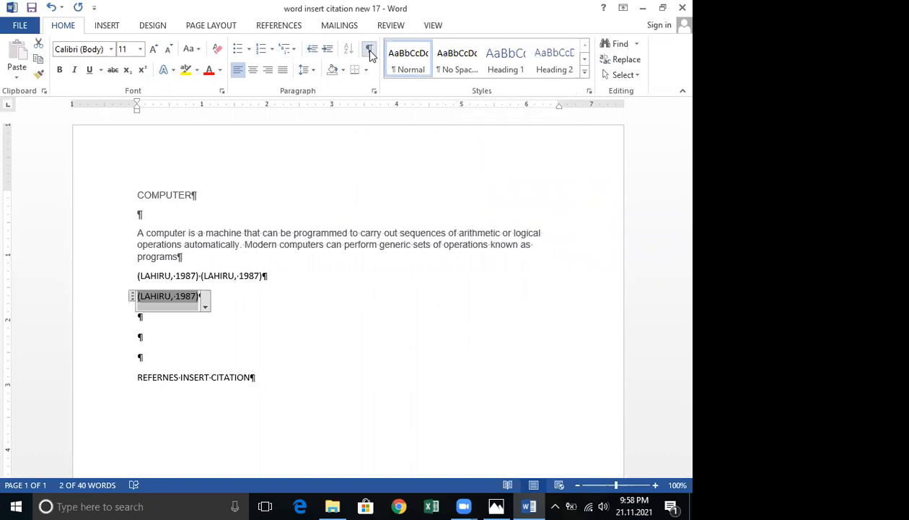
{"action": "left_click", "coordinate": [369, 52]}
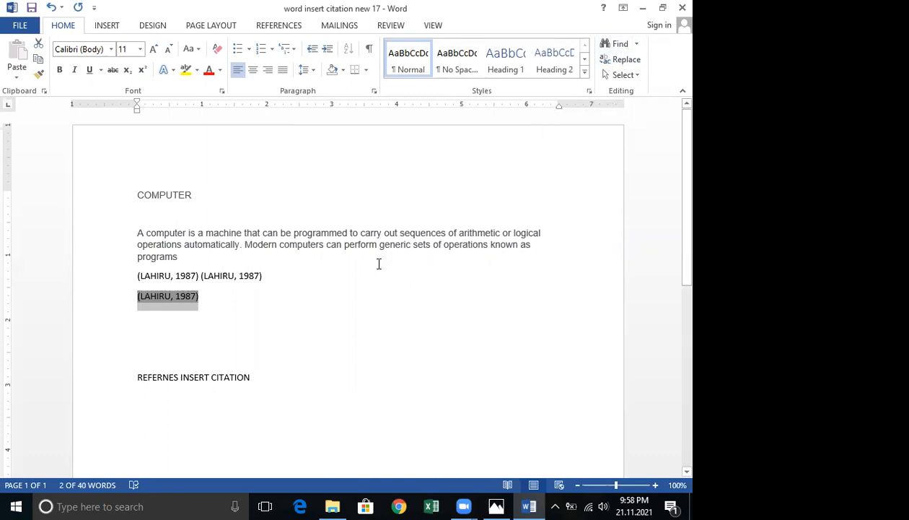
Search the document for the word computer in the Navigation pane.
{"action": "key", "text": "ctrl+f"}
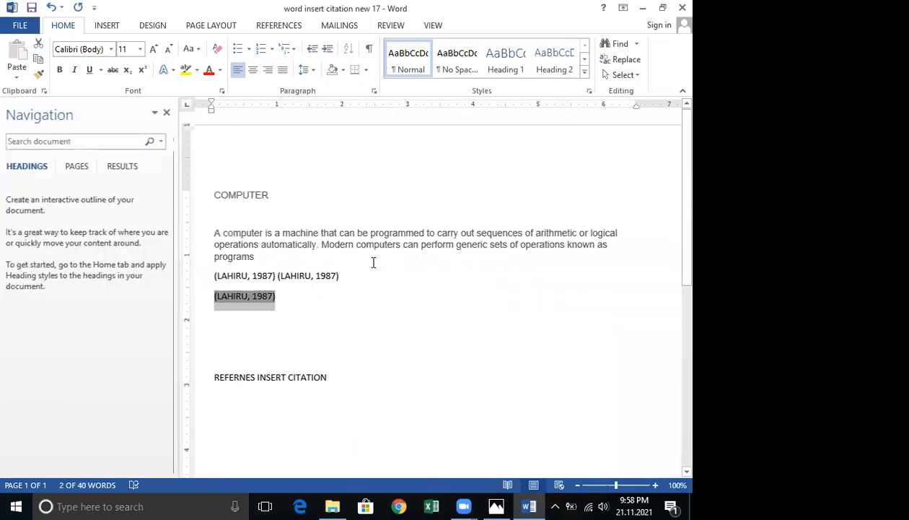
{"action": "key", "text": "ctrl+f"}
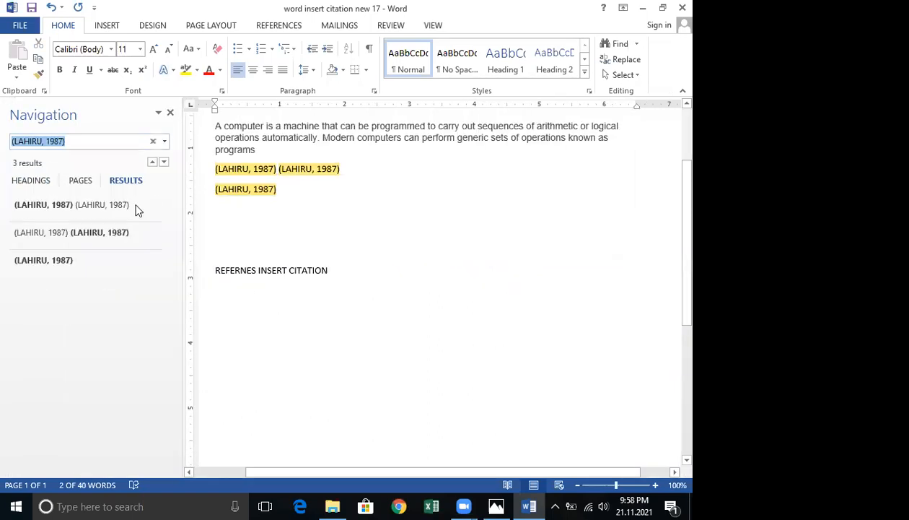
{"action": "scroll", "coordinate": [179, 234], "scroll_direction": "up", "scroll_amount": 3}
{"action": "key", "text": "BackSpace"}
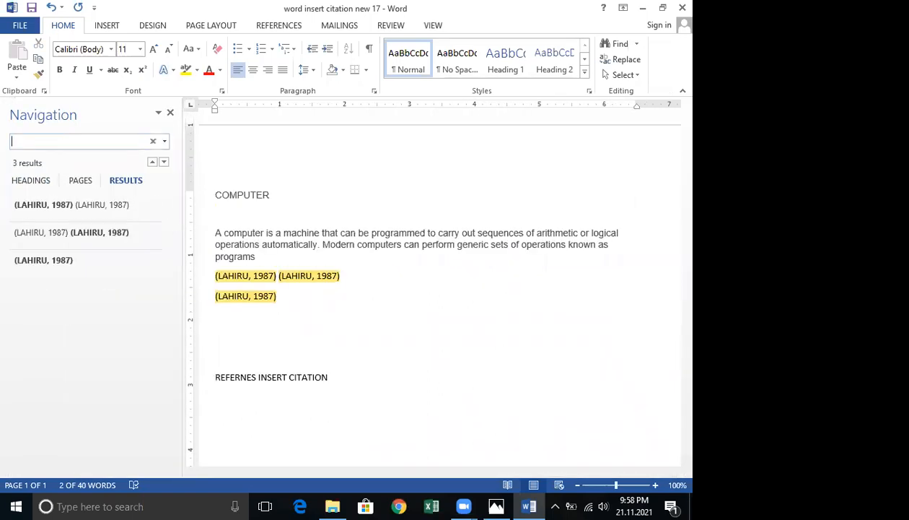
{"action": "type", "text": "comp"}
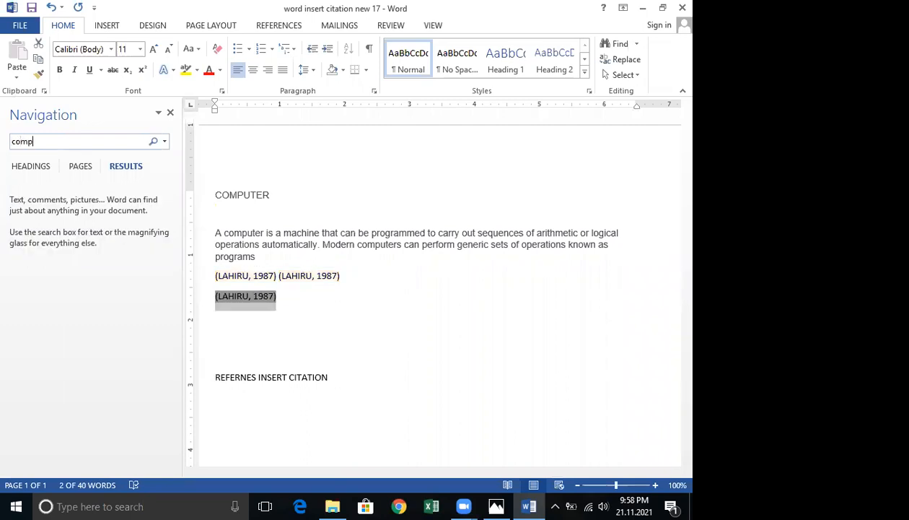
{"action": "type", "text": "uter"}
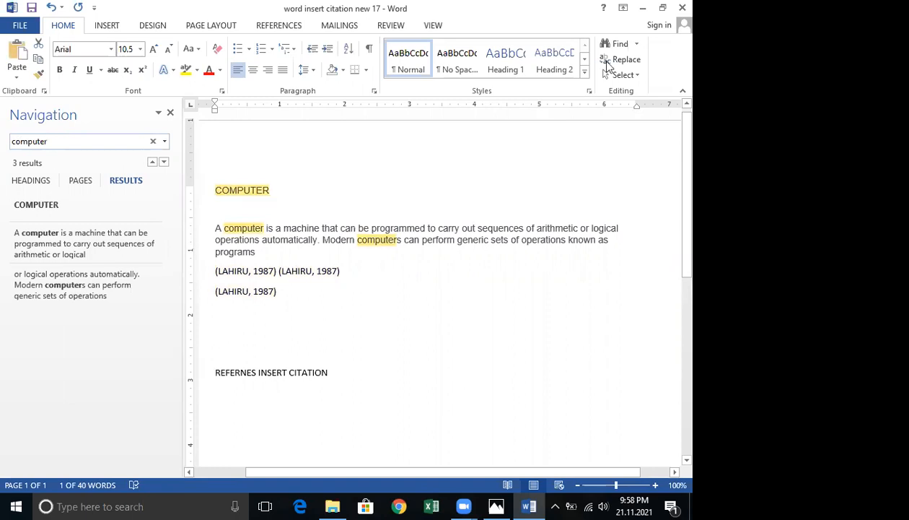
Replace the COMPUTER heading with madusanka using Find and Replace, then close the dialog.
{"action": "key", "text": "ctrl+h"}
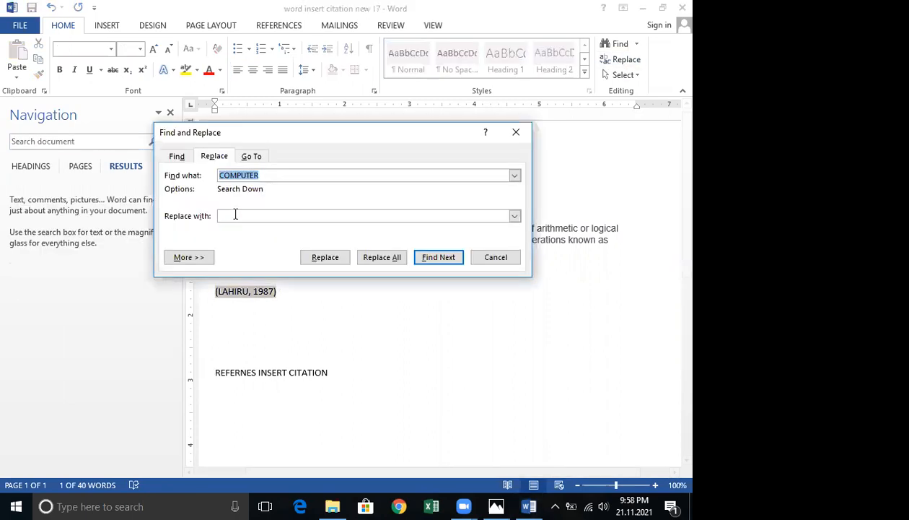
{"action": "left_click", "coordinate": [238, 216]}
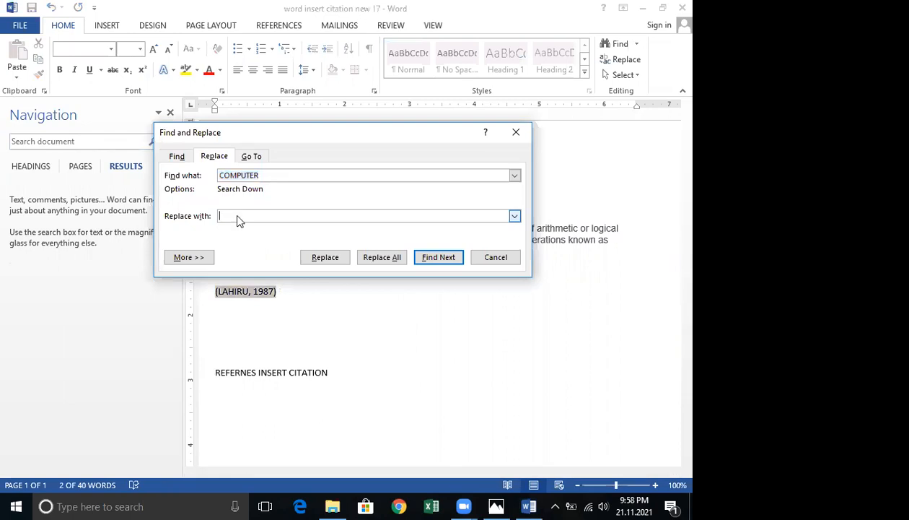
{"action": "type", "text": "madusanka"}
{"action": "key", "text": "Return"}
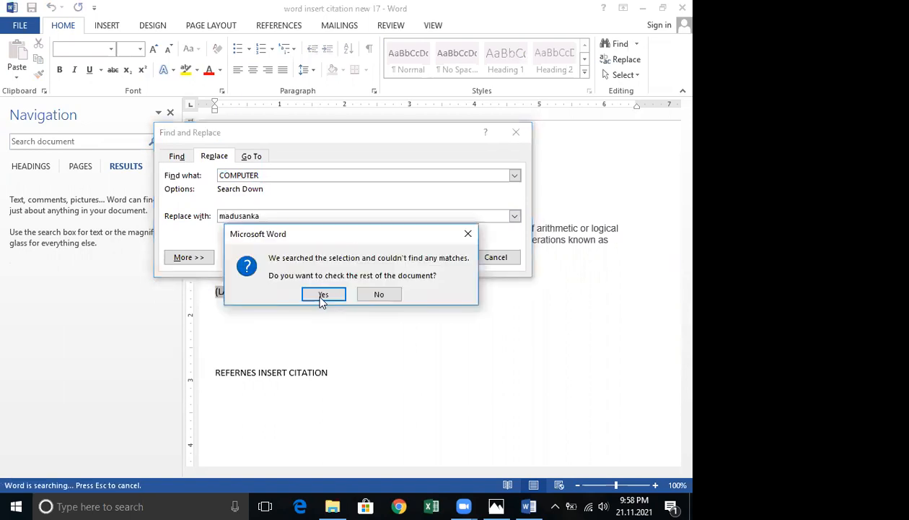
{"action": "left_click", "coordinate": [324, 294]}
{"action": "key", "text": "Return"}
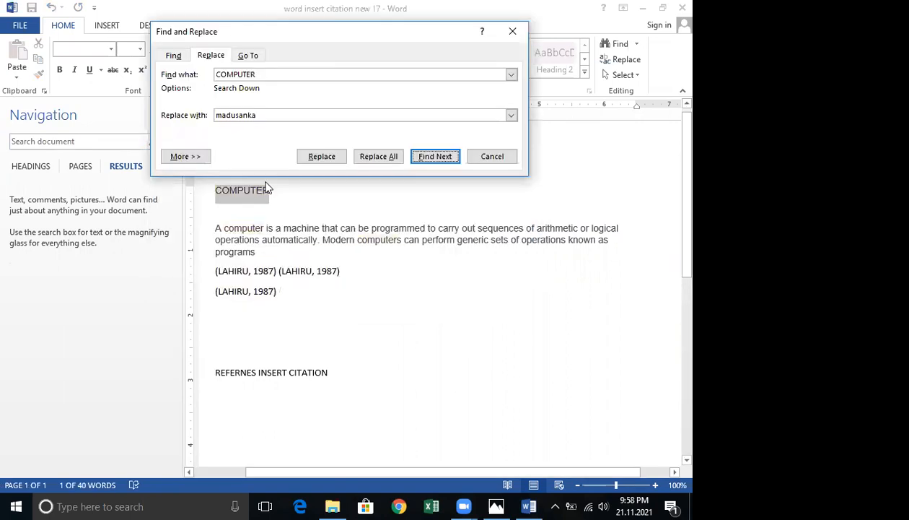
{"action": "left_click", "coordinate": [317, 157]}
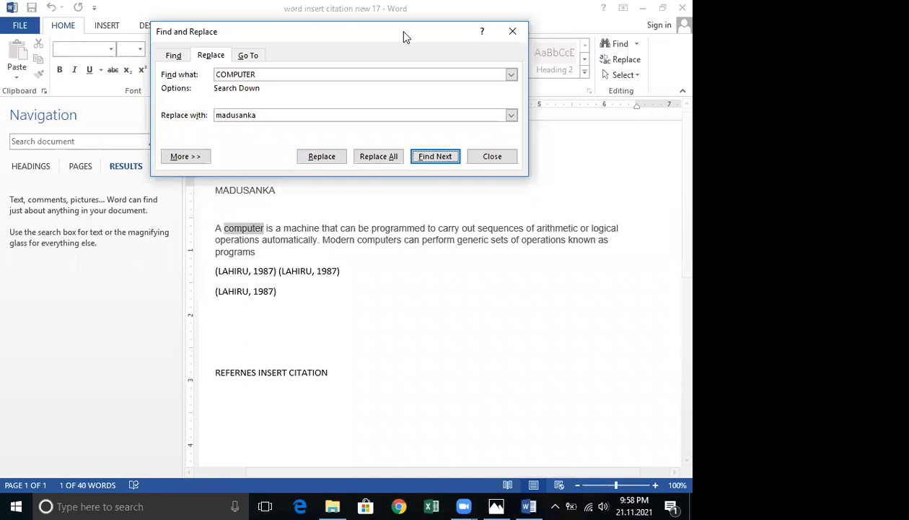
{"action": "left_click_drag", "start_coordinate": [404, 33], "coordinate": [621, 350]}
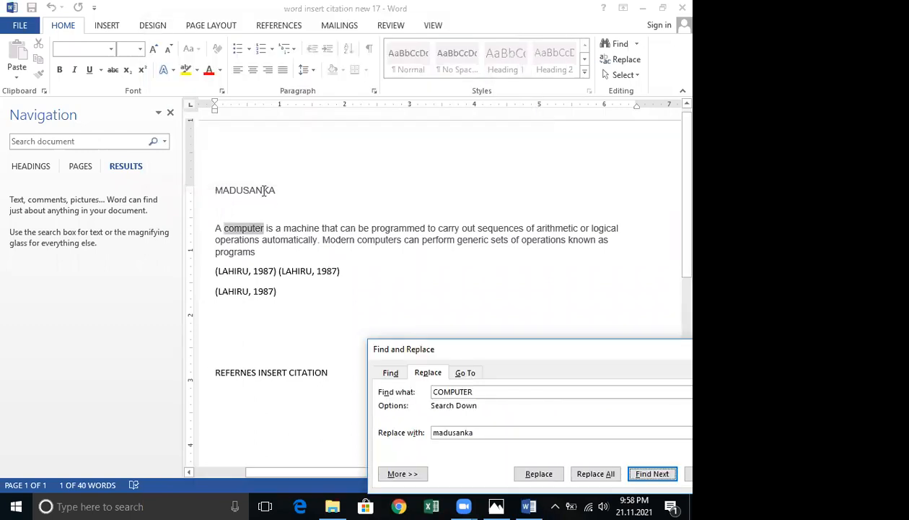
{"action": "left_click_drag", "start_coordinate": [476, 353], "coordinate": [535, 24]}
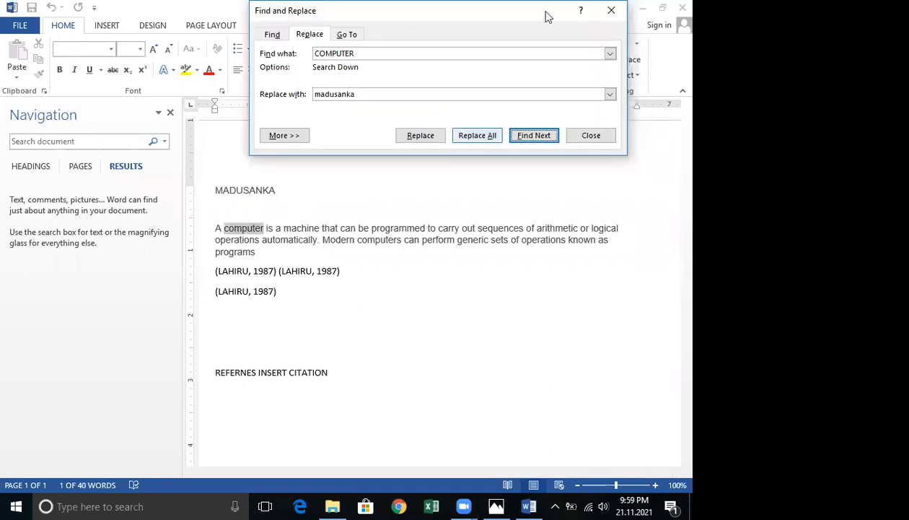
{"action": "key", "text": "Escape"}
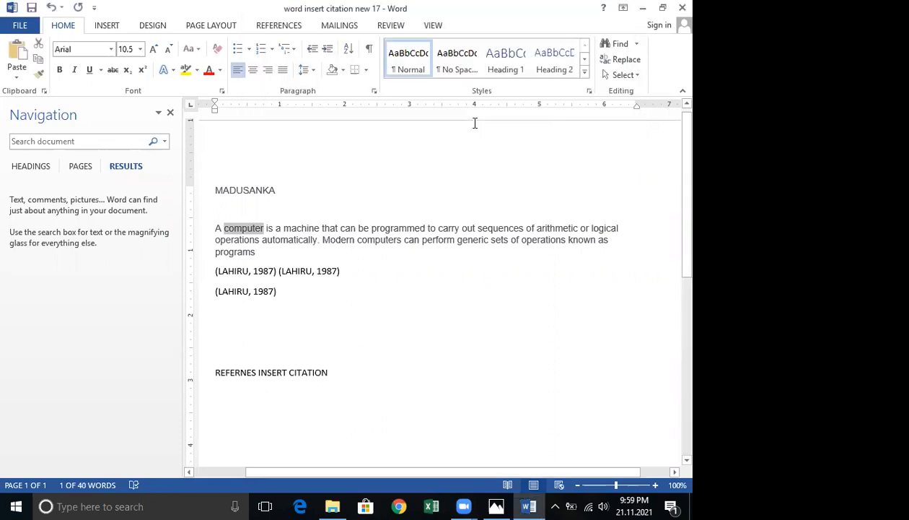
Undo the heading replacement.
{"action": "key", "text": "ctrl+z"}
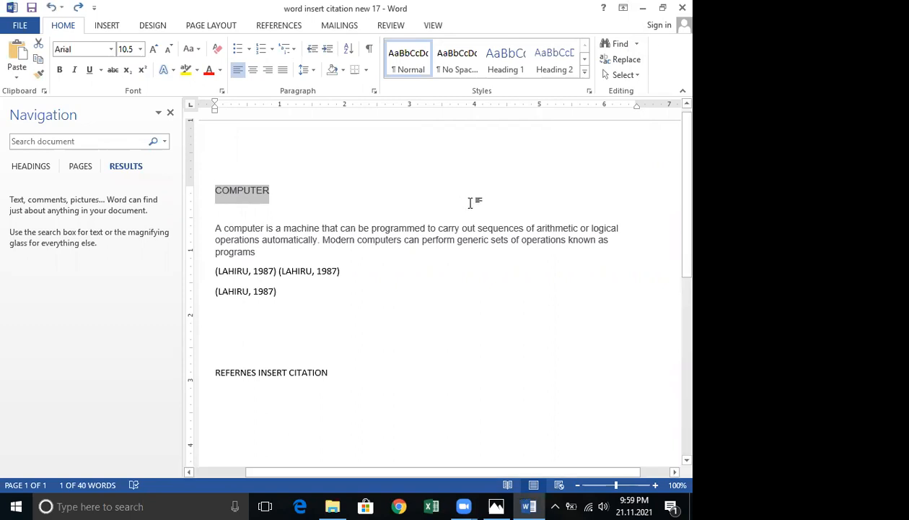
{"action": "scroll", "coordinate": [437, 304], "scroll_direction": "down", "scroll_amount": 10}
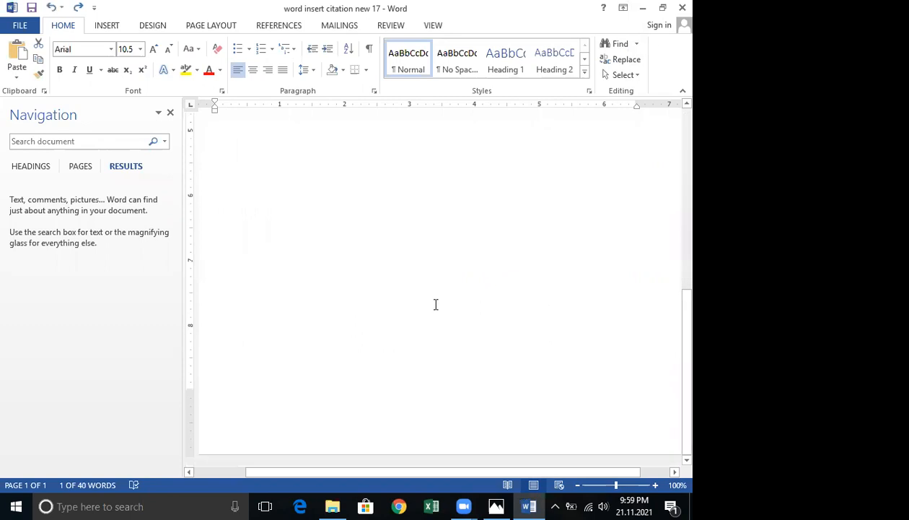
{"action": "scroll", "coordinate": [436, 303], "scroll_direction": "up", "scroll_amount": 10}
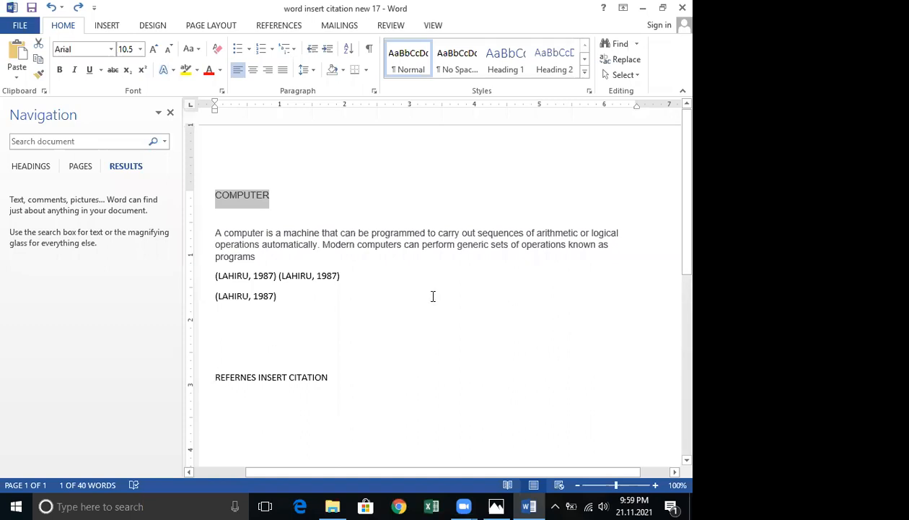
Reopen Find and Replace and replace the COMPUTER heading with madusanka once more, then close the dialog.
{"action": "left_click", "coordinate": [620, 44]}
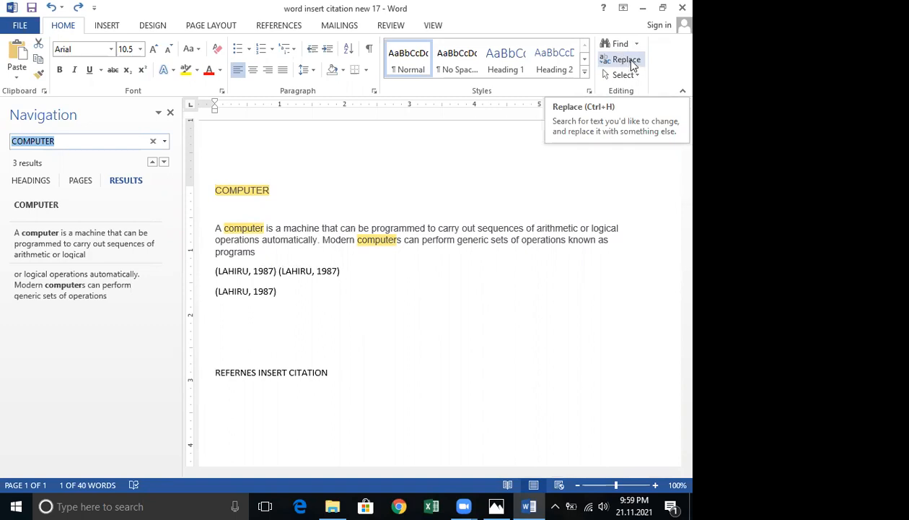
{"action": "left_click", "coordinate": [626, 61]}
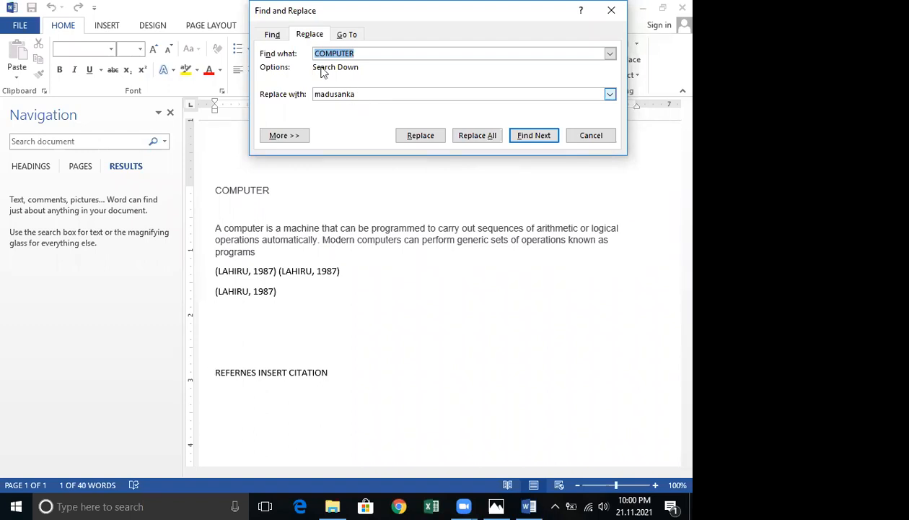
{"action": "left_click", "coordinate": [347, 53]}
{"action": "left_click", "coordinate": [314, 93]}
{"action": "left_click", "coordinate": [368, 95]}
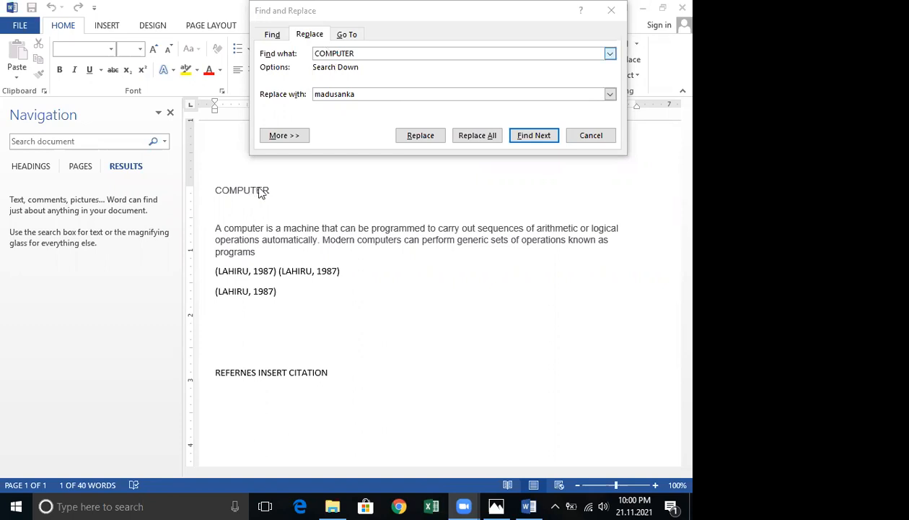
{"action": "left_click", "coordinate": [427, 140]}
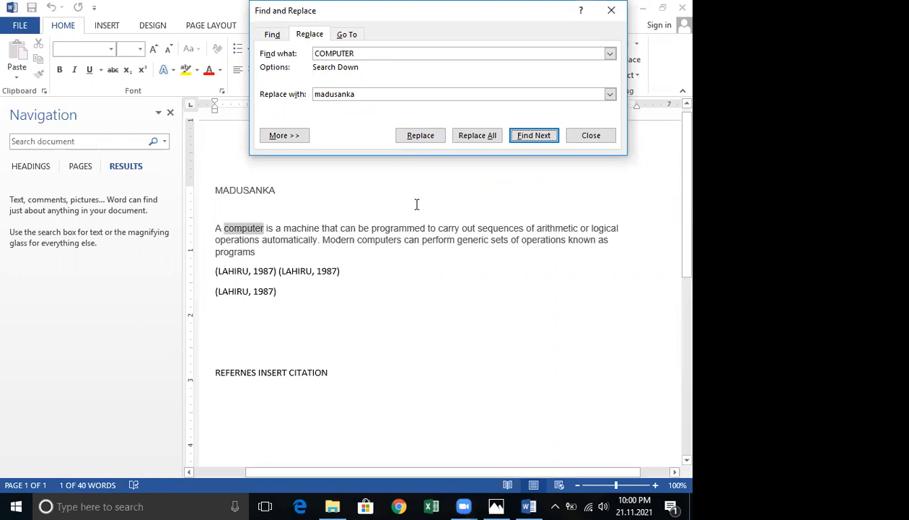
{"action": "left_click", "coordinate": [591, 135]}
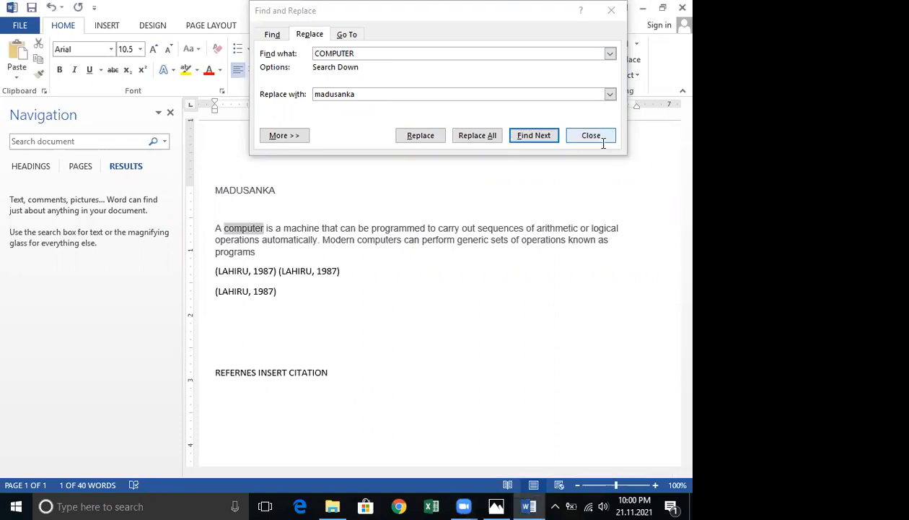
Undo the madusanka replacement to restore the COMPUTER heading.
{"action": "left_click", "coordinate": [351, 248]}
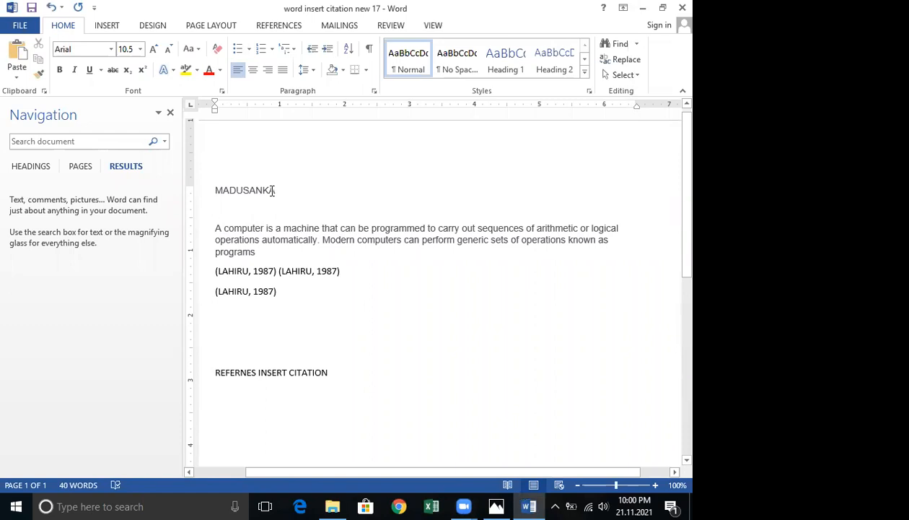
{"action": "key", "text": "ctrl+z"}
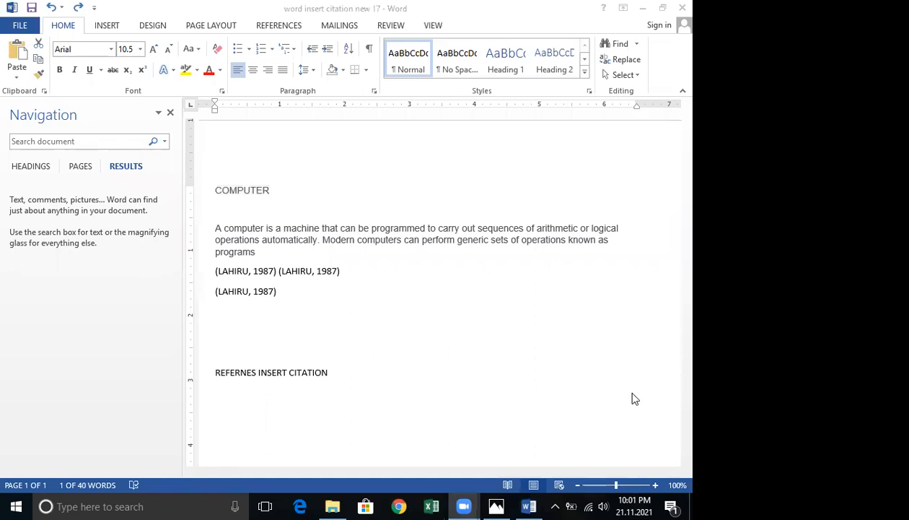
{"action": "left_click", "coordinate": [393, 321]}
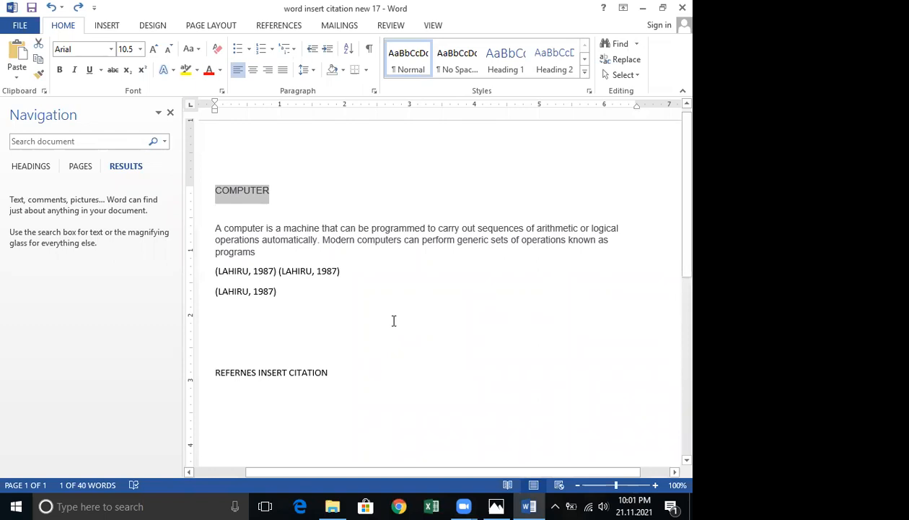